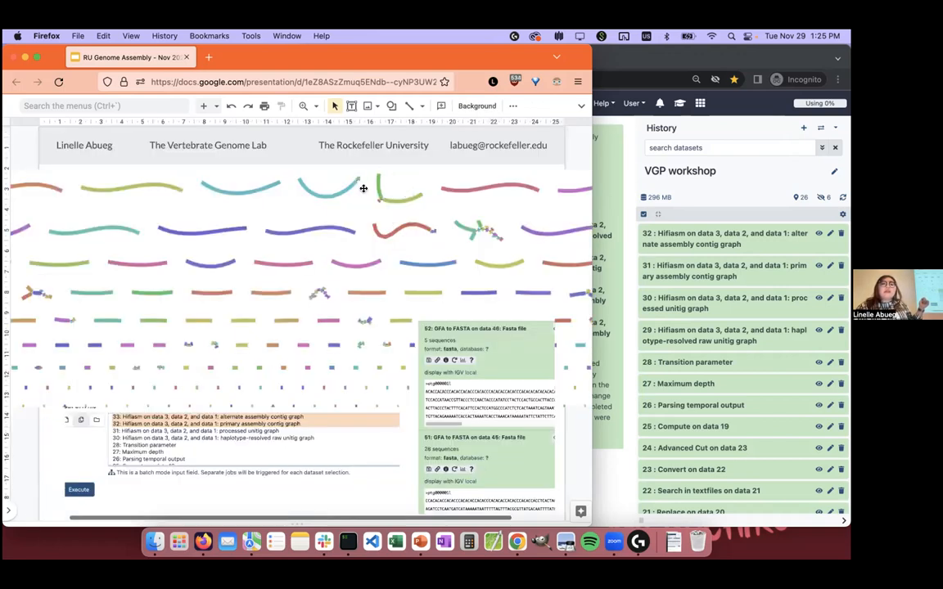
Step: Enlarge the assembly graph image on the Hifiasm quality control slide for inspection and undo the enlargement
{"action": "left_click", "coordinate": [364, 189]}
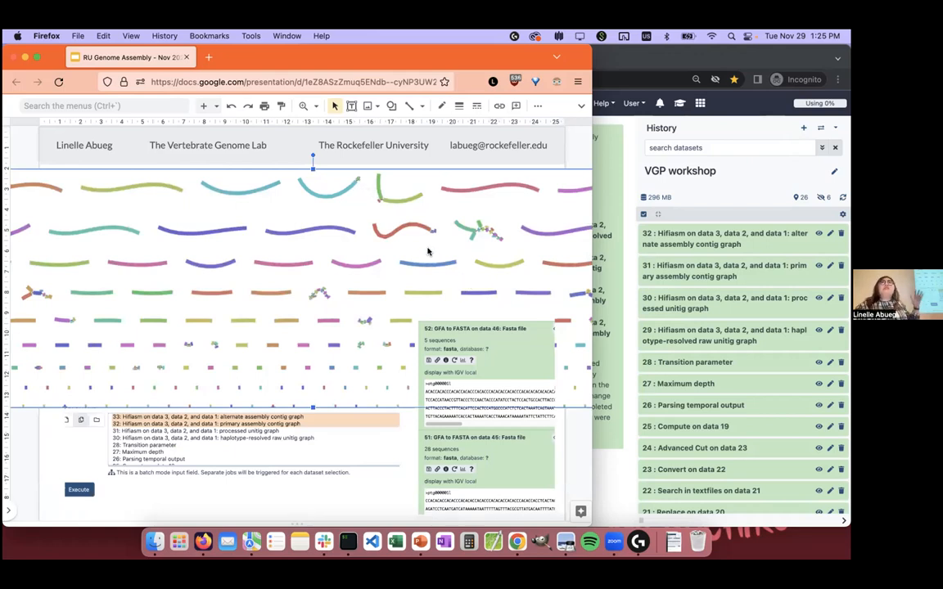
{"action": "left_click", "coordinate": [32, 418]}
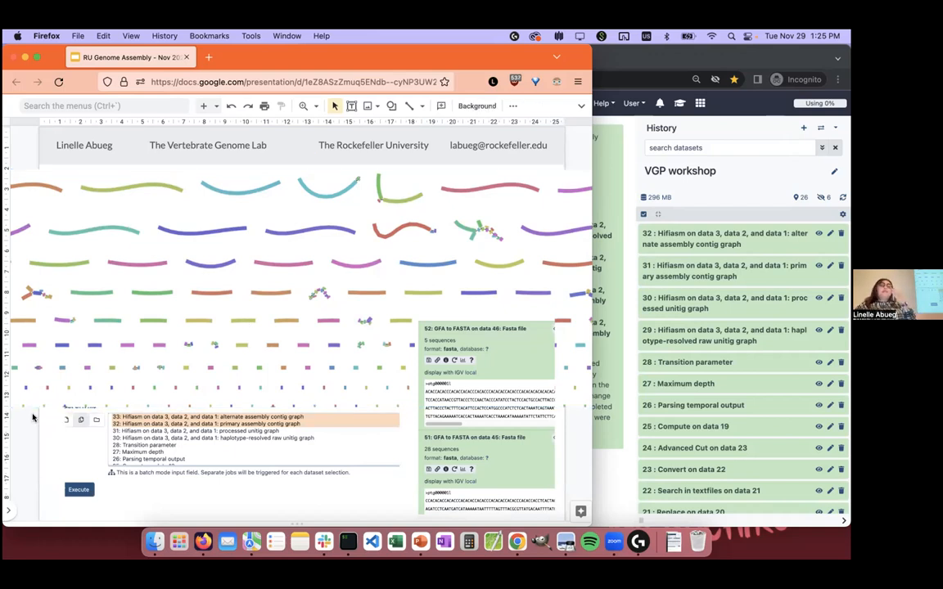
{"action": "left_click", "coordinate": [379, 240]}
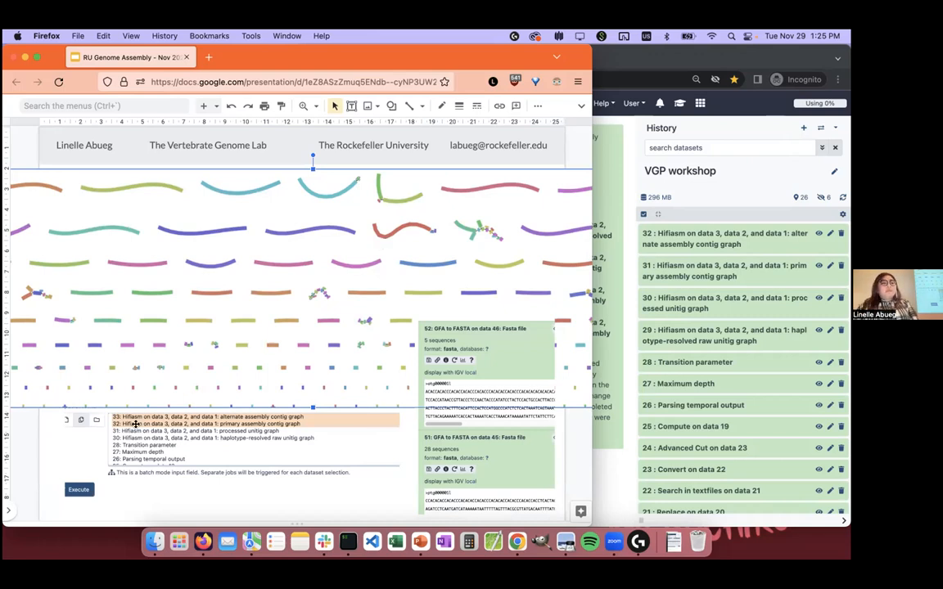
{"action": "left_click", "coordinate": [37, 434]}
{"action": "key", "text": "super+z"}
{"action": "key", "text": "super+z"}
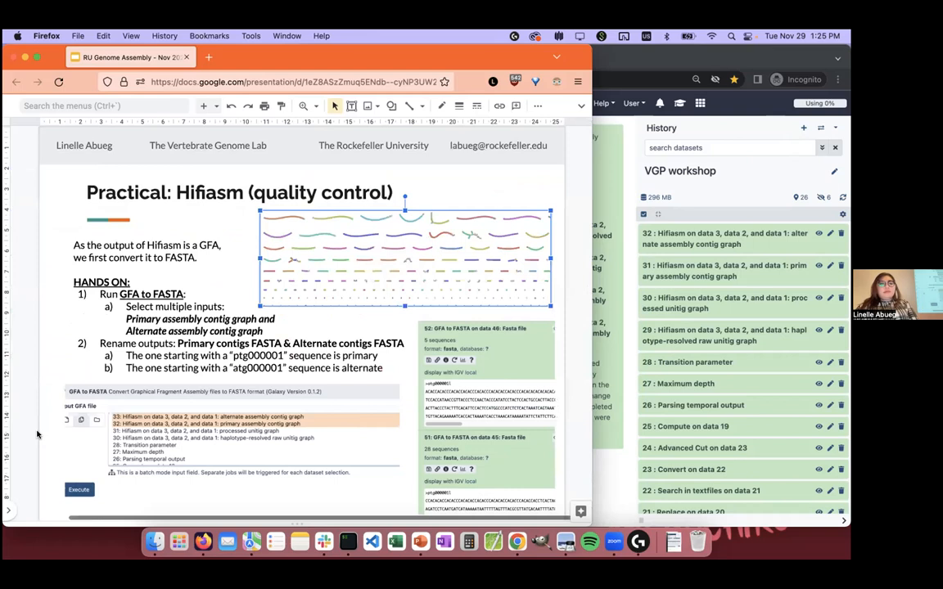
{"action": "left_click", "coordinate": [570, 199]}
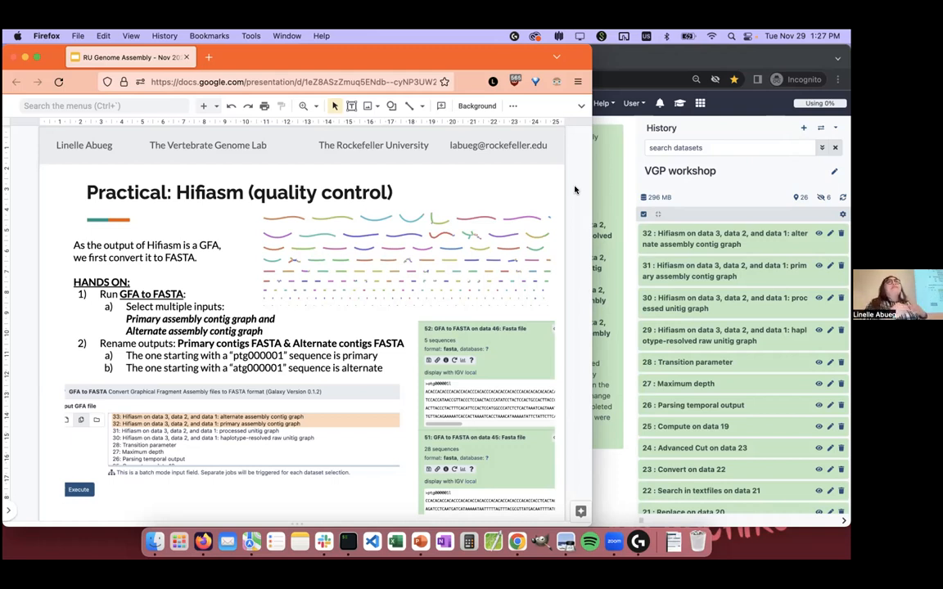
Step: Switch to Galaxy, search the tools for "gfa to fasta" and open the GFA to FASTA tool
{"action": "left_click", "coordinate": [638, 133]}
{"action": "left_click", "coordinate": [365, 142]}
{"action": "key", "text": "super+a"}
{"action": "type", "text": "gfa to fasrta"}
{"action": "key", "text": "BackSpace"}
{"action": "key", "text": "BackSpace"}
{"action": "key", "text": "BackSpace"}
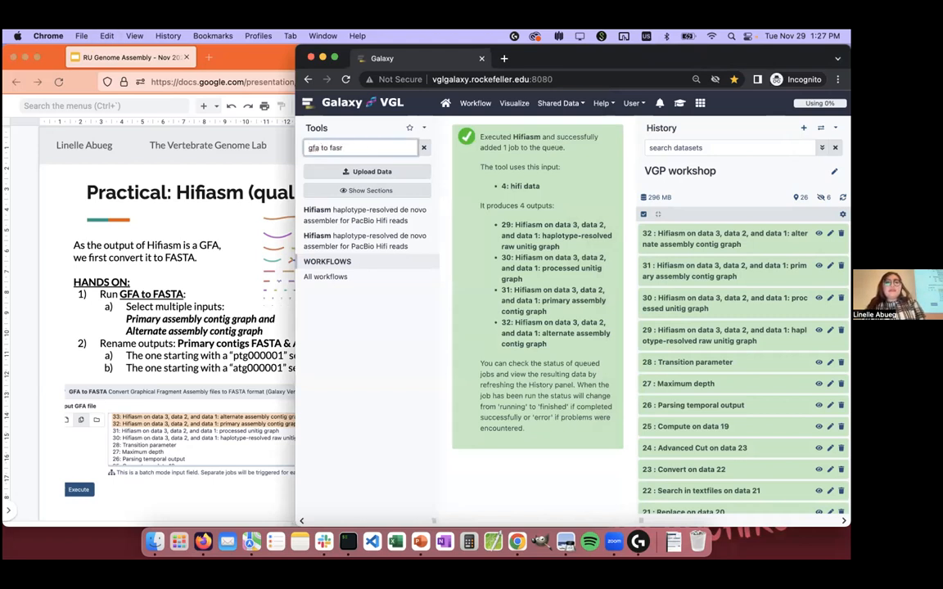
{"action": "type", "text": "ta"}
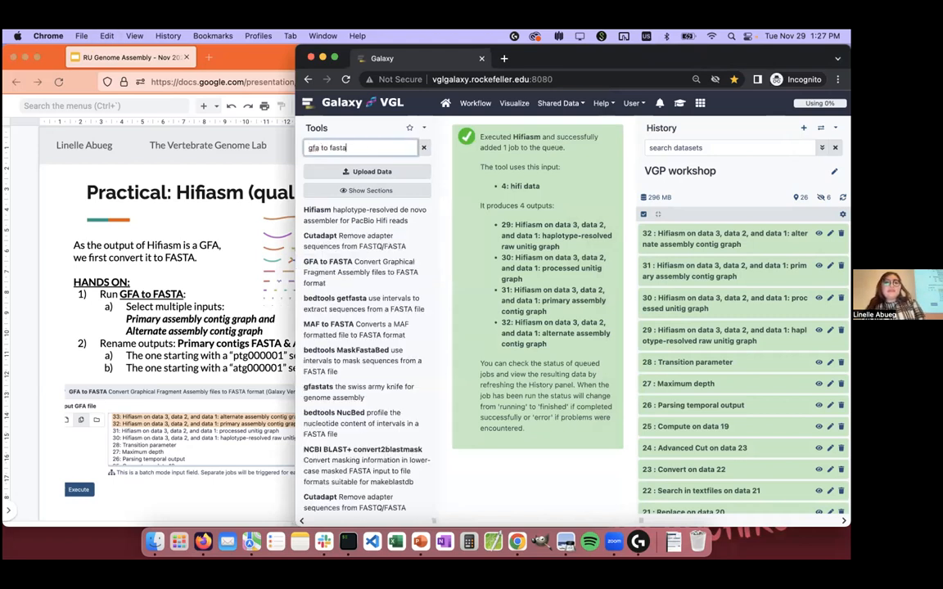
{"action": "left_click", "coordinate": [342, 271]}
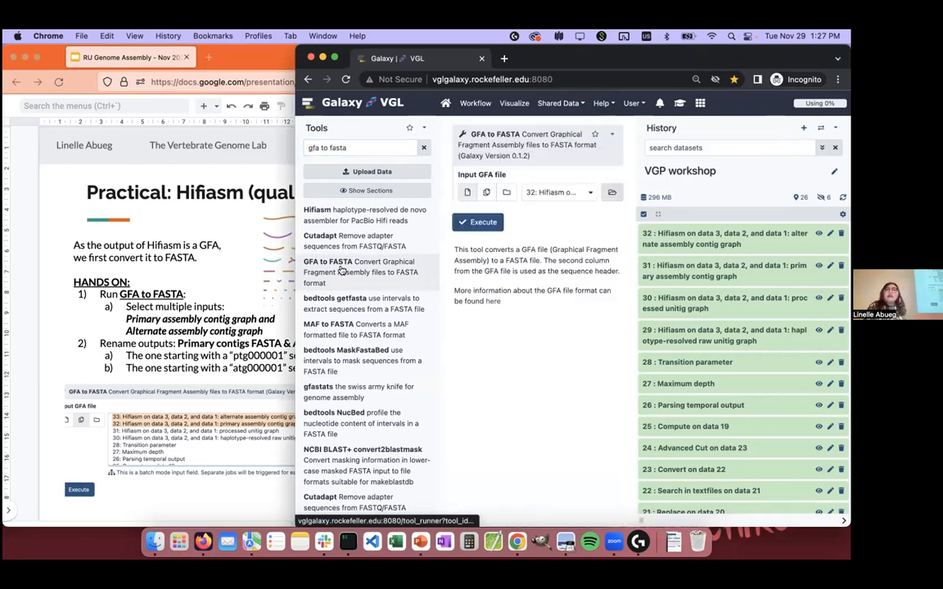
Step: Set the Input GFA file to accept multiple datasets and widen the tool form so full dataset names are readable
{"action": "left_click_drag", "start_coordinate": [297, 168], "coordinate": [242, 164]}
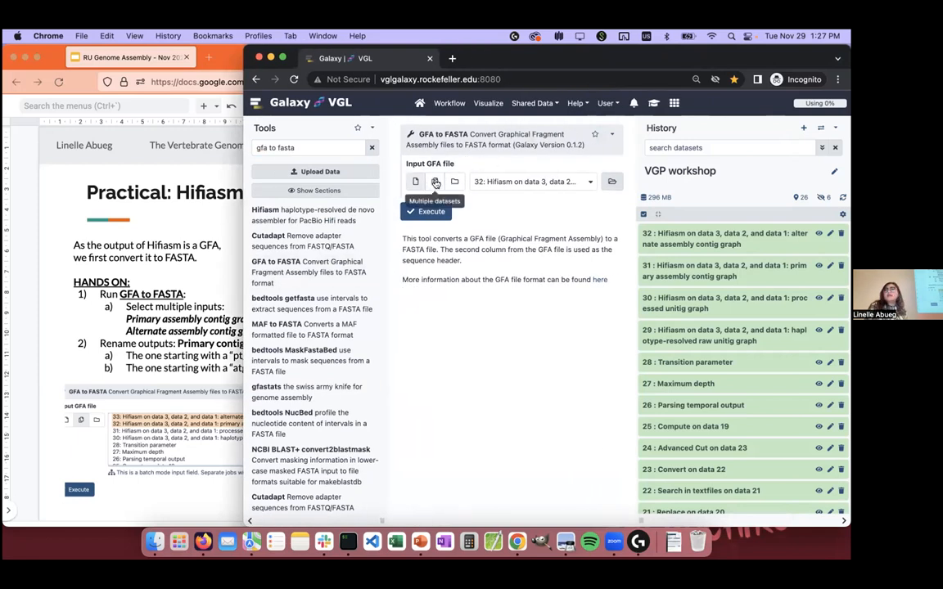
{"action": "left_click", "coordinate": [436, 182]}
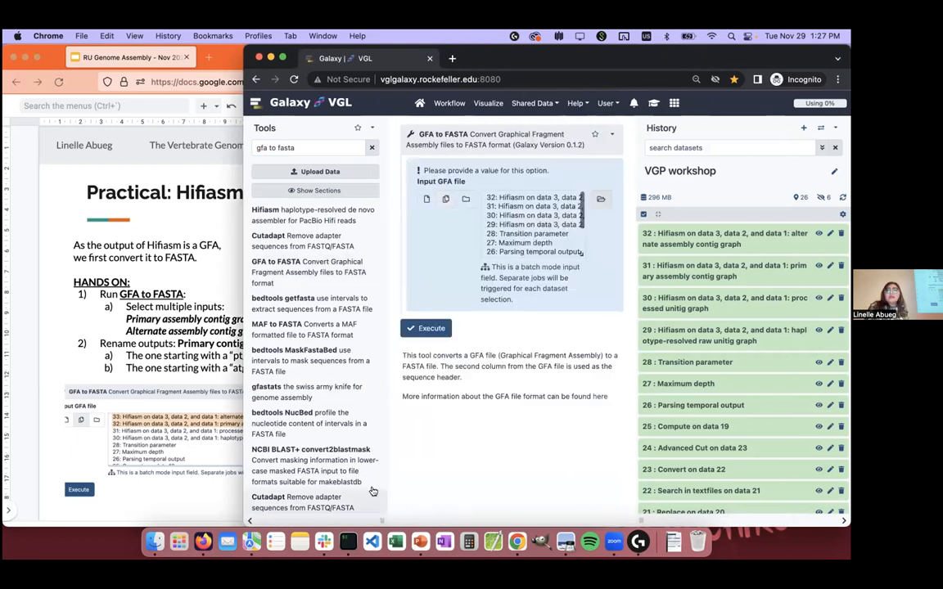
{"action": "left_click_drag", "start_coordinate": [382, 520], "coordinate": [302, 514]}
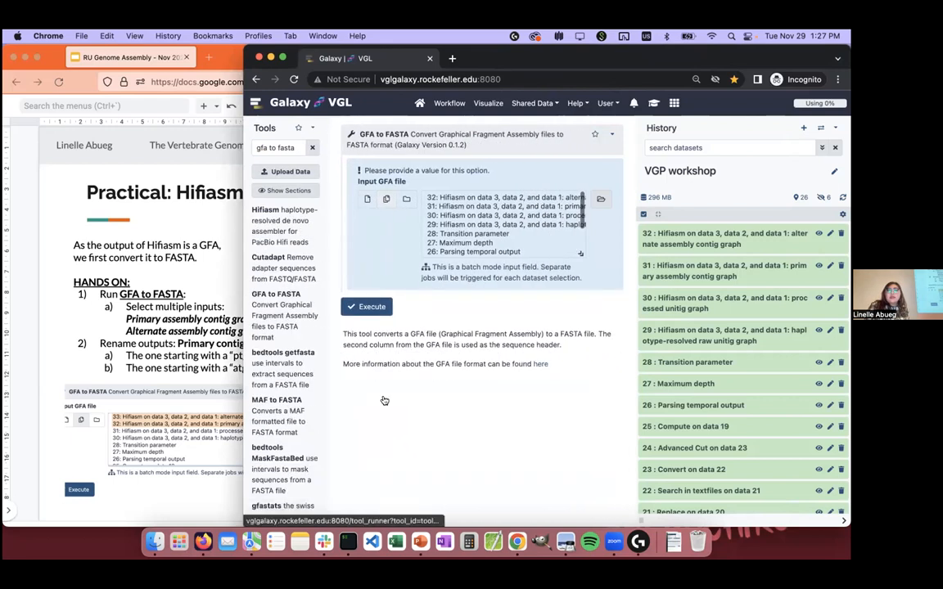
{"action": "left_click_drag", "start_coordinate": [637, 518], "coordinate": [770, 513]}
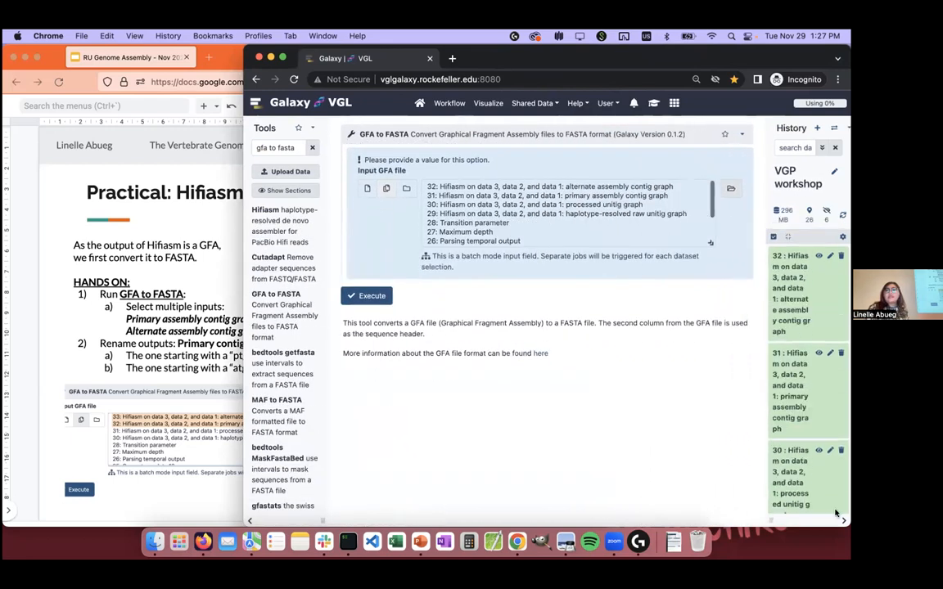
Step: Run GFA to FASTA on the primary assembly contig graph (31) and the alternate assembly contig graph (32)
{"action": "left_click", "coordinate": [652, 198]}
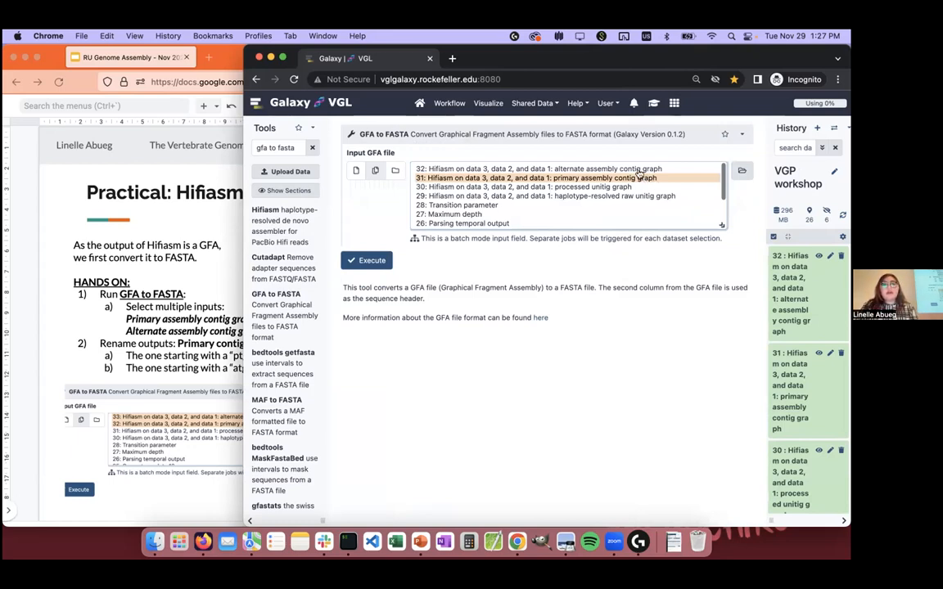
{"action": "left_click", "coordinate": [634, 170], "text": "super"}
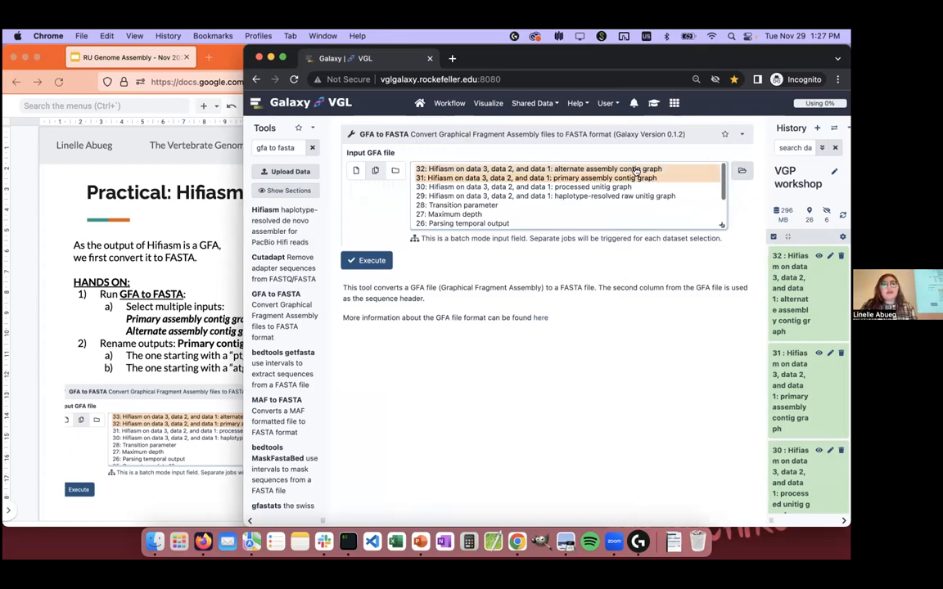
{"action": "left_click", "coordinate": [372, 262]}
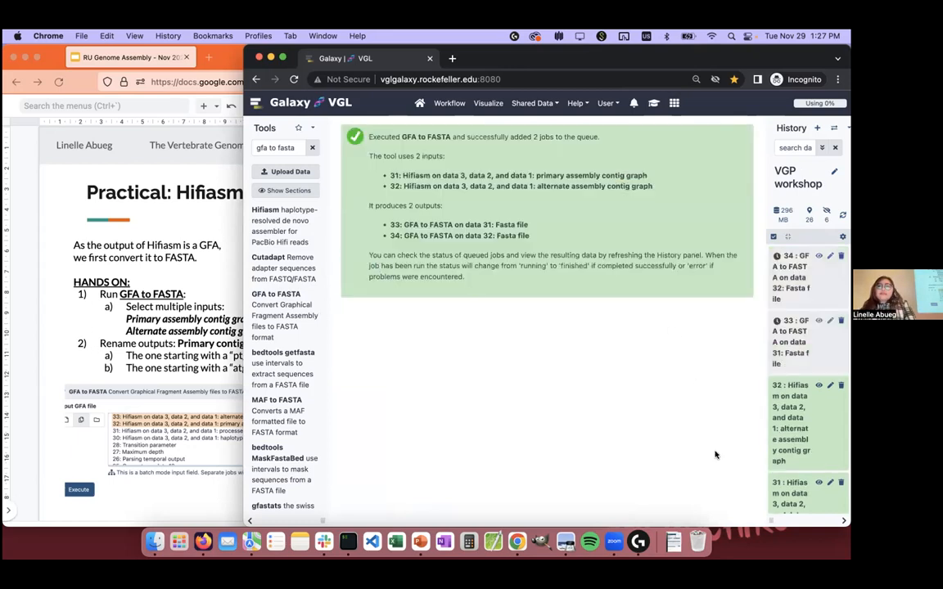
Step: Widen the history, review the slide's output renaming instructions, and check the GFA to FASTA output 33 in Galaxy
{"action": "left_click_drag", "start_coordinate": [771, 520], "coordinate": [497, 427]}
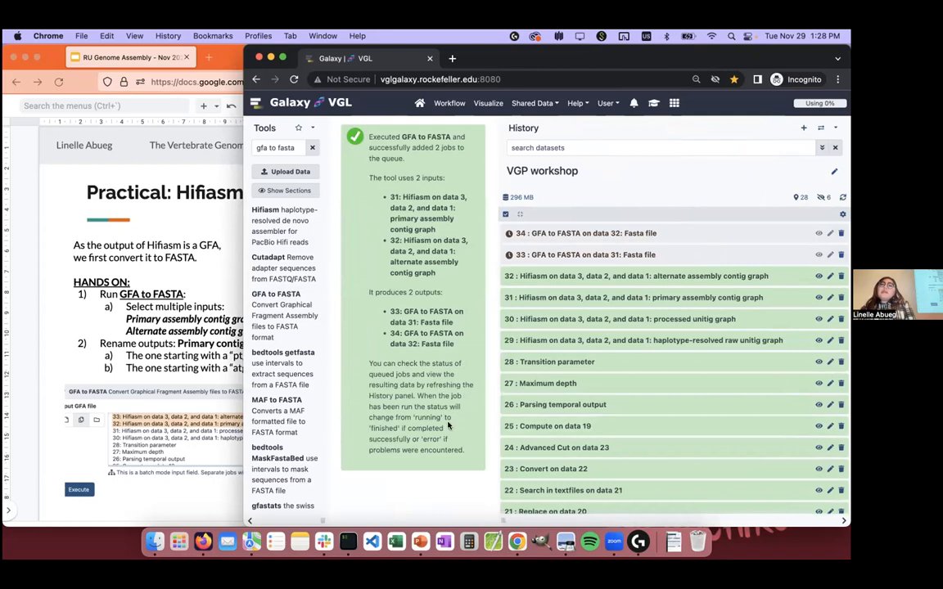
{"action": "left_click", "coordinate": [153, 314]}
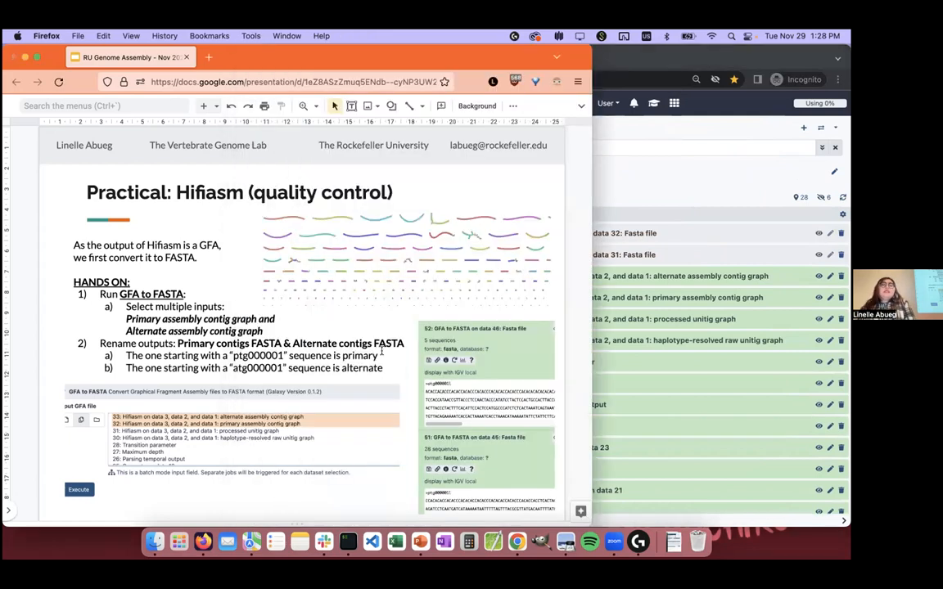
{"action": "left_click", "coordinate": [669, 274]}
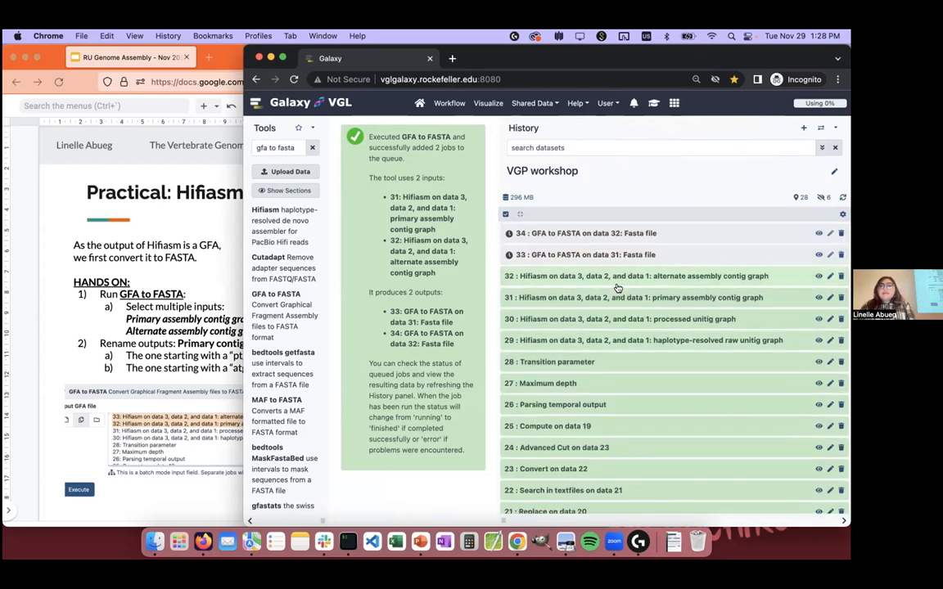
{"action": "left_click", "coordinate": [621, 258]}
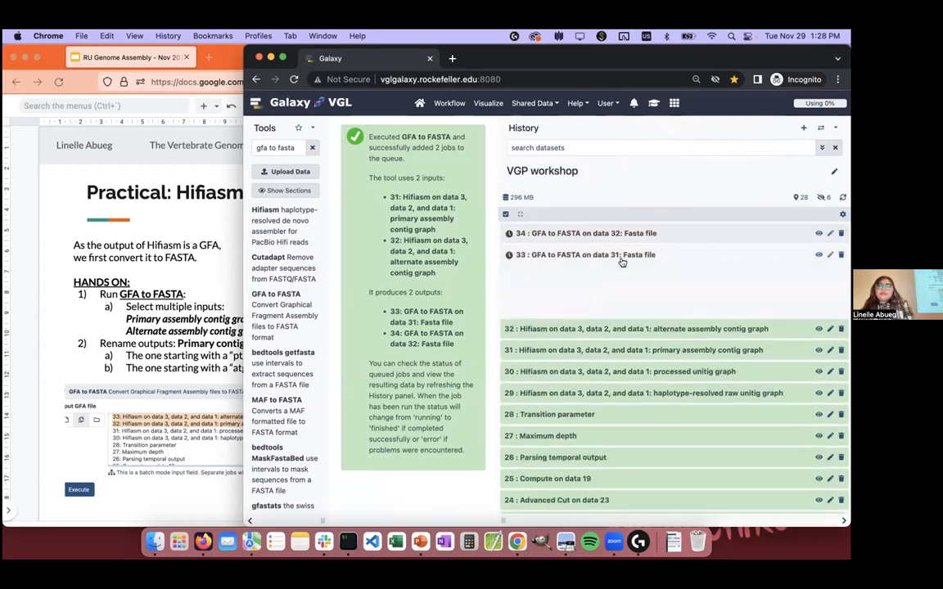
{"action": "left_click", "coordinate": [621, 257]}
Step: Switch to iTerm2, connect with ssh rocku, and list the cluster's job queue with sq in a widened window
{"action": "left_click", "coordinate": [348, 541]}
{"action": "type", "text": "ssh rocku"}
{"action": "key", "text": "Return"}
{"action": "type", "text": "sq"}
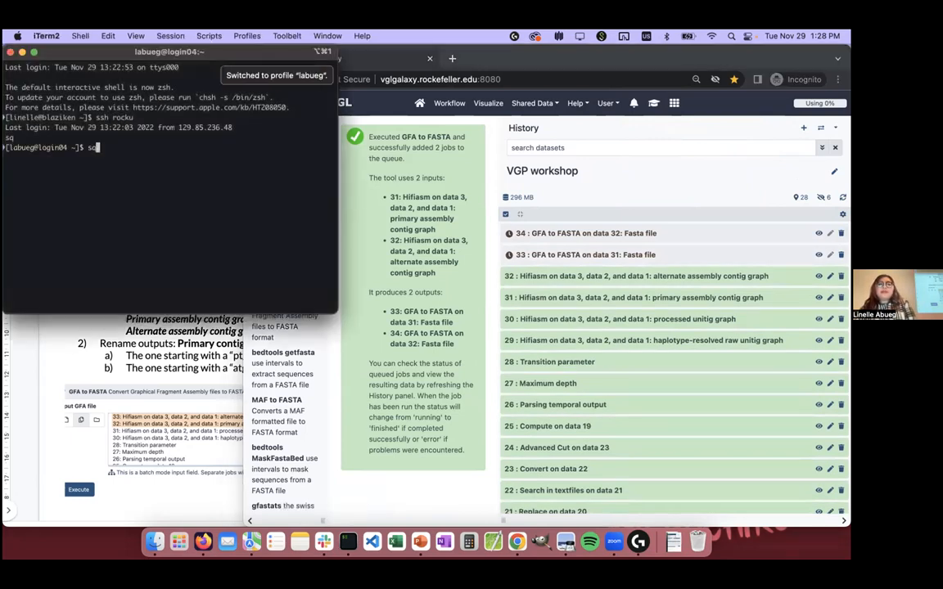
{"action": "key", "text": "Return"}
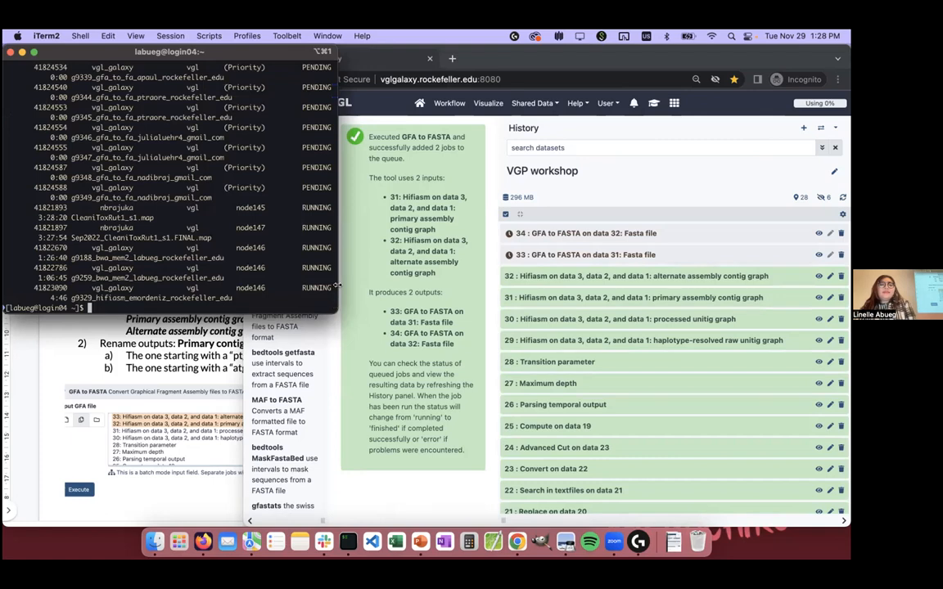
{"action": "left_click_drag", "start_coordinate": [336, 285], "coordinate": [618, 311]}
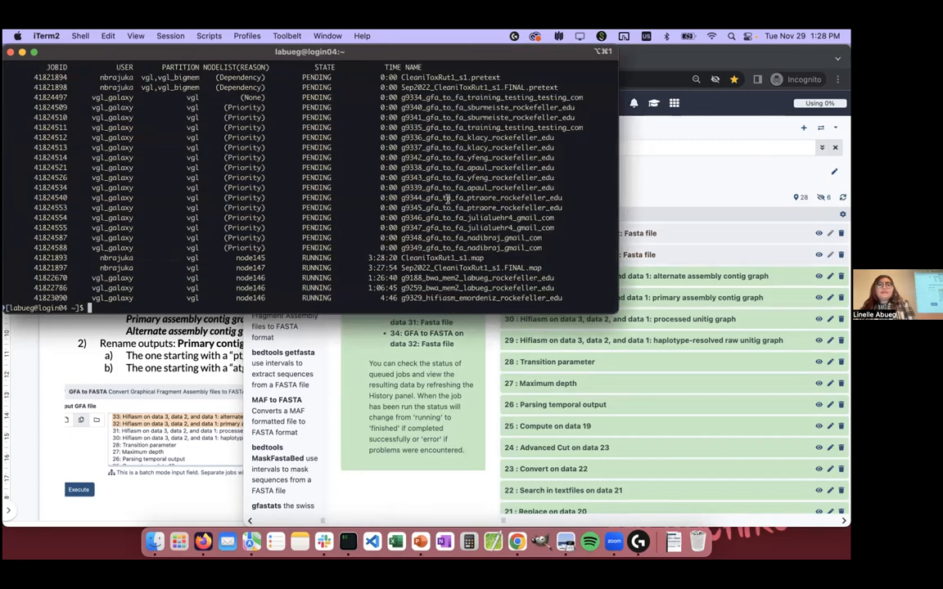
{"action": "key", "text": "Up"}
{"action": "key", "text": "Return"}
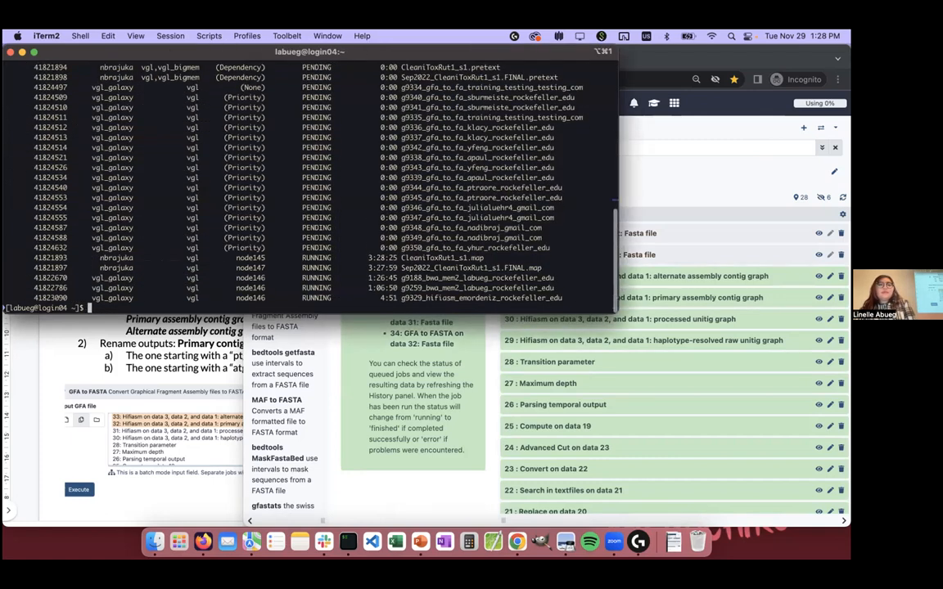
Step: Switch to Galaxy and examine the dataset details and job information of GFA to FASTA output 33 in a wider view
{"action": "left_click", "coordinate": [395, 463]}
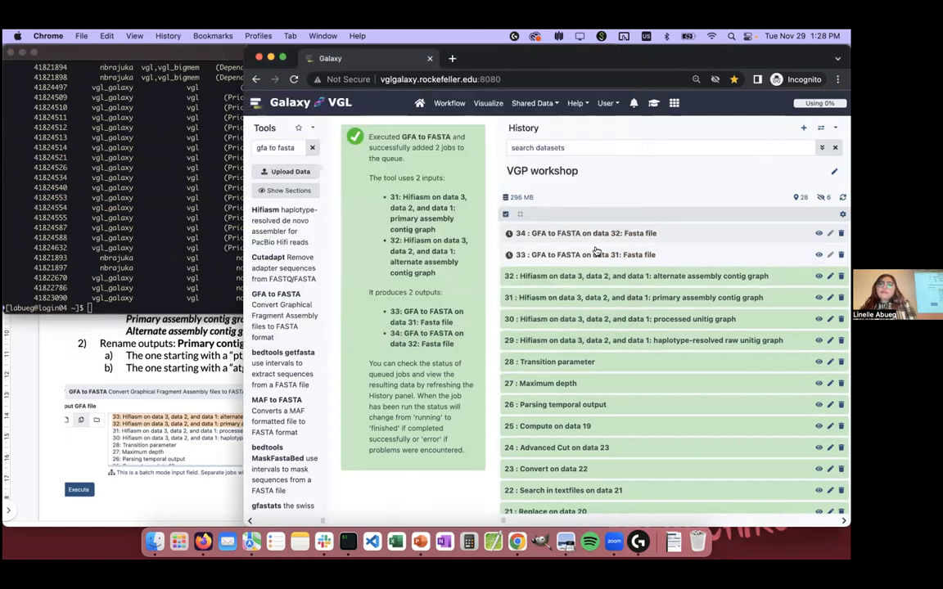
{"action": "left_click", "coordinate": [597, 251]}
{"action": "left_click", "coordinate": [508, 325]}
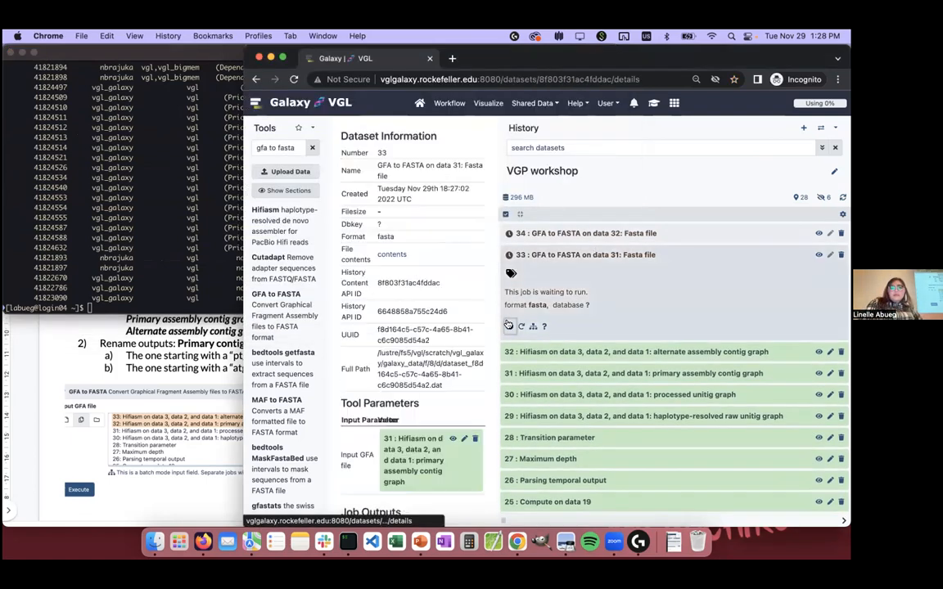
{"action": "scroll", "coordinate": [442, 315], "scroll_direction": "down", "scroll_amount": 10}
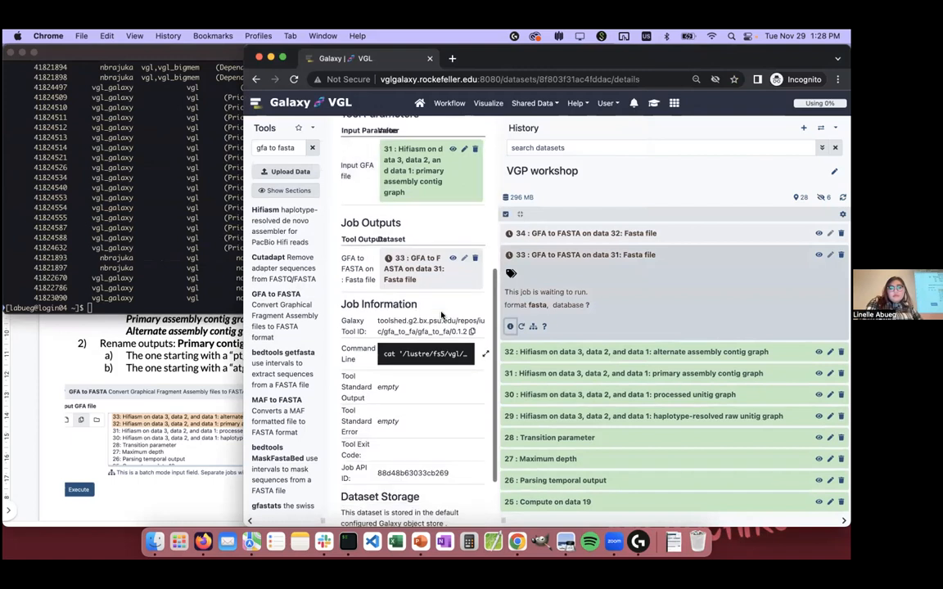
{"action": "scroll", "coordinate": [442, 315], "scroll_direction": "down", "scroll_amount": 5}
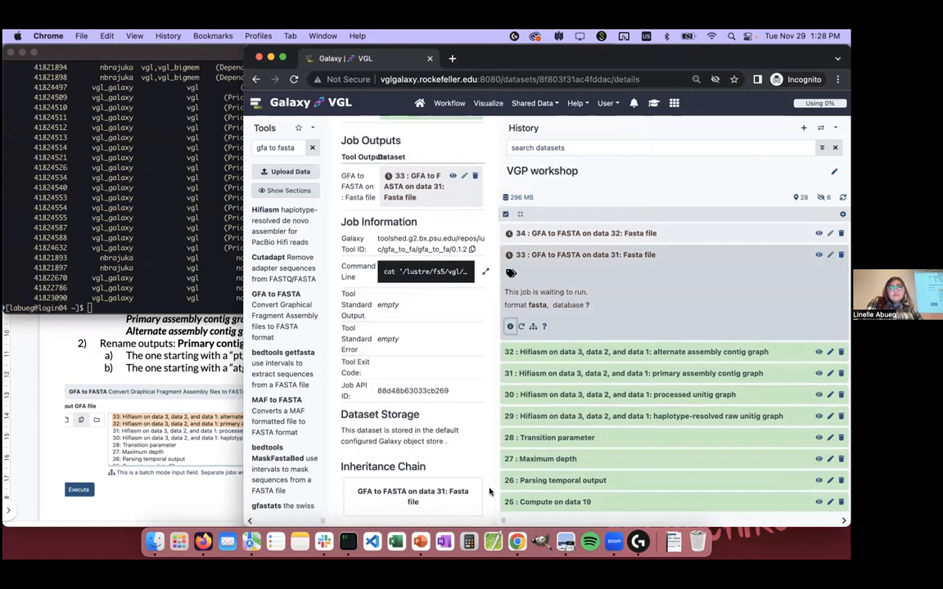
{"action": "left_click_drag", "start_coordinate": [495, 492], "coordinate": [743, 514]}
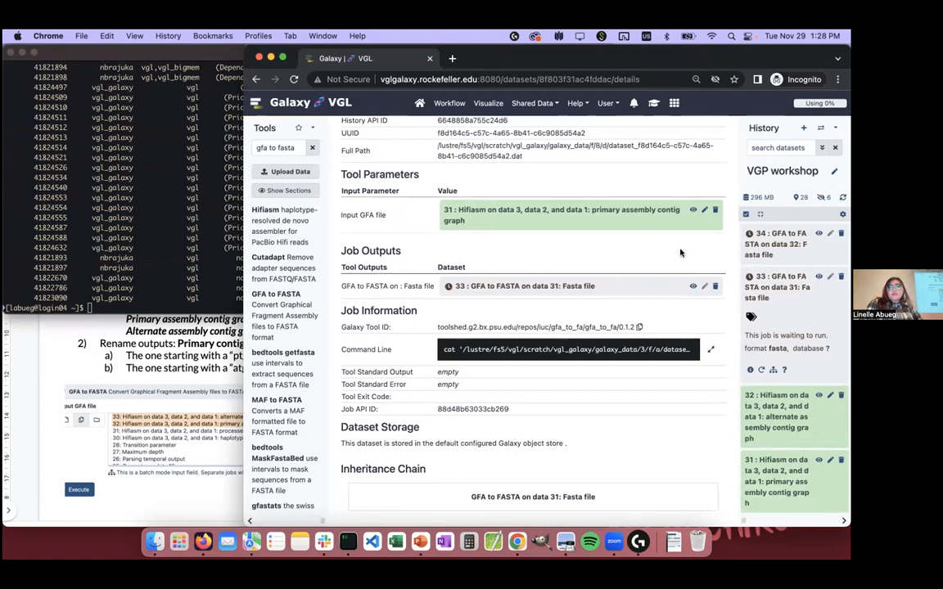
Step: In iTerm2, check the job queue with sq, list the cluster's node states, and run sq again
{"action": "left_click", "coordinate": [161, 149]}
{"action": "type", "text": "sq"}
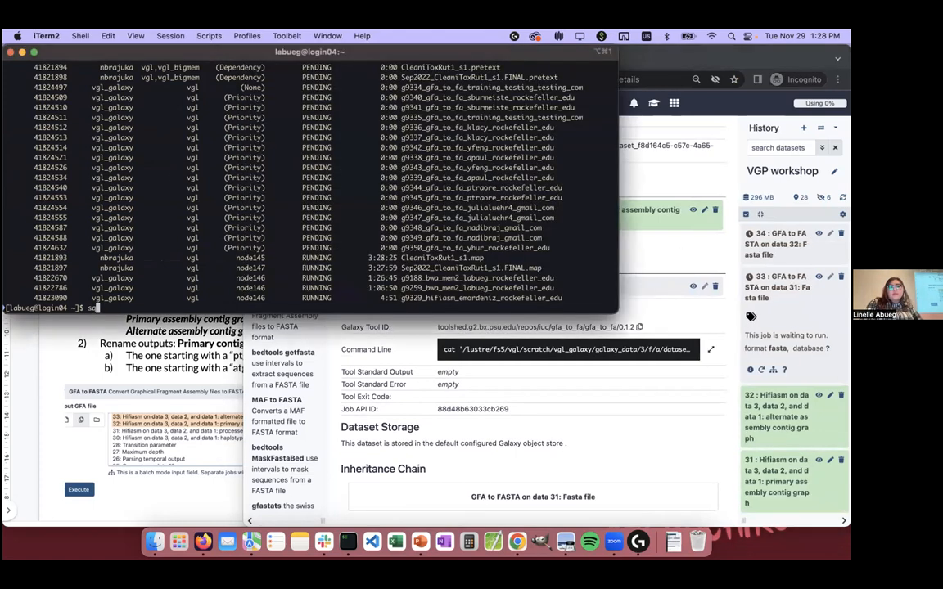
{"action": "key", "text": "Return"}
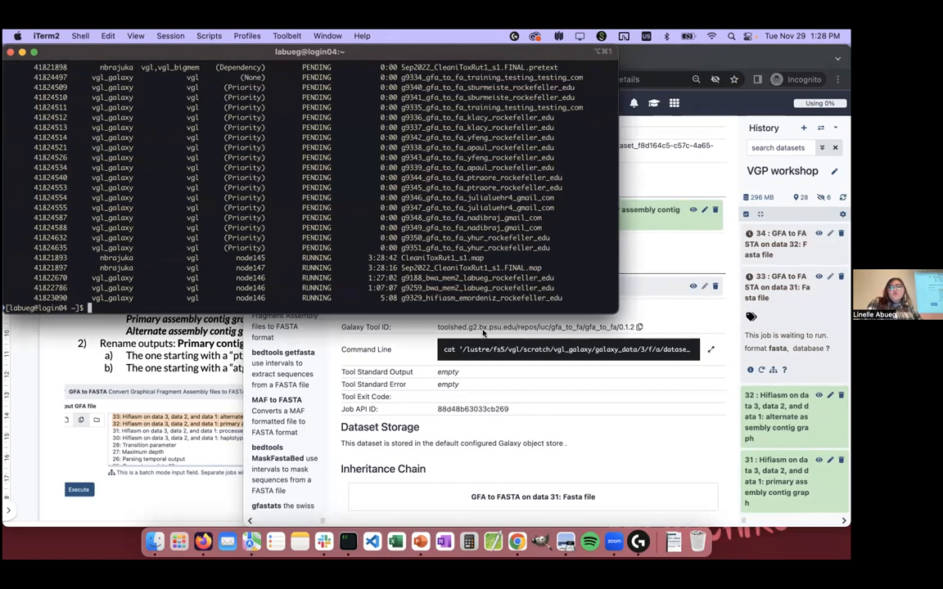
{"action": "type", "text": "sinfo -N"}
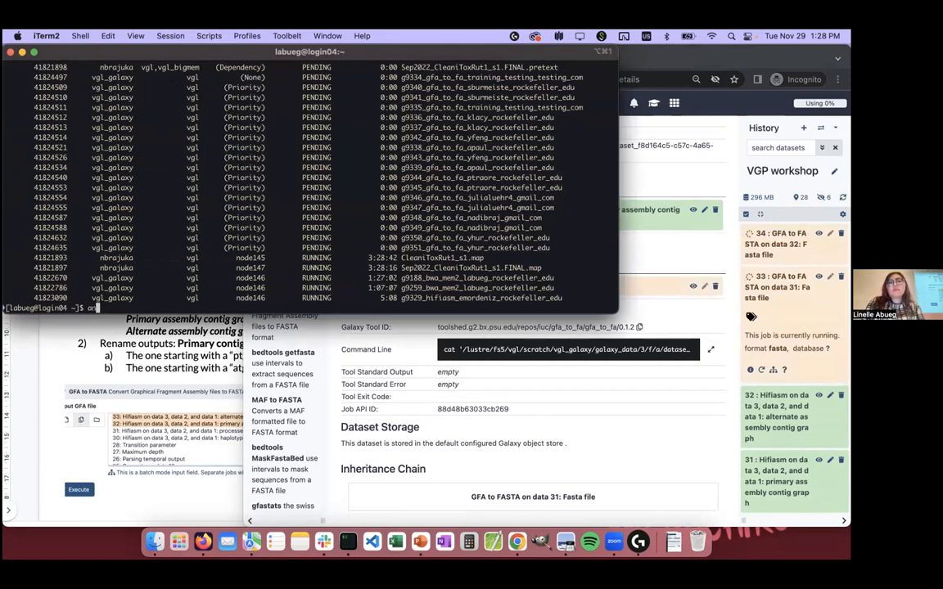
{"action": "key", "text": "Return"}
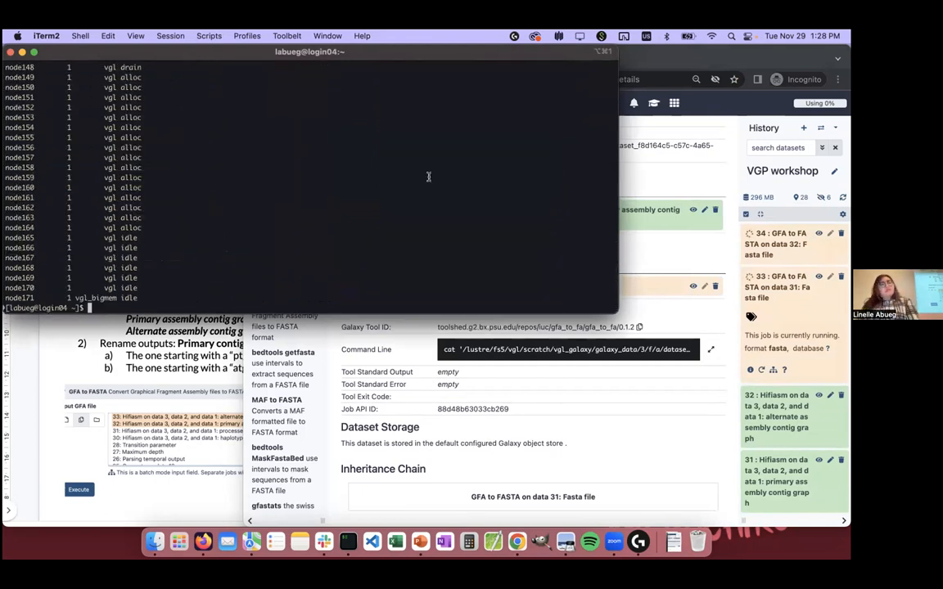
{"action": "type", "text": "sq"}
{"action": "key", "text": "Return"}
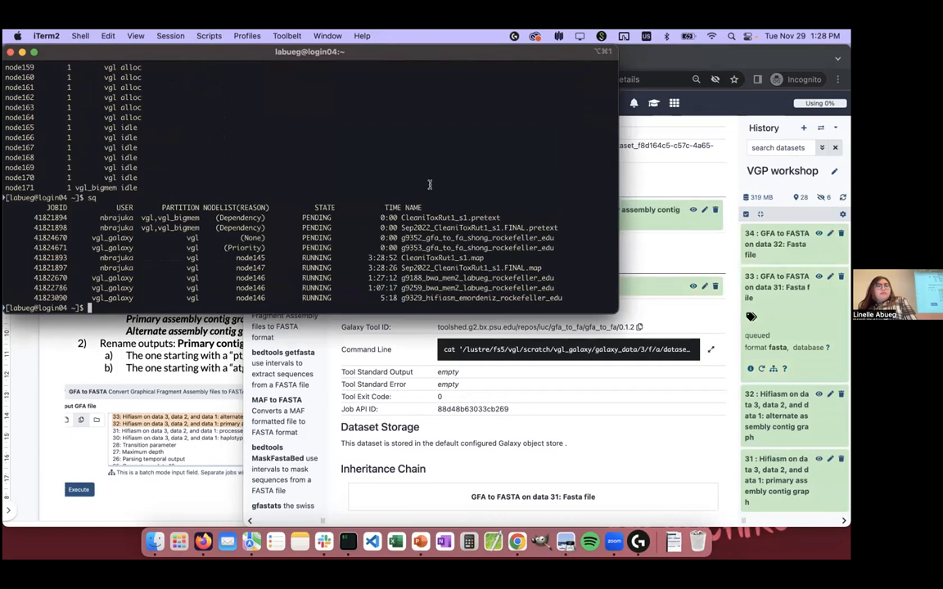
Step: Return to the dataset 33 details in Galaxy to check the status of the GFA to FASTA jobs
{"action": "left_click", "coordinate": [637, 235]}
{"action": "left_click", "coordinate": [211, 202]}
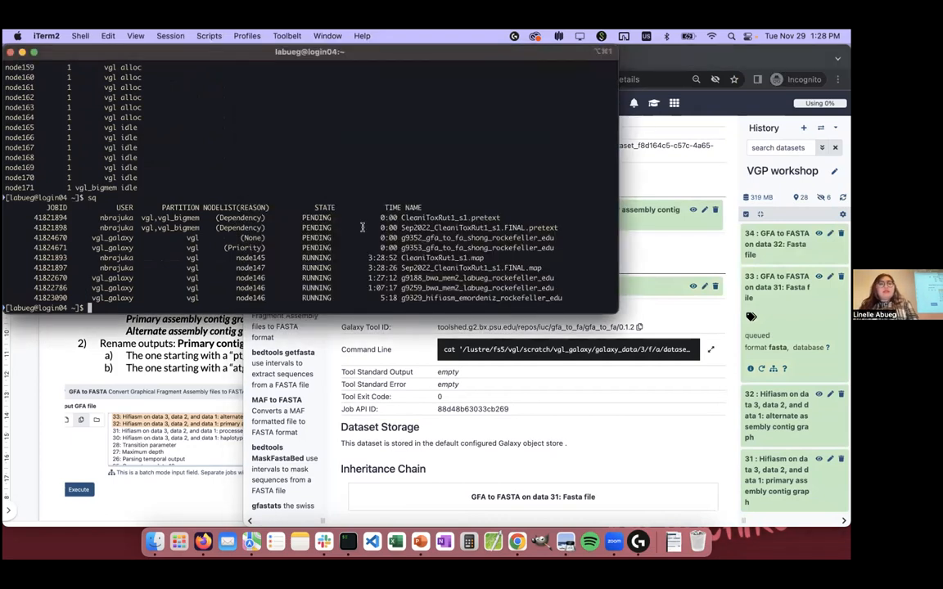
{"action": "left_click", "coordinate": [656, 248]}
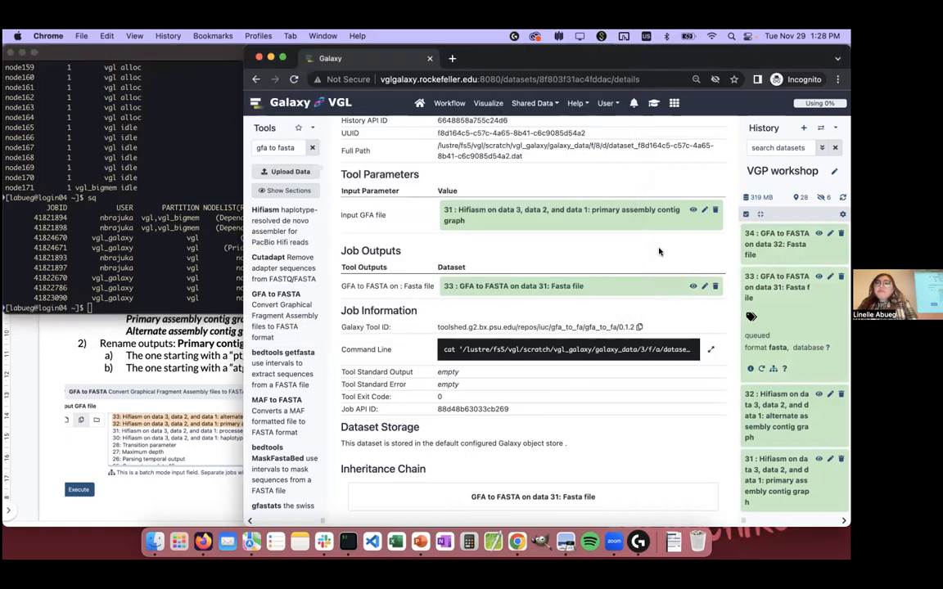
Step: Compare the GFA to FASTA slide with the Galaxy history, expand primary assembly contig graph dataset 31, and reload the Galaxy page
{"action": "left_click_drag", "start_coordinate": [736, 464], "coordinate": [560, 464]}
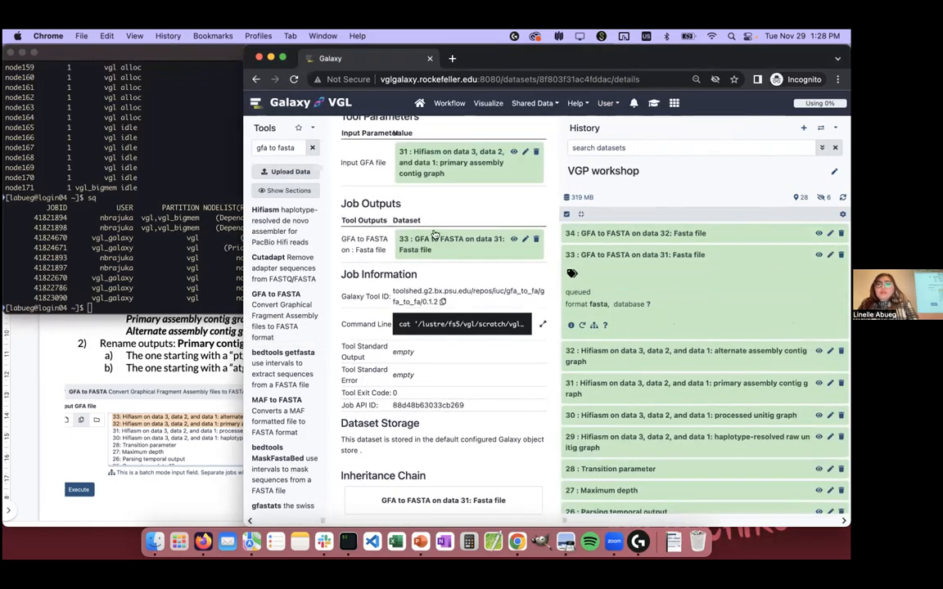
{"action": "left_click", "coordinate": [146, 332]}
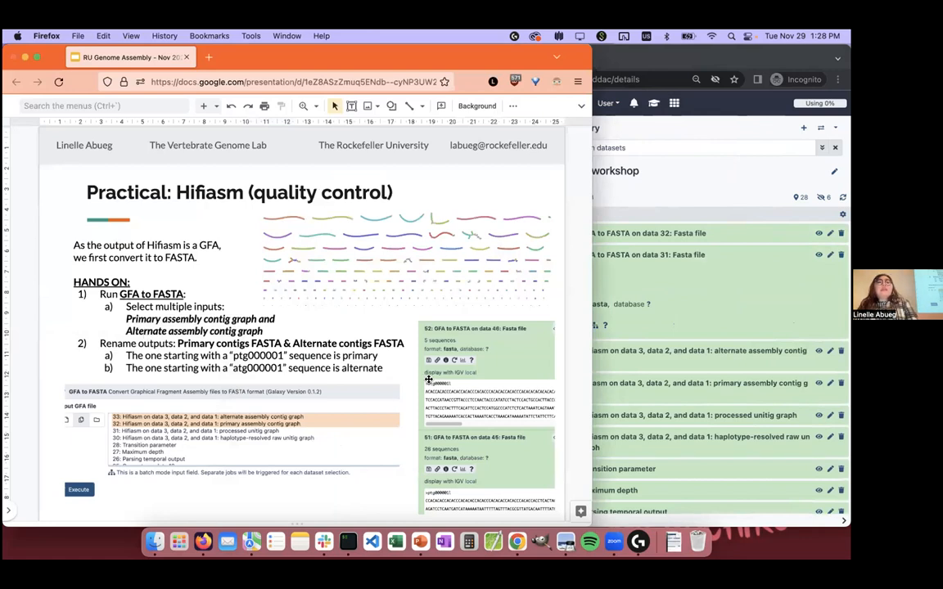
{"action": "left_click", "coordinate": [681, 319]}
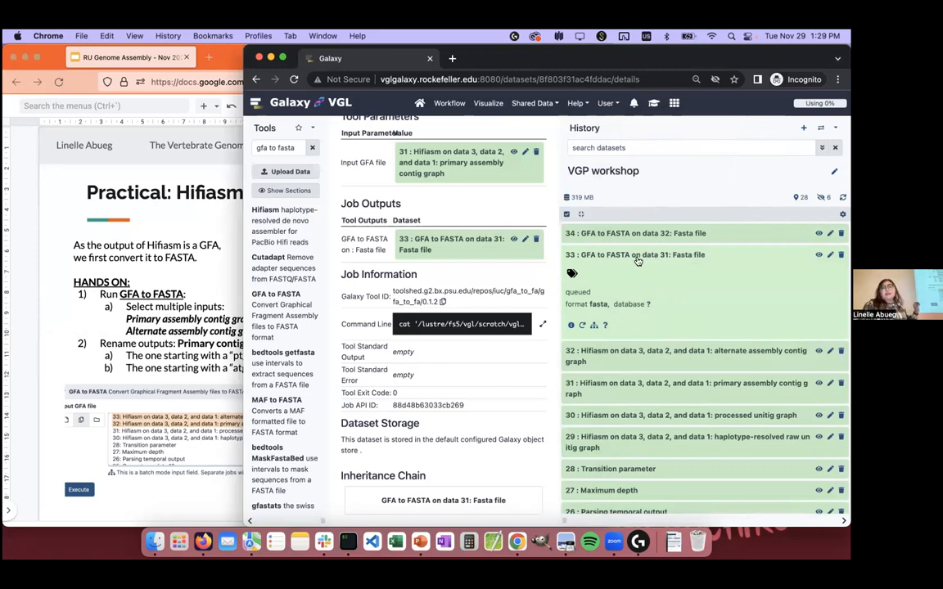
{"action": "left_click", "coordinate": [592, 386]}
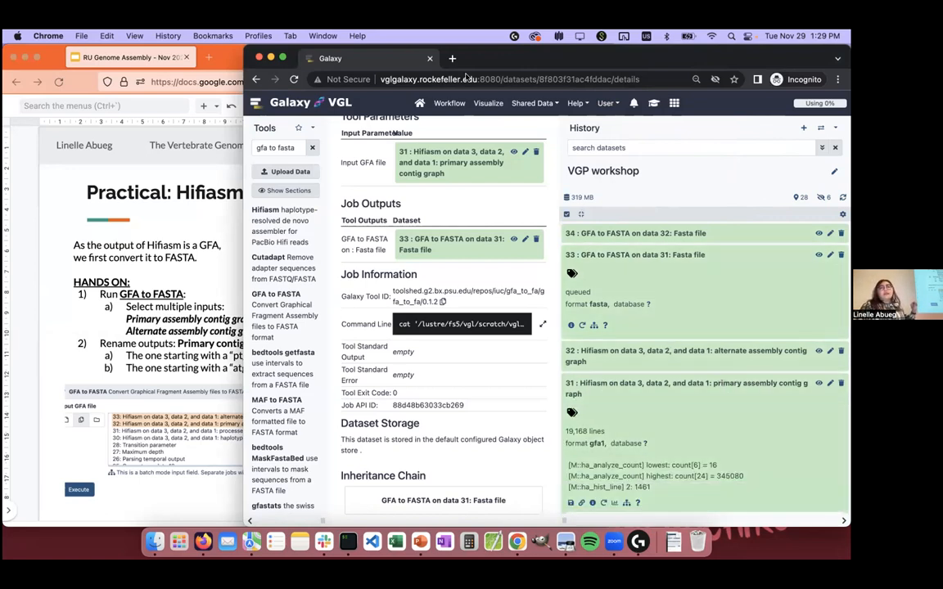
{"action": "left_click", "coordinate": [295, 79]}
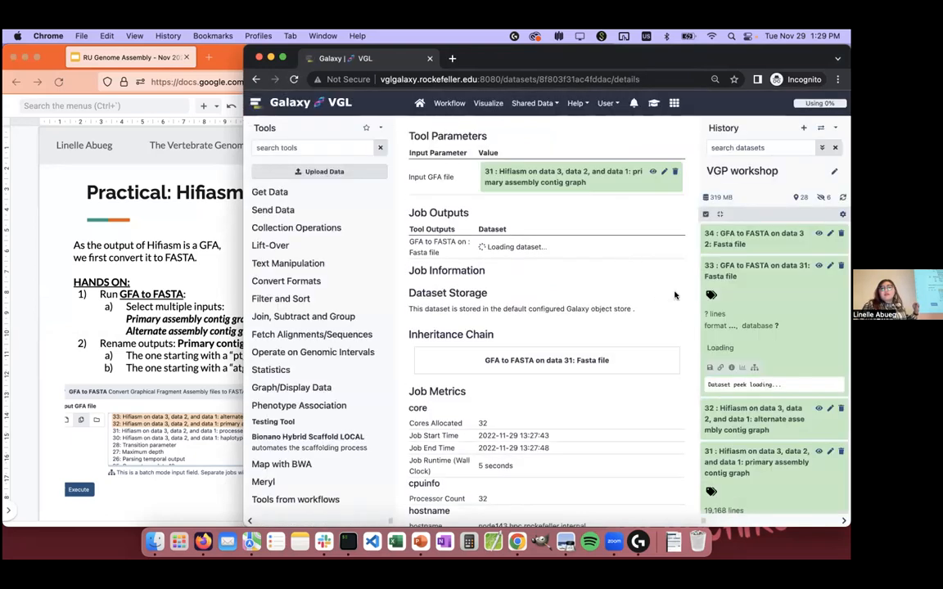
Step: Widen the history and examine the sequence previews of GFA to FASTA outputs 33 and 34 to tell primary from alternate
{"action": "left_click_drag", "start_coordinate": [703, 521], "coordinate": [539, 510]}
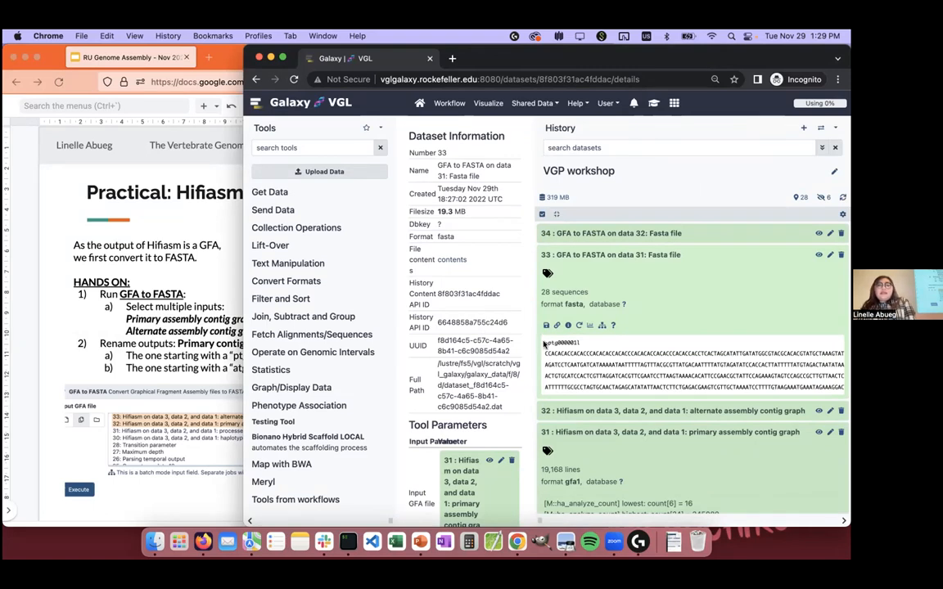
{"action": "left_click_drag", "start_coordinate": [547, 356], "coordinate": [578, 376]}
{"action": "left_click", "coordinate": [573, 366]}
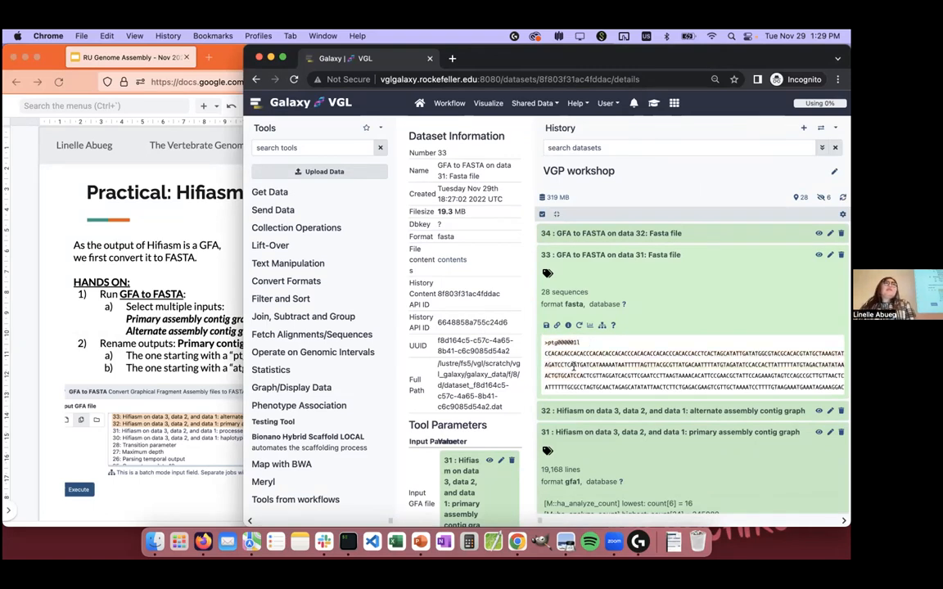
{"action": "left_click", "coordinate": [627, 233]}
{"action": "scroll", "coordinate": [628, 239], "scroll_direction": "down", "scroll_amount": 2}
{"action": "scroll", "coordinate": [628, 240], "scroll_direction": "up", "scroll_amount": 2}
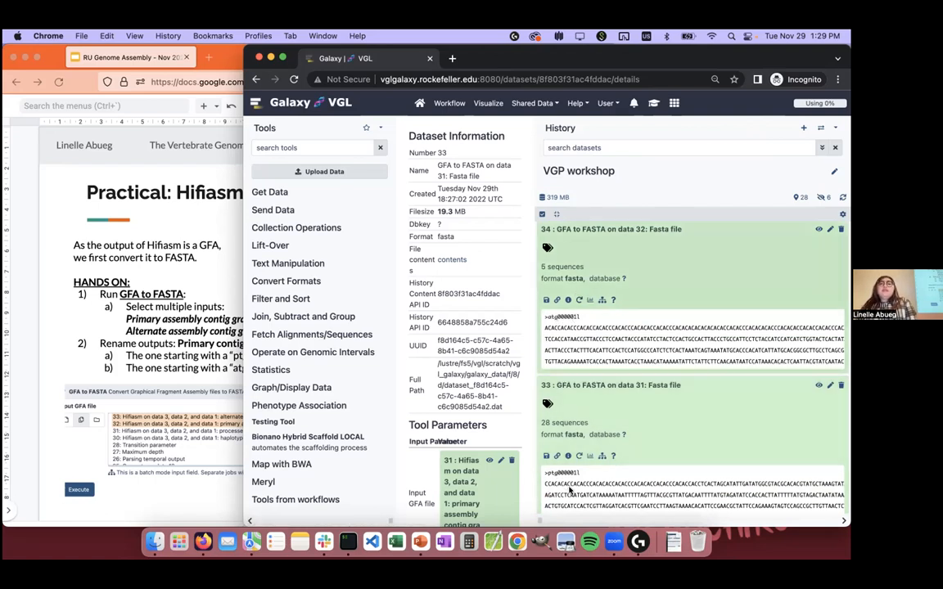
Step: Rename dataset 33, the GFA to FASTA output on data 31, as Primary contigs FASTA and save its attributes
{"action": "scroll", "coordinate": [571, 490], "scroll_direction": "down", "scroll_amount": 1}
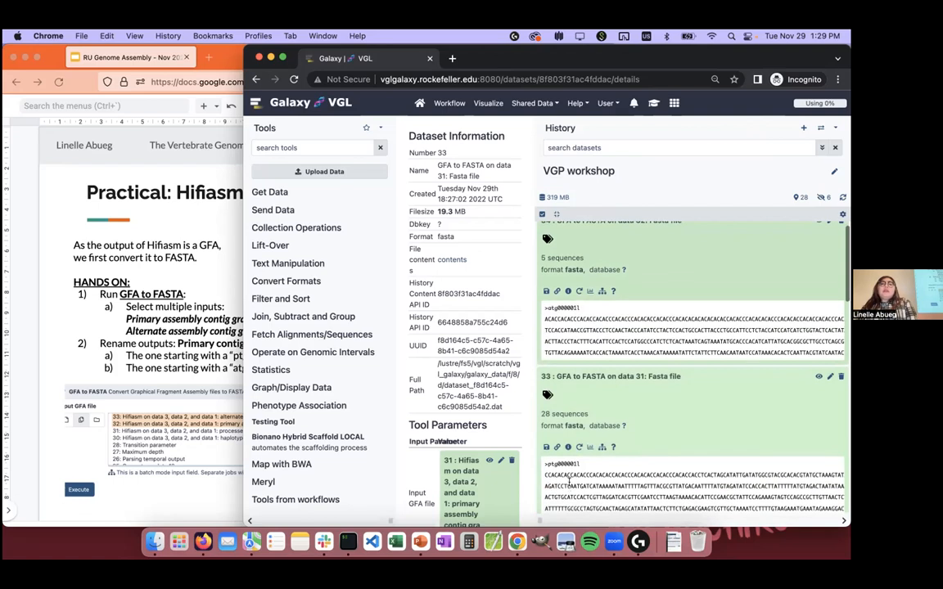
{"action": "left_click", "coordinate": [830, 376]}
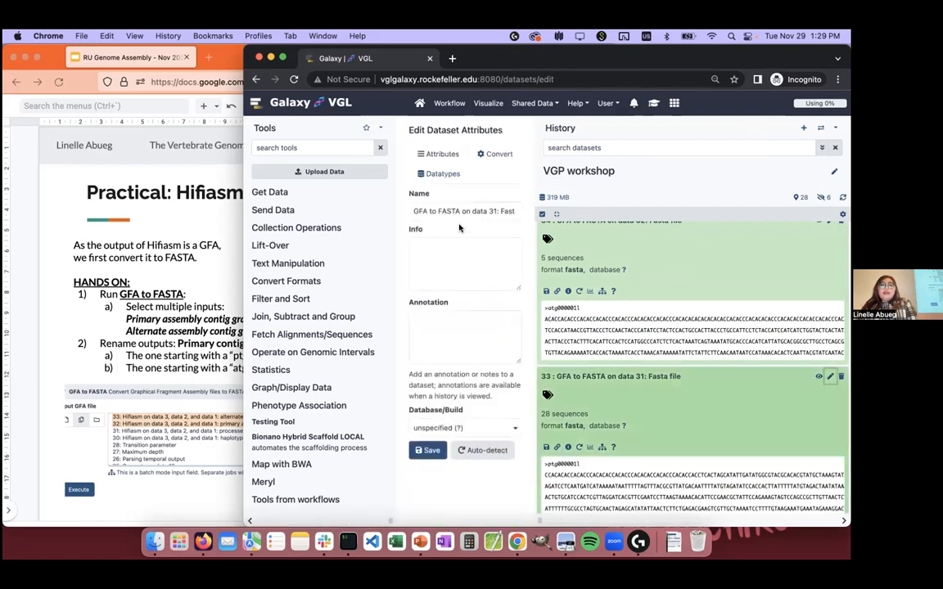
{"action": "triple_click", "coordinate": [463, 211]}
{"action": "type", "text": "Primary contigs FASTA"}
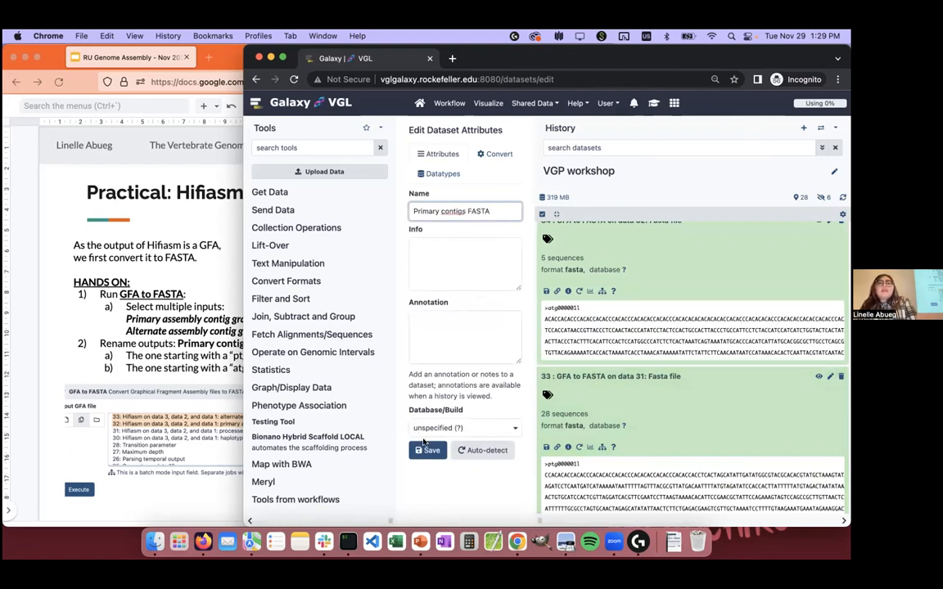
{"action": "left_click", "coordinate": [424, 446]}
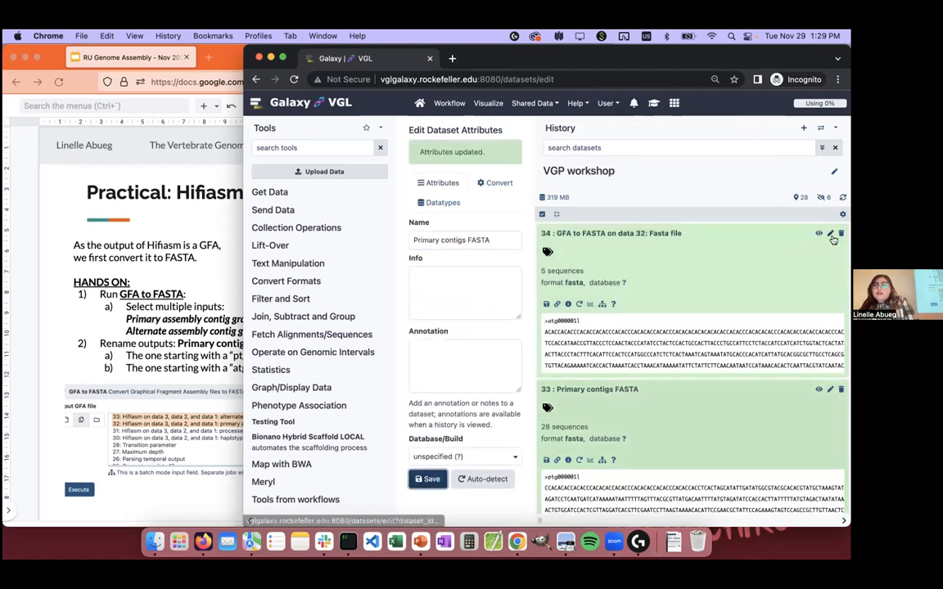
Step: Rename dataset 34, the GFA to FASTA output on data 32, as Alternate contigs FASTA and save its attributes
{"action": "left_click", "coordinate": [830, 234]}
{"action": "triple_click", "coordinate": [463, 211]}
{"action": "type", "text": "Alternate contigs FA"}
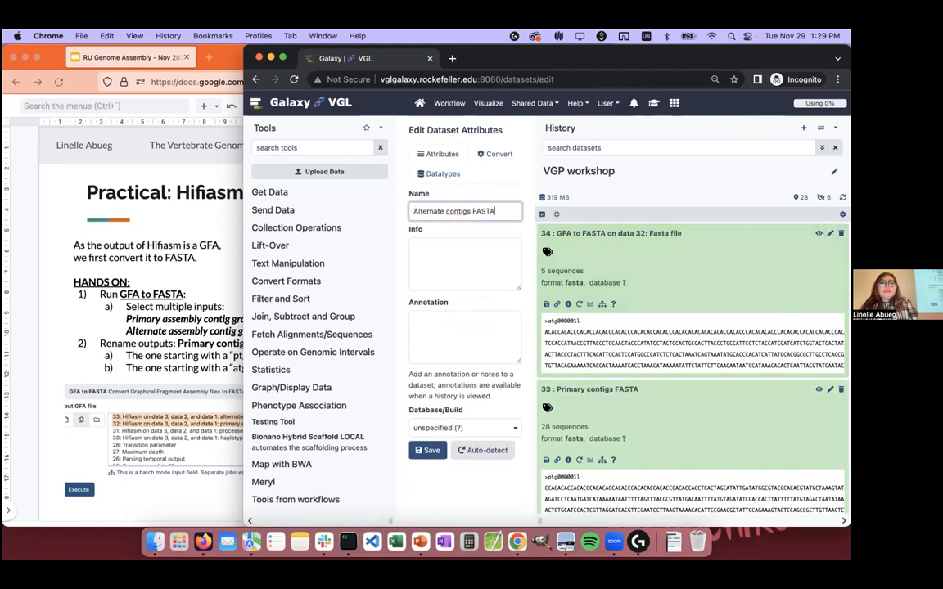
{"action": "left_click", "coordinate": [428, 450]}
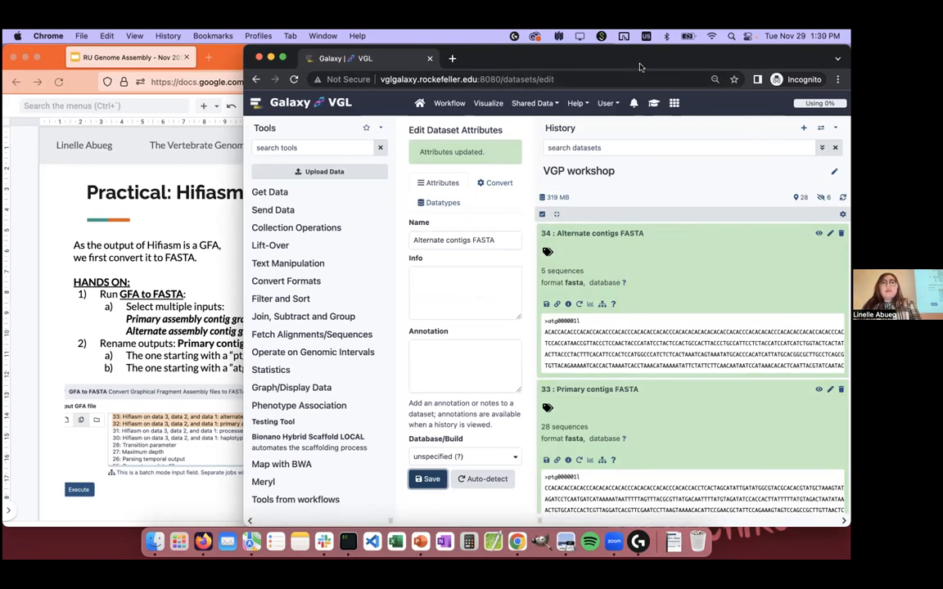
Step: Check the cluster's job queue with sq in iTerm2, and return to Galaxy with a narrower history
{"action": "left_click", "coordinate": [348, 542]}
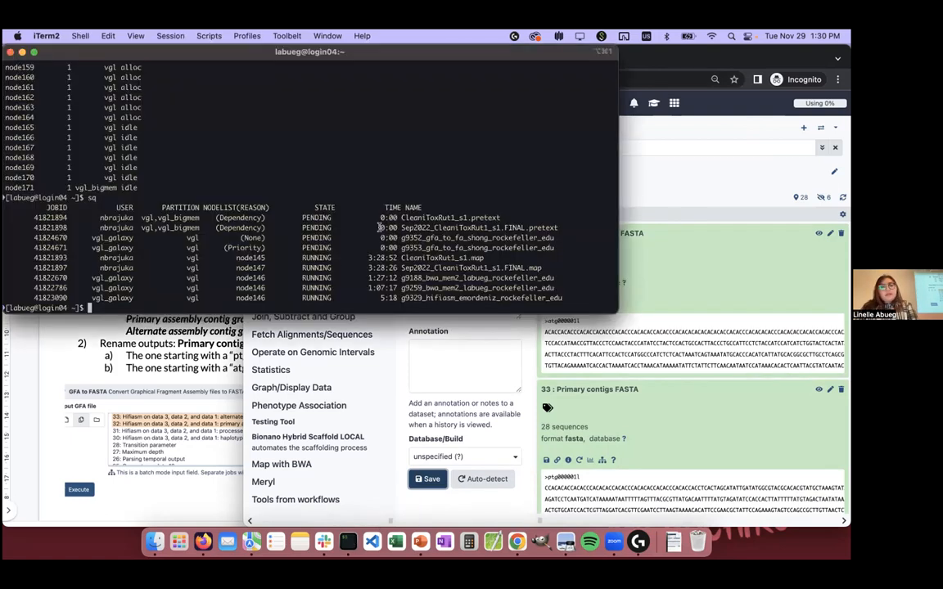
{"action": "key", "text": "Return"}
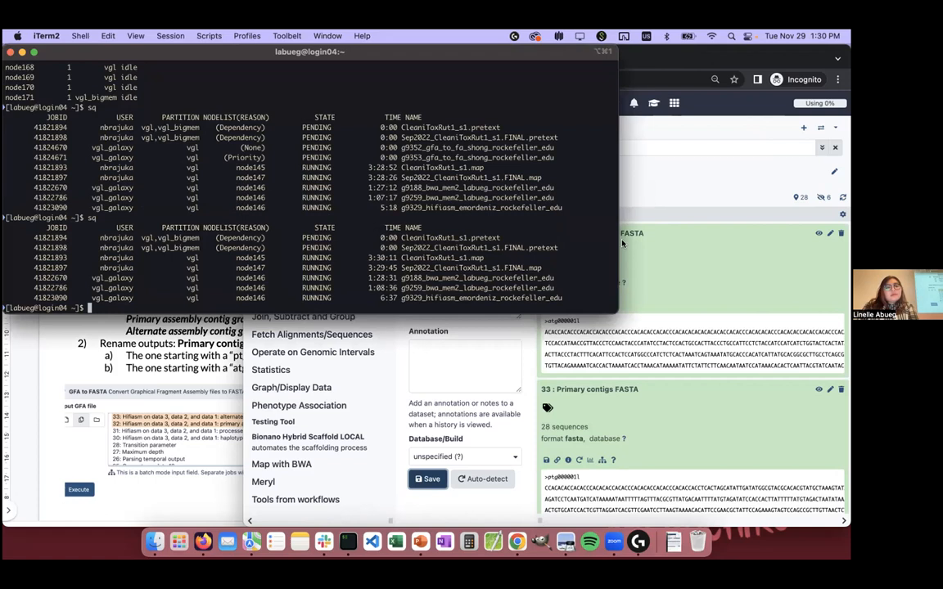
{"action": "left_click", "coordinate": [171, 380]}
{"action": "left_click", "coordinate": [663, 266]}
{"action": "scroll", "coordinate": [592, 440], "scroll_direction": "down", "scroll_amount": 10}
{"action": "left_click_drag", "start_coordinate": [539, 520], "coordinate": [715, 520]}
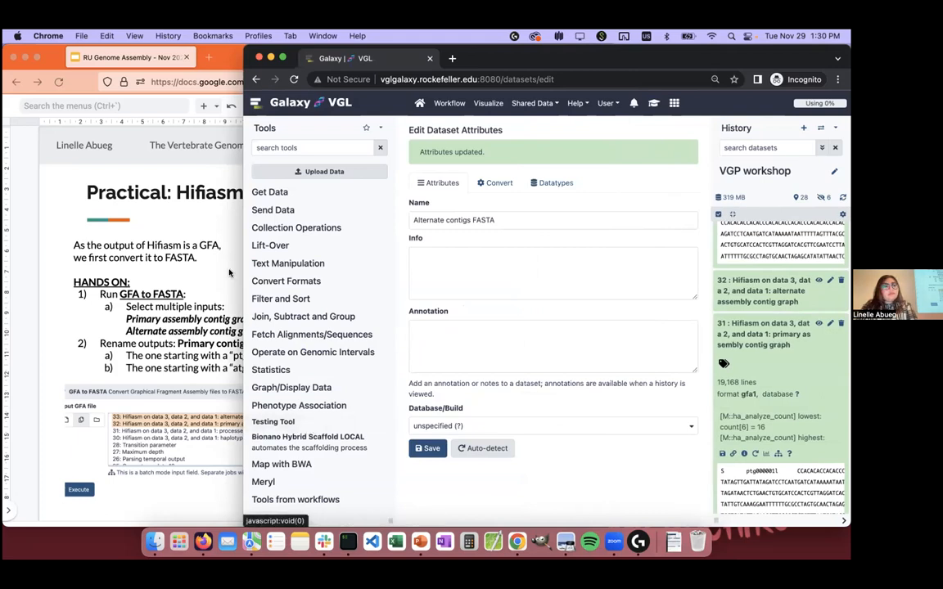
Step: Review the GFA to FASTA slide in Firefox, and return to Galaxy to collapse datasets 33 and 34 in the history
{"action": "left_click", "coordinate": [44, 348]}
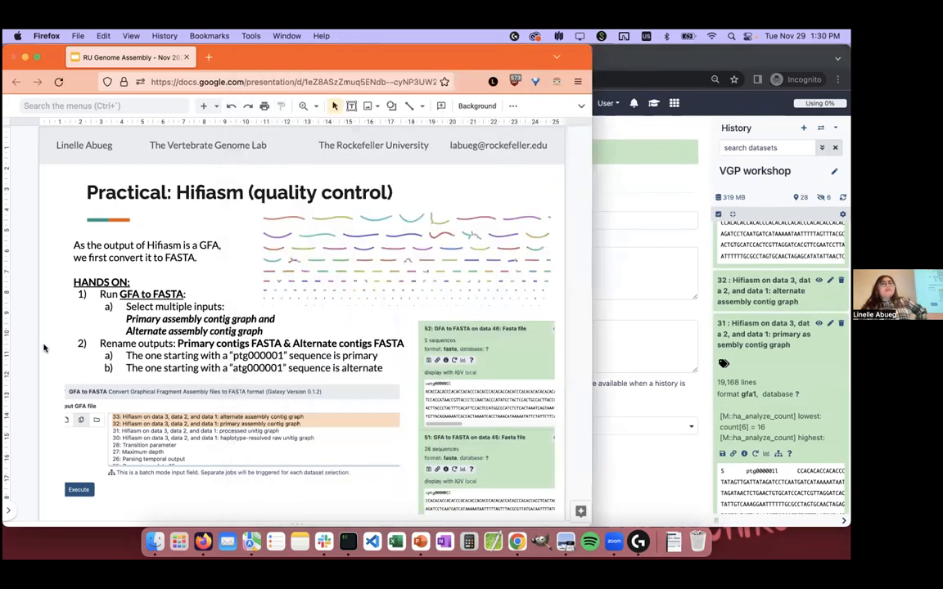
{"action": "key", "text": "Down"}
{"action": "key", "text": "Up"}
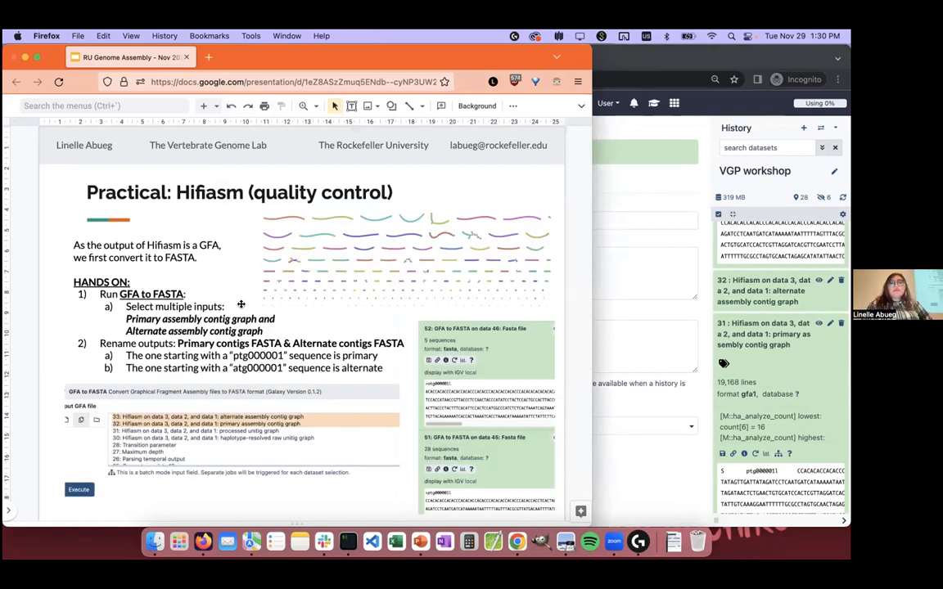
{"action": "left_click", "coordinate": [624, 195]}
{"action": "scroll", "coordinate": [774, 311], "scroll_direction": "up", "scroll_amount": 5}
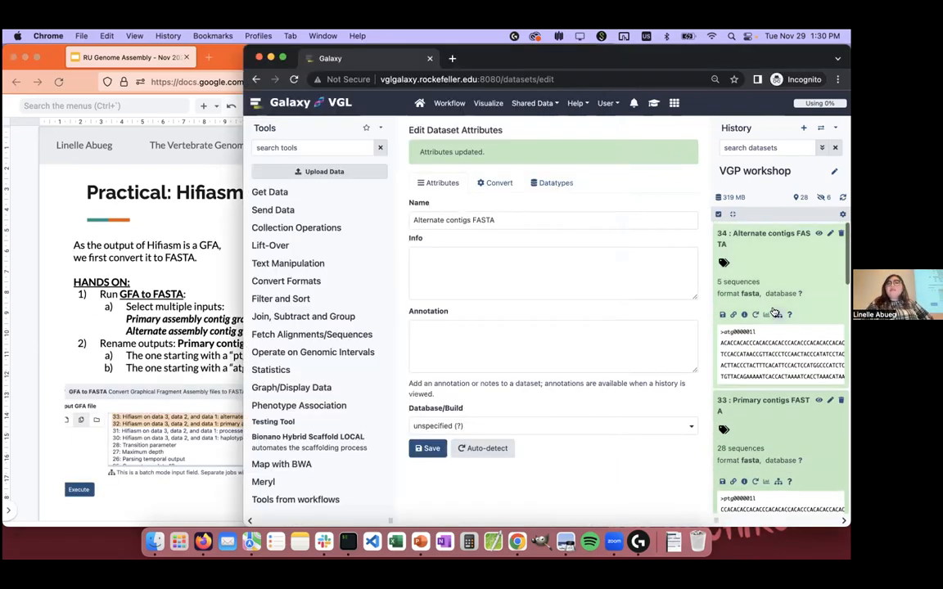
{"action": "left_click", "coordinate": [788, 235]}
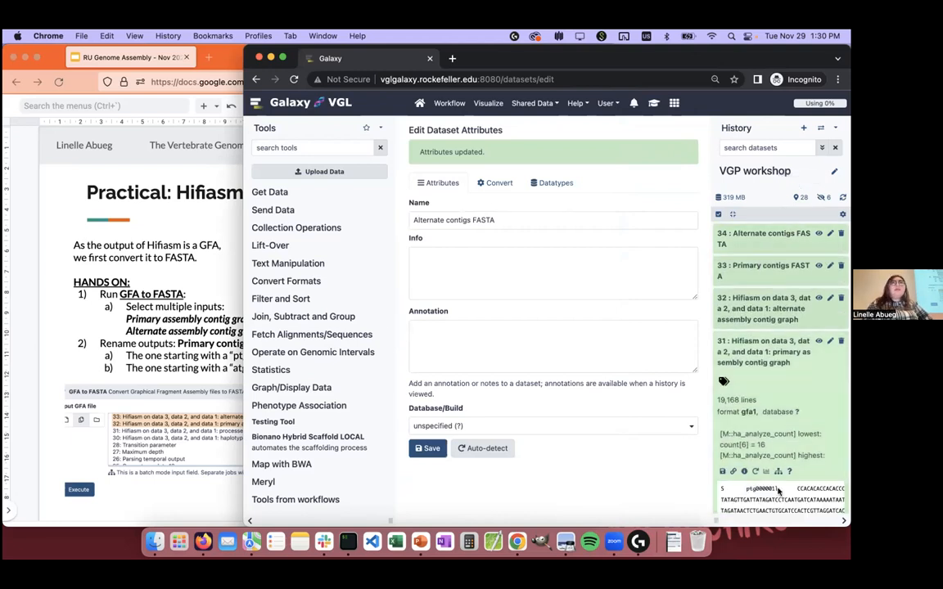
Step: Switch to the Firefox slides, look through the upcoming quality control slides, and return to the Merqury instructions
{"action": "left_click", "coordinate": [188, 206]}
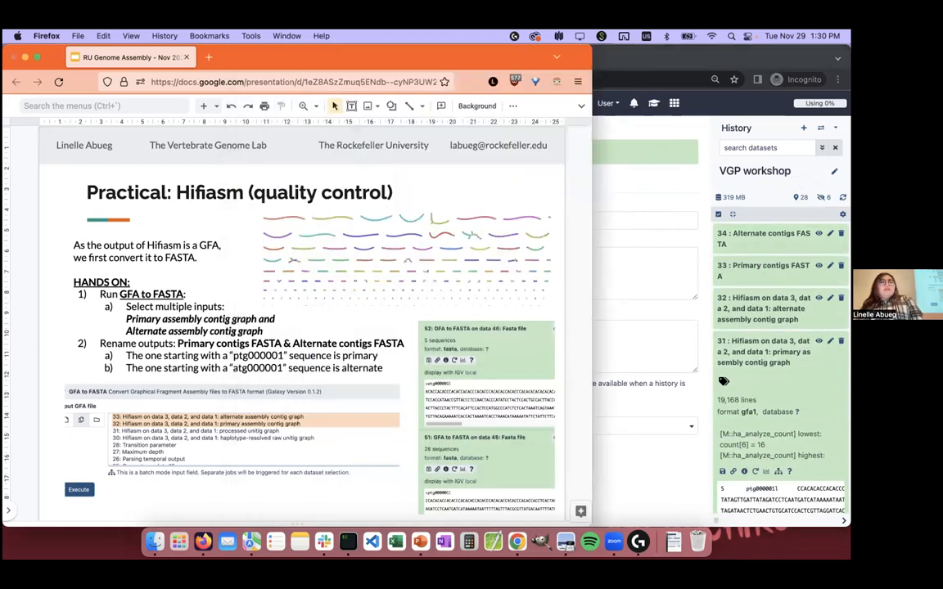
{"action": "key", "text": "Down"}
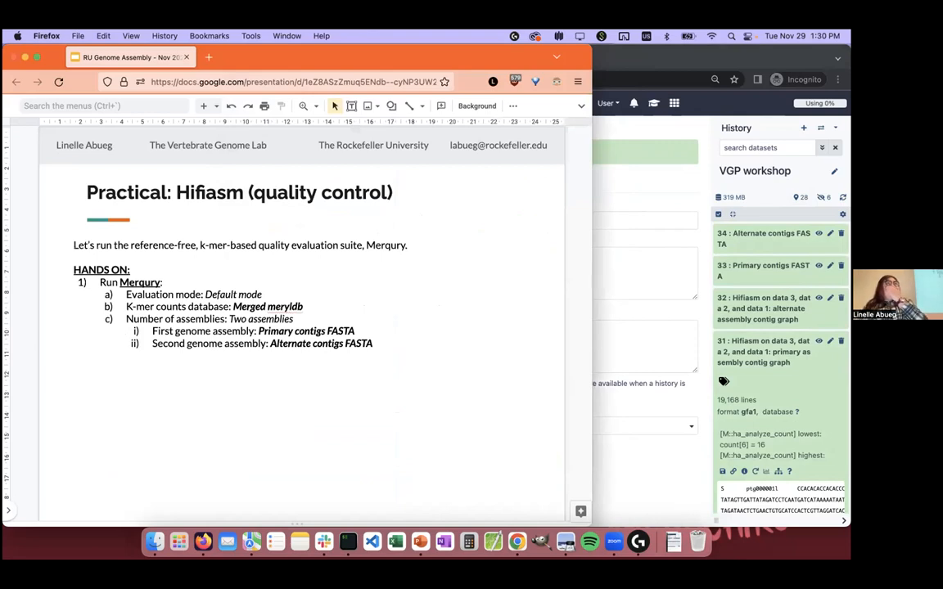
{"action": "key", "text": "Down"}
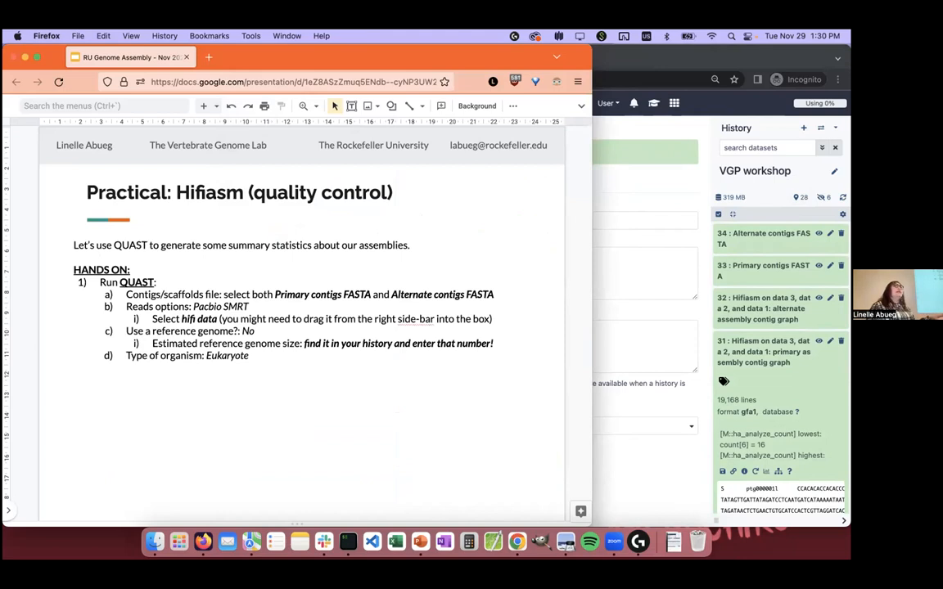
{"action": "key", "text": "Down"}
{"action": "key", "text": "Down"}
{"action": "key", "text": "Down"}
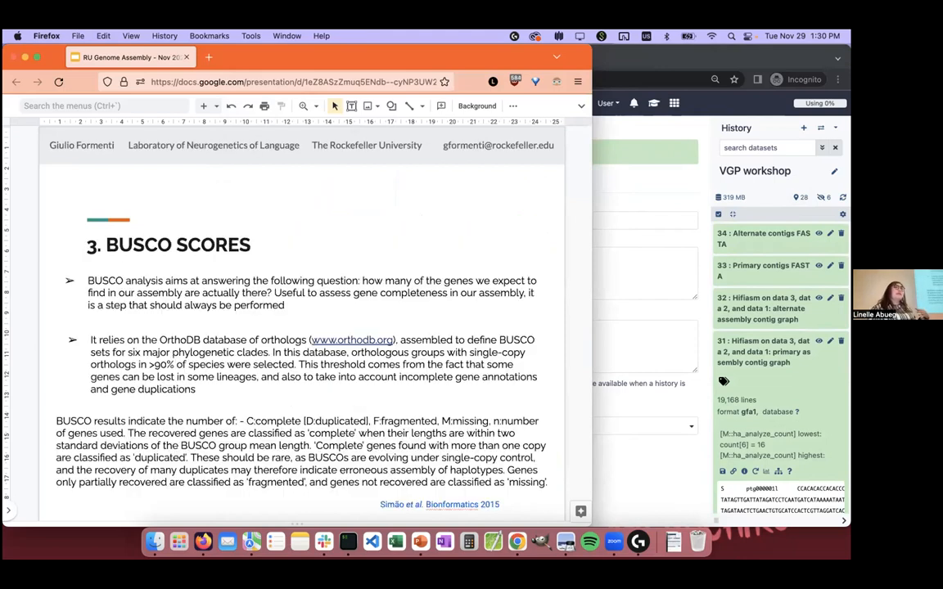
{"action": "key", "text": "Up"}
{"action": "key", "text": "Up"}
{"action": "key", "text": "Up"}
{"action": "key", "text": "Up"}
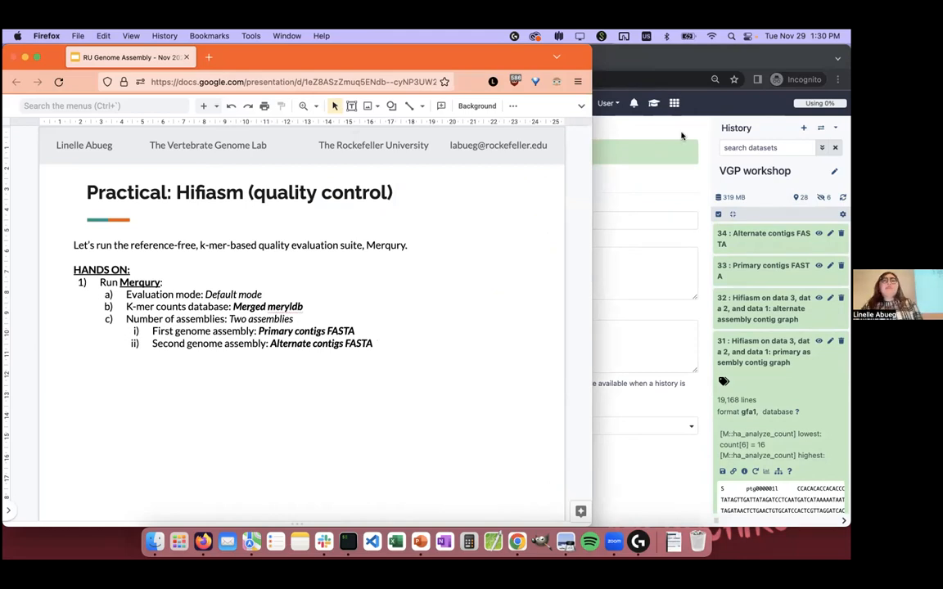
Step: Switch to Galaxy, search the tools for merqury, and open the first Merqury assembly quality tool
{"action": "left_click", "coordinate": [615, 123]}
{"action": "left_click", "coordinate": [311, 147]}
{"action": "type", "text": "merqury"}
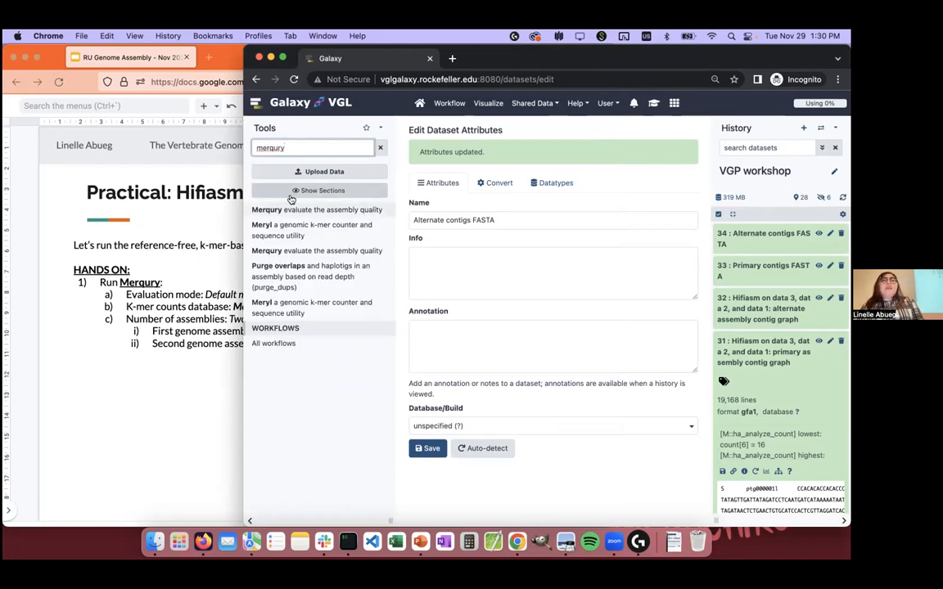
{"action": "left_click", "coordinate": [267, 209]}
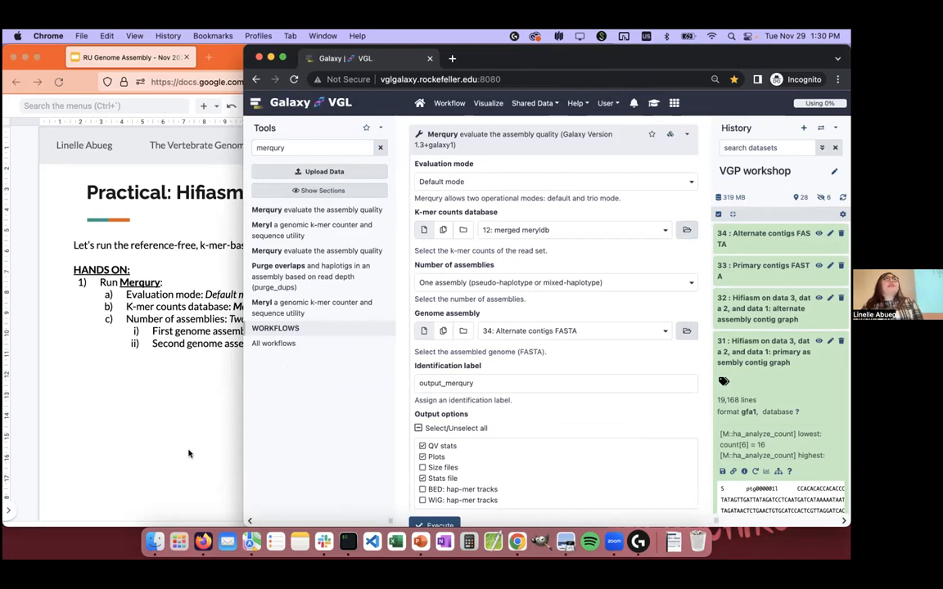
Step: Following the slide's Merqury settings, keep 12: merged meryldb as the k-mer counts database and set the number of assemblies to Two assemblies (diploid)
{"action": "left_click", "coordinate": [188, 454]}
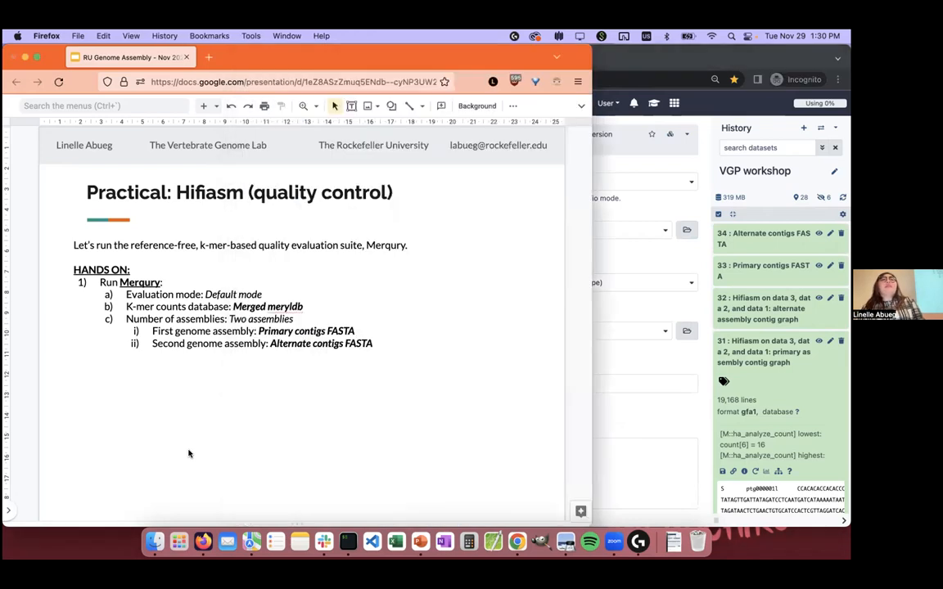
{"action": "left_click", "coordinate": [640, 211]}
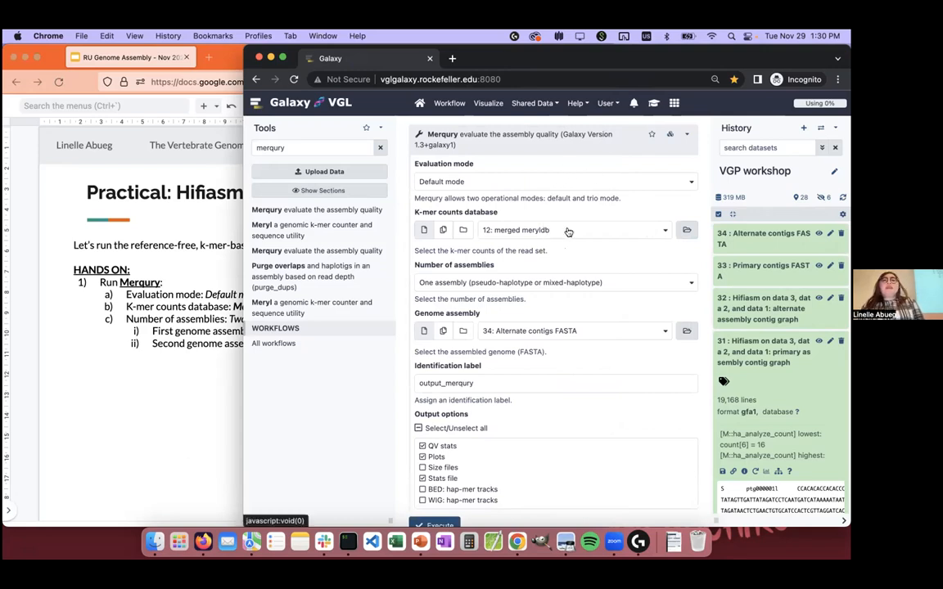
{"action": "left_click", "coordinate": [578, 232]}
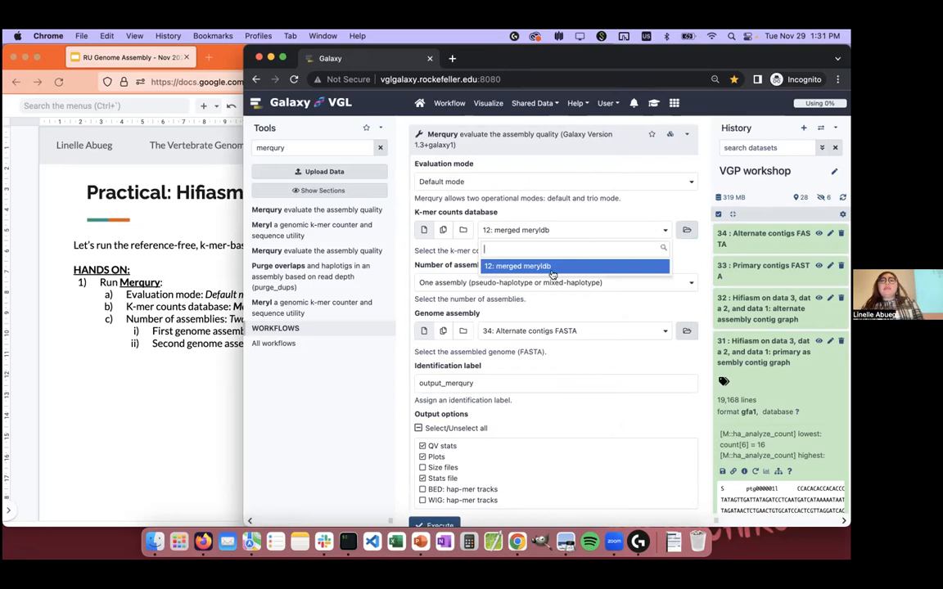
{"action": "left_click", "coordinate": [594, 231]}
{"action": "scroll", "coordinate": [507, 253], "scroll_direction": "down", "scroll_amount": 1}
{"action": "left_click", "coordinate": [490, 263]}
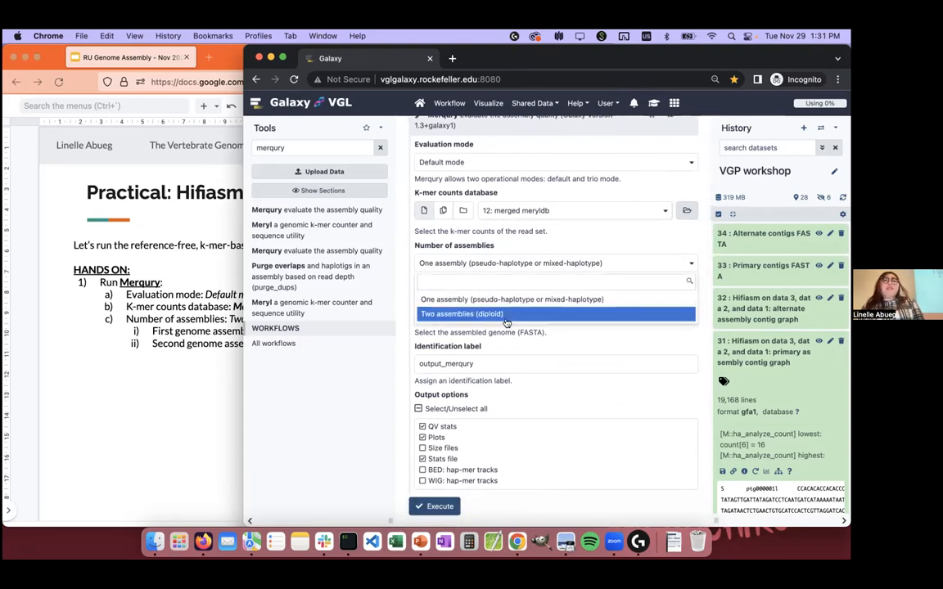
{"action": "left_click", "coordinate": [502, 315]}
Step: Set Merqury's first genome assembly to 33: Primary contigs FASTA
{"action": "scroll", "coordinate": [503, 311], "scroll_direction": "down", "scroll_amount": 2}
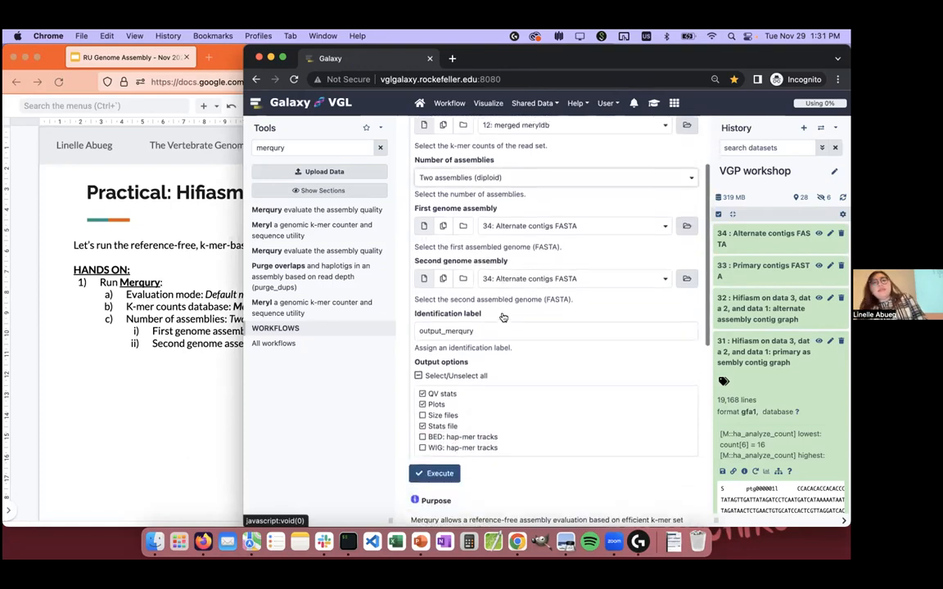
{"action": "left_click", "coordinate": [528, 224]}
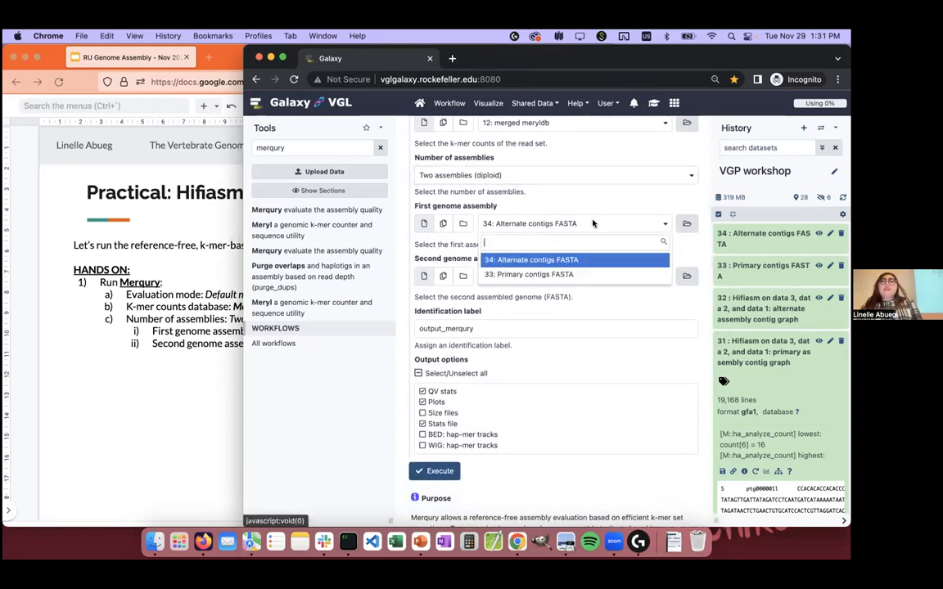
{"action": "left_click", "coordinate": [571, 275]}
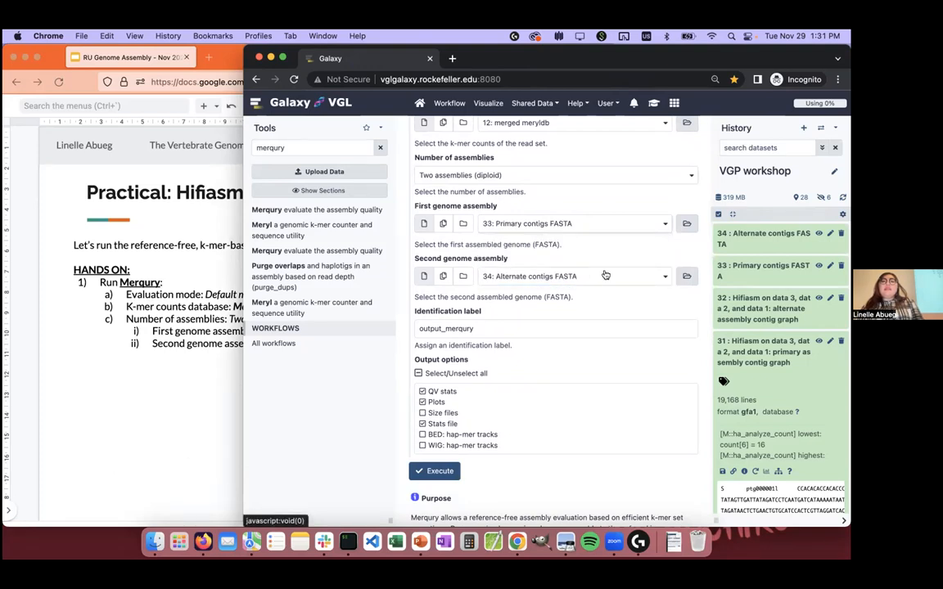
Step: Set Merqury's second genome assembly to 34: Alternate contigs FASTA, keep the default output options, and run the tool
{"action": "left_click", "coordinate": [543, 279]}
{"action": "left_click", "coordinate": [539, 311]}
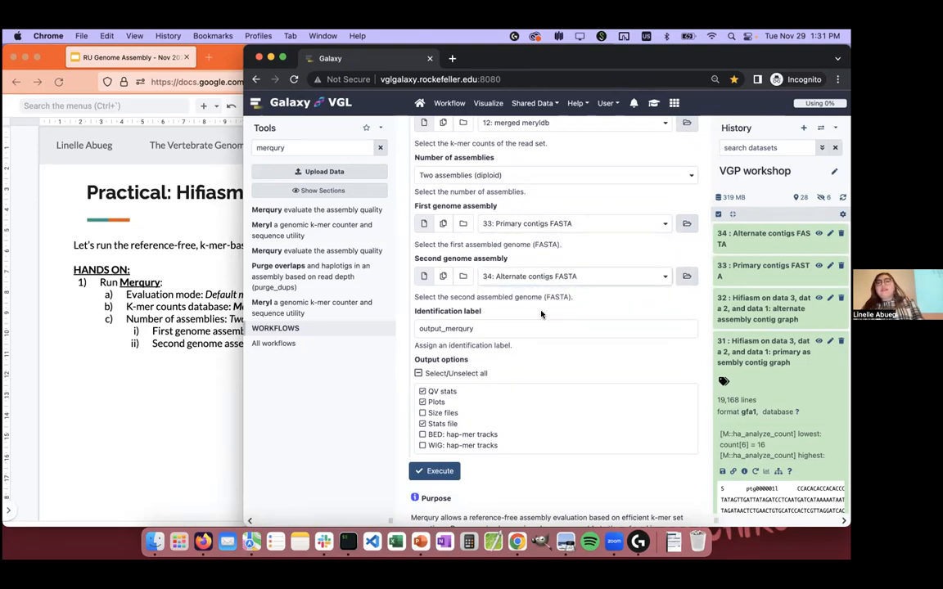
{"action": "scroll", "coordinate": [528, 419], "scroll_direction": "up", "scroll_amount": 2}
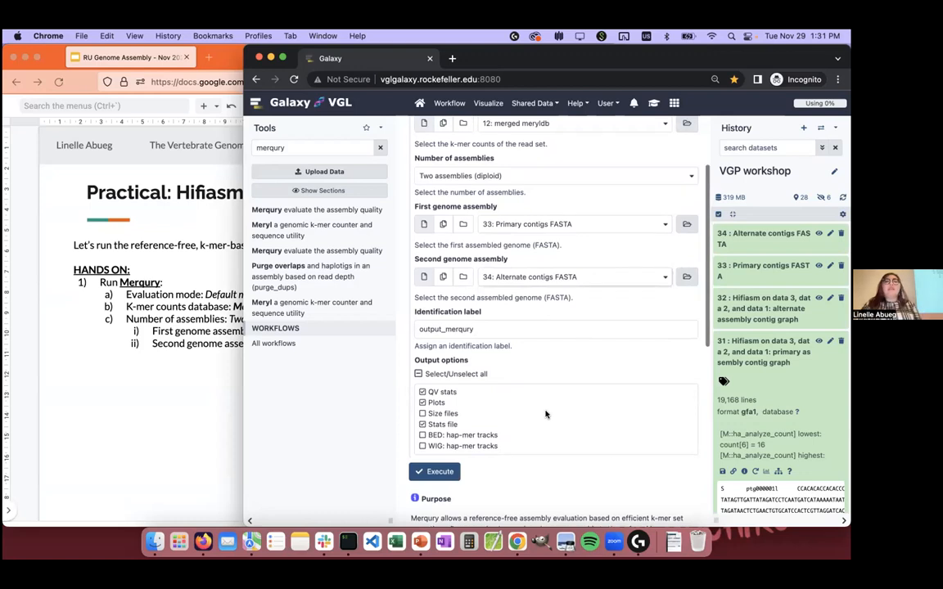
{"action": "scroll", "coordinate": [546, 415], "scroll_direction": "down", "scroll_amount": 3}
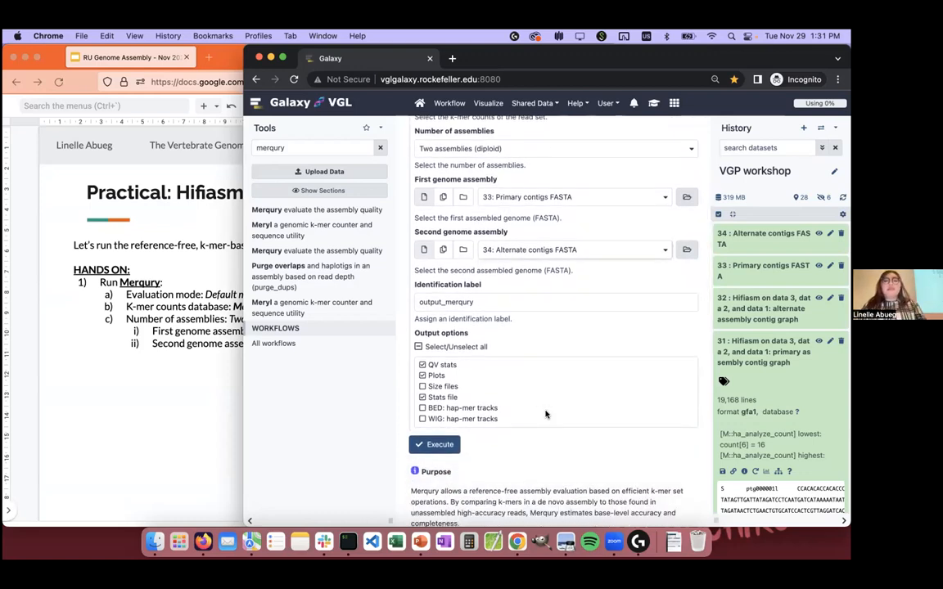
{"action": "left_click", "coordinate": [434, 445]}
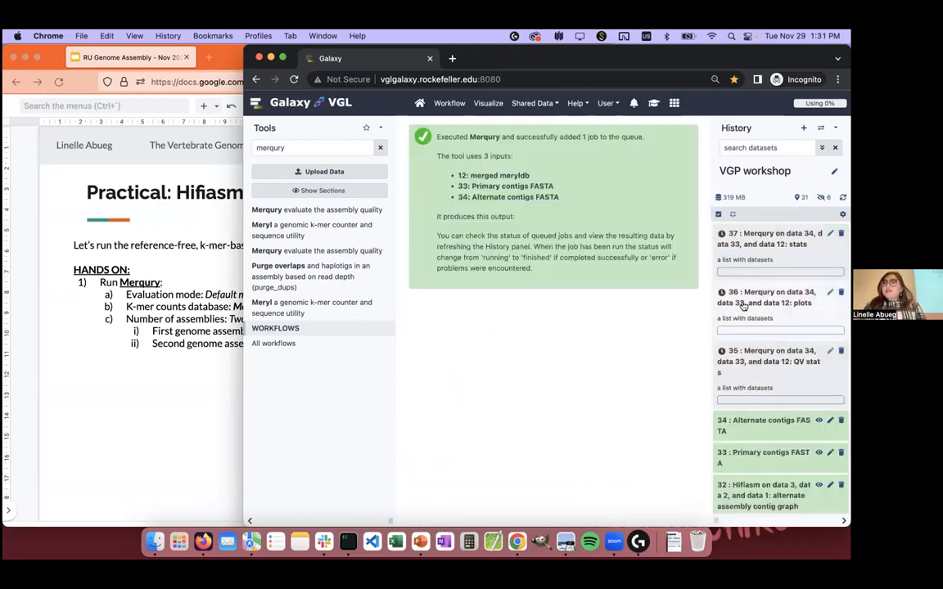
Step: Look into the queued Merqury QV stats collection in Galaxy, return to the full history, and switch back to the Firefox slides
{"action": "left_click", "coordinate": [193, 424]}
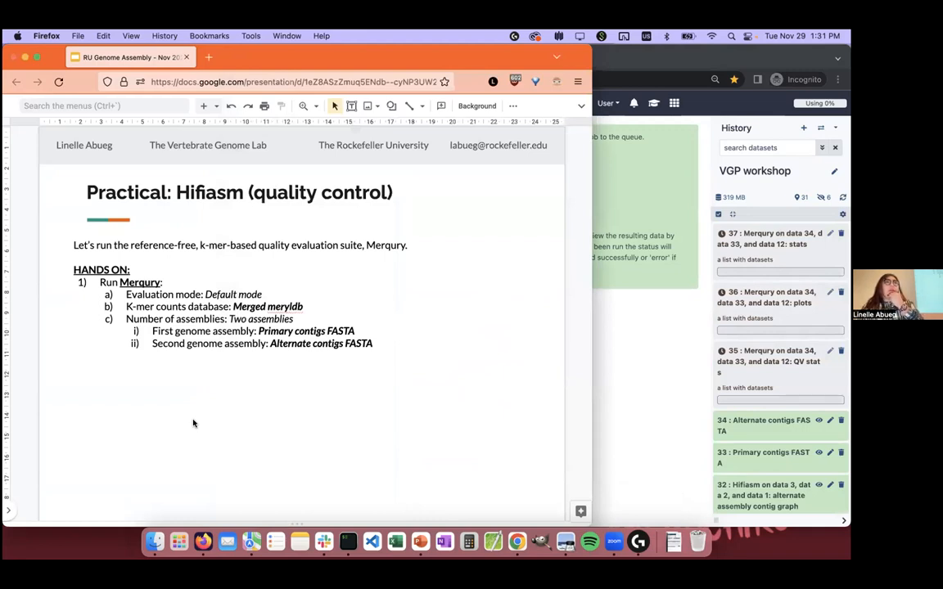
{"action": "left_click", "coordinate": [759, 366]}
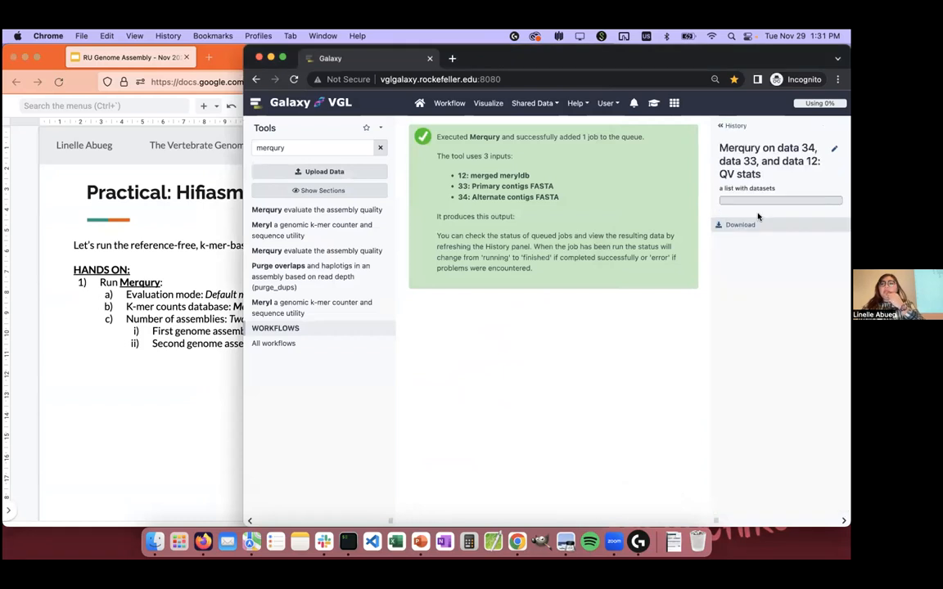
{"action": "left_click", "coordinate": [731, 126]}
{"action": "left_click", "coordinate": [186, 414]}
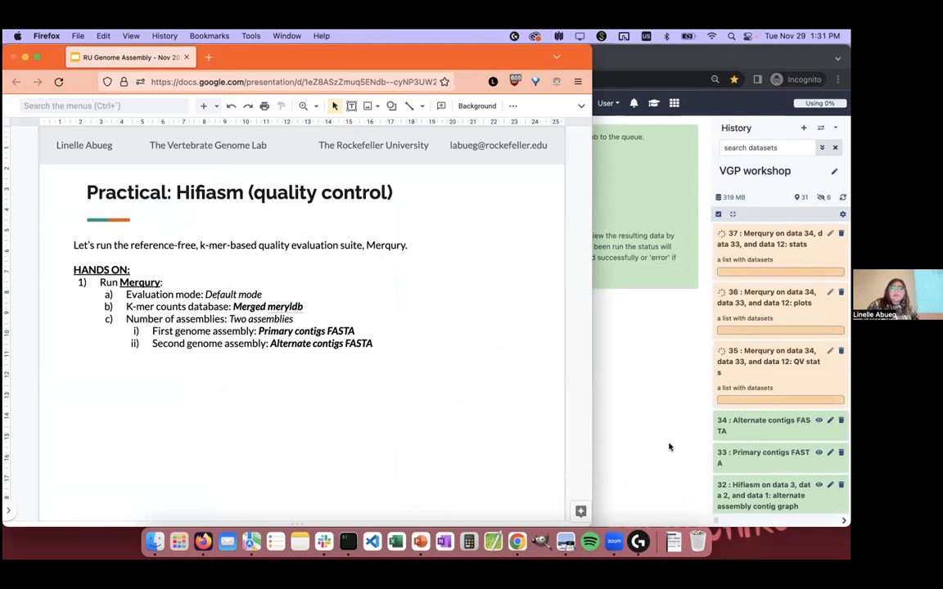
{"action": "left_click", "coordinate": [669, 447]}
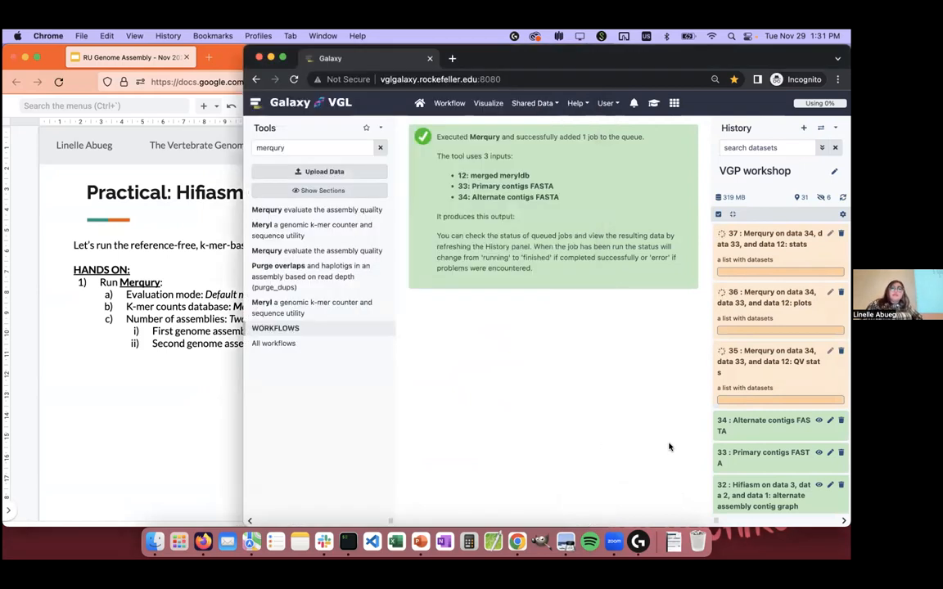
{"action": "left_click", "coordinate": [200, 413]}
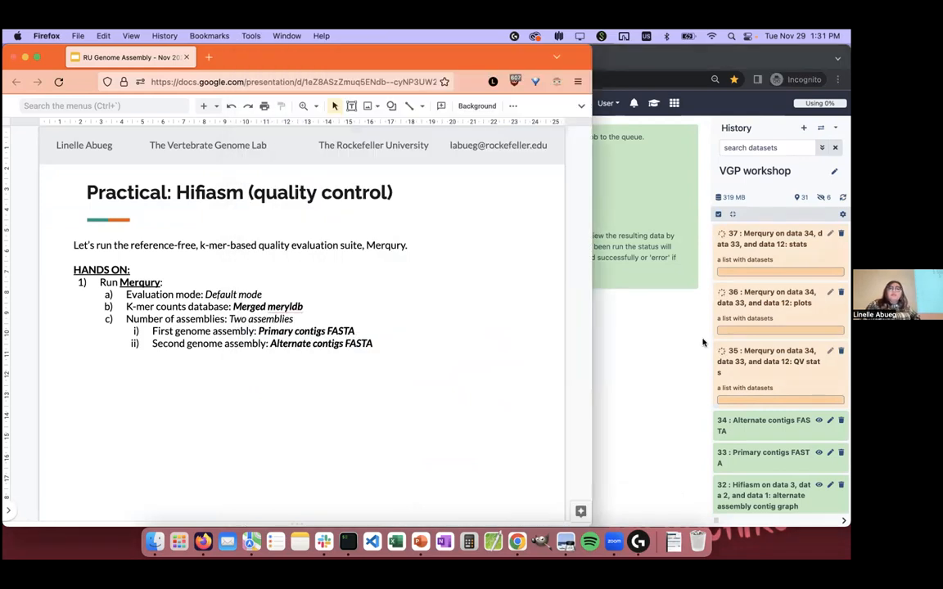
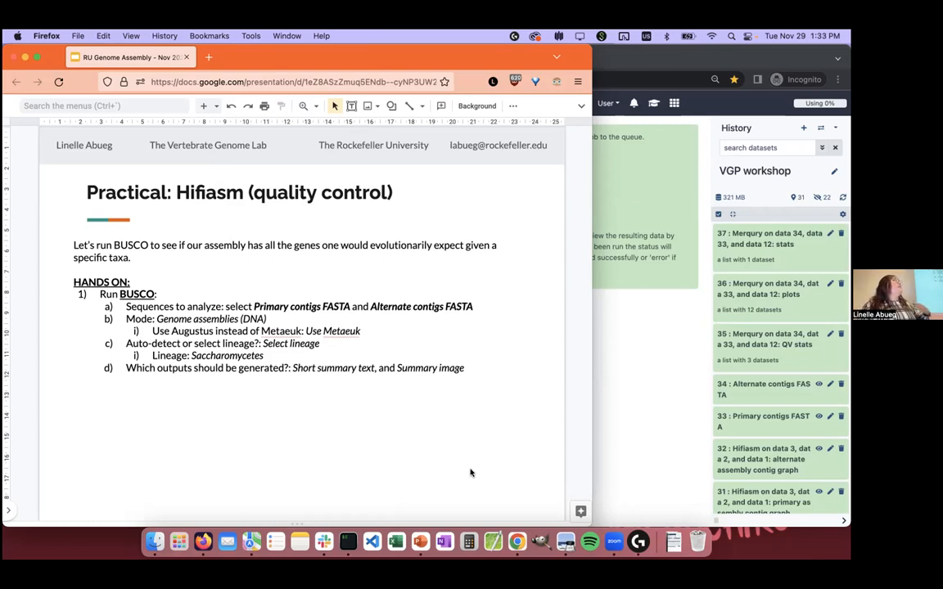
Step: Switch to Galaxy in Chrome, find and open the Busco tool, and check the Firefox slide for its input sequences
{"action": "left_click", "coordinate": [670, 357]}
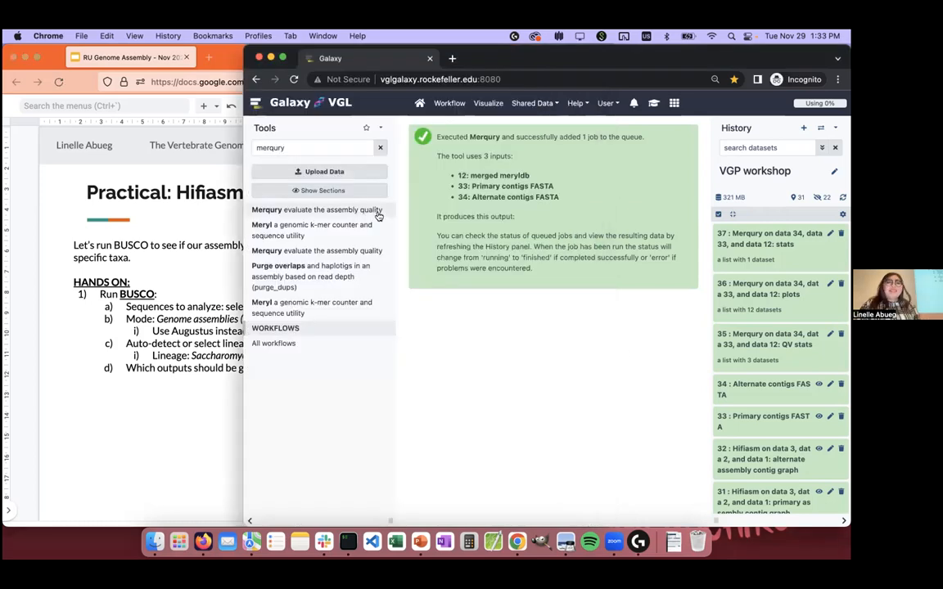
{"action": "type", "text": "busco"}
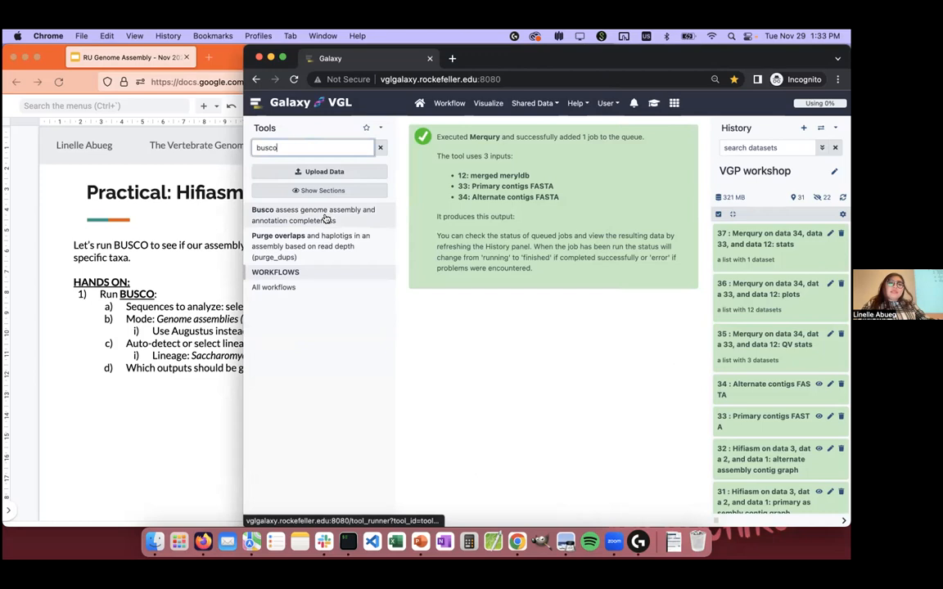
{"action": "left_click", "coordinate": [325, 219]}
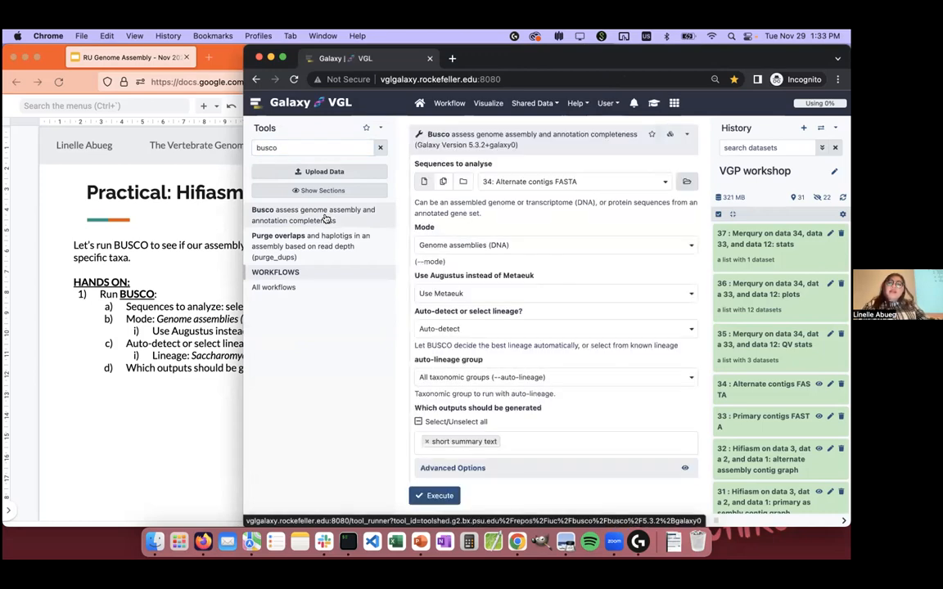
{"action": "left_click", "coordinate": [147, 247]}
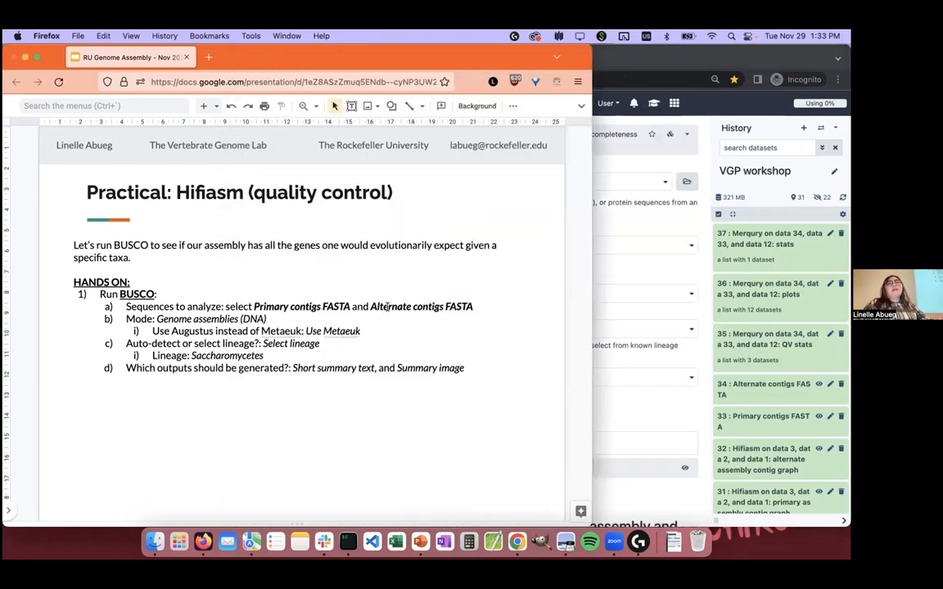
{"action": "left_click", "coordinate": [619, 212]}
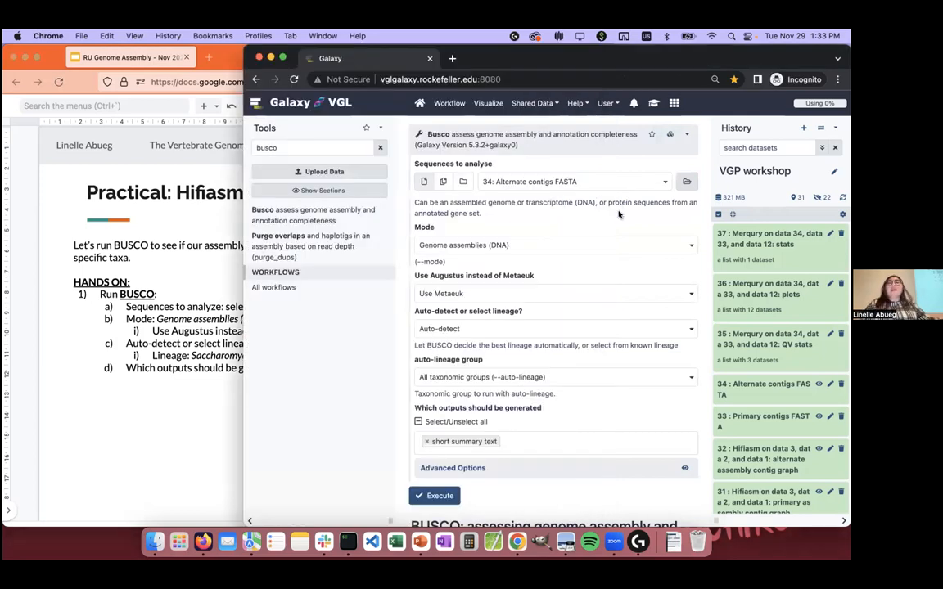
Step: Make Busco's sequences to analyse a multiple-dataset input and select both 33: Primary contigs FASTA and 34: Alternate contigs FASTA
{"action": "left_click", "coordinate": [447, 181]}
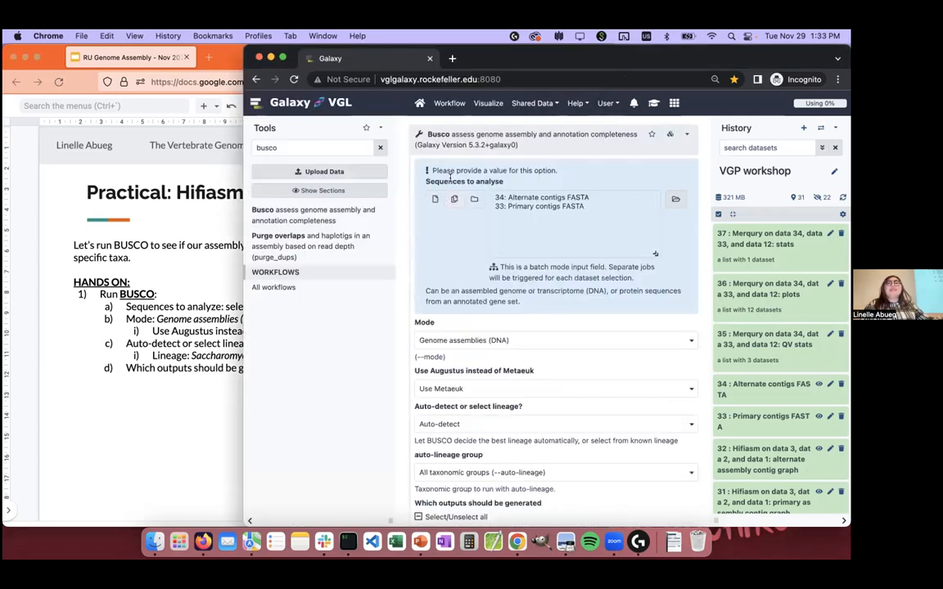
{"action": "left_click", "coordinate": [531, 188]}
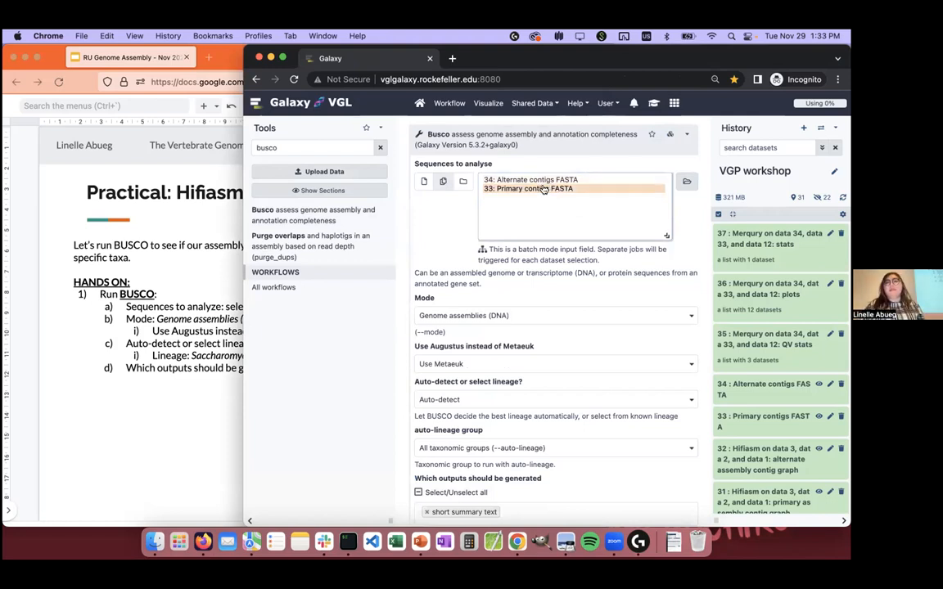
{"action": "left_click", "coordinate": [532, 190], "text": "shift"}
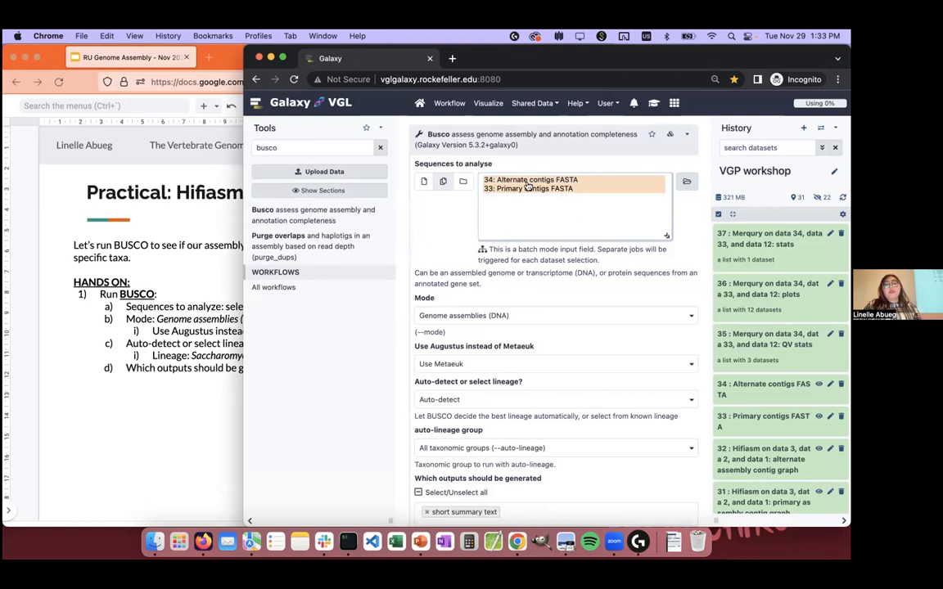
Step: Following the slide's Busco settings, switch from auto-detection to Select lineage and choose Saccharomycetes as the lineage
{"action": "scroll", "coordinate": [528, 187], "scroll_direction": "down", "scroll_amount": 2}
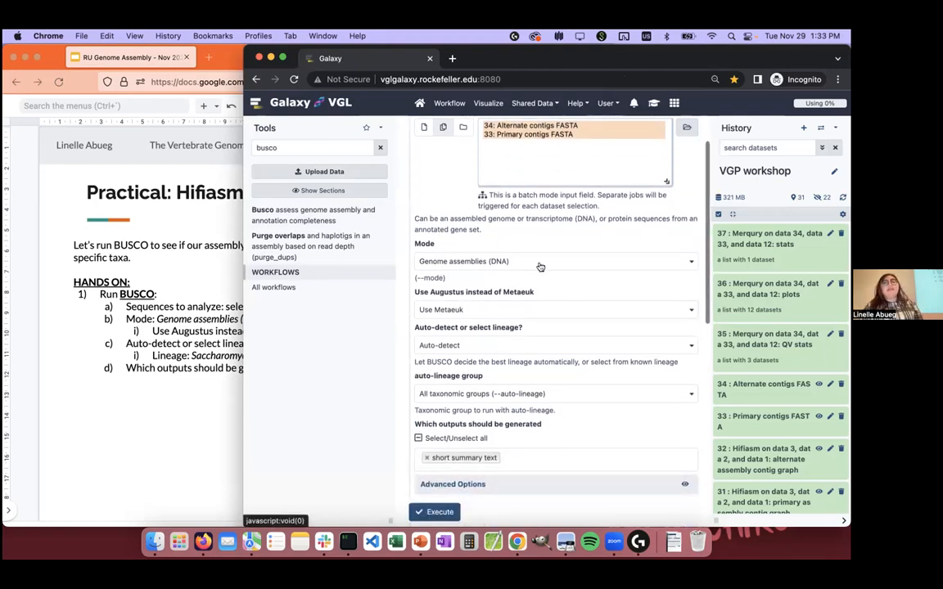
{"action": "scroll", "coordinate": [472, 275], "scroll_direction": "down", "scroll_amount": 1}
{"action": "left_click", "coordinate": [222, 315]}
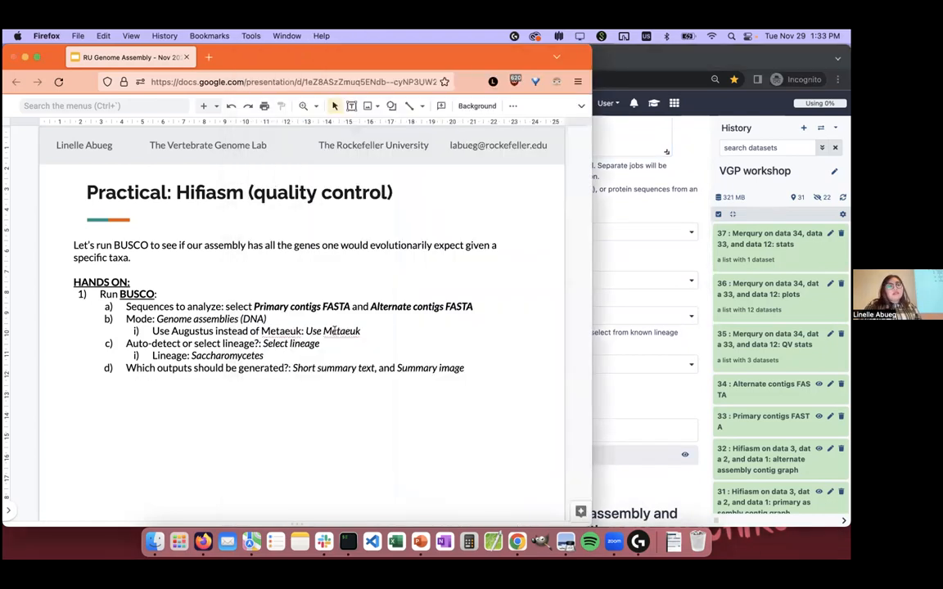
{"action": "left_click", "coordinate": [642, 265]}
{"action": "scroll", "coordinate": [455, 282], "scroll_direction": "down", "scroll_amount": 1}
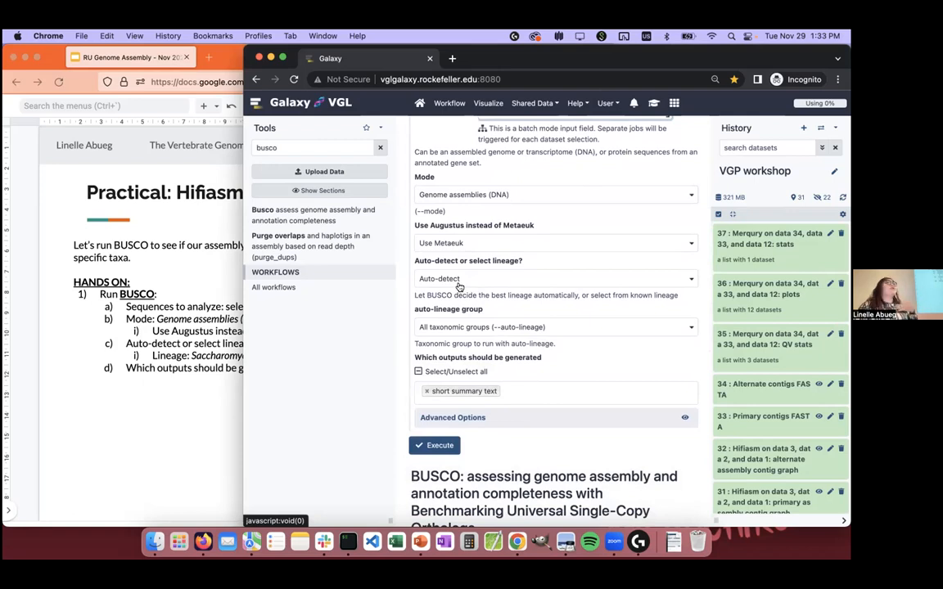
{"action": "left_click", "coordinate": [459, 283]}
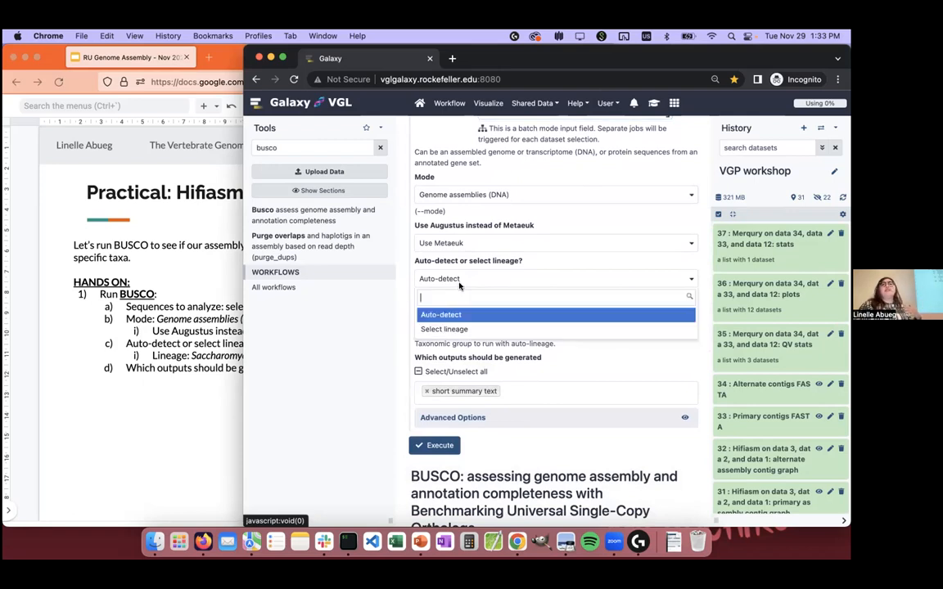
{"action": "left_click", "coordinate": [445, 329]}
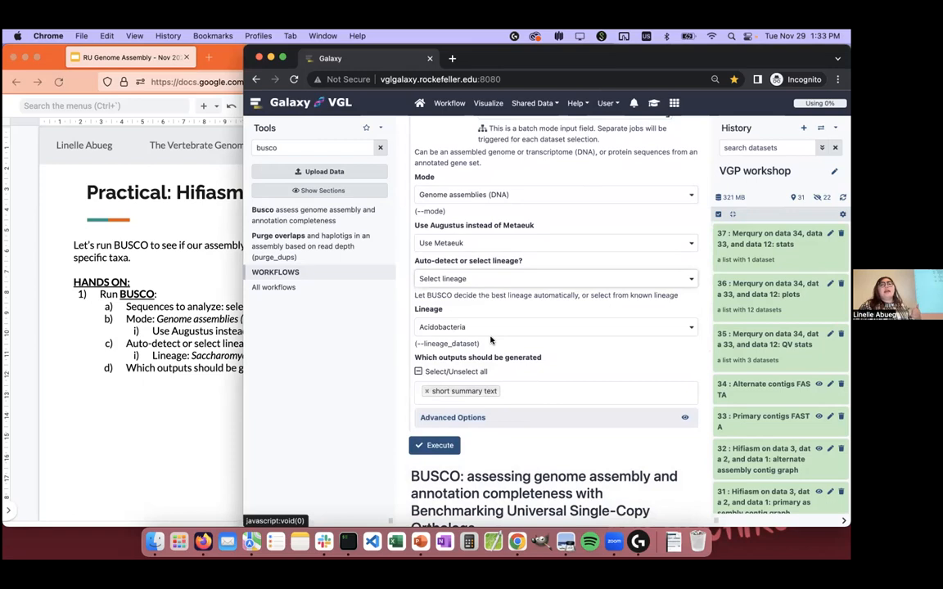
{"action": "left_click", "coordinate": [478, 327]}
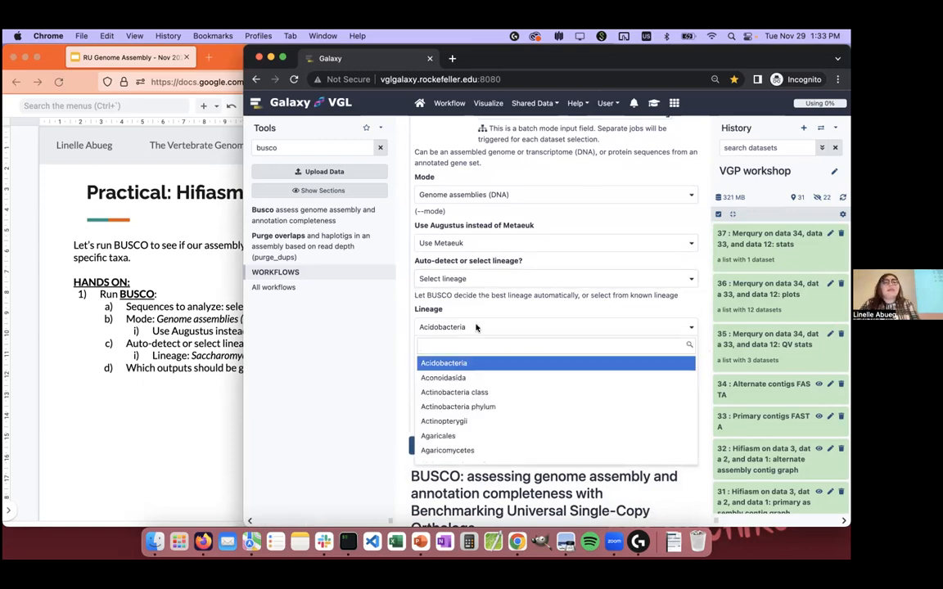
{"action": "type", "text": "sacch"}
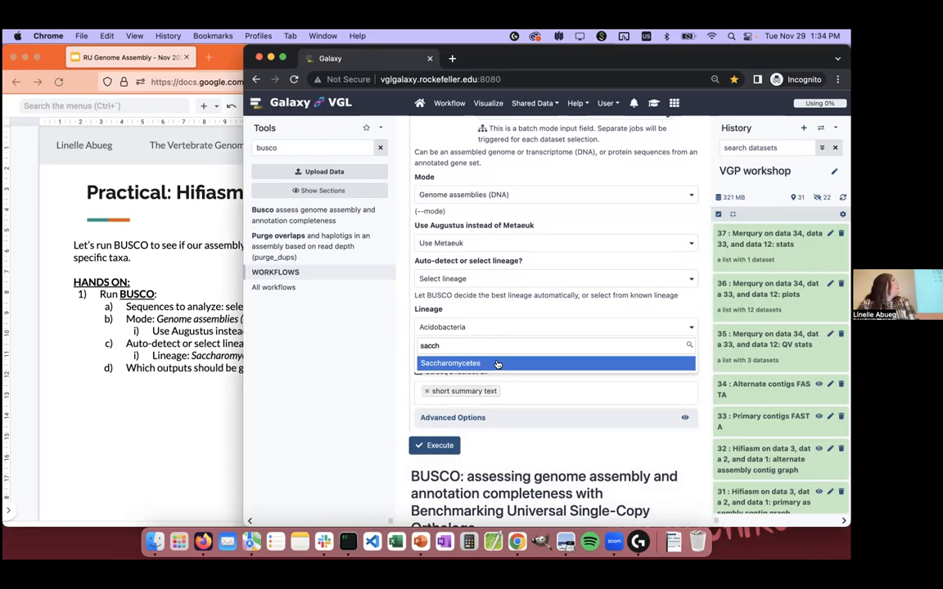
{"action": "left_click", "coordinate": [497, 364]}
Step: Add summary image to Busco's generated outputs alongside short summary text and run the tool
{"action": "scroll", "coordinate": [497, 366], "scroll_direction": "up", "scroll_amount": 1}
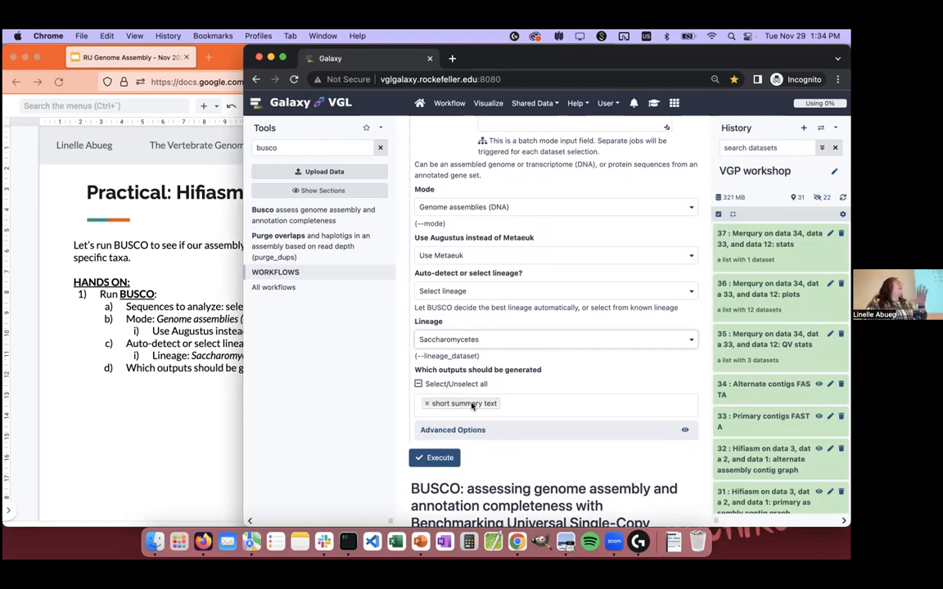
{"action": "left_click", "coordinate": [528, 412]}
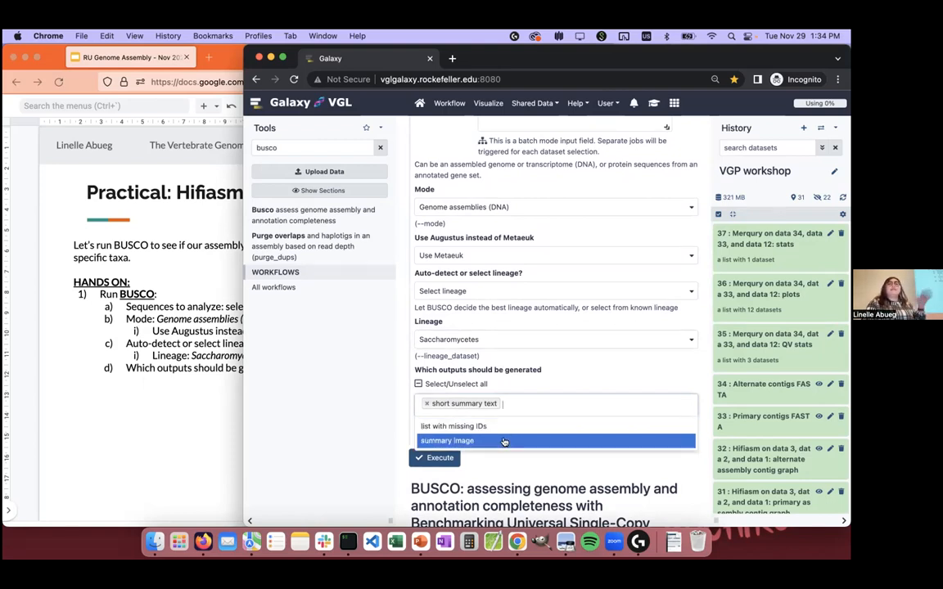
{"action": "left_click", "coordinate": [505, 442]}
{"action": "left_click", "coordinate": [581, 385]}
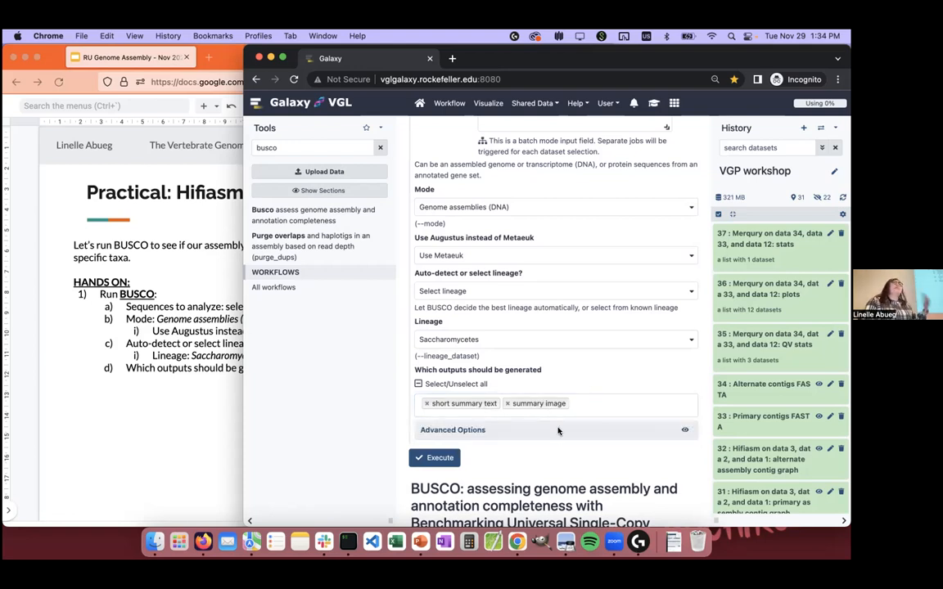
{"action": "scroll", "coordinate": [557, 446], "scroll_direction": "down", "scroll_amount": 1}
{"action": "scroll", "coordinate": [558, 446], "scroll_direction": "up", "scroll_amount": 1}
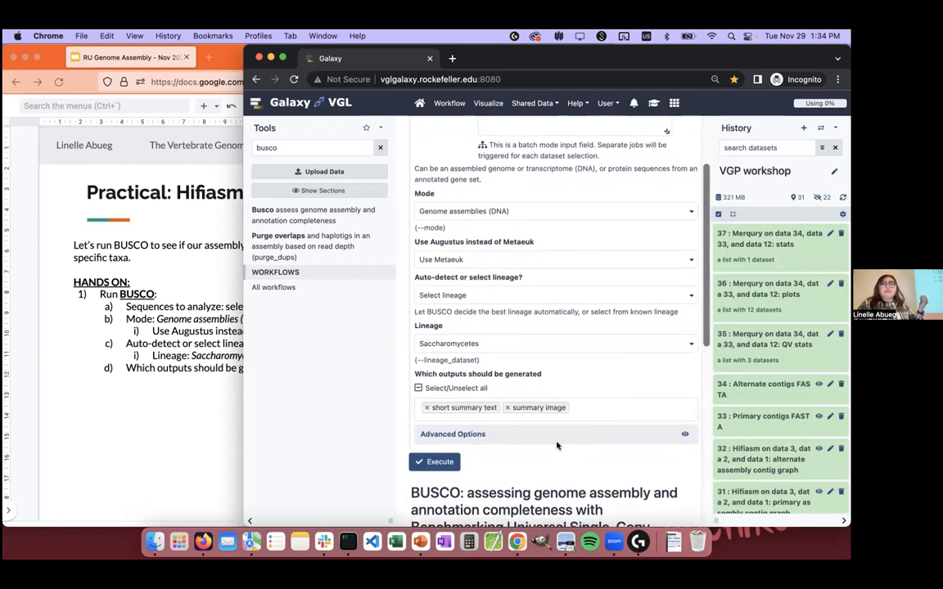
{"action": "left_click", "coordinate": [426, 463]}
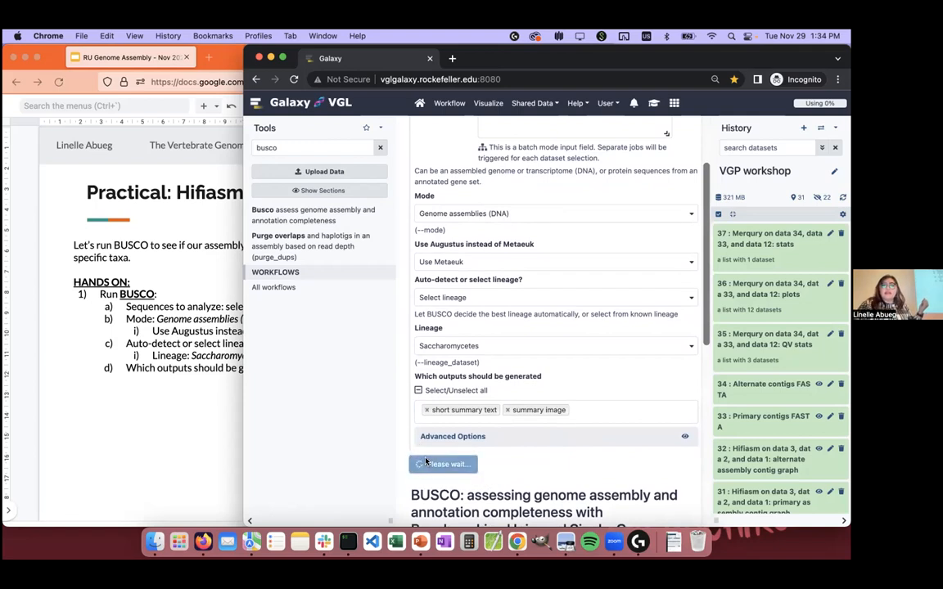
Step: Advance the Firefox slides to the QUAST instructions, and return to Galaxy to expand the failed Busco short summary for data 34
{"action": "left_click", "coordinate": [161, 336]}
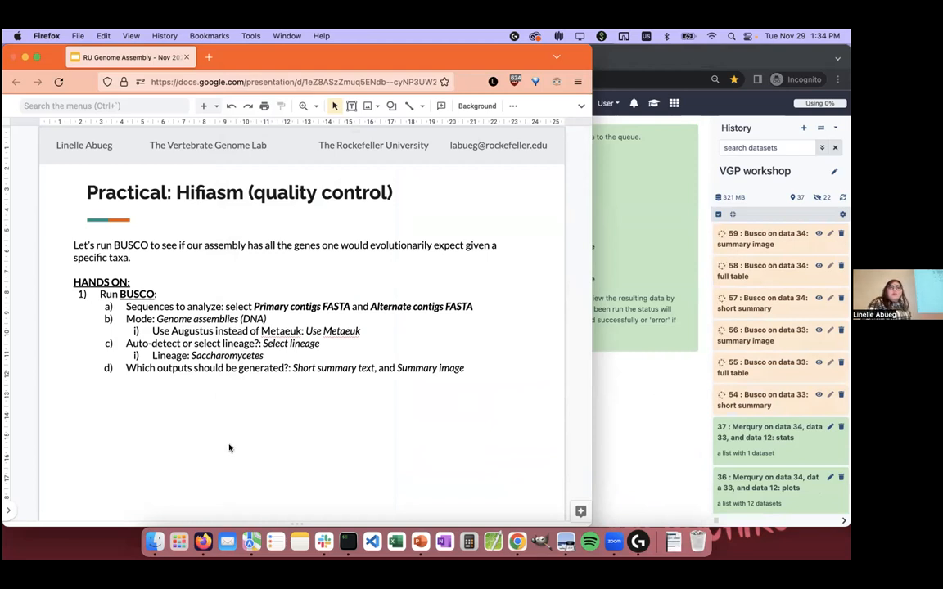
{"action": "key", "text": "Down"}
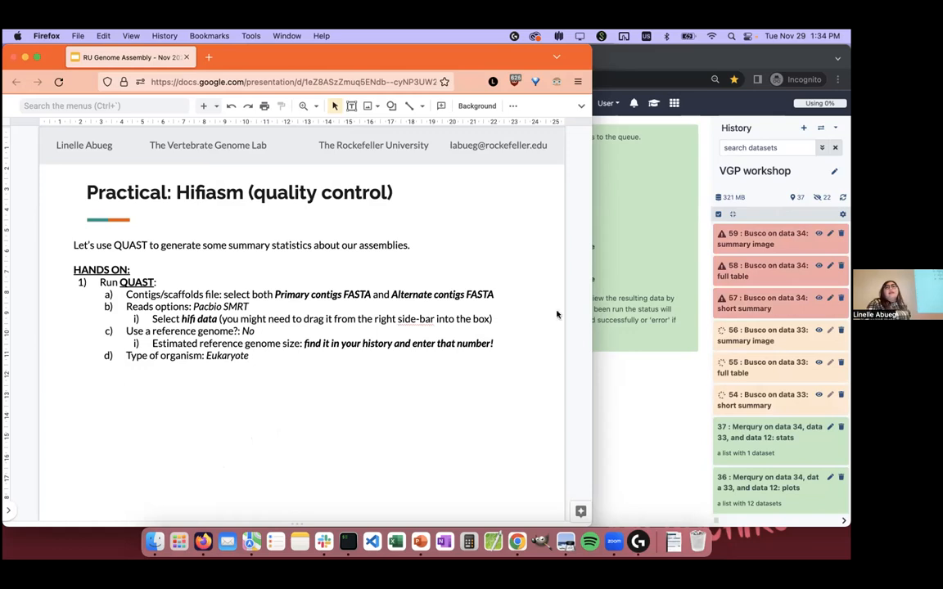
{"action": "left_click", "coordinate": [760, 320]}
{"action": "left_click", "coordinate": [747, 305]}
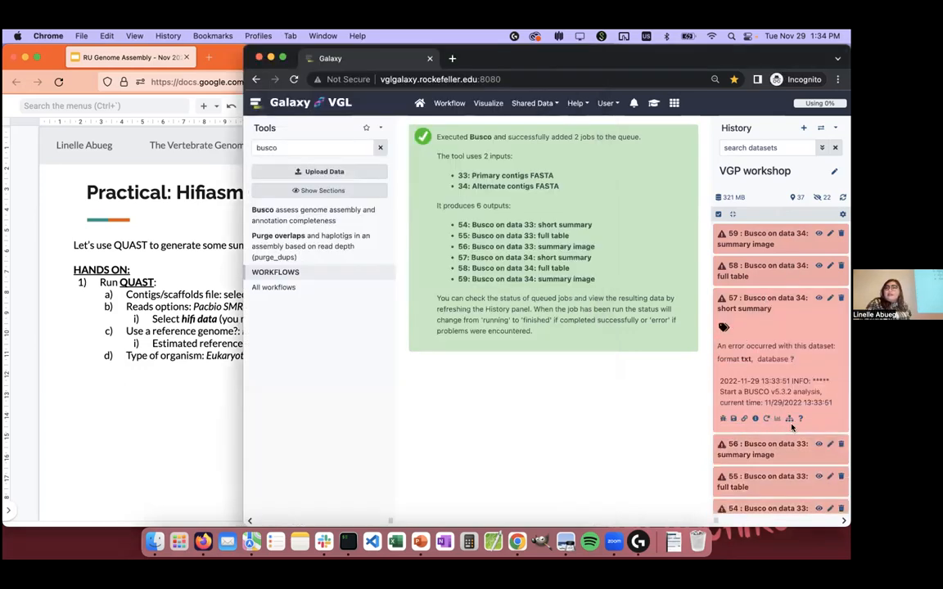
Step: Switch to iTerm and list the cluster's job queue with sq
{"action": "left_click", "coordinate": [347, 542]}
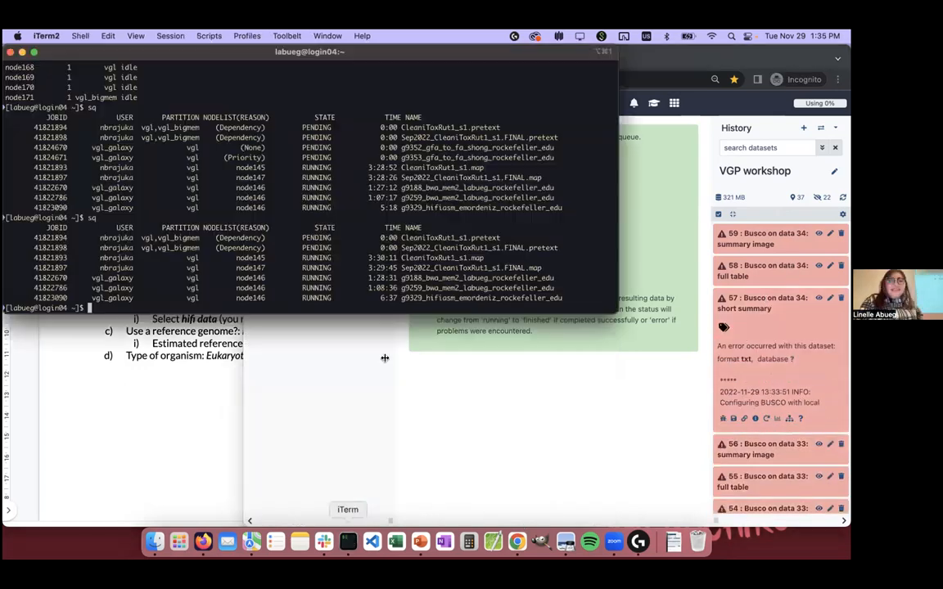
{"action": "type", "text": "sq"}
{"action": "key", "text": "Return"}
Step: Back in Galaxy, open the details of dataset 57, the failed Busco short summary, and read its Tool Standard Error log
{"action": "left_click", "coordinate": [596, 401]}
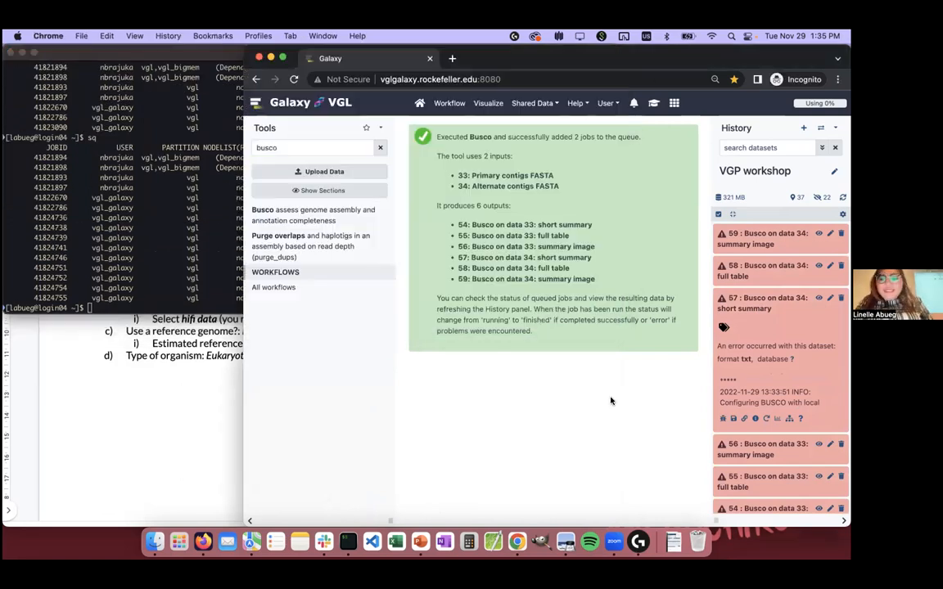
{"action": "left_click", "coordinate": [756, 419]}
{"action": "scroll", "coordinate": [665, 373], "scroll_direction": "down", "scroll_amount": 10}
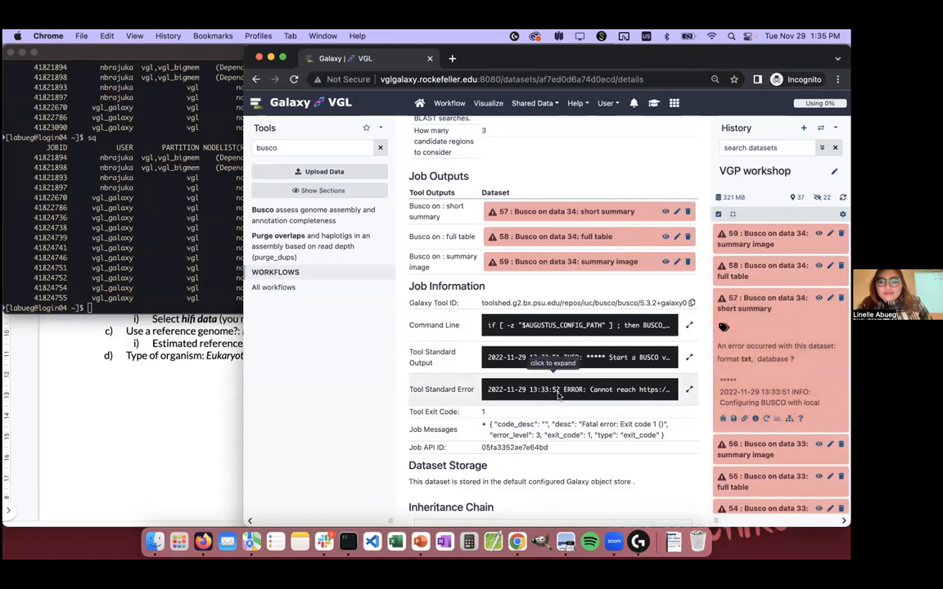
{"action": "left_click", "coordinate": [585, 389]}
{"action": "scroll", "coordinate": [603, 388], "scroll_direction": "down", "scroll_amount": 3}
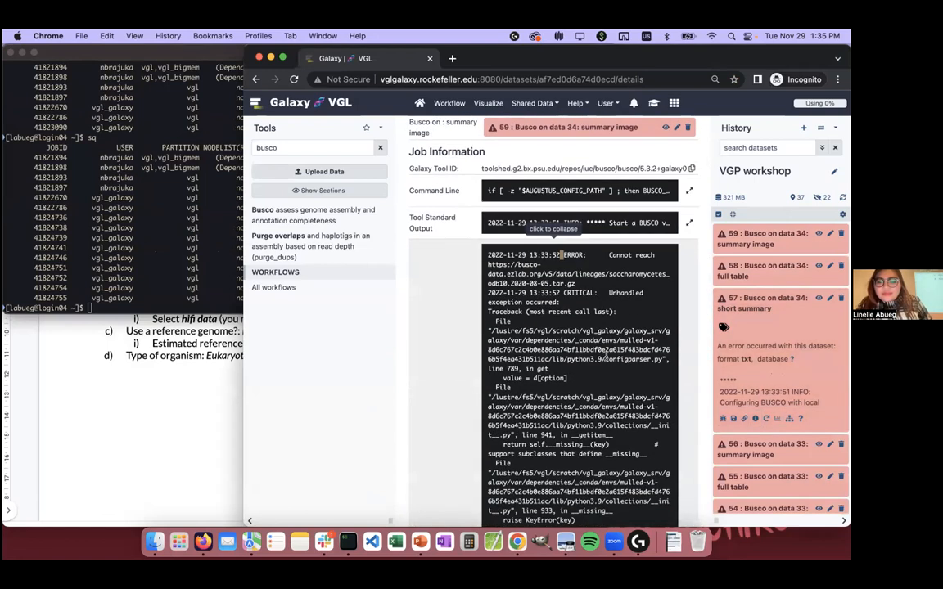
{"action": "scroll", "coordinate": [603, 388], "scroll_direction": "down", "scroll_amount": 3}
{"action": "scroll", "coordinate": [618, 282], "scroll_direction": "down", "scroll_amount": 10}
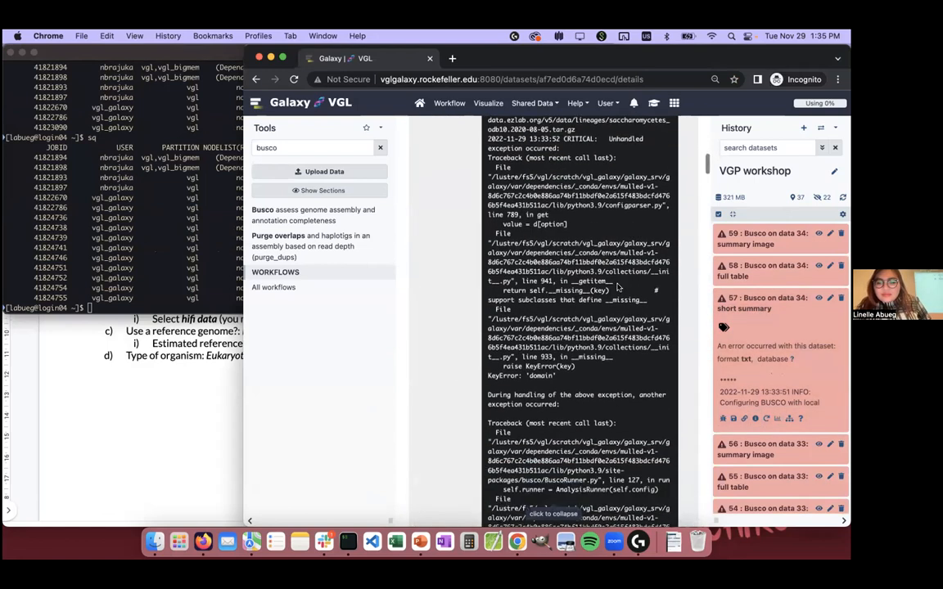
{"action": "scroll", "coordinate": [618, 285], "scroll_direction": "down", "scroll_amount": 10}
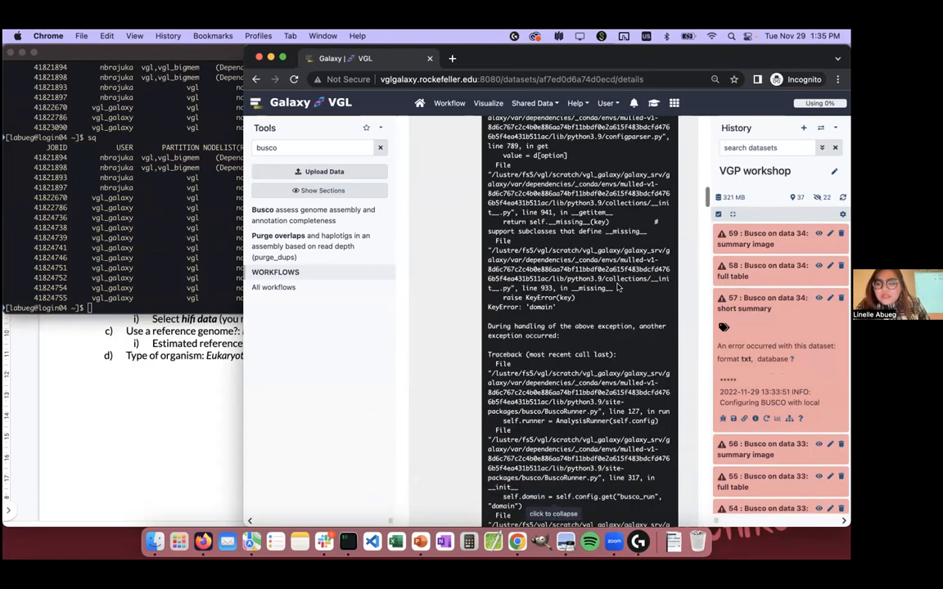
{"action": "scroll", "coordinate": [618, 287], "scroll_direction": "down", "scroll_amount": 10}
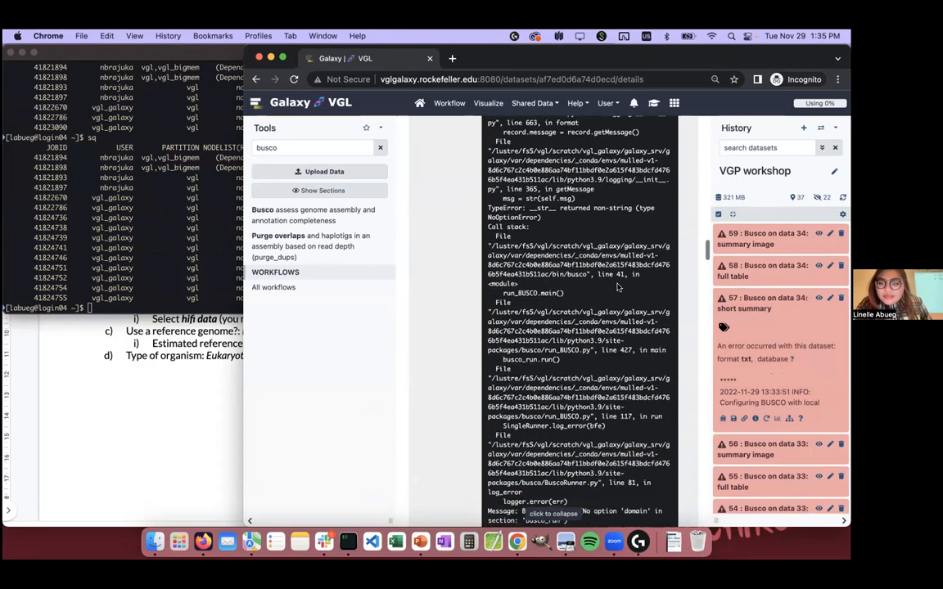
Step: Return to iTerm and refresh the cluster job listing with sq
{"action": "left_click", "coordinate": [165, 167]}
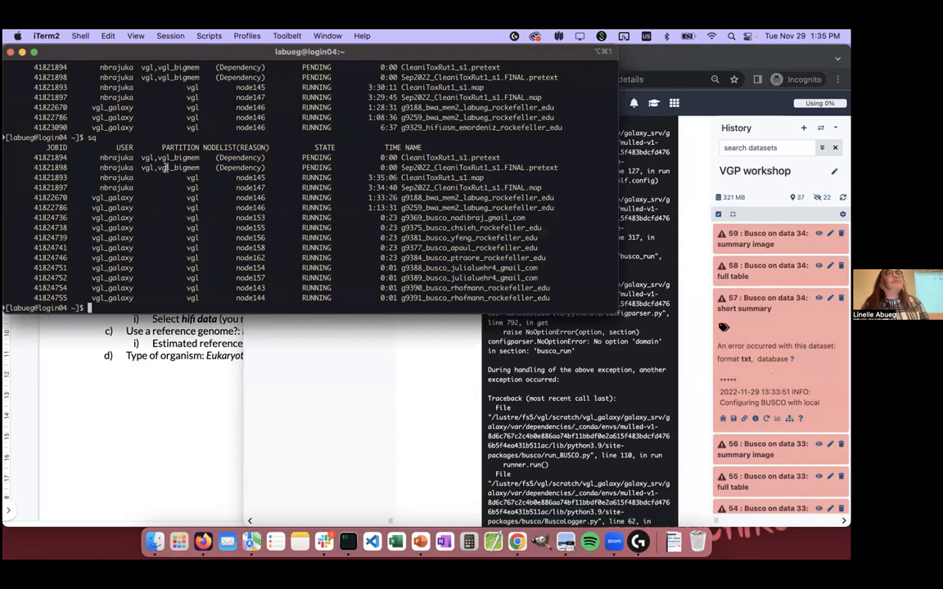
{"action": "type", "text": "sq"}
{"action": "key", "text": "Return"}
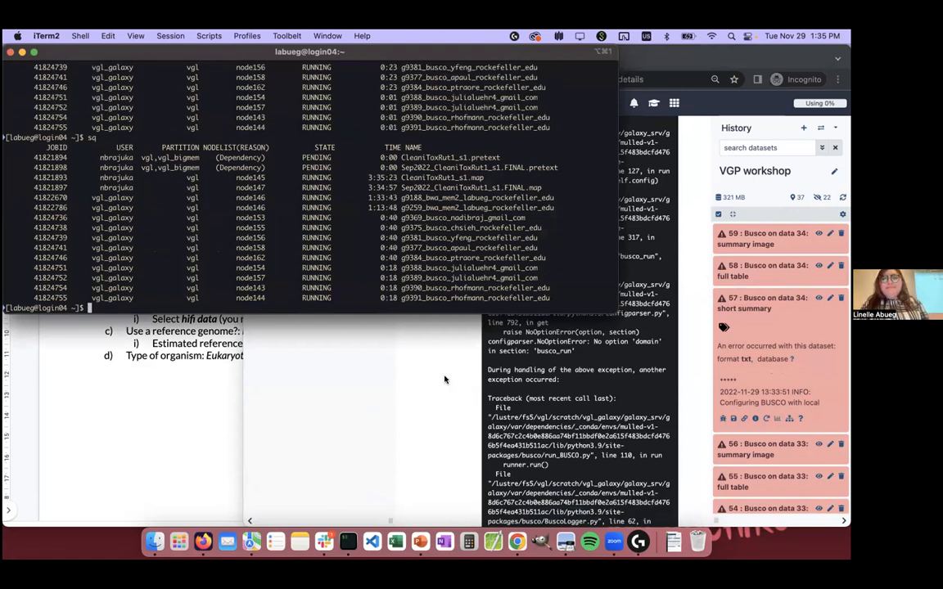
Step: Switch back to Galaxy, read the Busco error log through to its end, and review the dataset information and tool parameters
{"action": "left_click", "coordinate": [445, 417]}
{"action": "scroll", "coordinate": [557, 370], "scroll_direction": "up", "scroll_amount": 8}
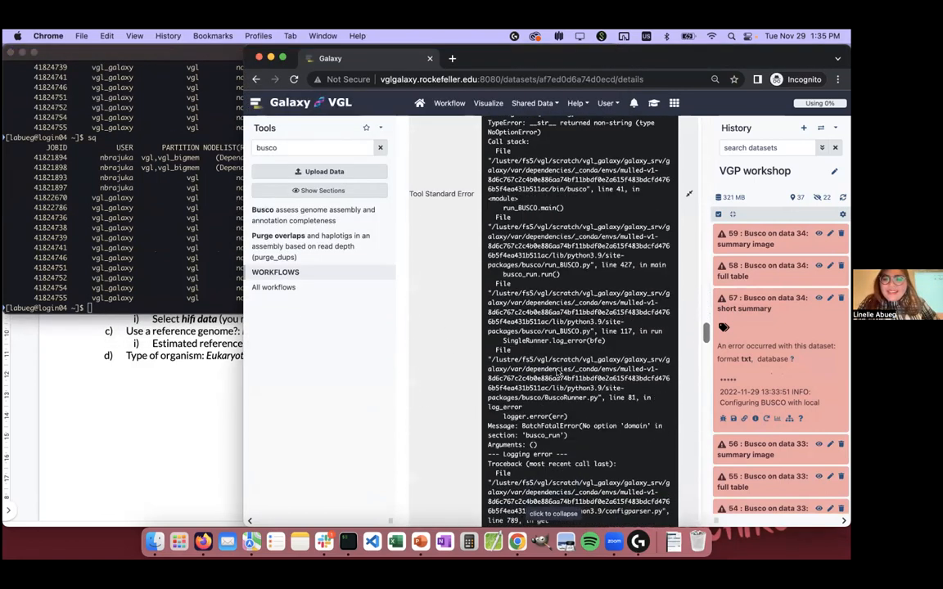
{"action": "scroll", "coordinate": [556, 370], "scroll_direction": "down", "scroll_amount": 10}
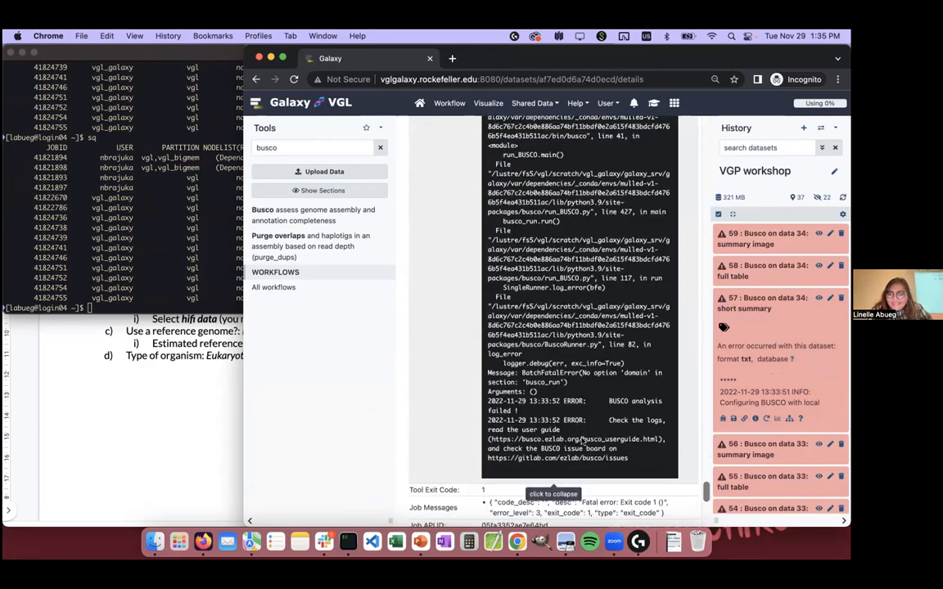
{"action": "scroll", "coordinate": [575, 431], "scroll_direction": "up", "scroll_amount": 10}
{"action": "scroll", "coordinate": [582, 435], "scroll_direction": "up", "scroll_amount": 6}
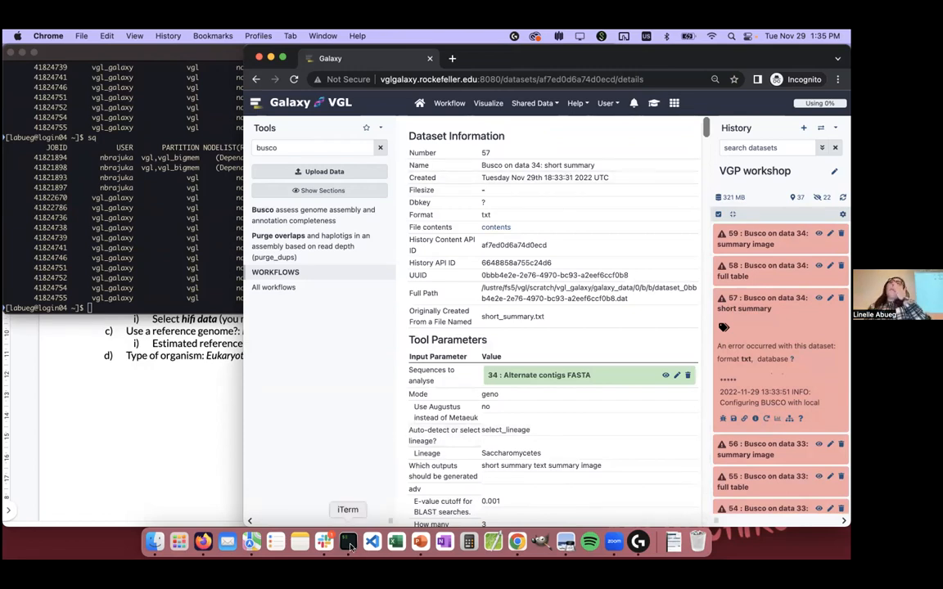
Step: Read through the failed Busco job's error log to its end and collapse it in the job information
{"action": "scroll", "coordinate": [513, 305], "scroll_direction": "down", "scroll_amount": 12}
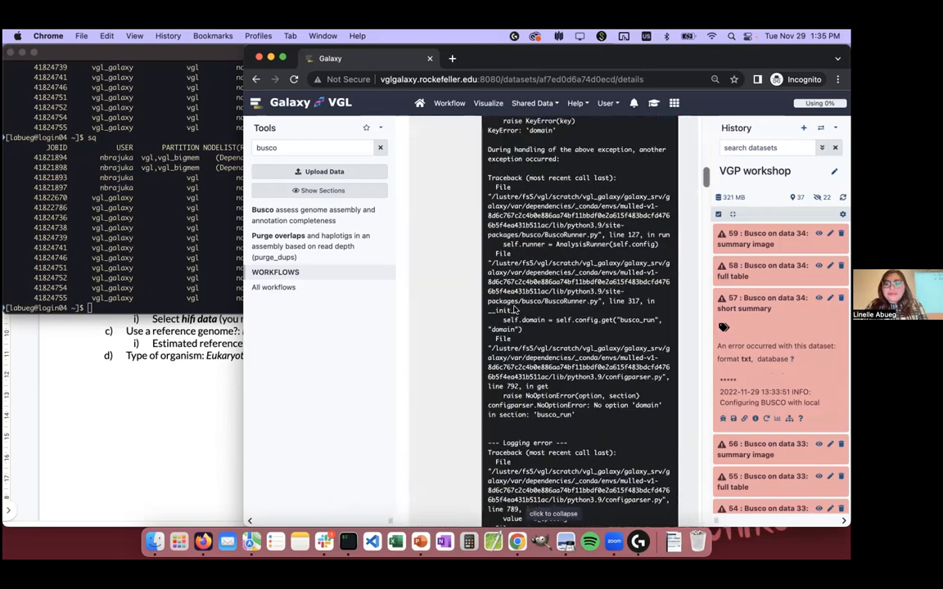
{"action": "scroll", "coordinate": [515, 306], "scroll_direction": "down", "scroll_amount": 10}
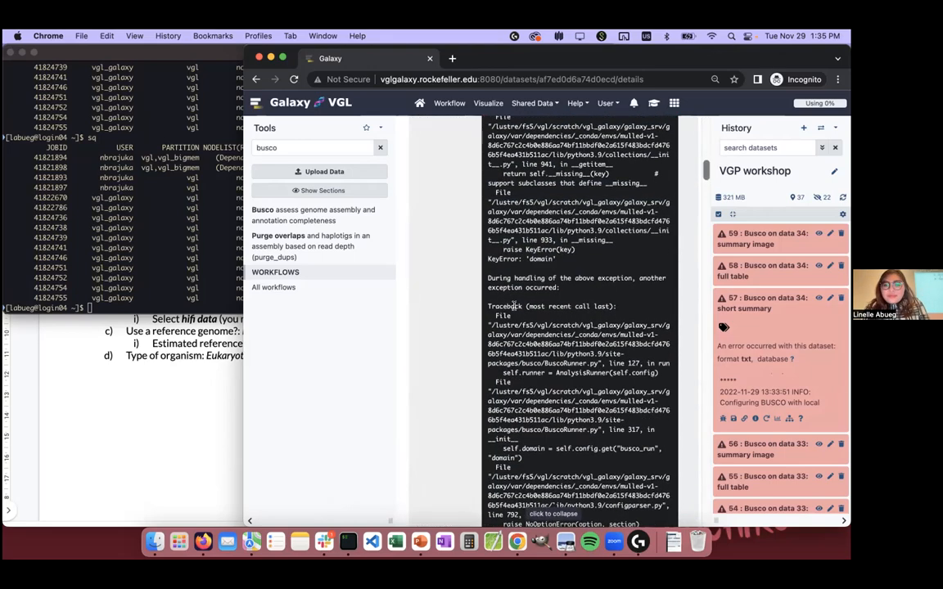
{"action": "scroll", "coordinate": [516, 310], "scroll_direction": "down", "scroll_amount": 10}
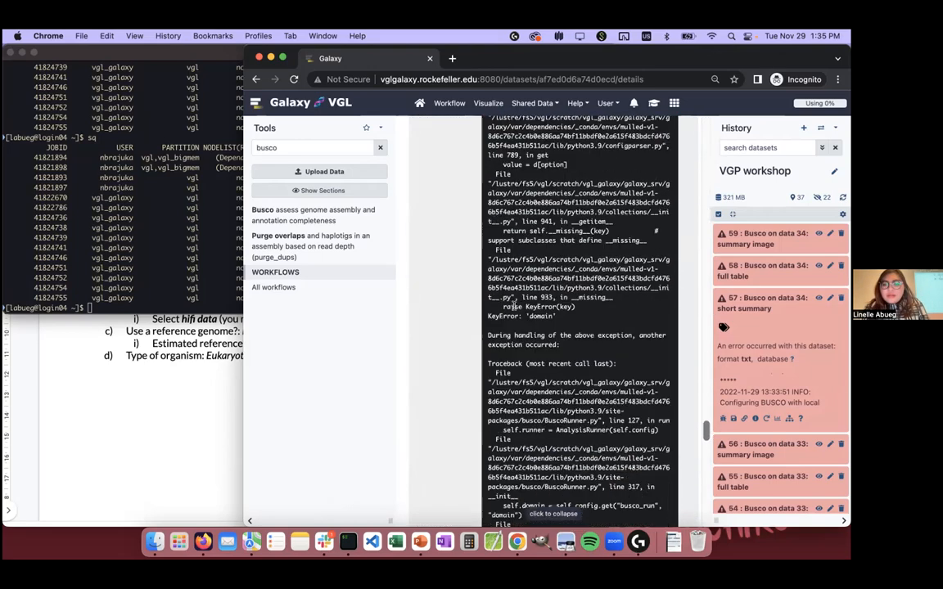
{"action": "scroll", "coordinate": [524, 312], "scroll_direction": "up", "scroll_amount": 2}
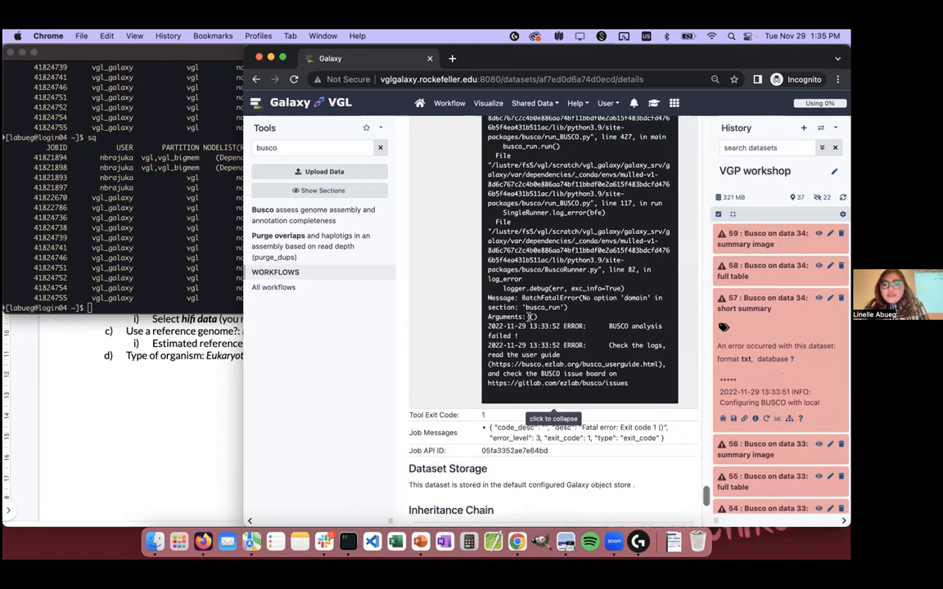
{"action": "scroll", "coordinate": [529, 317], "scroll_direction": "up", "scroll_amount": 3}
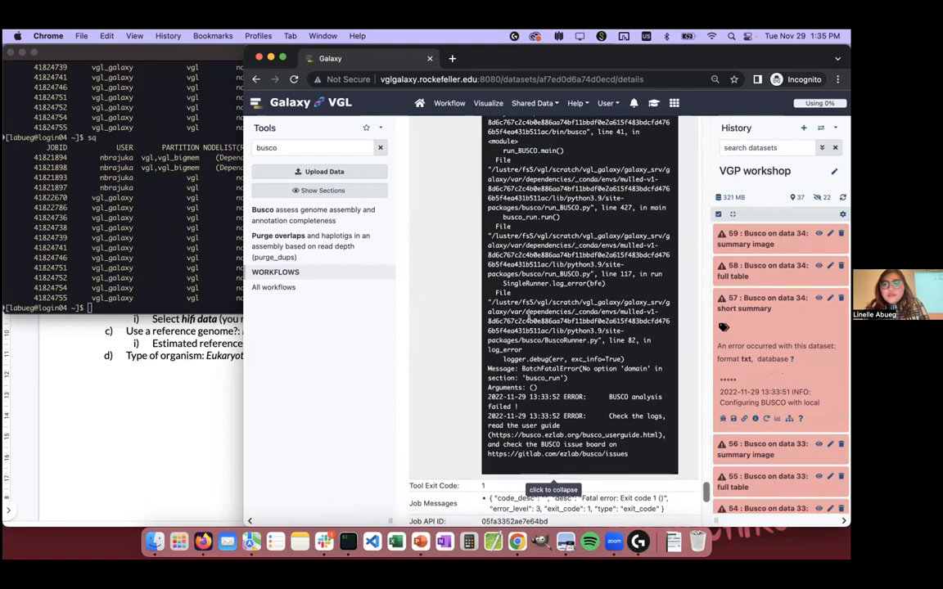
{"action": "left_click", "coordinate": [503, 352]}
{"action": "scroll", "coordinate": [557, 368], "scroll_direction": "up", "scroll_amount": 10}
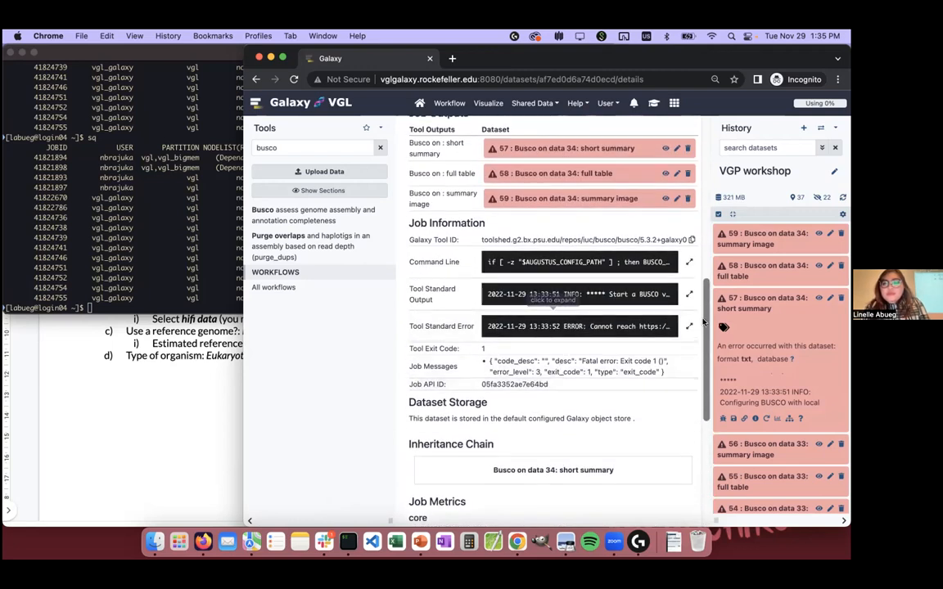
Step: Copy the saccharomycetes_odb10.2020-08-05.tar.gz lineage URL from the Tool Standard Error log and open it in a new browser tab to download the archive
{"action": "left_click", "coordinate": [688, 326]}
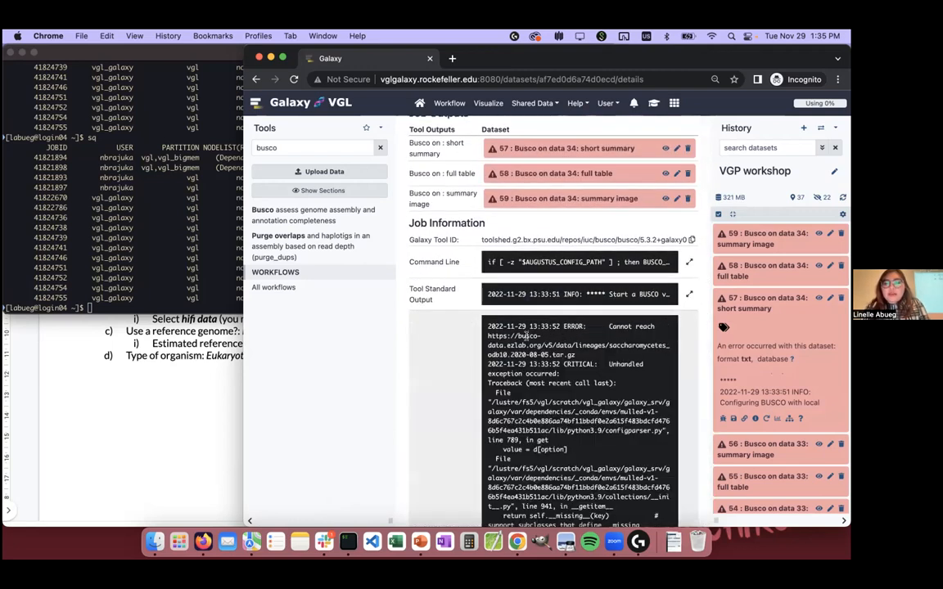
{"action": "left_click_drag", "start_coordinate": [489, 335], "coordinate": [576, 355]}
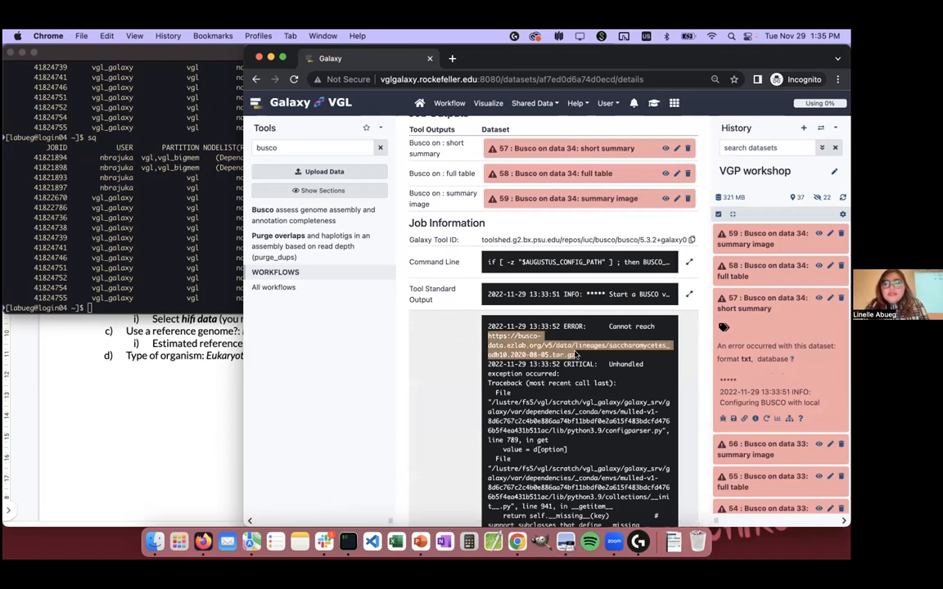
{"action": "key", "text": "super+c"}
{"action": "key", "text": "super+t"}
{"action": "key", "text": "super+v"}
{"action": "key", "text": "Return"}
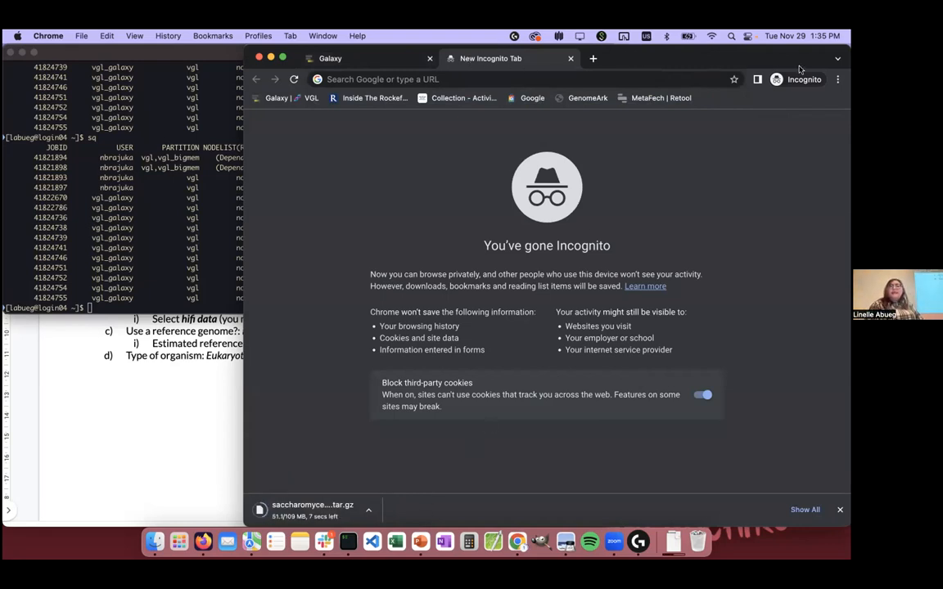
Step: Return to Galaxy and rerun the failed Busco job of dataset 54 on 33: Primary contigs FASTA with its original settings
{"action": "left_click", "coordinate": [358, 60]}
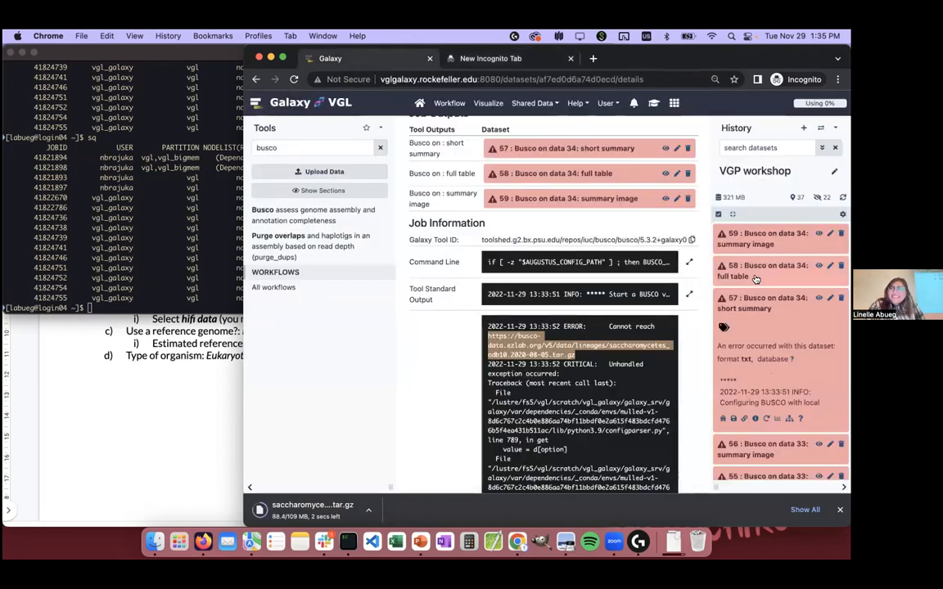
{"action": "scroll", "coordinate": [756, 279], "scroll_direction": "down", "scroll_amount": 4}
{"action": "left_click", "coordinate": [758, 391]}
{"action": "scroll", "coordinate": [759, 442], "scroll_direction": "down", "scroll_amount": 1}
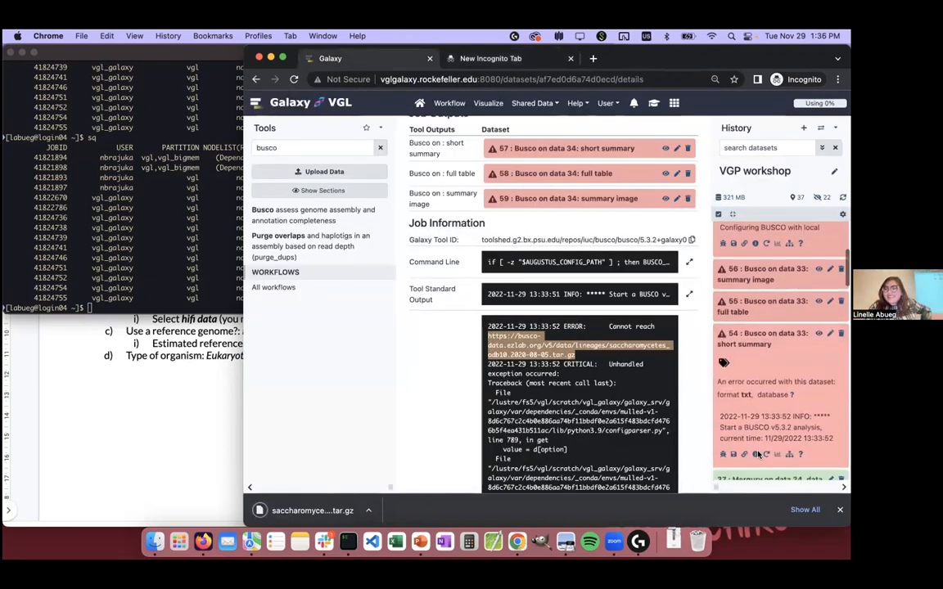
{"action": "left_click", "coordinate": [766, 454]}
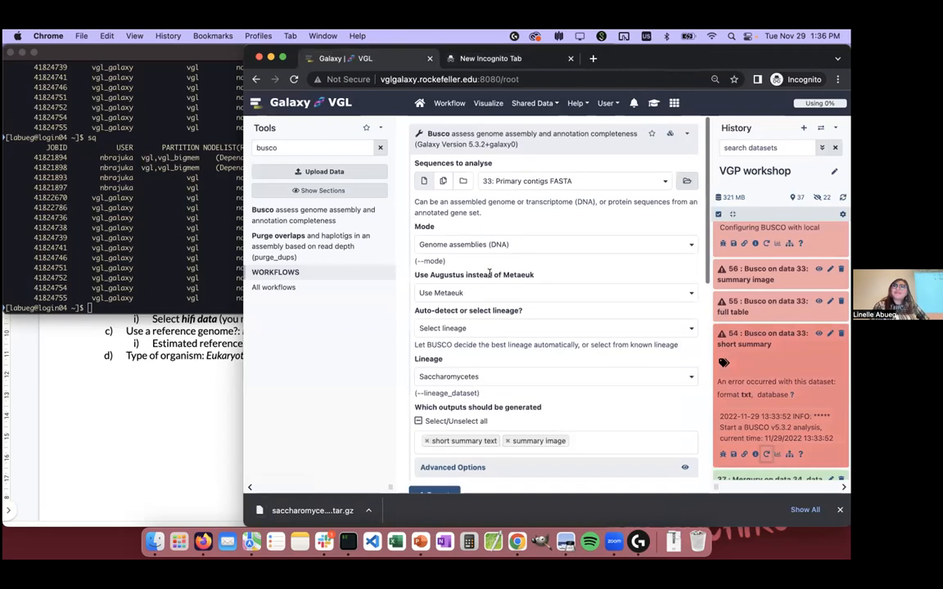
{"action": "scroll", "coordinate": [489, 274], "scroll_direction": "down", "scroll_amount": 2}
{"action": "left_click", "coordinate": [436, 423]}
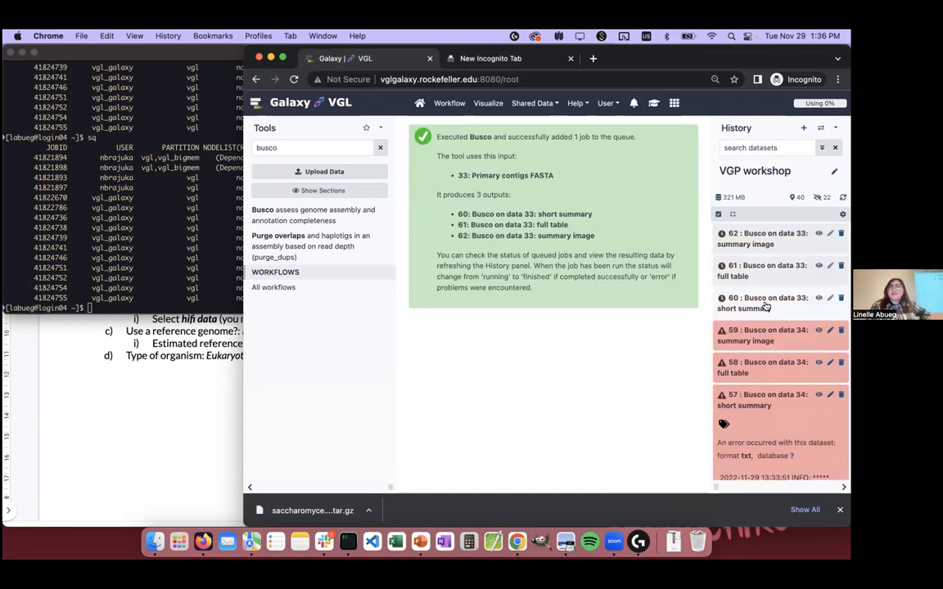
Step: List the cluster's job queue with sq in iTerm and return to Galaxy
{"action": "left_click", "coordinate": [133, 178]}
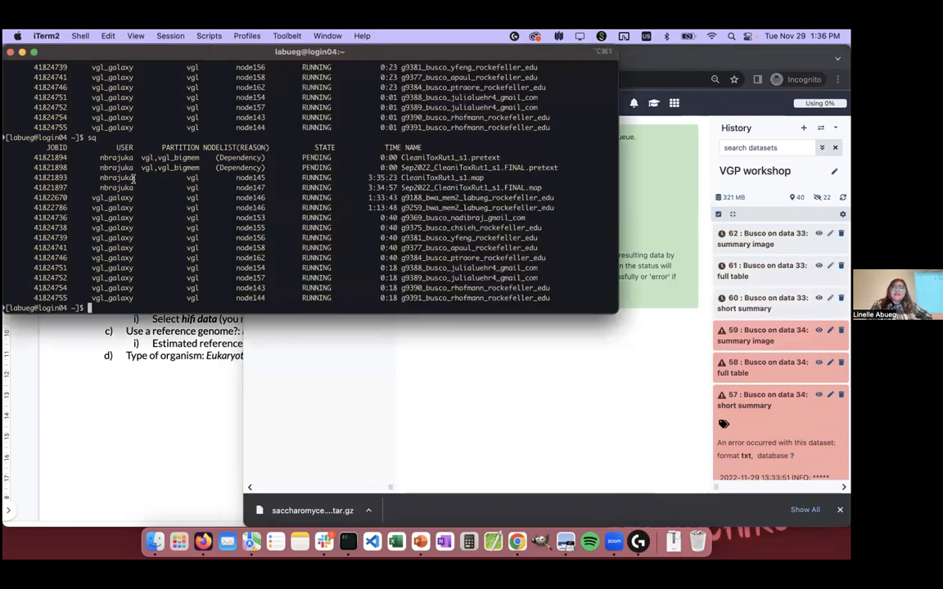
{"action": "type", "text": "sq"}
{"action": "key", "text": "Return"}
{"action": "left_click", "coordinate": [483, 318]}
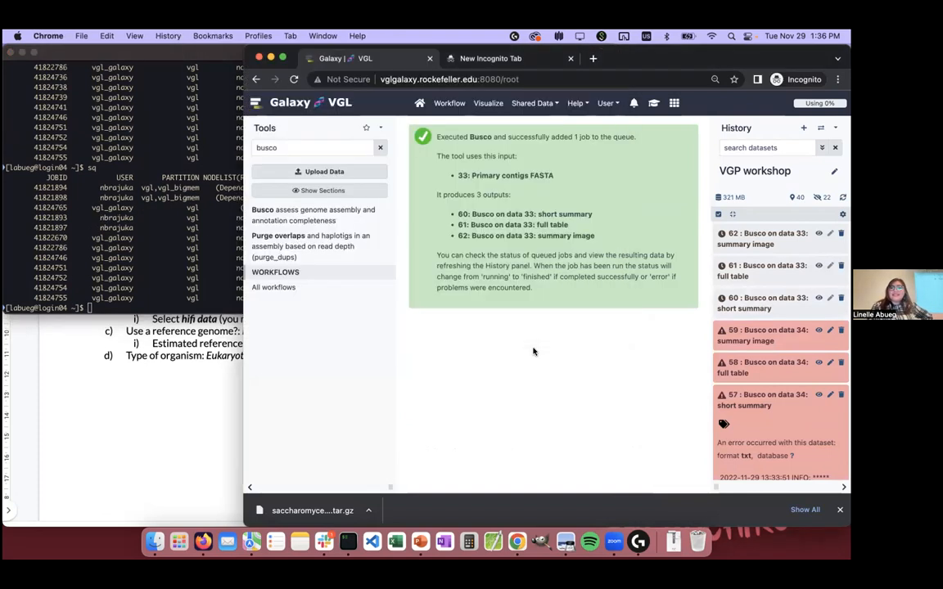
{"action": "left_click", "coordinate": [484, 59]}
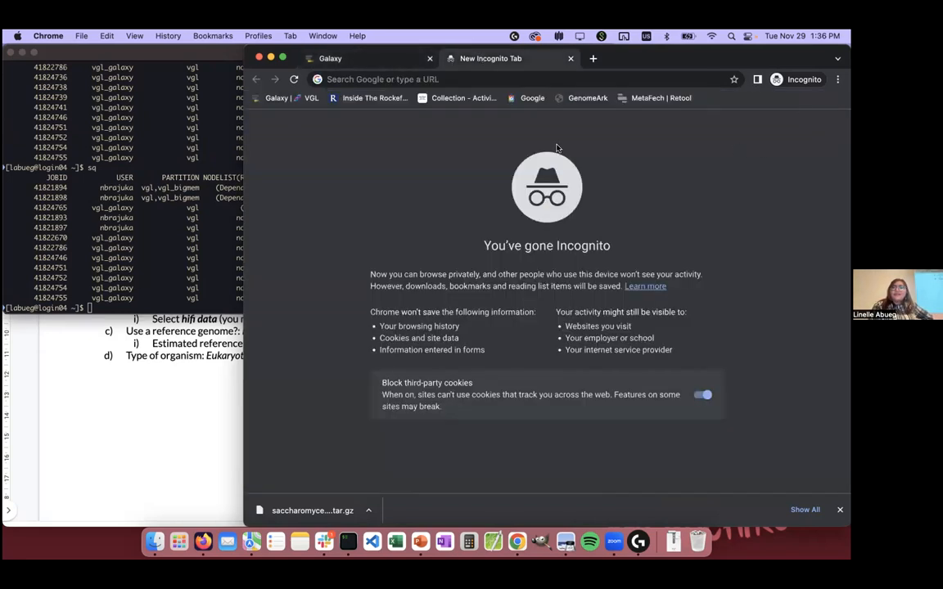
{"action": "left_click", "coordinate": [706, 295]}
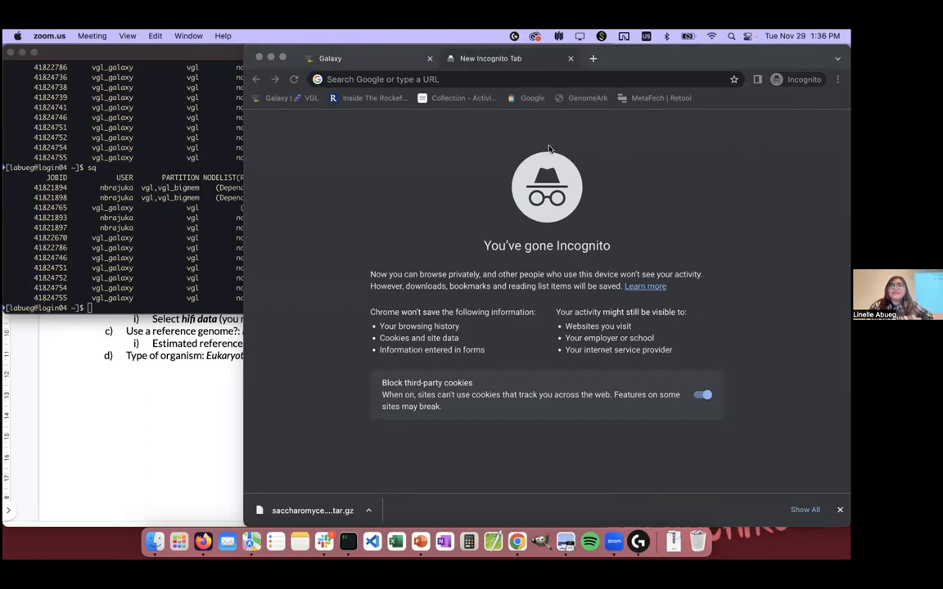
{"action": "left_click", "coordinate": [382, 65]}
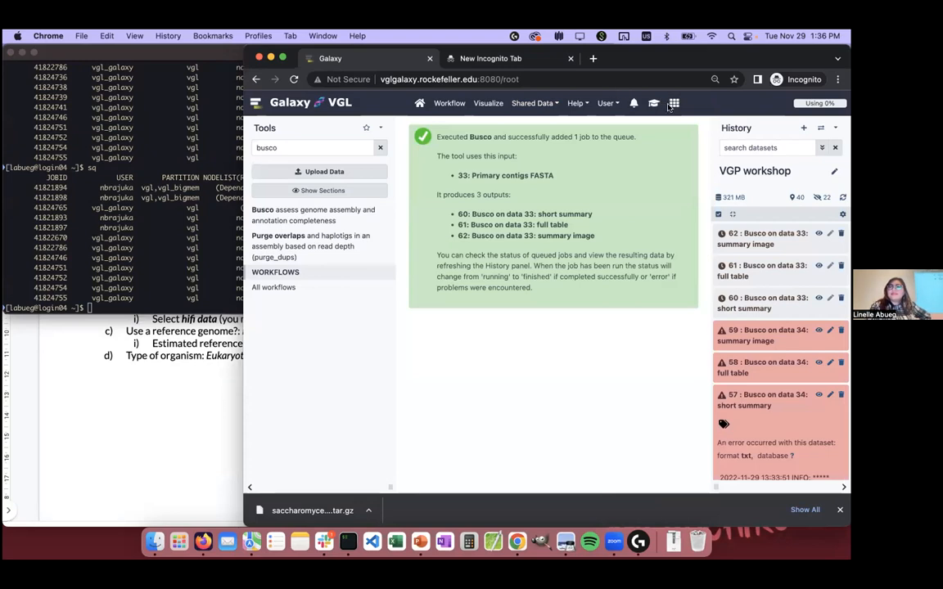
Step: Expand dataset 60, the new Busco short summary, in the history and list the cluster jobs again with sq in iTerm
{"action": "left_click", "coordinate": [757, 303]}
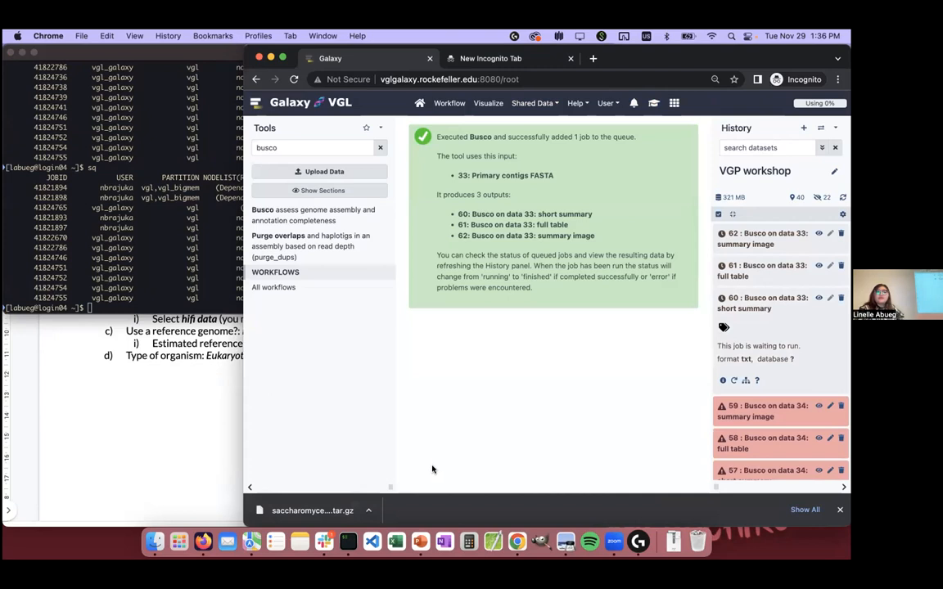
{"action": "left_click_drag", "start_coordinate": [431, 469], "coordinate": [196, 327]}
{"action": "left_click", "coordinate": [258, 281]}
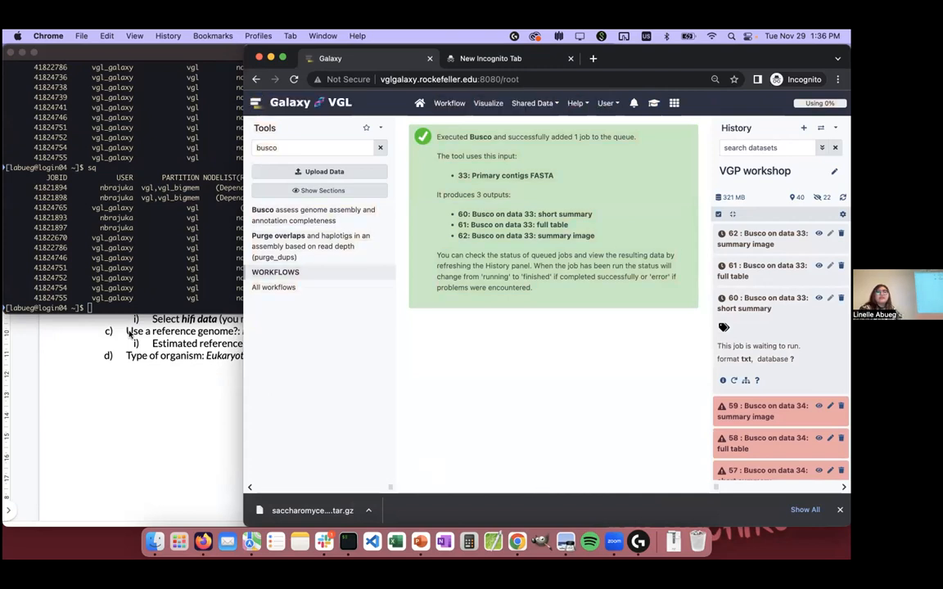
{"action": "left_click", "coordinate": [129, 229]}
{"action": "type", "text": "sq"}
{"action": "key", "text": "Return"}
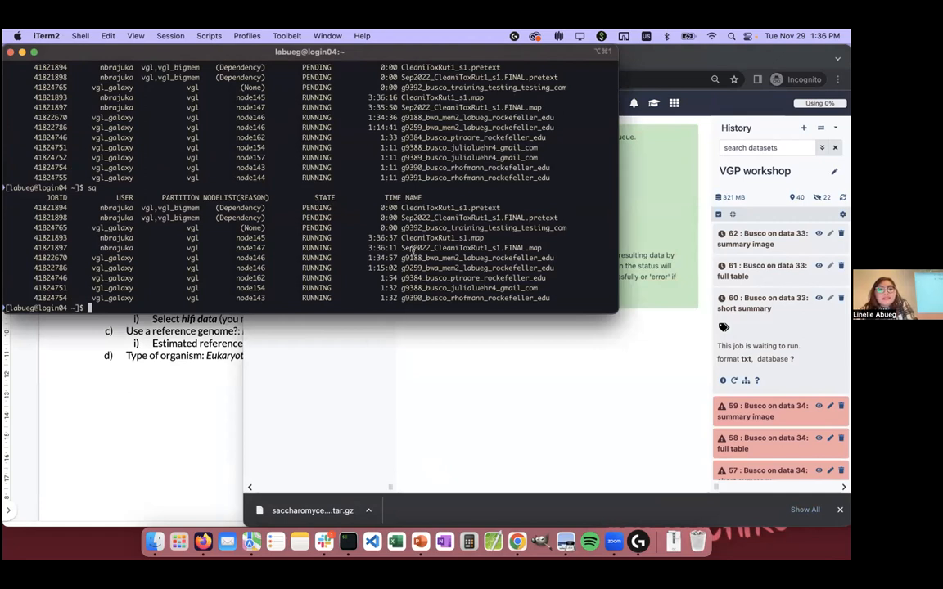
Step: Back in Galaxy, open the details of dataset 60 and review its dataset information and tool parameters
{"action": "left_click", "coordinate": [678, 287]}
{"action": "left_click", "coordinate": [723, 379]}
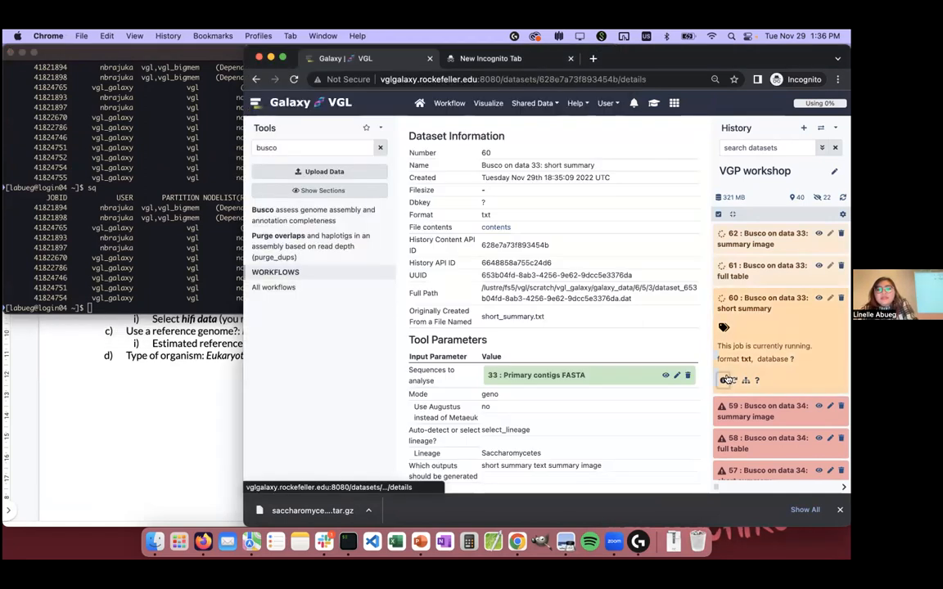
{"action": "scroll", "coordinate": [744, 320], "scroll_direction": "down", "scroll_amount": 3}
{"action": "scroll", "coordinate": [743, 320], "scroll_direction": "up", "scroll_amount": 3}
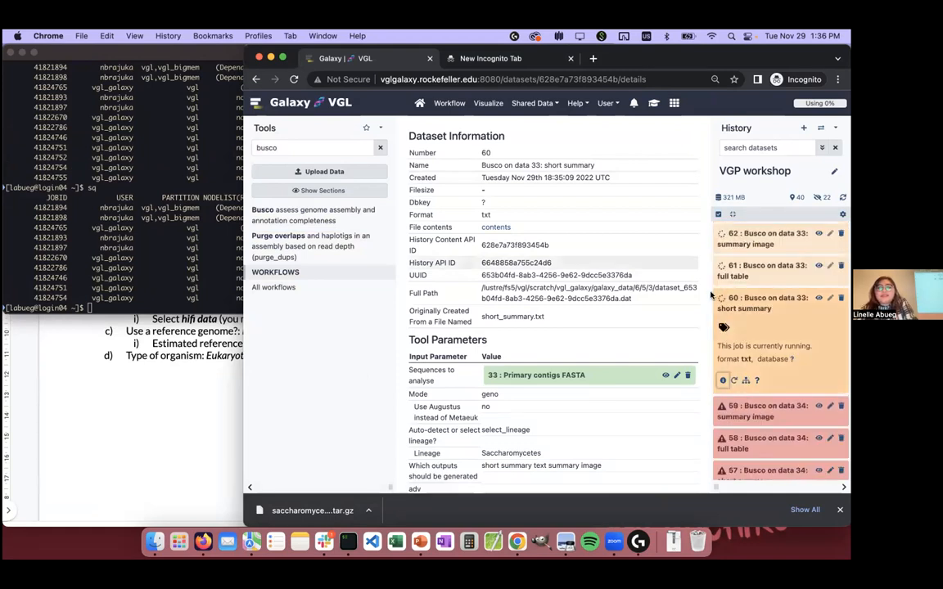
{"action": "scroll", "coordinate": [606, 262], "scroll_direction": "down", "scroll_amount": 1}
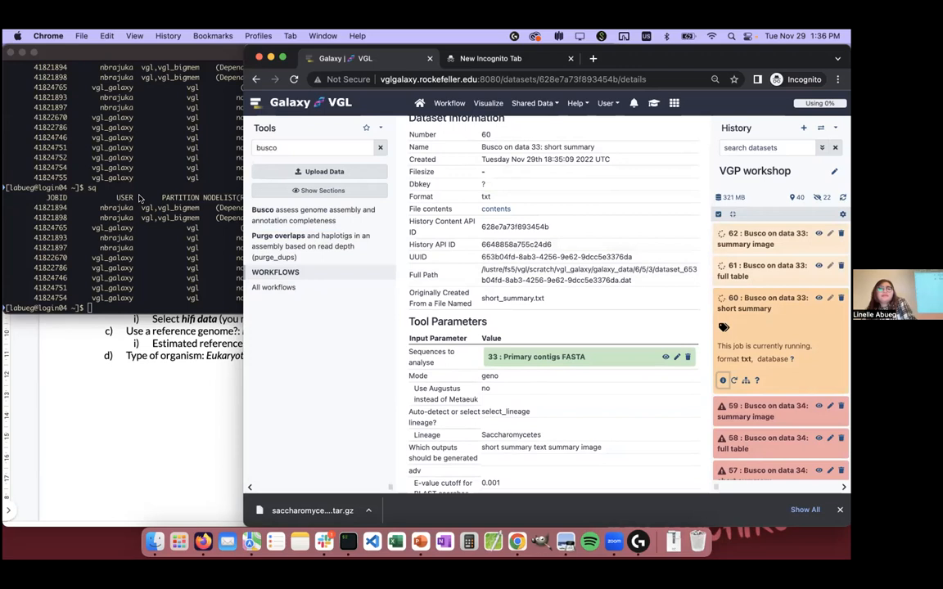
Step: Refresh the job listing in iTerm with sq, and go back to dataset 60's details in Galaxy
{"action": "left_click", "coordinate": [127, 177]}
{"action": "type", "text": "sq"}
{"action": "key", "text": "Return"}
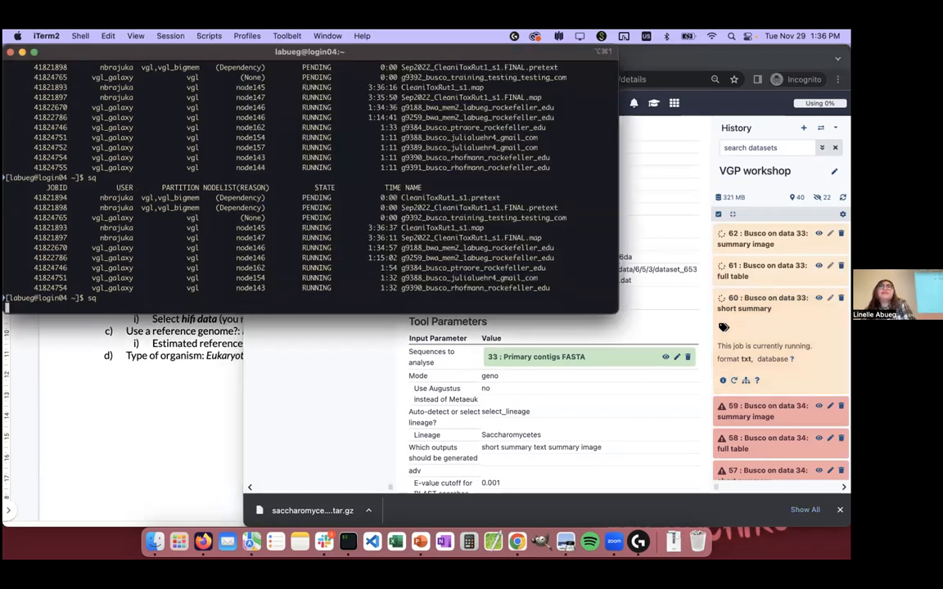
{"action": "left_click", "coordinate": [662, 326]}
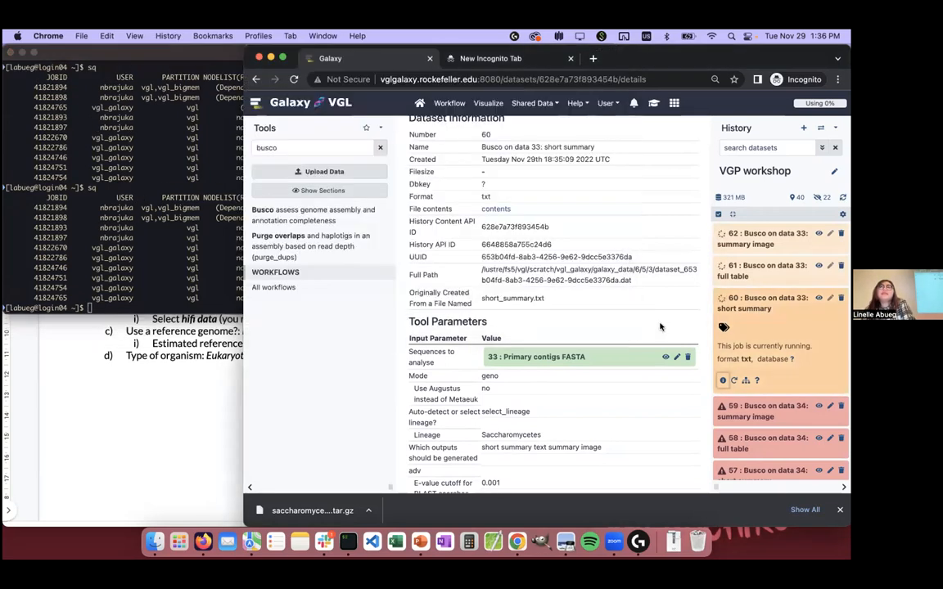
{"action": "scroll", "coordinate": [742, 311], "scroll_direction": "down", "scroll_amount": 3}
{"action": "scroll", "coordinate": [741, 311], "scroll_direction": "up", "scroll_amount": 3}
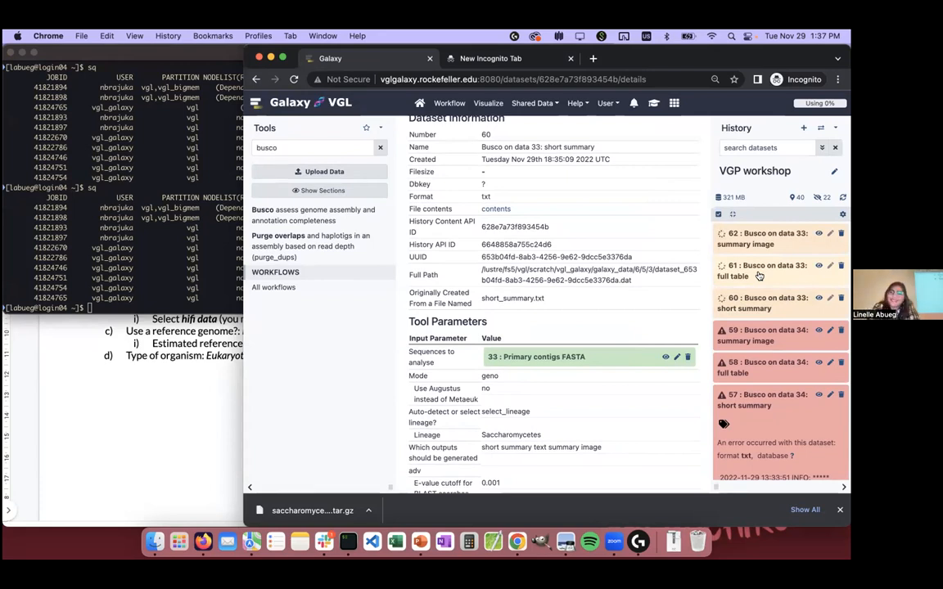
Step: Collapse dataset 57 in the history and show the expanded entry of dataset 54, the failed Busco short summary on data 33
{"action": "scroll", "coordinate": [759, 276], "scroll_direction": "down", "scroll_amount": 3}
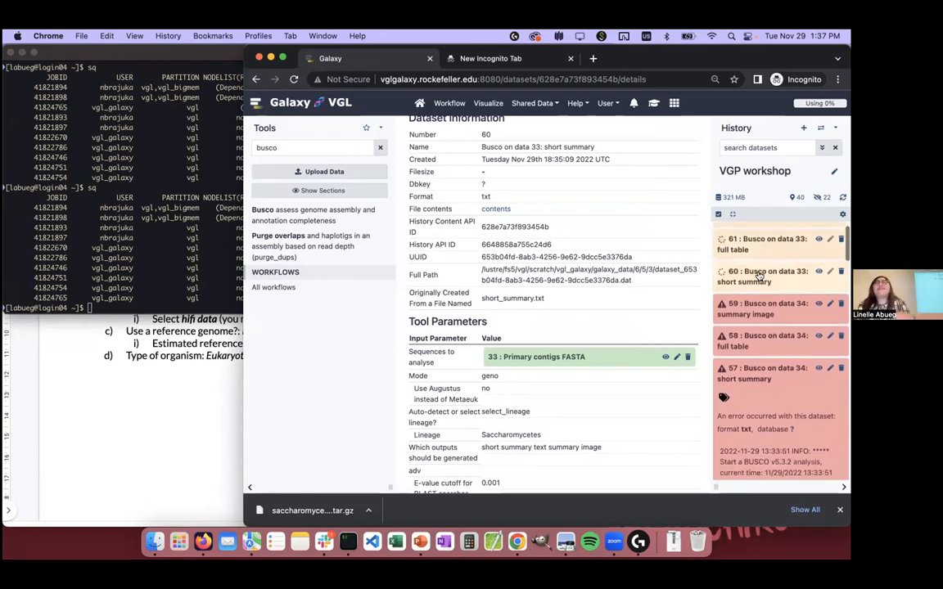
{"action": "left_click", "coordinate": [770, 318]}
{"action": "left_click", "coordinate": [763, 309]}
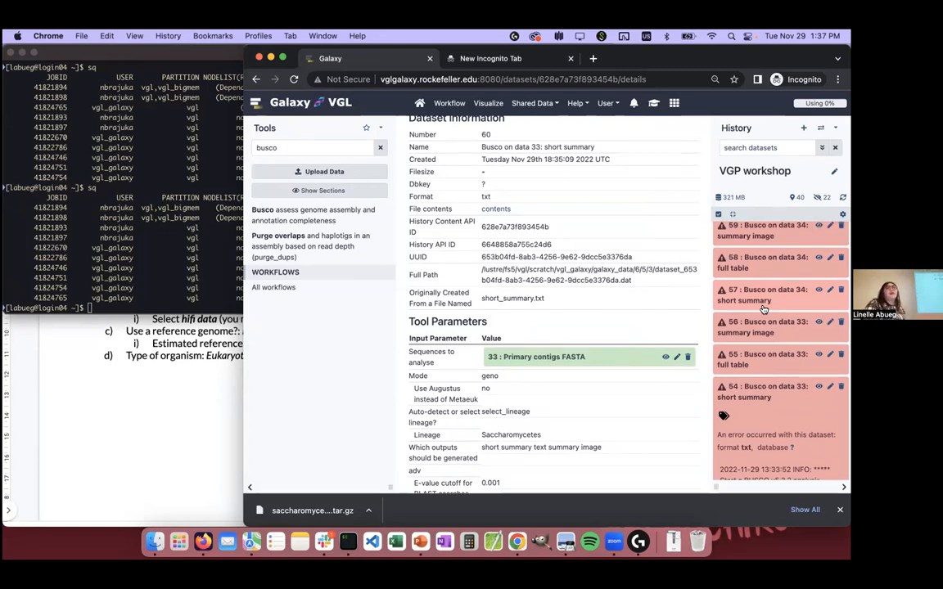
{"action": "scroll", "coordinate": [763, 309], "scroll_direction": "down", "scroll_amount": 3}
{"action": "left_click", "coordinate": [760, 304]}
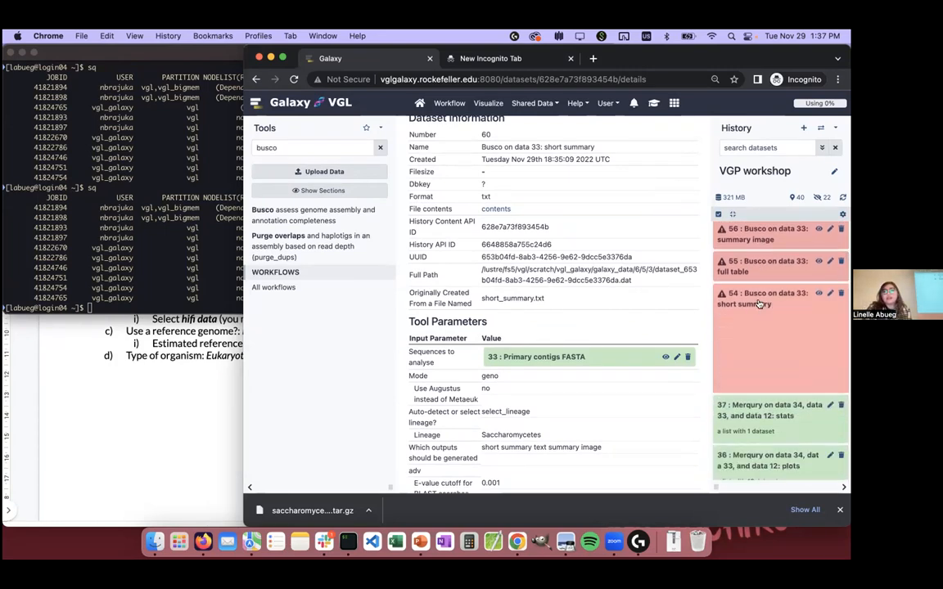
{"action": "left_click", "coordinate": [765, 304]}
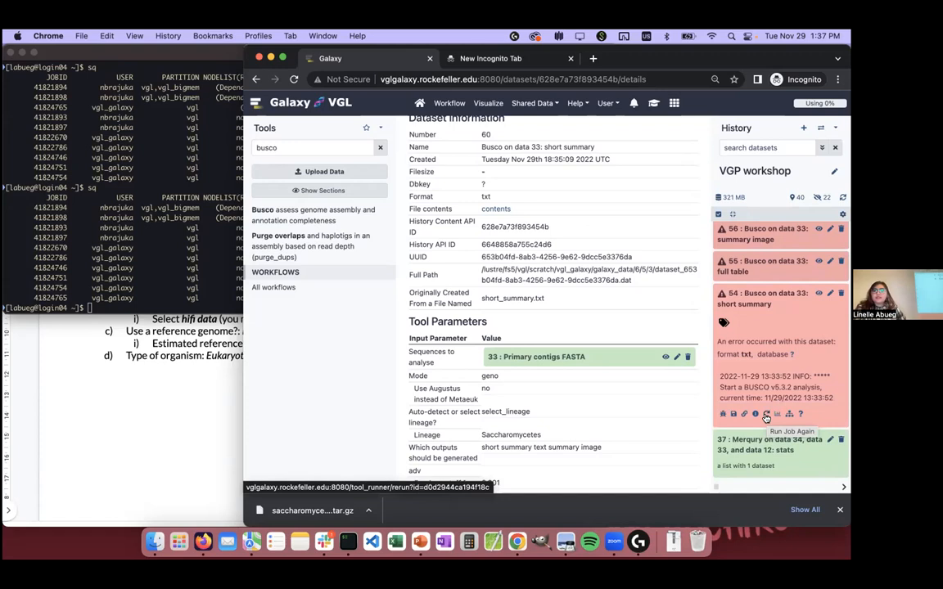
Step: Run dataset 54's Busco job again on 33: Primary contigs FASTA, keeping Genome assemblies mode, Metaeuk and the Saccharomycetes lineage
{"action": "left_click", "coordinate": [766, 414]}
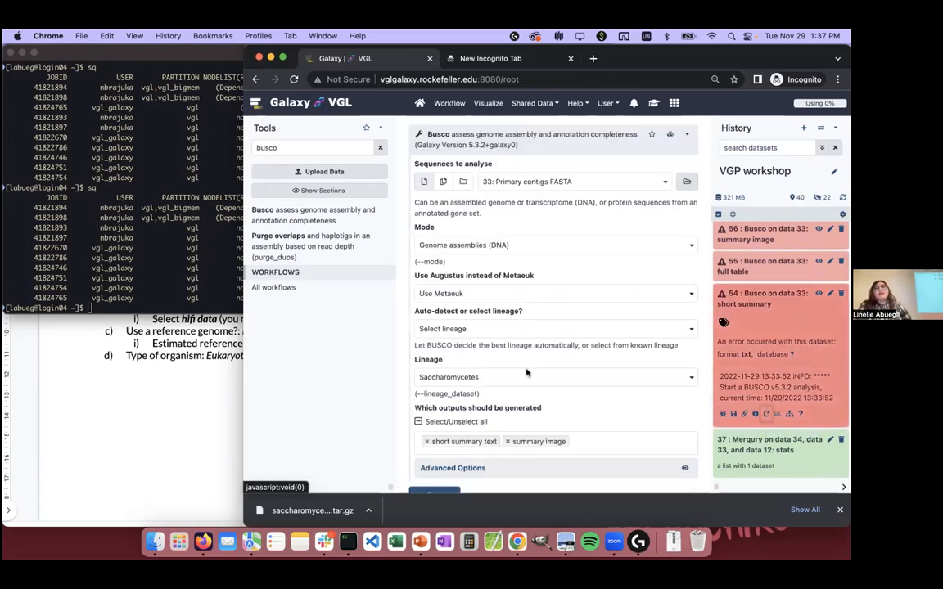
{"action": "scroll", "coordinate": [590, 297], "scroll_direction": "down", "scroll_amount": 1}
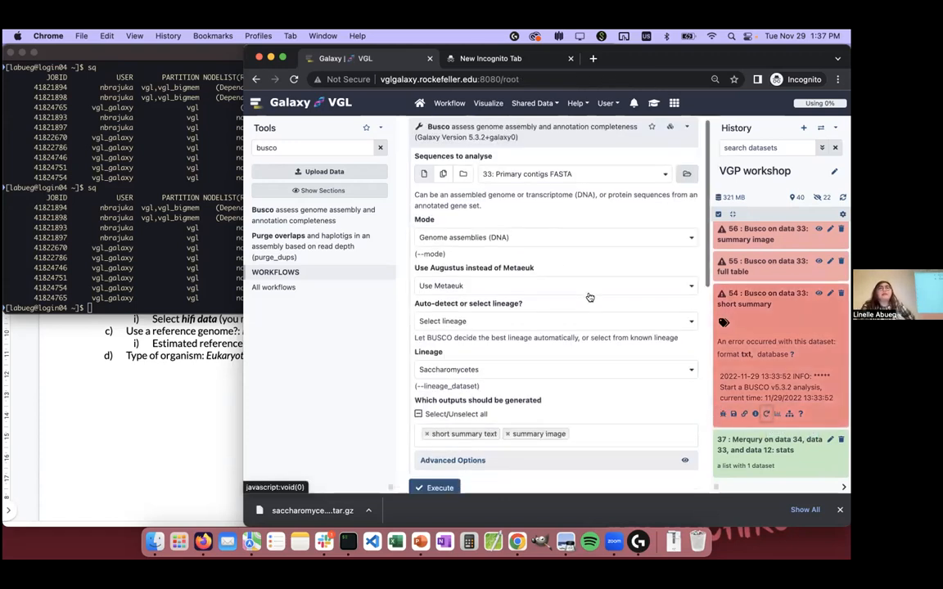
{"action": "scroll", "coordinate": [548, 186], "scroll_direction": "up", "scroll_amount": 1}
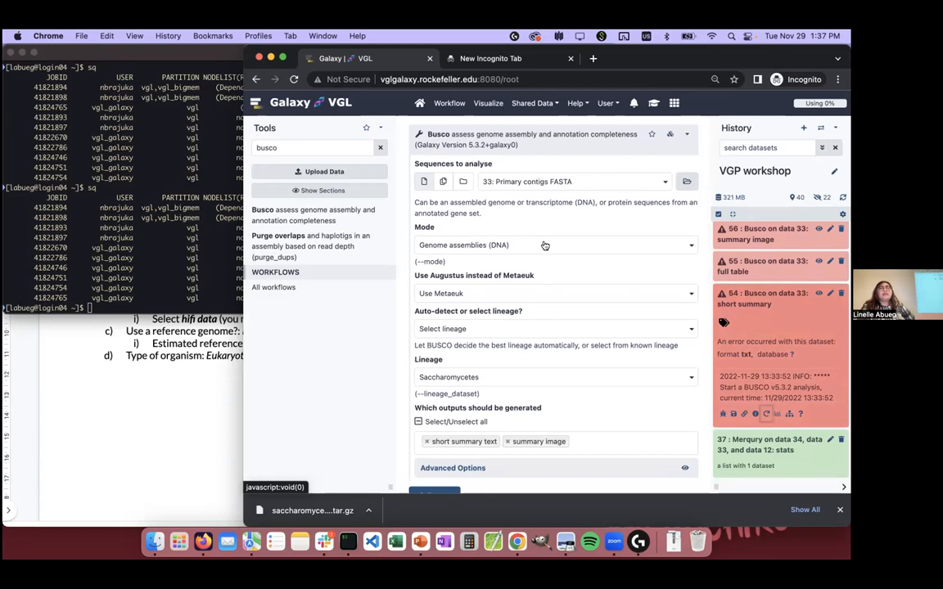
{"action": "scroll", "coordinate": [544, 244], "scroll_direction": "down", "scroll_amount": 1}
{"action": "left_click", "coordinate": [442, 469]}
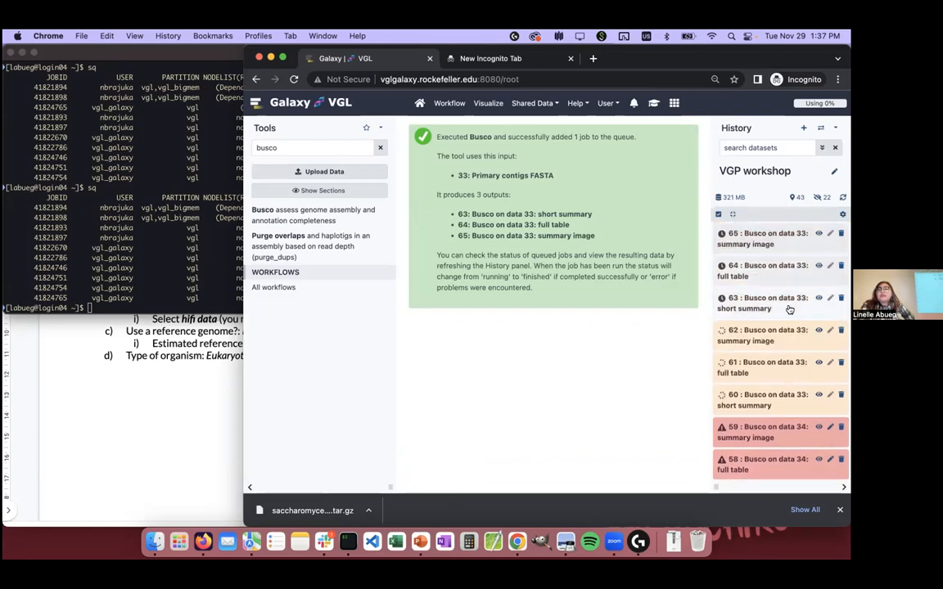
Step: Run dataset 57's failed Busco job again on 34: Alternate contigs FASTA, keeping Genome assemblies mode, Metaeuk and the Saccharomycetes lineage
{"action": "scroll", "coordinate": [786, 327], "scroll_direction": "down", "scroll_amount": 3}
{"action": "left_click", "coordinate": [776, 344]}
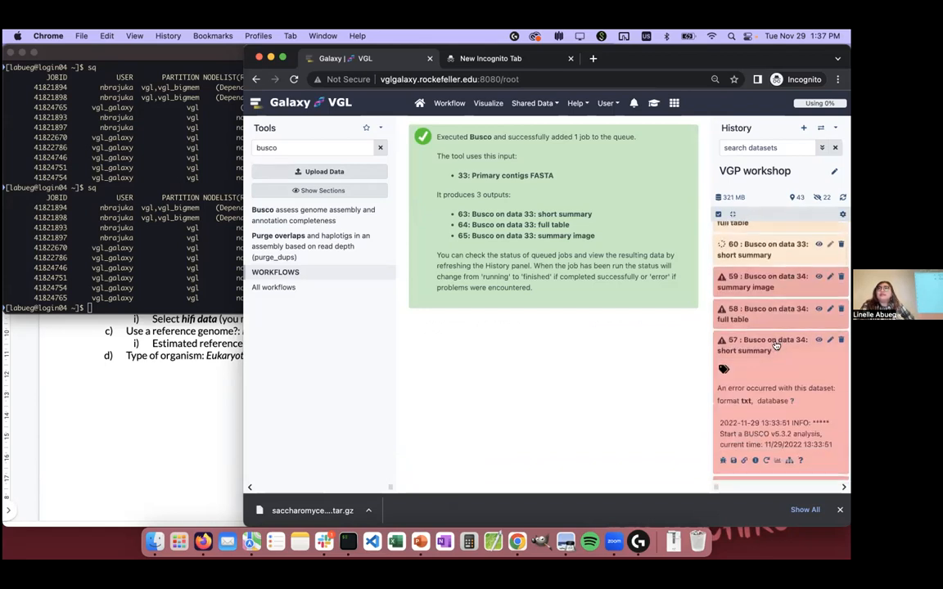
{"action": "scroll", "coordinate": [776, 344], "scroll_direction": "down", "scroll_amount": 1}
{"action": "left_click", "coordinate": [766, 407]}
{"action": "scroll", "coordinate": [465, 235], "scroll_direction": "down", "scroll_amount": 2}
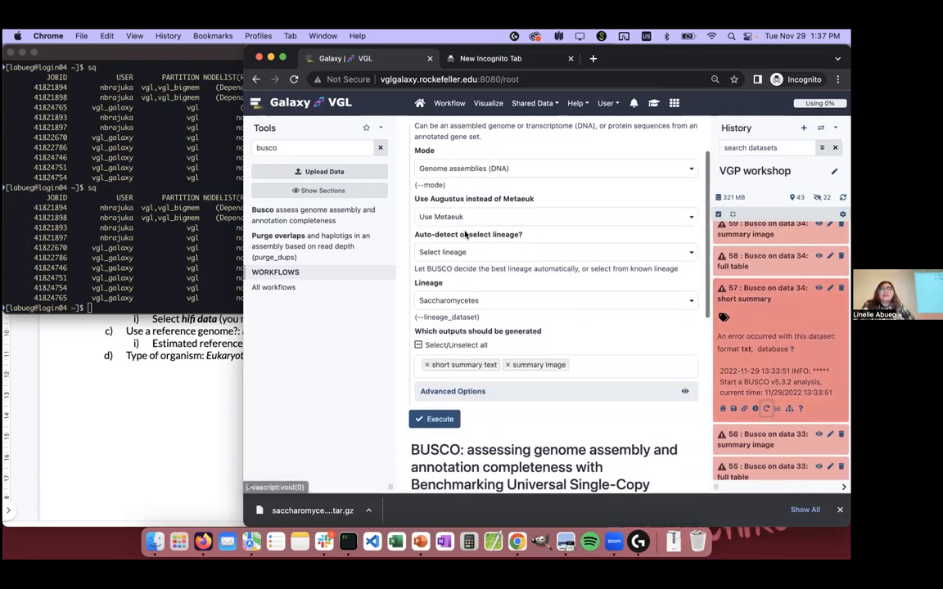
{"action": "scroll", "coordinate": [465, 235], "scroll_direction": "down", "scroll_amount": 1}
{"action": "left_click", "coordinate": [432, 393]}
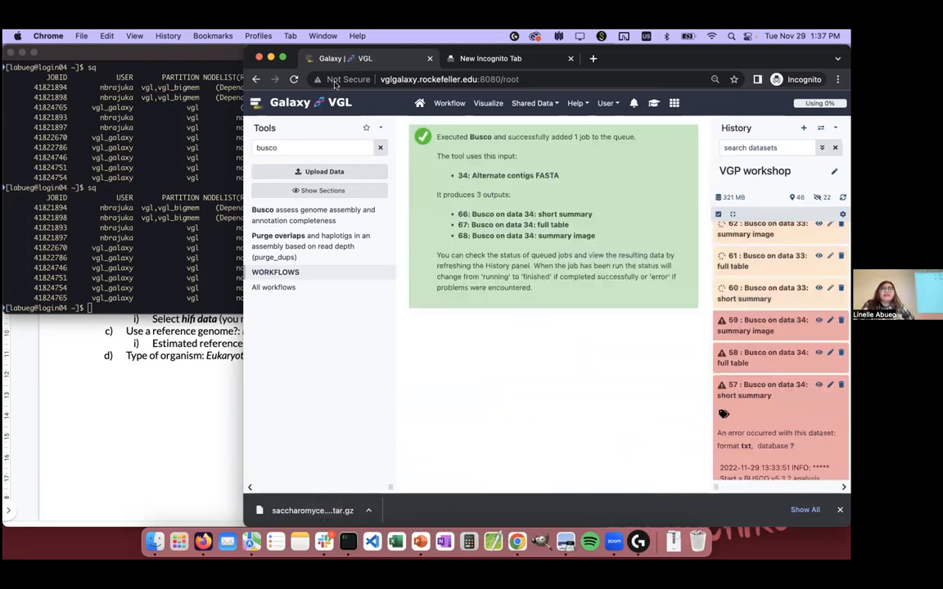
Step: Switch to Slack, check the unread direct message and the general channel of the RU Genome Assembly workspace, and close the window
{"action": "left_click", "coordinate": [323, 541]}
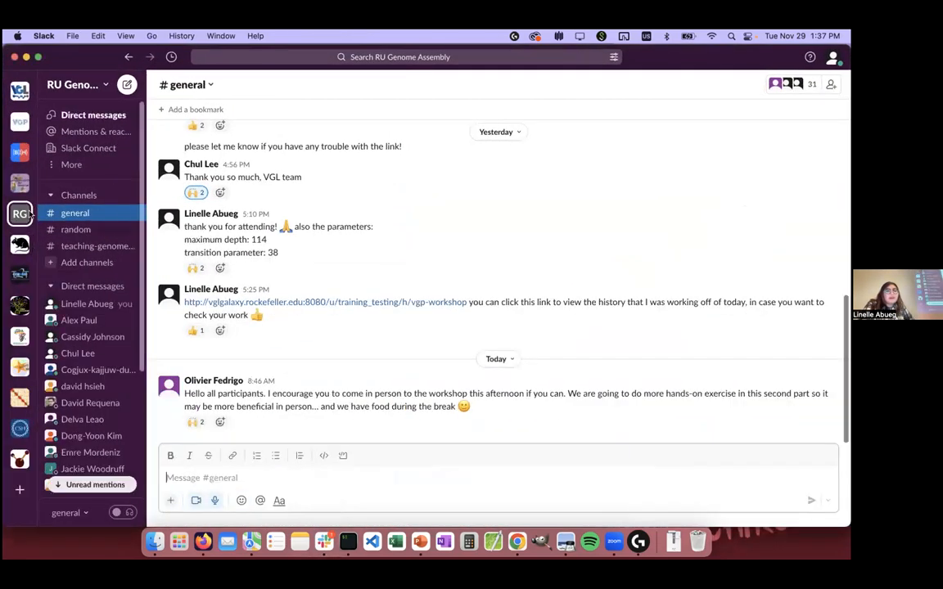
{"action": "left_click", "coordinate": [95, 484]}
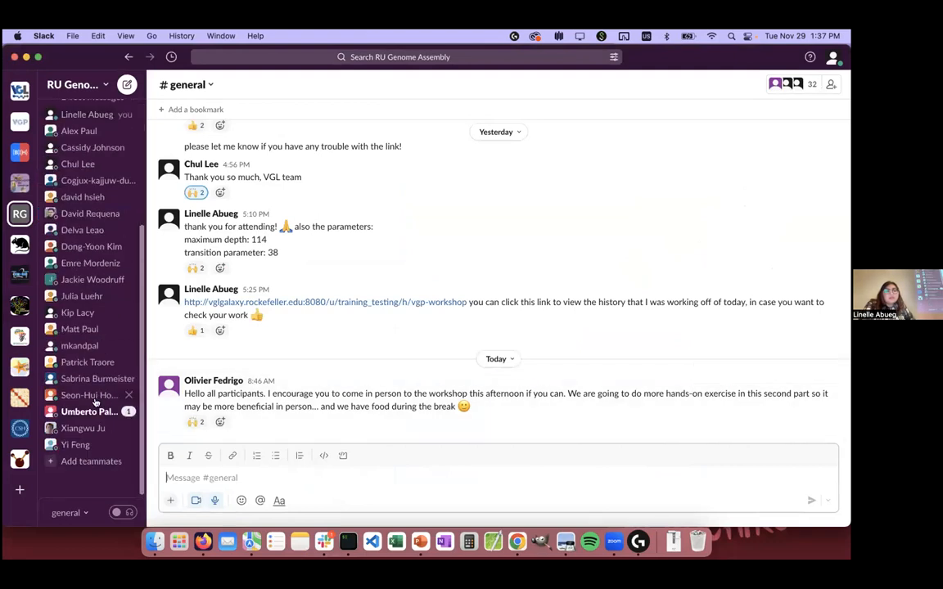
{"action": "left_click", "coordinate": [92, 411]}
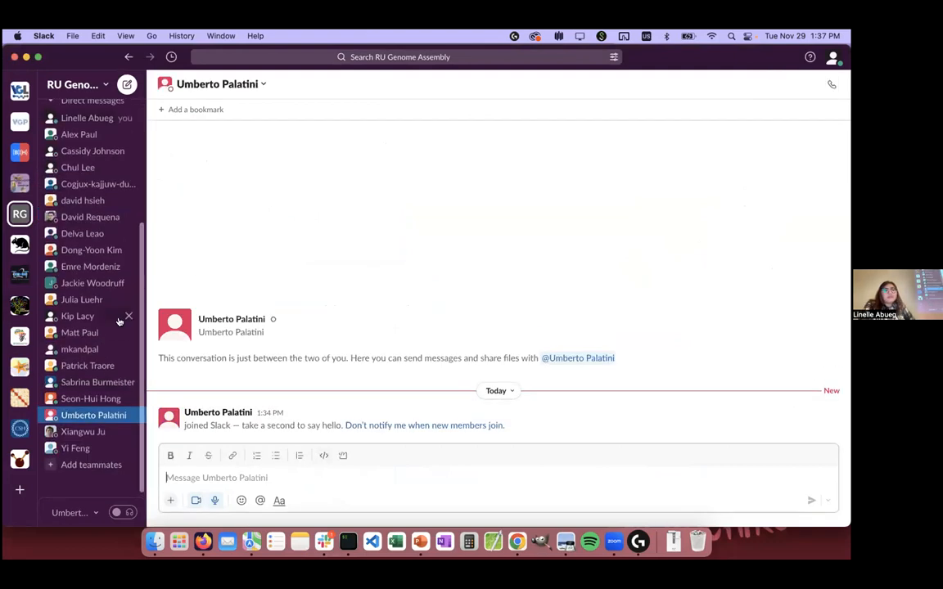
{"action": "scroll", "coordinate": [119, 321], "scroll_direction": "up", "scroll_amount": 5}
{"action": "left_click", "coordinate": [75, 213]}
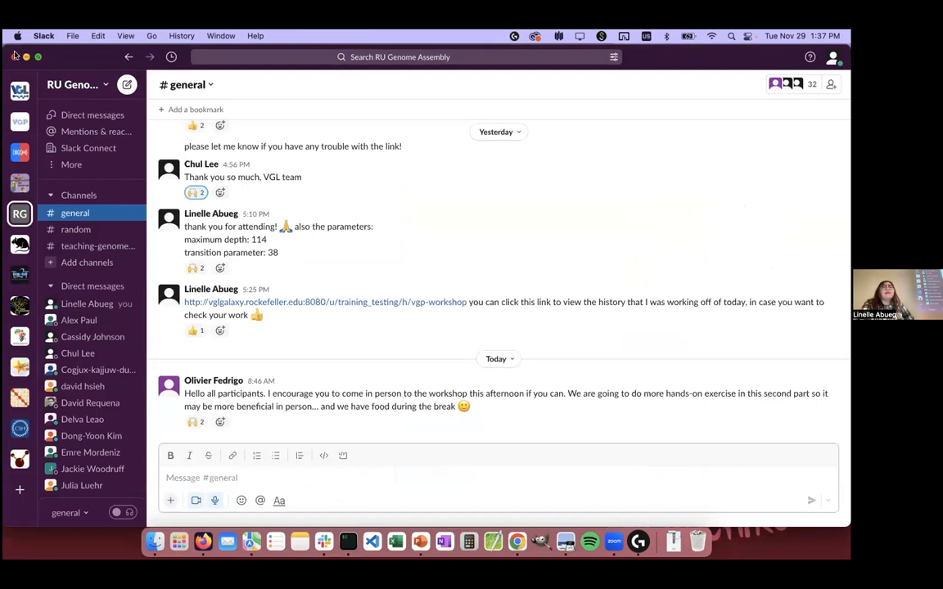
{"action": "left_click", "coordinate": [15, 55]}
{"action": "left_click", "coordinate": [361, 439]}
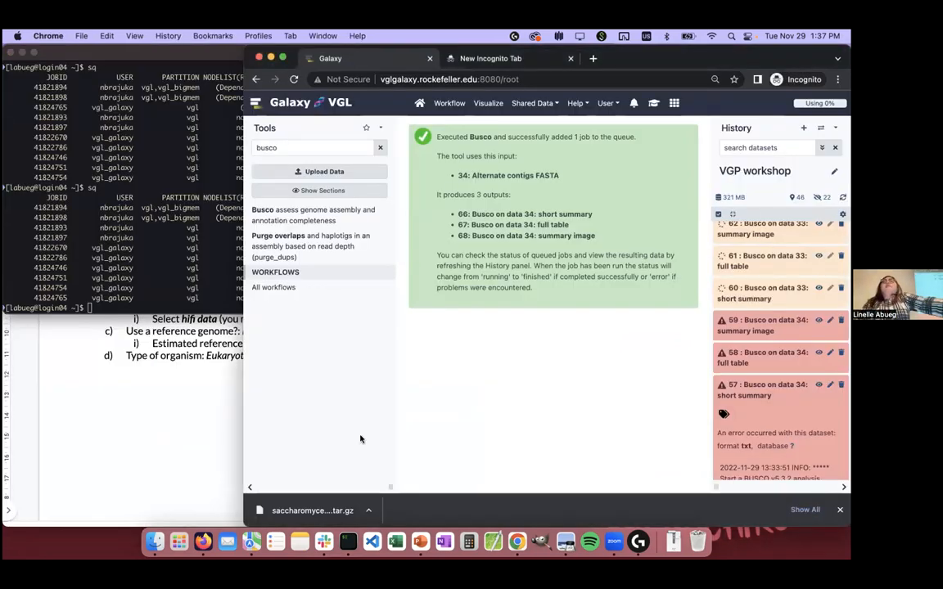
Step: Review the status of the queued Busco datasets in the Galaxy history and the job listing in iTerm, and return to Galaxy
{"action": "scroll", "coordinate": [800, 370], "scroll_direction": "up", "scroll_amount": 3}
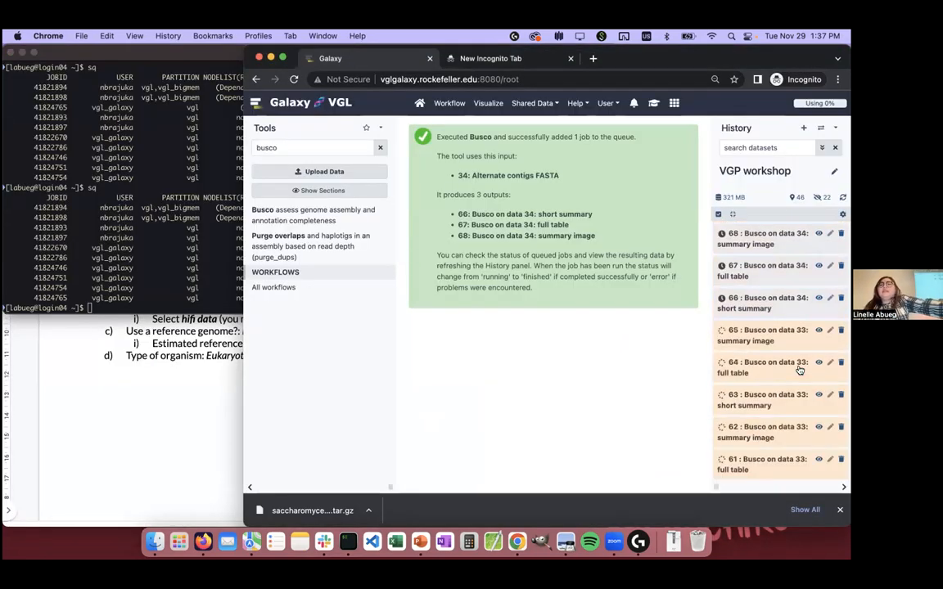
{"action": "scroll", "coordinate": [786, 343], "scroll_direction": "down", "scroll_amount": 2}
{"action": "scroll", "coordinate": [768, 312], "scroll_direction": "up", "scroll_amount": 2}
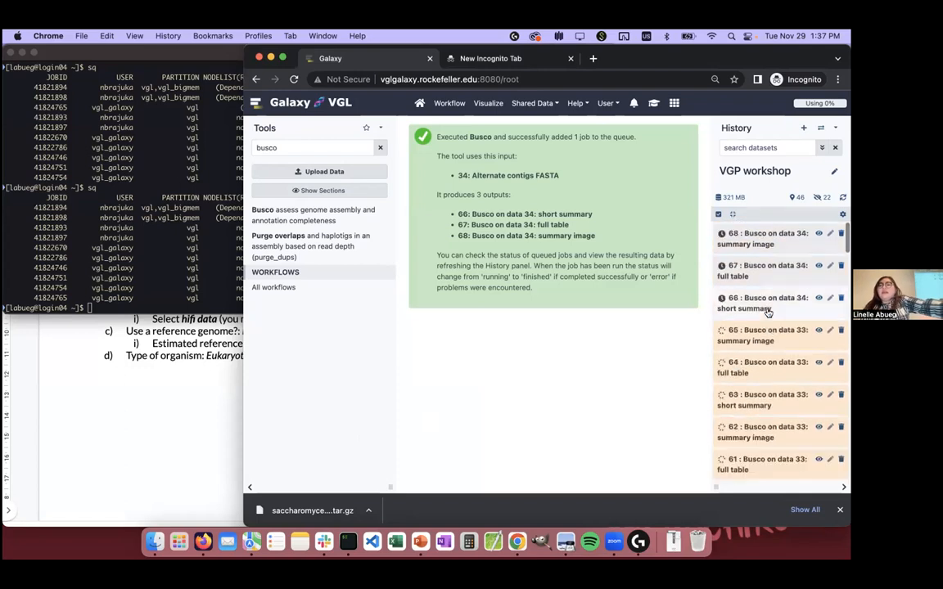
{"action": "left_click", "coordinate": [767, 310]}
{"action": "left_click", "coordinate": [766, 310]}
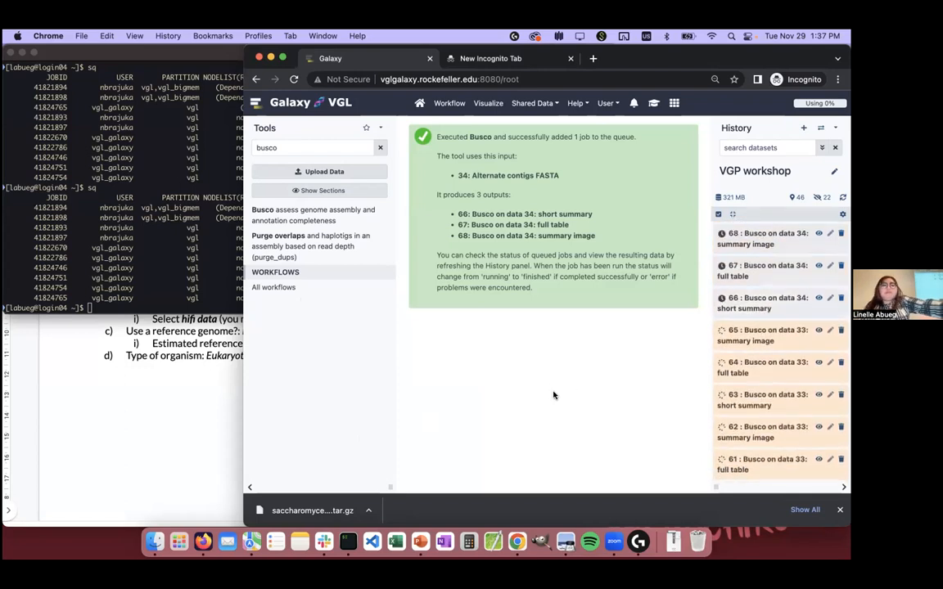
{"action": "key", "text": "super+Tab"}
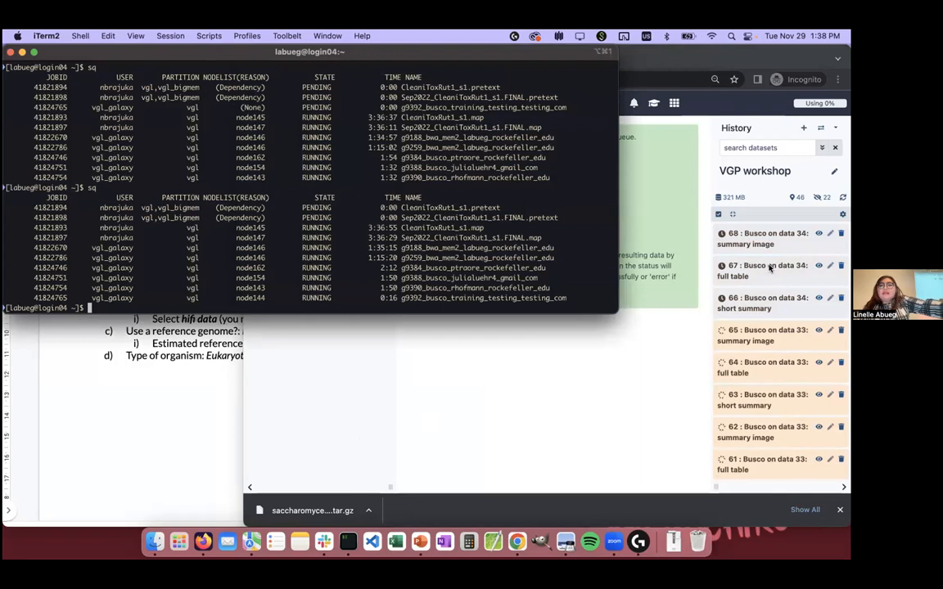
{"action": "left_click", "coordinate": [578, 419]}
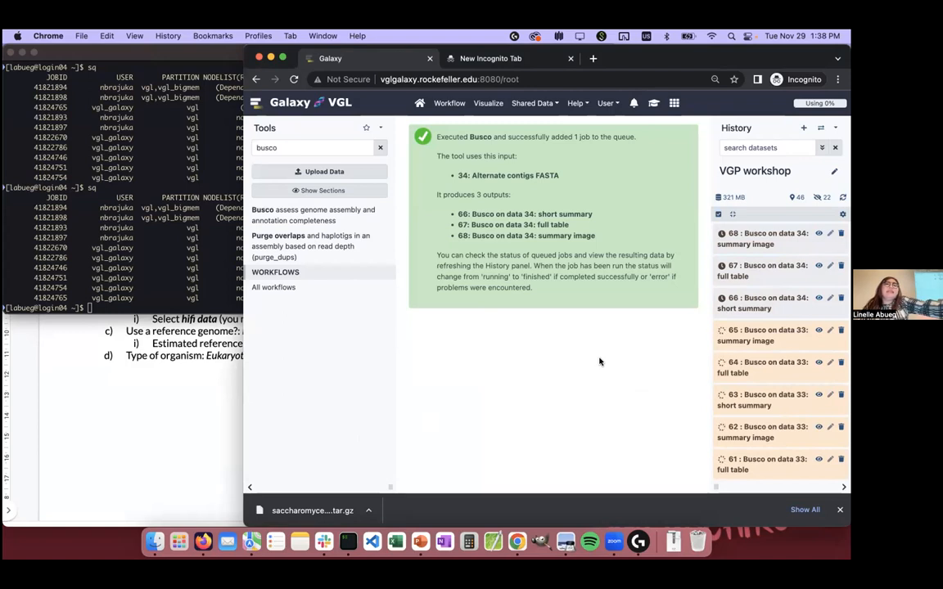
Step: Read the QUAST practical slide in Firefox, and in Galaxy search the tools for quast and open the Quast tool
{"action": "left_click", "coordinate": [68, 375]}
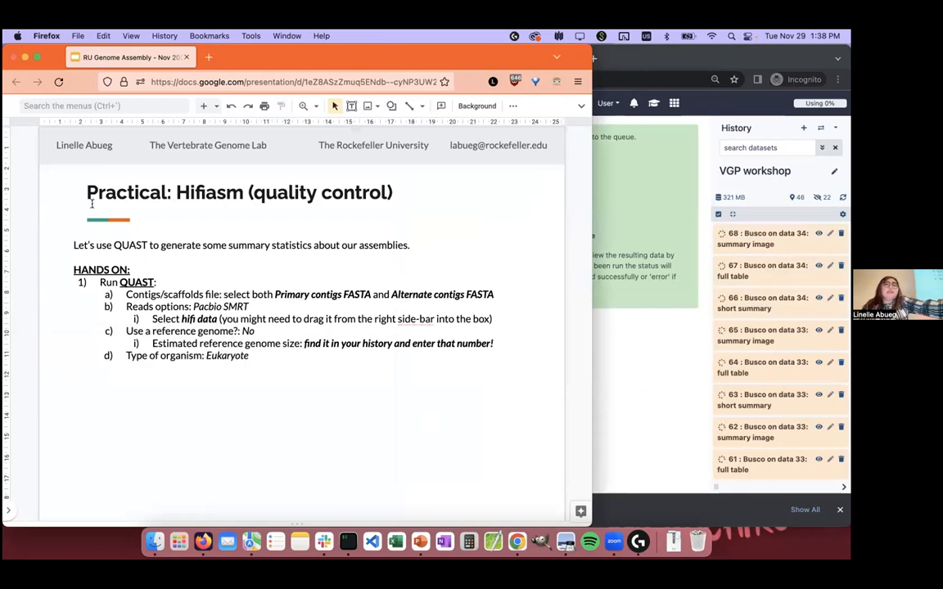
{"action": "left_click", "coordinate": [679, 395]}
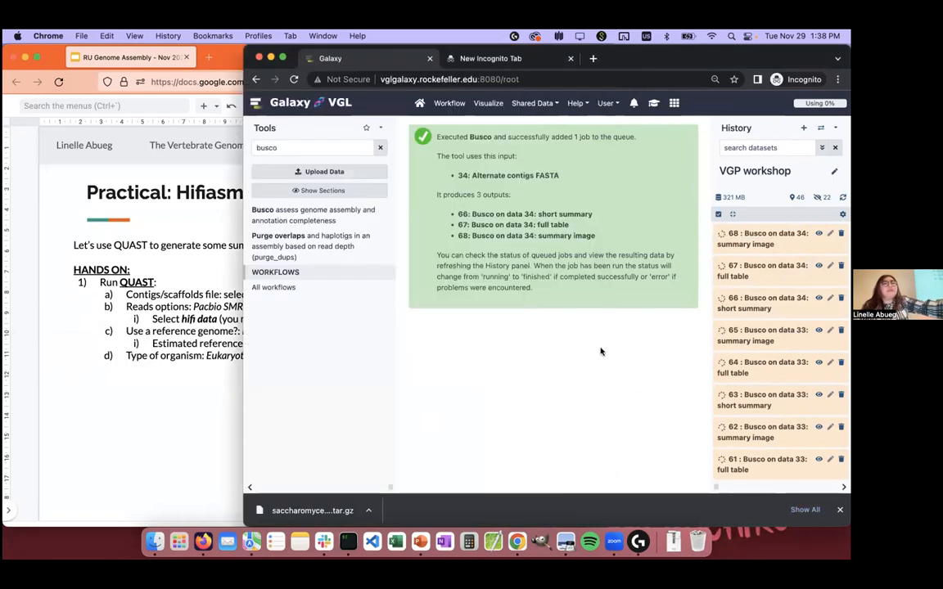
{"action": "double_click", "coordinate": [256, 147]}
{"action": "type", "text": "quast"}
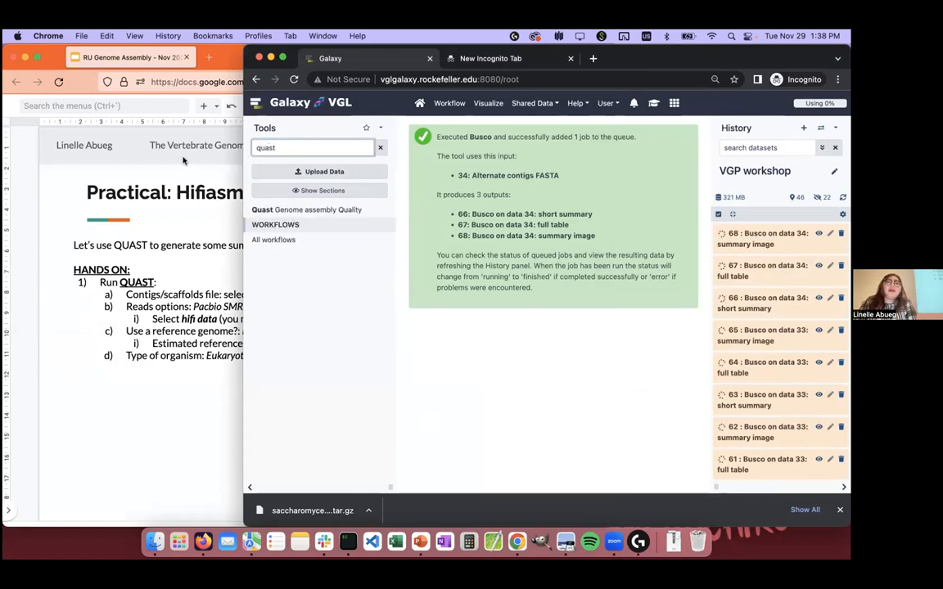
{"action": "left_click", "coordinate": [311, 211]}
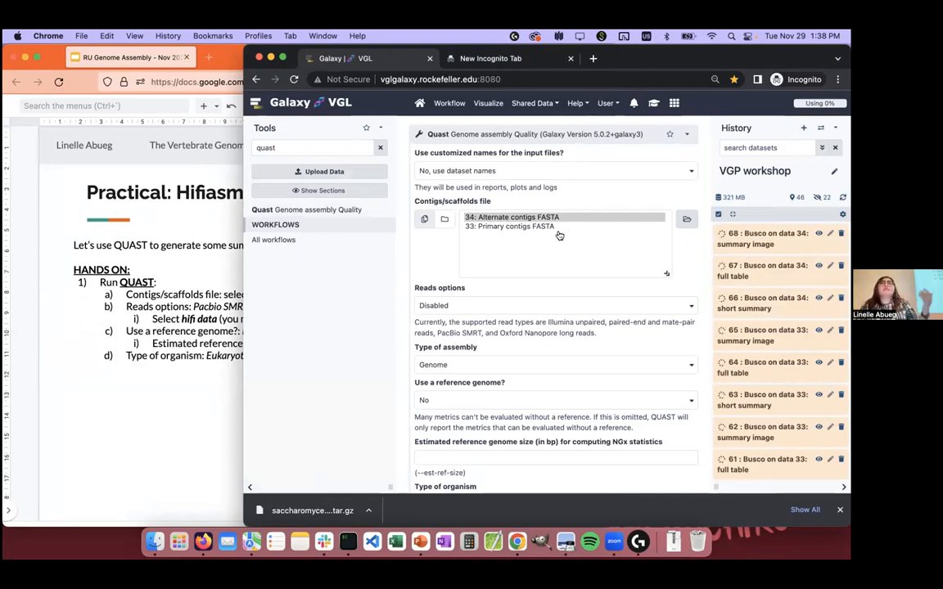
Step: Consult the slide and select both 33: Primary contigs FASTA and 34: Alternate contigs FASTA as Quast's contigs/scaffolds files
{"action": "left_click", "coordinate": [165, 377]}
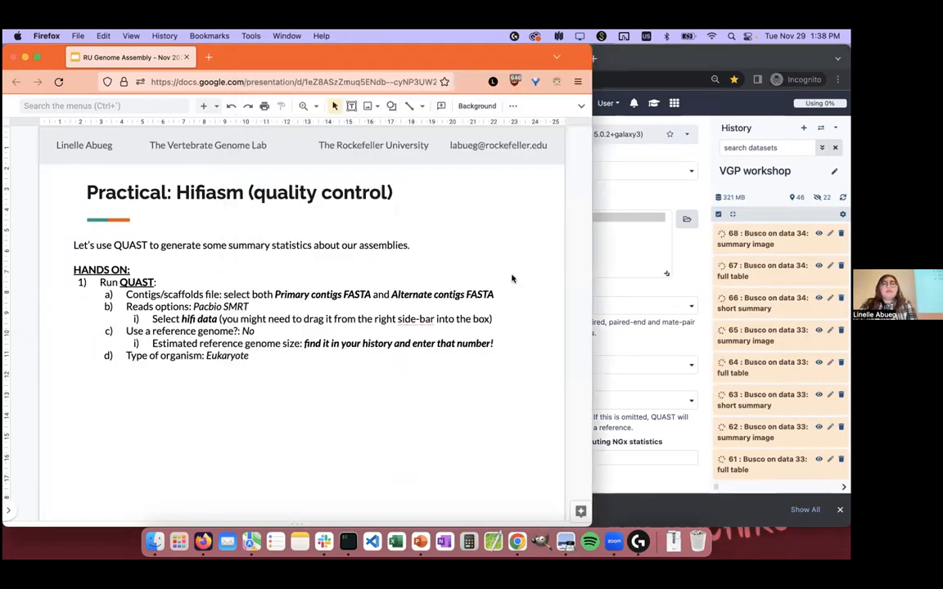
{"action": "left_click", "coordinate": [606, 292]}
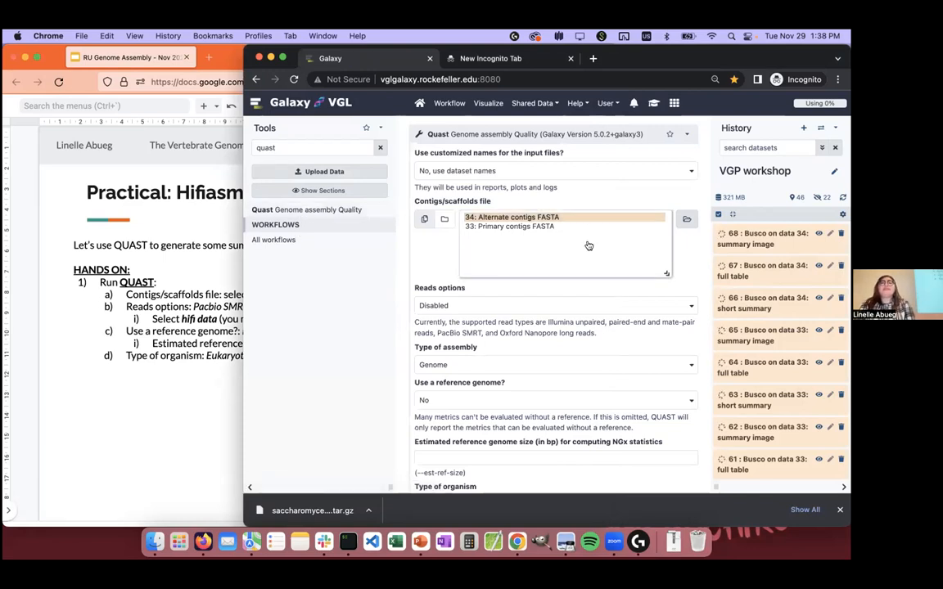
{"action": "left_click", "coordinate": [539, 228]}
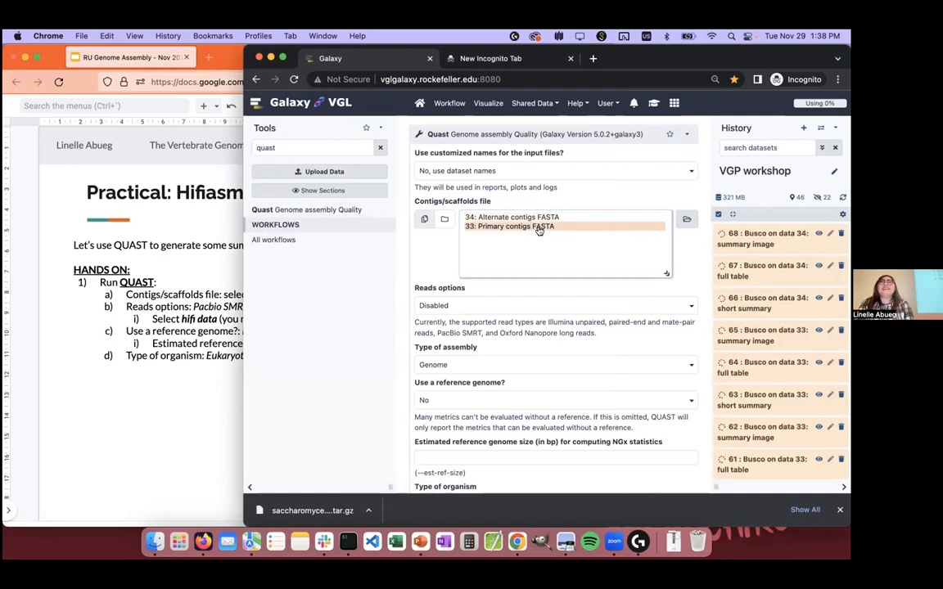
{"action": "left_click", "coordinate": [495, 217], "text": "shift"}
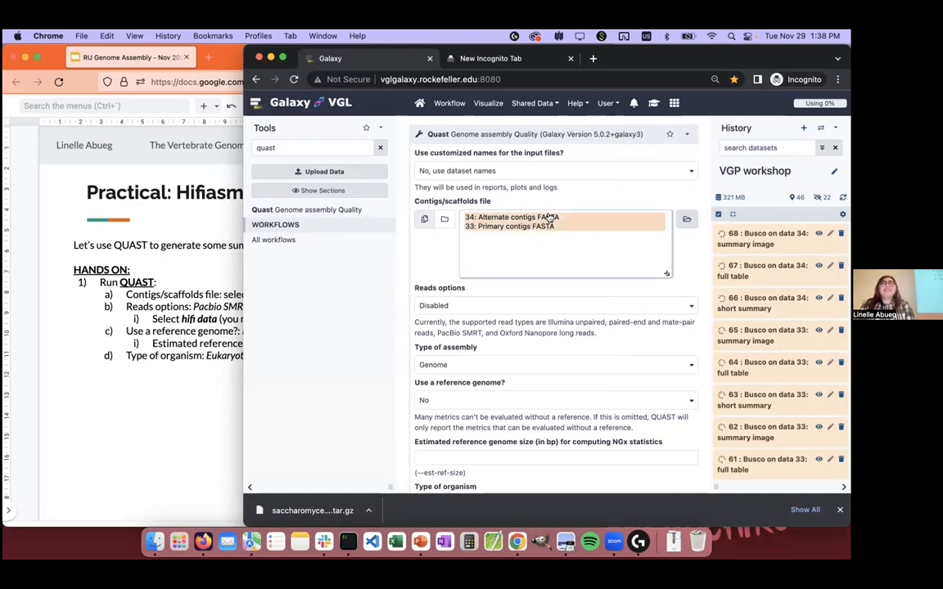
Step: Recheck the slide's QUAST settings and set the reads options to Pacbio SMRT reads
{"action": "scroll", "coordinate": [550, 217], "scroll_direction": "down", "scroll_amount": 2}
{"action": "left_click", "coordinate": [180, 348]}
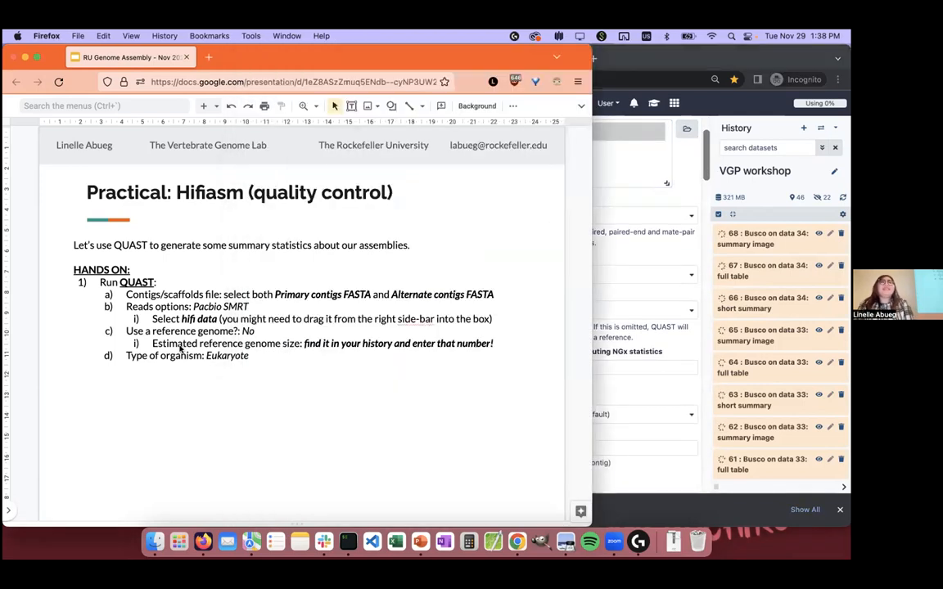
{"action": "left_click", "coordinate": [626, 333]}
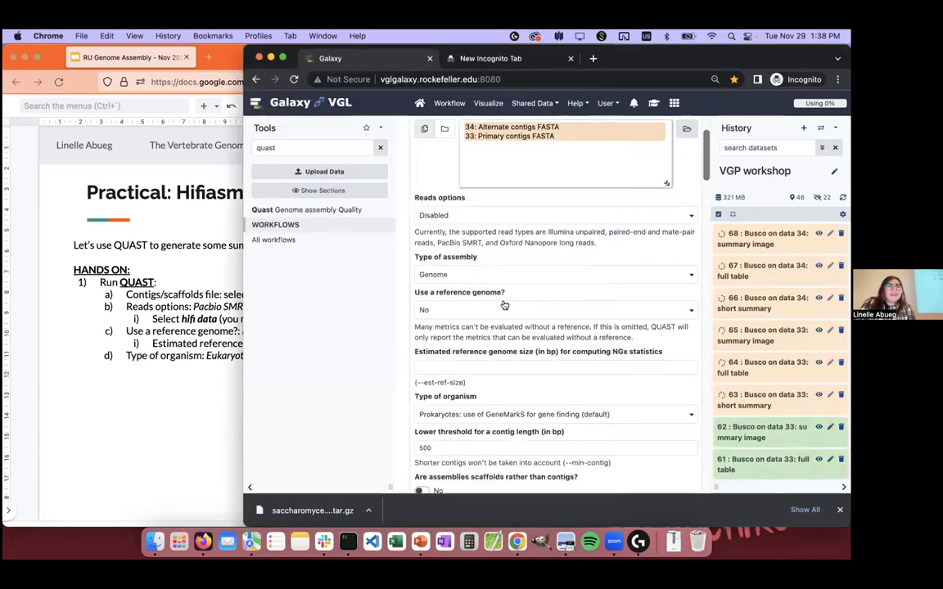
{"action": "left_click", "coordinate": [447, 214]}
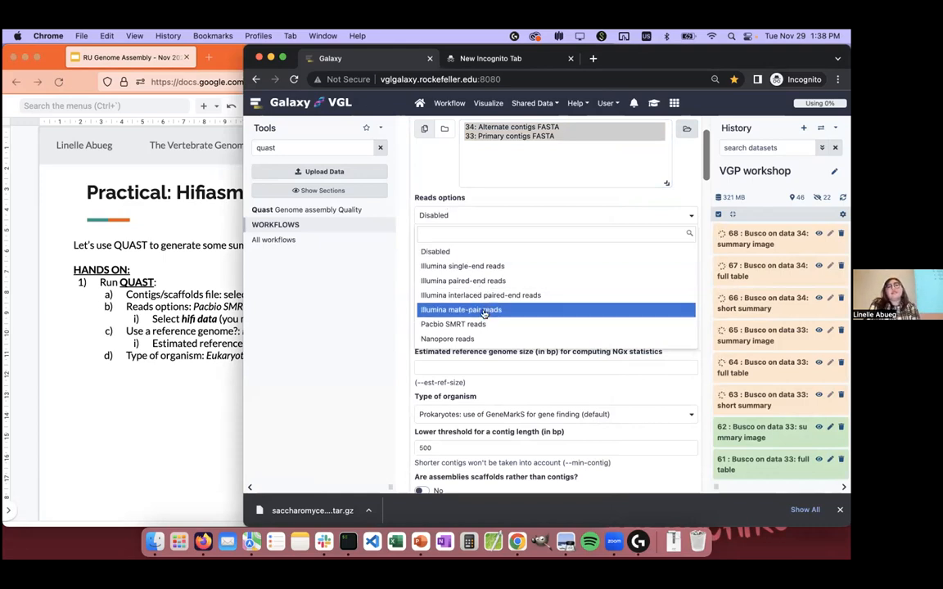
{"action": "left_click", "coordinate": [434, 325]}
Step: Switch the FASTQ file input to dataset collections and supply the 4: hifi data collection from the history
{"action": "scroll", "coordinate": [498, 236], "scroll_direction": "up", "scroll_amount": 1}
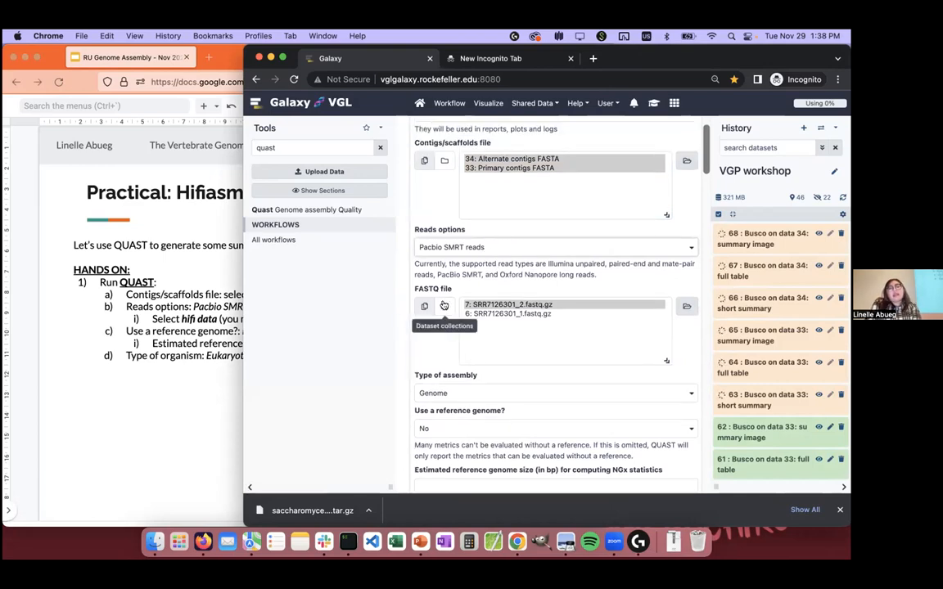
{"action": "left_click", "coordinate": [444, 305]}
{"action": "scroll", "coordinate": [514, 330], "scroll_direction": "down", "scroll_amount": 1}
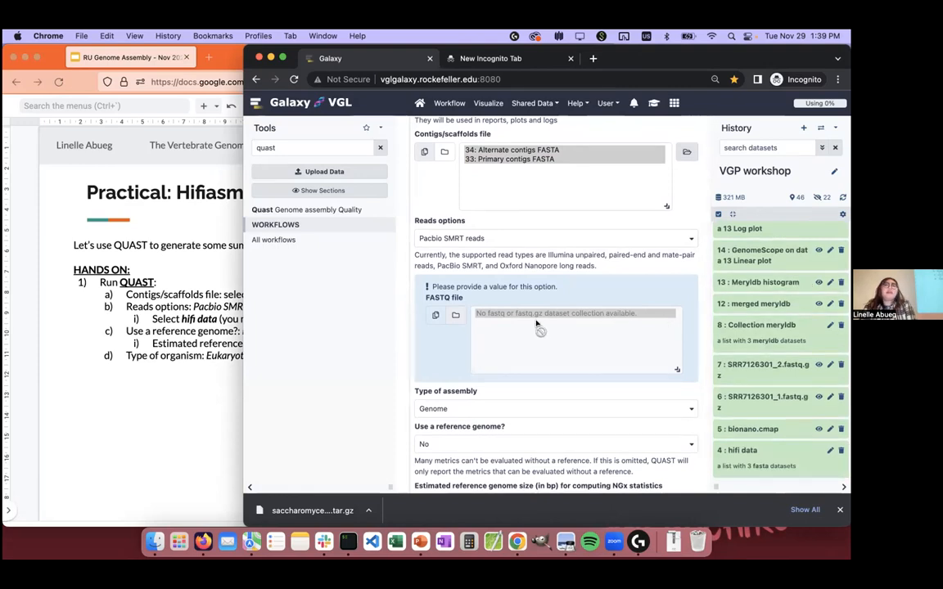
{"action": "scroll", "coordinate": [538, 325], "scroll_direction": "down", "scroll_amount": 1}
{"action": "left_click_drag", "start_coordinate": [765, 461], "coordinate": [612, 317]}
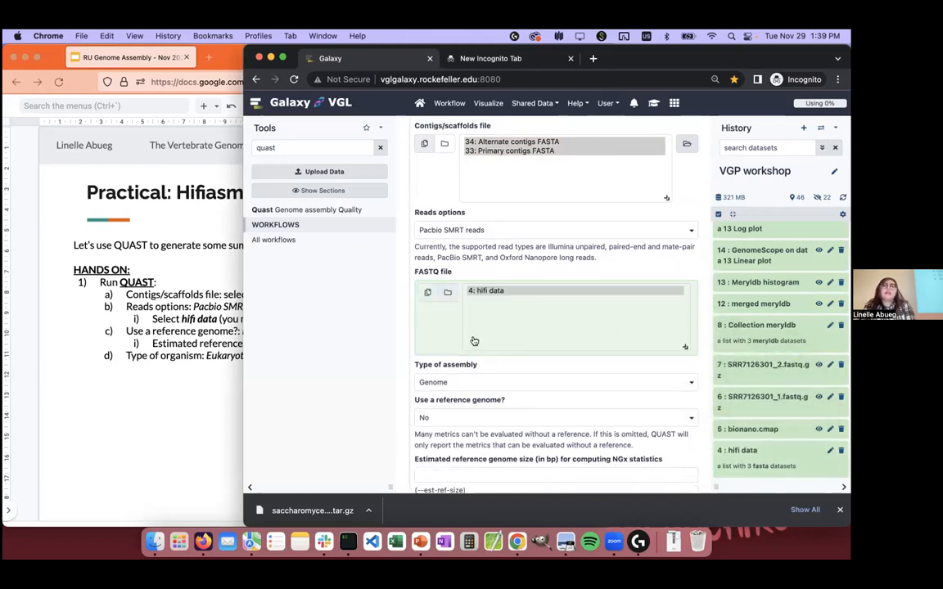
Step: Go to the estimated reference genome size setting and search the history for its source with the terms estimat and genome
{"action": "scroll", "coordinate": [420, 342], "scroll_direction": "down", "scroll_amount": 3}
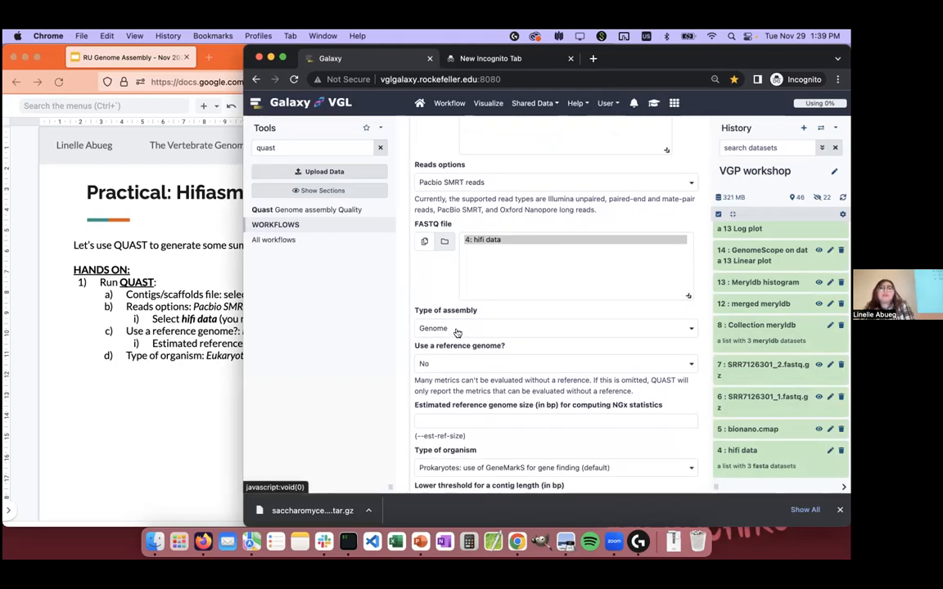
{"action": "scroll", "coordinate": [456, 332], "scroll_direction": "down", "scroll_amount": 2}
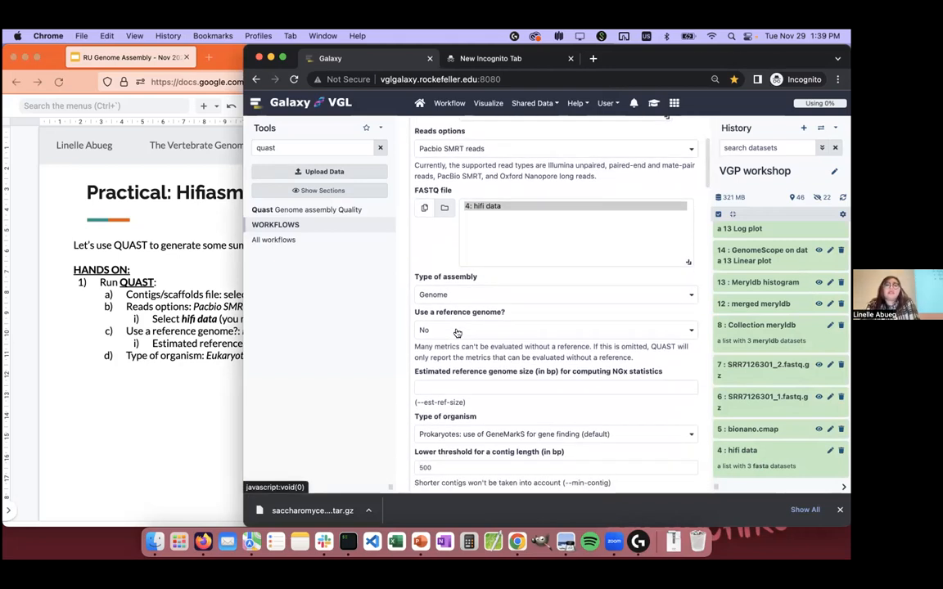
{"action": "scroll", "coordinate": [457, 332], "scroll_direction": "down", "scroll_amount": 1}
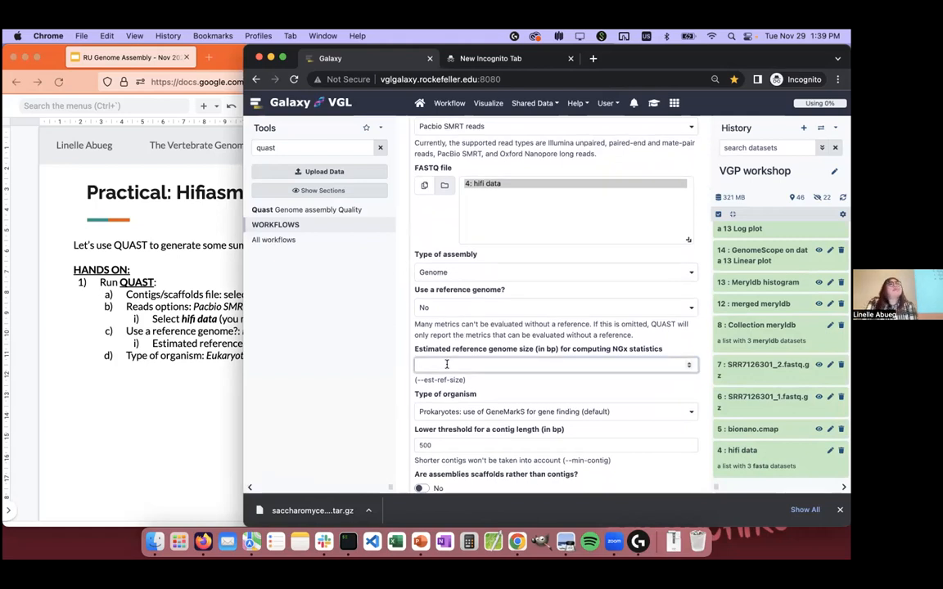
{"action": "scroll", "coordinate": [783, 332], "scroll_direction": "up", "scroll_amount": 3}
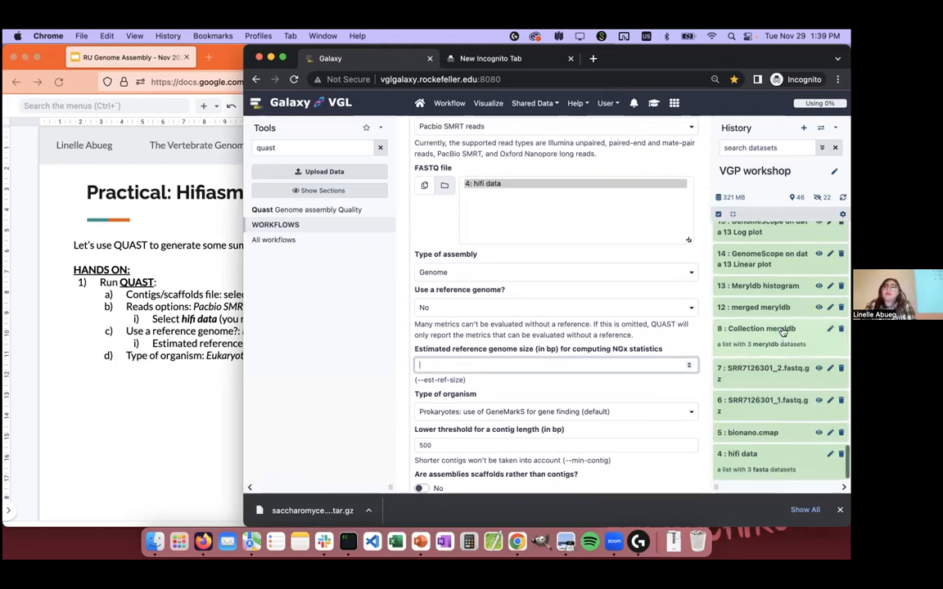
{"action": "left_click", "coordinate": [756, 150]}
{"action": "type", "text": "estimated"}
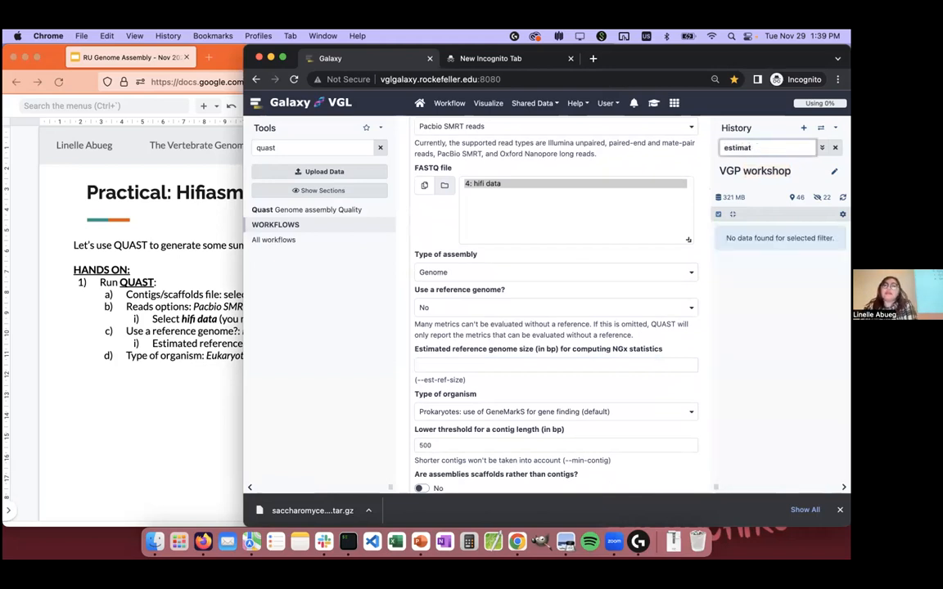
{"action": "key", "text": "BackSpace"}
{"action": "type", "text": "genome"}
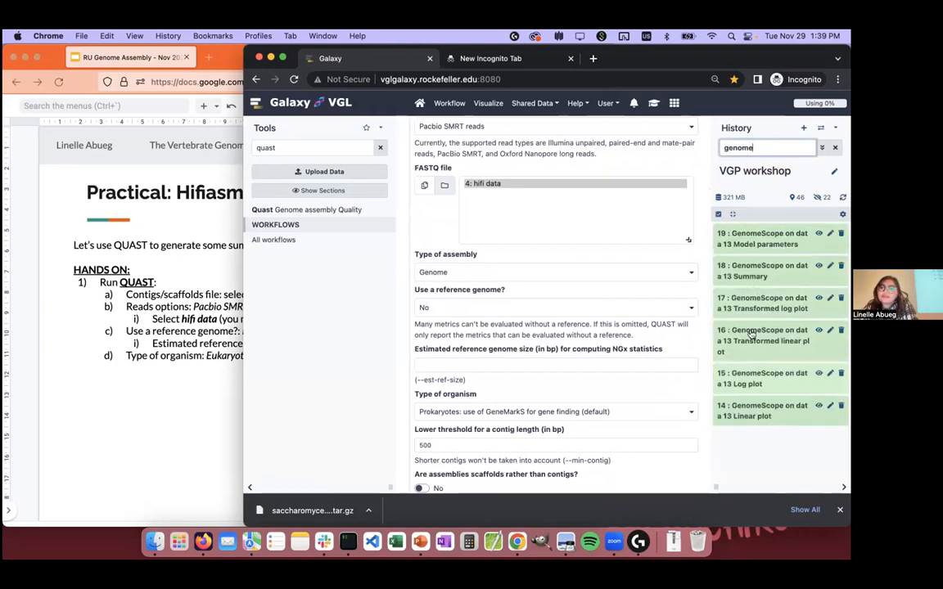
Step: Clear the history search and expand the 24: Advanced Cut on data 23 dataset to show its value
{"action": "left_click", "coordinate": [836, 148]}
{"action": "scroll", "coordinate": [717, 270], "scroll_direction": "down", "scroll_amount": 15}
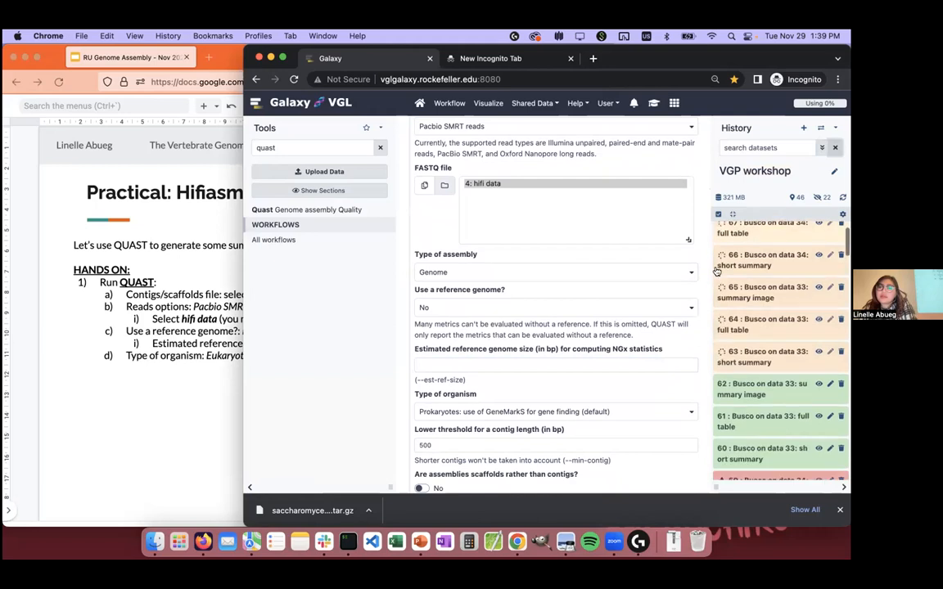
{"action": "scroll", "coordinate": [740, 354], "scroll_direction": "up", "scroll_amount": 2}
{"action": "scroll", "coordinate": [741, 354], "scroll_direction": "up", "scroll_amount": 15}
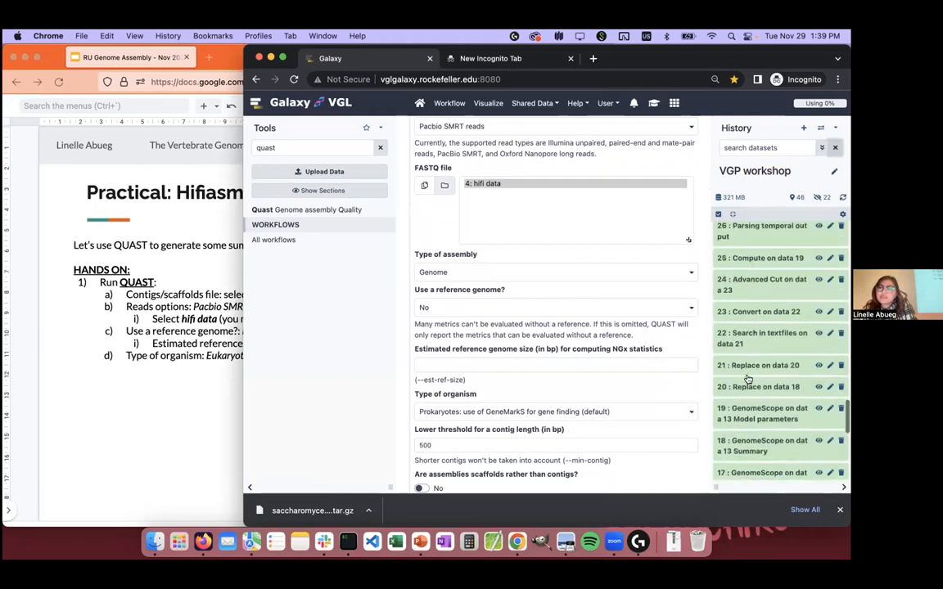
{"action": "left_click", "coordinate": [759, 288]}
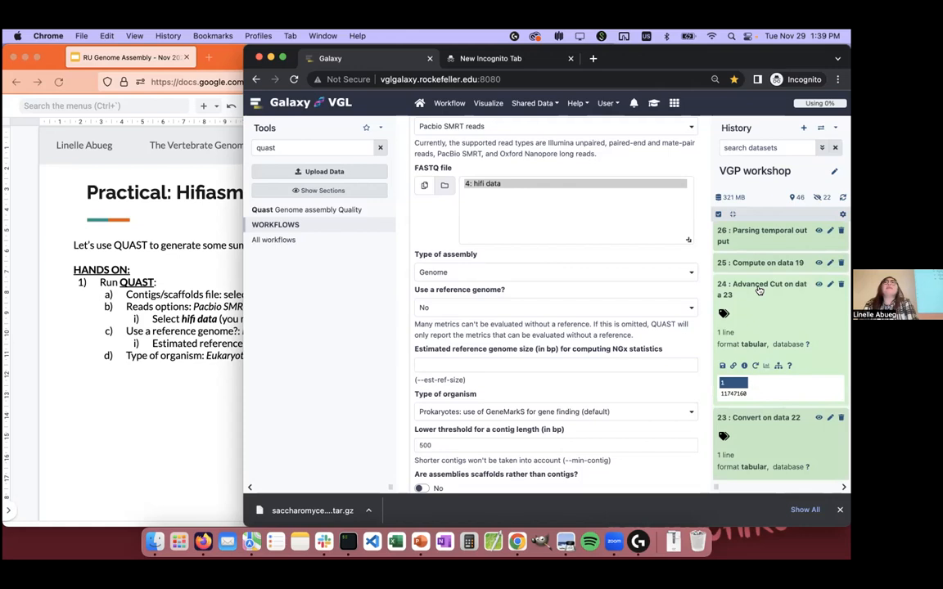
Step: Copy the genome size 11747160 from the Advanced Cut dataset into Quast's estimated reference genome size
{"action": "scroll", "coordinate": [760, 293], "scroll_direction": "up", "scroll_amount": 3}
{"action": "scroll", "coordinate": [758, 299], "scroll_direction": "down", "scroll_amount": 5}
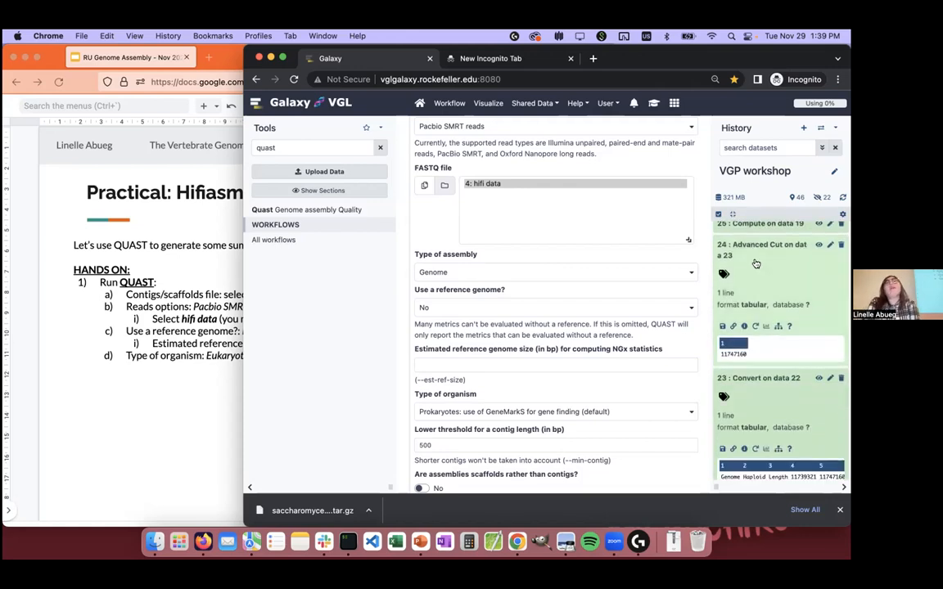
{"action": "scroll", "coordinate": [757, 264], "scroll_direction": "up", "scroll_amount": 1}
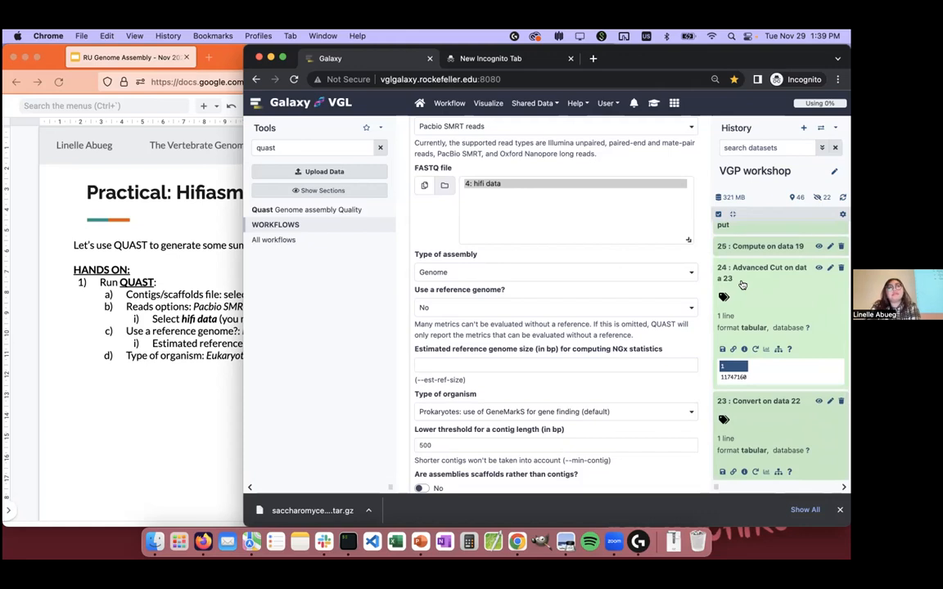
{"action": "scroll", "coordinate": [741, 328], "scroll_direction": "down", "scroll_amount": 1}
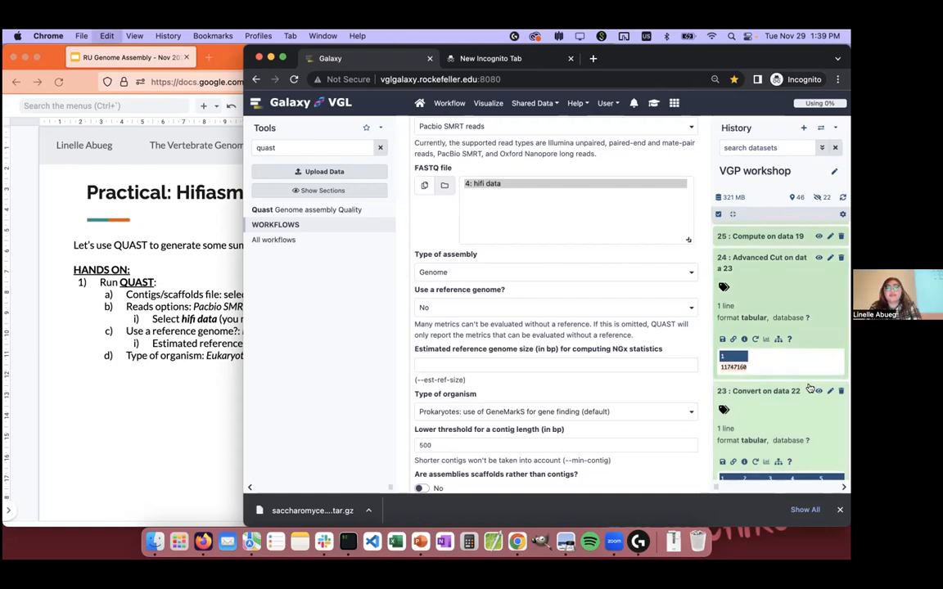
{"action": "key", "text": "super+c"}
{"action": "left_click", "coordinate": [535, 366]}
{"action": "key", "text": "super+v"}
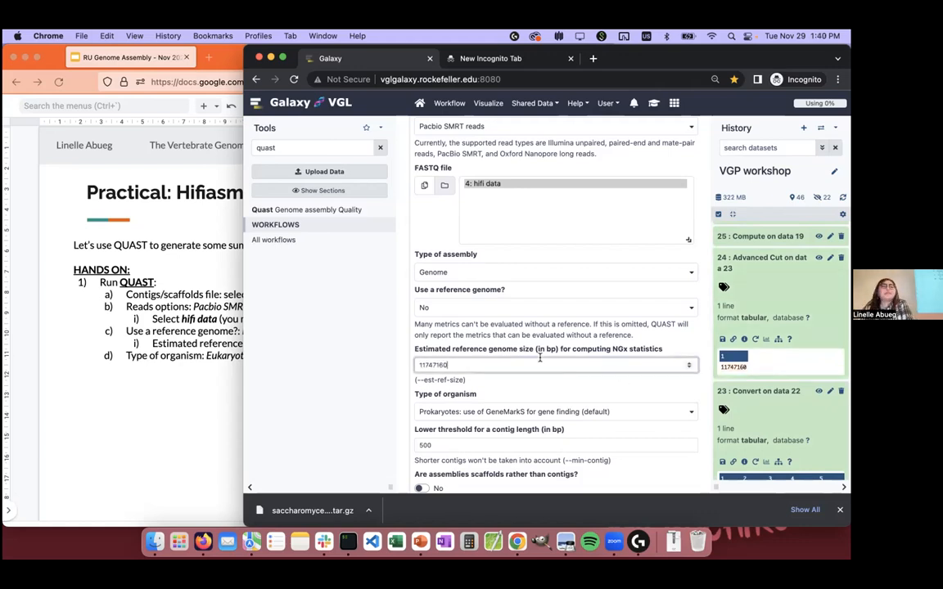
Step: Set Quast's type of organism to Eukaryote: use of GeneMark-ES for gene finding
{"action": "scroll", "coordinate": [527, 336], "scroll_direction": "down", "scroll_amount": 3}
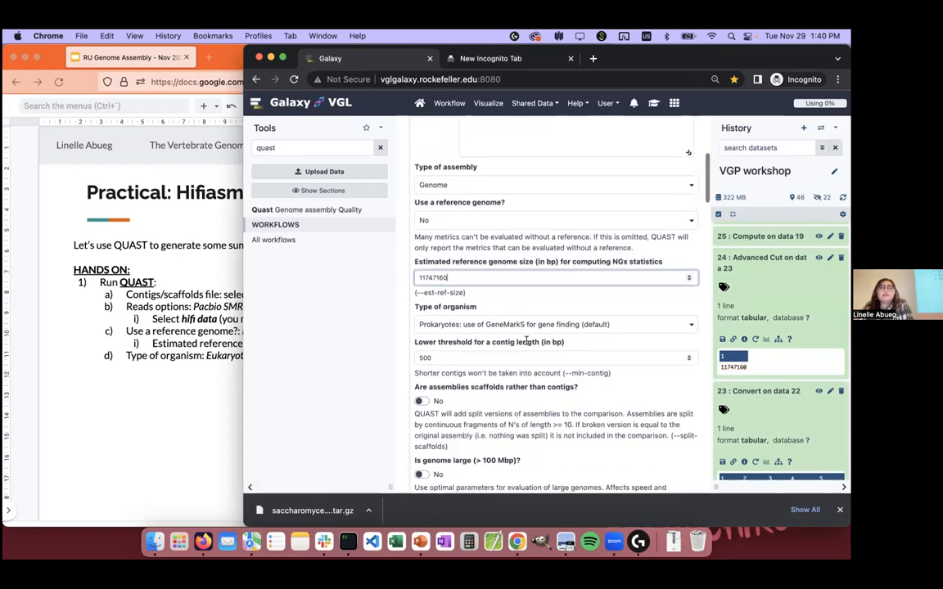
{"action": "scroll", "coordinate": [511, 312], "scroll_direction": "down", "scroll_amount": 1}
{"action": "left_click", "coordinate": [526, 308]}
{"action": "left_click", "coordinate": [434, 371]}
{"action": "scroll", "coordinate": [516, 282], "scroll_direction": "down", "scroll_amount": 2}
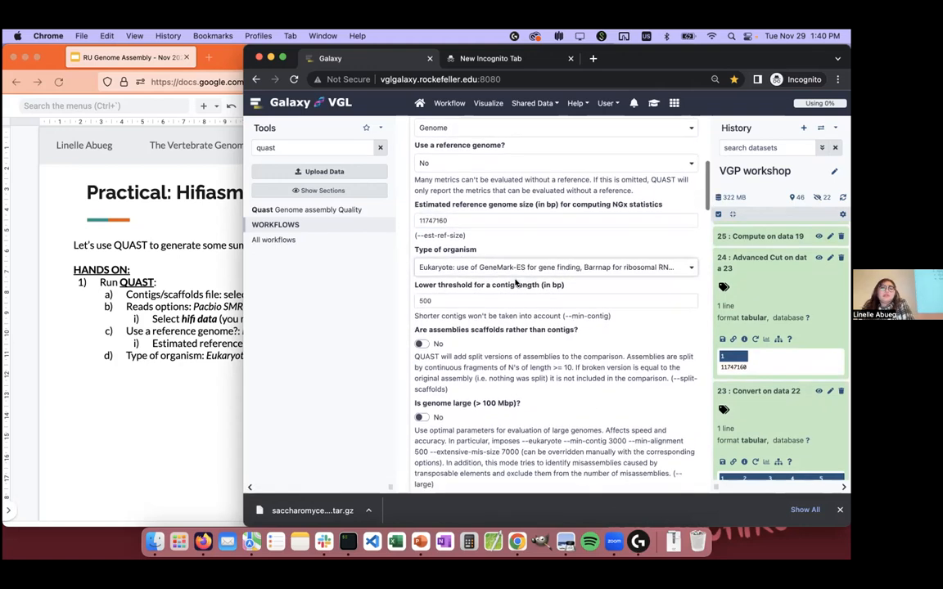
Step: Review the Quast inputs, reads options and remaining parameters, and run the tool with the HTML report output
{"action": "scroll", "coordinate": [470, 372], "scroll_direction": "down", "scroll_amount": 3}
{"action": "scroll", "coordinate": [470, 373], "scroll_direction": "down", "scroll_amount": 6}
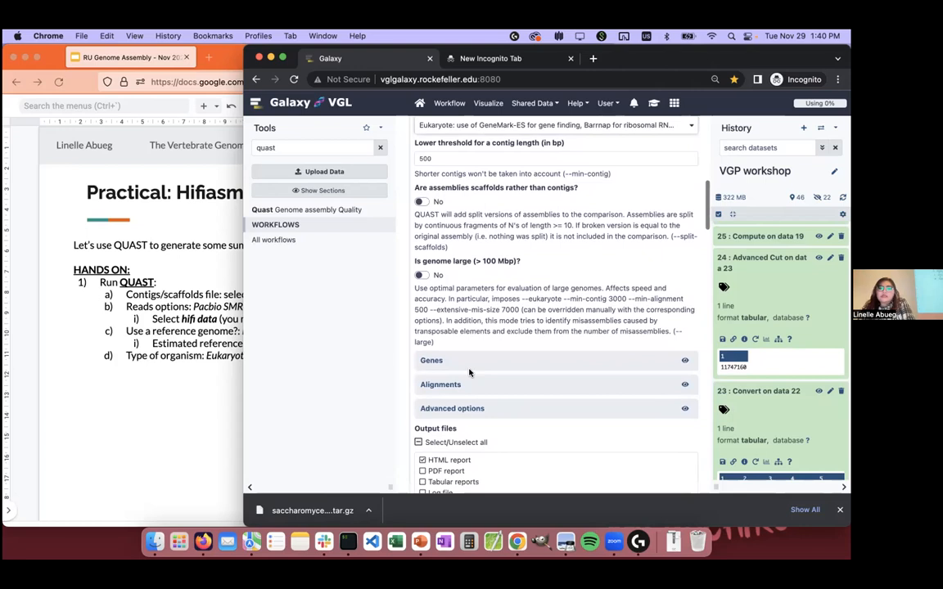
{"action": "scroll", "coordinate": [469, 371], "scroll_direction": "up", "scroll_amount": 10}
{"action": "scroll", "coordinate": [469, 371], "scroll_direction": "up", "scroll_amount": 5}
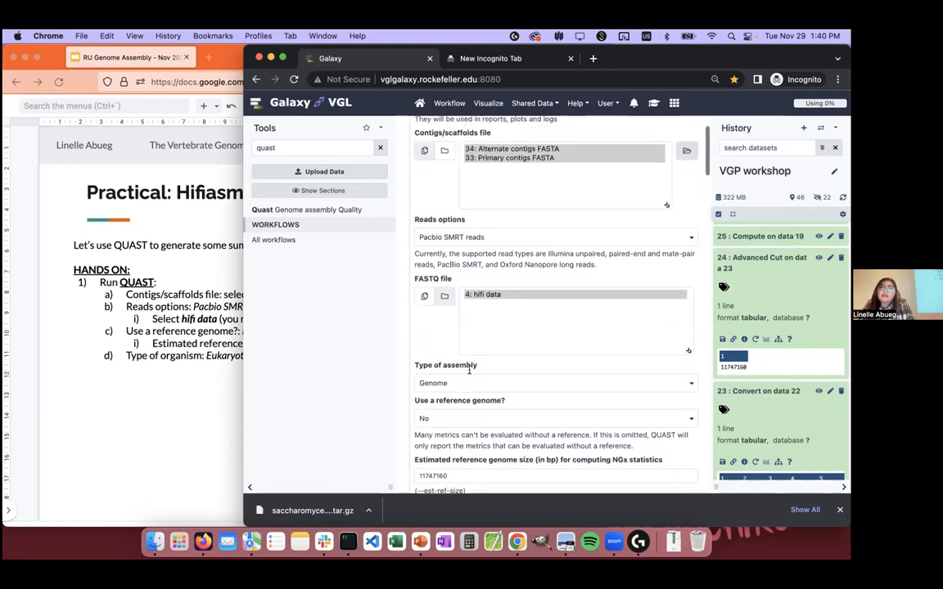
{"action": "scroll", "coordinate": [470, 376], "scroll_direction": "down", "scroll_amount": 14}
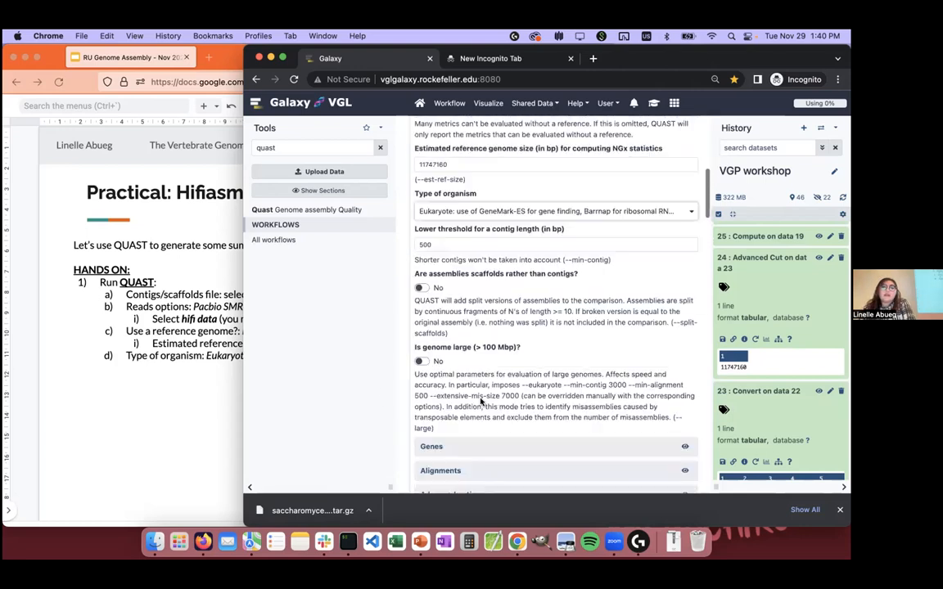
{"action": "left_click", "coordinate": [461, 386]}
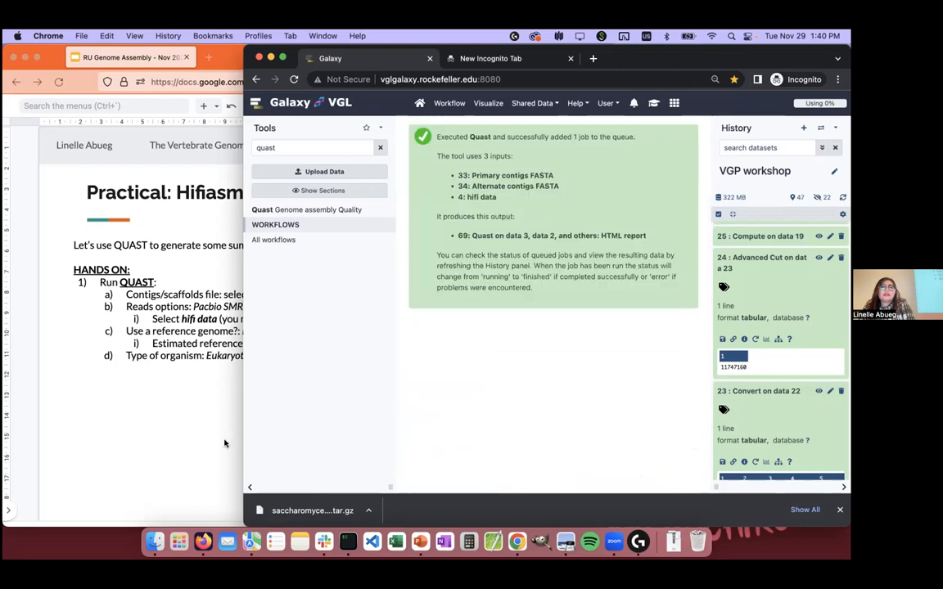
Step: Recheck the QUAST instructions slide and look for the submitted Quast job at the start of the history
{"action": "left_click", "coordinate": [224, 442]}
{"action": "scroll", "coordinate": [804, 347], "scroll_direction": "down", "scroll_amount": 6}
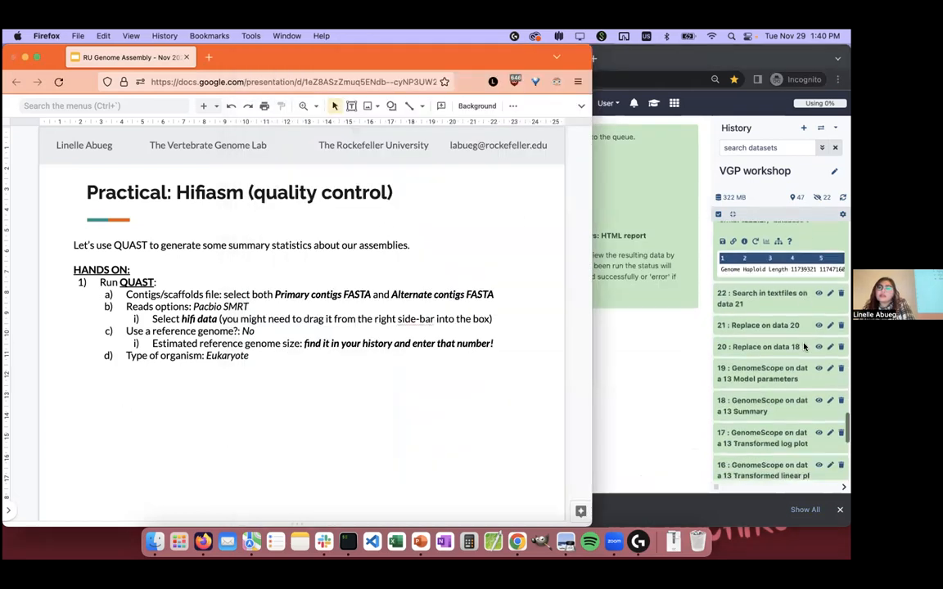
{"action": "scroll", "coordinate": [804, 347], "scroll_direction": "up", "scroll_amount": 13}
{"action": "scroll", "coordinate": [804, 347], "scroll_direction": "up", "scroll_amount": 15}
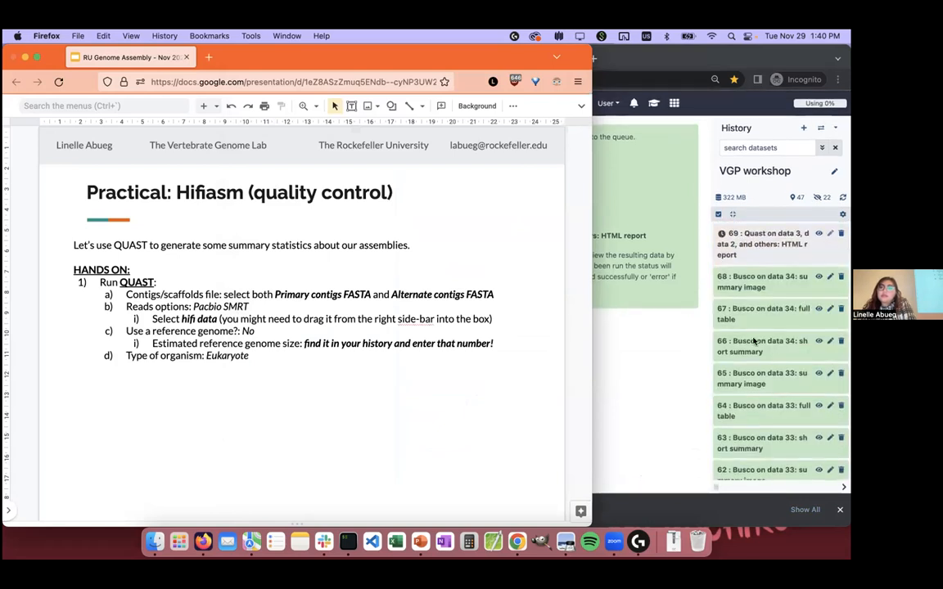
Step: Return to Galaxy and delete the failed Busco on data 33 datasets 54, 55 and 56 from the history
{"action": "left_click", "coordinate": [658, 356]}
{"action": "scroll", "coordinate": [742, 325], "scroll_direction": "down", "scroll_amount": 8}
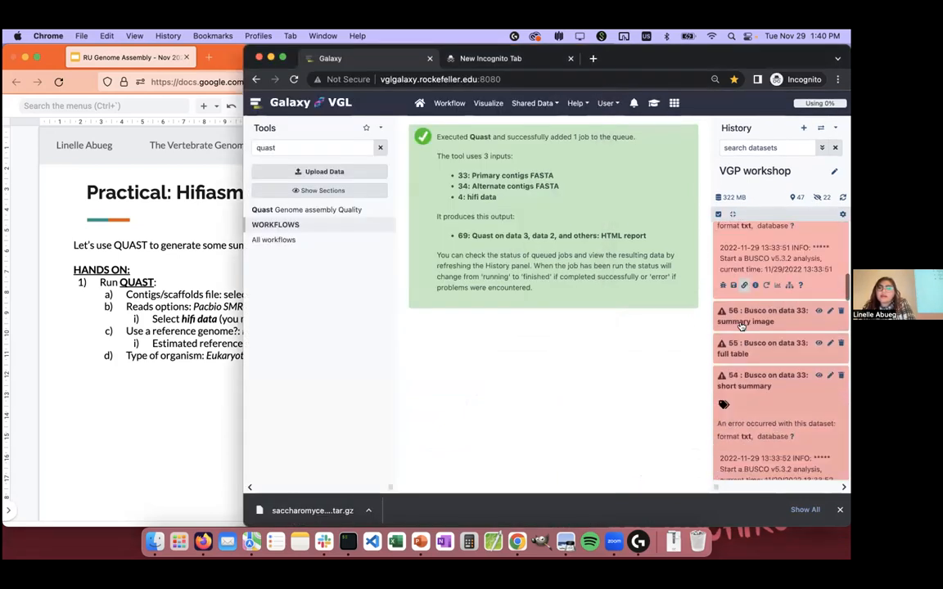
{"action": "scroll", "coordinate": [817, 286], "scroll_direction": "up", "scroll_amount": 1}
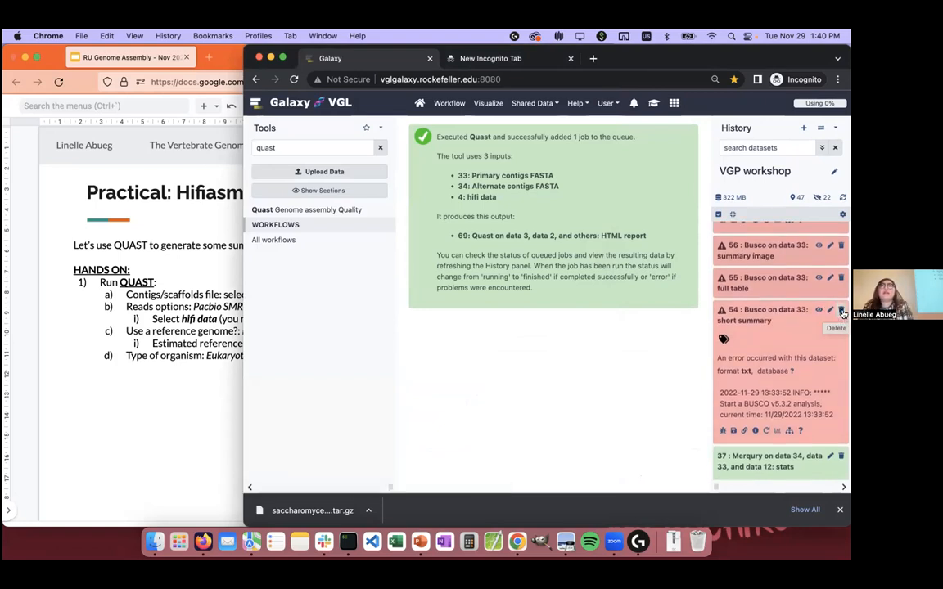
{"action": "left_click", "coordinate": [843, 312]}
{"action": "scroll", "coordinate": [847, 305], "scroll_direction": "up", "scroll_amount": 1}
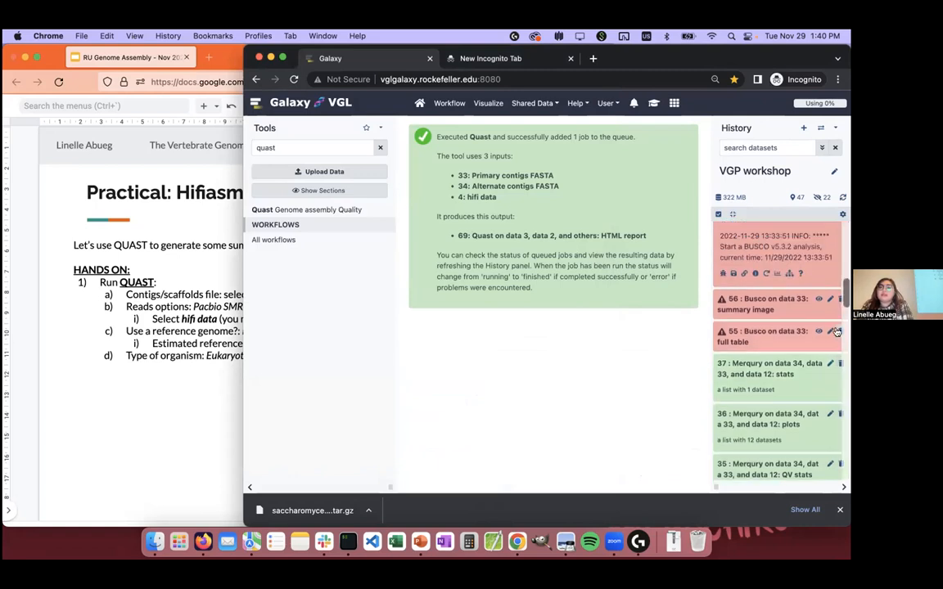
{"action": "left_click", "coordinate": [841, 331]}
{"action": "left_click", "coordinate": [842, 300]}
{"action": "scroll", "coordinate": [842, 299], "scroll_direction": "up", "scroll_amount": 1}
{"action": "scroll", "coordinate": [843, 300], "scroll_direction": "up", "scroll_amount": 3}
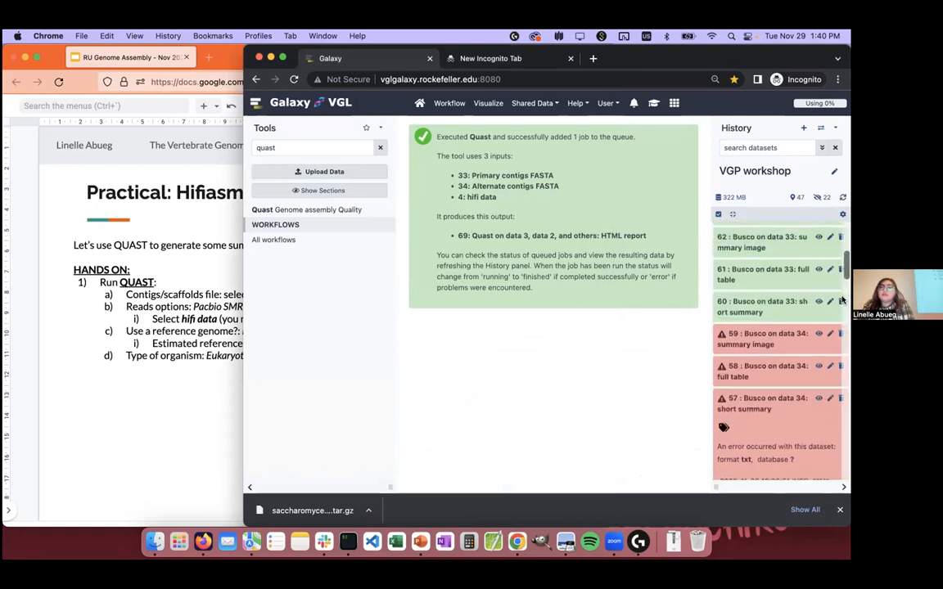
Step: Delete the failed Busco on data 34 datasets 57, 58 and 59 from the history
{"action": "left_click", "coordinate": [840, 373]}
{"action": "left_click", "coordinate": [841, 368]}
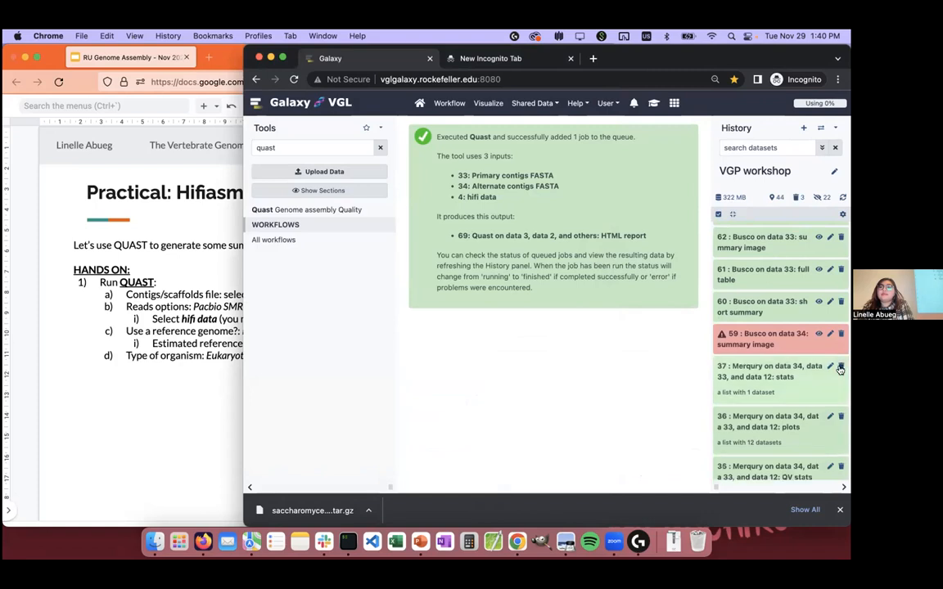
{"action": "left_click", "coordinate": [841, 334]}
{"action": "scroll", "coordinate": [771, 345], "scroll_direction": "up", "scroll_amount": 2}
{"action": "scroll", "coordinate": [771, 345], "scroll_direction": "up", "scroll_amount": 4}
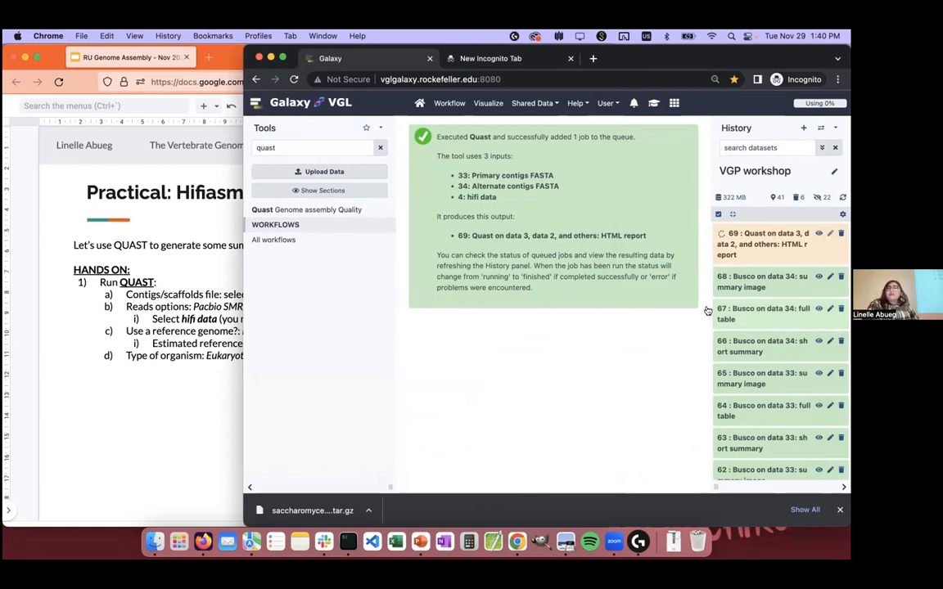
Step: Look over the remaining Busco and Merqury datasets and switch back to the QUAST practical slide in the presentation
{"action": "scroll", "coordinate": [776, 293], "scroll_direction": "down", "scroll_amount": 1}
{"action": "scroll", "coordinate": [776, 292], "scroll_direction": "down", "scroll_amount": 2}
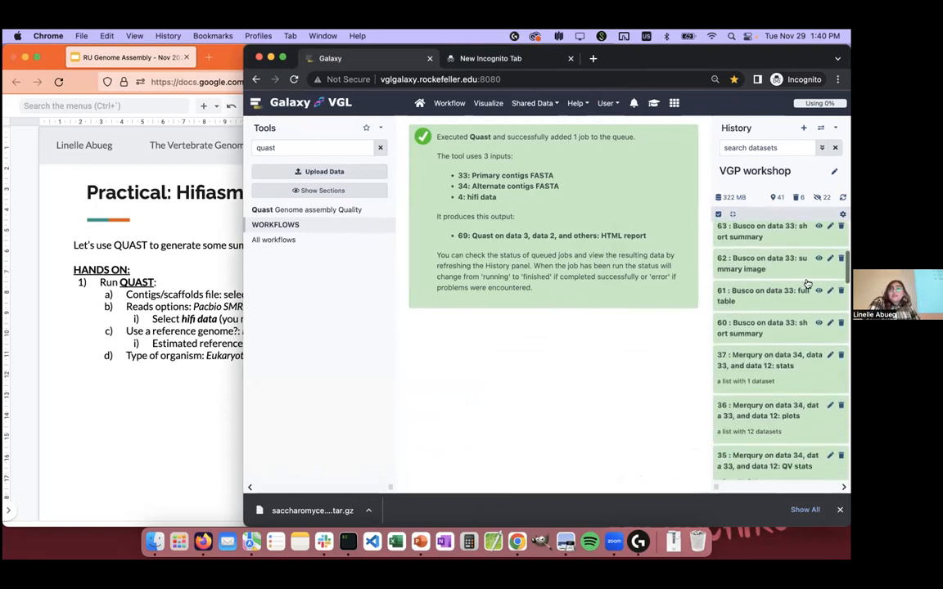
{"action": "left_click", "coordinate": [167, 394]}
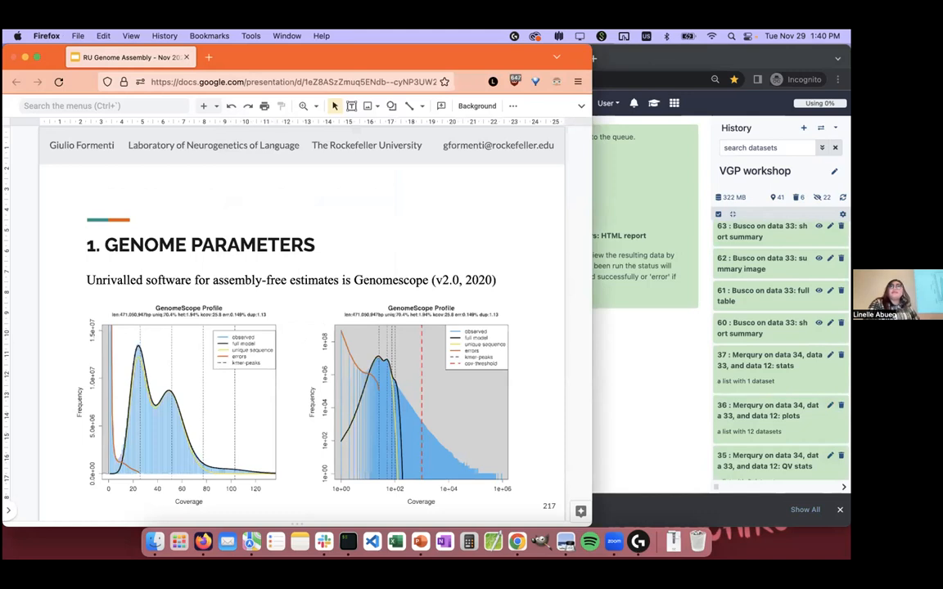
{"action": "key", "text": "Down"}
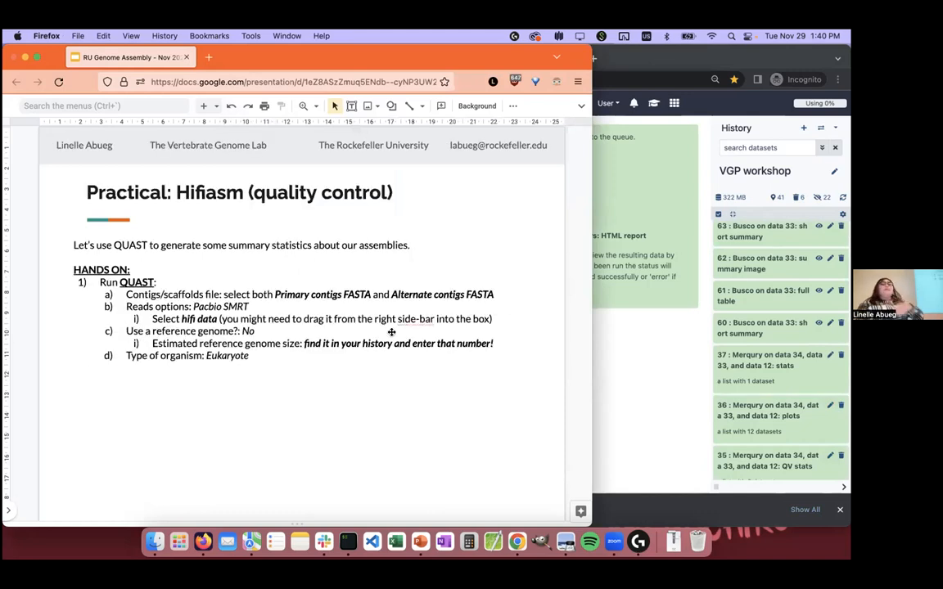
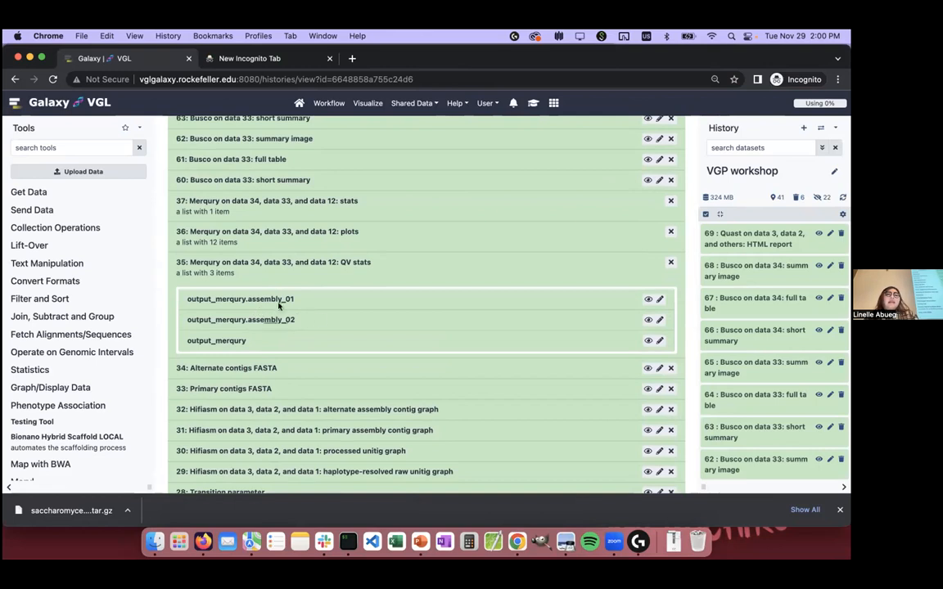
Step: Expand the output_merqury dataset in the Merqury QV stats collection and examine the quality values for each assembly
{"action": "left_click", "coordinate": [292, 300]}
{"action": "left_click", "coordinate": [293, 300]}
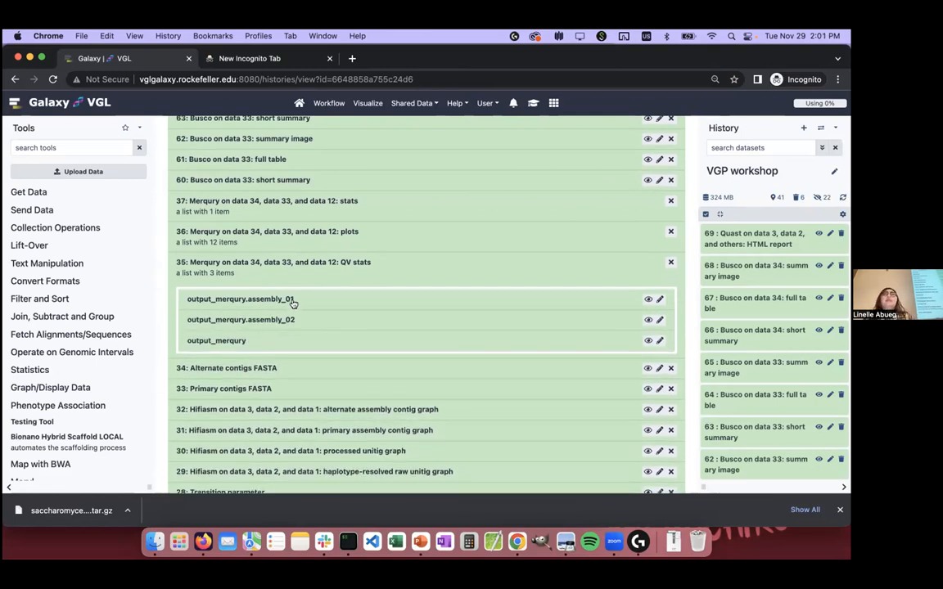
{"action": "left_click", "coordinate": [245, 341]}
{"action": "scroll", "coordinate": [248, 341], "scroll_direction": "down", "scroll_amount": 1}
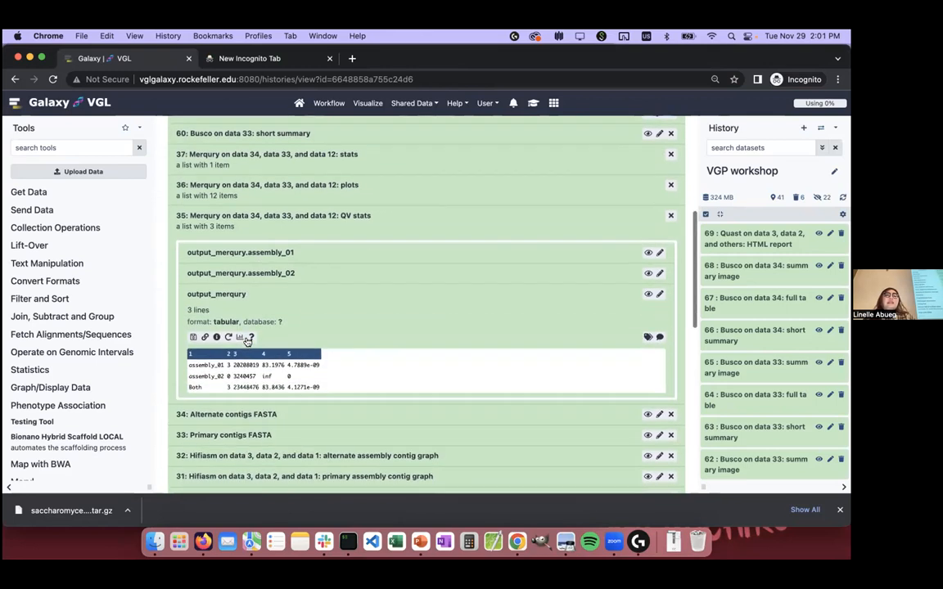
{"action": "scroll", "coordinate": [328, 312], "scroll_direction": "up", "scroll_amount": 1}
{"action": "scroll", "coordinate": [330, 314], "scroll_direction": "down", "scroll_amount": 1}
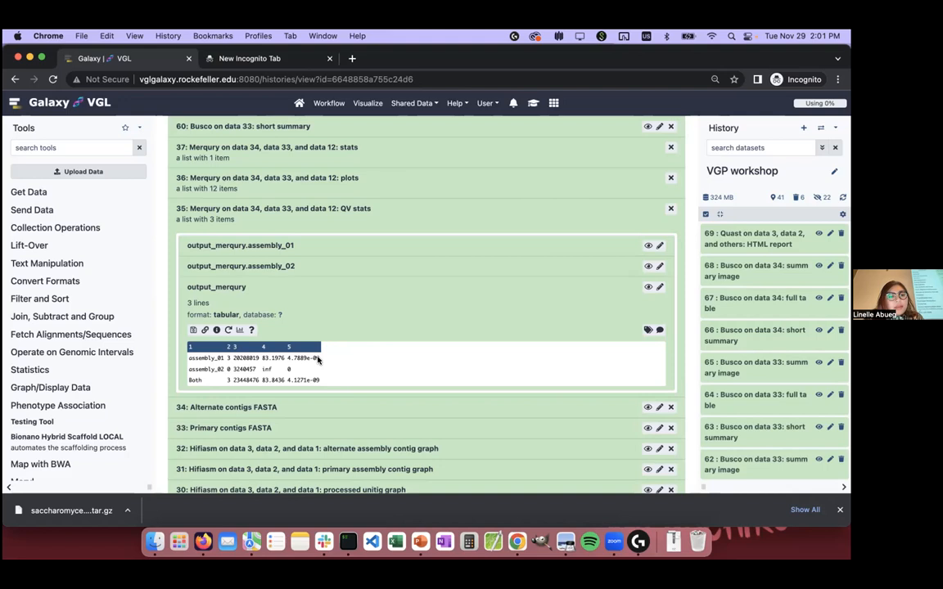
{"action": "left_click_drag", "start_coordinate": [263, 359], "coordinate": [277, 358]}
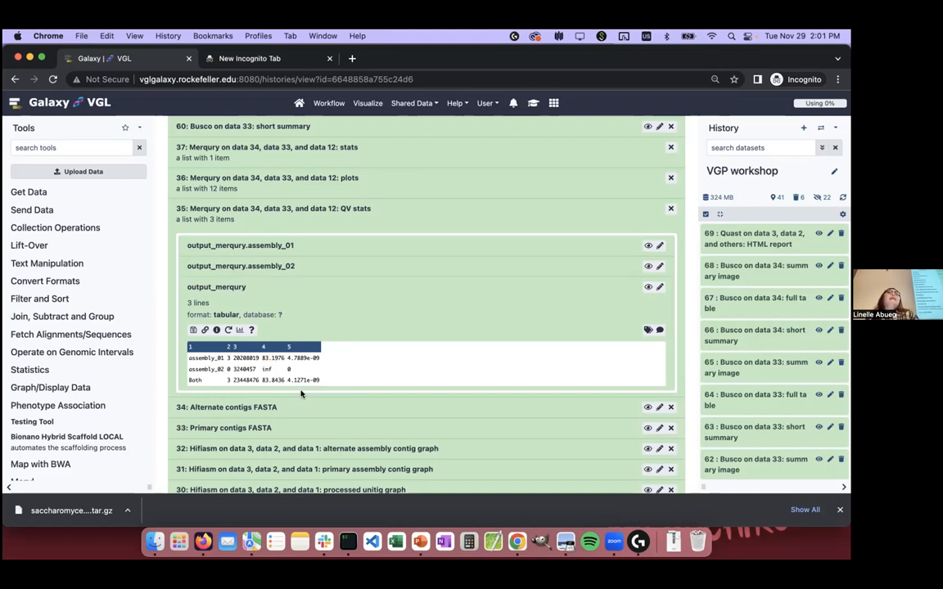
Step: Reopen the Merqury QV stats collection, recheck its output_merqury table and collapse the collection
{"action": "scroll", "coordinate": [301, 394], "scroll_direction": "up", "scroll_amount": 1}
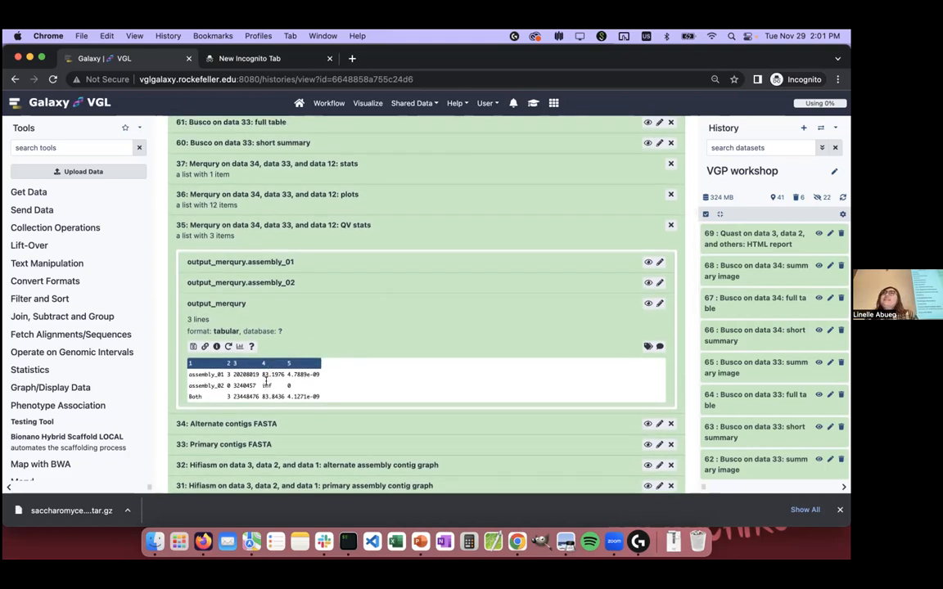
{"action": "left_click", "coordinate": [377, 232]}
{"action": "left_click", "coordinate": [376, 232]}
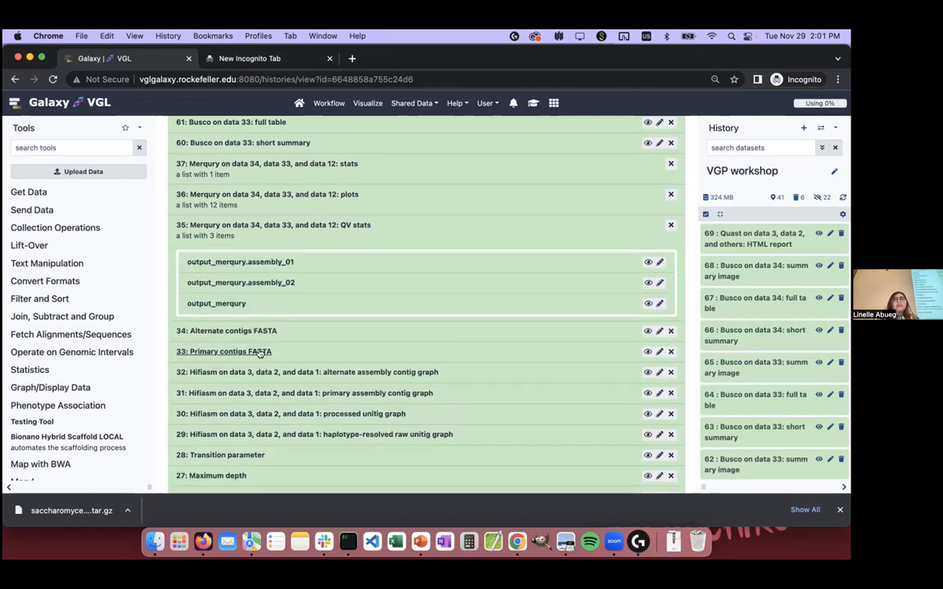
{"action": "left_click", "coordinate": [276, 304]}
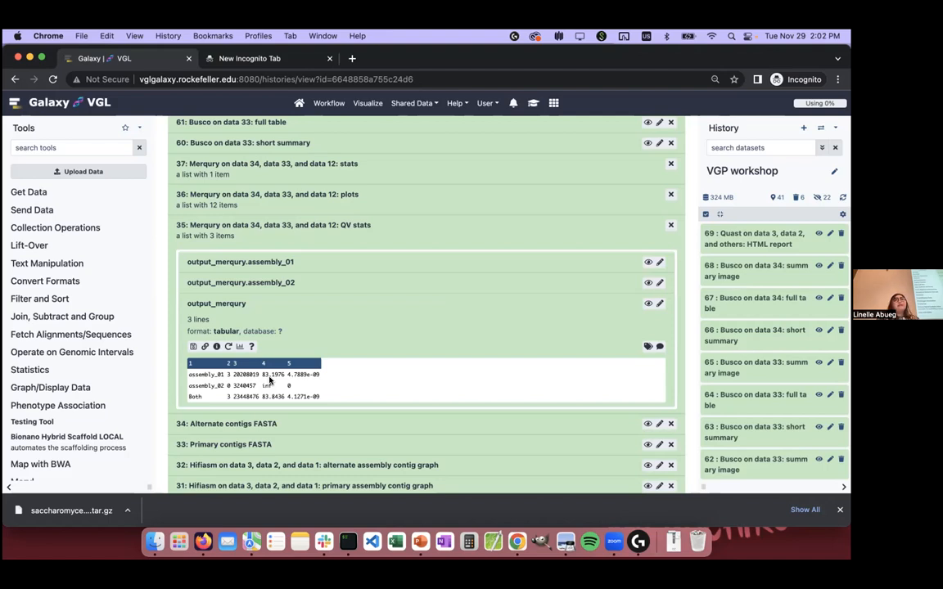
{"action": "left_click", "coordinate": [360, 225]}
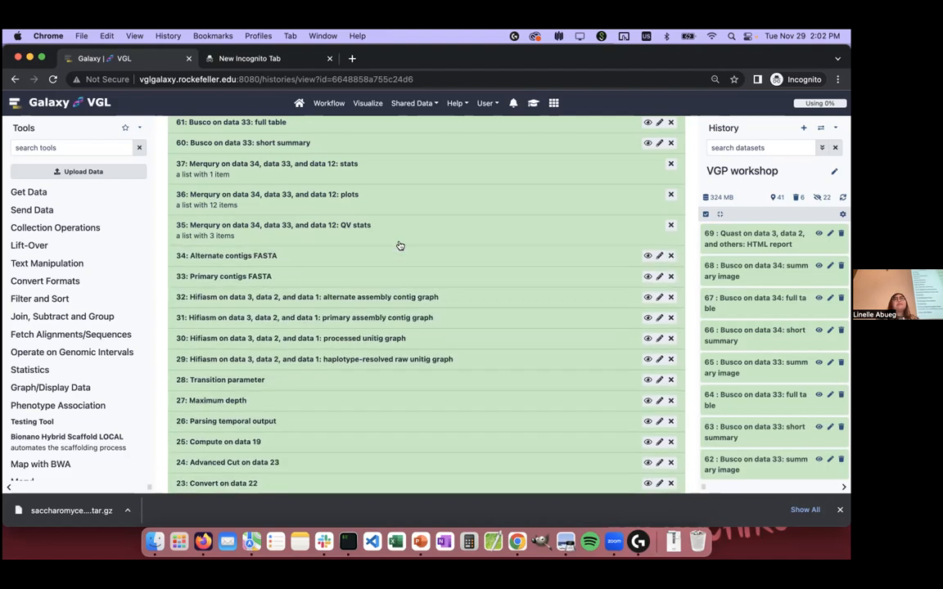
Step: Expand the Merqury plots collection and view the output_merqury.spectra-cn.fl plot in a separate tab
{"action": "scroll", "coordinate": [400, 246], "scroll_direction": "up", "scroll_amount": 1}
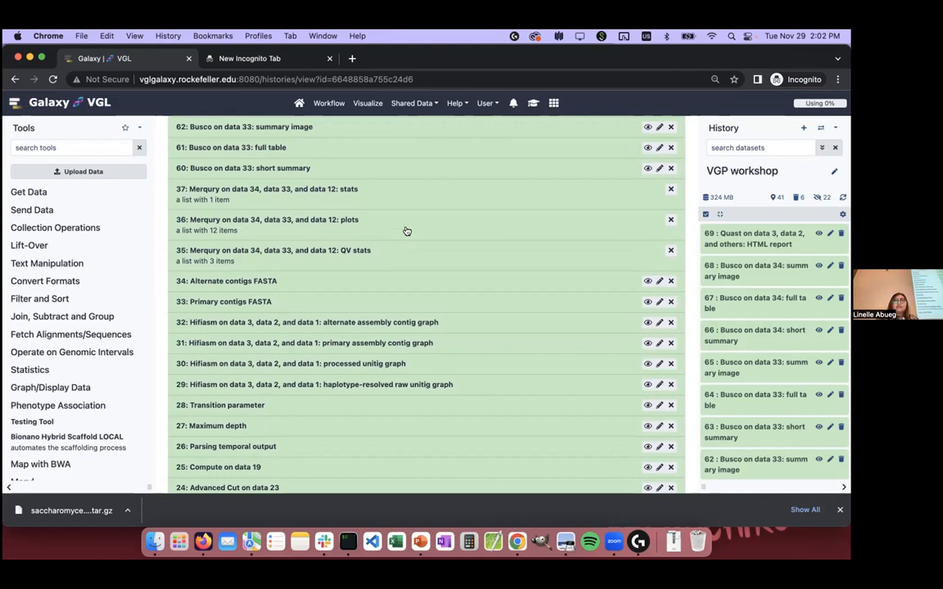
{"action": "left_click", "coordinate": [404, 231]}
{"action": "left_click", "coordinate": [405, 231]}
{"action": "left_click", "coordinate": [406, 232]}
{"action": "scroll", "coordinate": [407, 233], "scroll_direction": "down", "scroll_amount": 2}
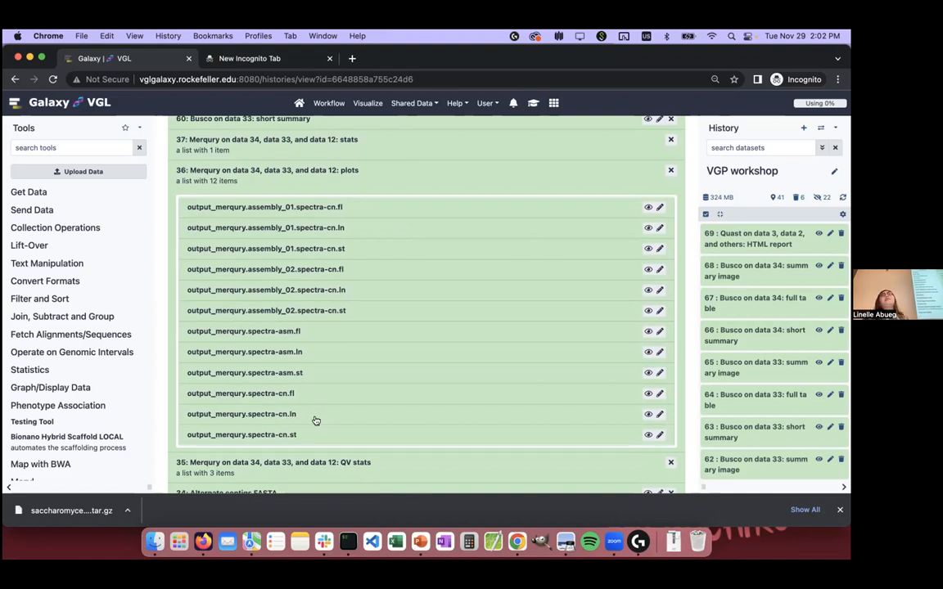
{"action": "scroll", "coordinate": [316, 420], "scroll_direction": "down", "scroll_amount": 1}
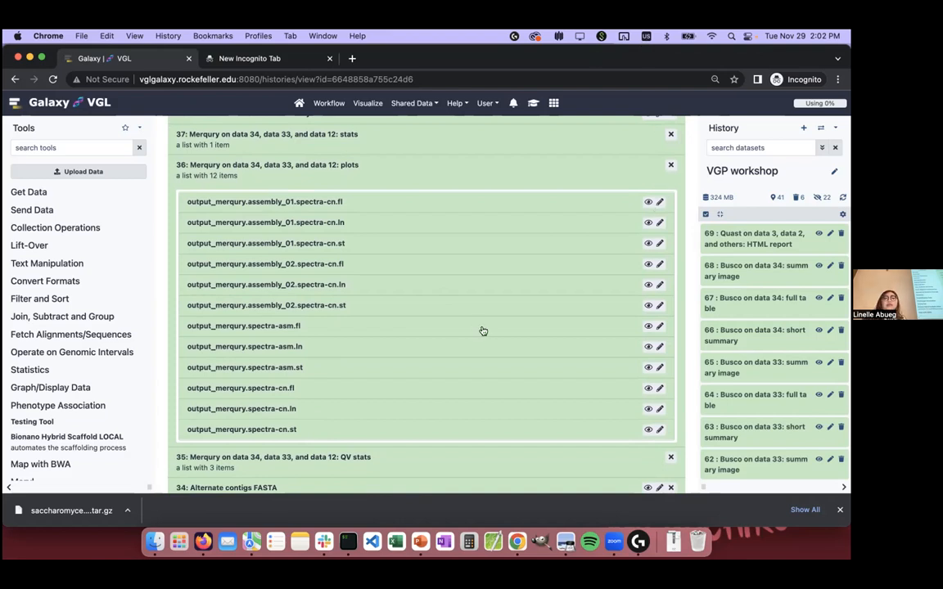
{"action": "scroll", "coordinate": [585, 423], "scroll_direction": "down", "scroll_amount": 2}
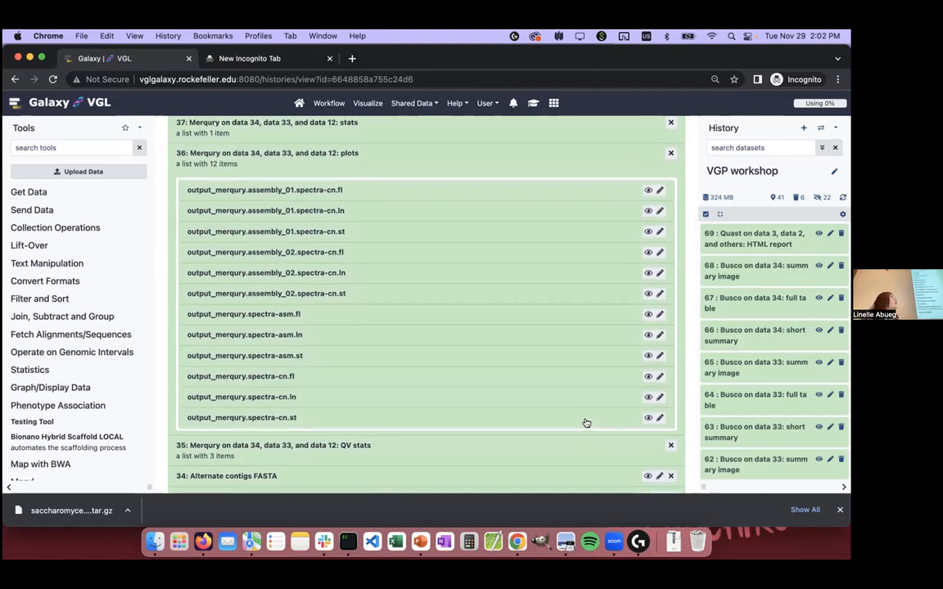
{"action": "left_click", "coordinate": [647, 376], "text": "super"}
{"action": "left_click", "coordinate": [245, 58]}
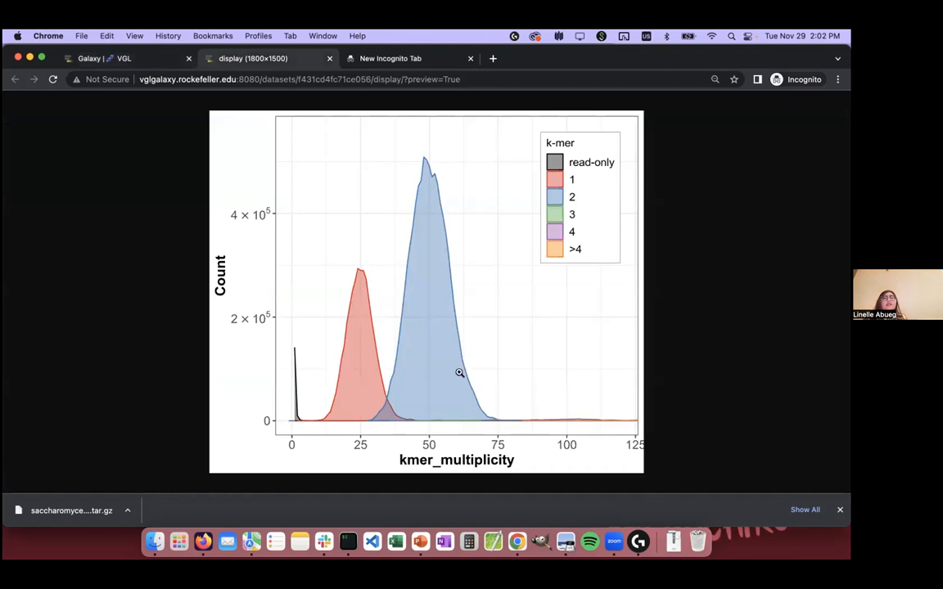
Step: View the output_merqury.spectra-asm.fl plot from the Merqury plots collection, and close both plot tabs
{"action": "left_click", "coordinate": [148, 59]}
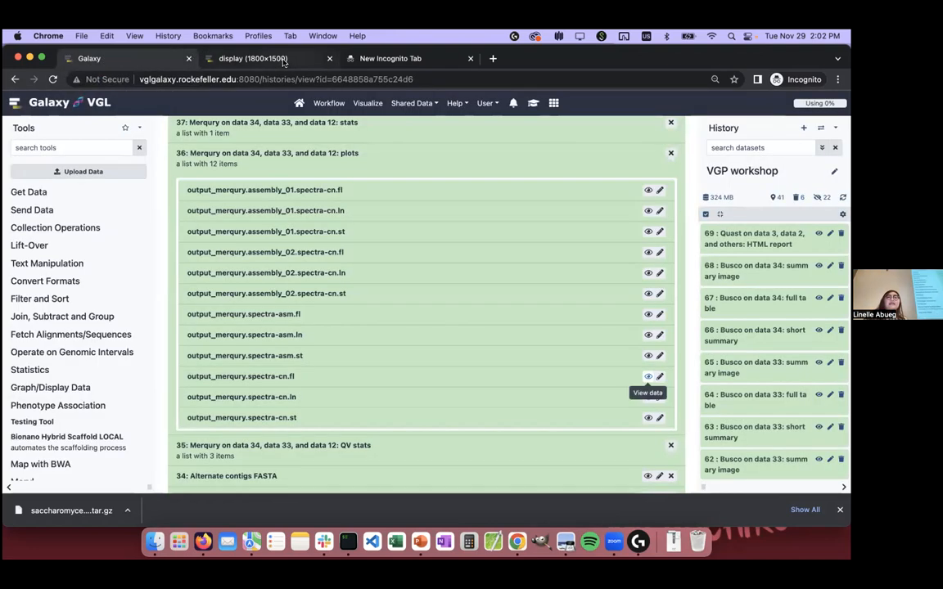
{"action": "left_click", "coordinate": [647, 316], "text": "super"}
{"action": "left_click", "coordinate": [408, 60]}
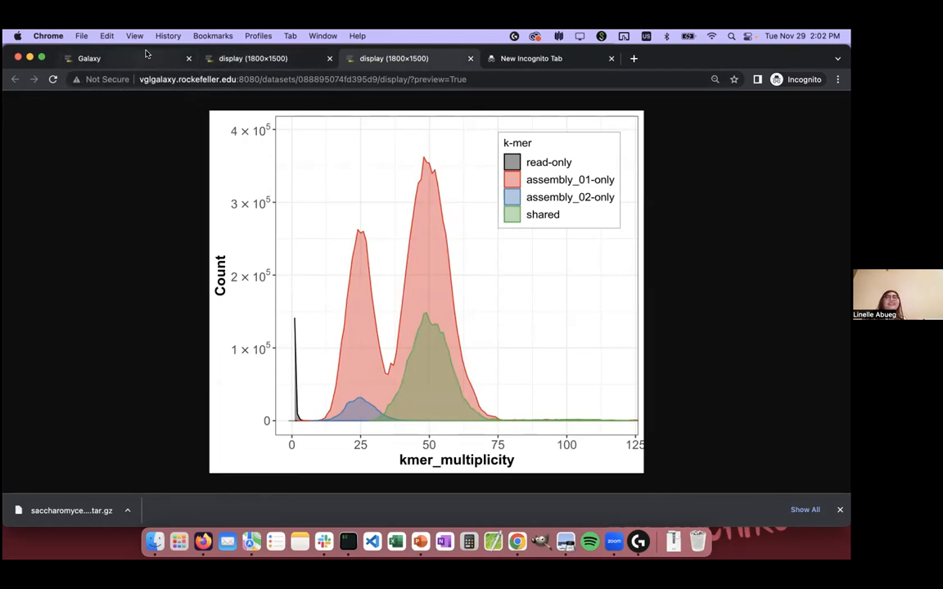
{"action": "key", "text": "super+w"}
{"action": "middle_click", "coordinate": [231, 58]}
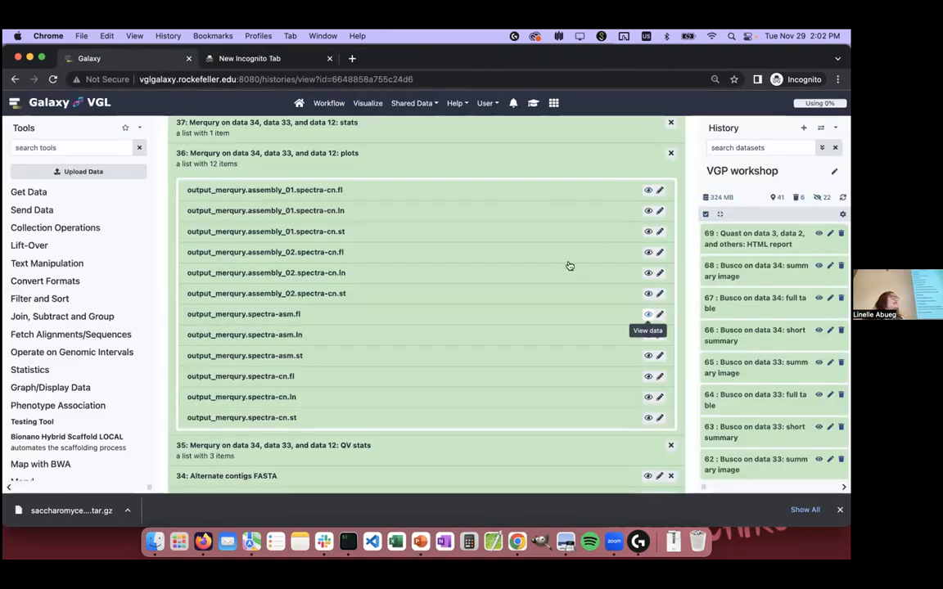
Step: Collapse the Merqury plots collection and view dataset 62, the Busco on data 33 summary image, without the downloads bar
{"action": "scroll", "coordinate": [568, 265], "scroll_direction": "up", "scroll_amount": 2}
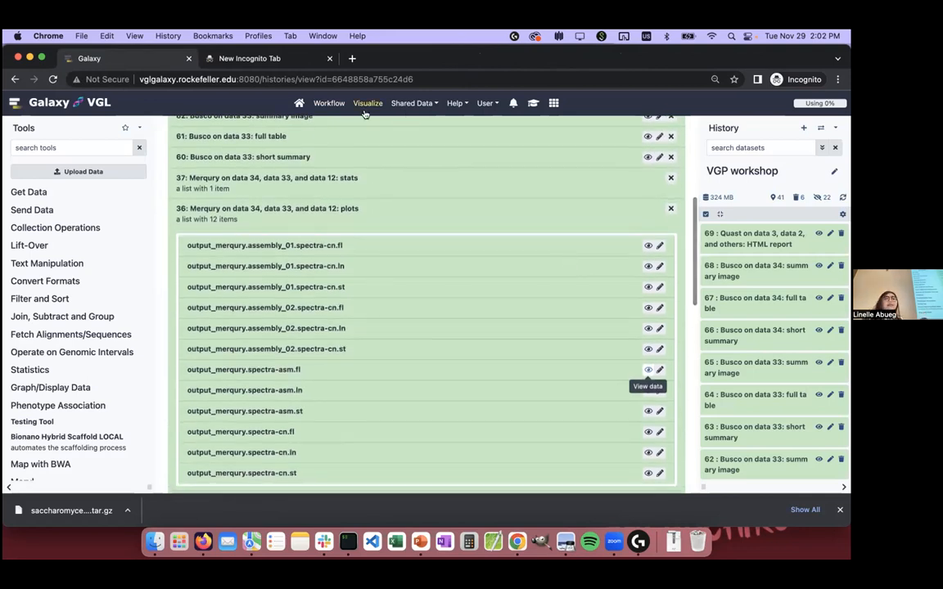
{"action": "left_click", "coordinate": [362, 213]}
{"action": "scroll", "coordinate": [362, 215], "scroll_direction": "up", "scroll_amount": 2}
{"action": "scroll", "coordinate": [362, 215], "scroll_direction": "up", "scroll_amount": 3}
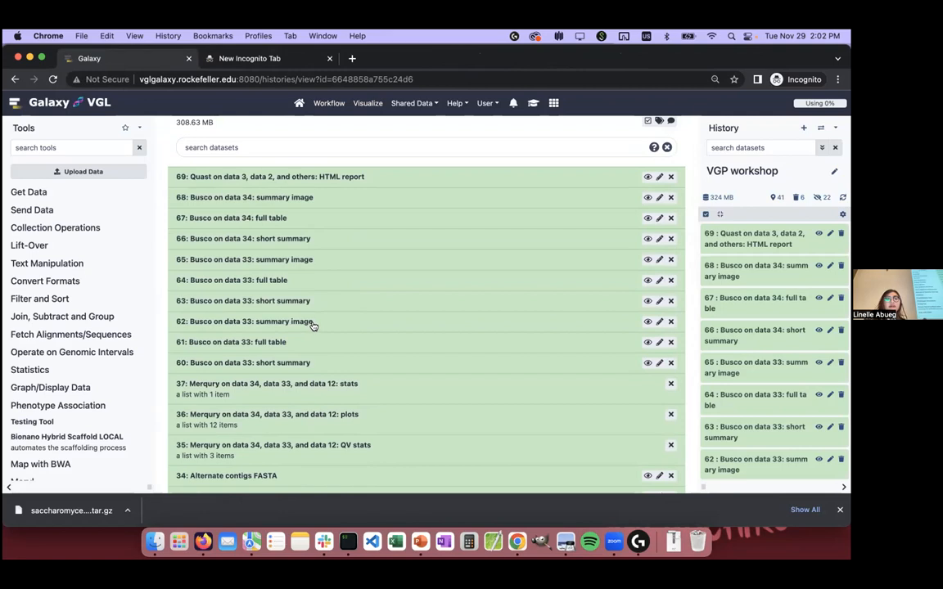
{"action": "left_click", "coordinate": [648, 321]}
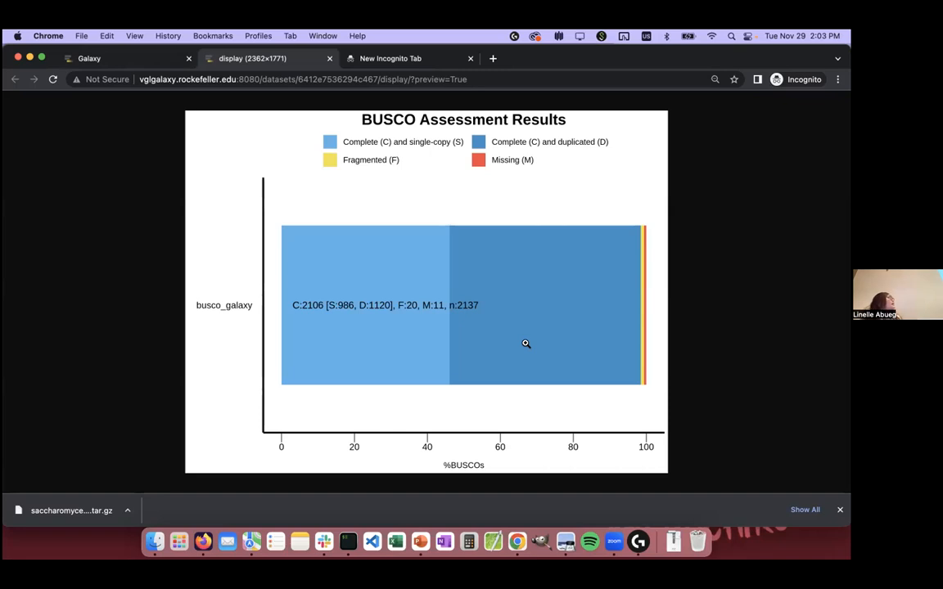
{"action": "left_click", "coordinate": [840, 511]}
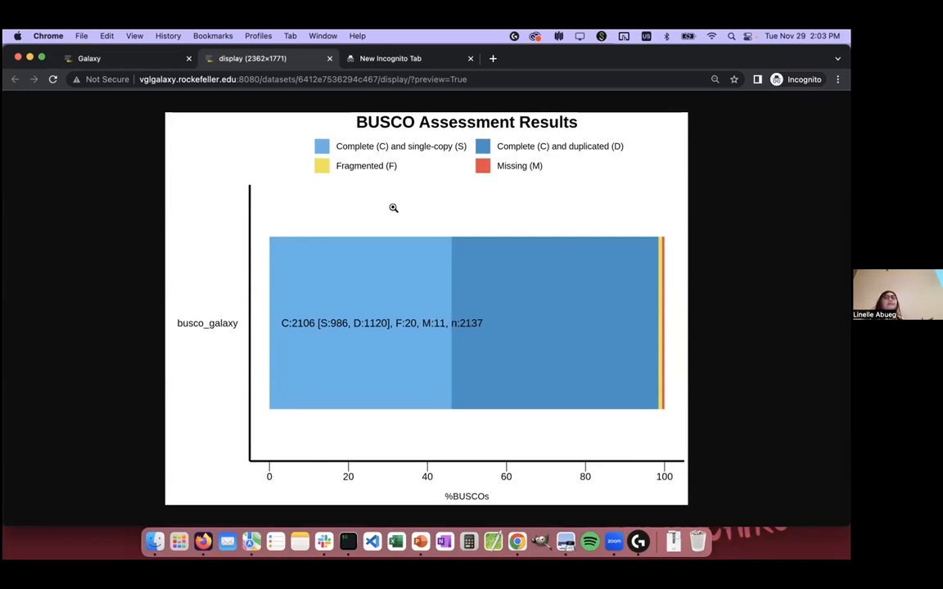
Step: View dataset 68, the Busco on data 34 summary image, and close both BUSCO image tabs
{"action": "left_click", "coordinate": [104, 59]}
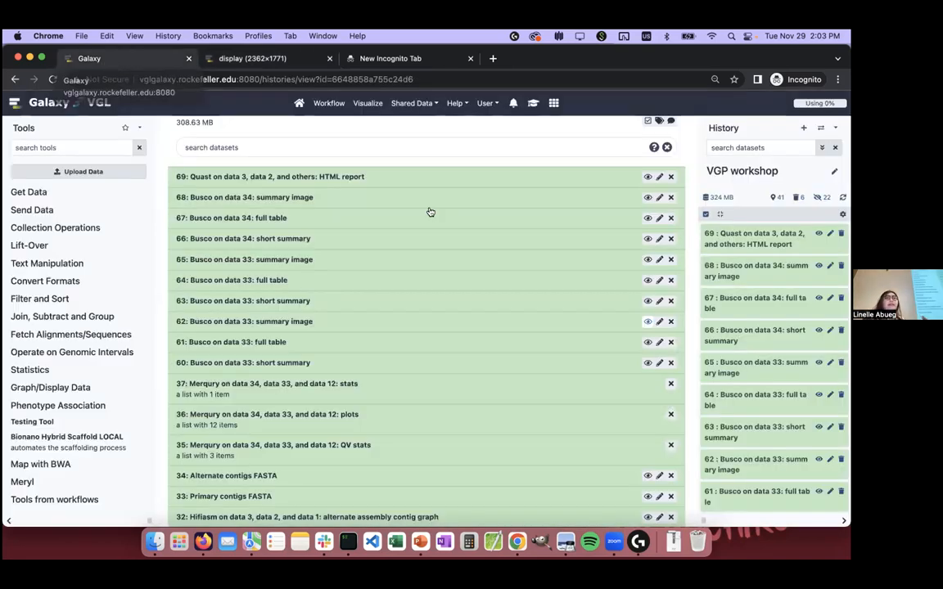
{"action": "left_click", "coordinate": [647, 197], "text": "super"}
{"action": "left_click", "coordinate": [406, 61]}
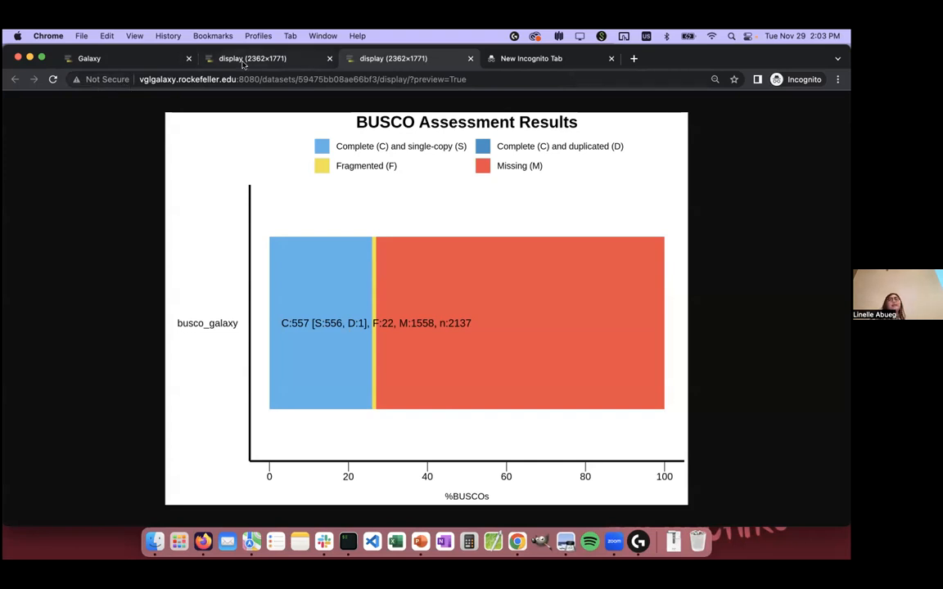
{"action": "left_click", "coordinate": [141, 58]}
{"action": "middle_click", "coordinate": [252, 58]}
{"action": "middle_click", "coordinate": [252, 58]}
Step: Open the Quast HTML report, dataset 69, in a separate tab and examine the primary and alternate contig statistics
{"action": "middle_click", "coordinate": [648, 178]}
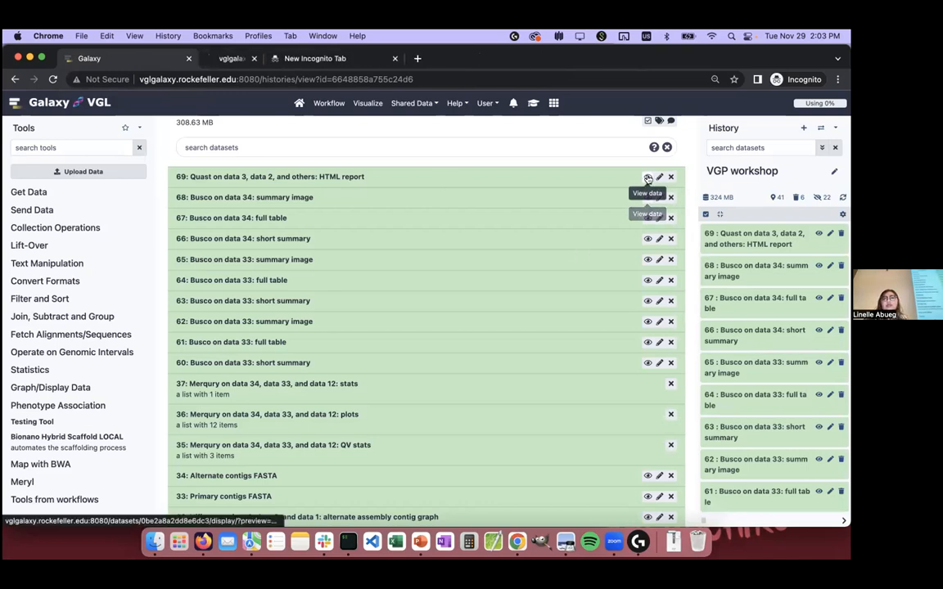
{"action": "key", "text": "ctrl+Tab"}
{"action": "scroll", "coordinate": [405, 232], "scroll_direction": "down", "scroll_amount": 1}
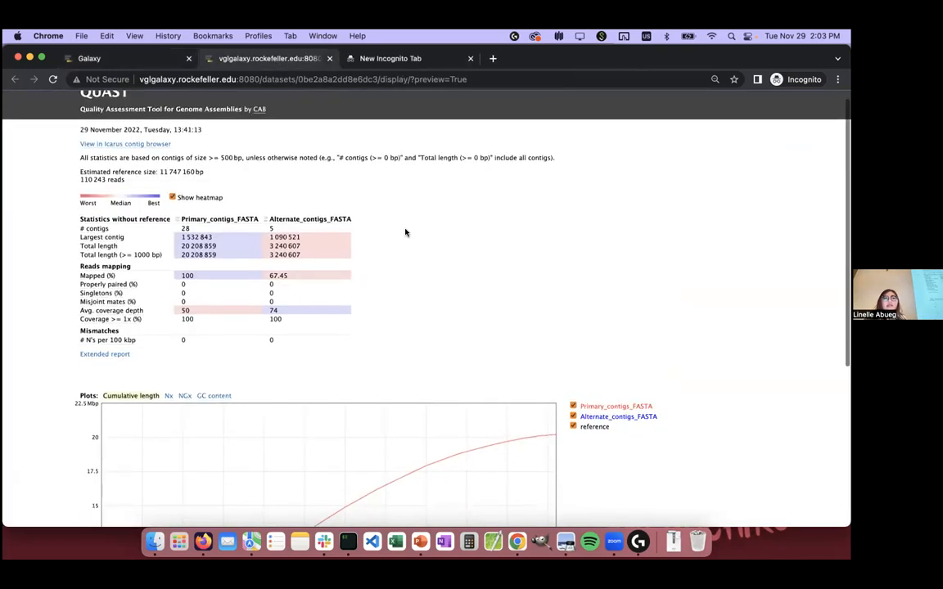
{"action": "scroll", "coordinate": [404, 232], "scroll_direction": "down", "scroll_amount": 3}
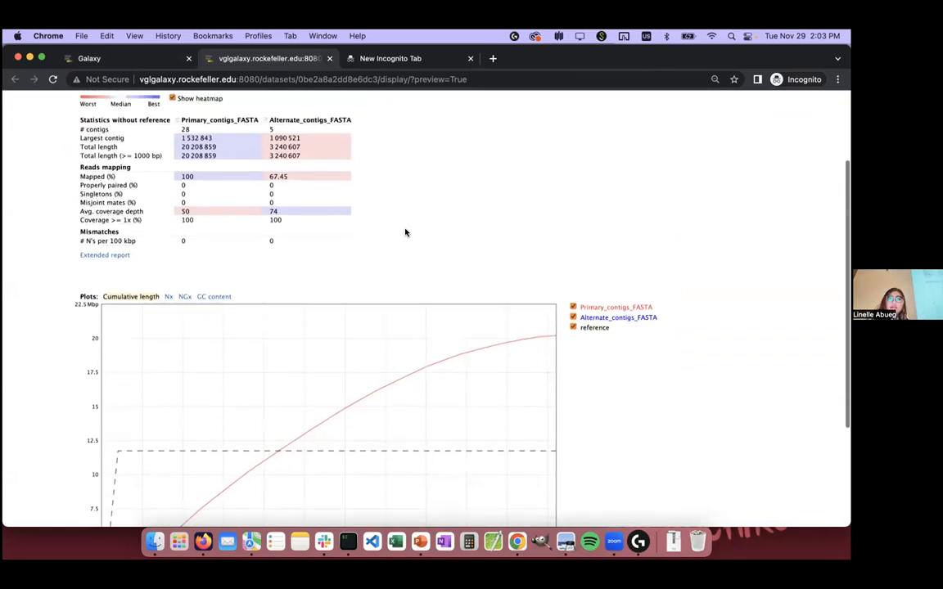
{"action": "scroll", "coordinate": [404, 233], "scroll_direction": "up", "scroll_amount": 3}
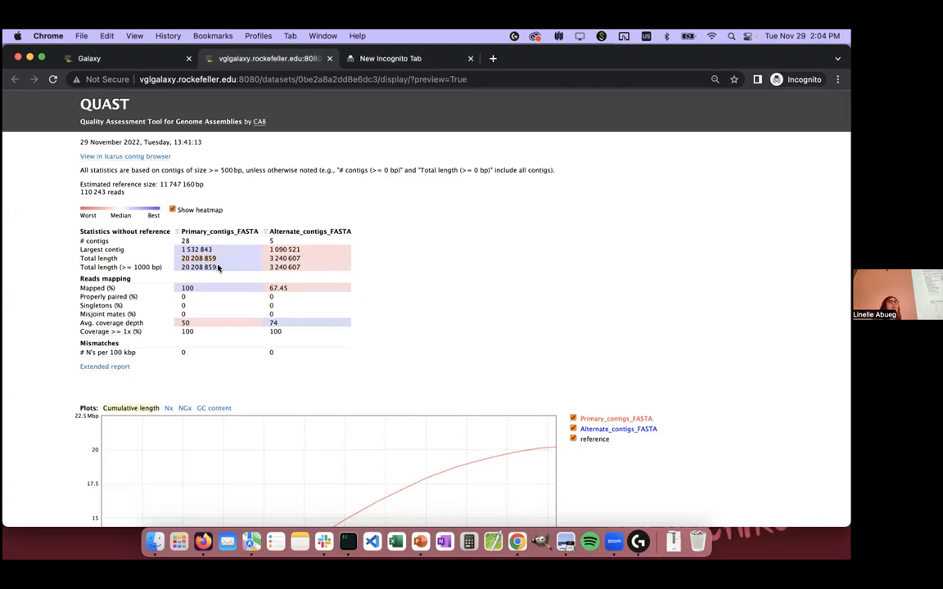
{"action": "scroll", "coordinate": [232, 261], "scroll_direction": "down", "scroll_amount": 3}
{"action": "scroll", "coordinate": [231, 261], "scroll_direction": "up", "scroll_amount": 1}
{"action": "scroll", "coordinate": [231, 261], "scroll_direction": "down", "scroll_amount": 5}
{"action": "scroll", "coordinate": [232, 261], "scroll_direction": "up", "scroll_amount": 8}
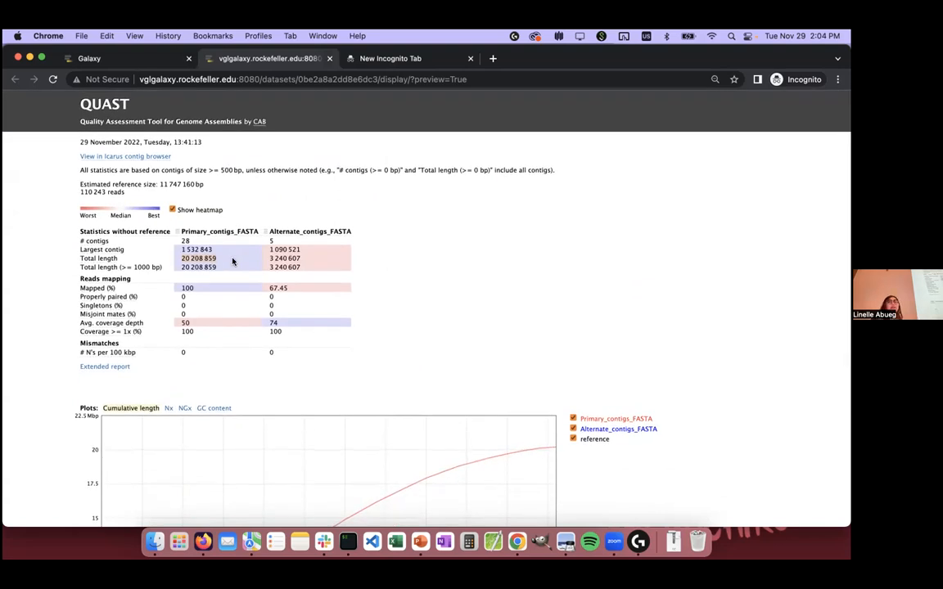
Step: Switch to the RU Genome Assembly - Nov 2022 presentation in Google Slides and start its slideshow from the assembly evaluation slide
{"action": "key", "text": "ctrl+Up"}
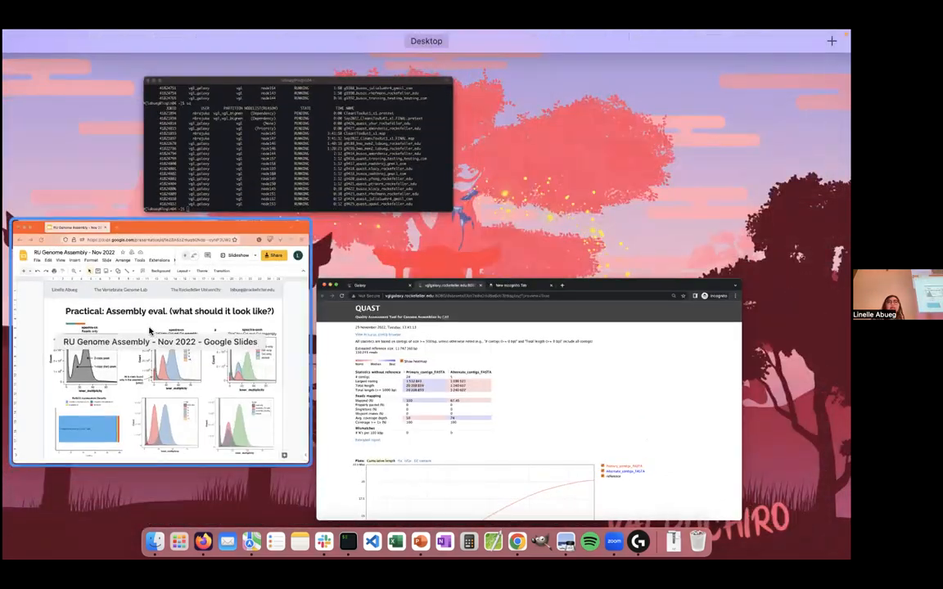
{"action": "left_click", "coordinate": [150, 330]}
{"action": "key", "text": "ctrl+Up"}
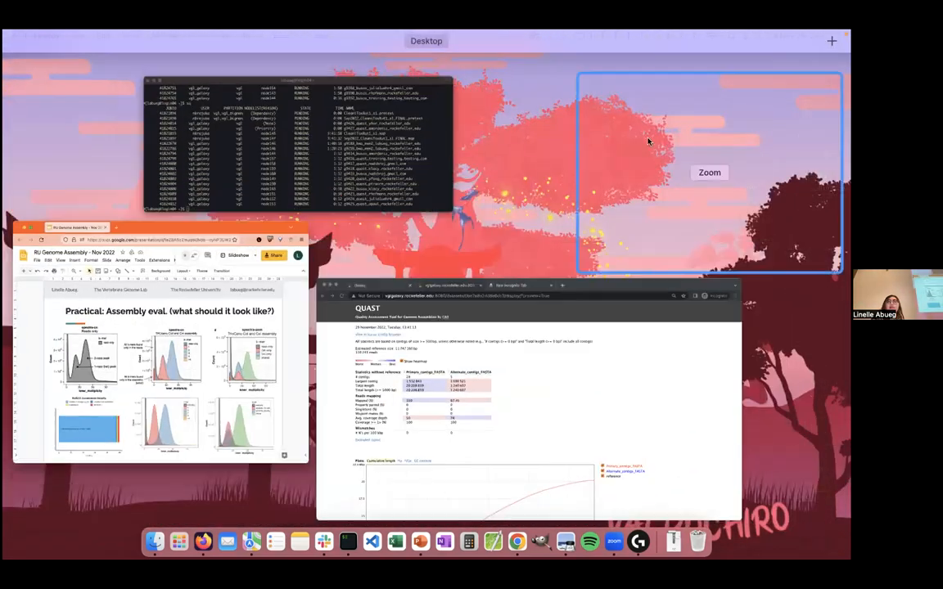
{"action": "left_click", "coordinate": [656, 136]}
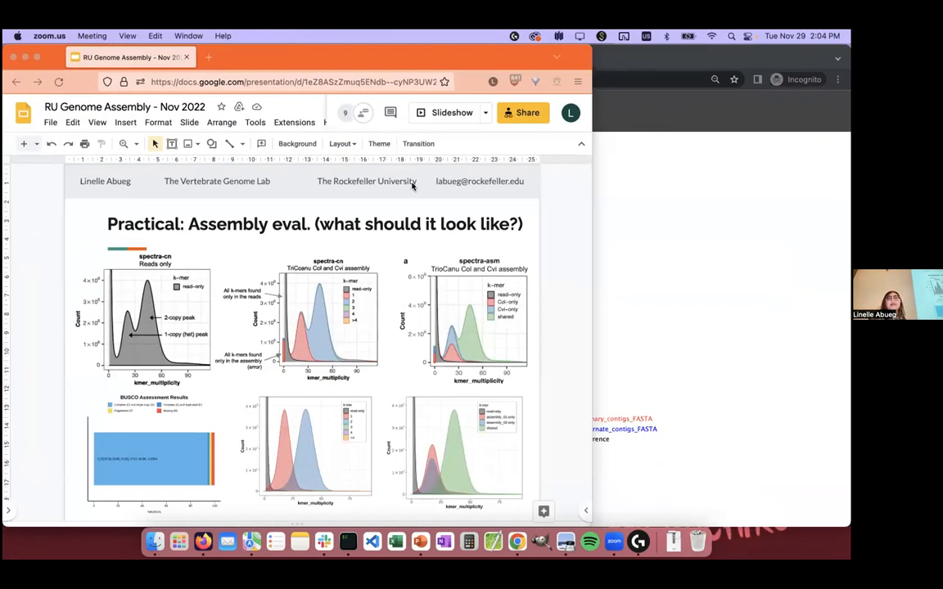
{"action": "left_click", "coordinate": [44, 238]}
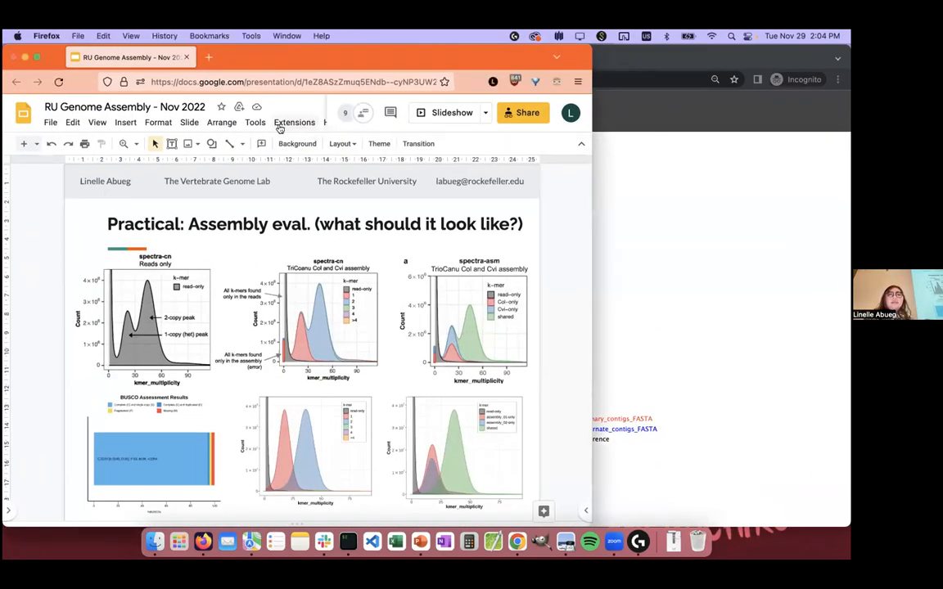
{"action": "left_click", "coordinate": [448, 109]}
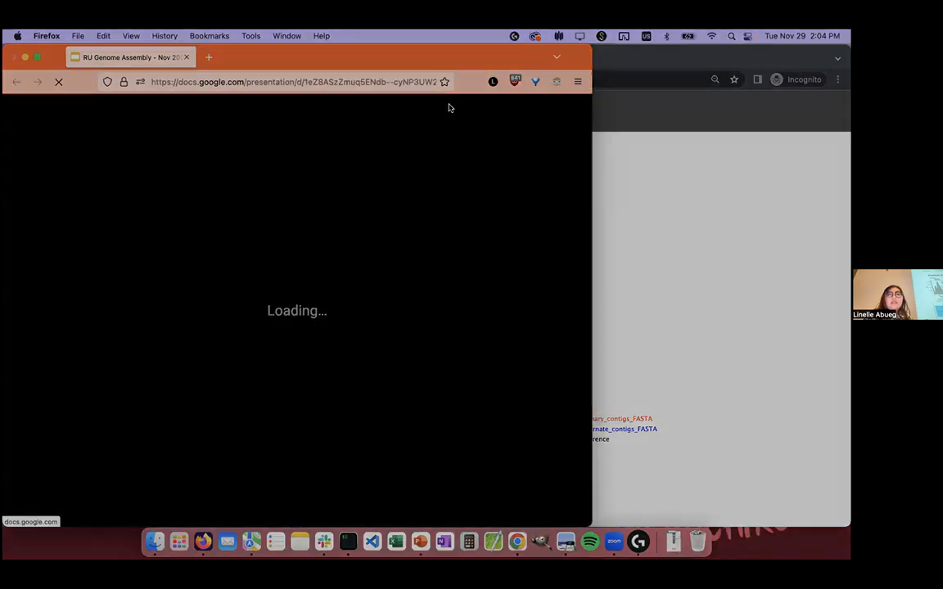
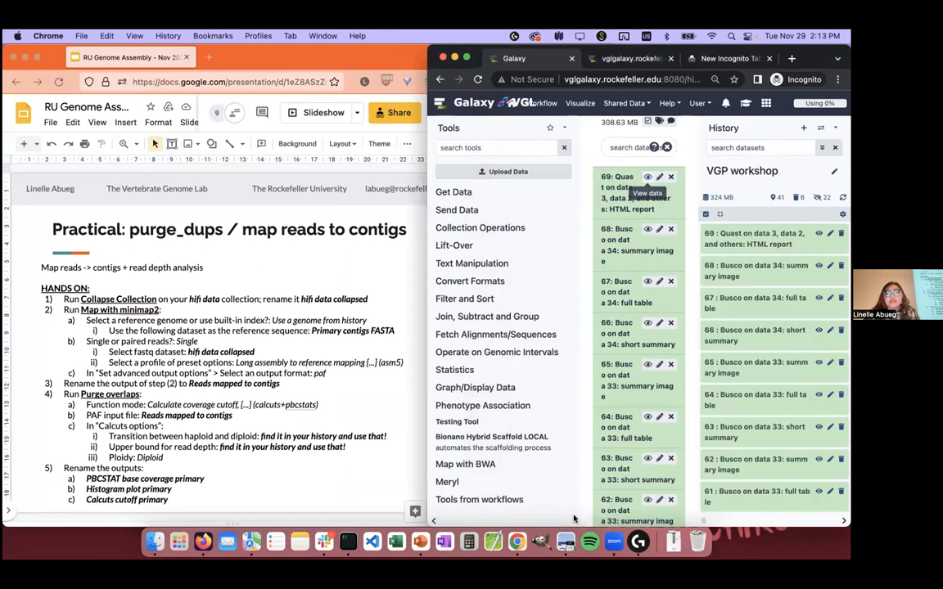
Step: Search the Galaxy tools for "collapse collection" and "collapse", and clear the search
{"action": "left_click", "coordinate": [460, 149]}
{"action": "type", "text": "collapse collection"}
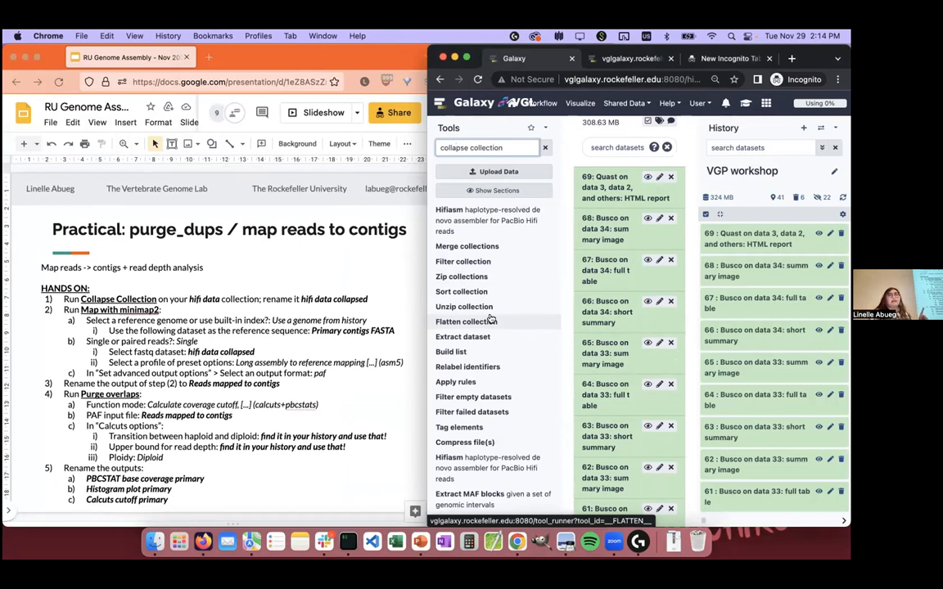
{"action": "key", "text": "BackSpace"}
{"action": "key", "text": "BackSpace"}
{"action": "key", "text": "BackSpace"}
{"action": "key", "text": "BackSpace"}
{"action": "key", "text": "BackSpace"}
{"action": "key", "text": "BackSpace"}
{"action": "key", "text": "BackSpace"}
{"action": "key", "text": "BackSpace"}
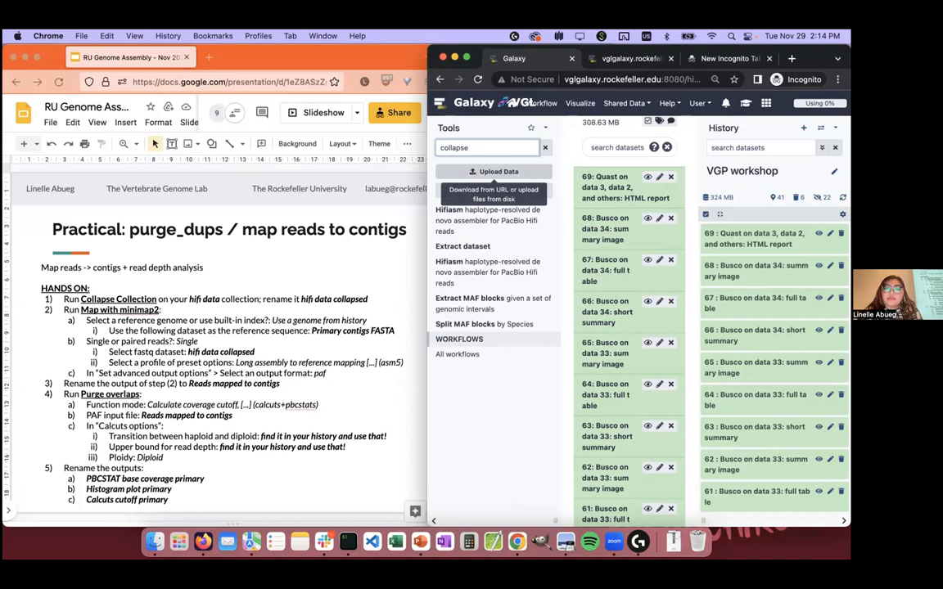
{"action": "key", "text": "BackSpace"}
{"action": "key", "text": "BackSpace"}
{"action": "key", "text": "BackSpace"}
{"action": "key", "text": "BackSpace"}
{"action": "key", "text": "BackSpace"}
{"action": "key", "text": "BackSpace"}
{"action": "key", "text": "BackSpace"}
{"action": "key", "text": "BackSpace"}
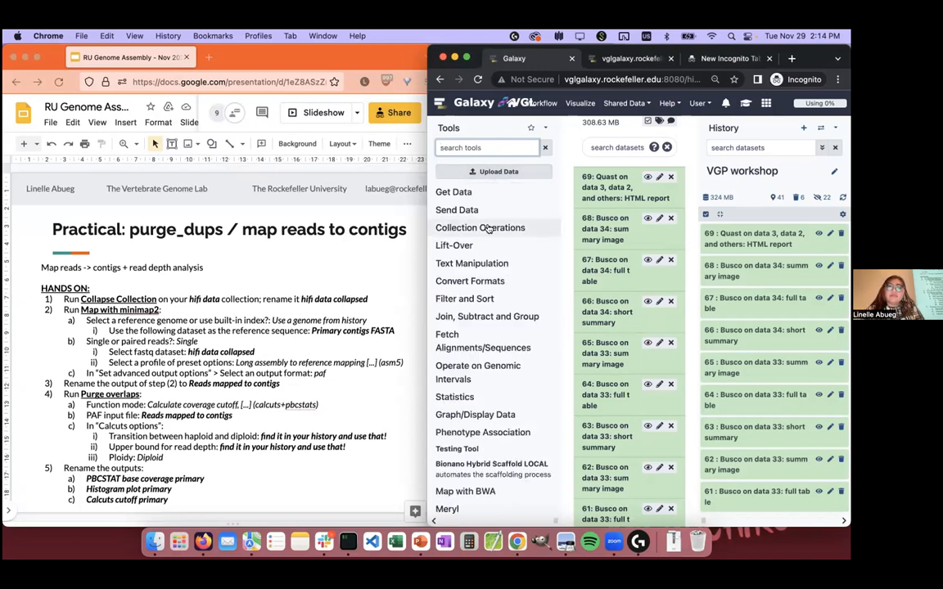
Step: Look for the Collapse Collection tool among the Collection Operations and other tool sections, and search the tools again for "collapse"
{"action": "left_click", "coordinate": [489, 230]}
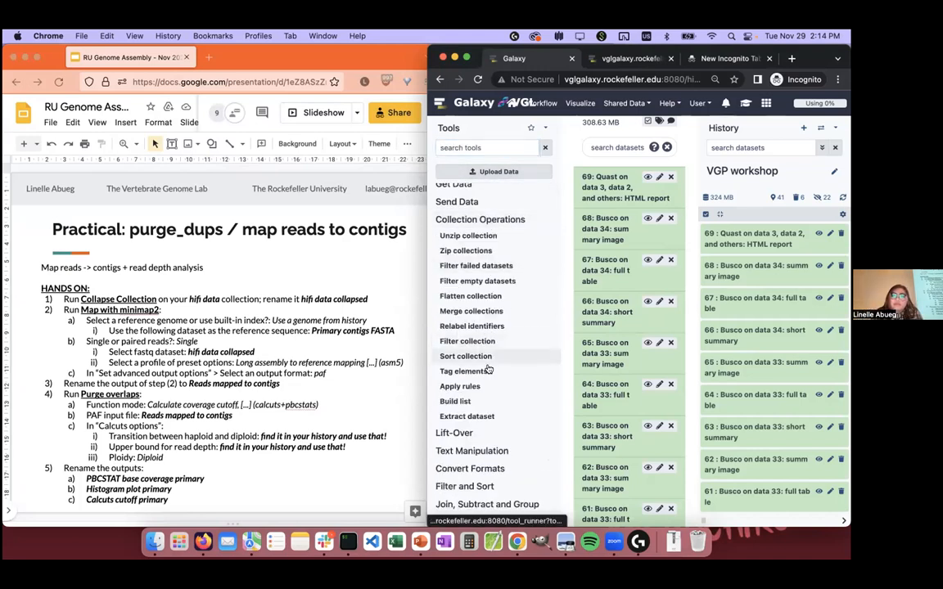
{"action": "scroll", "coordinate": [487, 372], "scroll_direction": "down", "scroll_amount": 10}
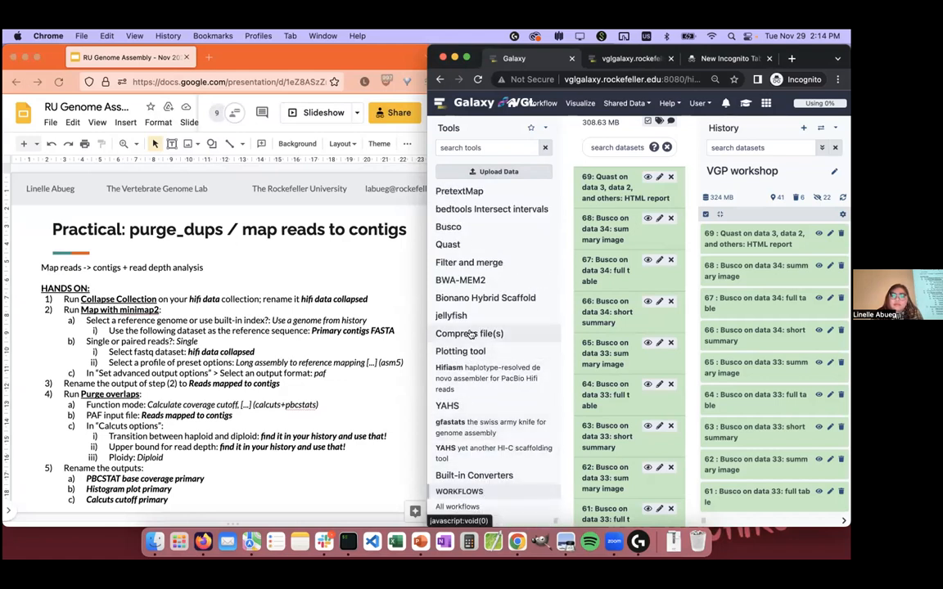
{"action": "scroll", "coordinate": [471, 334], "scroll_direction": "up", "scroll_amount": 1}
{"action": "left_click", "coordinate": [487, 147]}
{"action": "type", "text": "collapse"}
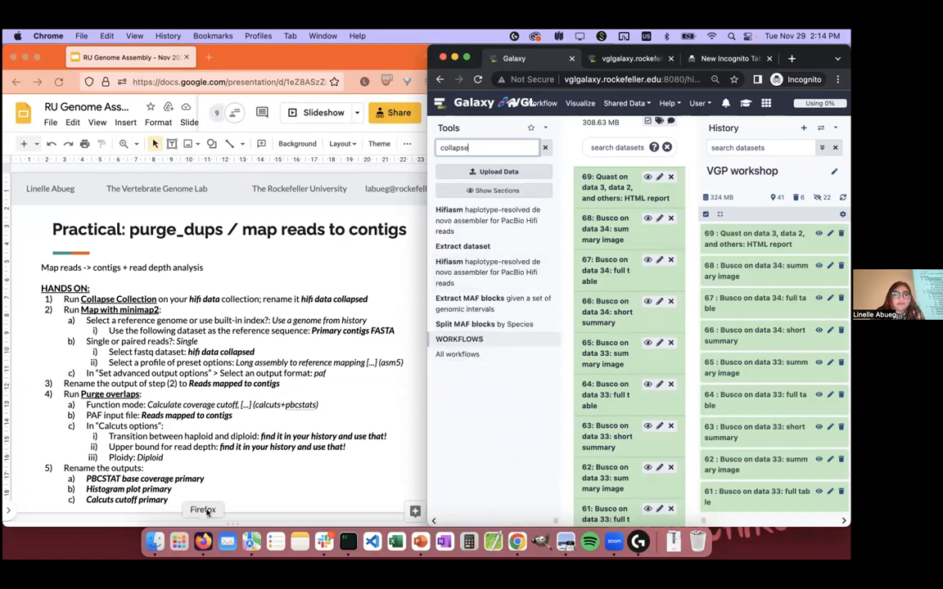
Step: Switch to Firefox, open the VGL Galaxy instance in a new tab and go to its admin page for installing and uninstalling tools
{"action": "left_click", "coordinate": [203, 542]}
{"action": "key", "text": "super+t"}
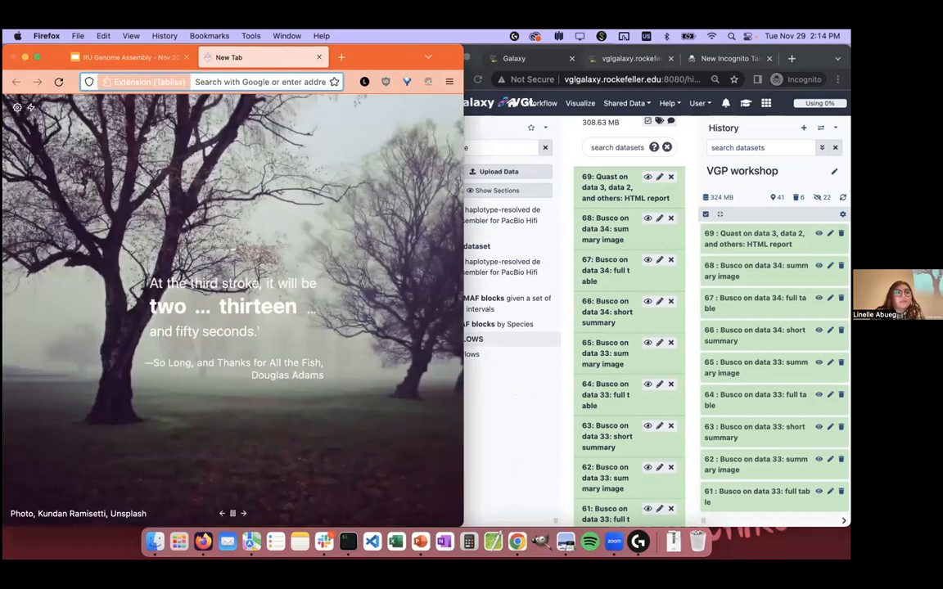
{"action": "type", "text": "vglgalaxy.rockefeller.edu:8080"}
{"action": "key", "text": "Return"}
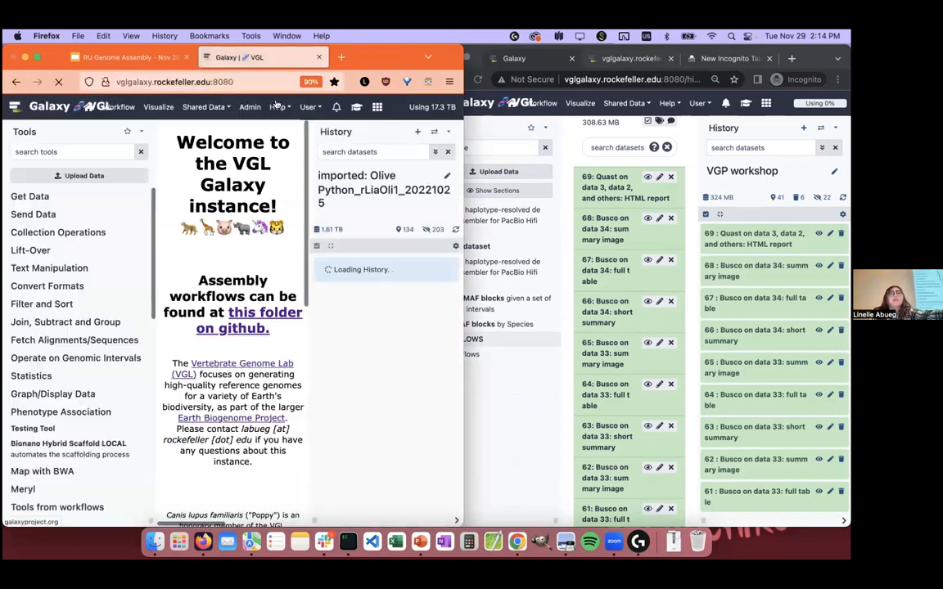
{"action": "left_click", "coordinate": [251, 106]}
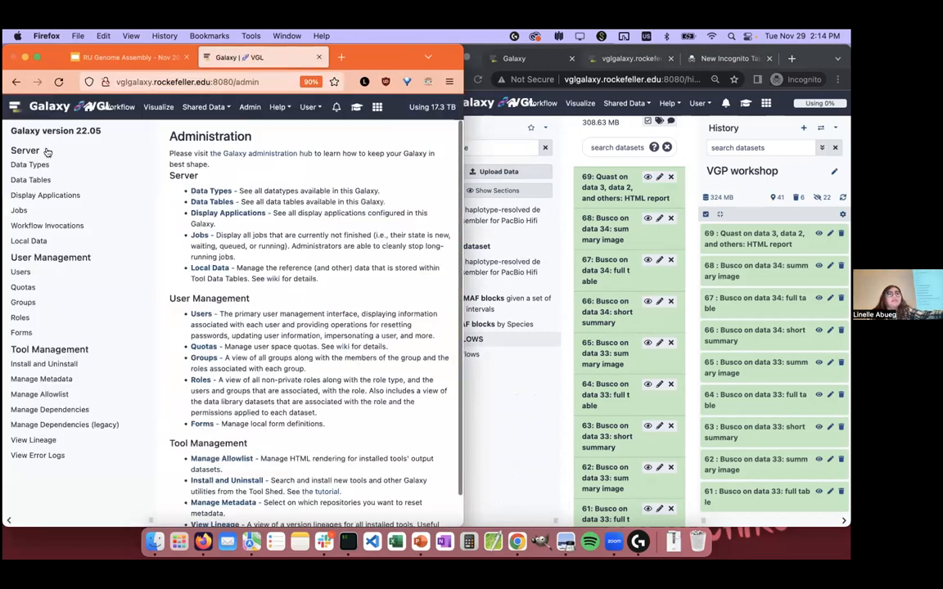
{"action": "left_click", "coordinate": [43, 363]}
Step: Search the Tool Shed repositories for "collapse" and install revision 7 of collapse_collections, version 5.1.0, without a target section
{"action": "left_click", "coordinate": [212, 136]}
{"action": "type", "text": "collap"}
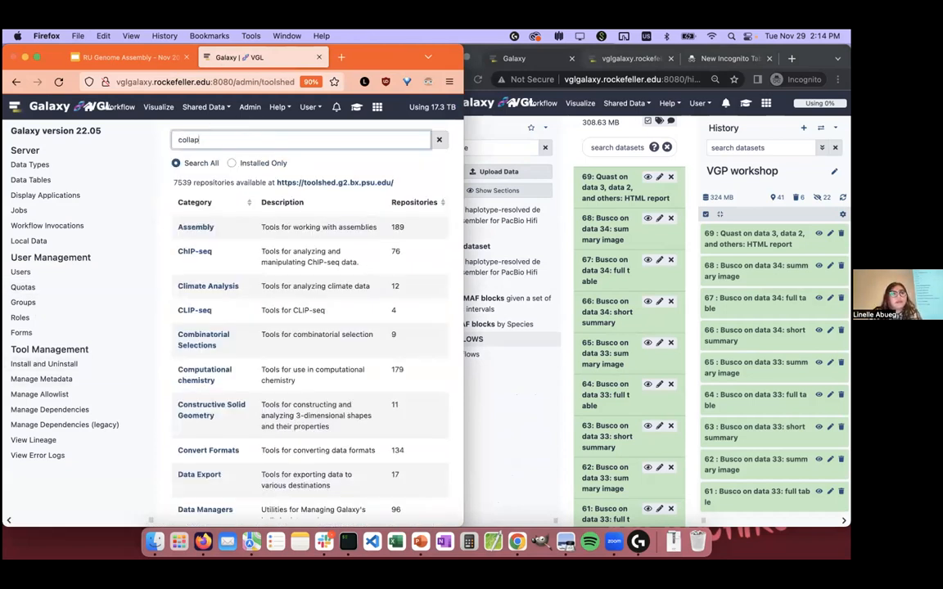
{"action": "type", "text": "se"}
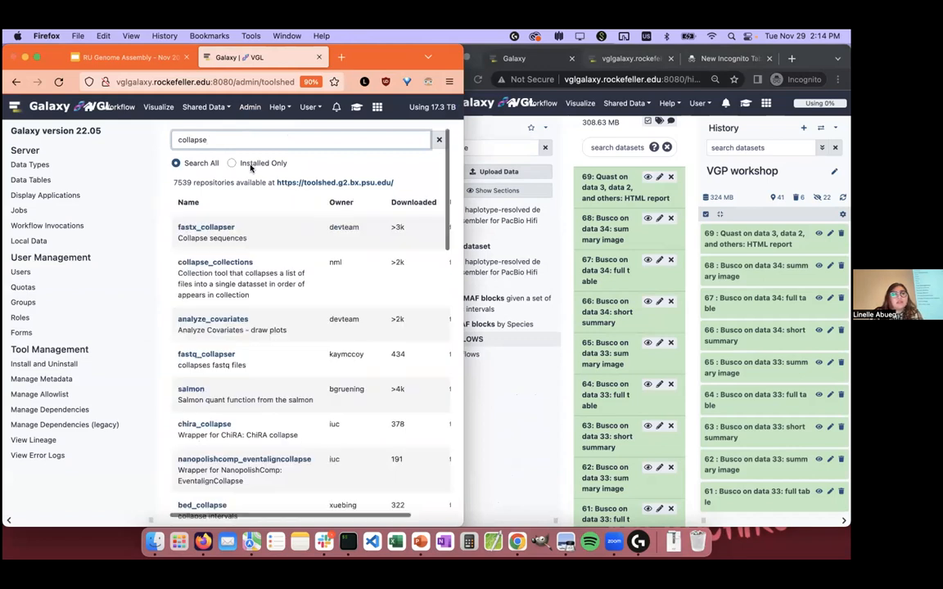
{"action": "left_click", "coordinate": [213, 262]}
{"action": "scroll", "coordinate": [401, 344], "scroll_direction": "down", "scroll_amount": 2}
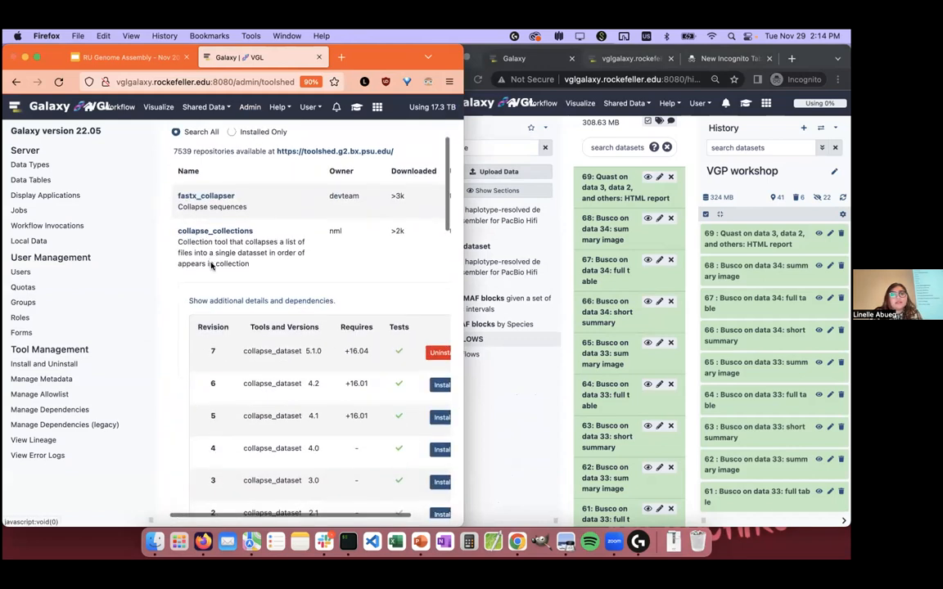
{"action": "scroll", "coordinate": [406, 351], "scroll_direction": "right", "scroll_amount": 2}
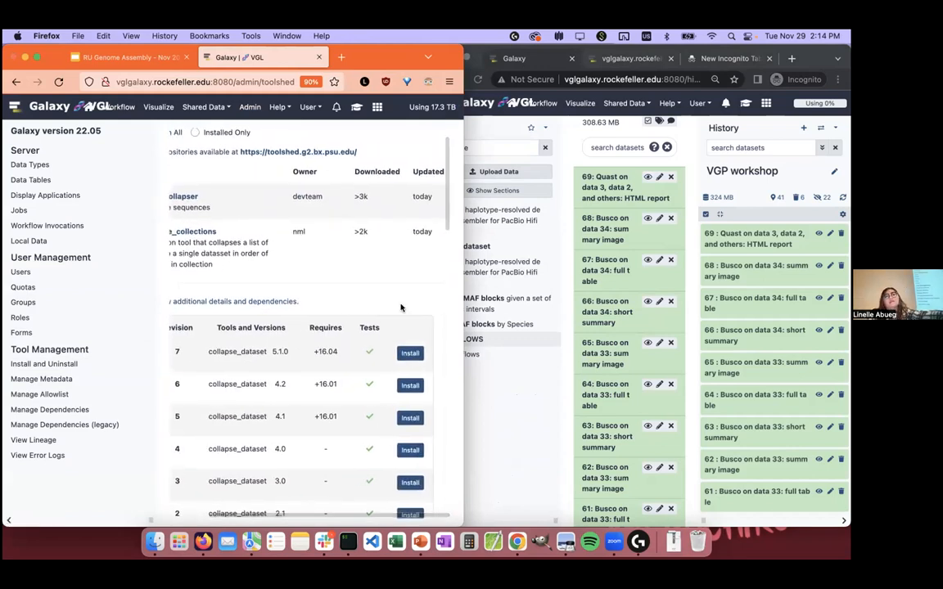
{"action": "left_click", "coordinate": [407, 352]}
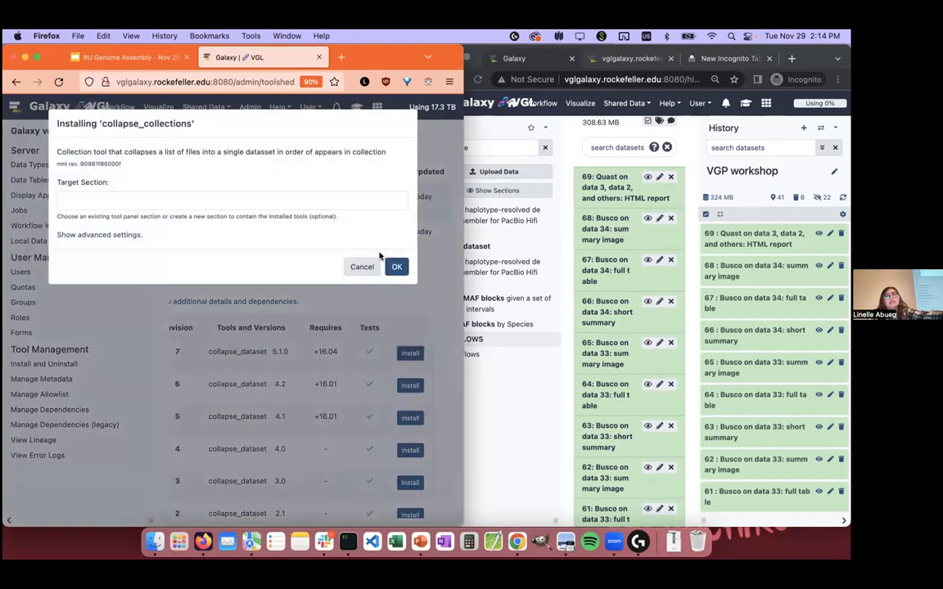
{"action": "left_click", "coordinate": [396, 251]}
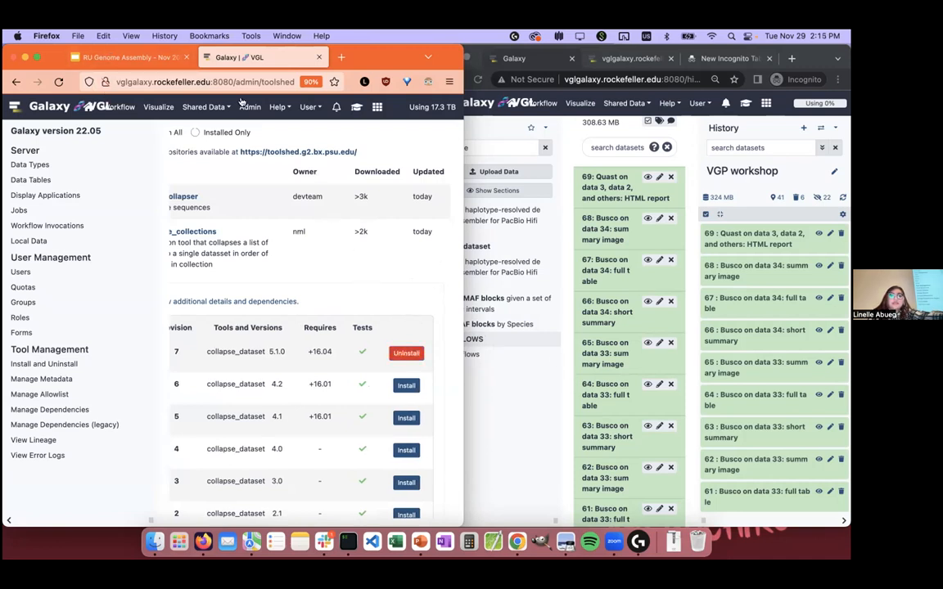
Step: Close the admin tab, reload Galaxy in Chrome, search the tools for "collapse" and open Collapse Collection
{"action": "key", "text": "super+w"}
{"action": "left_click", "coordinate": [543, 427]}
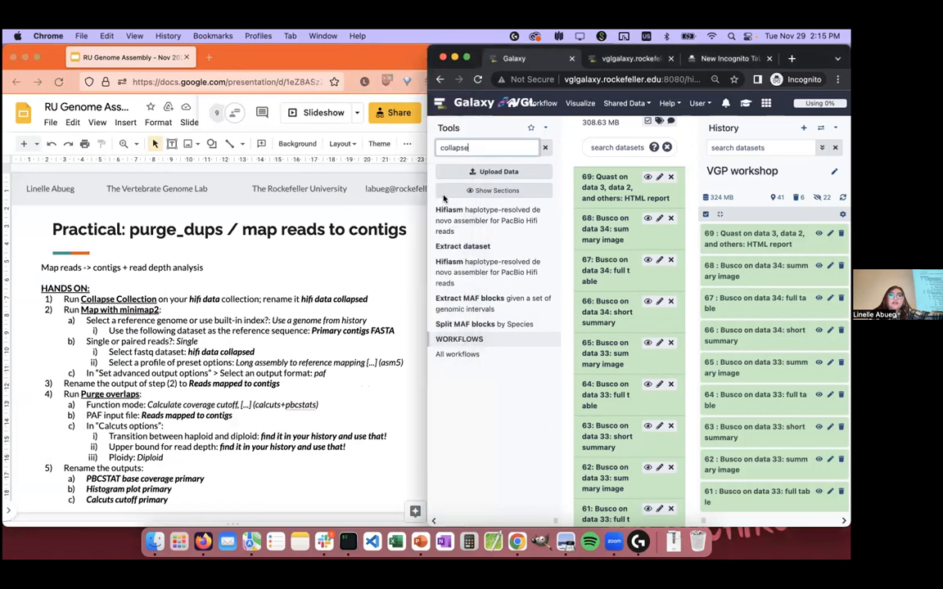
{"action": "left_click", "coordinate": [478, 80]}
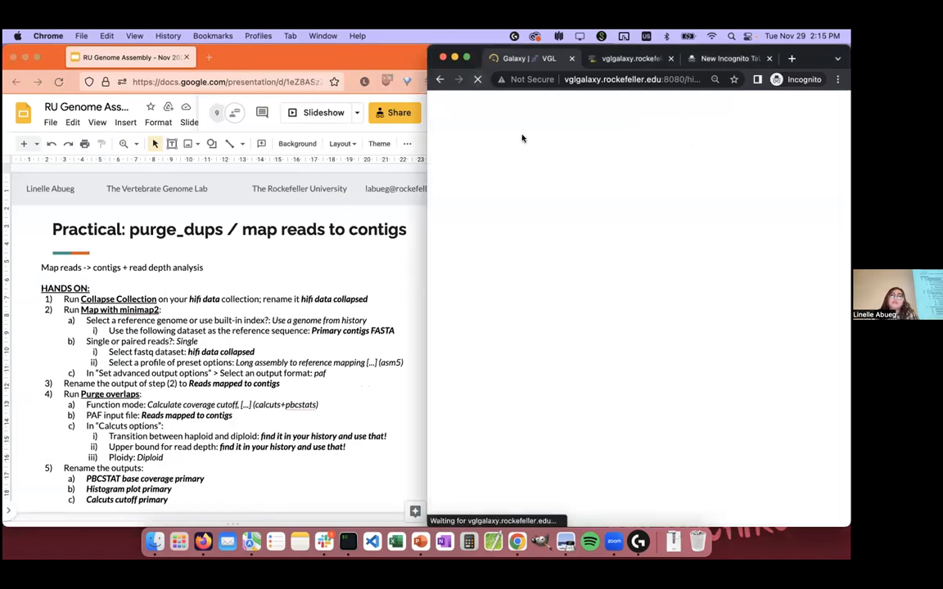
{"action": "left_click", "coordinate": [505, 147]}
{"action": "type", "text": "collapse"}
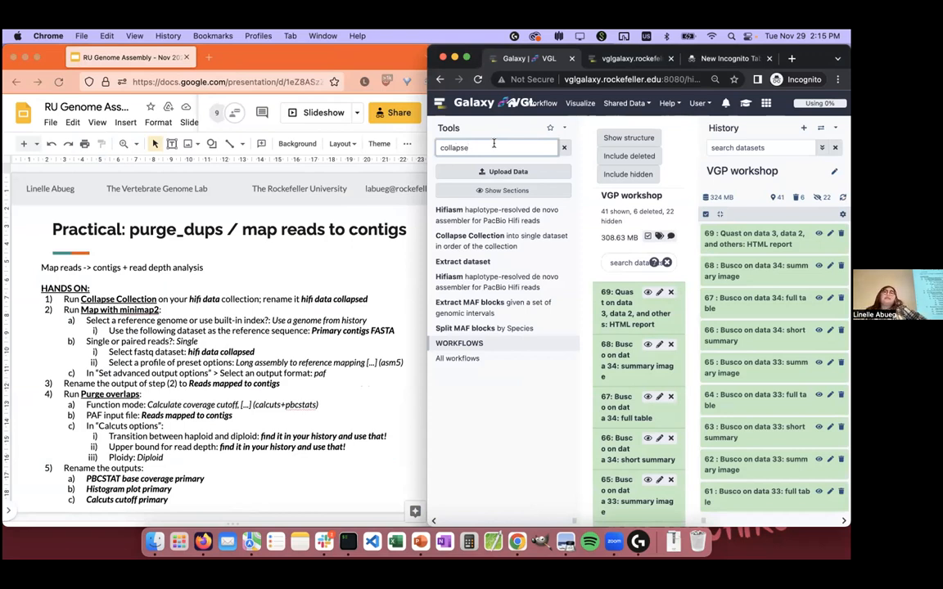
{"action": "left_click", "coordinate": [541, 247]}
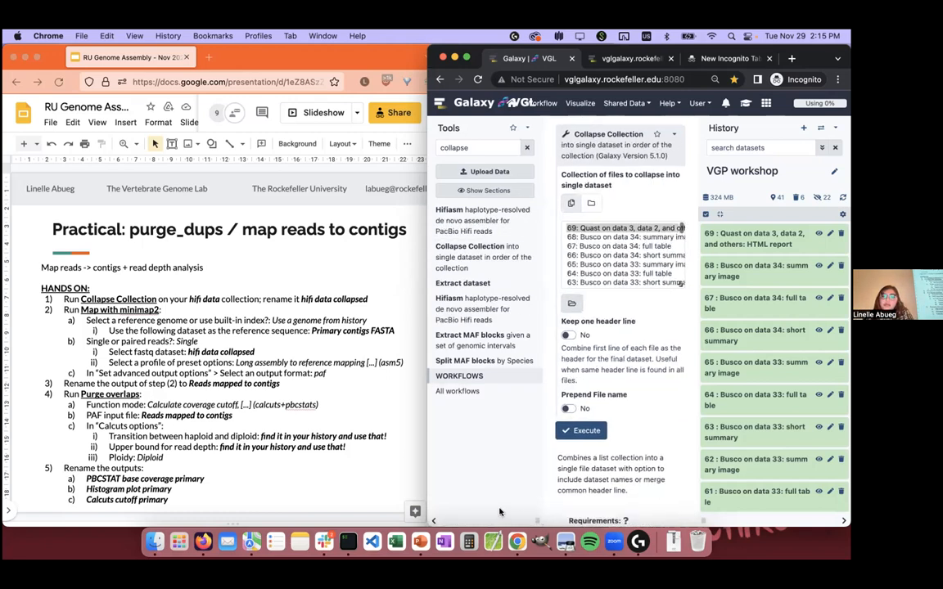
Step: Widen the tool form and run Collapse Collection on the hifi data dataset collection
{"action": "left_click_drag", "start_coordinate": [537, 520], "coordinate": [505, 519]}
{"action": "left_click_drag", "start_coordinate": [704, 521], "coordinate": [767, 523]}
{"action": "left_click", "coordinate": [561, 183]}
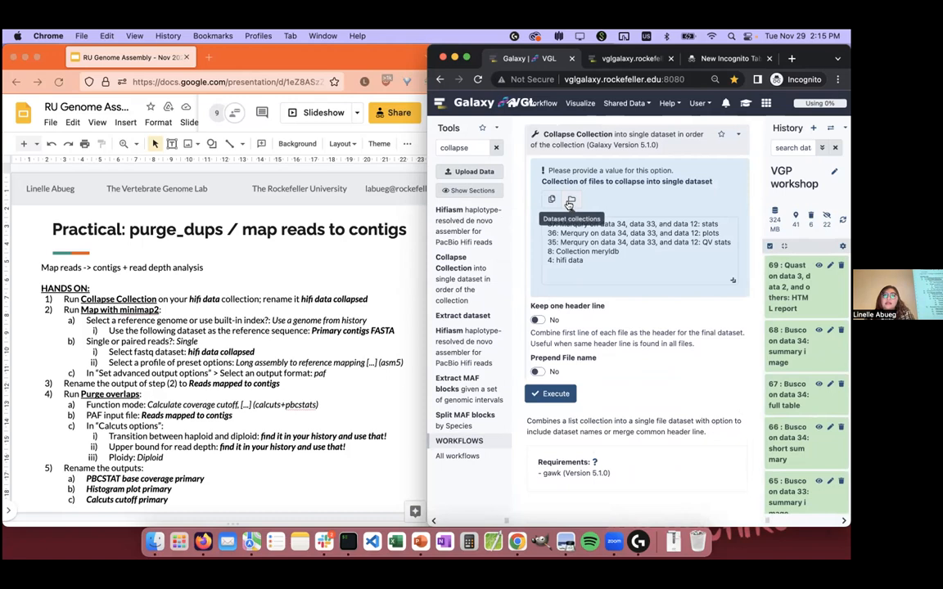
{"action": "left_click", "coordinate": [563, 262]}
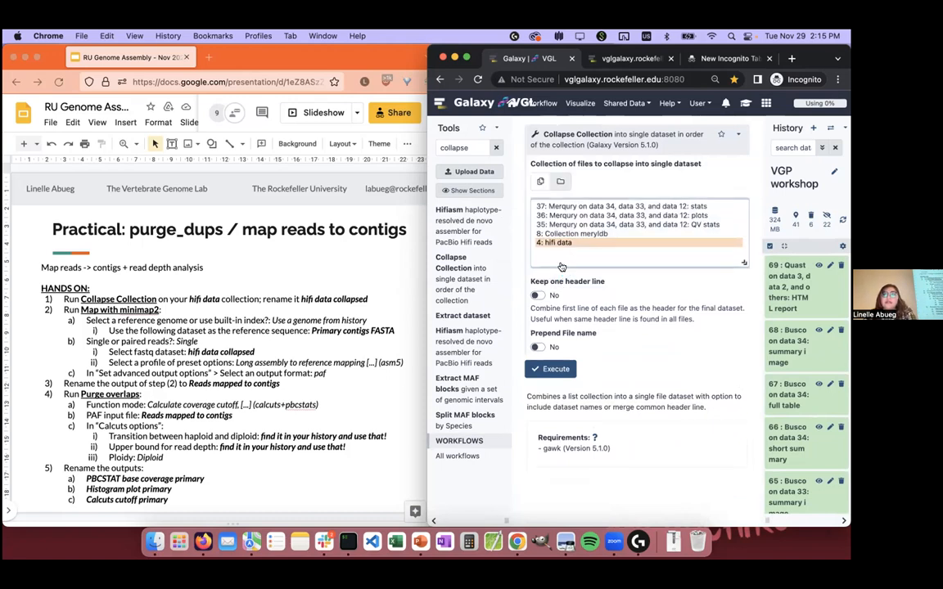
{"action": "left_click", "coordinate": [557, 368]}
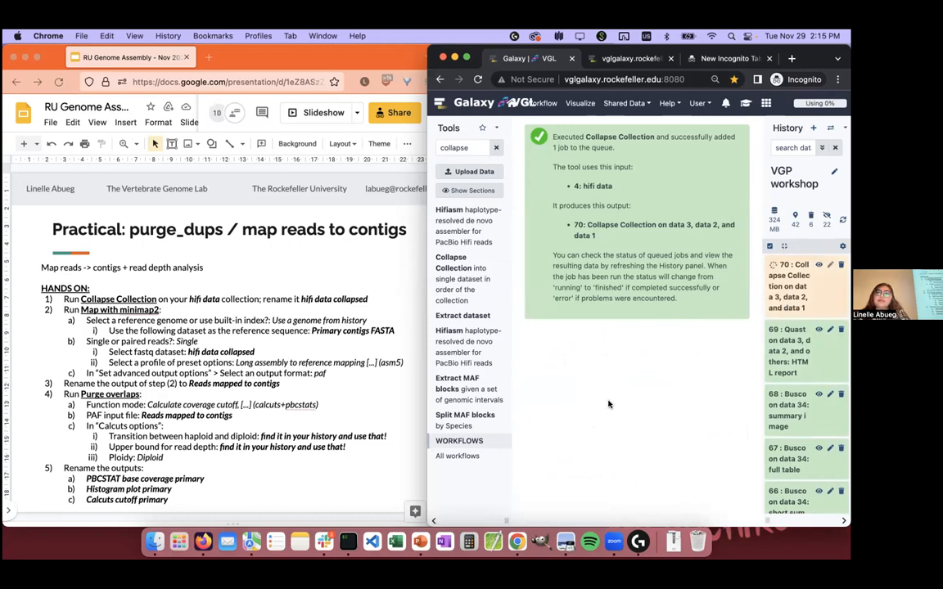
{"action": "left_click", "coordinate": [324, 542]}
{"action": "left_click", "coordinate": [14, 56]}
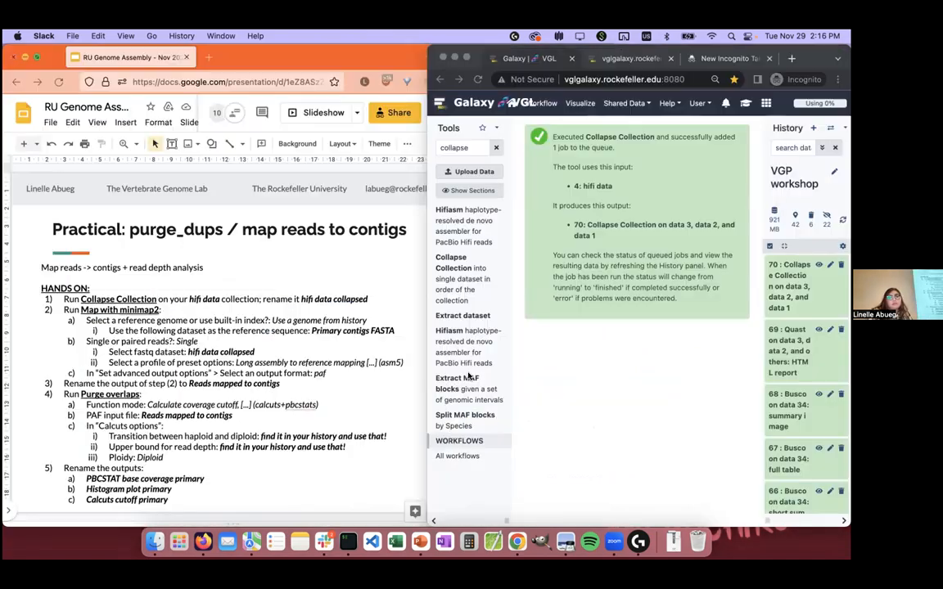
Step: Rename dataset 70, the Collapse Collection output, as "hifi data collapsed" and save its attributes
{"action": "left_click", "coordinate": [788, 296]}
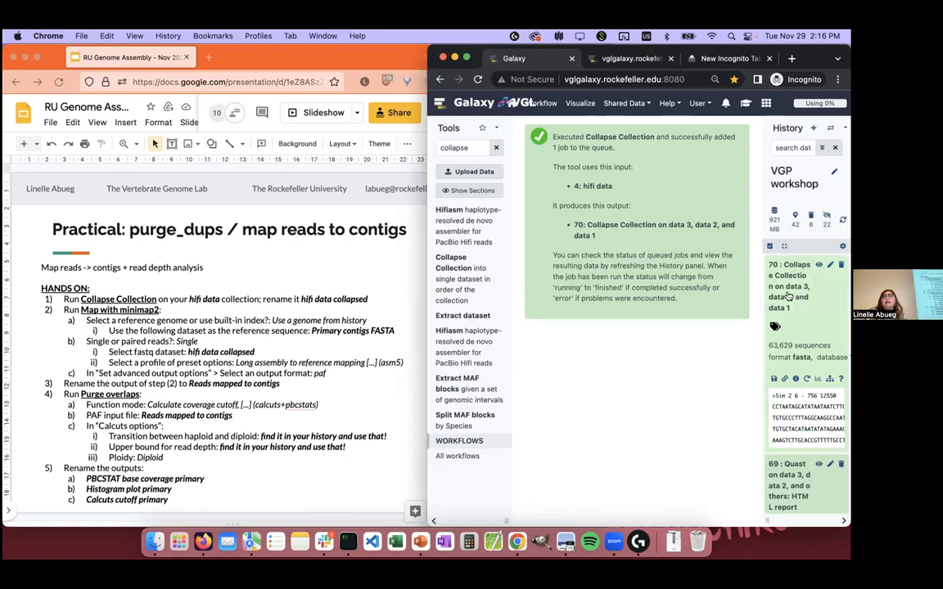
{"action": "left_click", "coordinate": [830, 265]}
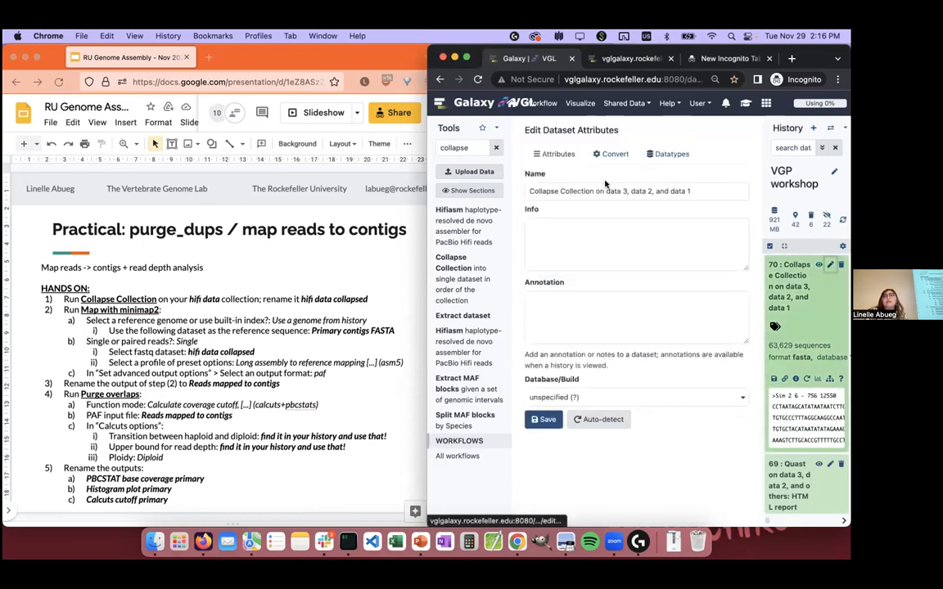
{"action": "triple_click", "coordinate": [700, 190]}
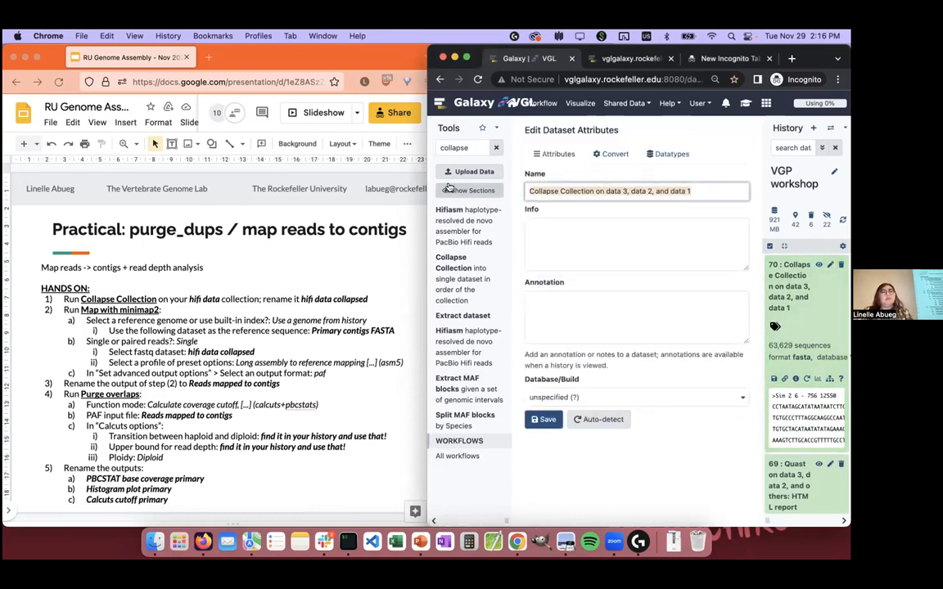
{"action": "type", "text": "hifi data c"}
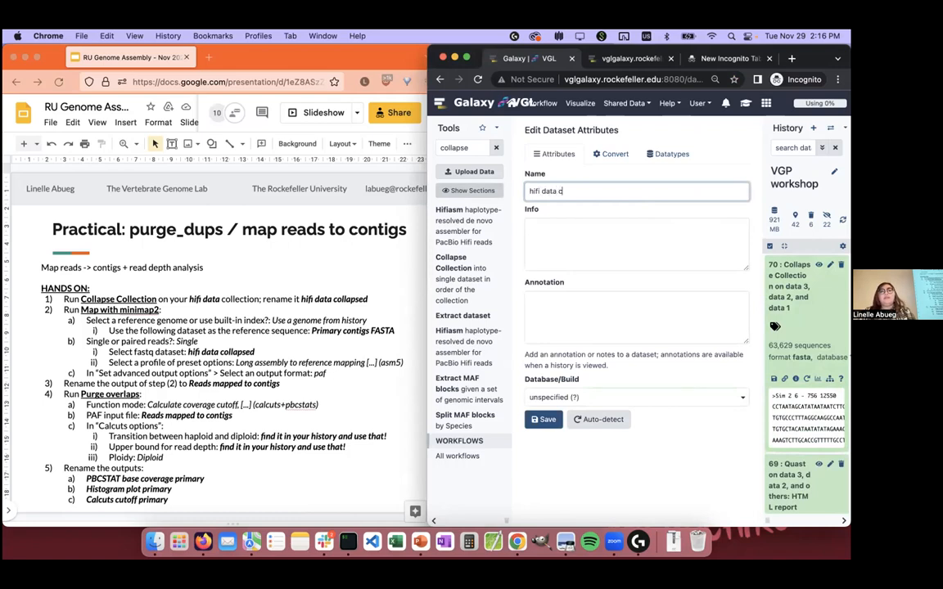
{"action": "type", "text": "ollapsed"}
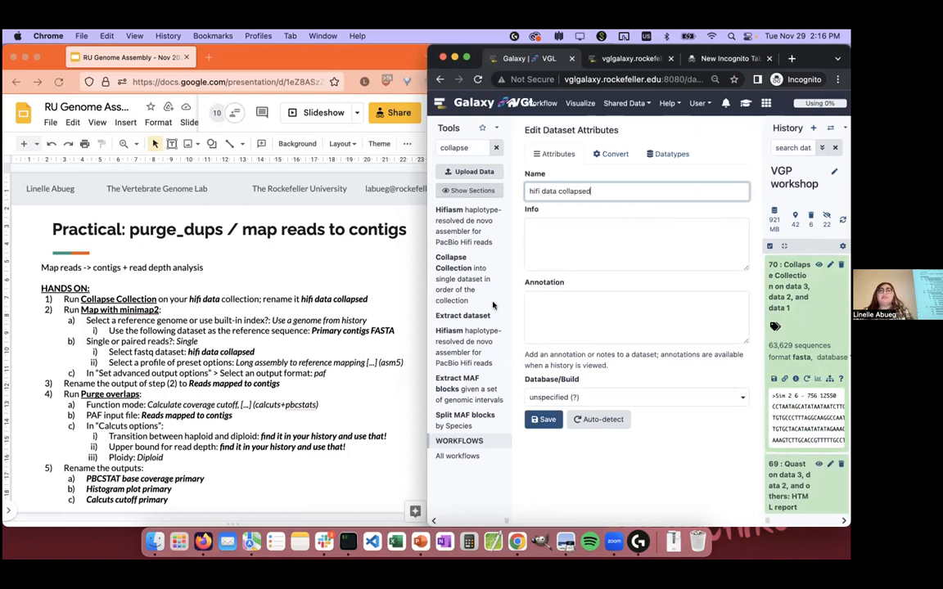
{"action": "left_click", "coordinate": [545, 419]}
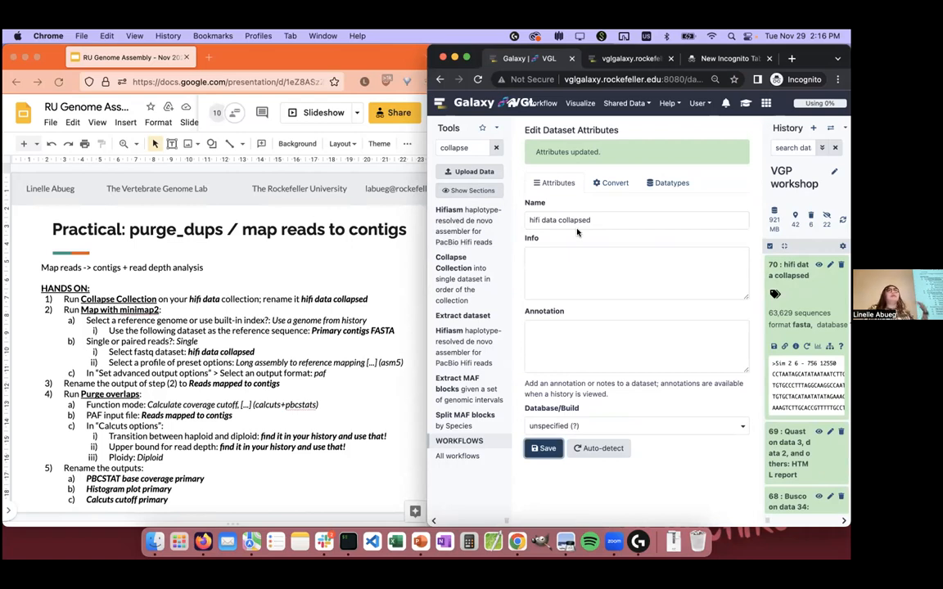
Step: Open the Map with minimap2 tool and set its reference source to "Use a genome from history and build index"
{"action": "double_click", "coordinate": [457, 148]}
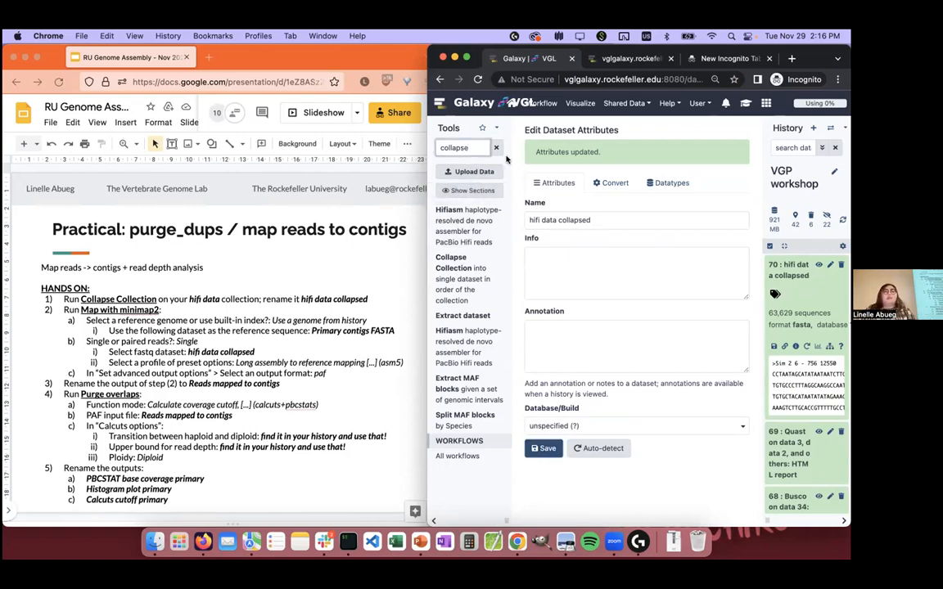
{"action": "type", "text": "map"}
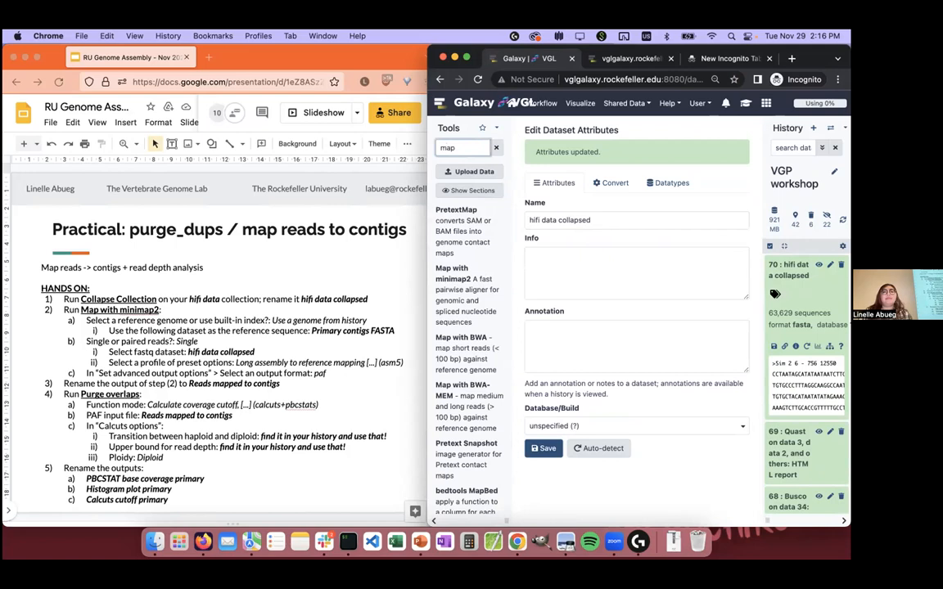
{"action": "left_click", "coordinate": [481, 296]}
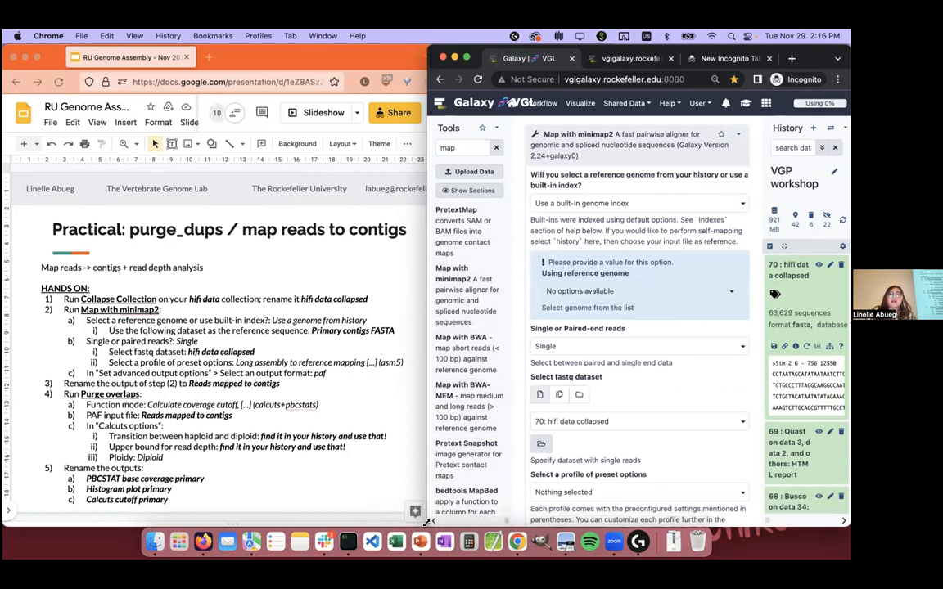
{"action": "left_click_drag", "start_coordinate": [429, 521], "coordinate": [409, 521]}
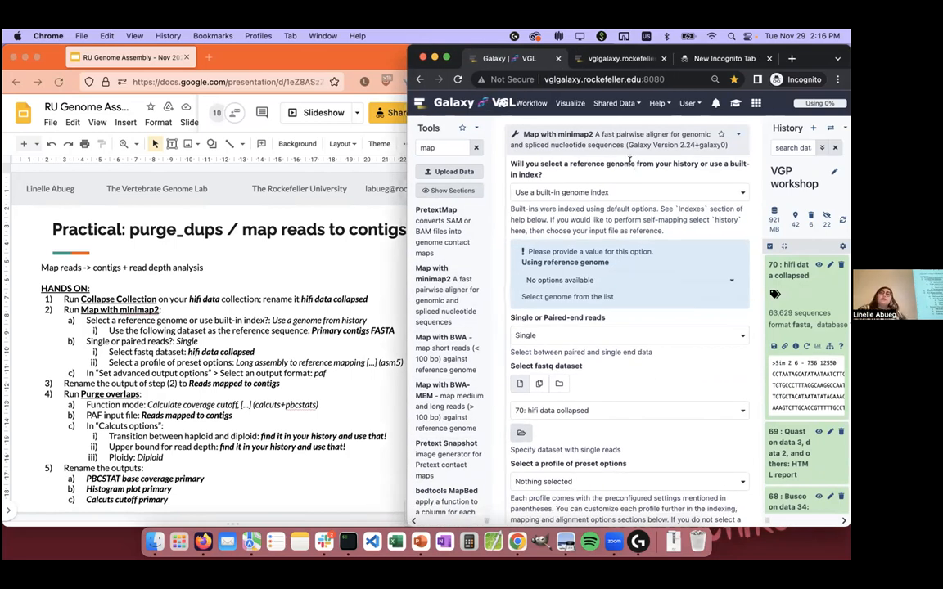
{"action": "left_click", "coordinate": [575, 192]}
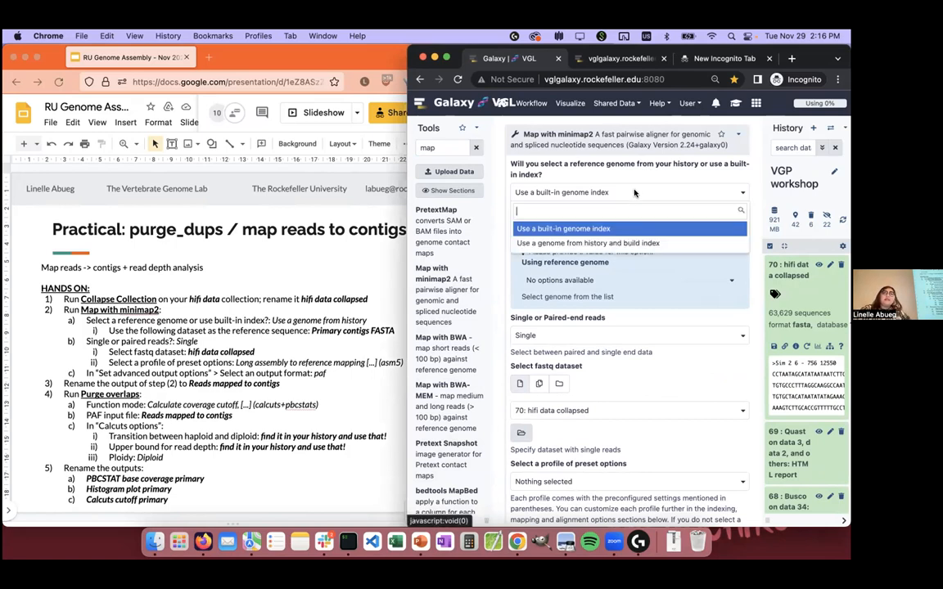
{"action": "left_click", "coordinate": [649, 243]}
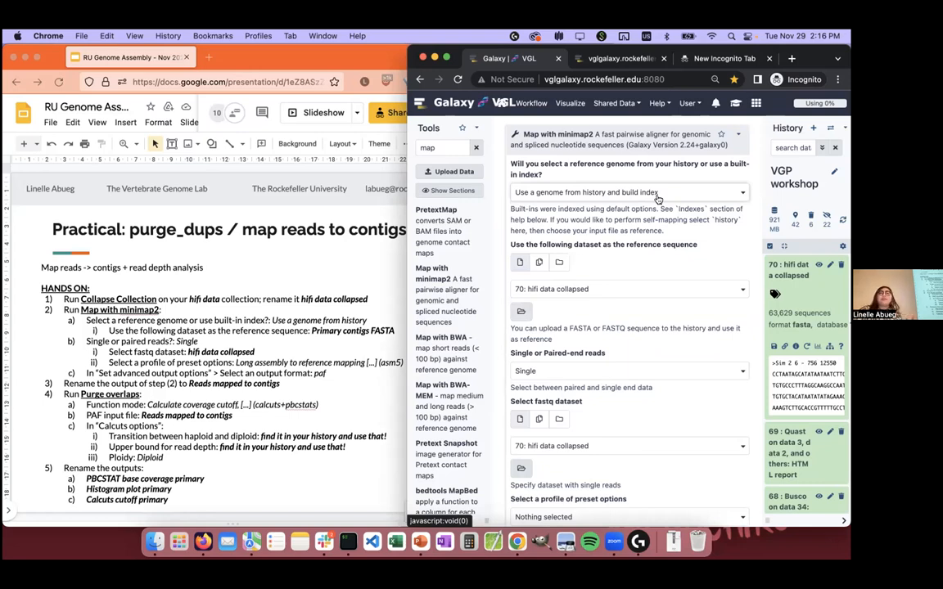
Step: Set Primary contigs FASTA as the reference sequence and hifi data collapsed as the single-read fastq dataset
{"action": "left_click_drag", "start_coordinate": [526, 244], "coordinate": [681, 244]}
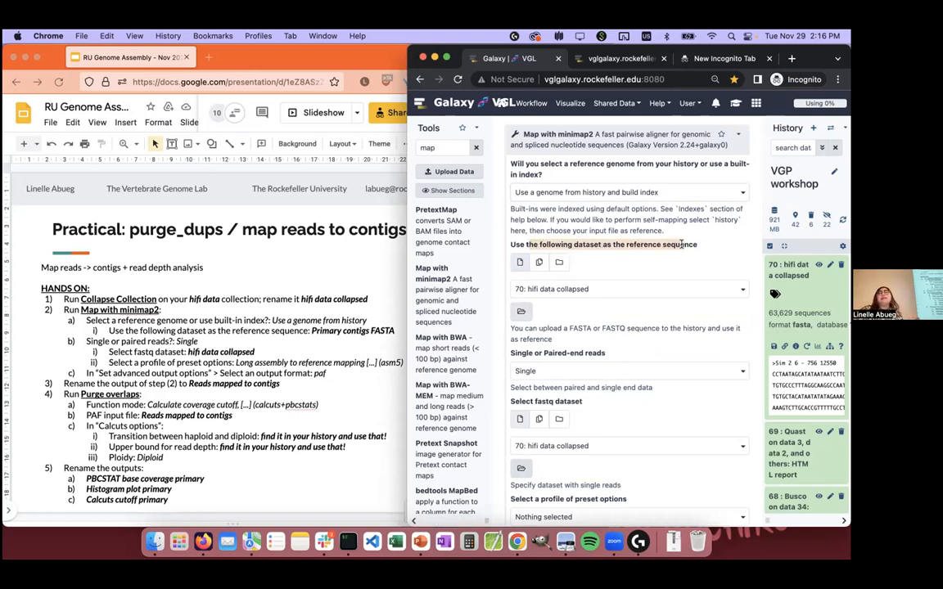
{"action": "left_click", "coordinate": [632, 291]}
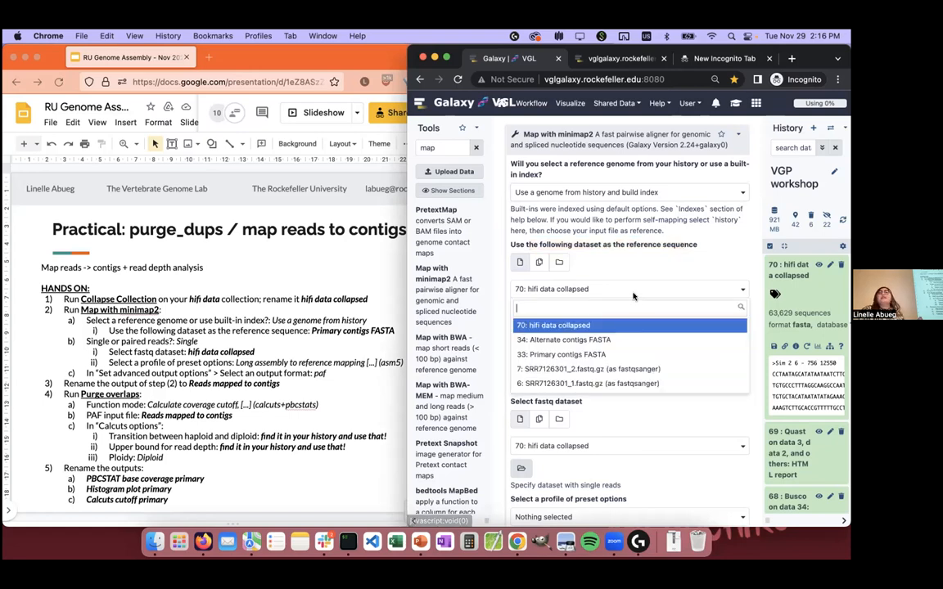
{"action": "left_click", "coordinate": [621, 355]}
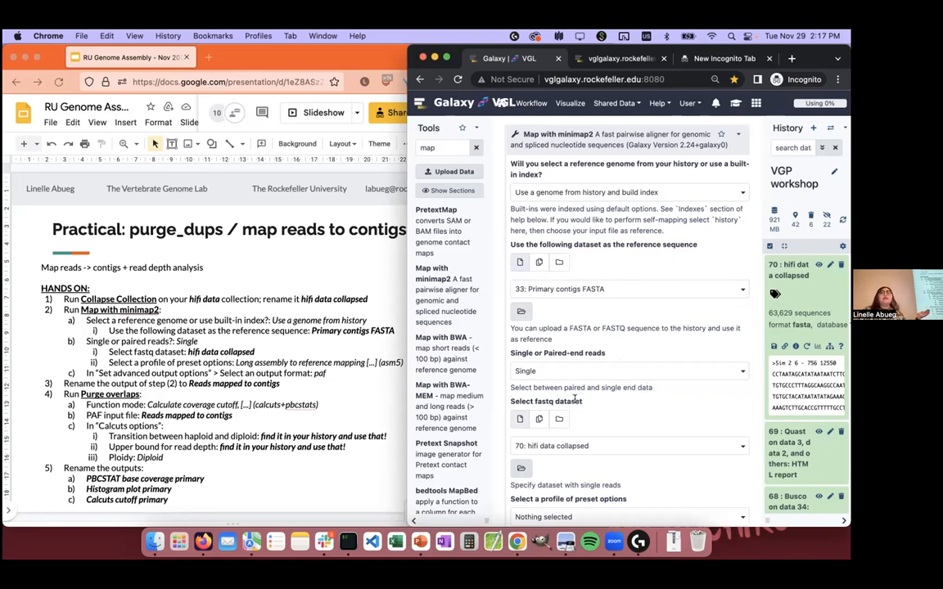
{"action": "left_click", "coordinate": [597, 443]}
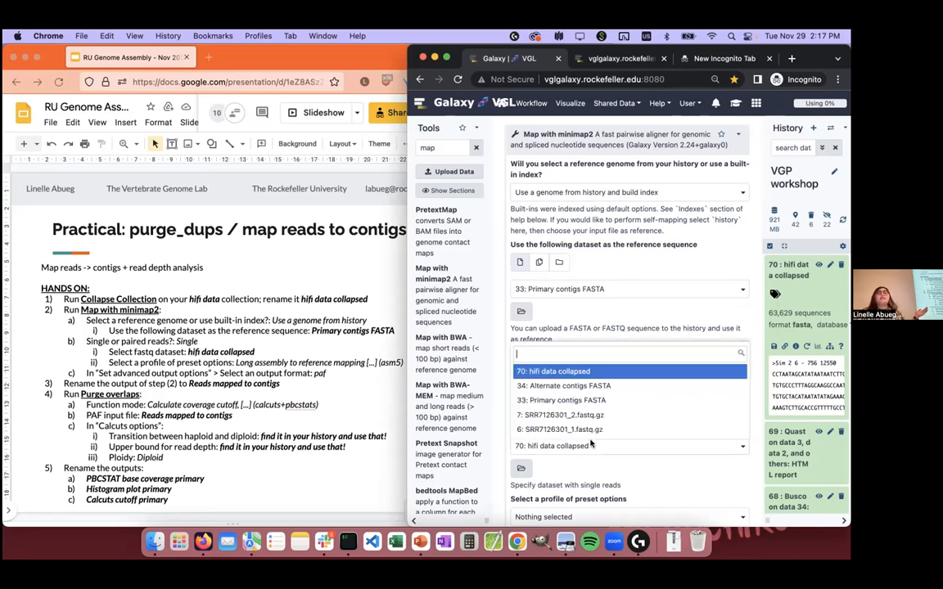
{"action": "left_click", "coordinate": [600, 373]}
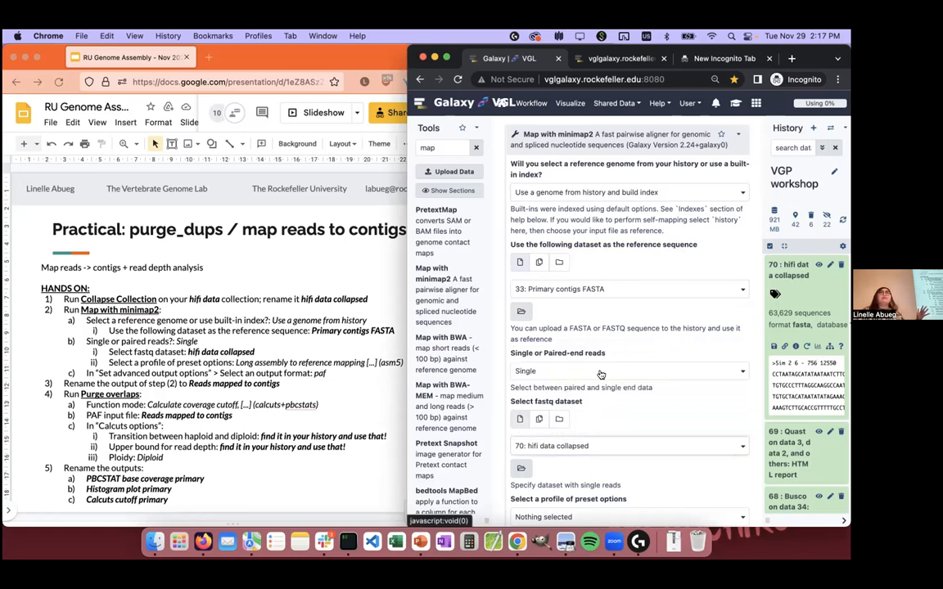
{"action": "scroll", "coordinate": [600, 374], "scroll_direction": "down", "scroll_amount": 2}
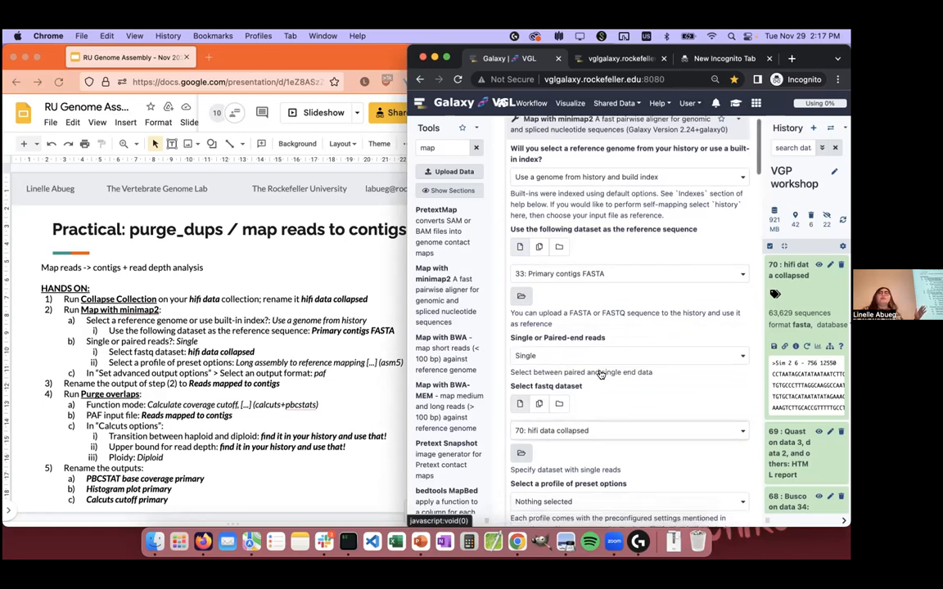
{"action": "scroll", "coordinate": [601, 374], "scroll_direction": "up", "scroll_amount": 2}
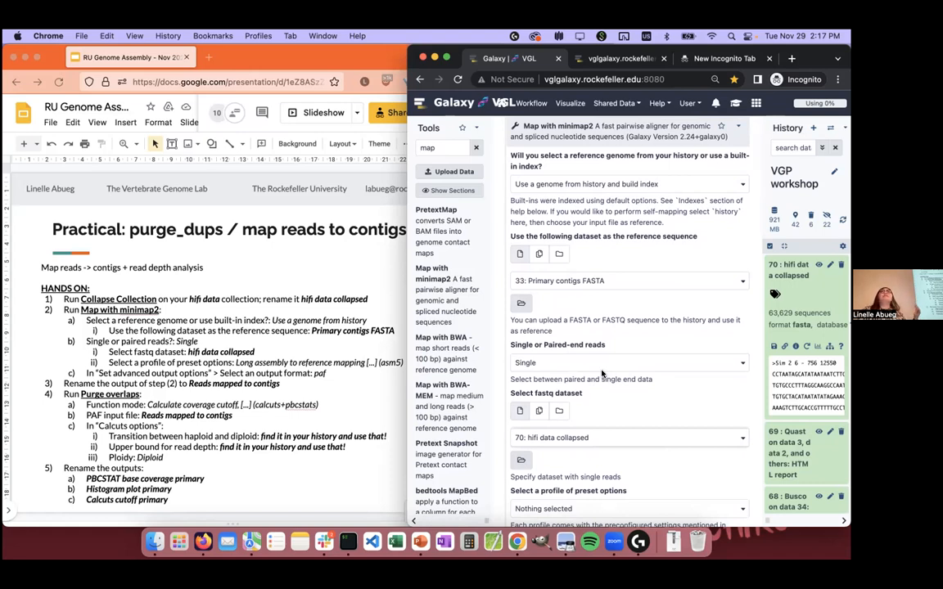
Step: Find "asm5" among the preset option profiles and choose the Long assembly to reference mapping profile
{"action": "scroll", "coordinate": [602, 374], "scroll_direction": "down", "scroll_amount": 3}
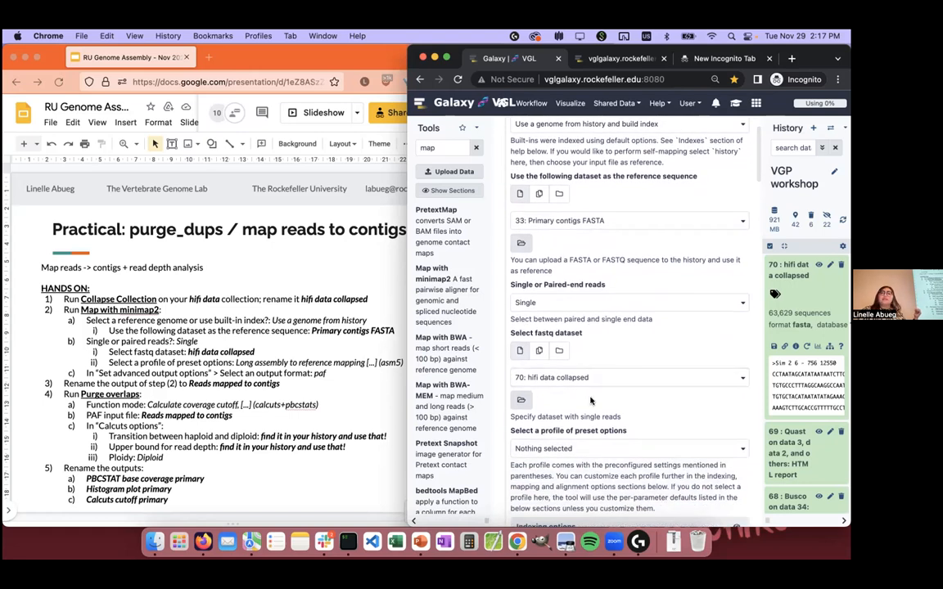
{"action": "scroll", "coordinate": [592, 401], "scroll_direction": "down", "scroll_amount": 1}
{"action": "scroll", "coordinate": [591, 402], "scroll_direction": "down", "scroll_amount": 1}
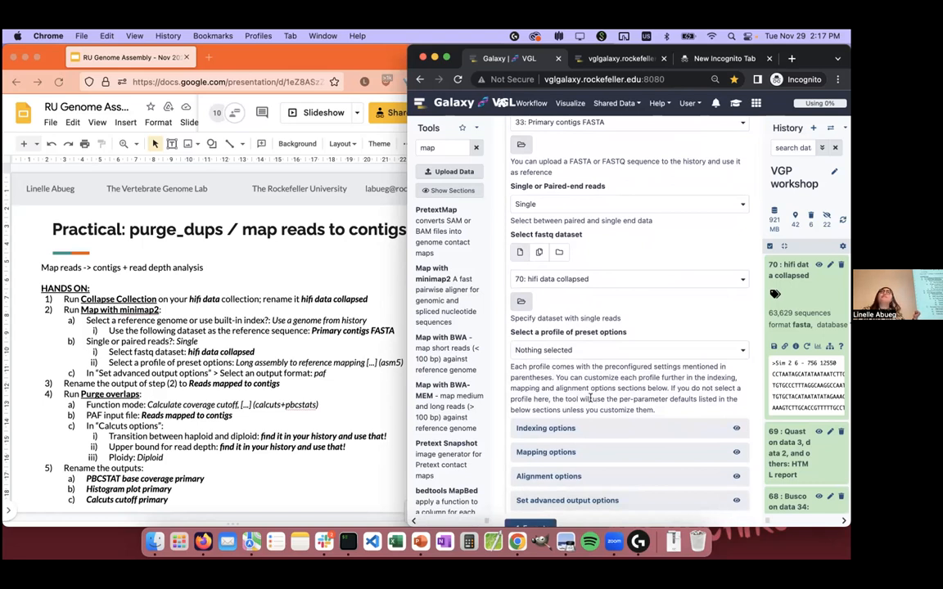
{"action": "scroll", "coordinate": [591, 398], "scroll_direction": "up", "scroll_amount": 1}
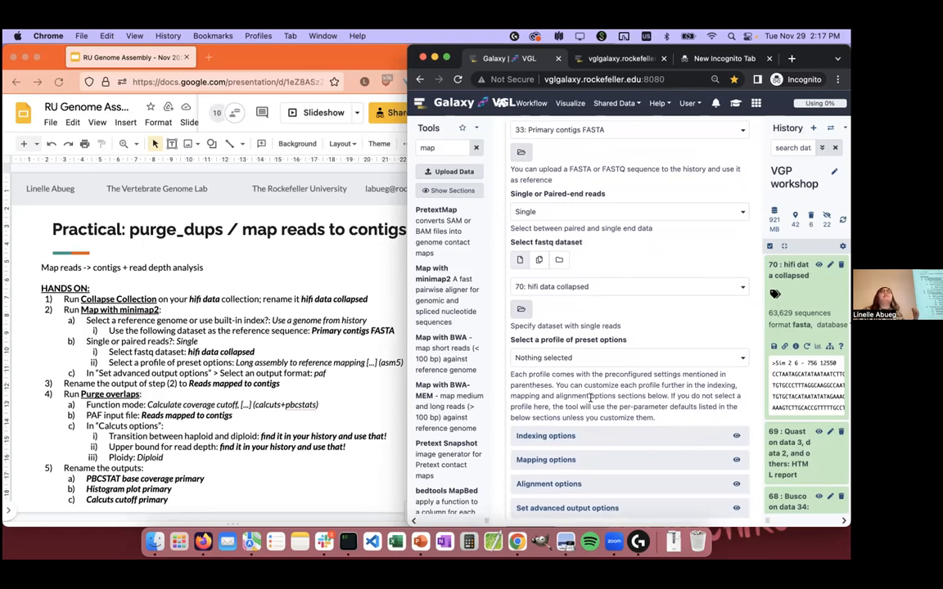
{"action": "scroll", "coordinate": [590, 398], "scroll_direction": "down", "scroll_amount": 3}
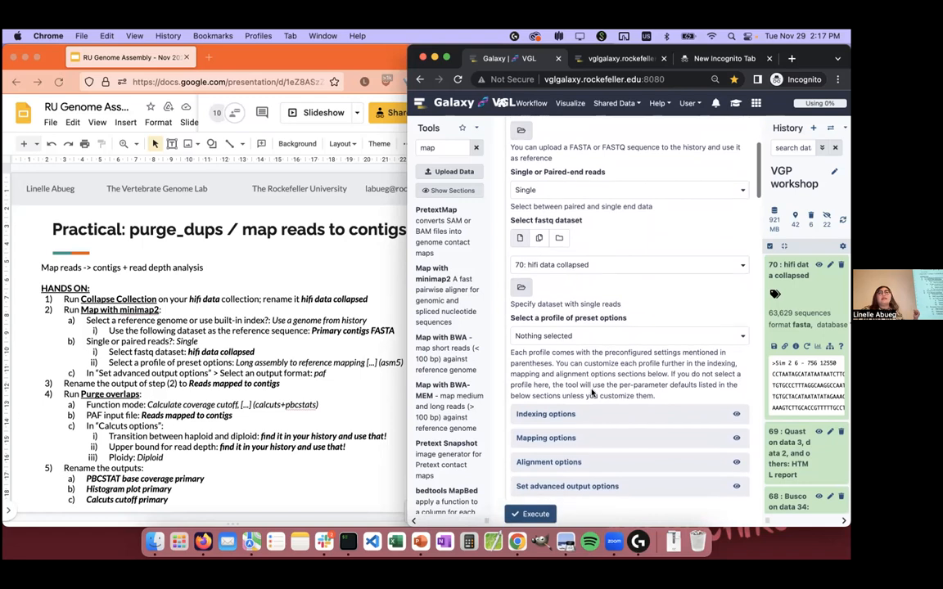
{"action": "scroll", "coordinate": [591, 391], "scroll_direction": "up", "scroll_amount": 2}
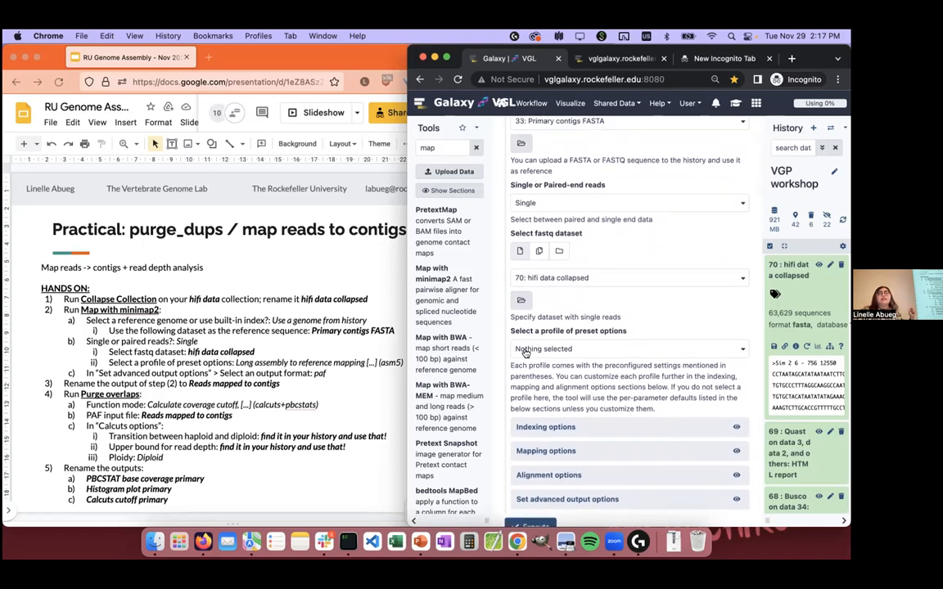
{"action": "left_click", "coordinate": [604, 348]}
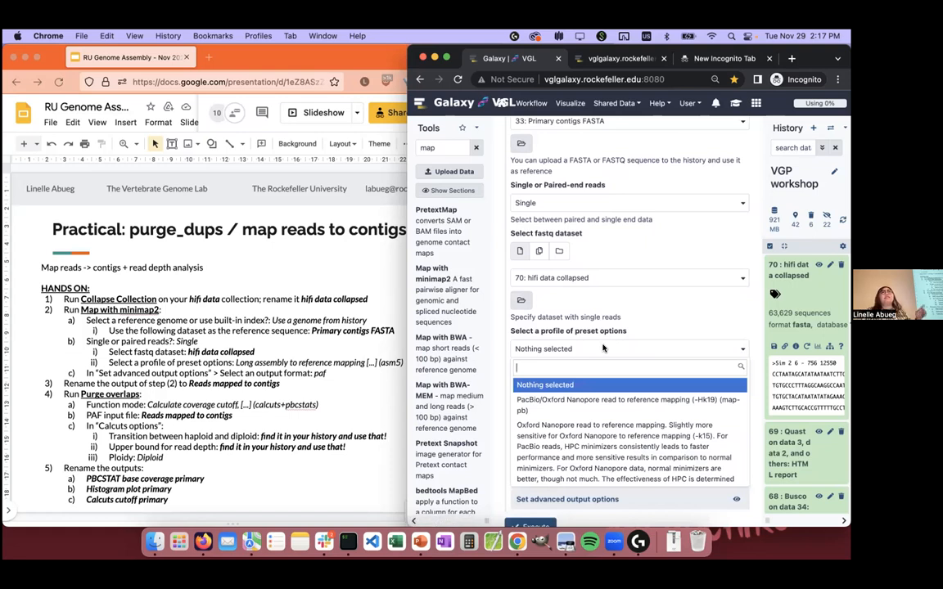
{"action": "type", "text": "asm5"}
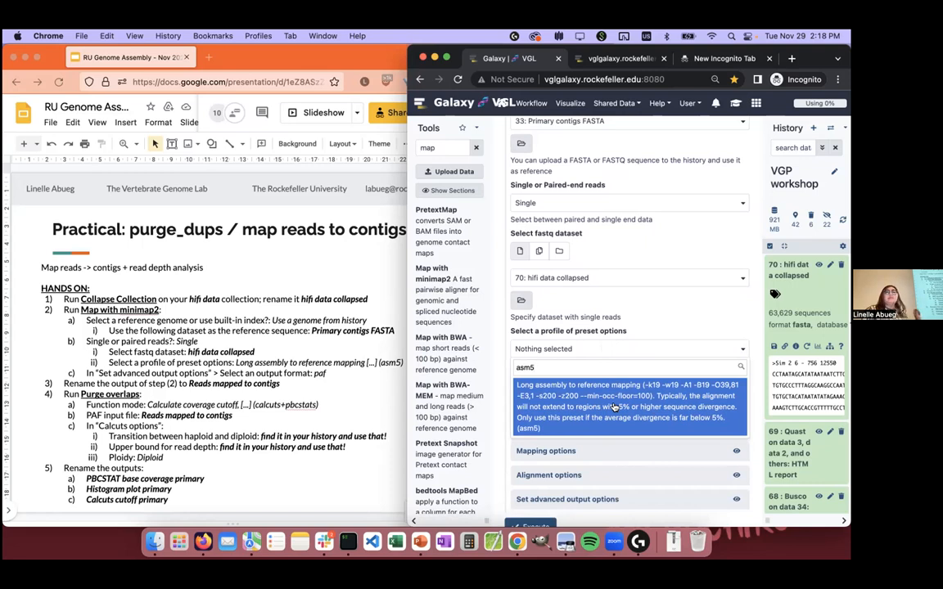
{"action": "left_click", "coordinate": [677, 419]}
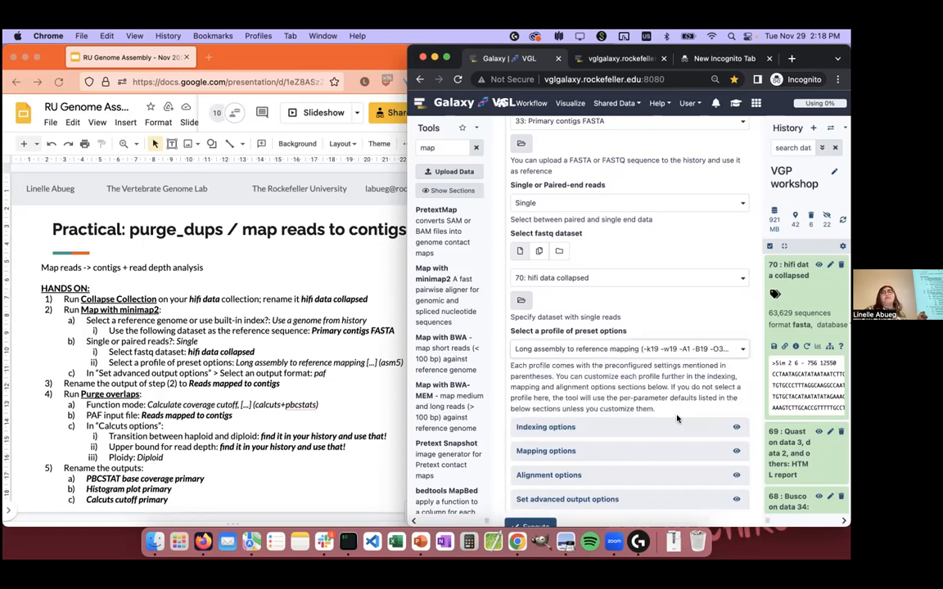
Step: Set the advanced output format to PAF and run Map with minimap2
{"action": "scroll", "coordinate": [610, 308], "scroll_direction": "down", "scroll_amount": 2}
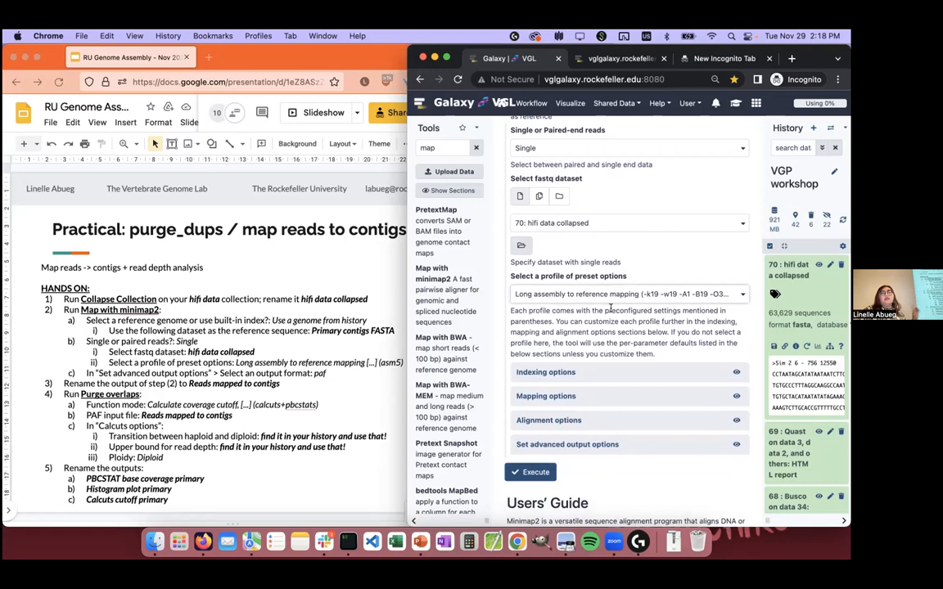
{"action": "left_click", "coordinate": [581, 446]}
{"action": "scroll", "coordinate": [608, 350], "scroll_direction": "down", "scroll_amount": 3}
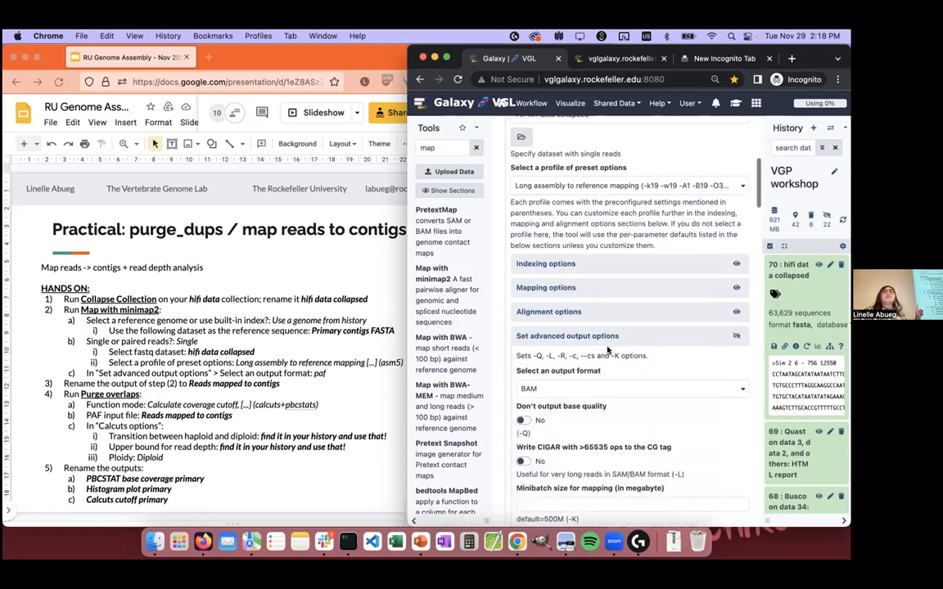
{"action": "left_click", "coordinate": [570, 385]}
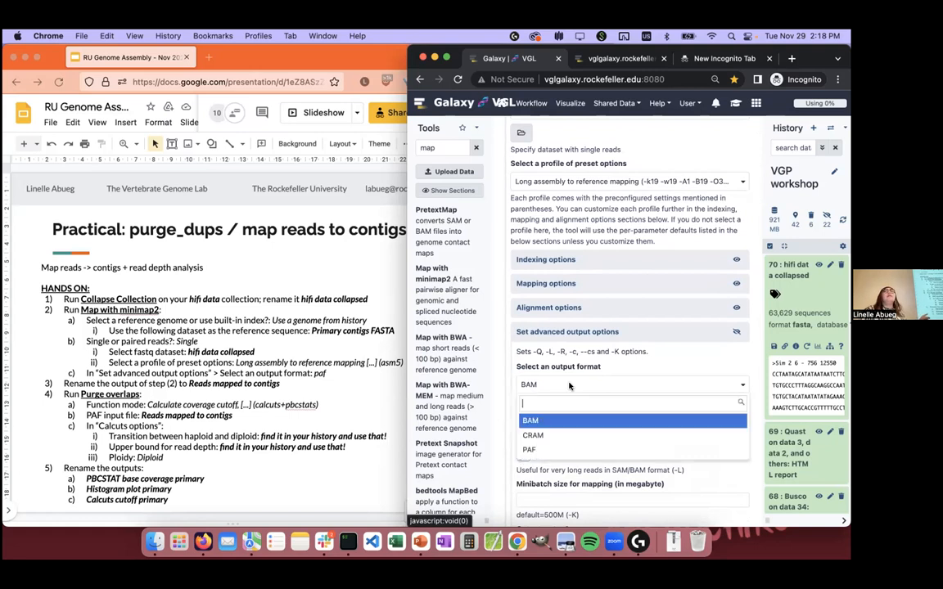
{"action": "left_click", "coordinate": [556, 453]}
{"action": "scroll", "coordinate": [576, 350], "scroll_direction": "down", "scroll_amount": 3}
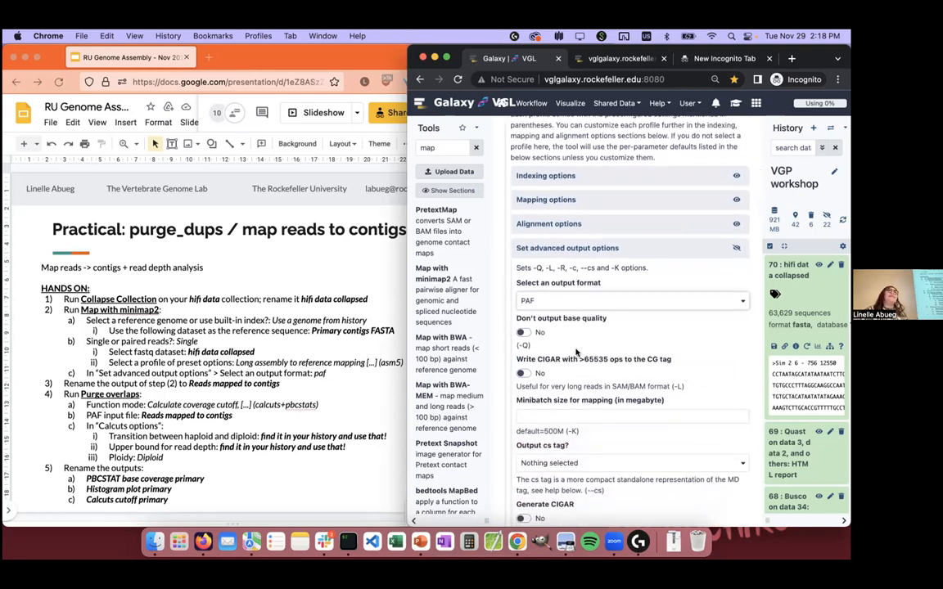
{"action": "scroll", "coordinate": [575, 352], "scroll_direction": "down", "scroll_amount": 8}
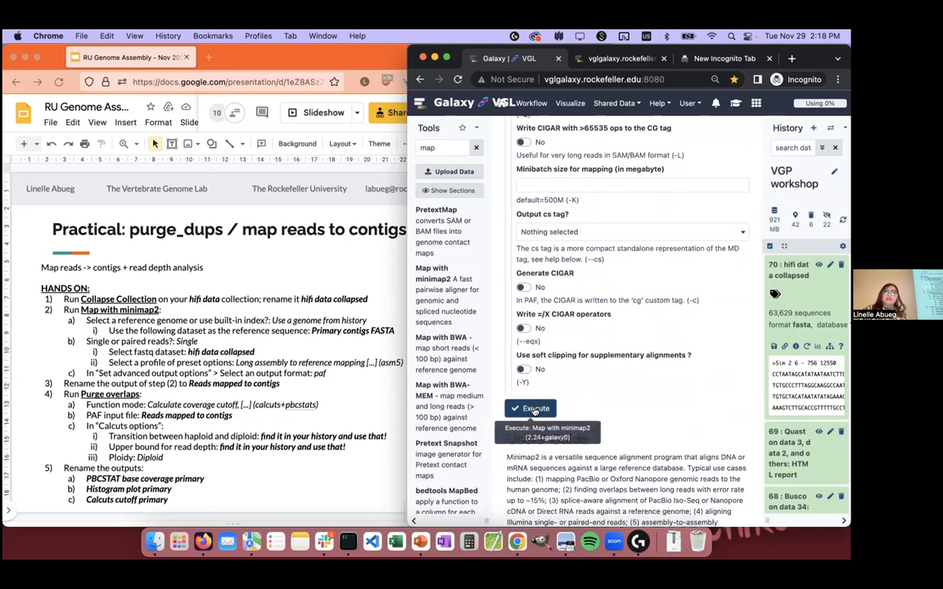
{"action": "left_click", "coordinate": [533, 410]}
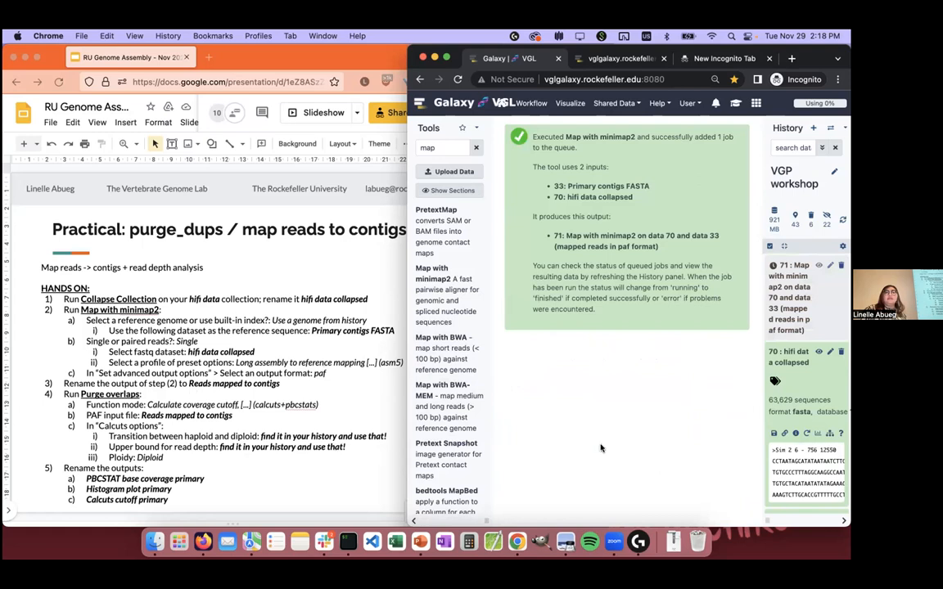
Step: Temporarily widen the Galaxy history and highlight steps 2 and 3, the minimap2 mapping and renaming instructions, on the Firefox slide
{"action": "right_click", "coordinate": [607, 353]}
{"action": "left_click", "coordinate": [577, 393]}
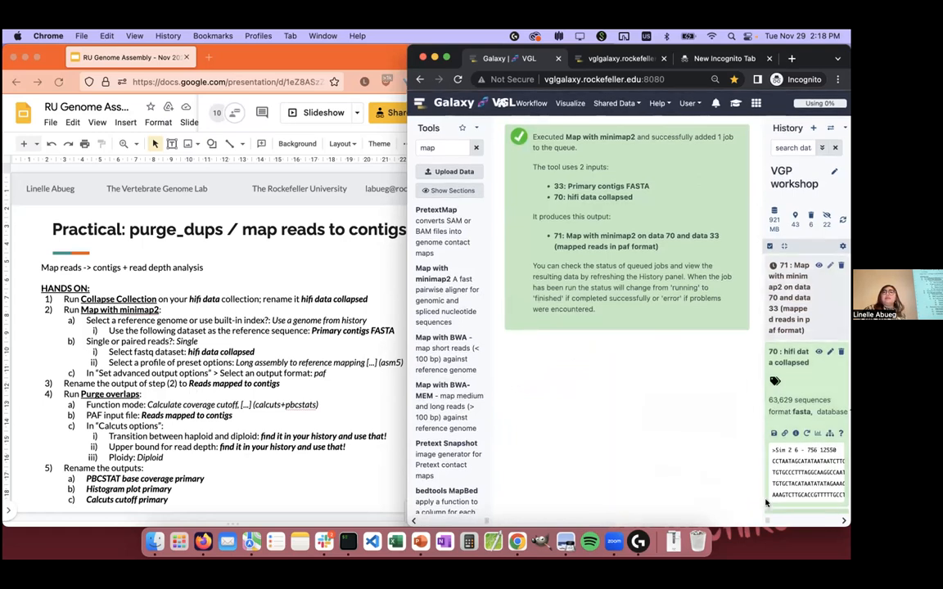
{"action": "left_click_drag", "start_coordinate": [765, 354], "coordinate": [627, 354]}
{"action": "left_click", "coordinate": [245, 320]}
{"action": "left_click_drag", "start_coordinate": [286, 386], "coordinate": [65, 311]}
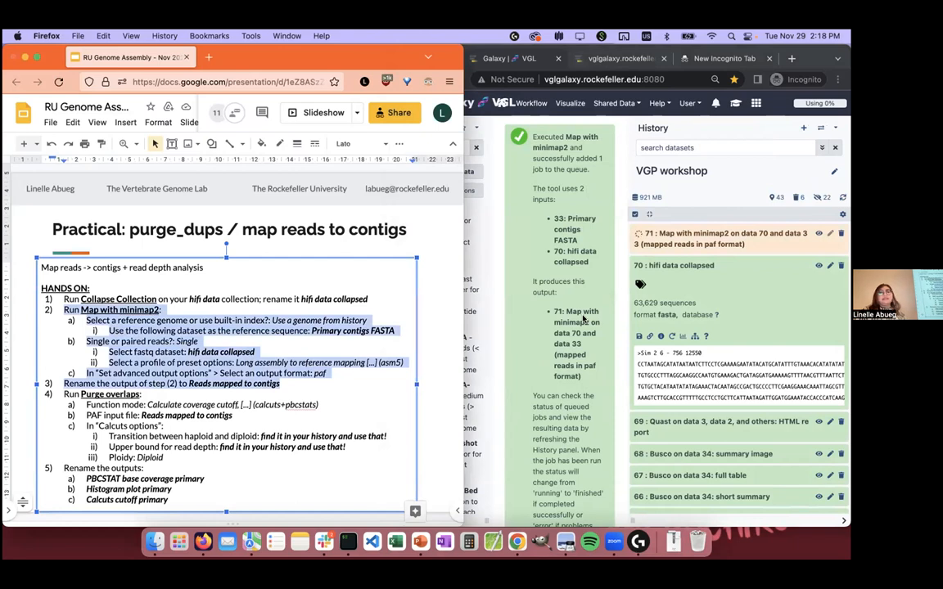
{"action": "left_click", "coordinate": [524, 287]}
{"action": "left_click_drag", "start_coordinate": [627, 517], "coordinate": [766, 505]}
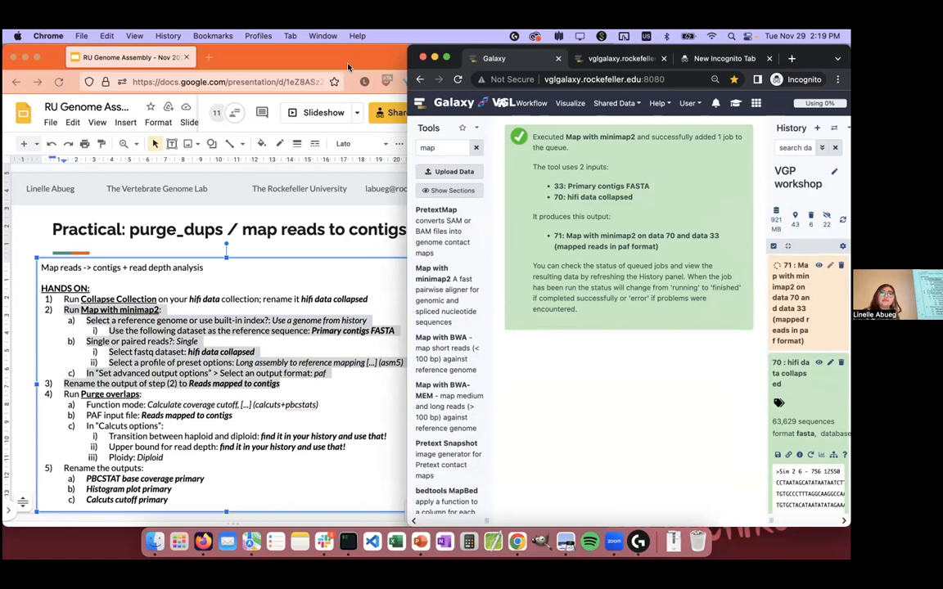
{"action": "left_click", "coordinate": [245, 65]}
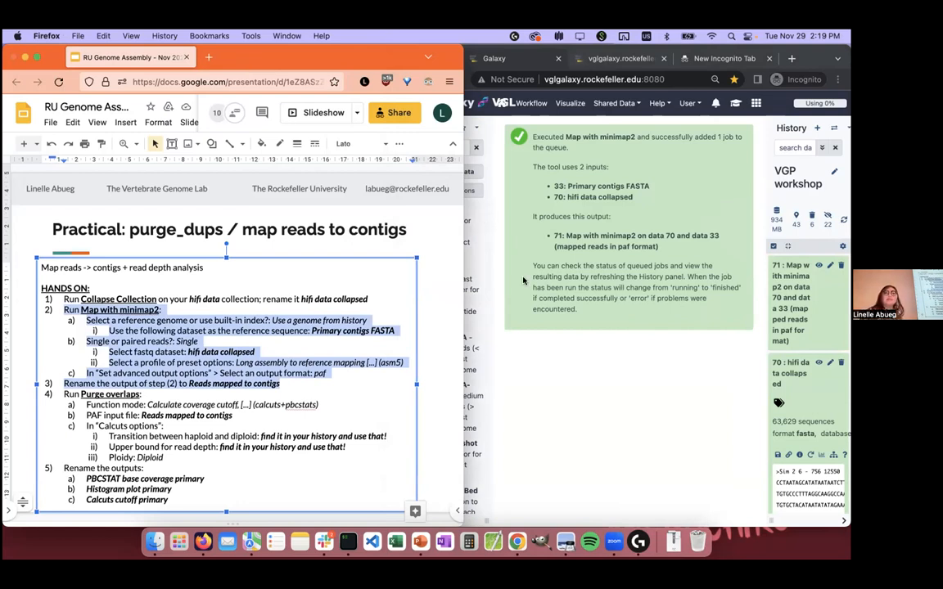
Step: Return to Galaxy in Chrome, rename dataset 71, the minimap2 output, as "Reads mapped to primary contigs" and save its attributes
{"action": "left_click", "coordinate": [557, 337]}
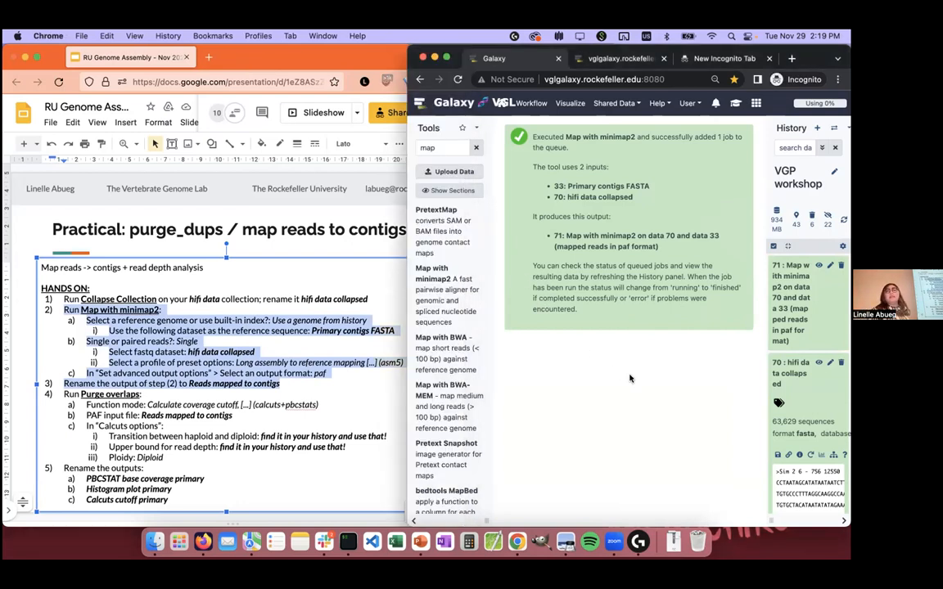
{"action": "left_click", "coordinate": [830, 270]}
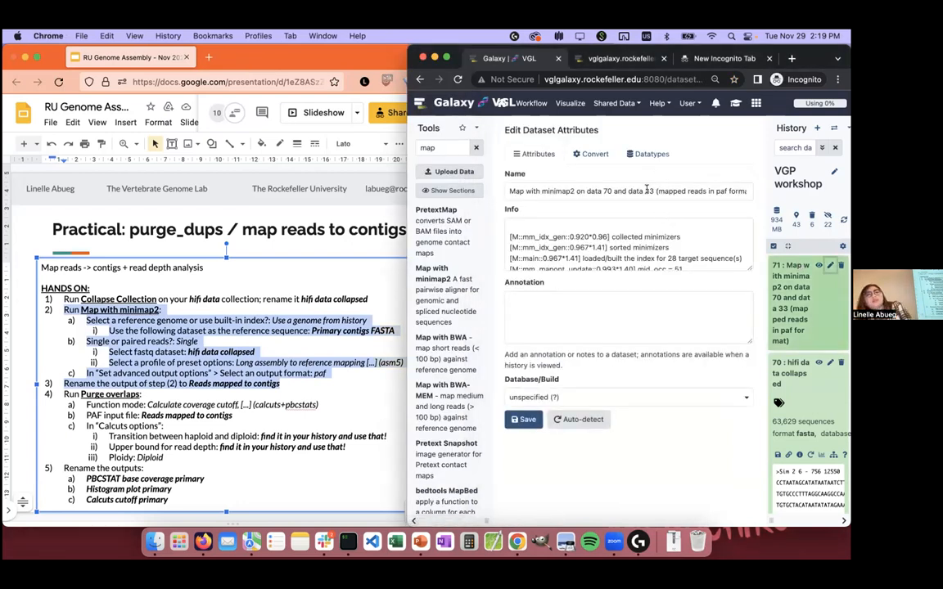
{"action": "left_click", "coordinate": [647, 190]}
{"action": "key", "text": "super+a"}
{"action": "type", "text": "Reads mapped"}
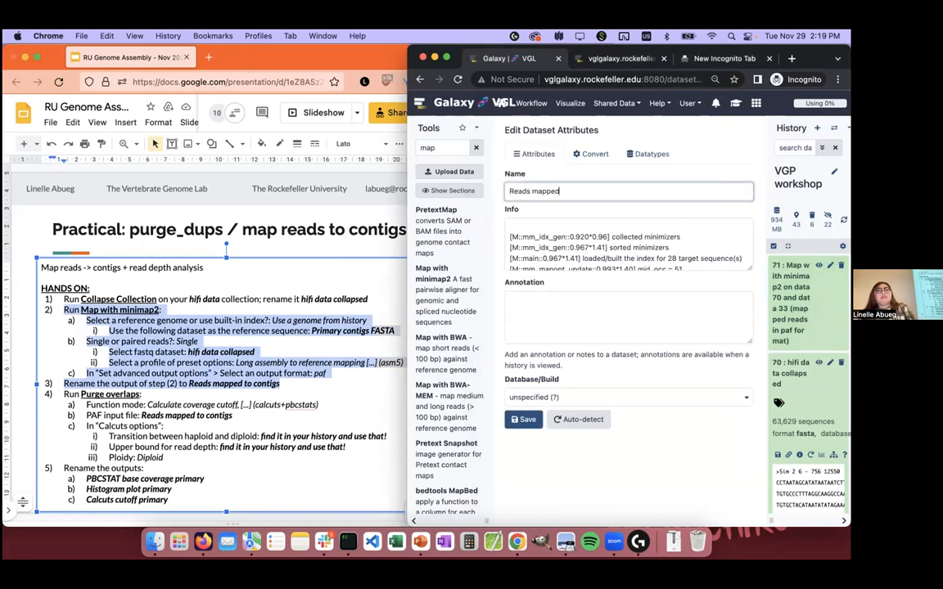
{"action": "type", "text": " to primary contigs"}
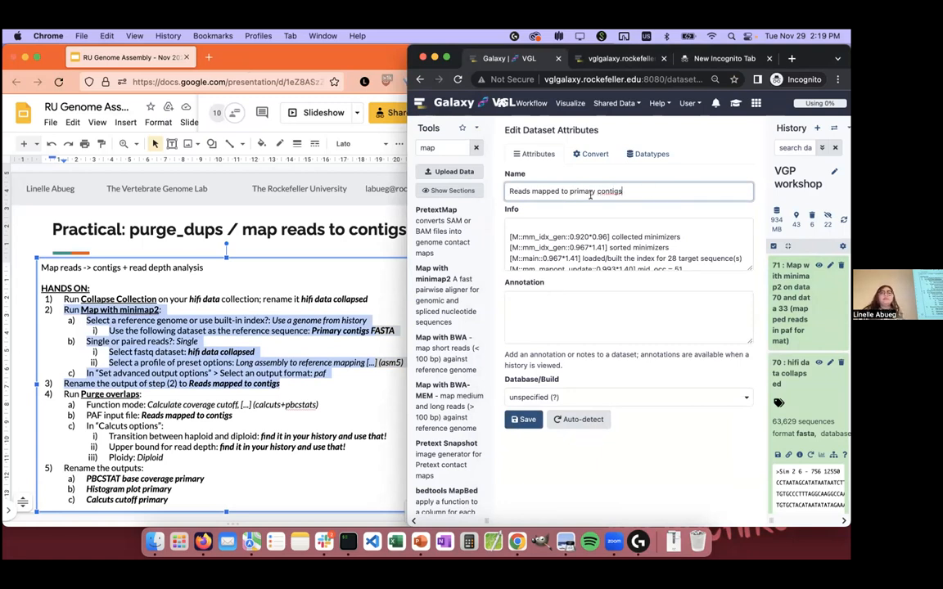
{"action": "left_click", "coordinate": [521, 420]}
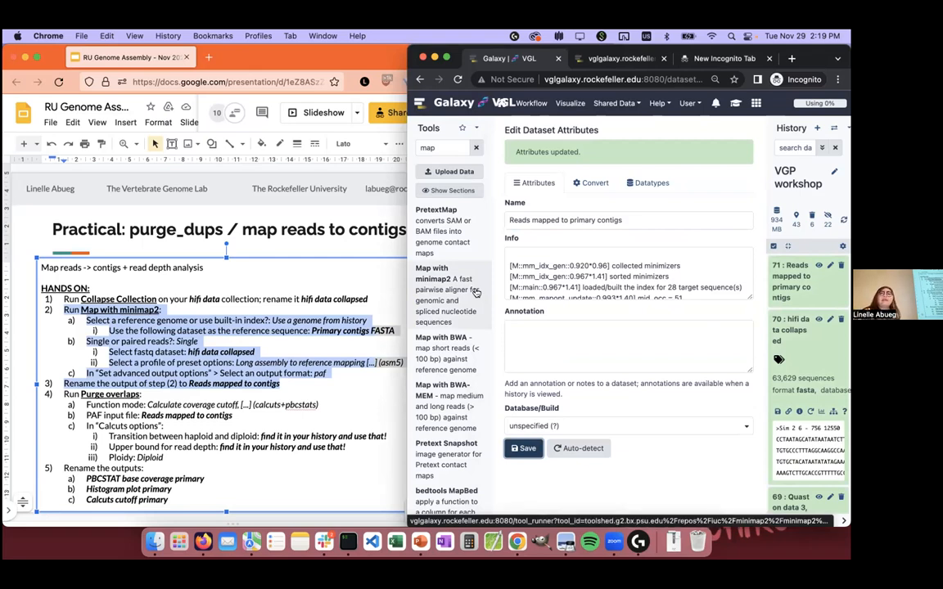
Step: Highlight step 4, the Purge overlaps instructions with its Calcuts options, on the workshop slide in Firefox
{"action": "left_click", "coordinate": [205, 407]}
{"action": "left_click_drag", "start_coordinate": [169, 469], "coordinate": [111, 393]}
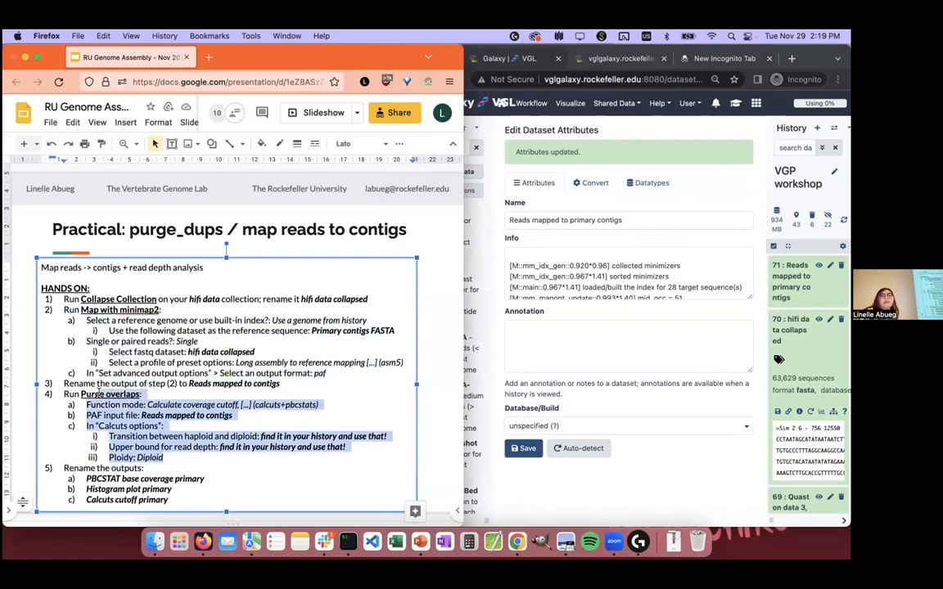
{"action": "left_click", "coordinate": [144, 451]}
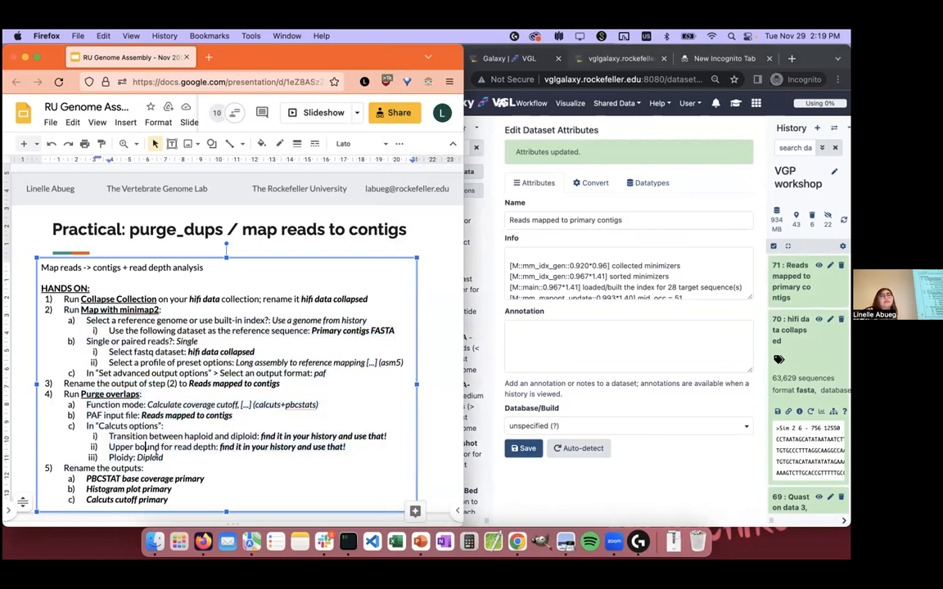
{"action": "left_click_drag", "start_coordinate": [164, 458], "coordinate": [55, 392]}
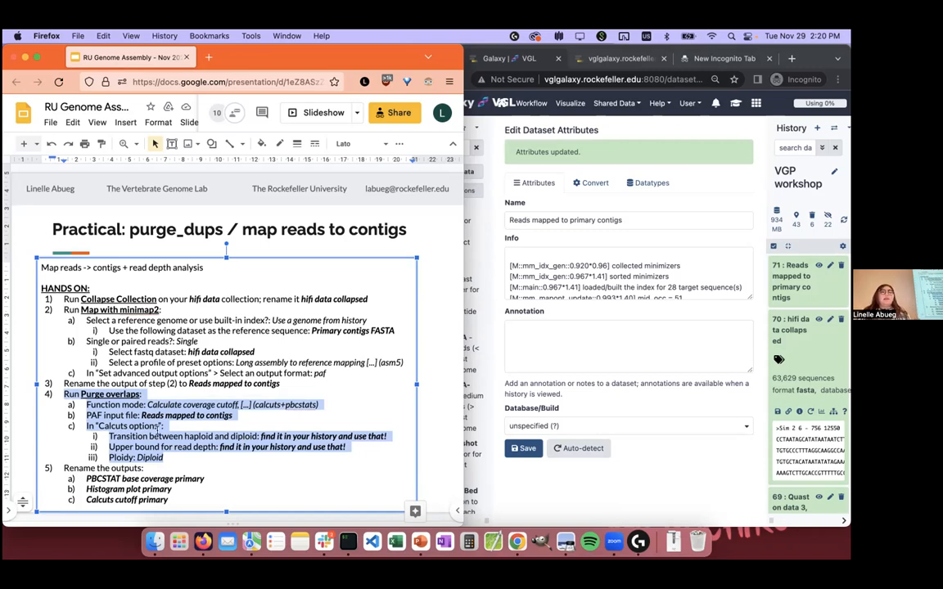
Step: Switch to Galaxy in Chrome, search the tools for "purge overlaps" and open the Purge overlaps tool
{"action": "left_click", "coordinate": [581, 183]}
{"action": "double_click", "coordinate": [446, 146]}
{"action": "type", "text": "purge d"}
{"action": "type", "text": "verlaps"}
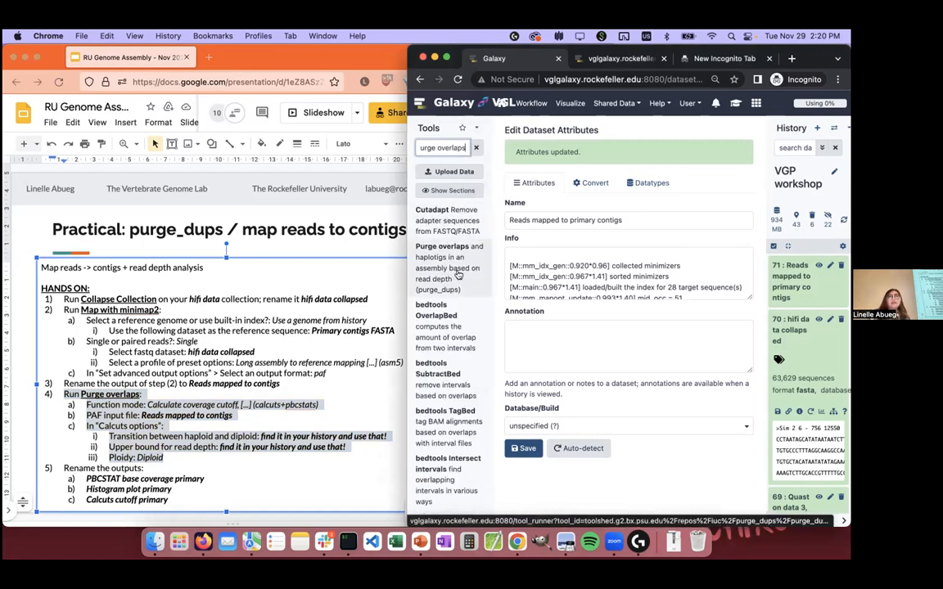
{"action": "left_click", "coordinate": [459, 276]}
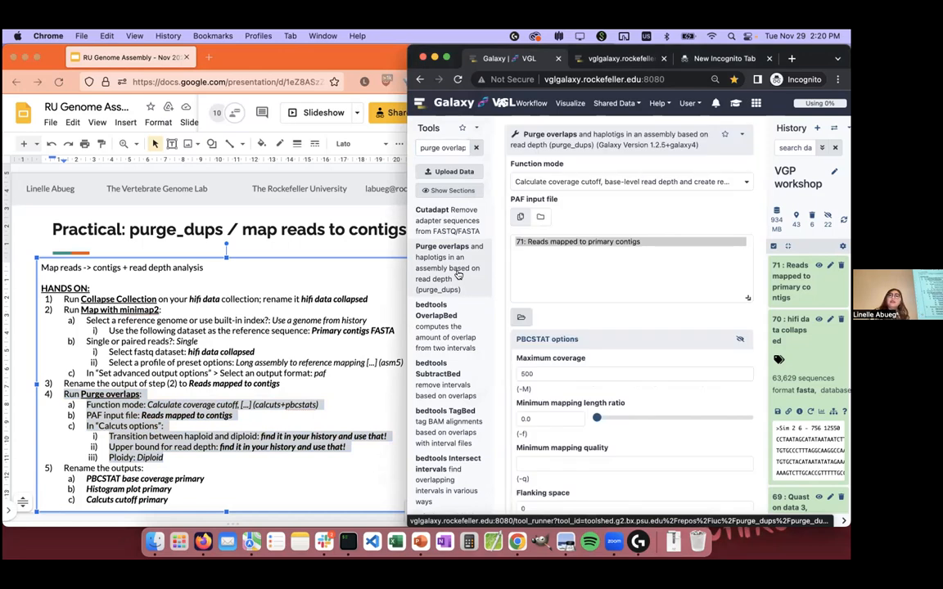
Step: Set the function mode to coverage cutoffs for PacBio data (calcuts+pbcstat) and choose dataset 71, Reads mapped to primary contigs, as PAF input
{"action": "left_click", "coordinate": [624, 183]}
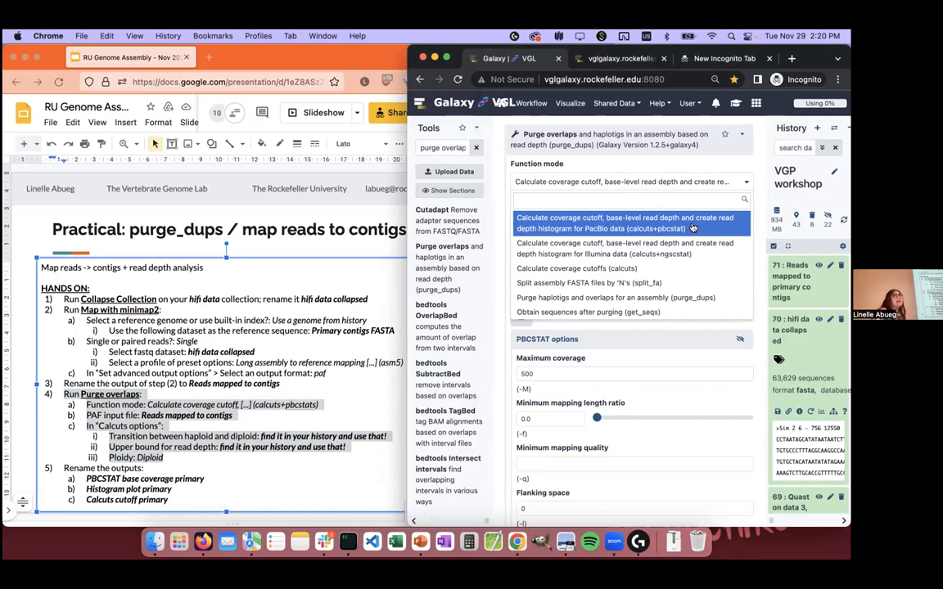
{"action": "left_click", "coordinate": [693, 227]}
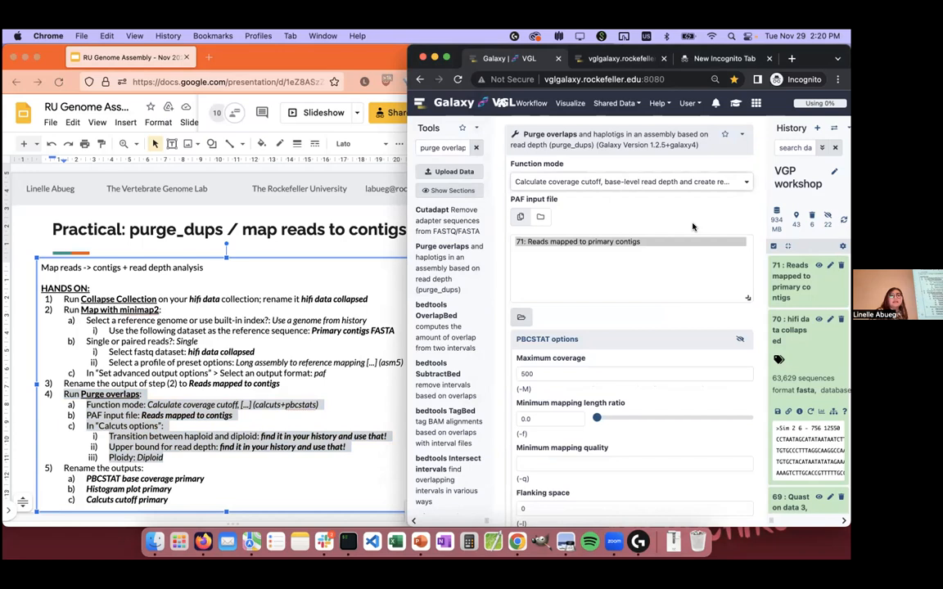
{"action": "left_click", "coordinate": [623, 245]}
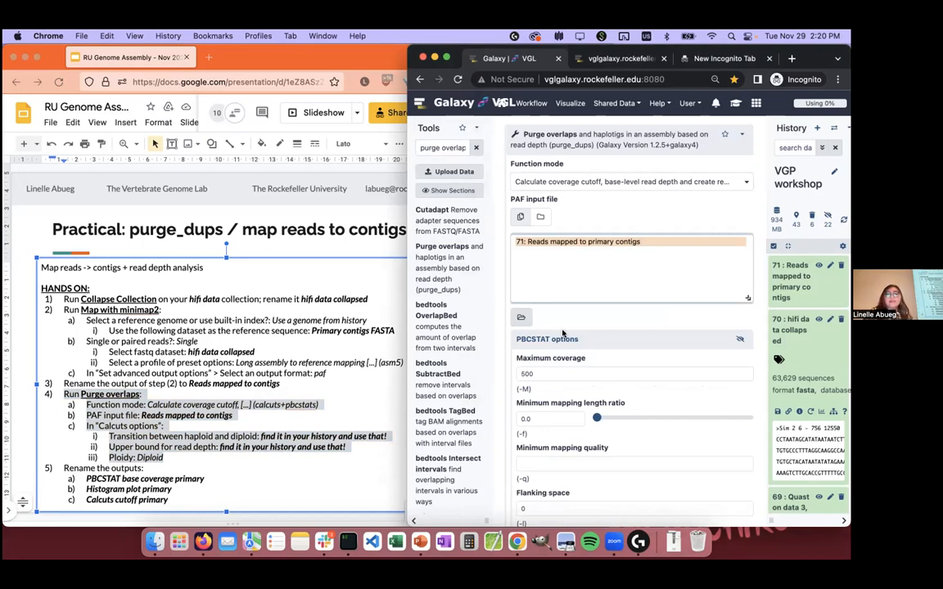
Step: Look up the Maximum depth dataset in the widened history and set the Calcuts upper bound for read depth to 114
{"action": "scroll", "coordinate": [575, 346], "scroll_direction": "down", "scroll_amount": 5}
{"action": "scroll", "coordinate": [575, 345], "scroll_direction": "down", "scroll_amount": 4}
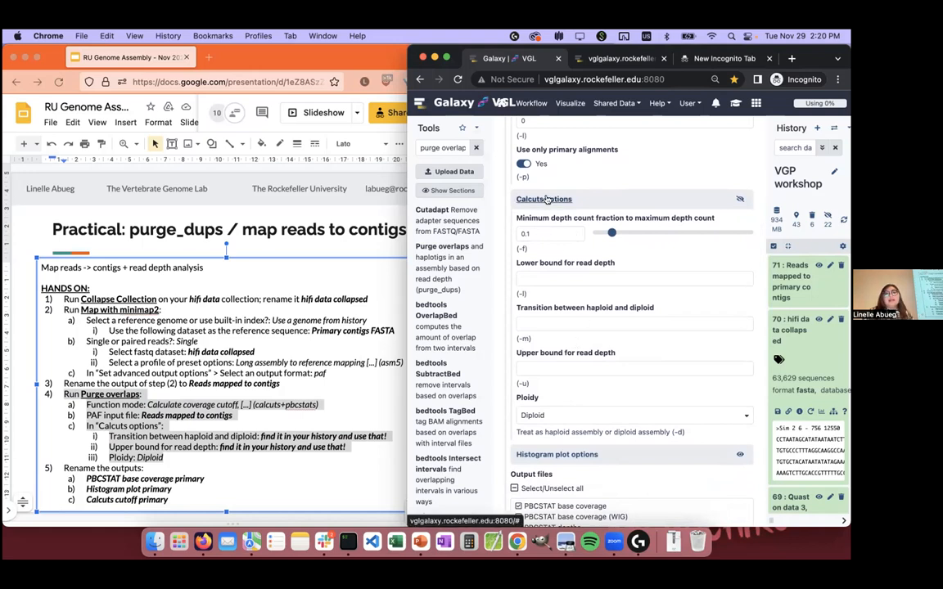
{"action": "left_click", "coordinate": [558, 321]}
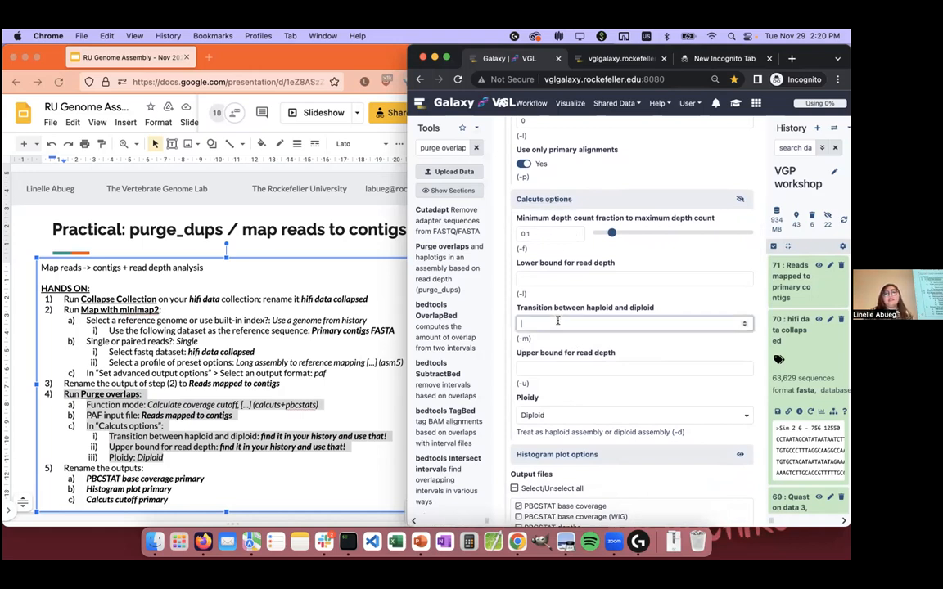
{"action": "left_click", "coordinate": [560, 373]}
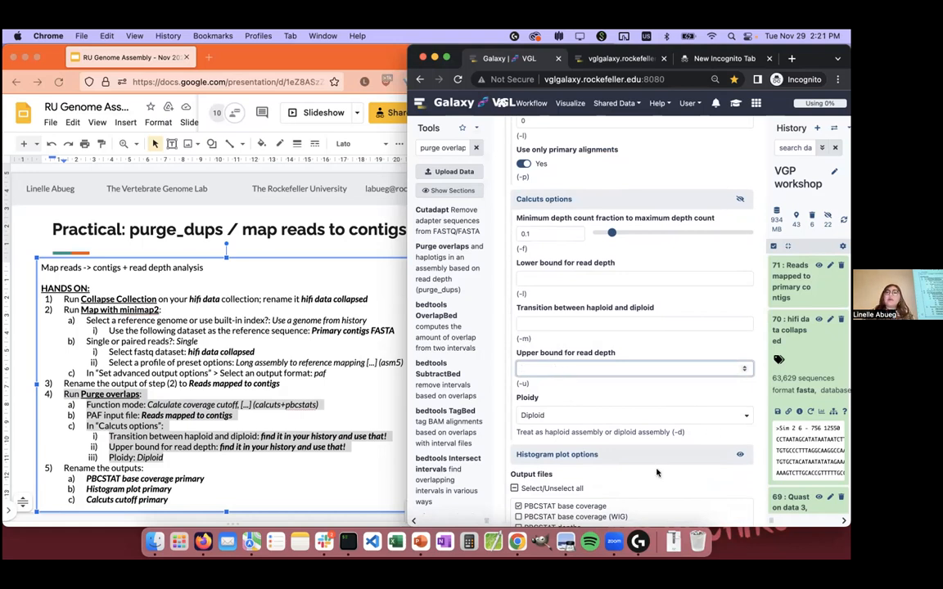
{"action": "left_click_drag", "start_coordinate": [773, 515], "coordinate": [725, 514]}
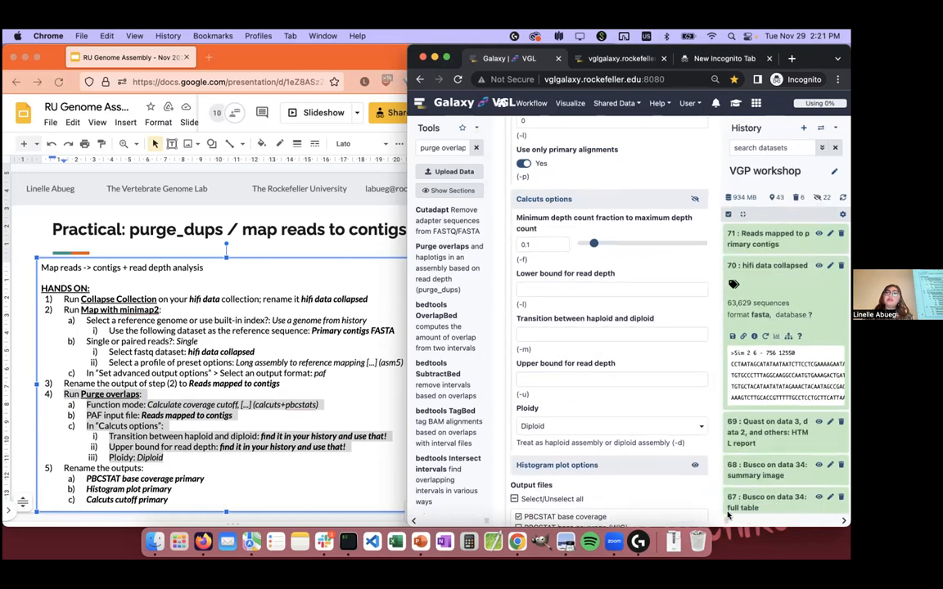
{"action": "scroll", "coordinate": [781, 288], "scroll_direction": "down", "scroll_amount": 20}
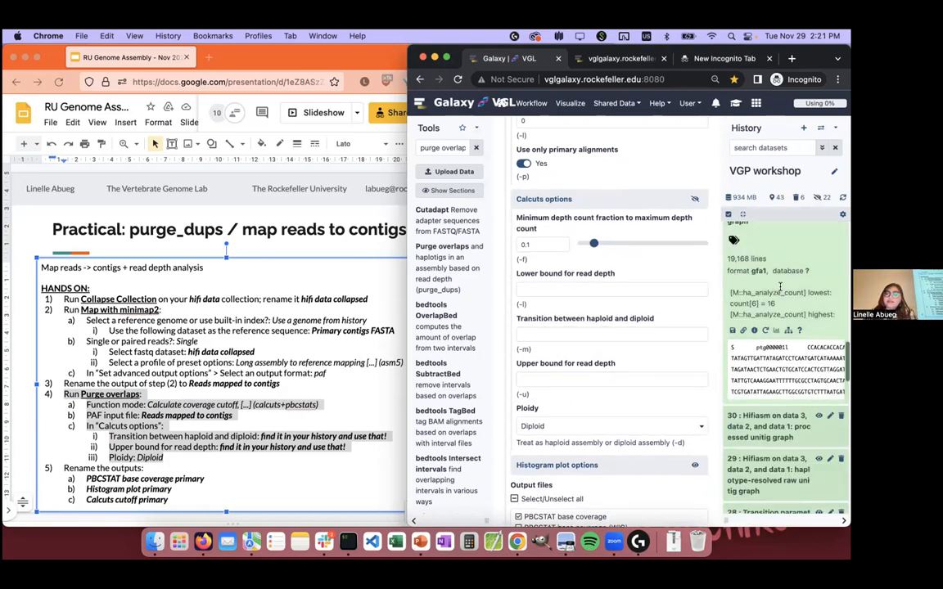
{"action": "scroll", "coordinate": [769, 344], "scroll_direction": "down", "scroll_amount": 5}
{"action": "scroll", "coordinate": [766, 384], "scroll_direction": "down", "scroll_amount": 2}
{"action": "scroll", "coordinate": [770, 328], "scroll_direction": "up", "scroll_amount": 3}
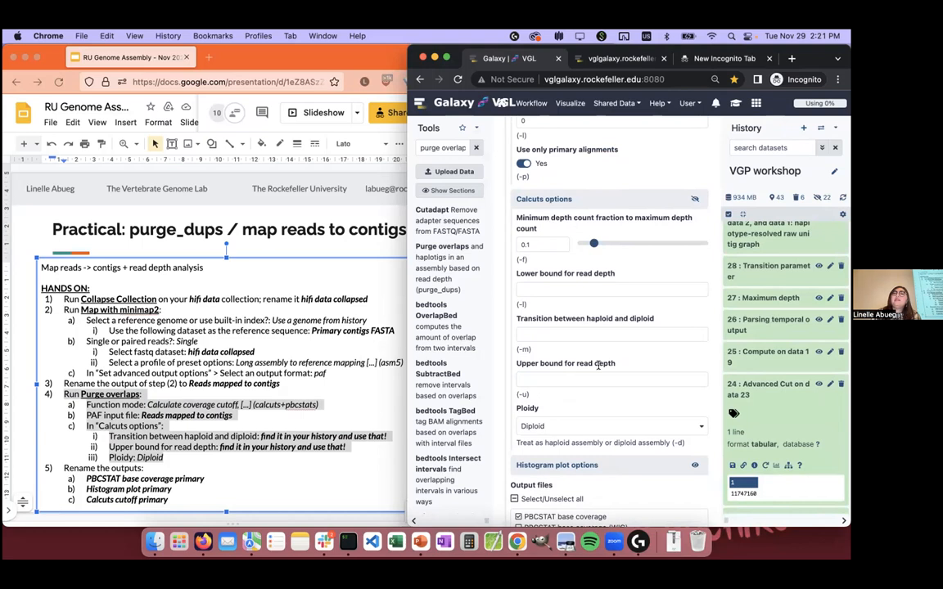
{"action": "left_click", "coordinate": [757, 298]}
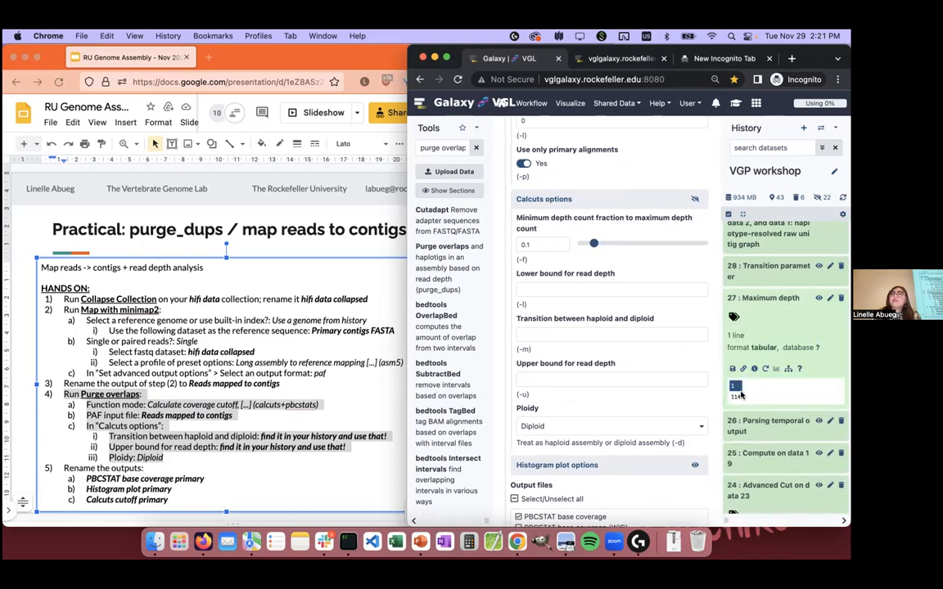
{"action": "left_click", "coordinate": [653, 380]}
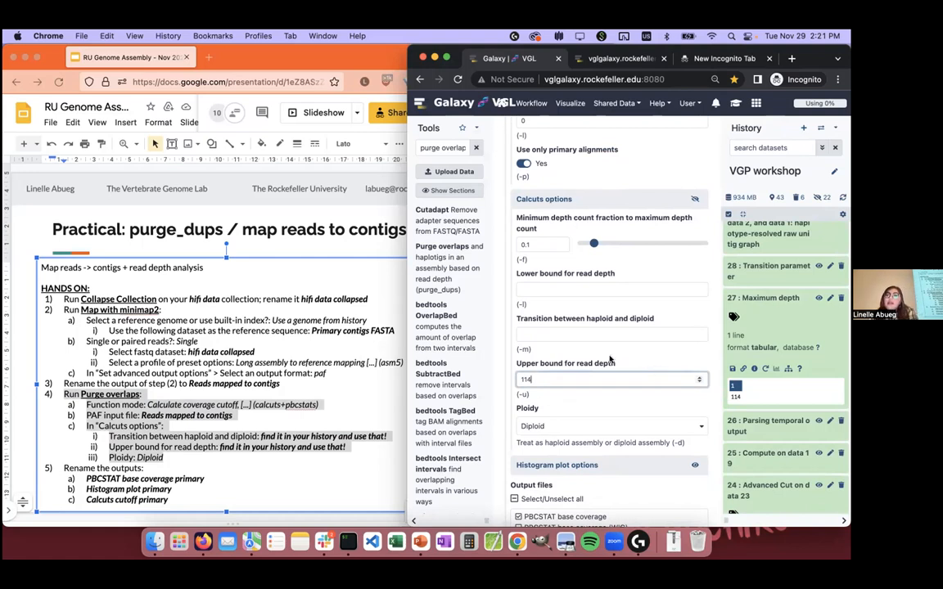
Step: Look up the Transition parameter dataset in the history and set the transition between haploid and diploid to 38
{"action": "left_click", "coordinate": [585, 333]}
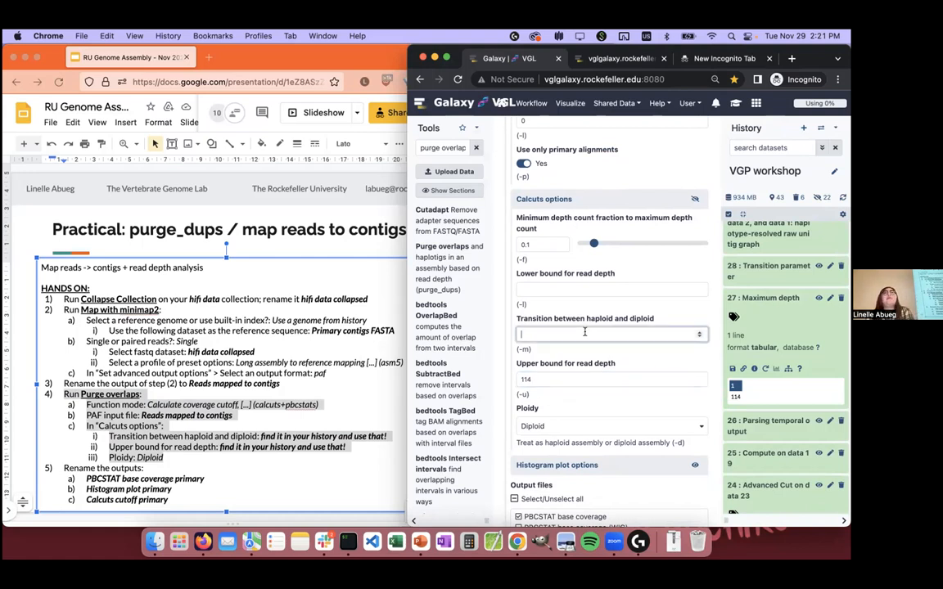
{"action": "scroll", "coordinate": [782, 328], "scroll_direction": "up", "scroll_amount": 1}
{"action": "left_click", "coordinate": [782, 311]}
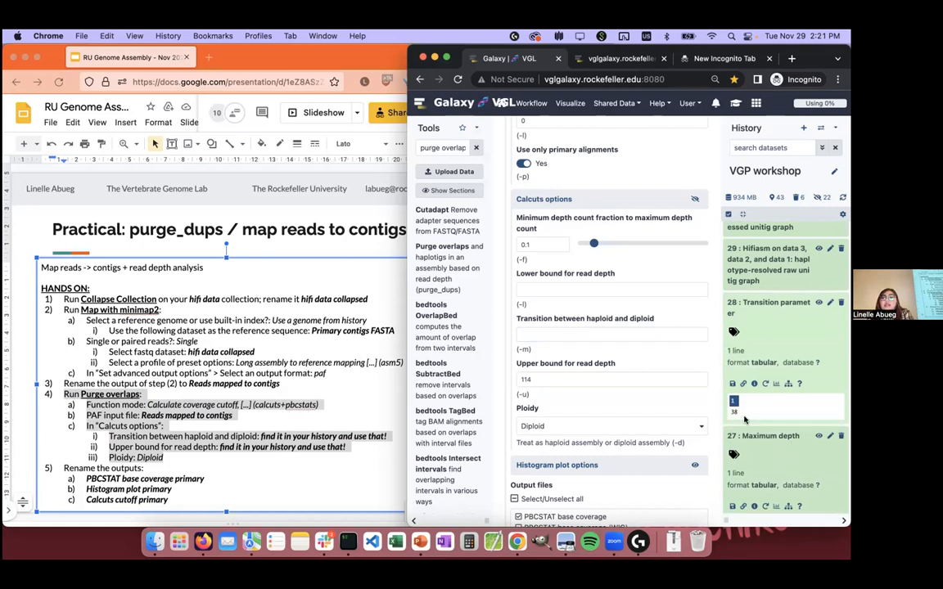
{"action": "left_click", "coordinate": [622, 335]}
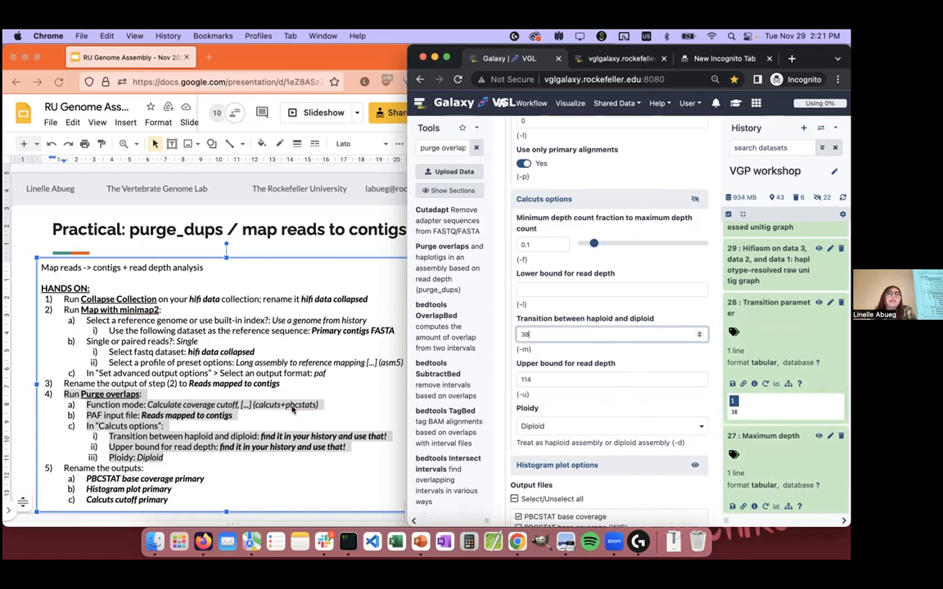
Step: Switch to the Firefox slide and replace the Calcuts placeholders with 38 for the haploid-diploid transition and 114 for the upper bound
{"action": "left_click", "coordinate": [236, 391]}
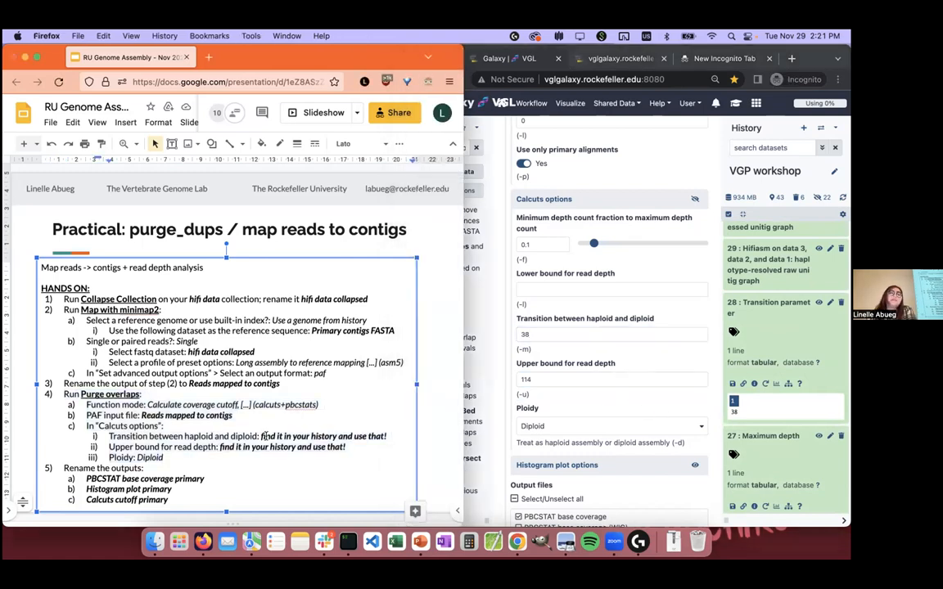
{"action": "left_click_drag", "start_coordinate": [262, 436], "coordinate": [387, 437]}
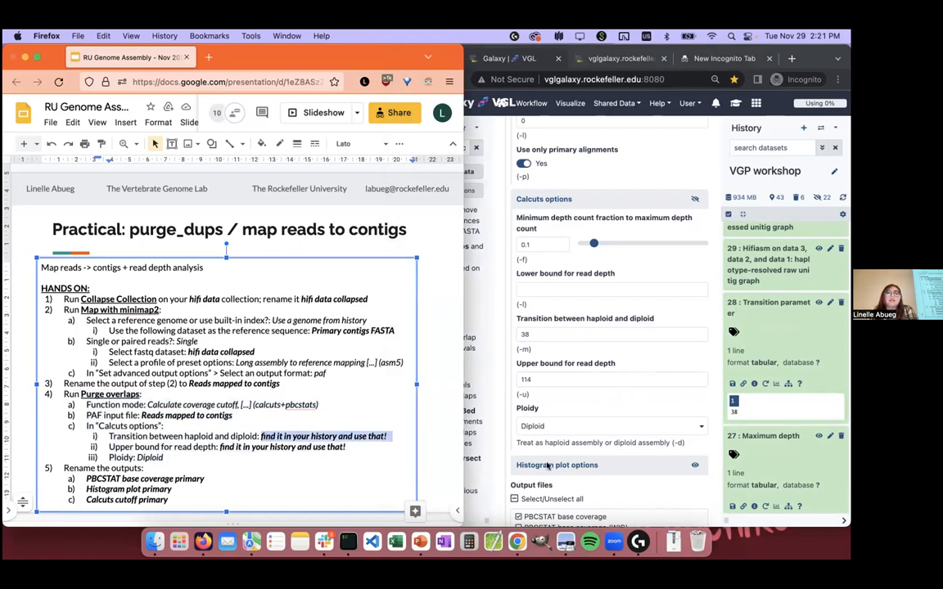
{"action": "type", "text": "38"}
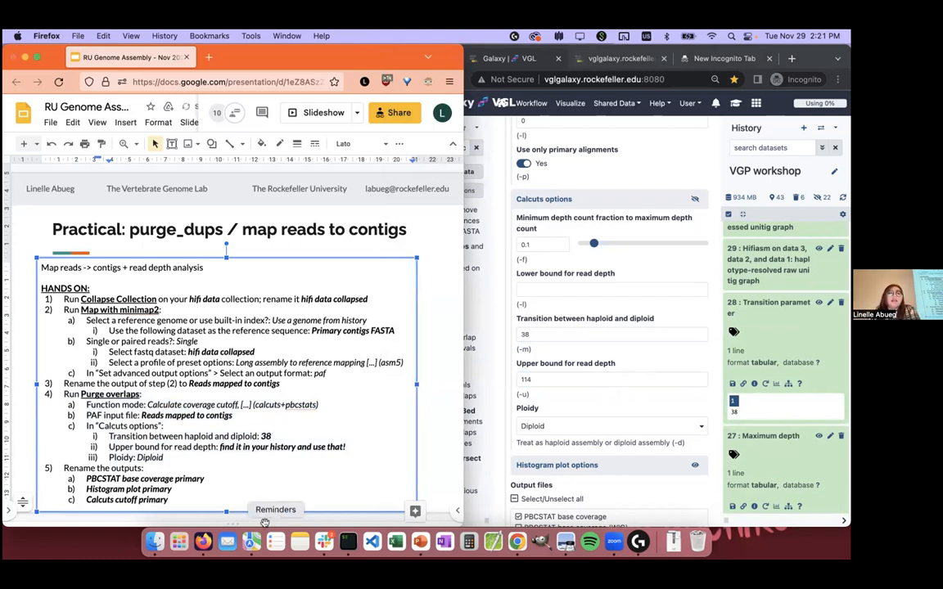
{"action": "left_click_drag", "start_coordinate": [345, 447], "coordinate": [218, 447]}
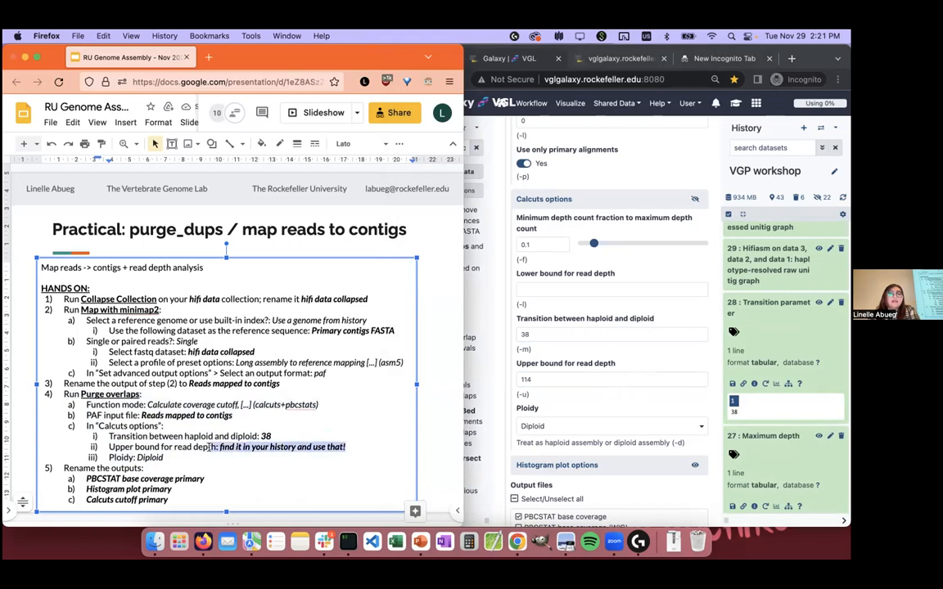
{"action": "type", "text": "114"}
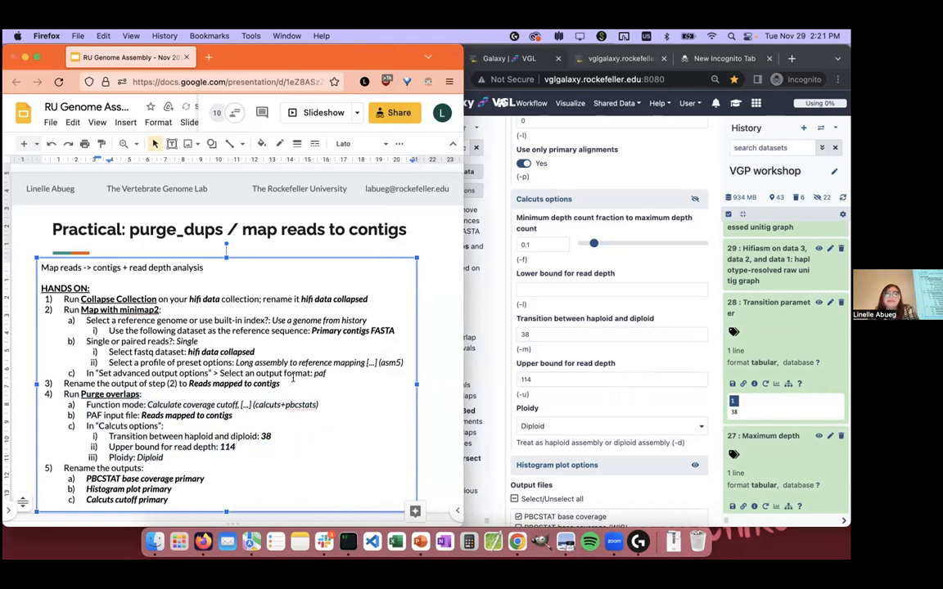
Step: Return to Galaxy in Chrome, run Purge overlaps and briefly expand the histogram plot dataset in the history
{"action": "left_click", "coordinate": [573, 336]}
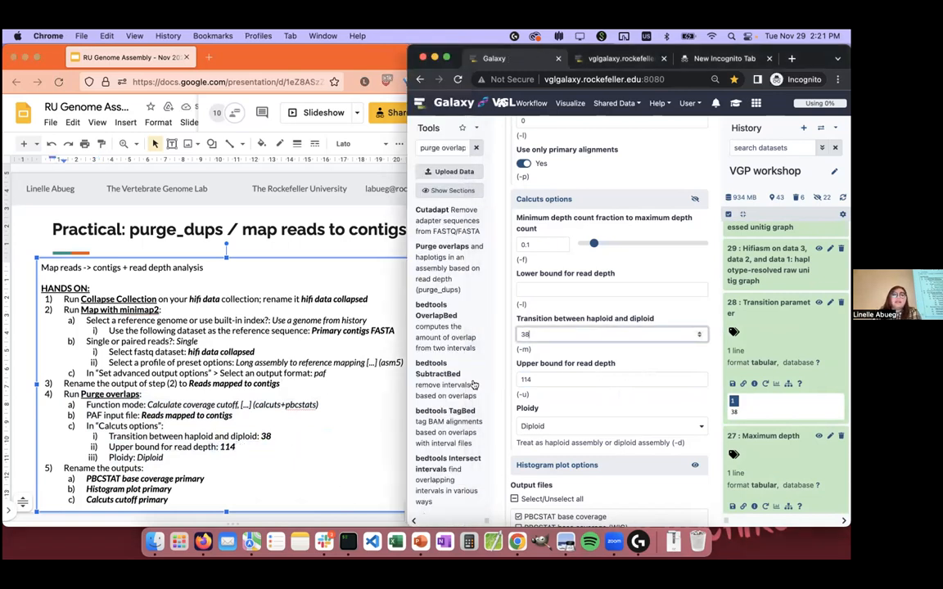
{"action": "scroll", "coordinate": [610, 363], "scroll_direction": "down", "scroll_amount": 5}
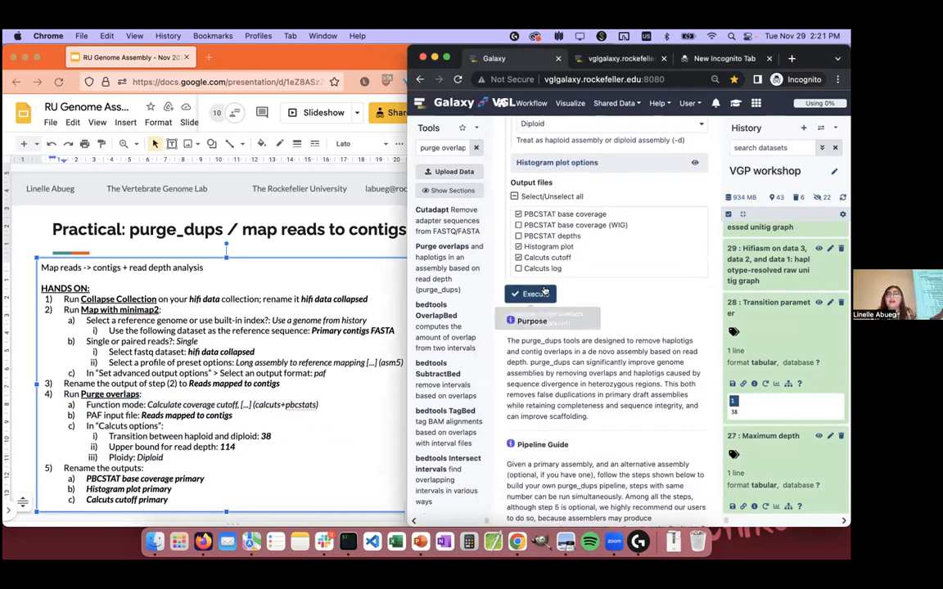
{"action": "left_click", "coordinate": [542, 292]}
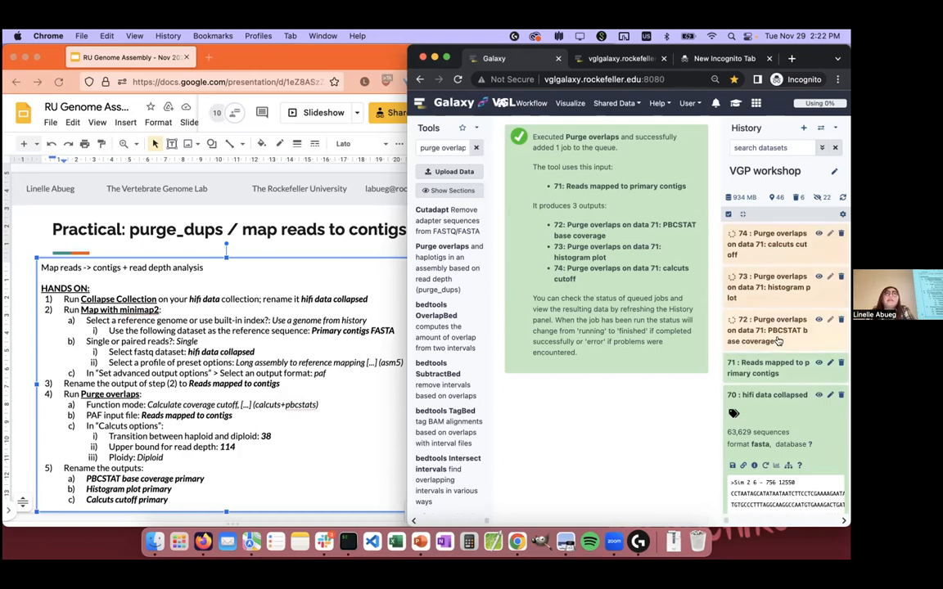
{"action": "left_click", "coordinate": [779, 303]}
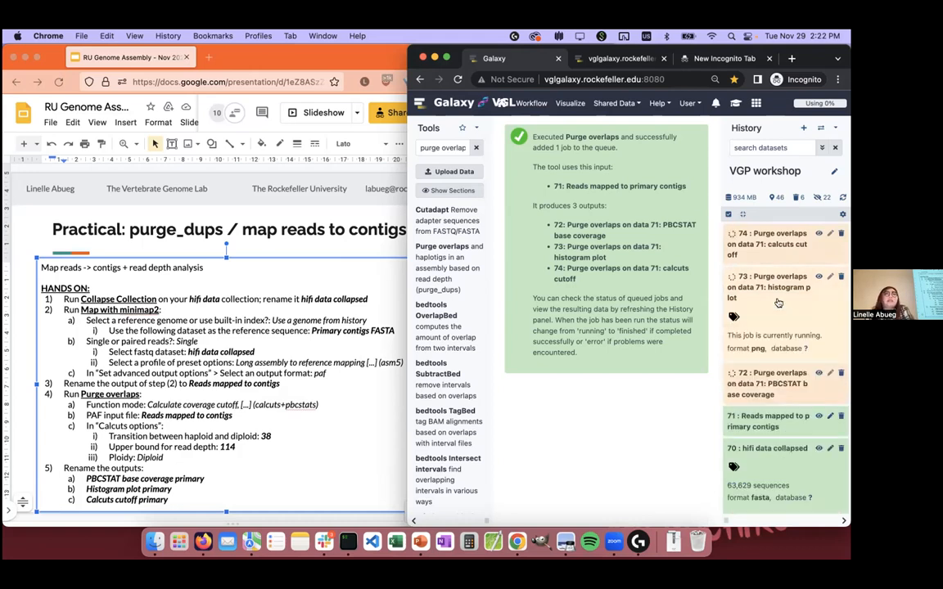
{"action": "left_click", "coordinate": [781, 285]}
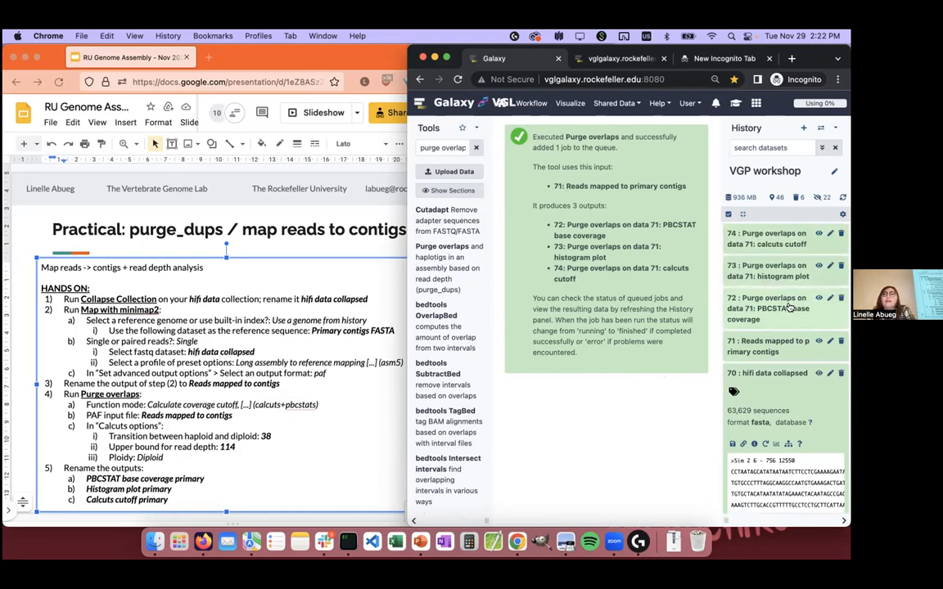
Step: Rename dataset 72 as "PBCSTAT base coverage primary" and save its attributes
{"action": "left_click", "coordinate": [829, 299]}
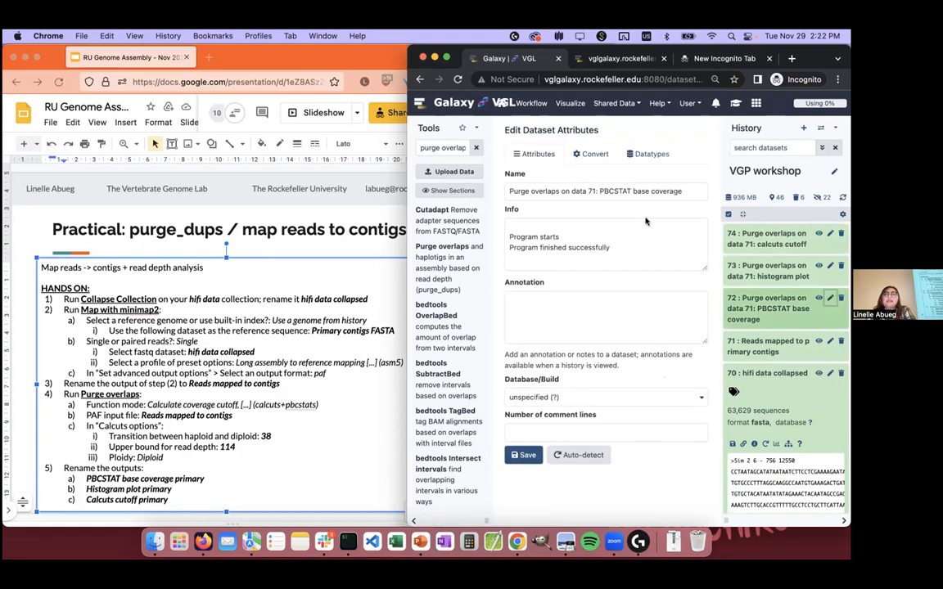
{"action": "left_click", "coordinate": [599, 191]}
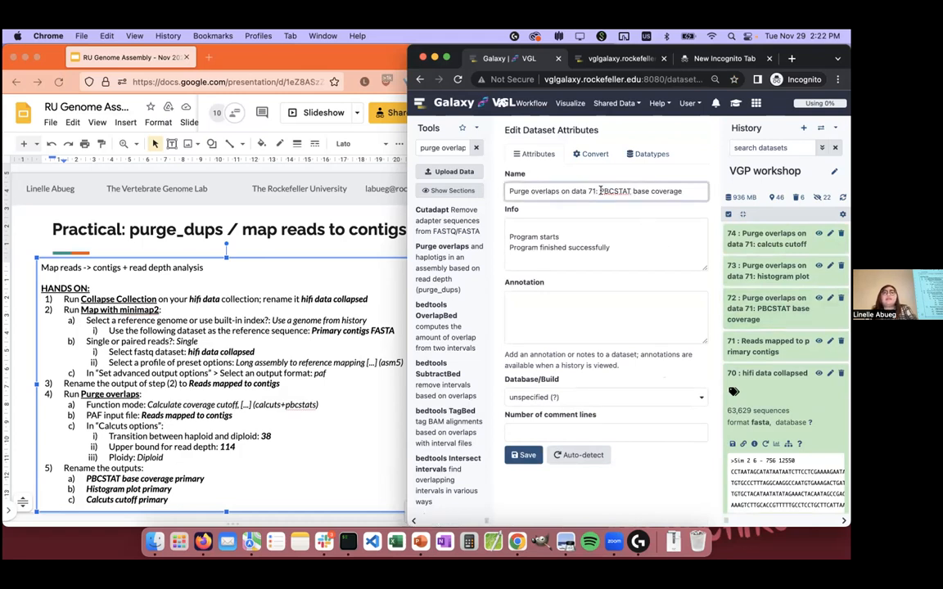
{"action": "triple_click", "coordinate": [603, 191]}
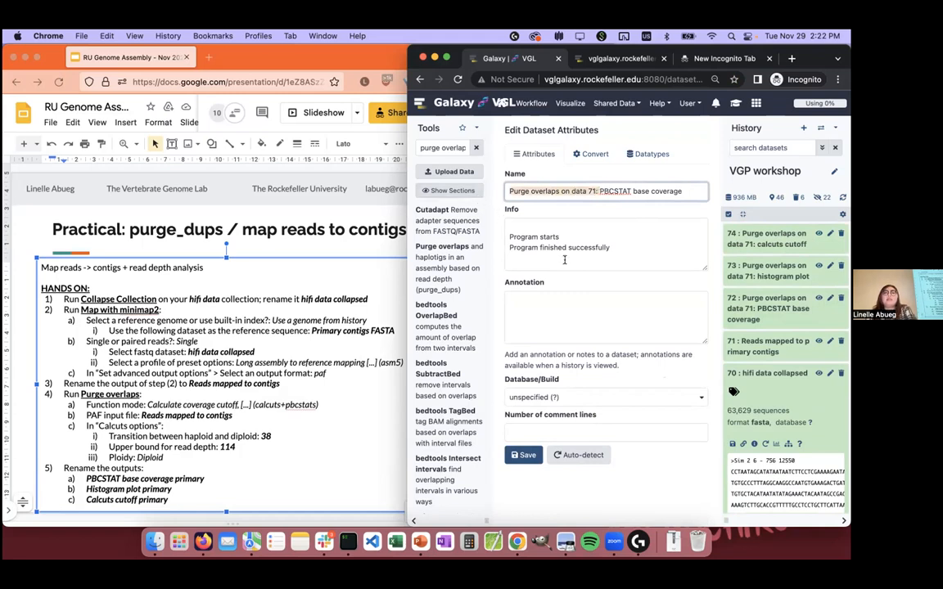
{"action": "key", "text": "BackSpace"}
{"action": "type", "text": "primary"}
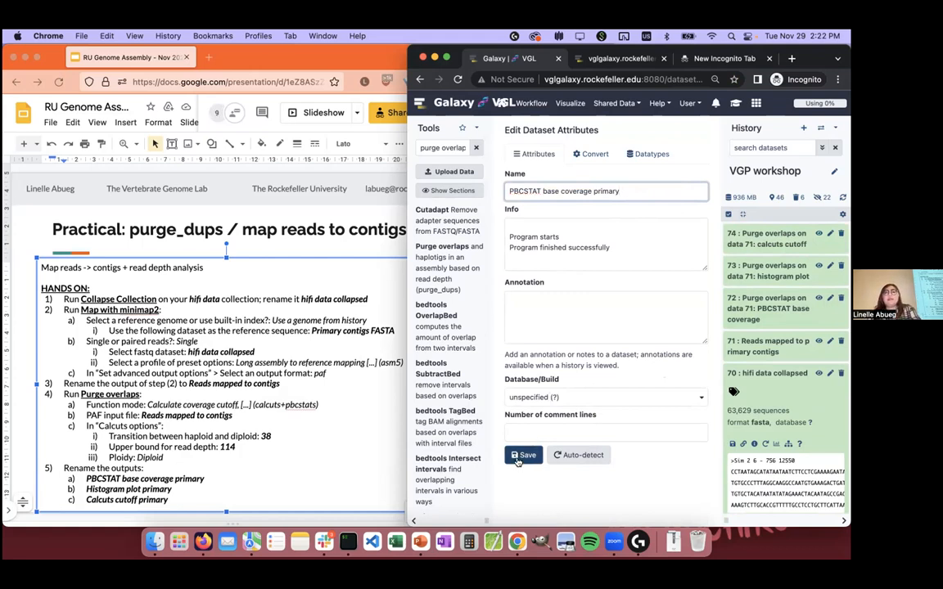
{"action": "left_click", "coordinate": [518, 459]}
Step: Rename dataset 73 as "histogram plot primary" and save its attributes
{"action": "left_click", "coordinate": [828, 267]}
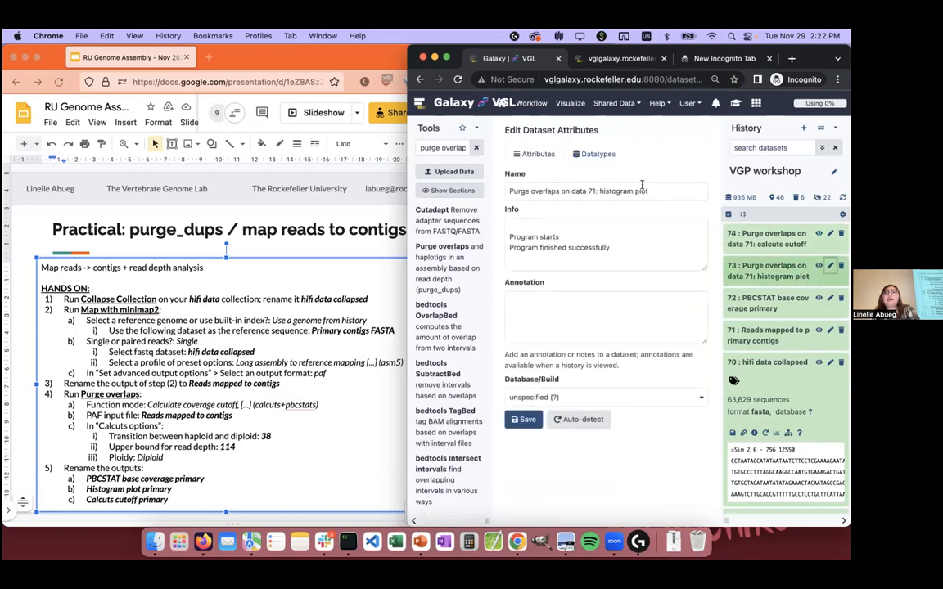
{"action": "left_click_drag", "start_coordinate": [600, 191], "coordinate": [480, 192]}
{"action": "key", "text": "BackSpace"}
{"action": "left_click", "coordinate": [623, 186]}
{"action": "type", "text": "primary"}
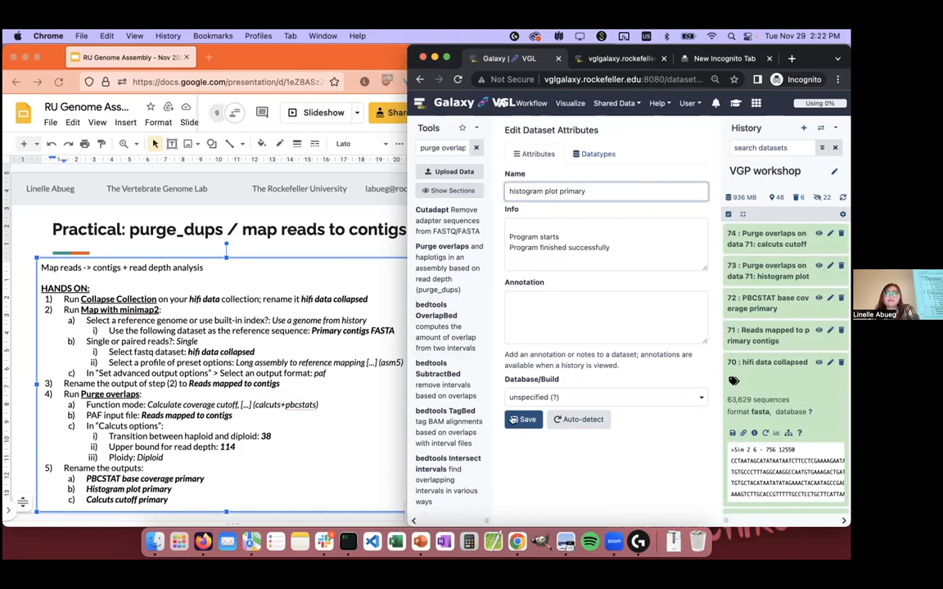
{"action": "left_click", "coordinate": [523, 419]}
Step: Rename dataset 74 as "calcuts cutoff primary", save its attributes and collapse its history entry
{"action": "left_click", "coordinate": [761, 238]}
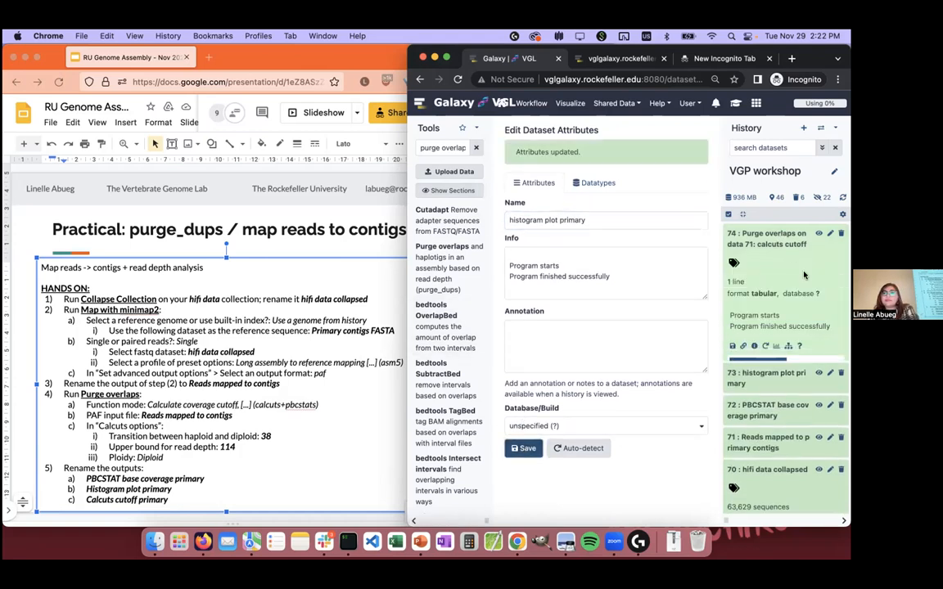
{"action": "left_click", "coordinate": [830, 233]}
{"action": "left_click_drag", "start_coordinate": [600, 190], "coordinate": [292, 202]}
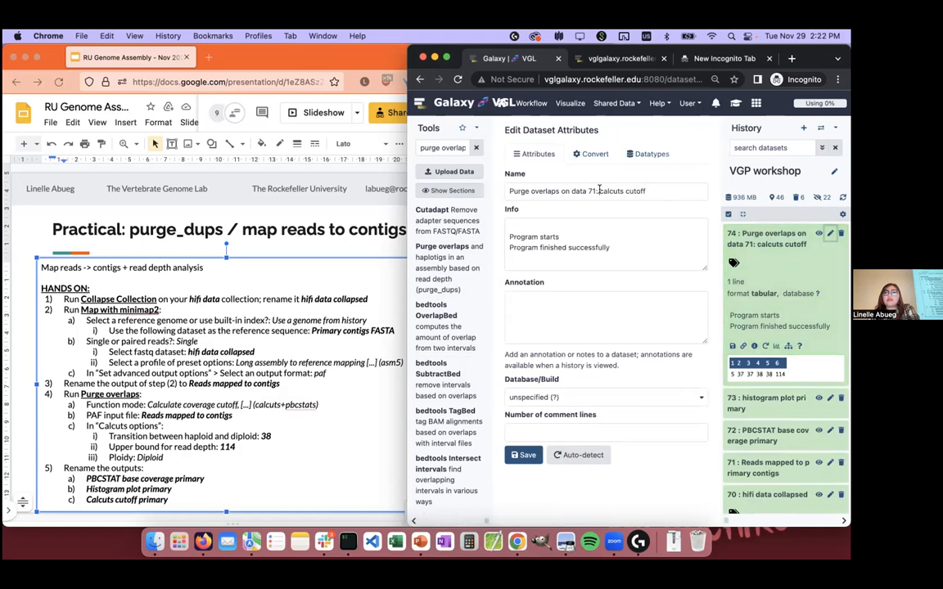
{"action": "key", "text": "Right"}
{"action": "type", "text": "primary"}
{"action": "left_click_drag", "start_coordinate": [599, 191], "coordinate": [508, 191]}
{"action": "key", "text": "BackSpace"}
{"action": "left_click", "coordinate": [528, 455]}
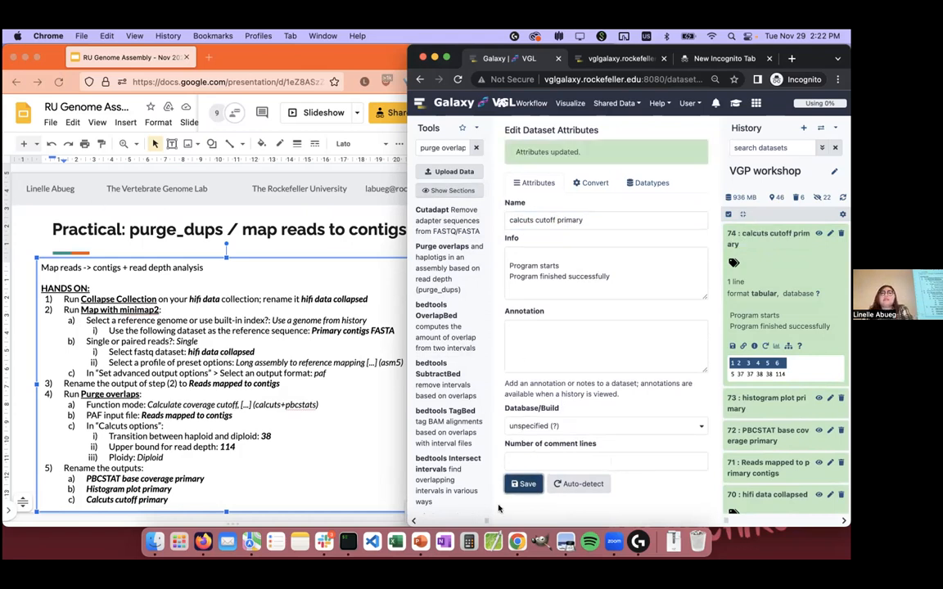
{"action": "left_click", "coordinate": [768, 233]}
{"action": "left_click", "coordinate": [767, 361]}
Step: Switch to the presentation in Firefox and advance to the slide "Practical: purge_dups / all vs. all self-align"
{"action": "left_click", "coordinate": [27, 229]}
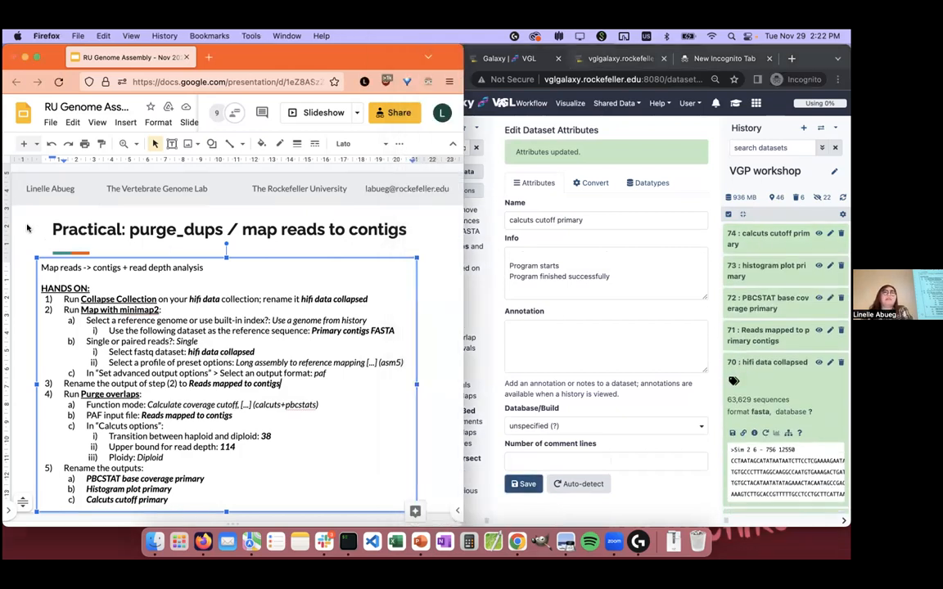
{"action": "left_click", "coordinate": [23, 332]}
{"action": "key", "text": "Down"}
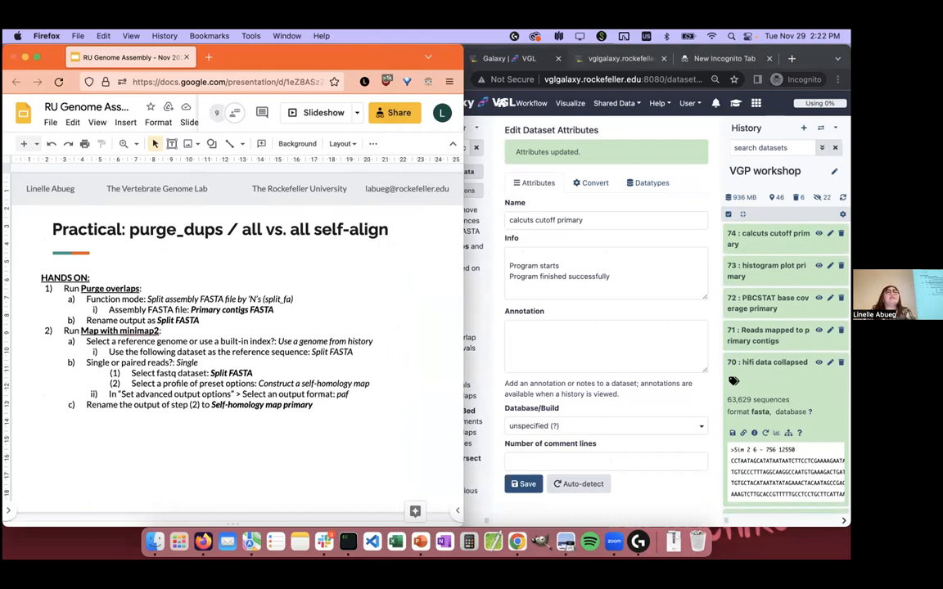
Step: Switch to Galaxy in Chrome, open the Purge overlaps tool and set its function mode to Split assembly FASTA files by 'N's (split_fa)
{"action": "left_click", "coordinate": [495, 204]}
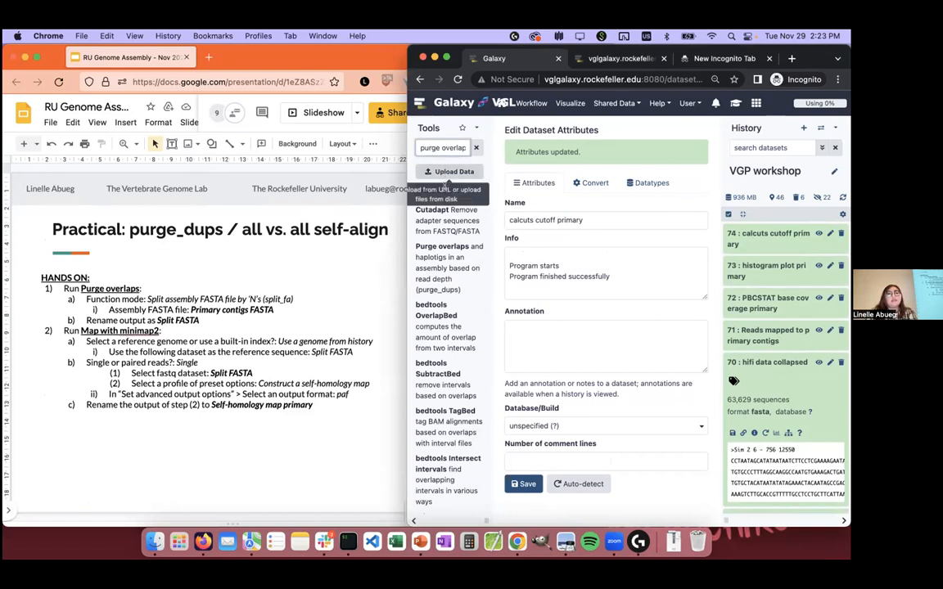
{"action": "left_click", "coordinate": [456, 265]}
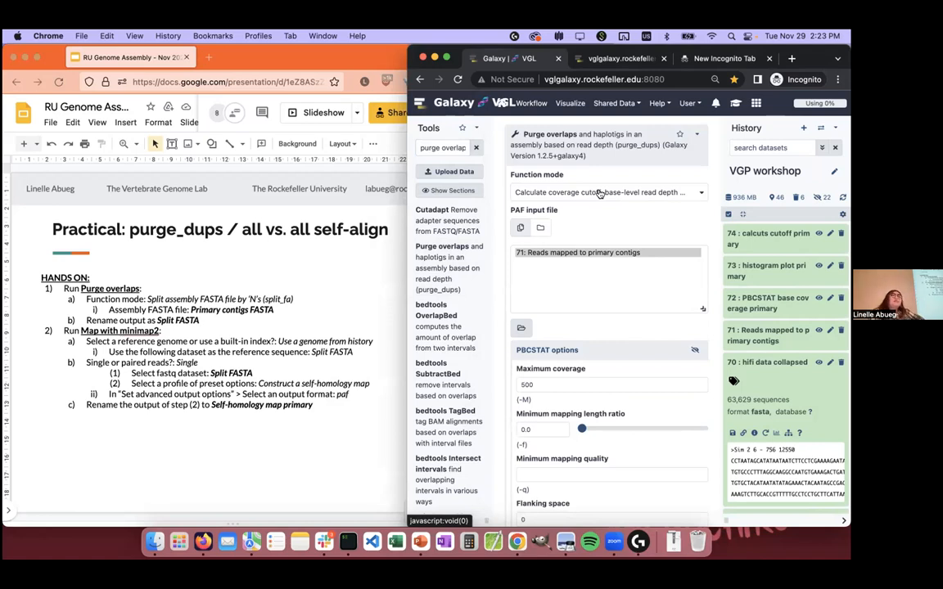
{"action": "left_click", "coordinate": [602, 192]}
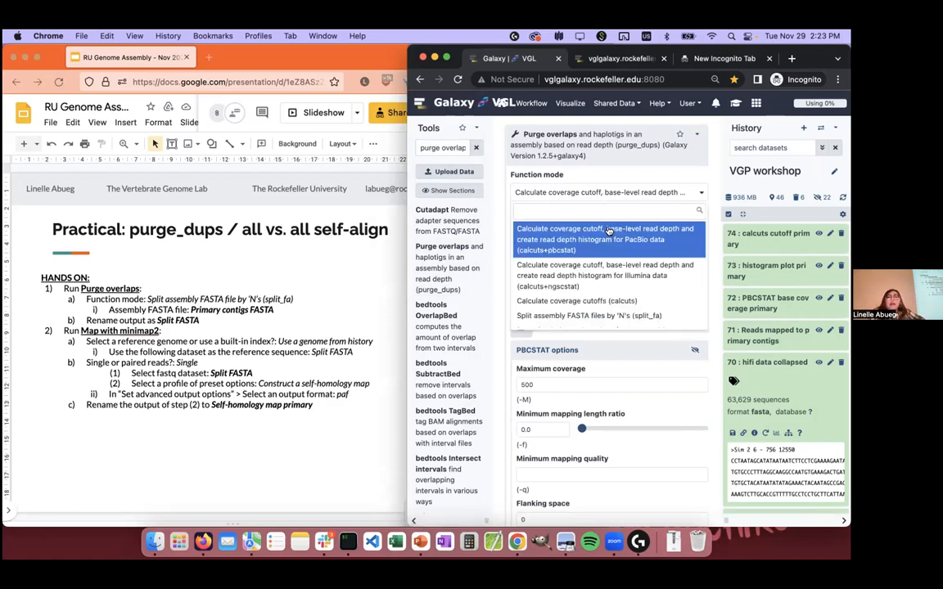
{"action": "scroll", "coordinate": [601, 278], "scroll_direction": "down", "scroll_amount": 1}
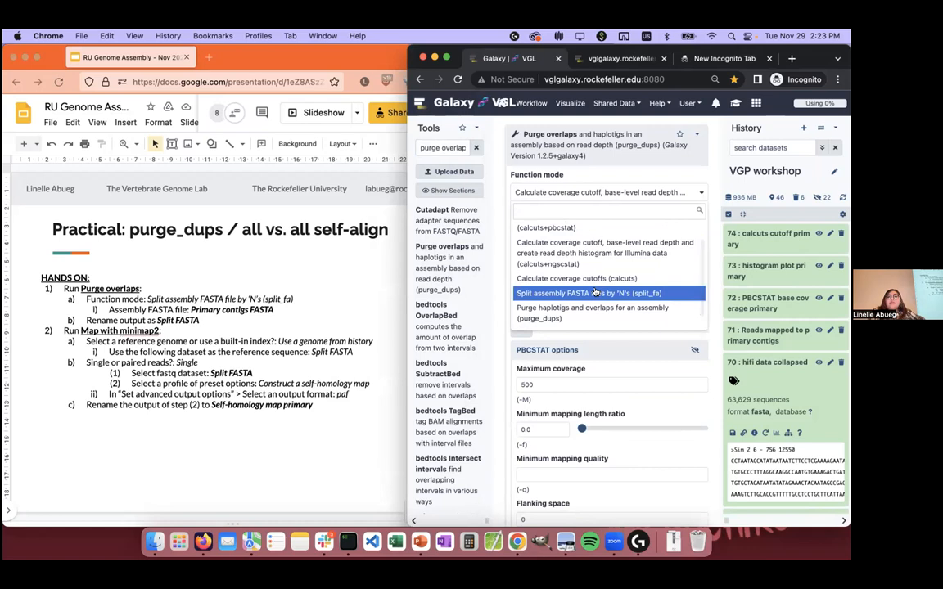
{"action": "left_click", "coordinate": [595, 293]}
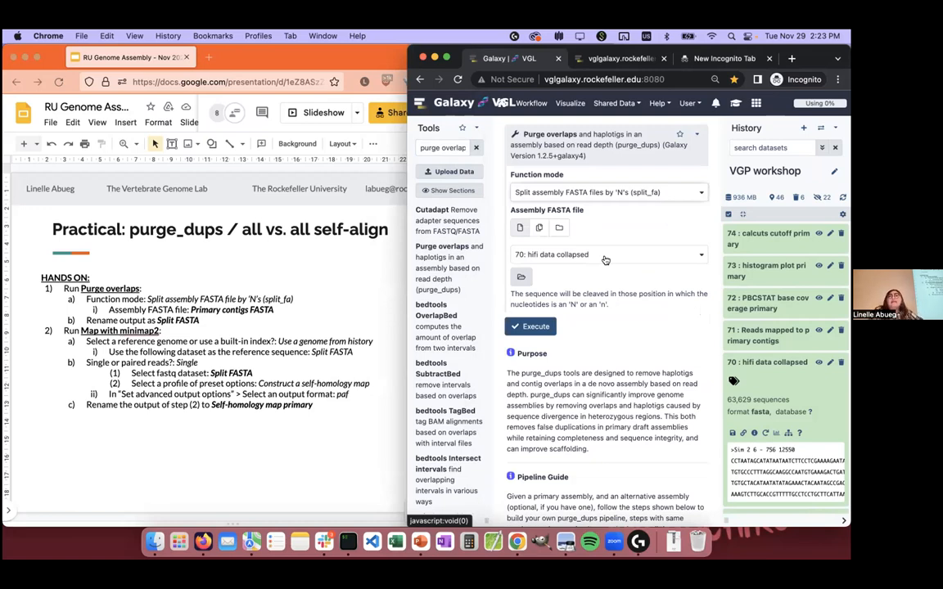
Step: Choose "33: Primary contigs FASTA" as the assembly FASTA file and run Purge overlaps
{"action": "left_click", "coordinate": [605, 257]}
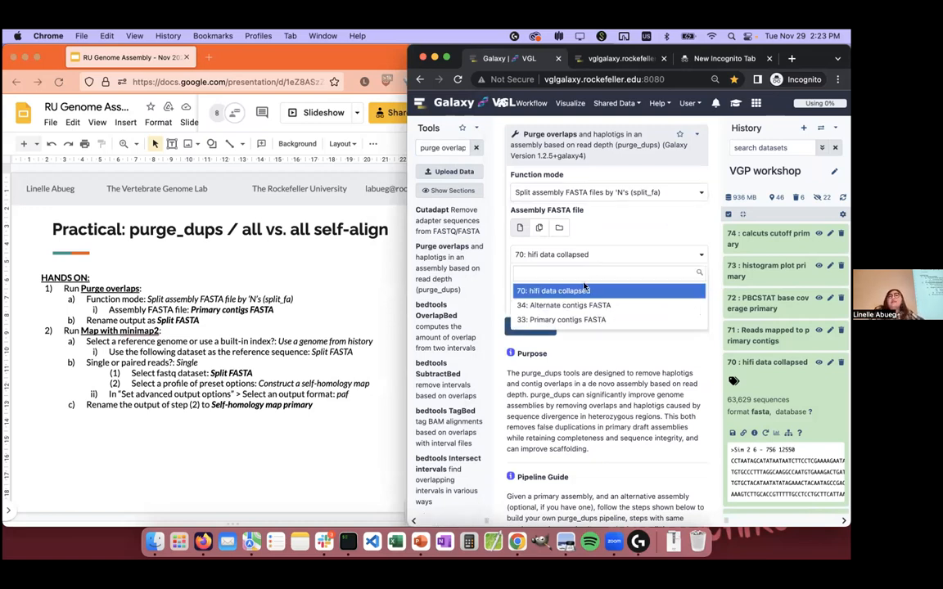
{"action": "left_click", "coordinate": [605, 319]}
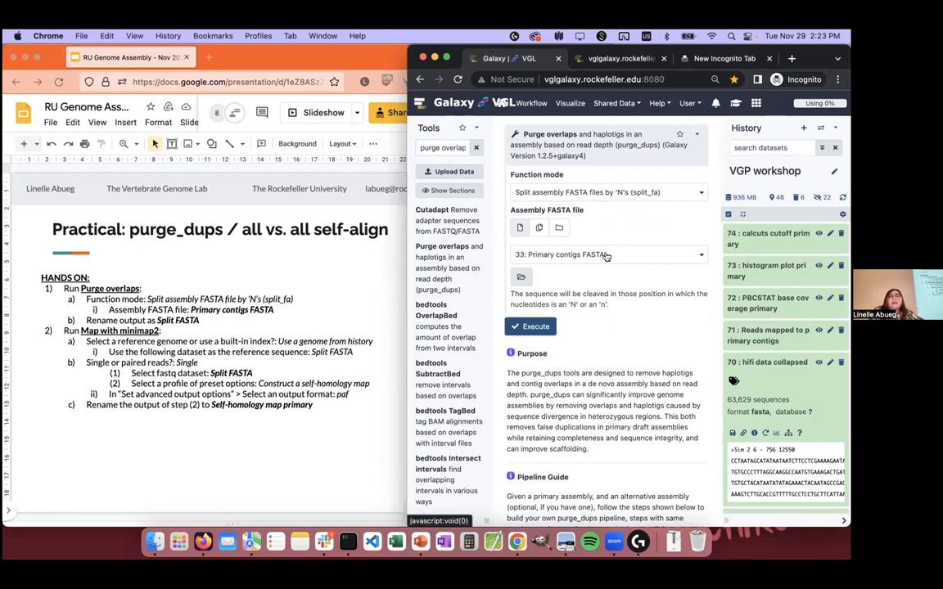
{"action": "left_click", "coordinate": [534, 327]}
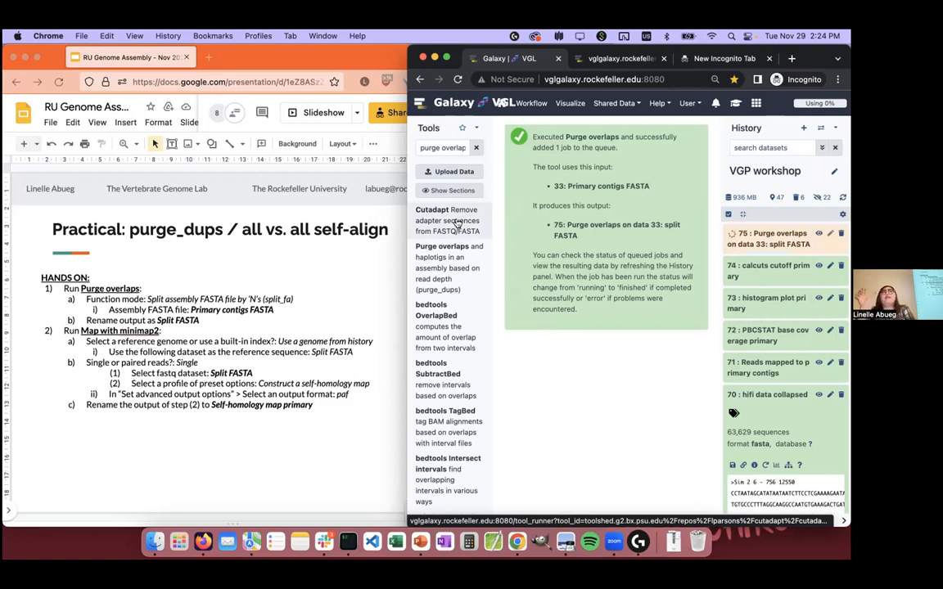
Step: Rename dataset 75 as "split FASTA primary" and save its attributes
{"action": "left_click", "coordinate": [769, 242]}
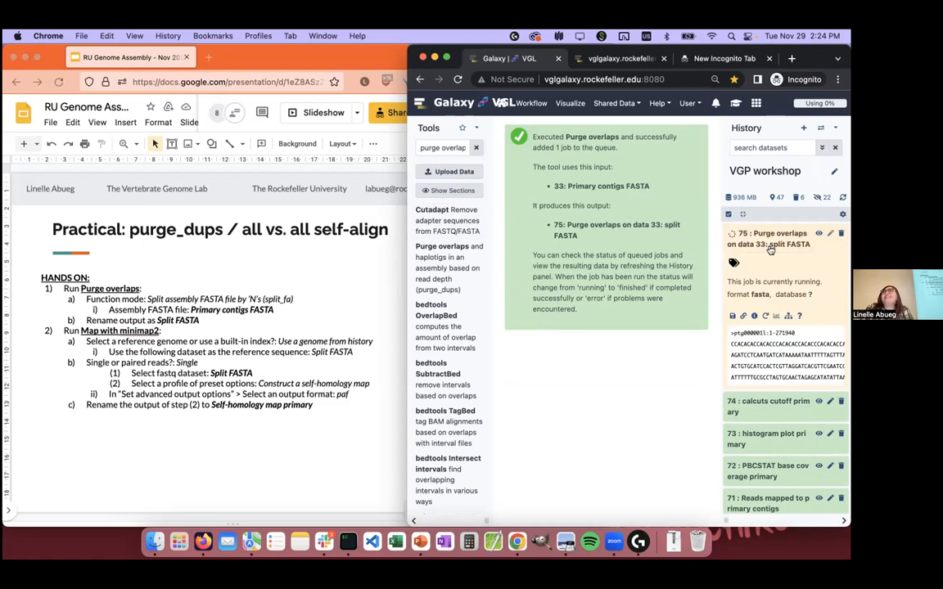
{"action": "left_click", "coordinate": [770, 244]}
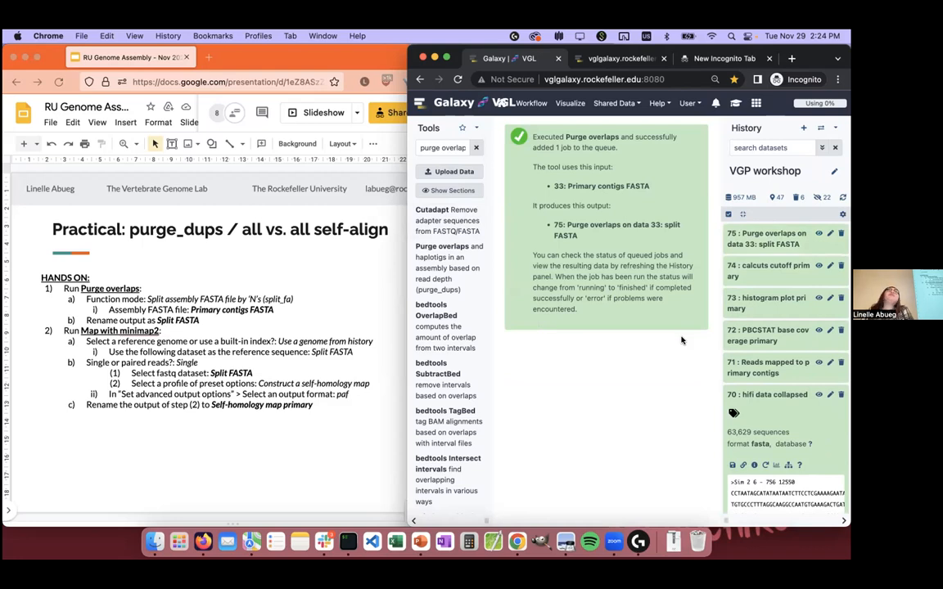
{"action": "left_click", "coordinate": [830, 234]}
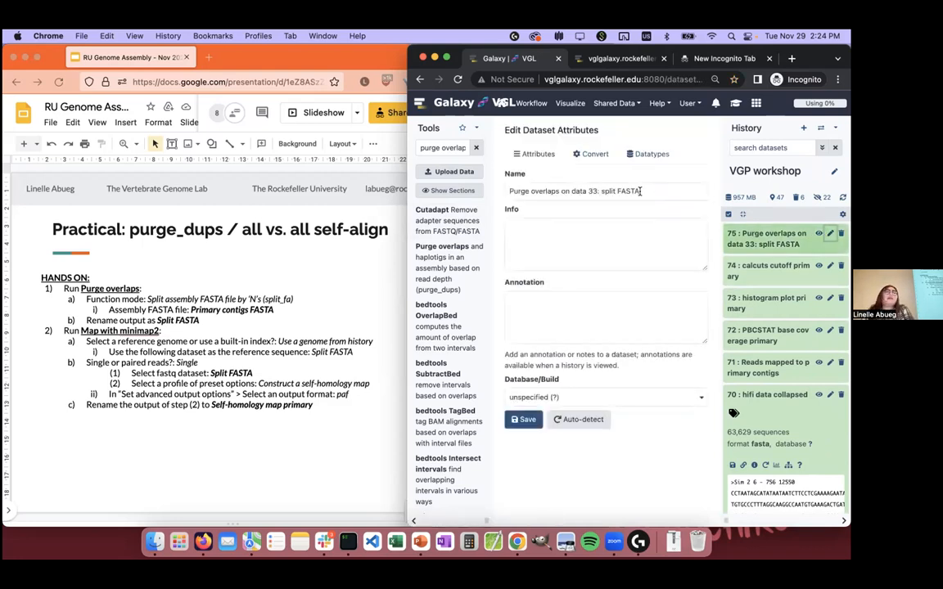
{"action": "left_click_drag", "start_coordinate": [603, 192], "coordinate": [419, 175]}
{"action": "key", "text": "BackSpace"}
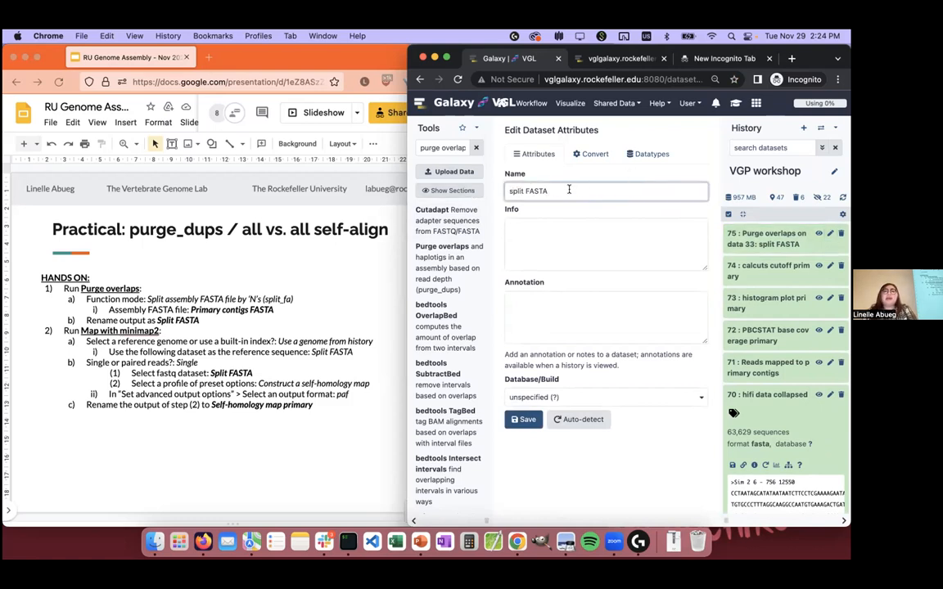
{"action": "type", "text": "primary"}
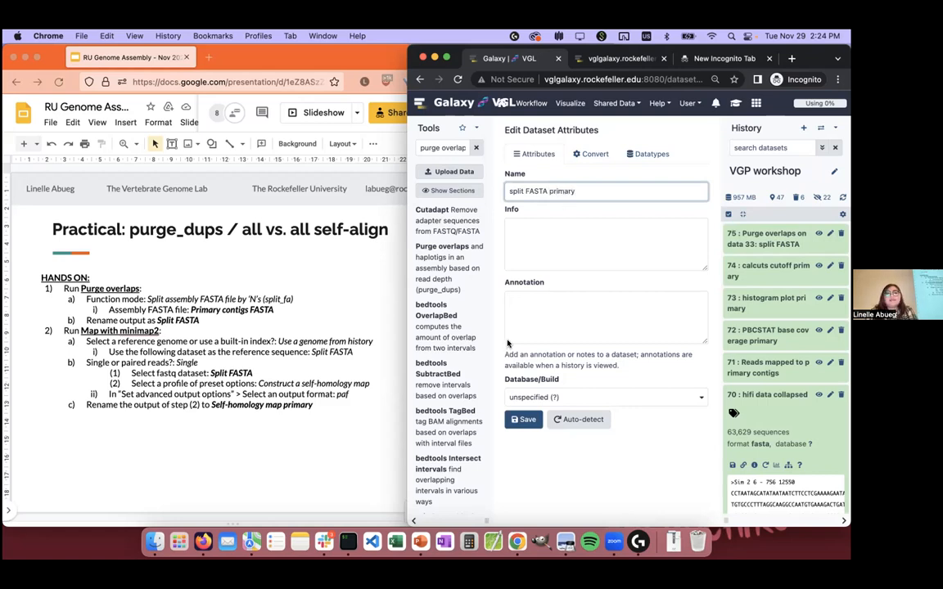
{"action": "left_click", "coordinate": [520, 419]}
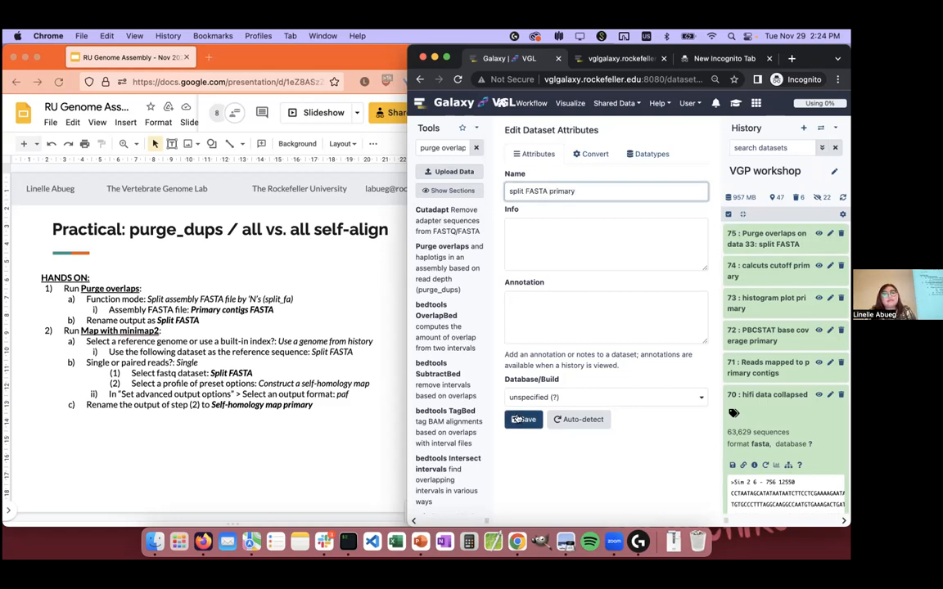
Step: Switch to the presentation in Firefox and extend the output name in step 1b to "Split FASTA primary"
{"action": "left_click", "coordinate": [199, 321]}
{"action": "left_click", "coordinate": [200, 320]}
{"action": "type", "text": "primary"}
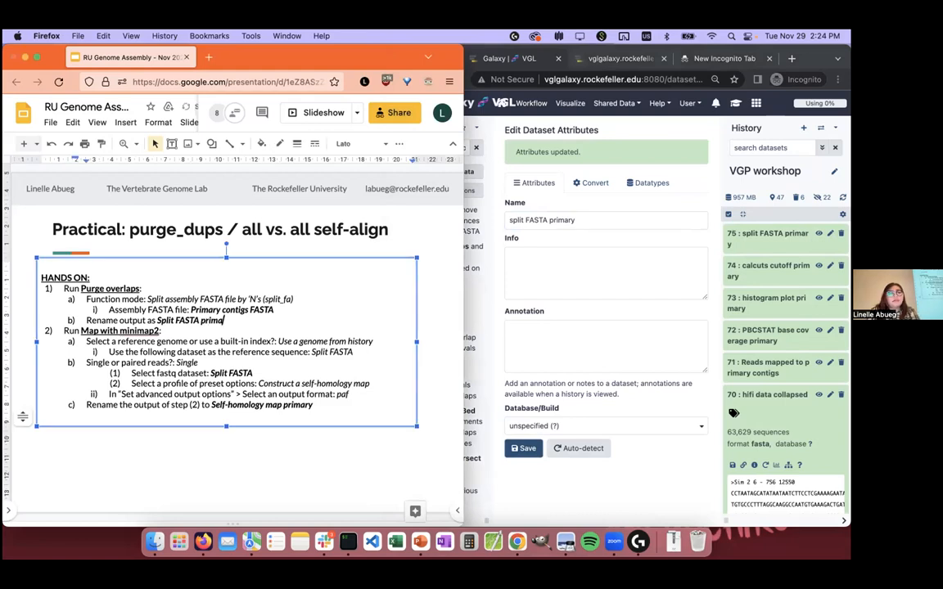
Step: Switch back to Galaxy in Chrome, search the tools for "minimap" and open Map with minimap2
{"action": "left_click", "coordinate": [600, 270]}
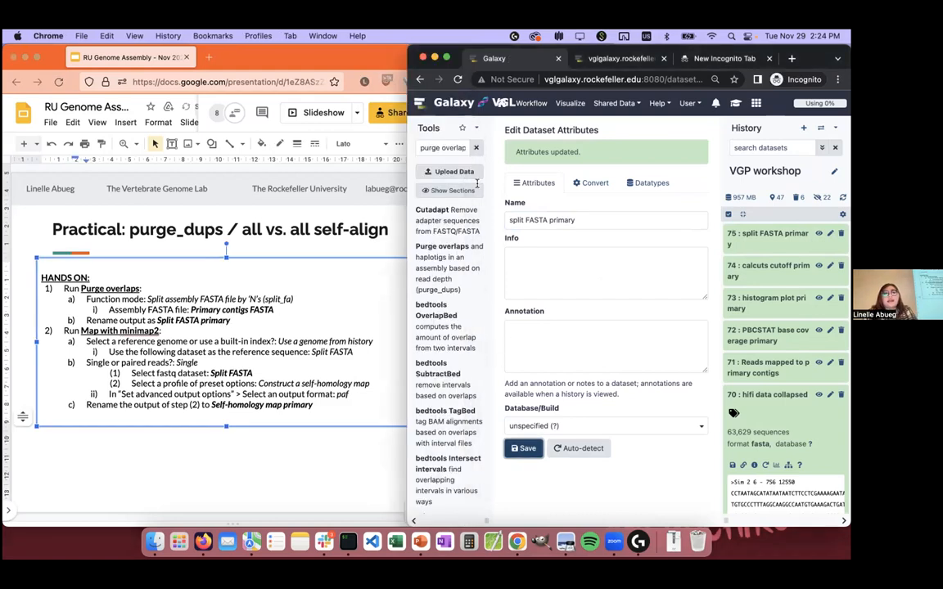
{"action": "left_click", "coordinate": [434, 148]}
{"action": "type", "text": "mini"}
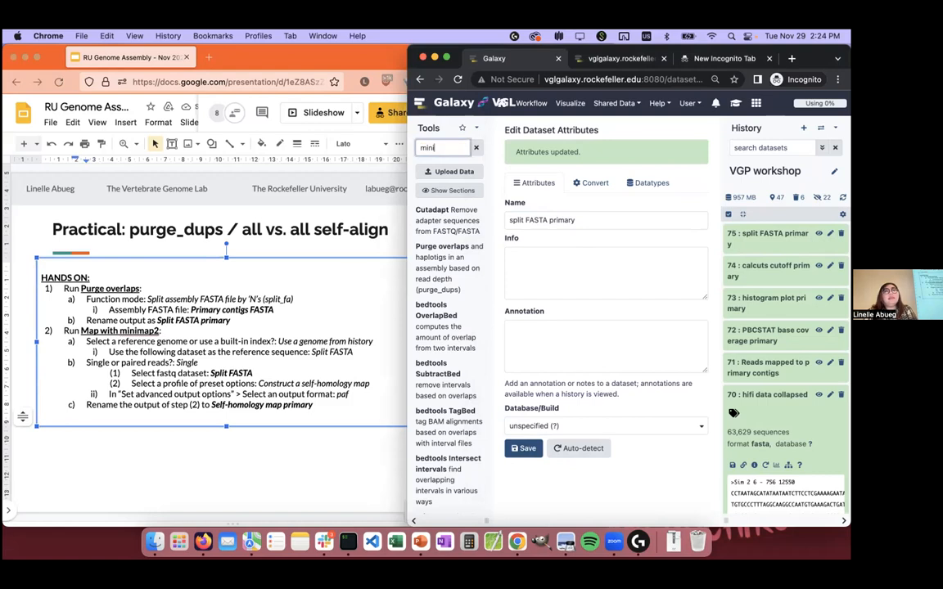
{"action": "type", "text": "maopp"}
{"action": "left_click", "coordinate": [479, 235]}
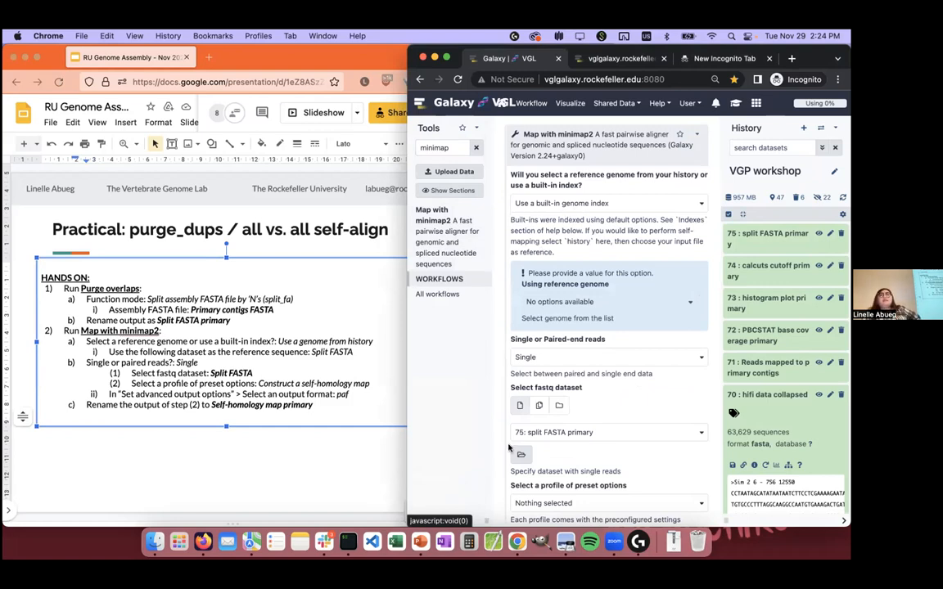
Step: Set the reference to a genome from history with index building, keeping "75: split FASTA primary" as the reference sequence
{"action": "left_click", "coordinate": [586, 204]}
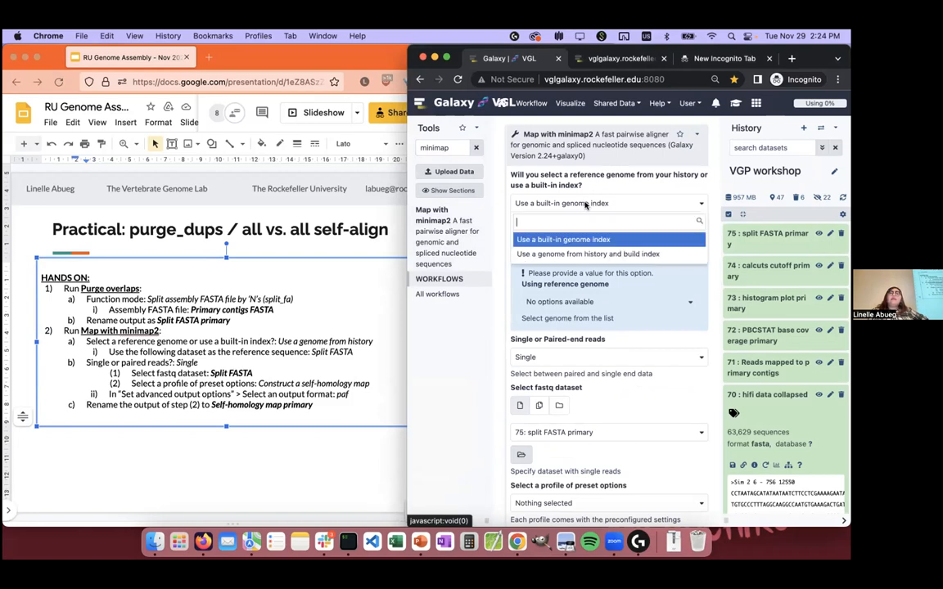
{"action": "left_click", "coordinate": [580, 255]}
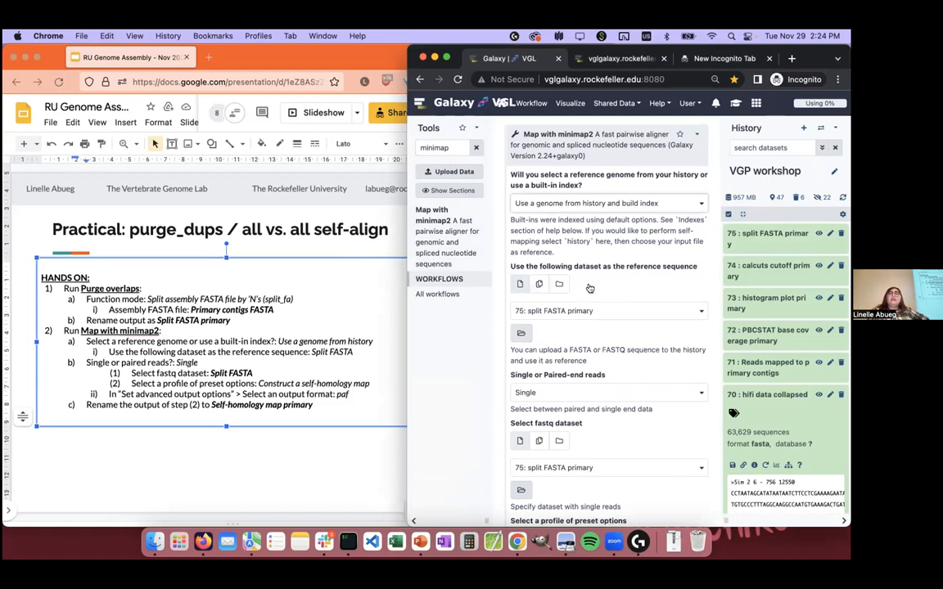
{"action": "left_click", "coordinate": [593, 312]}
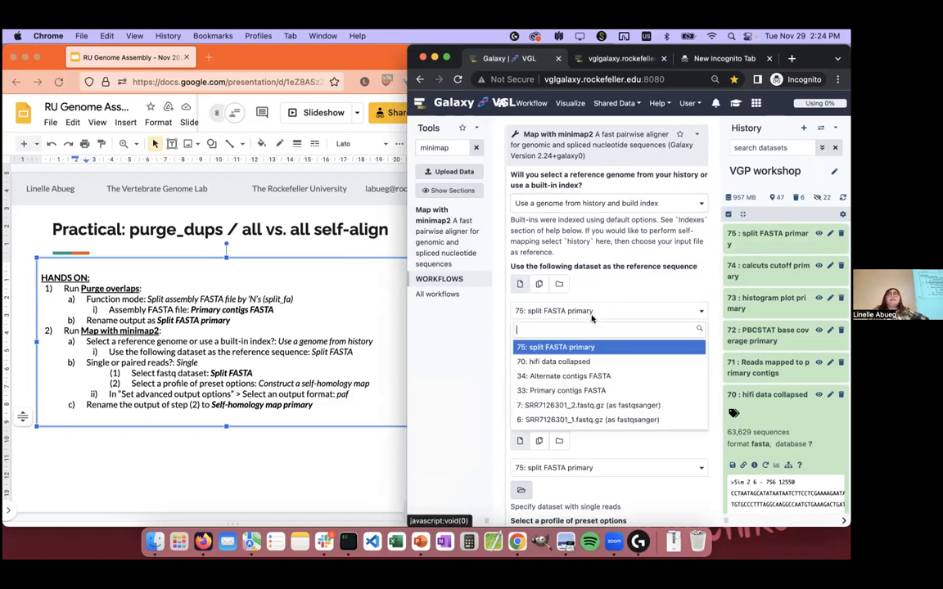
{"action": "left_click", "coordinate": [531, 314]}
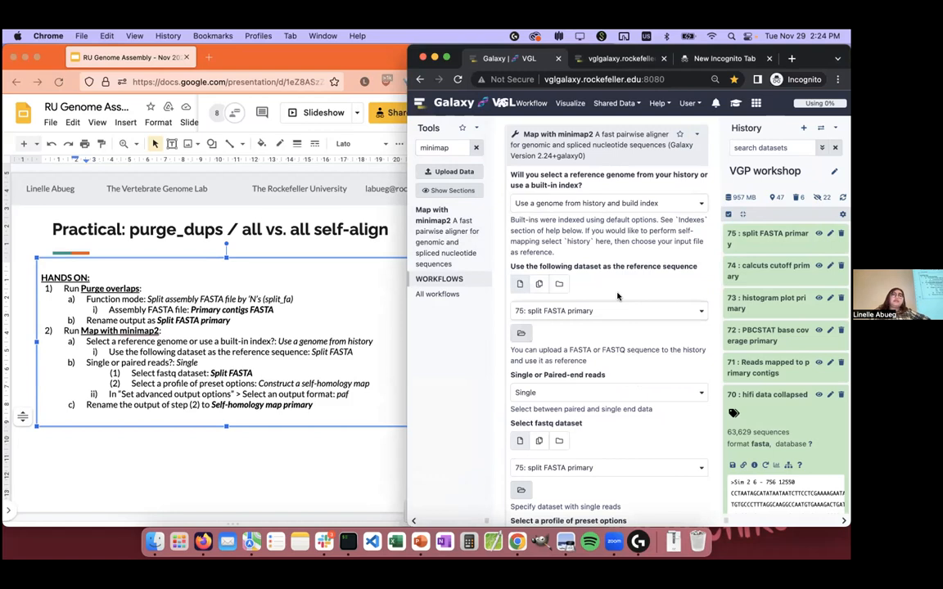
Step: Find the "self" preset profile and select "Construct a self-homology map" for the mapping
{"action": "scroll", "coordinate": [620, 279], "scroll_direction": "down", "scroll_amount": 3}
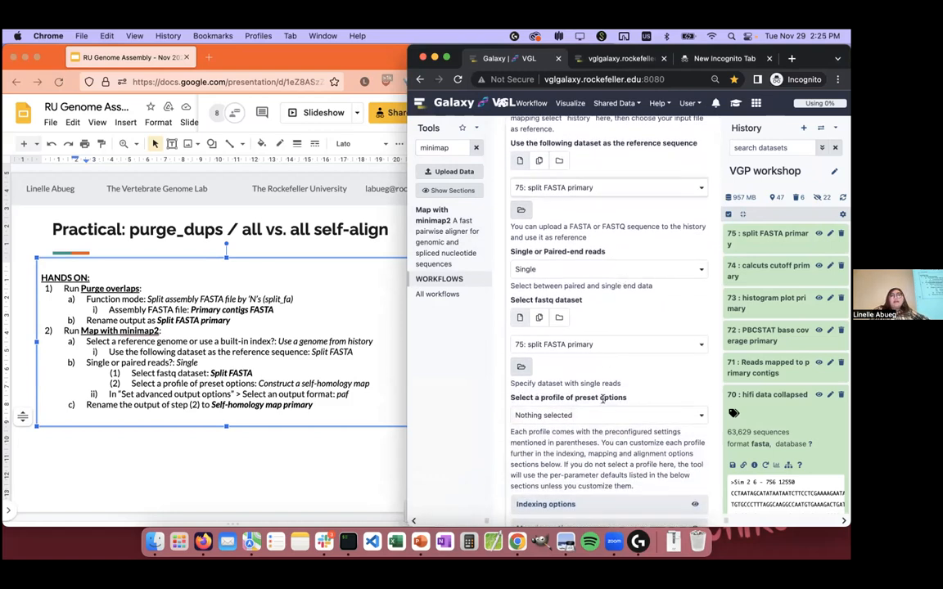
{"action": "left_click", "coordinate": [591, 415]}
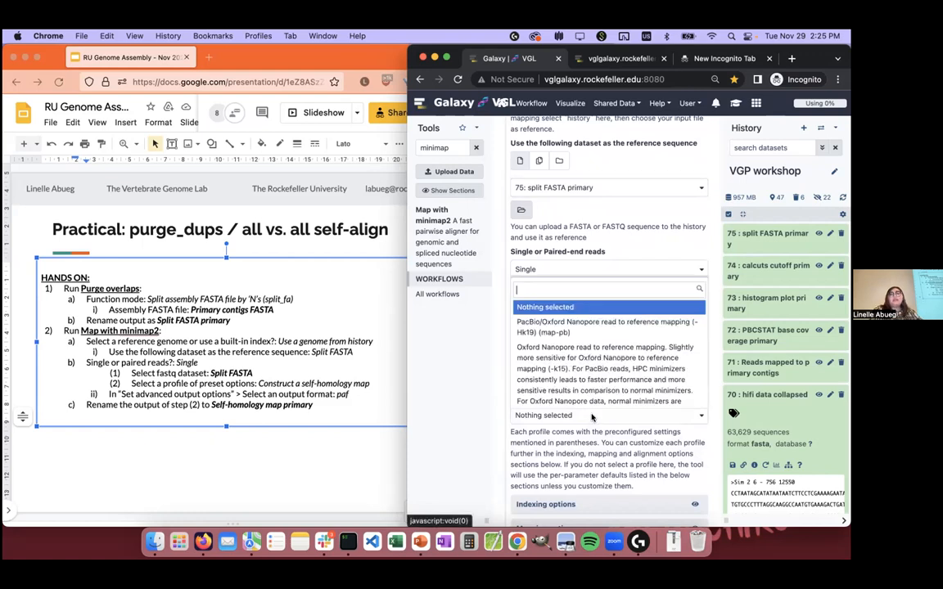
{"action": "type", "text": "self"}
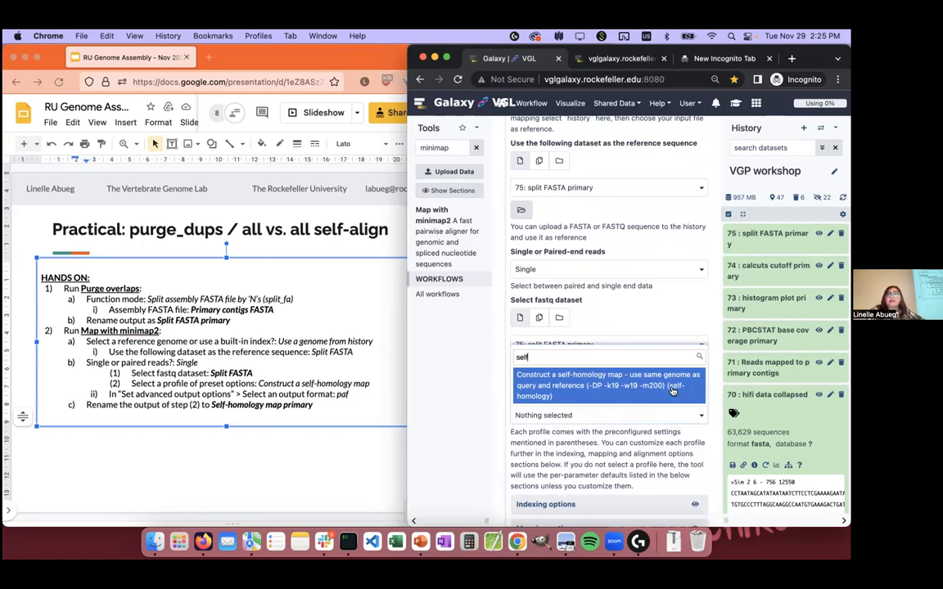
{"action": "left_click", "coordinate": [671, 390]}
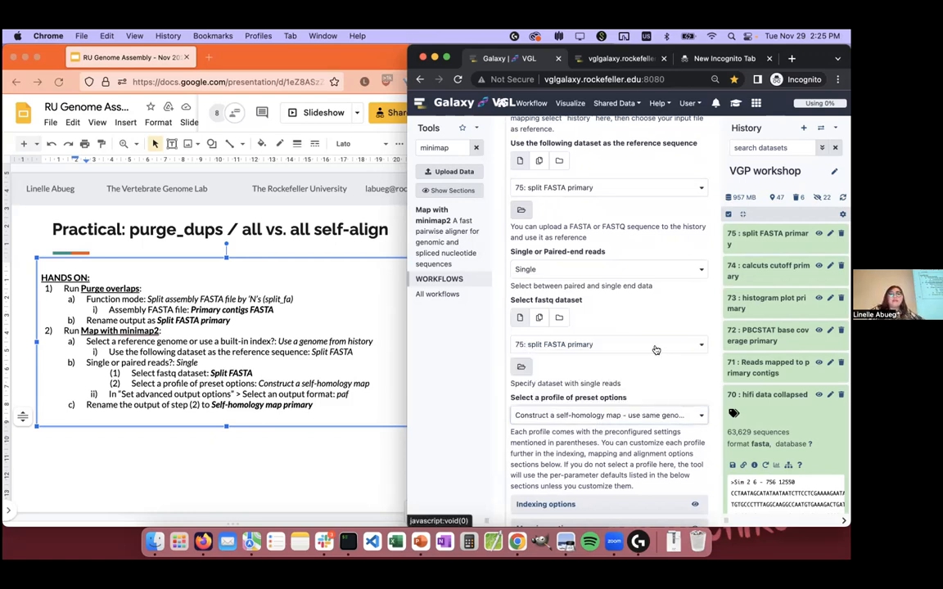
Step: Set the output format to PAF in the advanced output options and run Map with minimap2
{"action": "scroll", "coordinate": [654, 344], "scroll_direction": "down", "scroll_amount": 3}
{"action": "scroll", "coordinate": [647, 360], "scroll_direction": "down", "scroll_amount": 2}
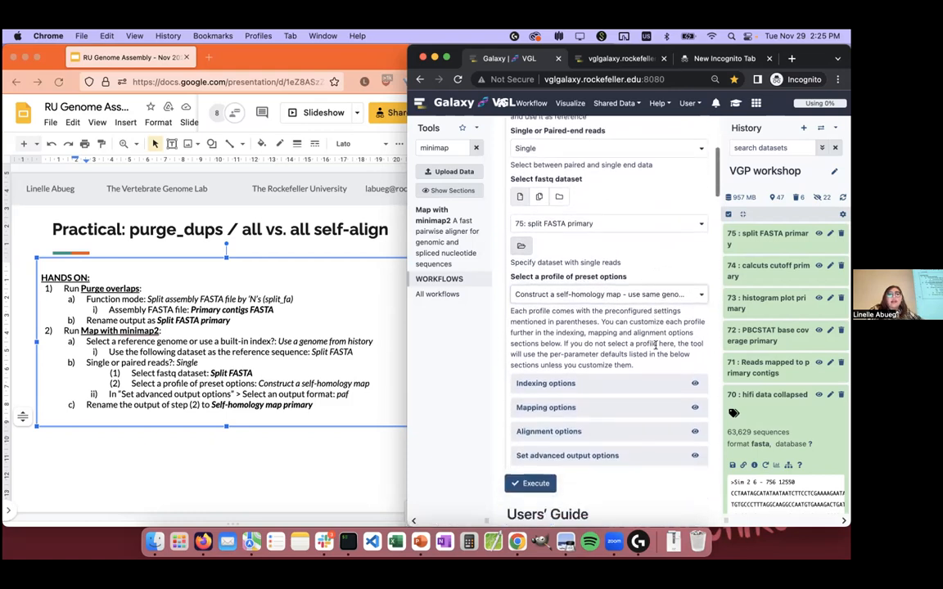
{"action": "left_click", "coordinate": [604, 421]}
{"action": "scroll", "coordinate": [589, 385], "scroll_direction": "down", "scroll_amount": 2}
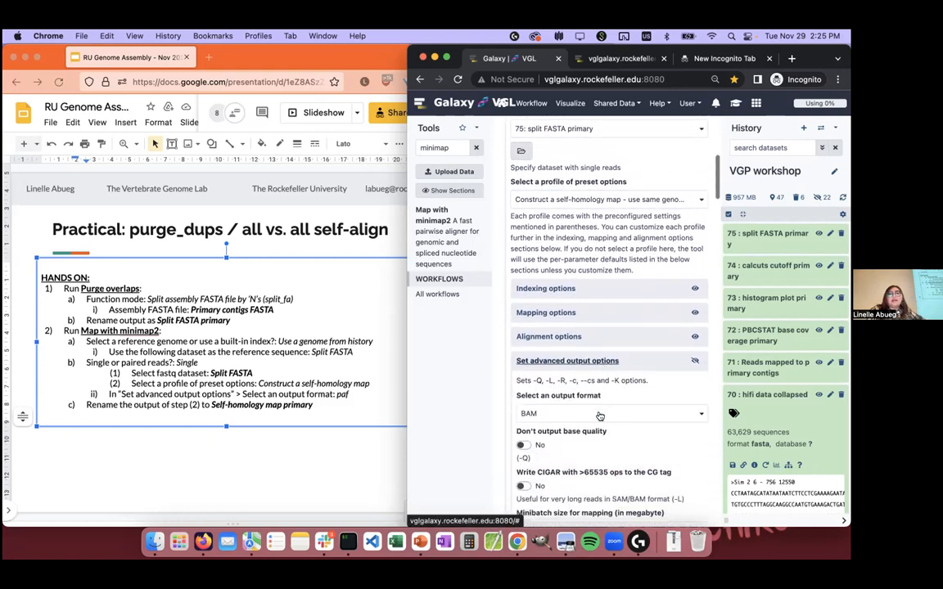
{"action": "scroll", "coordinate": [580, 366], "scroll_direction": "down", "scroll_amount": 1}
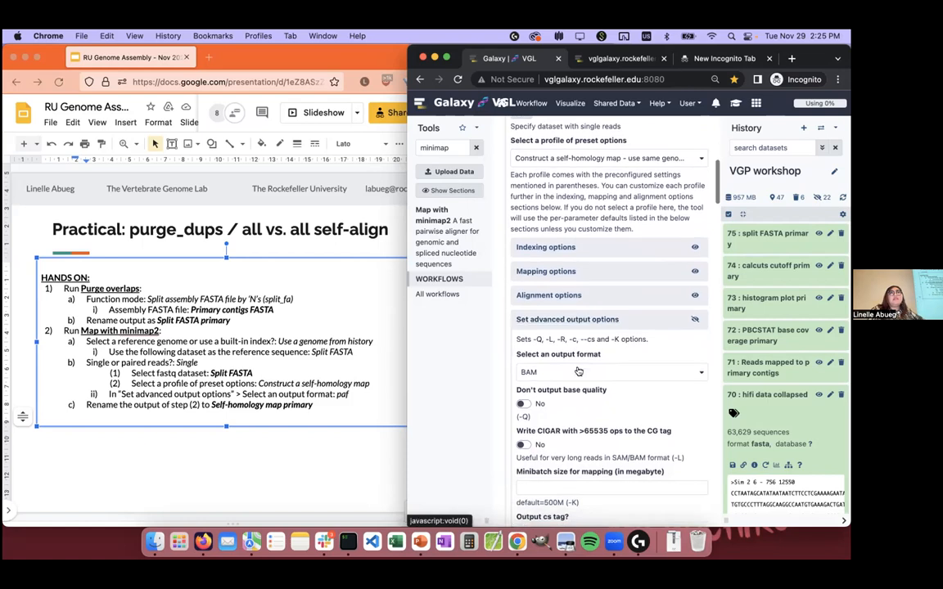
{"action": "left_click", "coordinate": [548, 373]}
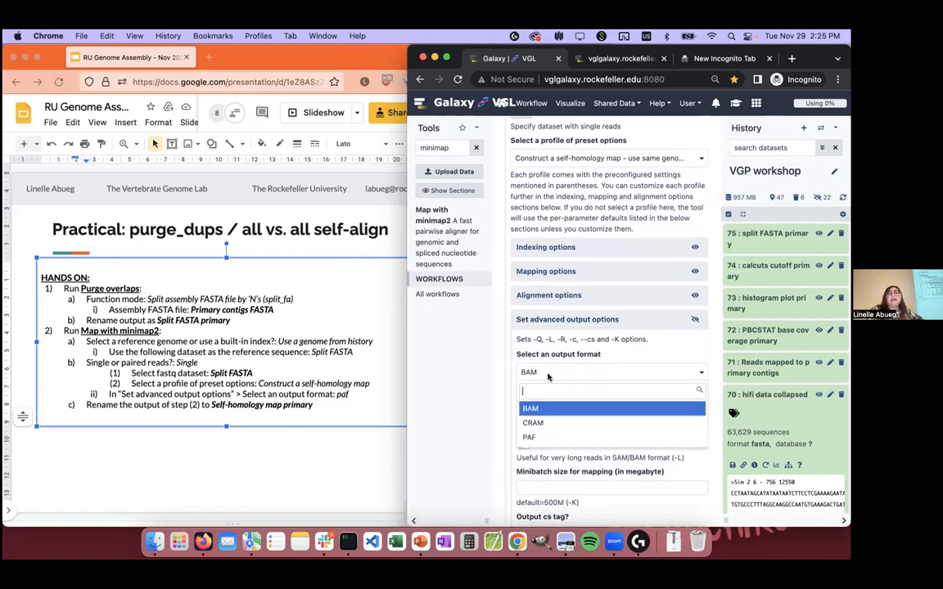
{"action": "left_click", "coordinate": [550, 434]}
{"action": "scroll", "coordinate": [550, 434], "scroll_direction": "up", "scroll_amount": 3}
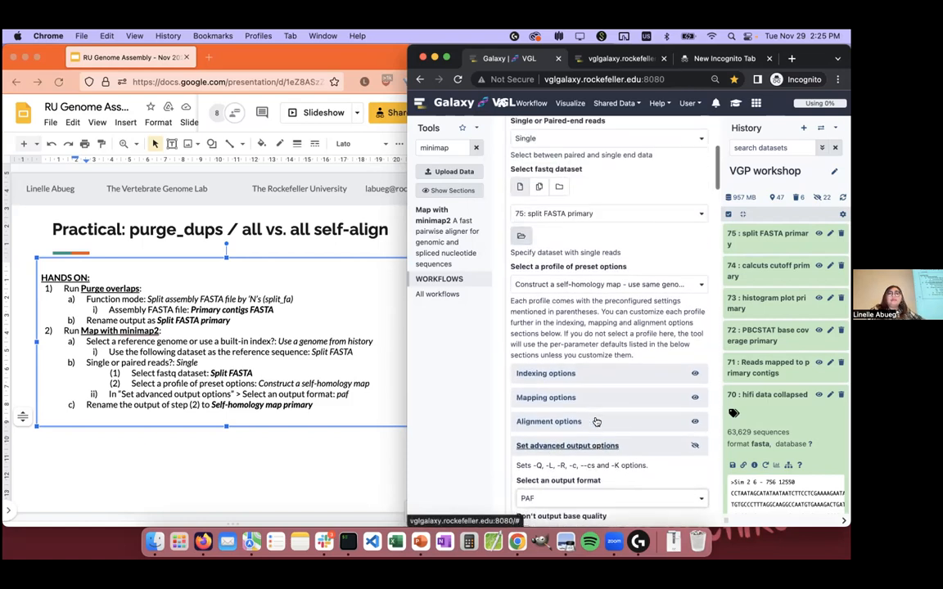
{"action": "scroll", "coordinate": [595, 421], "scroll_direction": "down", "scroll_amount": 3}
{"action": "scroll", "coordinate": [595, 421], "scroll_direction": "down", "scroll_amount": 10}
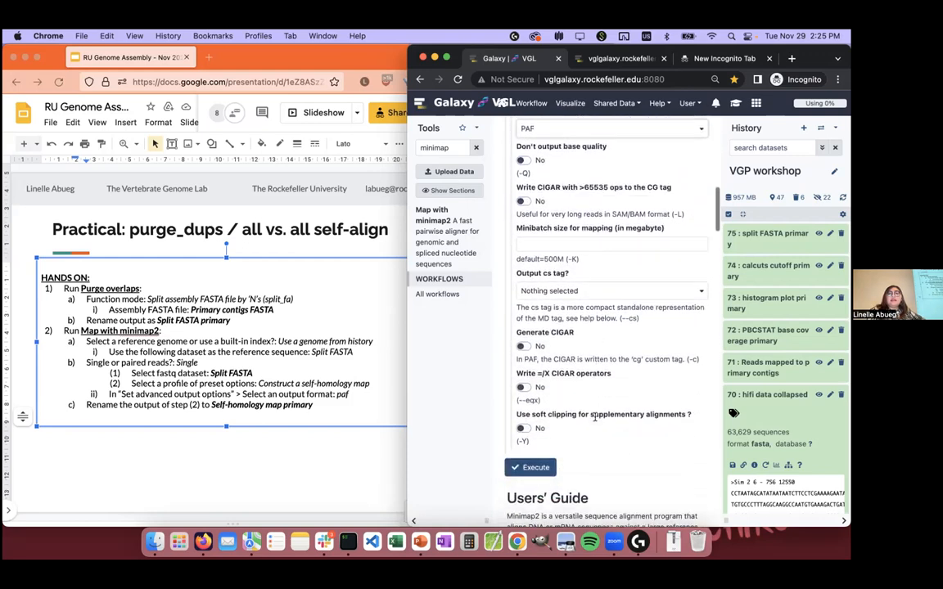
{"action": "left_click", "coordinate": [538, 370]}
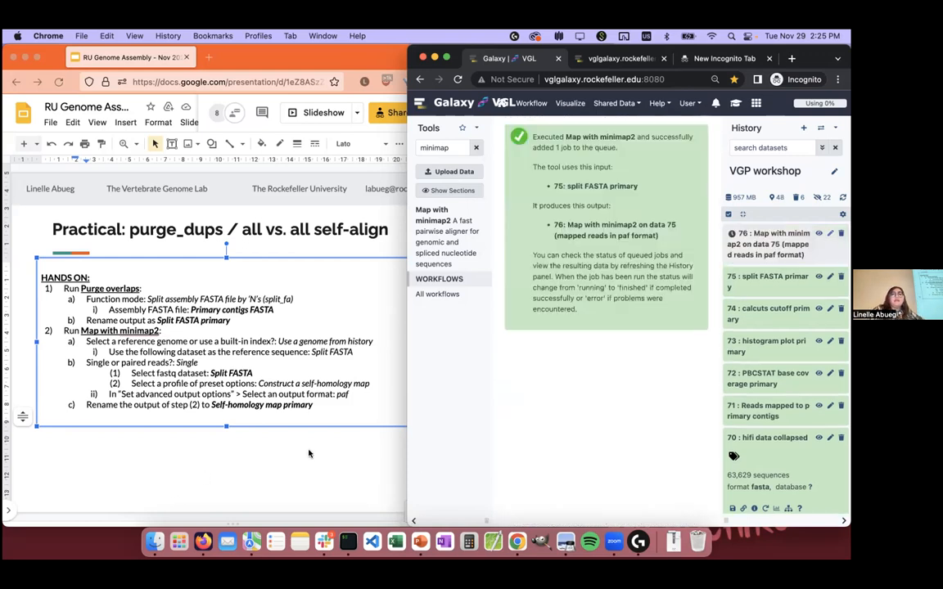
Step: Switch to the presentation in Firefox and highlight the Map with minimap2 instructions on the slide
{"action": "left_click", "coordinate": [375, 420]}
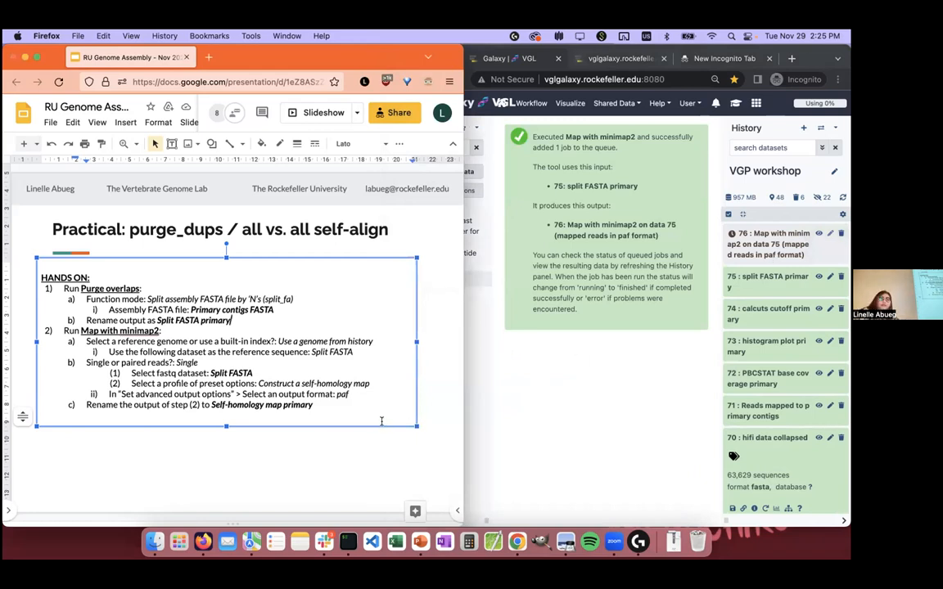
{"action": "left_click_drag", "start_coordinate": [358, 405], "coordinate": [14, 334]}
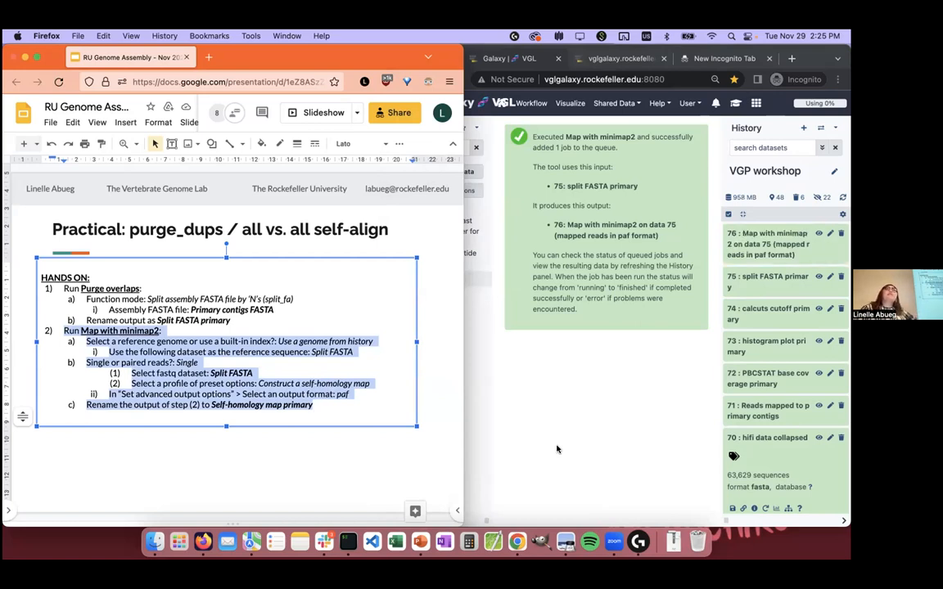
Step: Preview the minimap2 output, dataset 76, in the history and rename it "Self-homology map primary"
{"action": "left_click", "coordinate": [782, 239]}
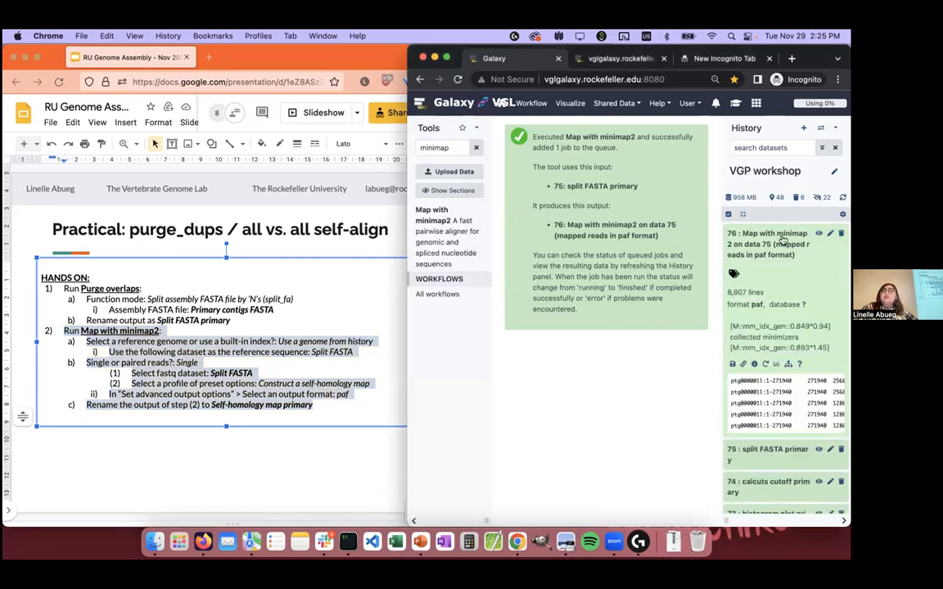
{"action": "scroll", "coordinate": [788, 386], "scroll_direction": "right", "scroll_amount": 5}
{"action": "scroll", "coordinate": [788, 387], "scroll_direction": "left", "scroll_amount": 5}
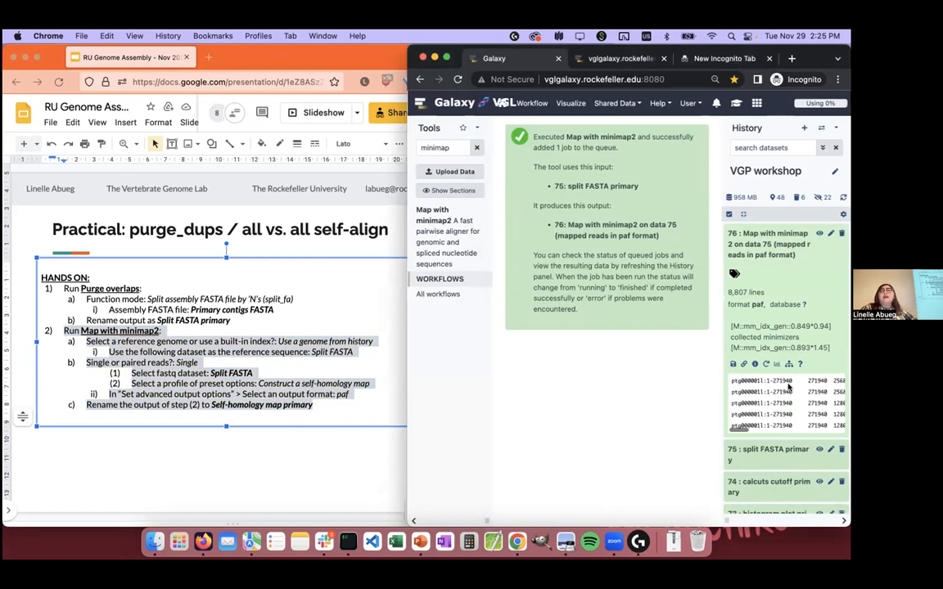
{"action": "left_click", "coordinate": [830, 234]}
{"action": "left_click", "coordinate": [598, 190]}
{"action": "key", "text": "super+a"}
{"action": "type", "text": "Self-"}
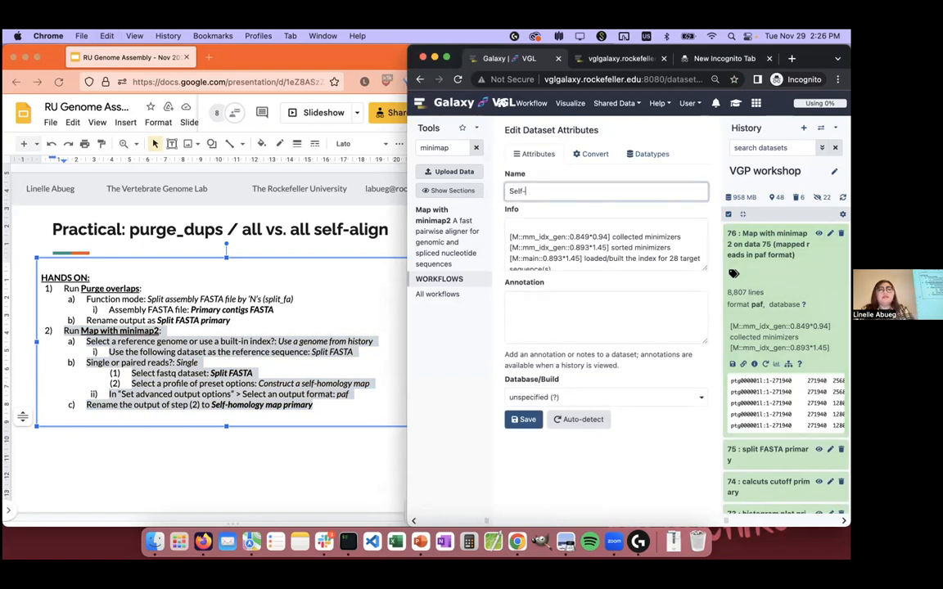
{"action": "type", "text": "homology map primary"}
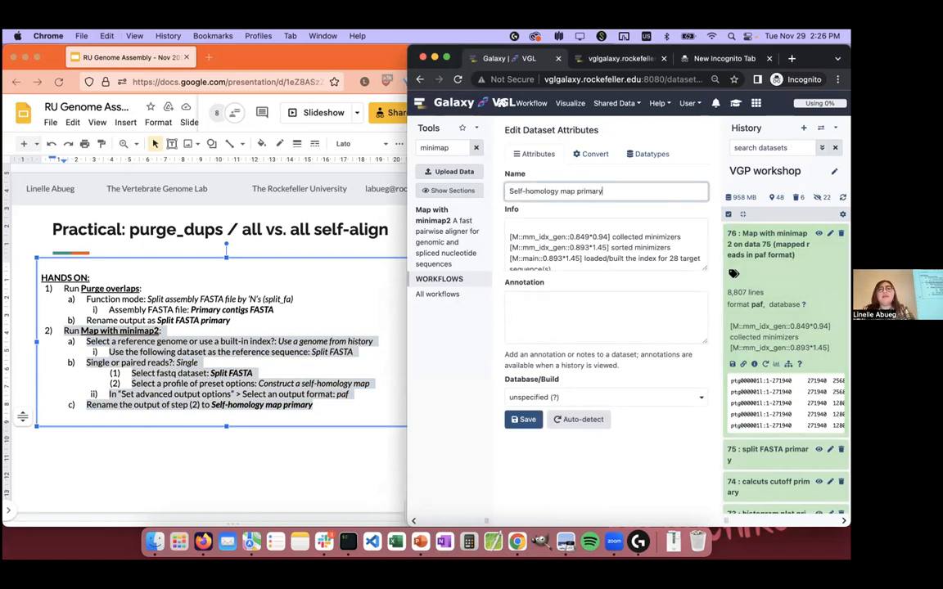
{"action": "left_click", "coordinate": [523, 419]}
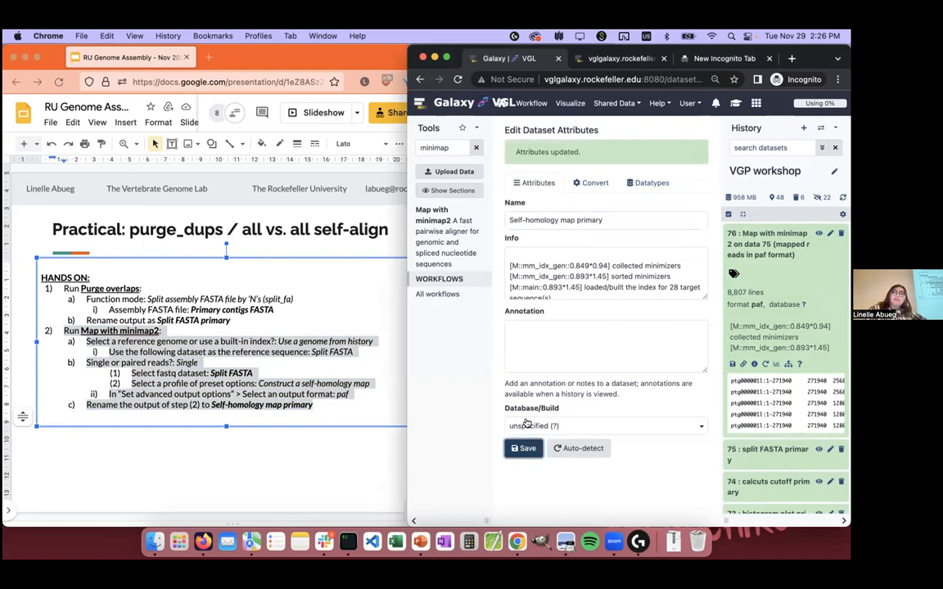
Step: Switch to the presentation in Firefox and advance to the "Practical: purge_dups / purging" slide
{"action": "left_click", "coordinate": [285, 476]}
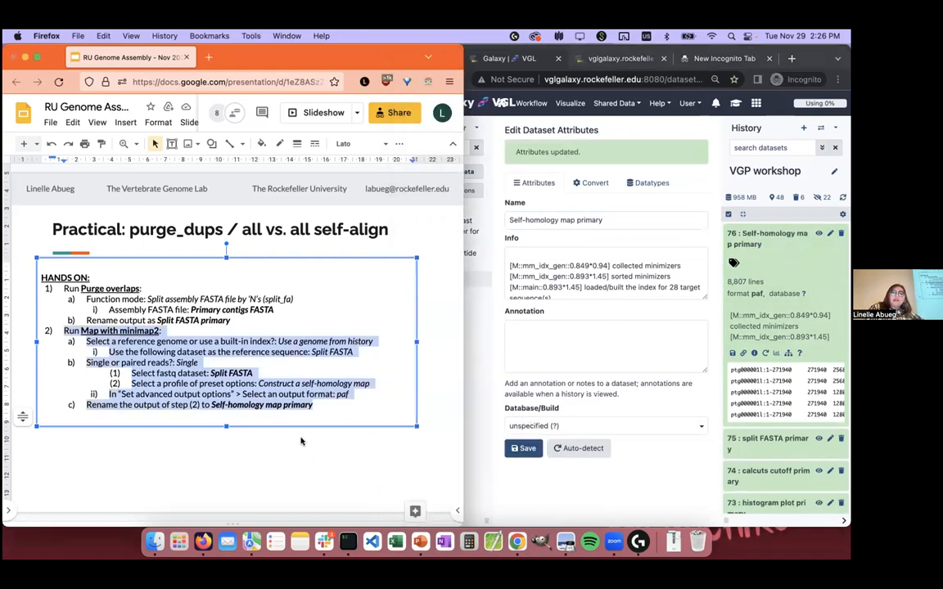
{"action": "left_click", "coordinate": [300, 441]}
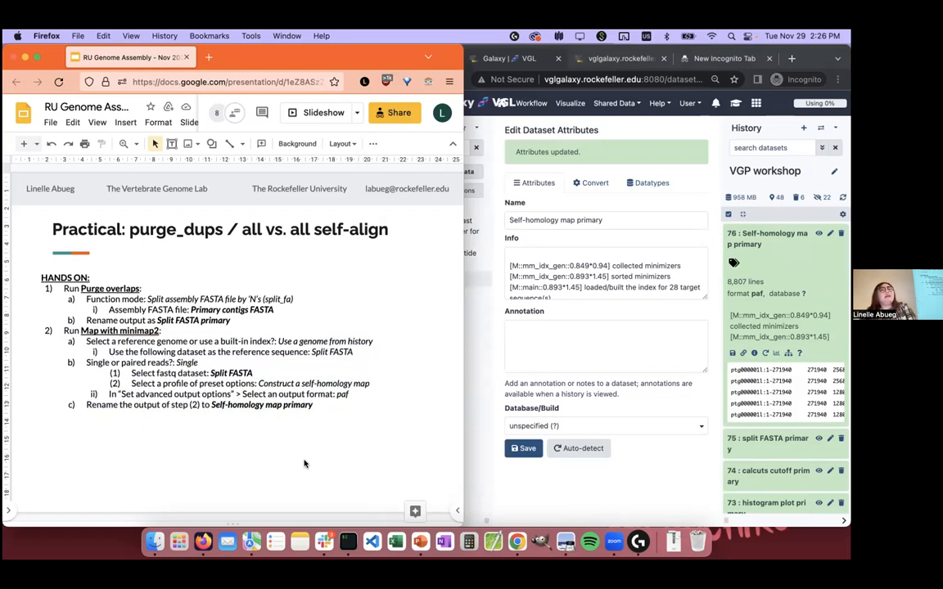
{"action": "key", "text": "Down"}
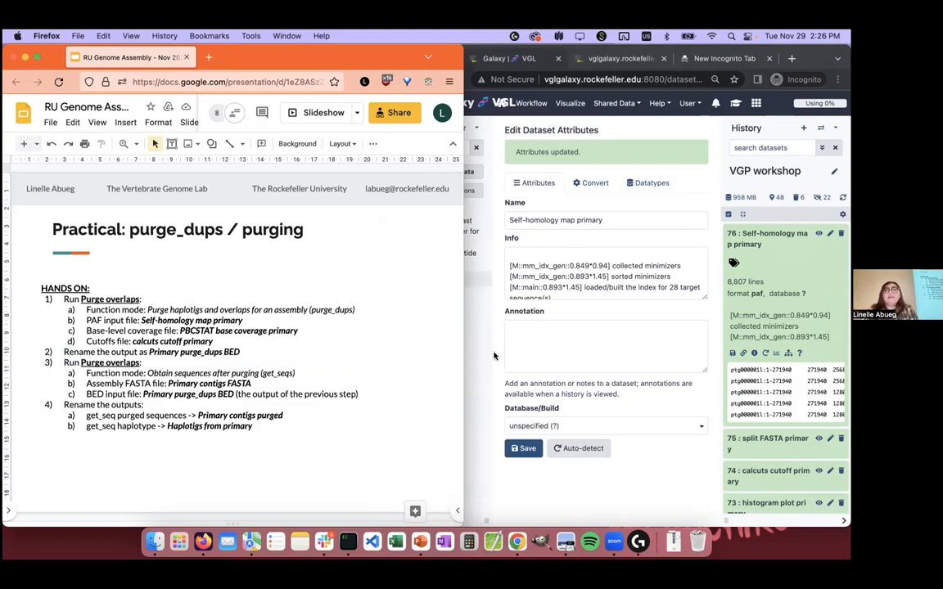
Step: In Galaxy, find Purge overlaps and set its function mode to "Purge haplotigs and overlaps for an assembly (purge_dups)"
{"action": "left_click", "coordinate": [468, 320]}
{"action": "double_click", "coordinate": [434, 147]}
{"action": "type", "text": "purg"}
{"action": "type", "text": "e overlaps"}
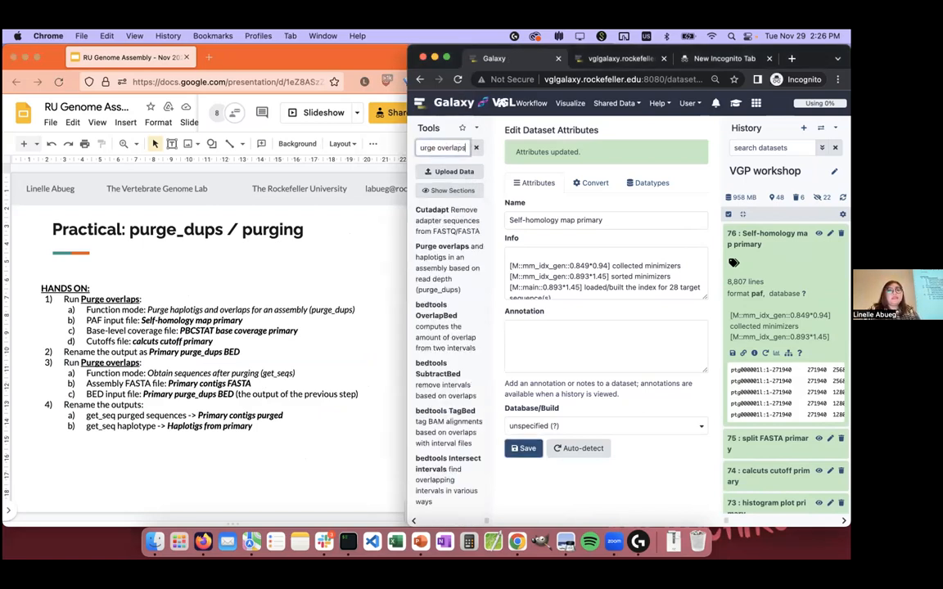
{"action": "left_click", "coordinate": [438, 266]}
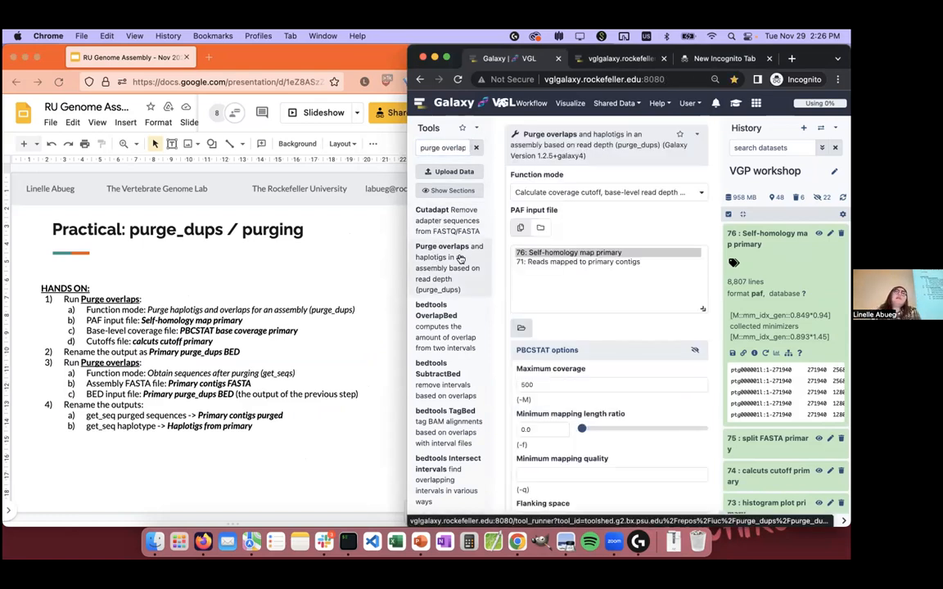
{"action": "left_click", "coordinate": [660, 193]}
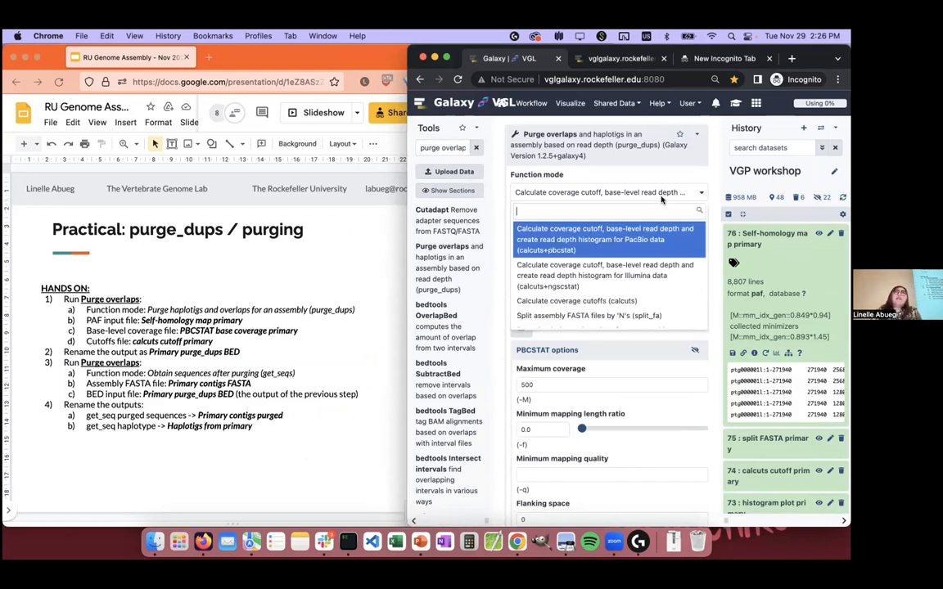
{"action": "scroll", "coordinate": [637, 263], "scroll_direction": "down", "scroll_amount": 1}
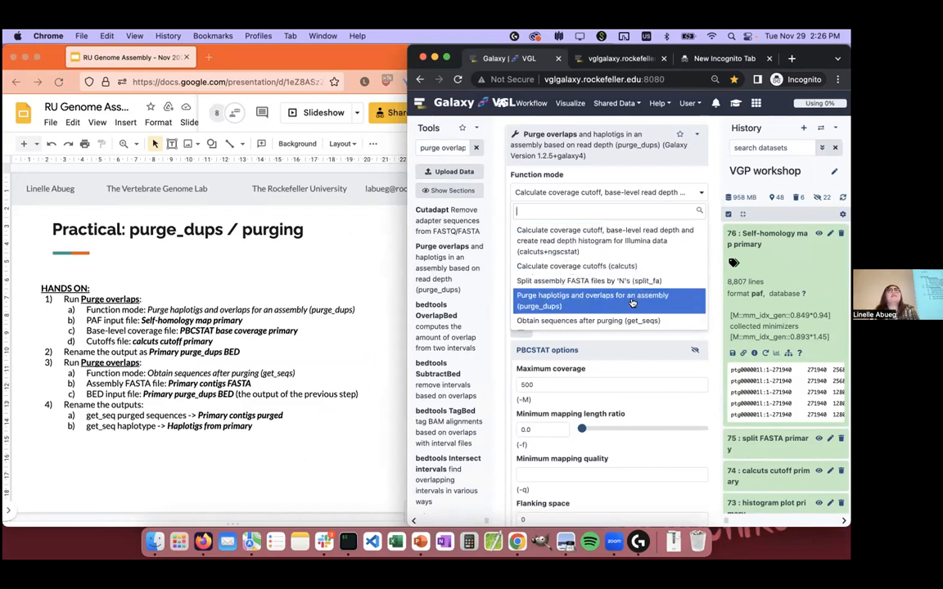
{"action": "left_click", "coordinate": [633, 303]}
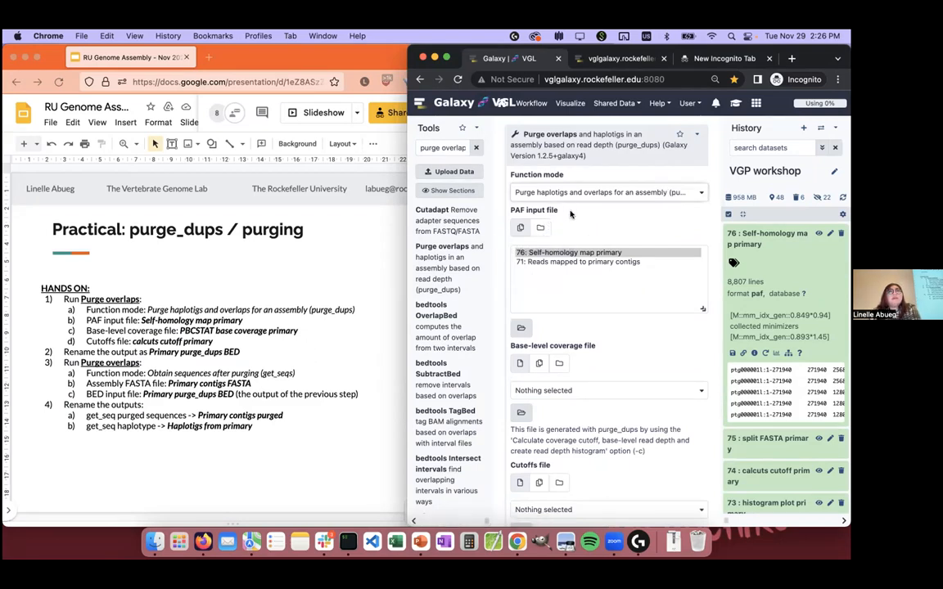
Step: Choose "76: Self-homology map primary" as PAF input, "72: PBCSTAT base coverage primary" as base-level coverage and "74: calcuts cutoff primary" as cutoffs file
{"action": "left_click", "coordinate": [632, 253]}
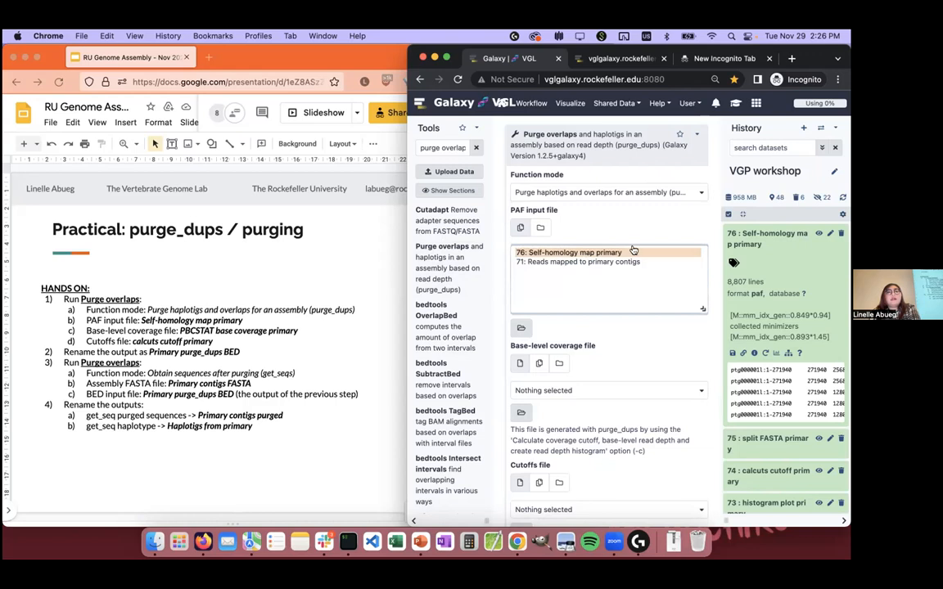
{"action": "scroll", "coordinate": [626, 260], "scroll_direction": "down", "scroll_amount": 2}
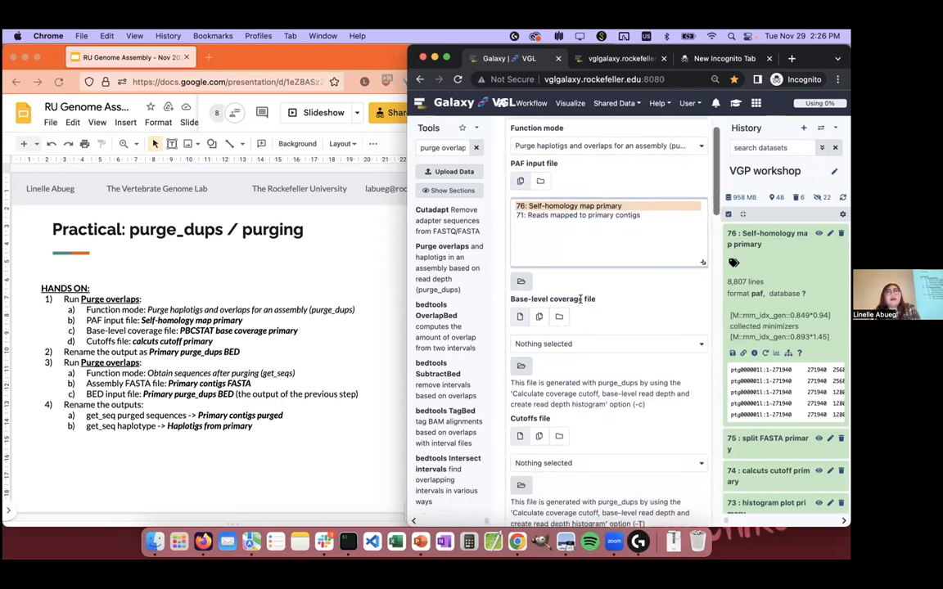
{"action": "left_click", "coordinate": [564, 345]}
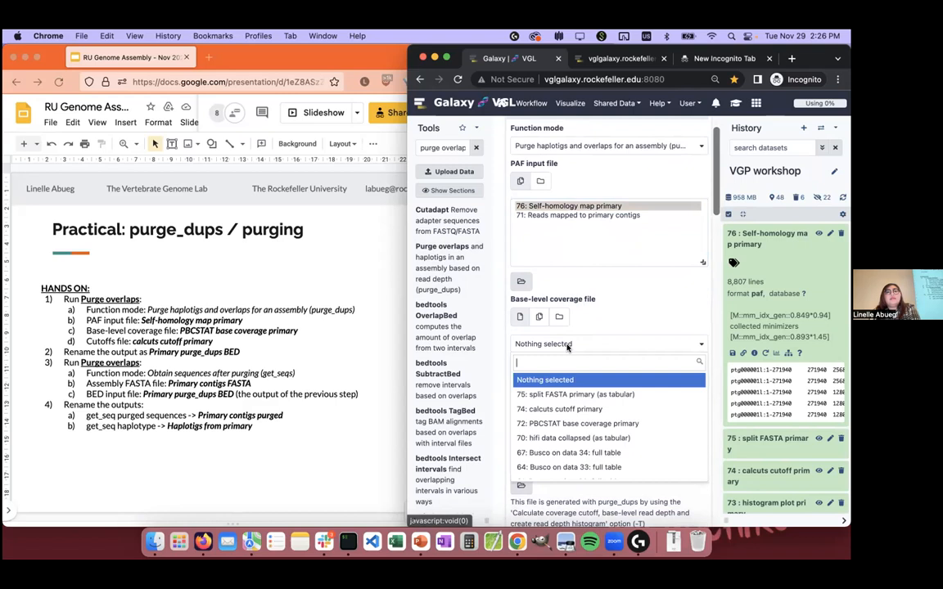
{"action": "left_click", "coordinate": [637, 425]}
{"action": "scroll", "coordinate": [638, 424], "scroll_direction": "down", "scroll_amount": 1}
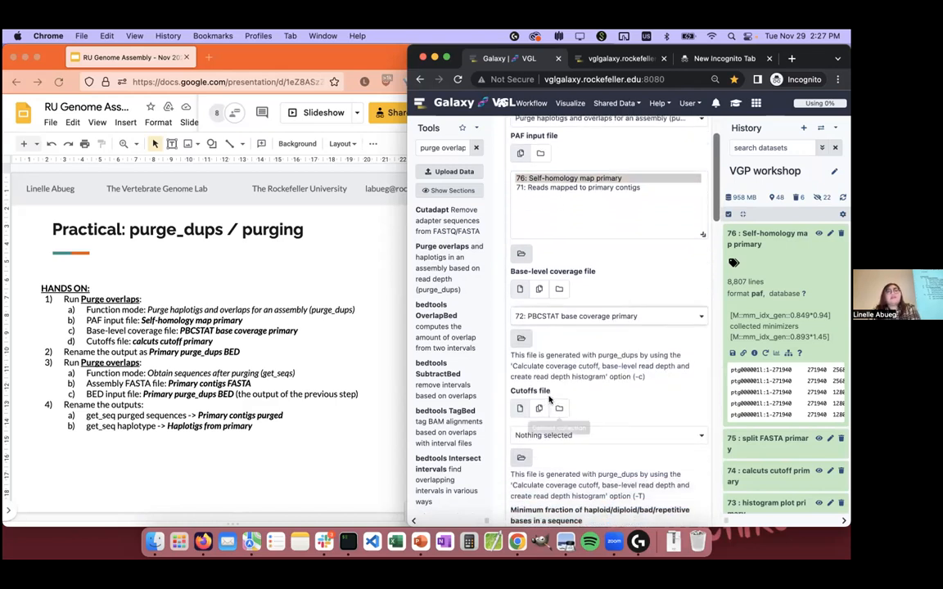
{"action": "left_click", "coordinate": [610, 434]}
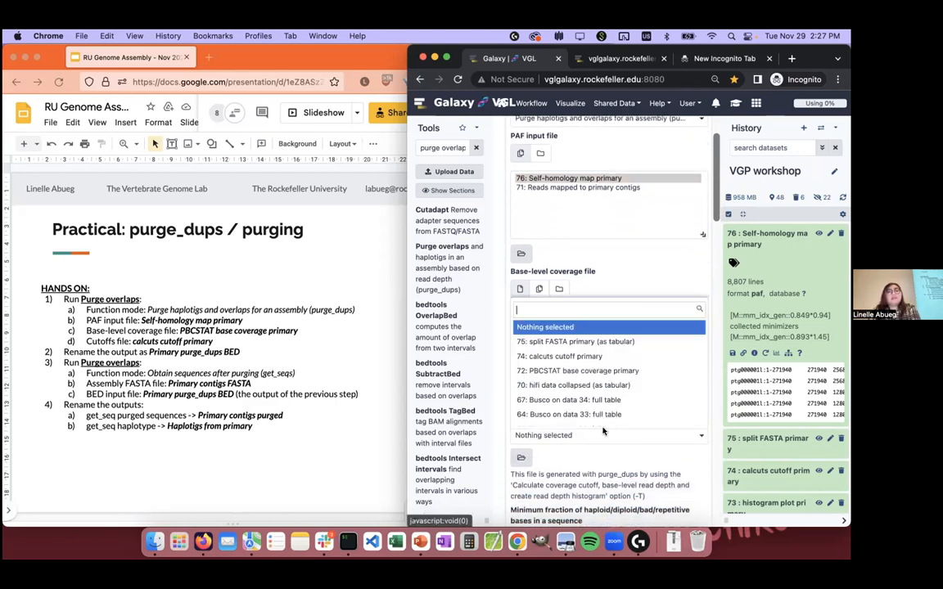
{"action": "left_click", "coordinate": [632, 350]}
Step: Run Purge overlaps with the remaining parameters at their defaults and highlight the first Purge overlaps instructions on the slide
{"action": "scroll", "coordinate": [632, 350], "scroll_direction": "down", "scroll_amount": 3}
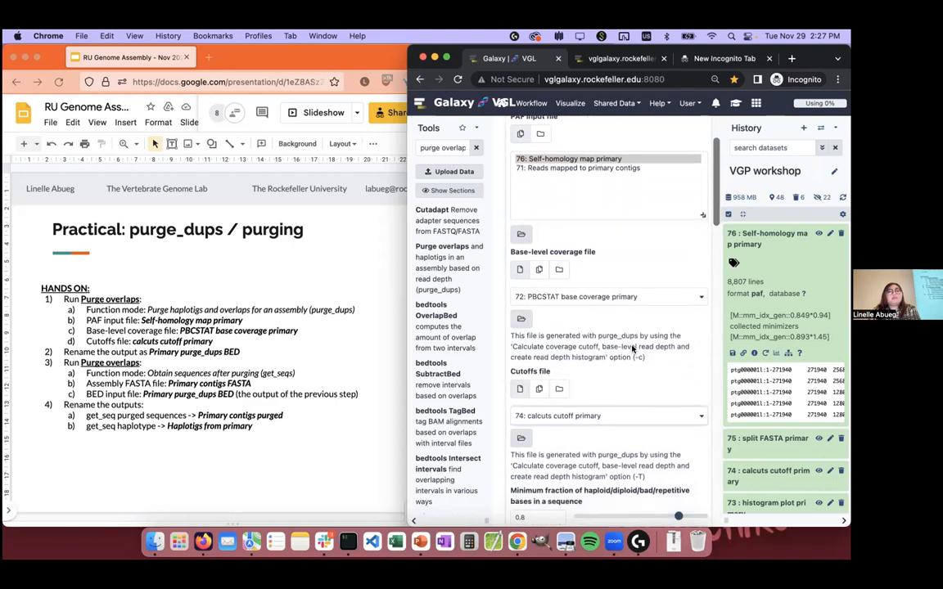
{"action": "scroll", "coordinate": [632, 349], "scroll_direction": "down", "scroll_amount": 10}
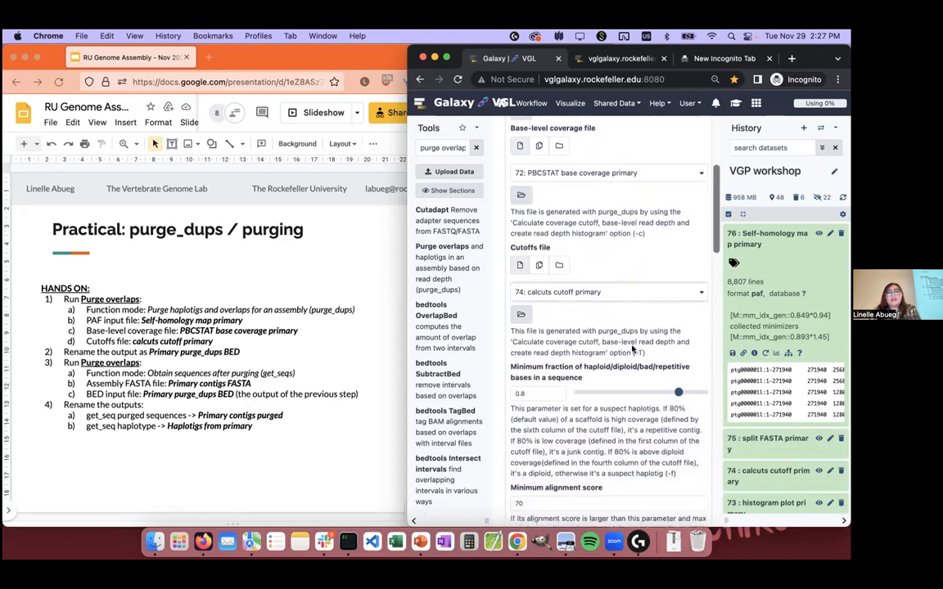
{"action": "scroll", "coordinate": [632, 347], "scroll_direction": "down", "scroll_amount": 15}
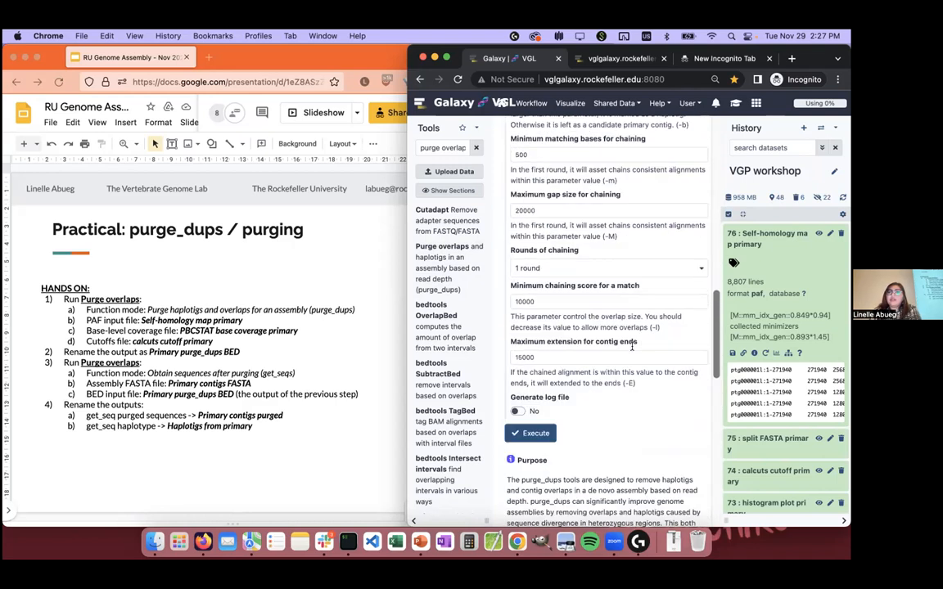
{"action": "left_click", "coordinate": [542, 284]}
{"action": "left_click", "coordinate": [196, 303]}
{"action": "left_click_drag", "start_coordinate": [215, 341], "coordinate": [29, 295]}
{"action": "left_click", "coordinate": [613, 435]}
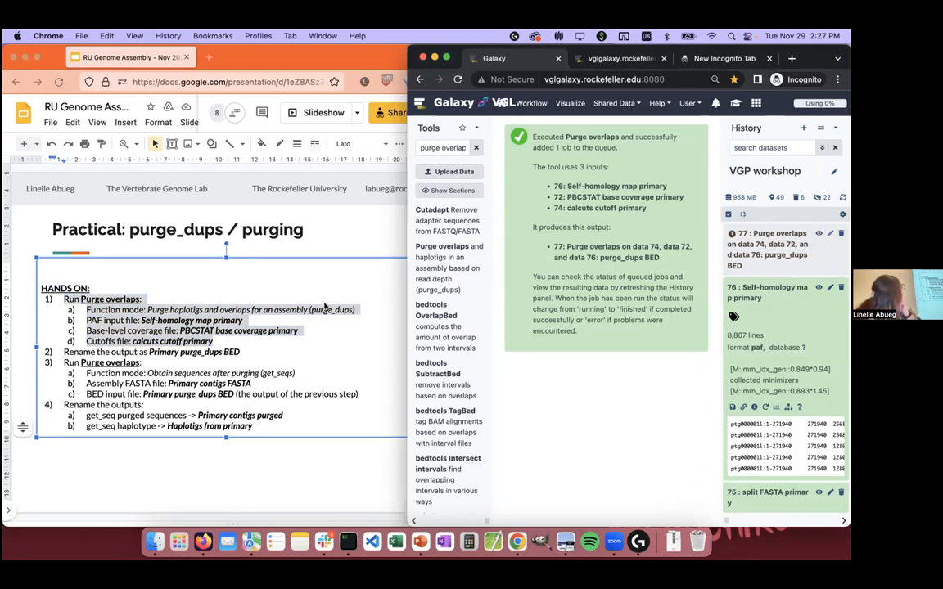
Step: Preview the purge_dups BED output, dataset 77, in the history and rename it "Primary purge_dups BED"
{"action": "left_click", "coordinate": [282, 415]}
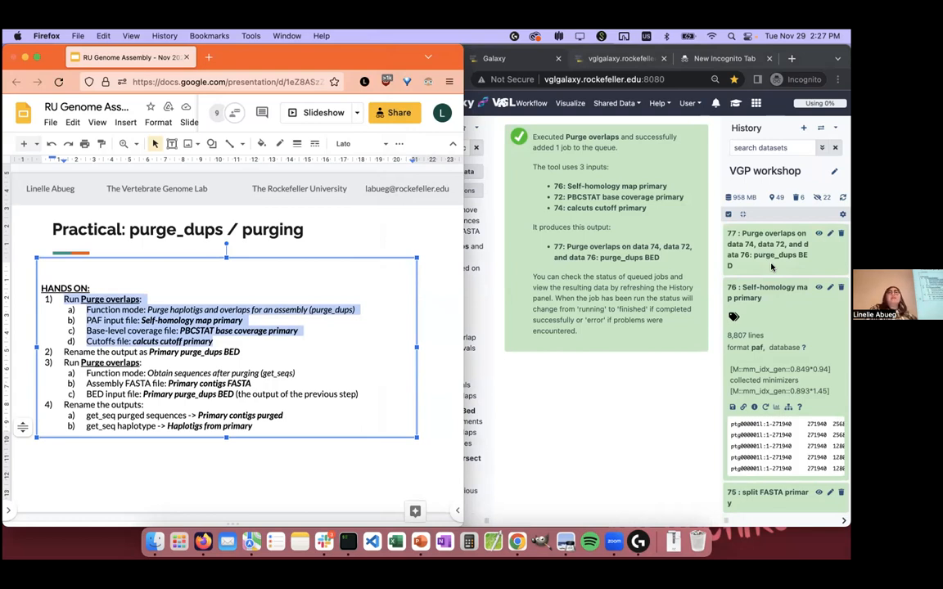
{"action": "left_click", "coordinate": [785, 255]}
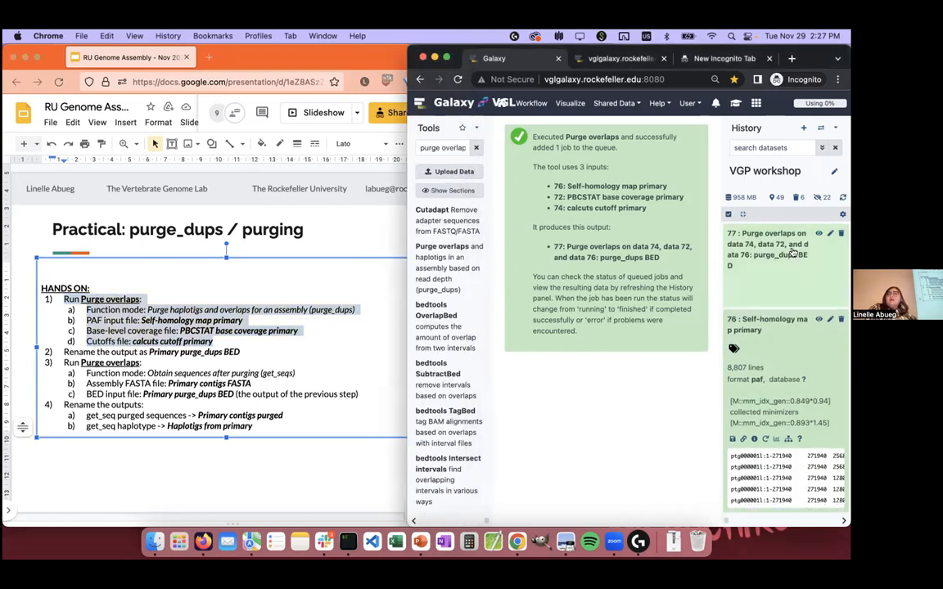
{"action": "scroll", "coordinate": [794, 380], "scroll_direction": "right", "scroll_amount": 3}
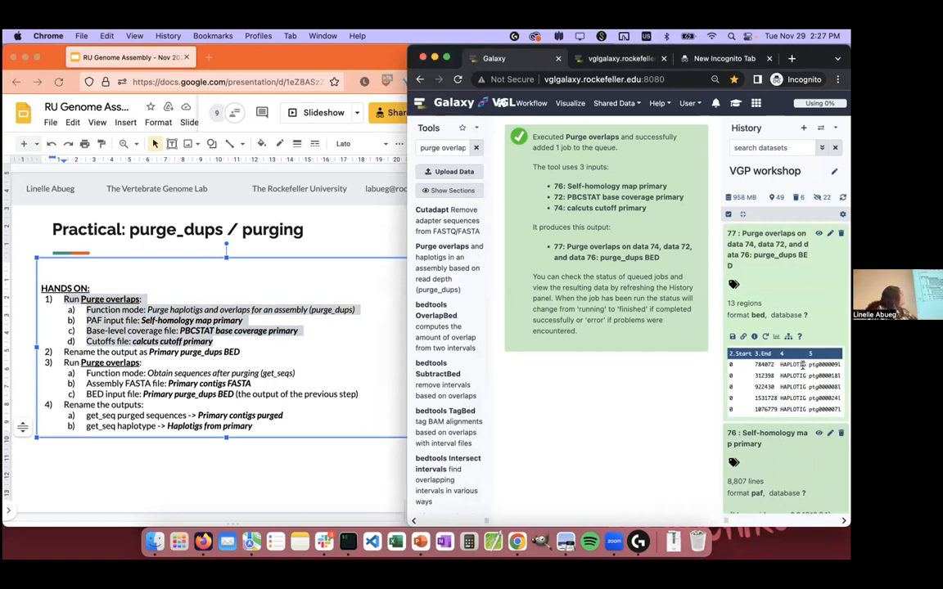
{"action": "scroll", "coordinate": [803, 366], "scroll_direction": "left", "scroll_amount": 3}
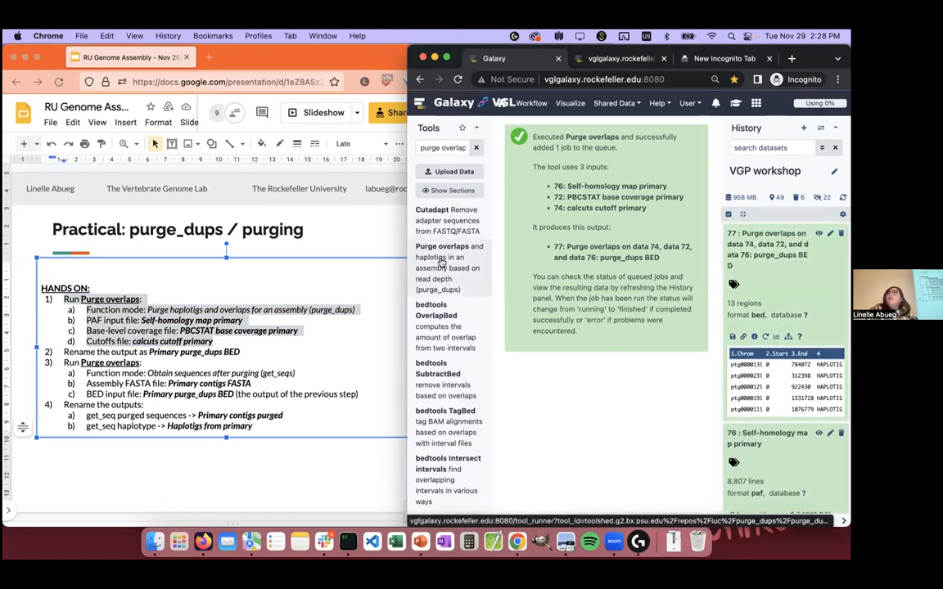
{"action": "left_click", "coordinate": [830, 234]}
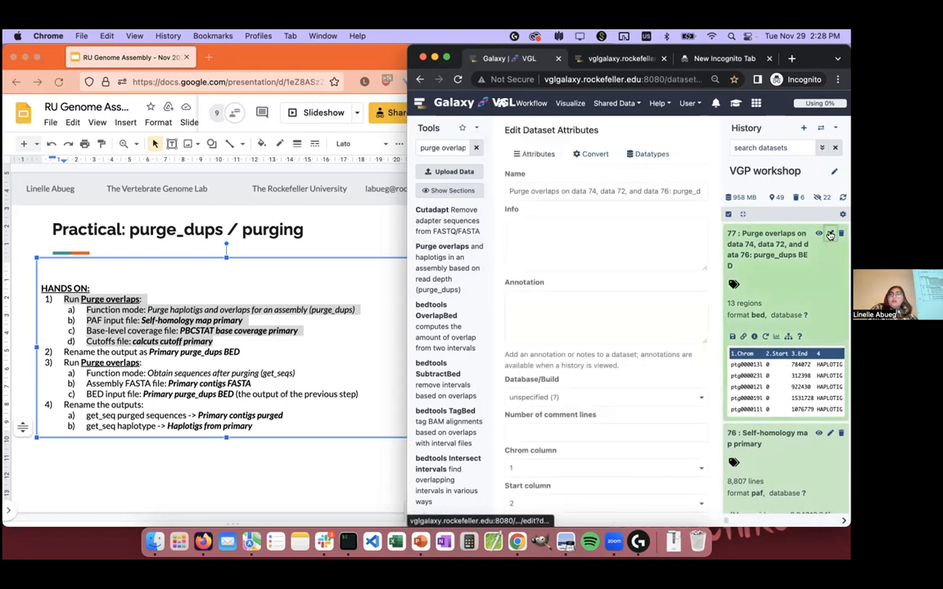
{"action": "triple_click", "coordinate": [626, 189]}
{"action": "type", "text": "Primary purge_dups BED"}
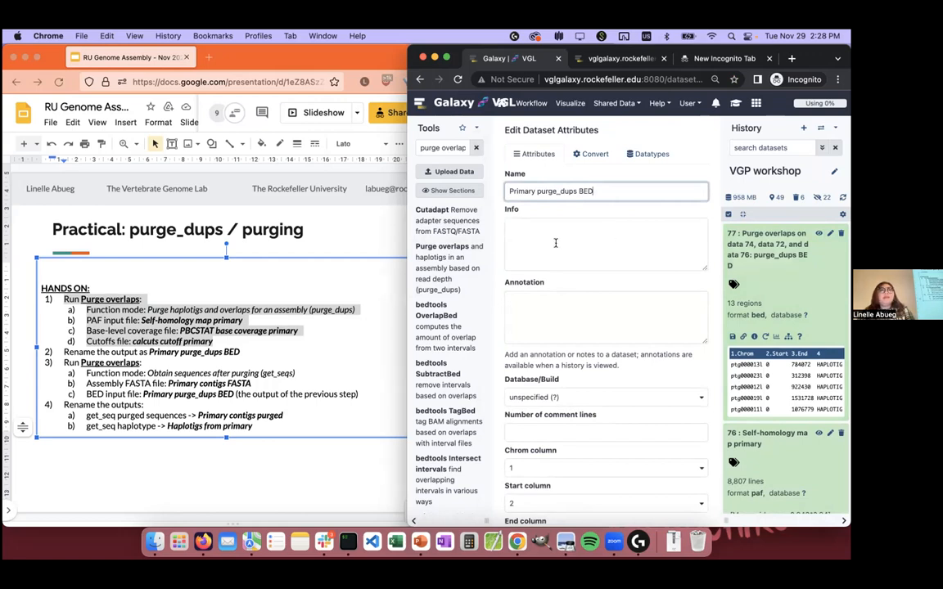
{"action": "scroll", "coordinate": [549, 242], "scroll_direction": "down", "scroll_amount": 2}
{"action": "scroll", "coordinate": [555, 242], "scroll_direction": "down", "scroll_amount": 10}
{"action": "left_click", "coordinate": [522, 511]}
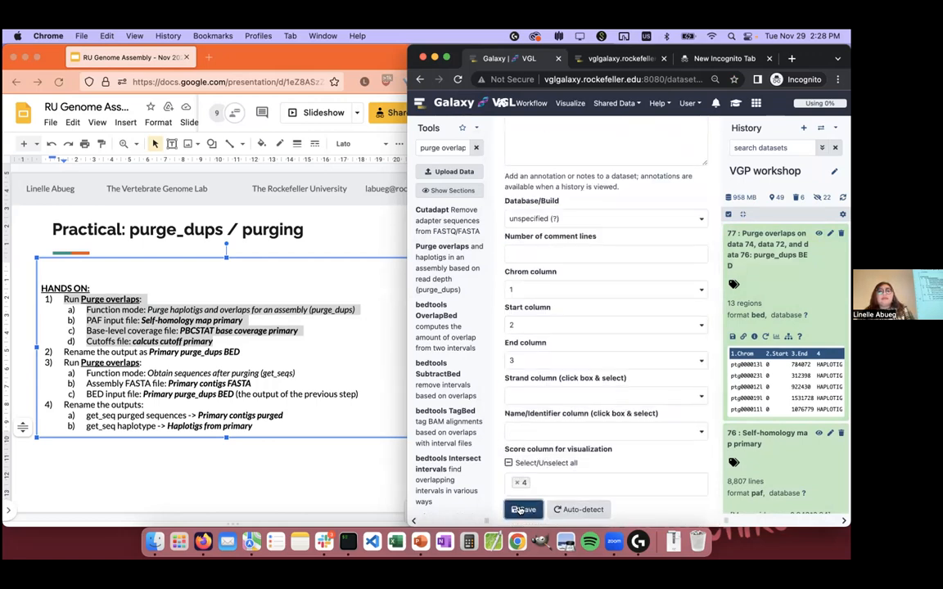
Step: Switch to the presentation in Firefox and highlight the second Purge overlaps run (get_seqs) instructions on the slide
{"action": "left_click", "coordinate": [222, 389]}
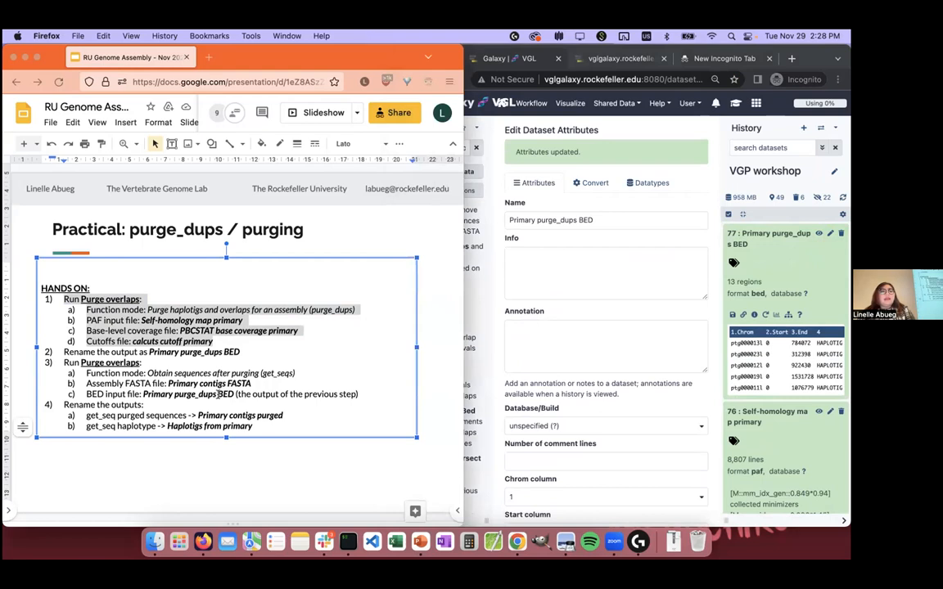
{"action": "left_click", "coordinate": [366, 396]}
{"action": "left_click_drag", "start_coordinate": [359, 395], "coordinate": [52, 362]}
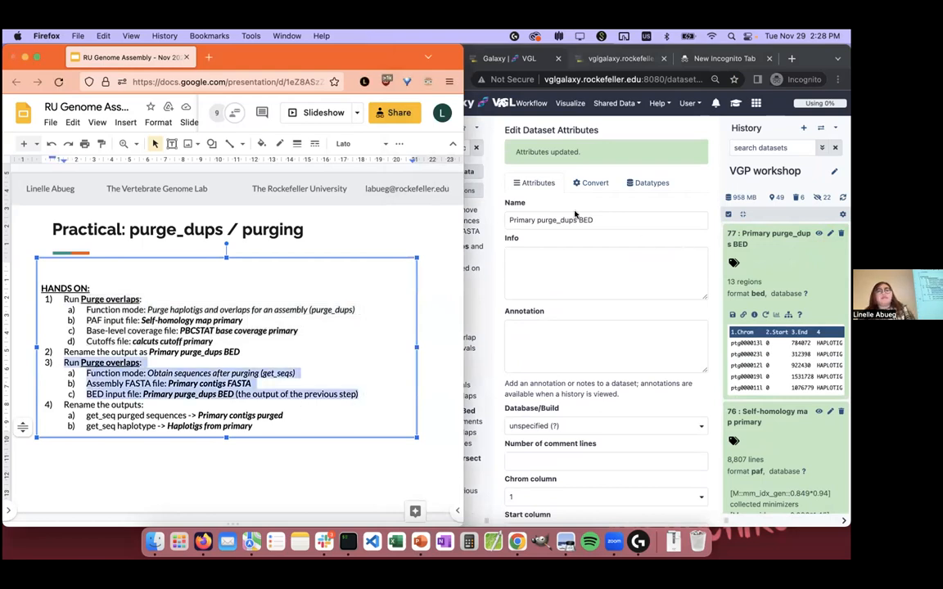
Step: Switch to Galaxy in Chrome, open the Purge overlaps tool and set its function mode to Obtain sequences after purging (get_seqs)
{"action": "left_click", "coordinate": [519, 194]}
{"action": "left_click", "coordinate": [469, 260]}
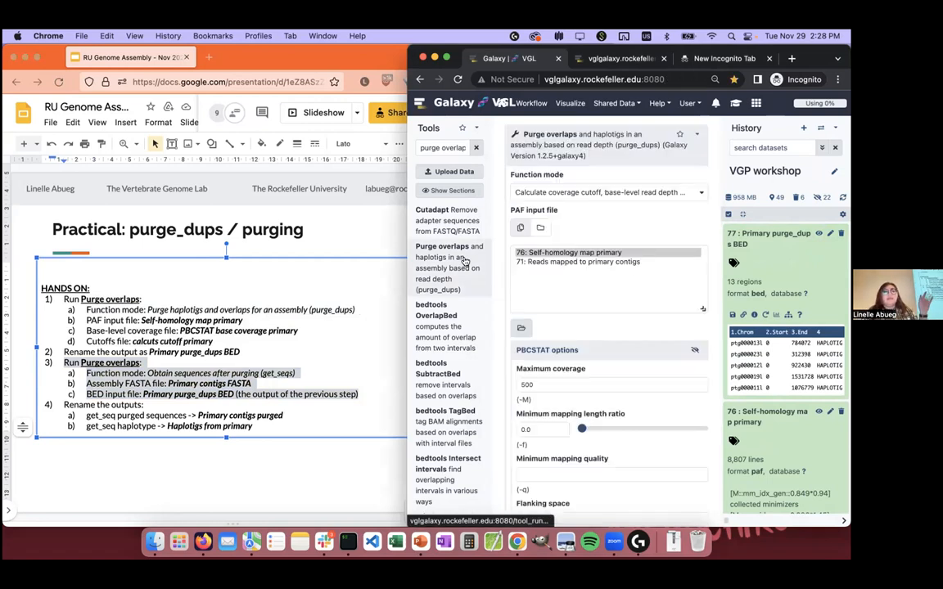
{"action": "left_click", "coordinate": [619, 196]}
{"action": "scroll", "coordinate": [622, 254], "scroll_direction": "down", "scroll_amount": 1}
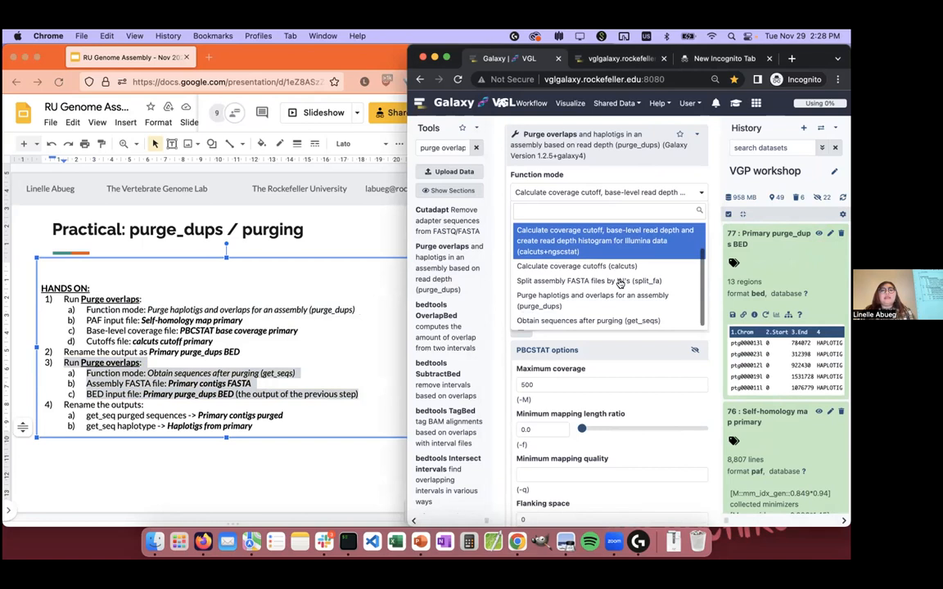
{"action": "left_click", "coordinate": [612, 322]}
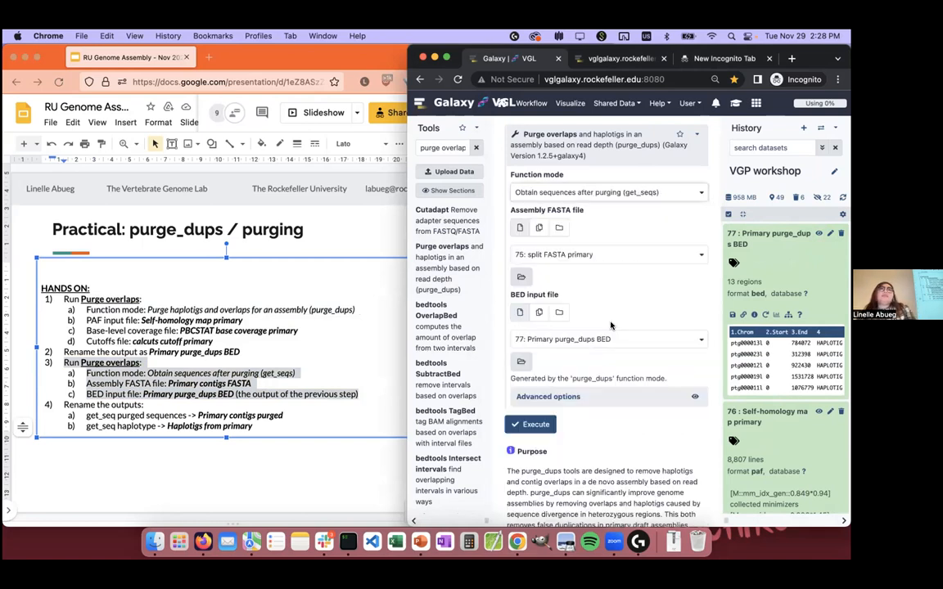
Step: Choose "33: Primary contigs FASTA" as the assembly FASTA file and run Purge overlaps with "77: Primary purge_dups BED" as BED input
{"action": "left_click", "coordinate": [578, 254]}
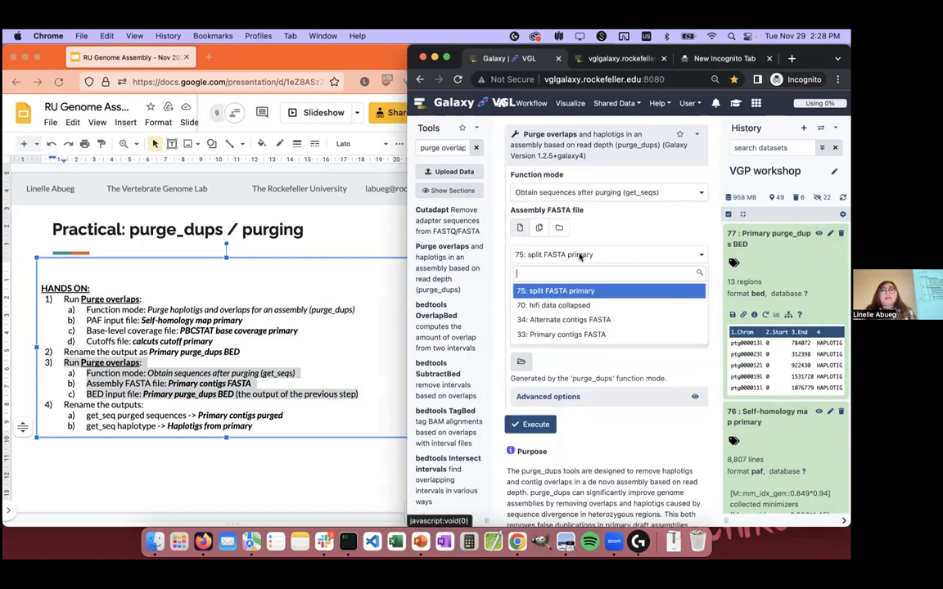
{"action": "left_click", "coordinate": [605, 336]}
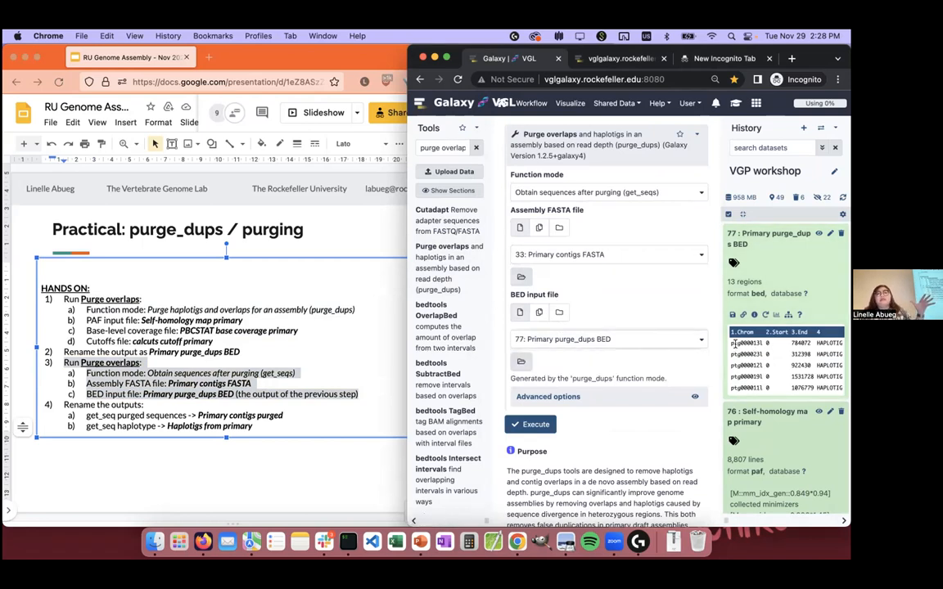
{"action": "scroll", "coordinate": [757, 344], "scroll_direction": "right", "scroll_amount": 2}
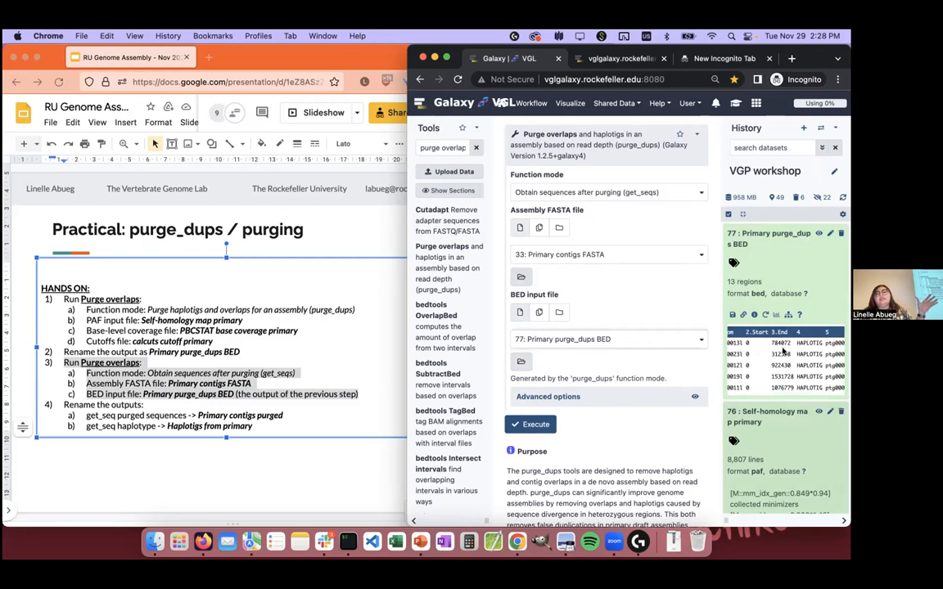
{"action": "scroll", "coordinate": [783, 350], "scroll_direction": "right", "scroll_amount": 1}
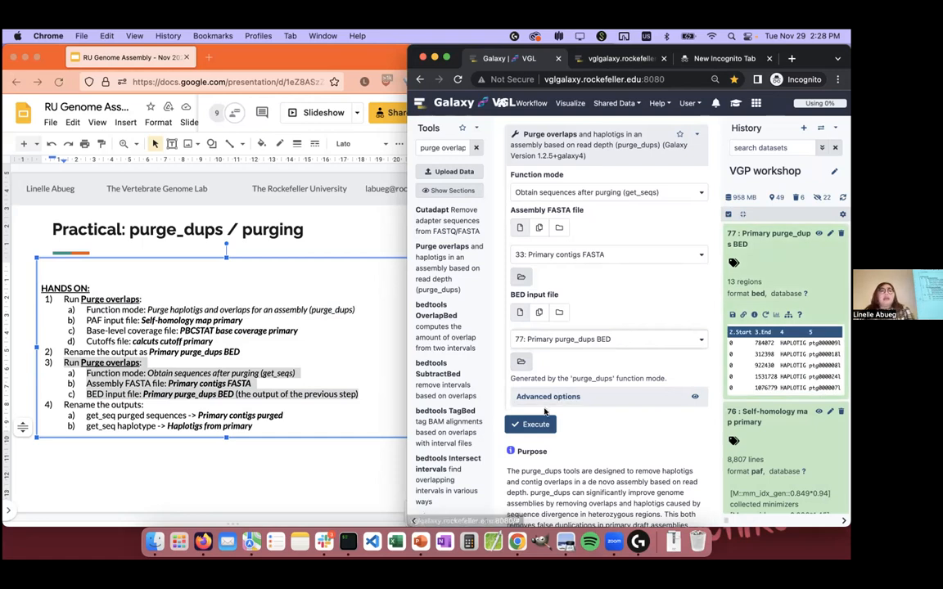
{"action": "left_click", "coordinate": [534, 424]}
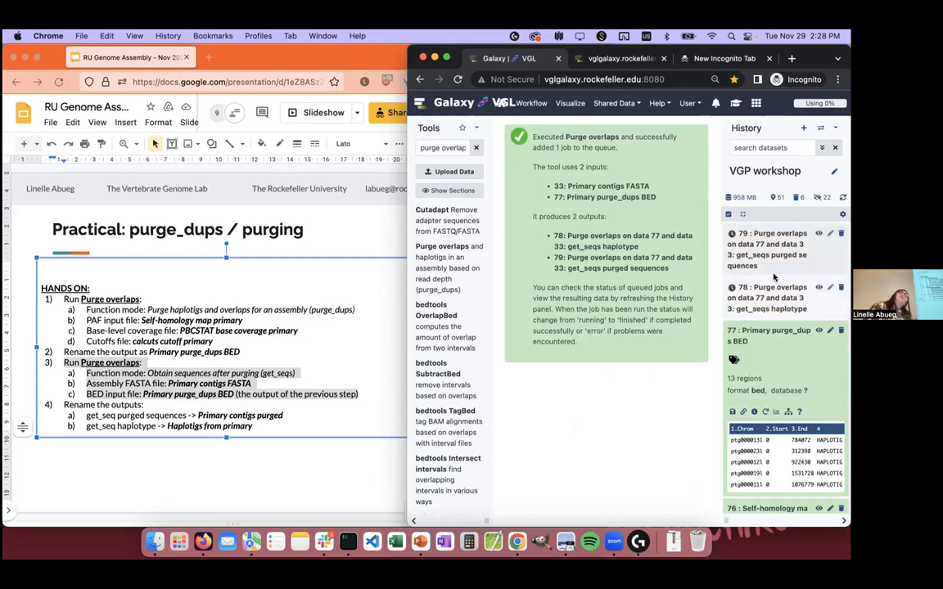
Step: Open the full view of the VGP workshop history from the saved histories and narrow the History panel beside it
{"action": "left_click", "coordinate": [687, 103]}
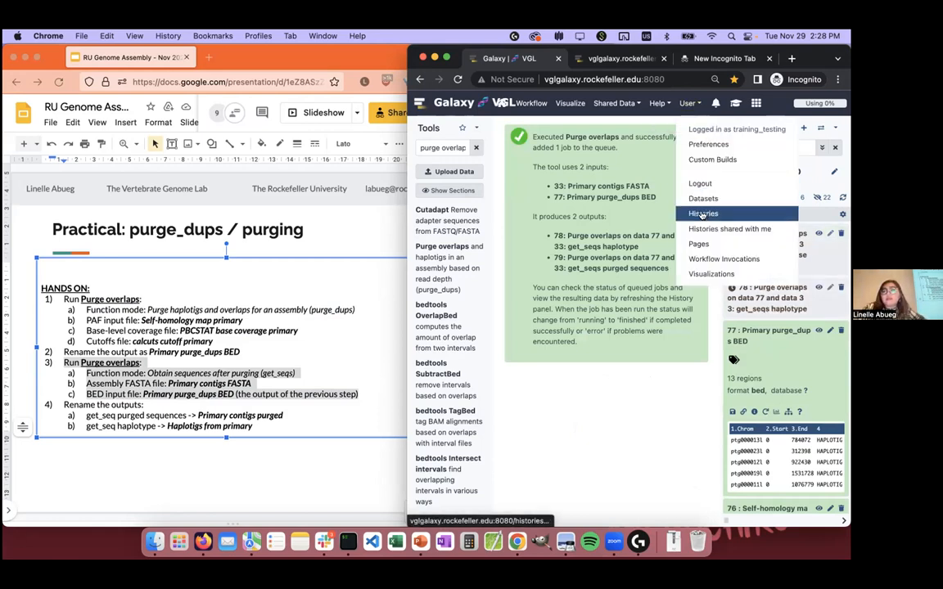
{"action": "left_click", "coordinate": [696, 196]}
{"action": "left_click", "coordinate": [553, 215]}
{"action": "left_click", "coordinate": [558, 241]}
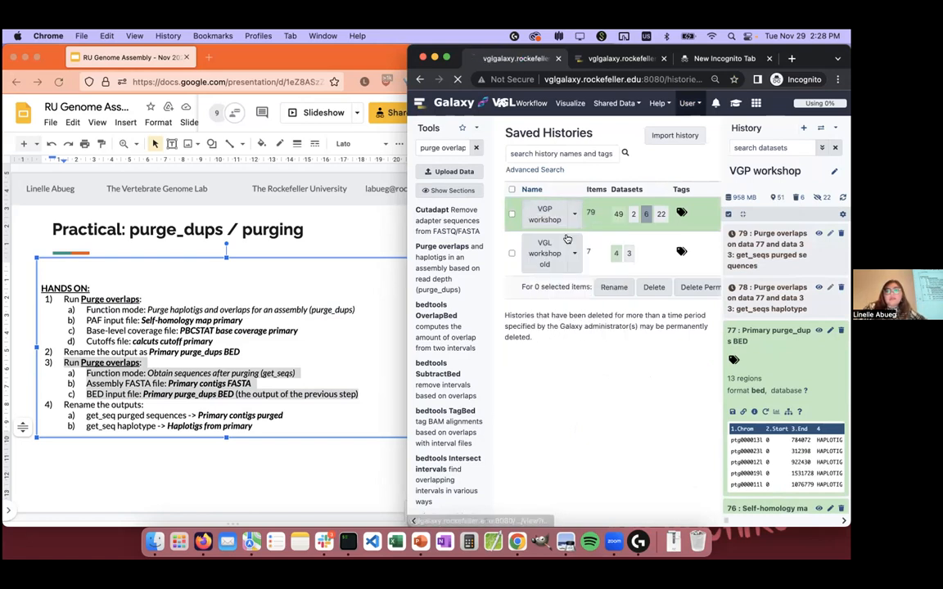
{"action": "left_click", "coordinate": [299, 333]}
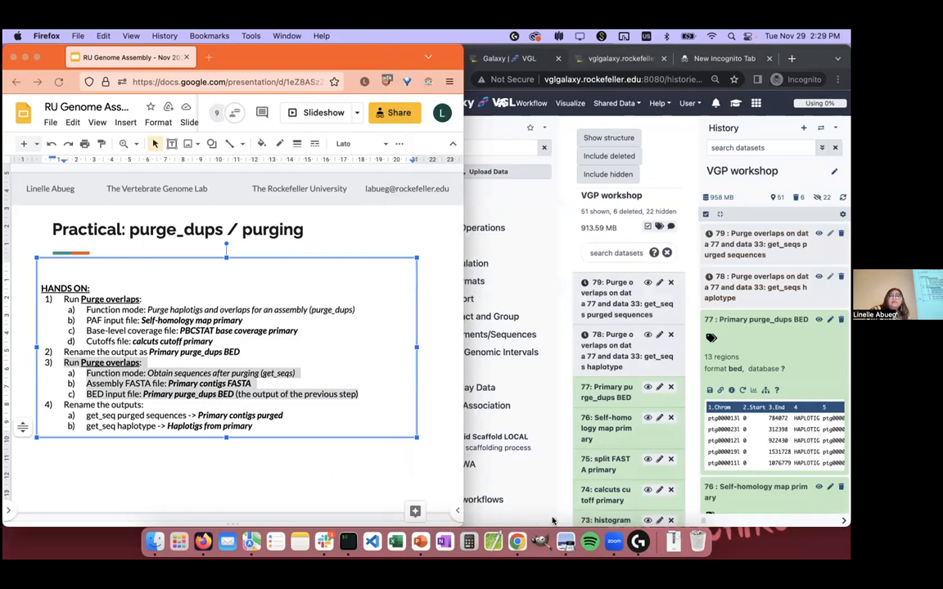
{"action": "left_click", "coordinate": [554, 520]}
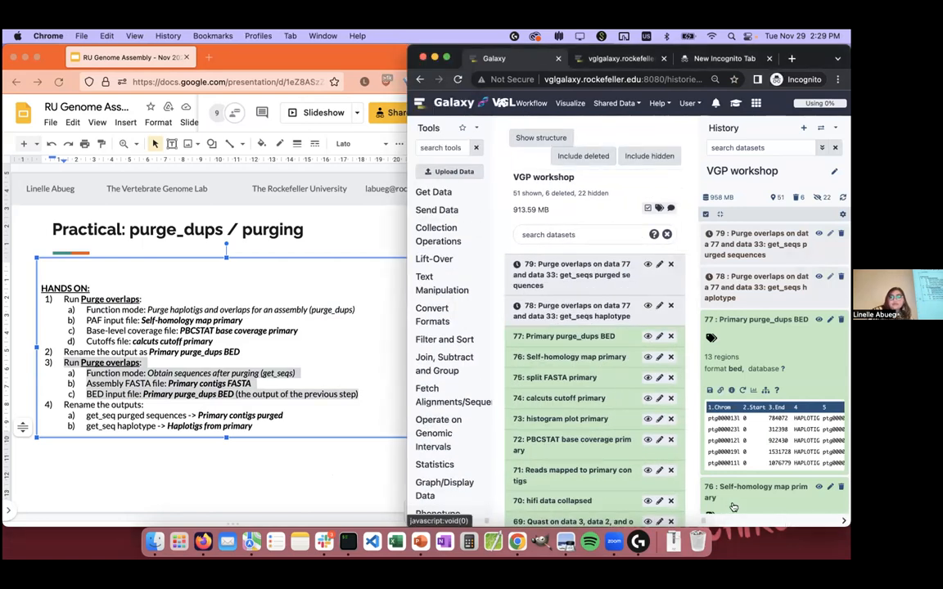
{"action": "left_click_drag", "start_coordinate": [705, 520], "coordinate": [764, 520]}
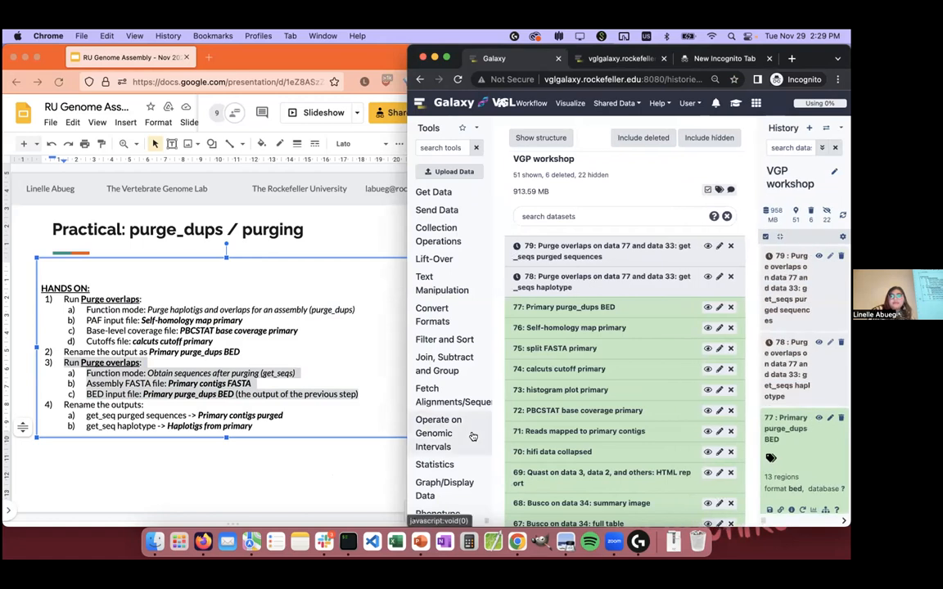
Step: Return to the presentation in Firefox, clear the selection and highlight the get_seqs run instructions on the slide again
{"action": "left_click", "coordinate": [333, 497]}
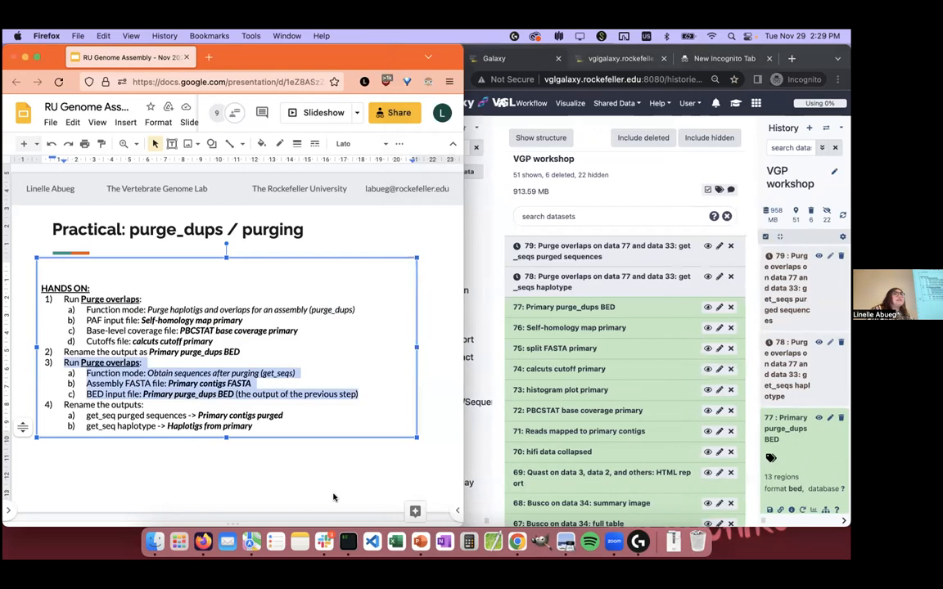
{"action": "left_click", "coordinate": [333, 497]}
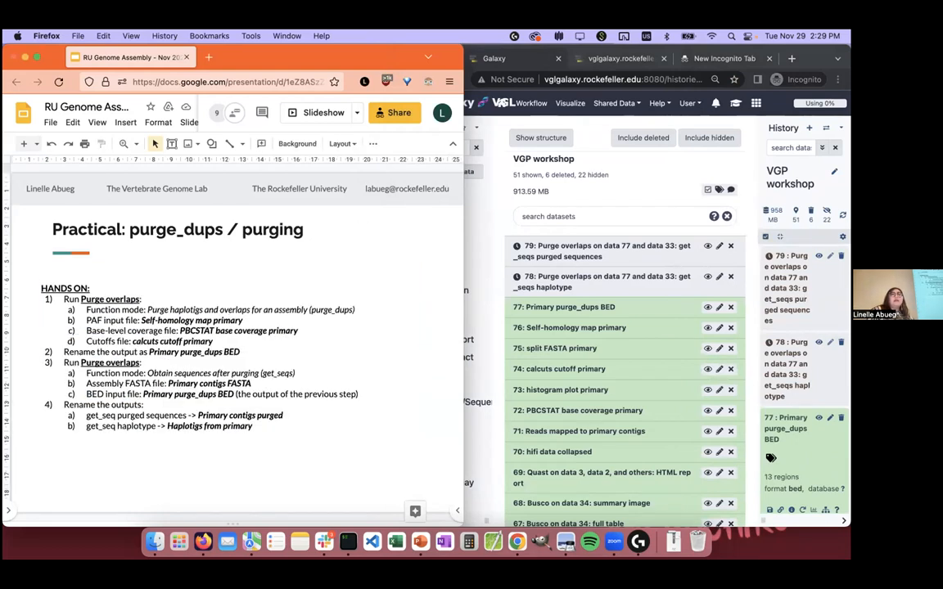
{"action": "left_click", "coordinate": [356, 392]}
{"action": "left_click_drag", "start_coordinate": [355, 395], "coordinate": [39, 360]}
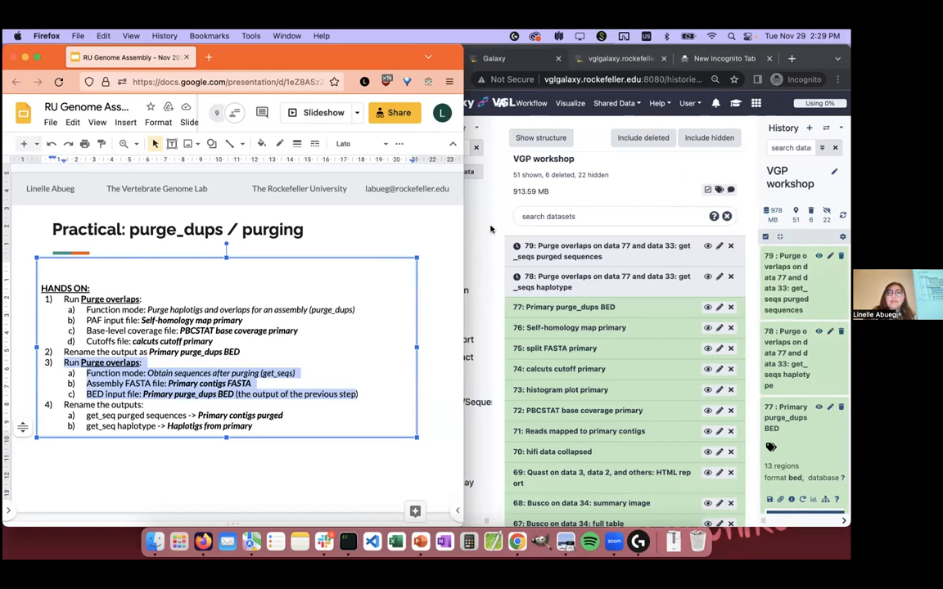
Step: Reload the VGP workshop history view in Chrome and expand get_seqs outputs 79 (purged sequences) and 78 (haplotype) to examine their previews
{"action": "left_click", "coordinate": [500, 58]}
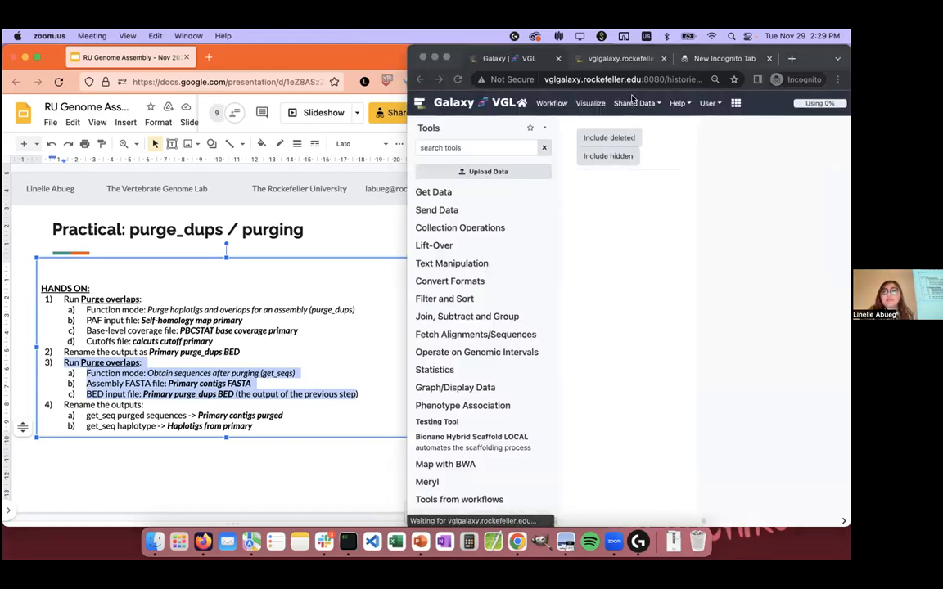
{"action": "left_click", "coordinate": [609, 343]}
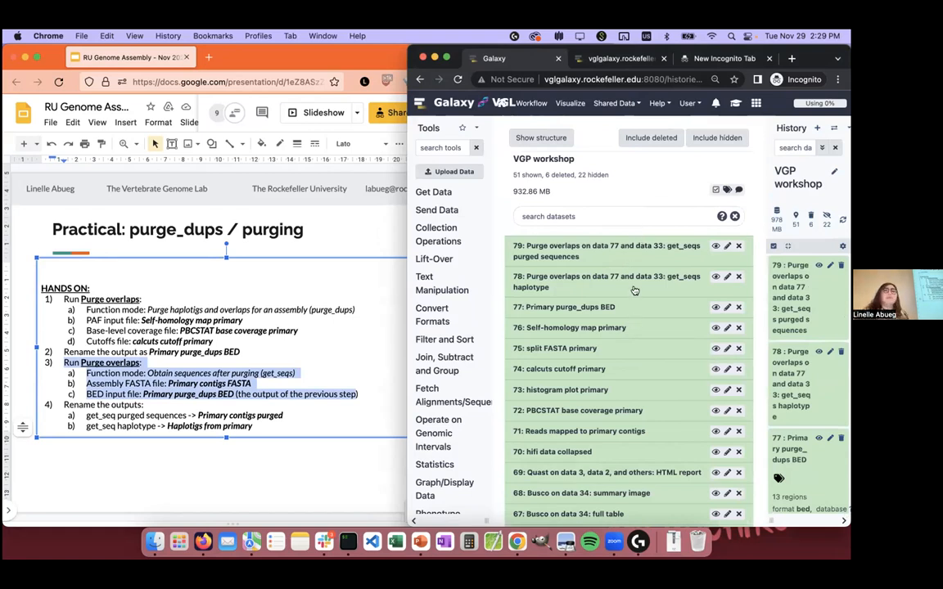
{"action": "left_click", "coordinate": [628, 275]}
{"action": "left_click", "coordinate": [624, 252]}
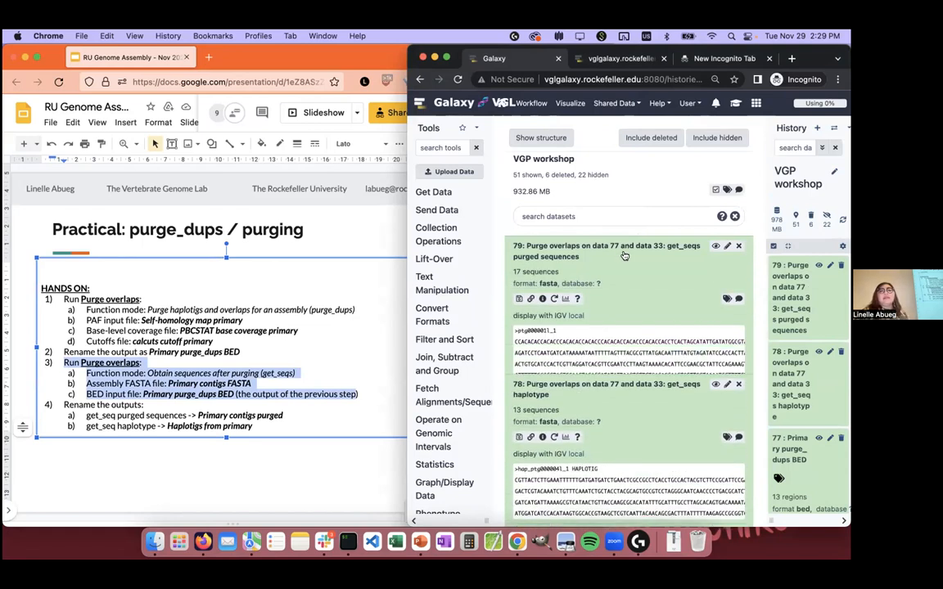
{"action": "scroll", "coordinate": [624, 256], "scroll_direction": "down", "scroll_amount": 1}
{"action": "scroll", "coordinate": [623, 256], "scroll_direction": "down", "scroll_amount": 2}
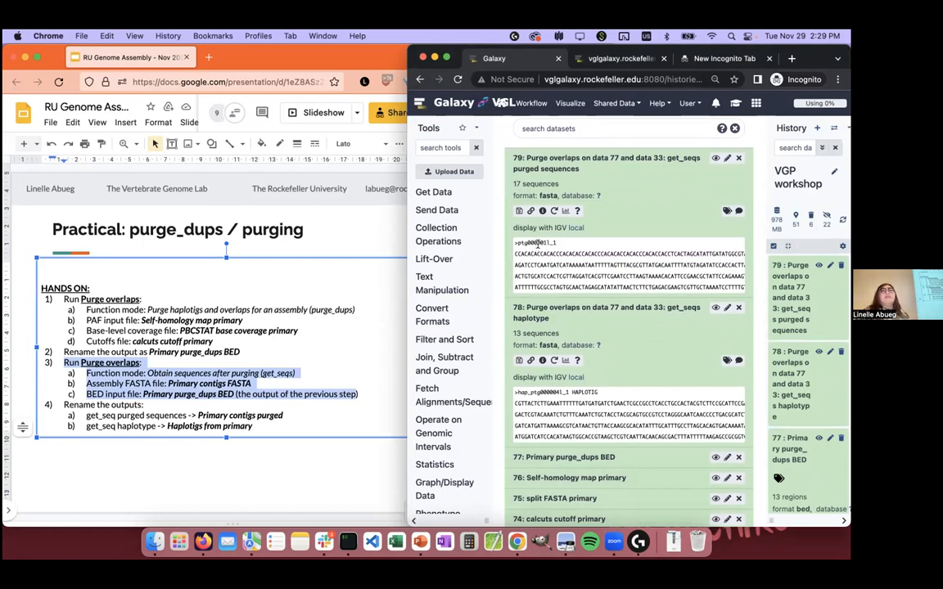
{"action": "scroll", "coordinate": [567, 272], "scroll_direction": "up", "scroll_amount": 1}
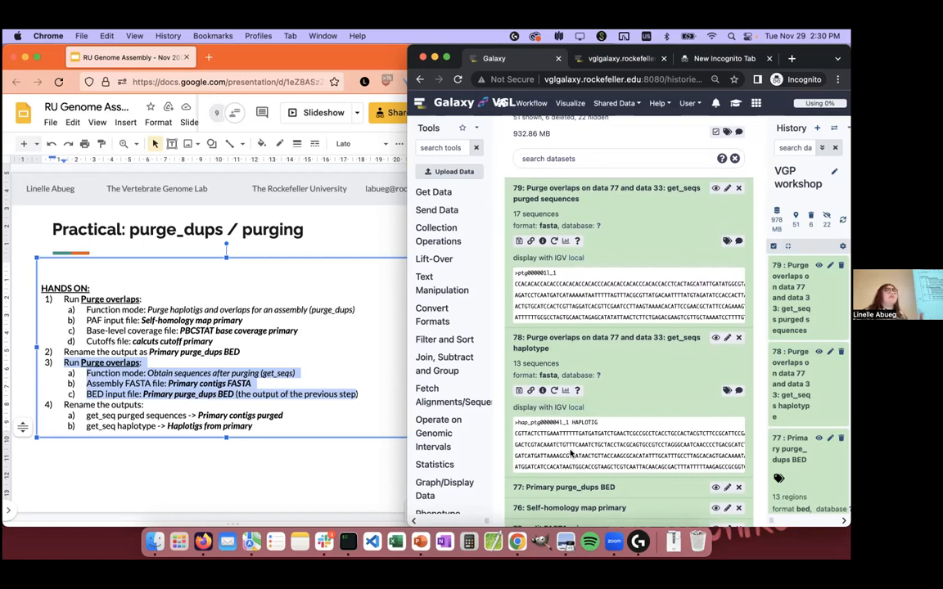
Step: Highlight the first sequence header in the get_seqs haplotype preview, then collapse and re-expand dataset 78 to compare it with dataset 79
{"action": "left_click_drag", "start_coordinate": [600, 423], "coordinate": [504, 425]}
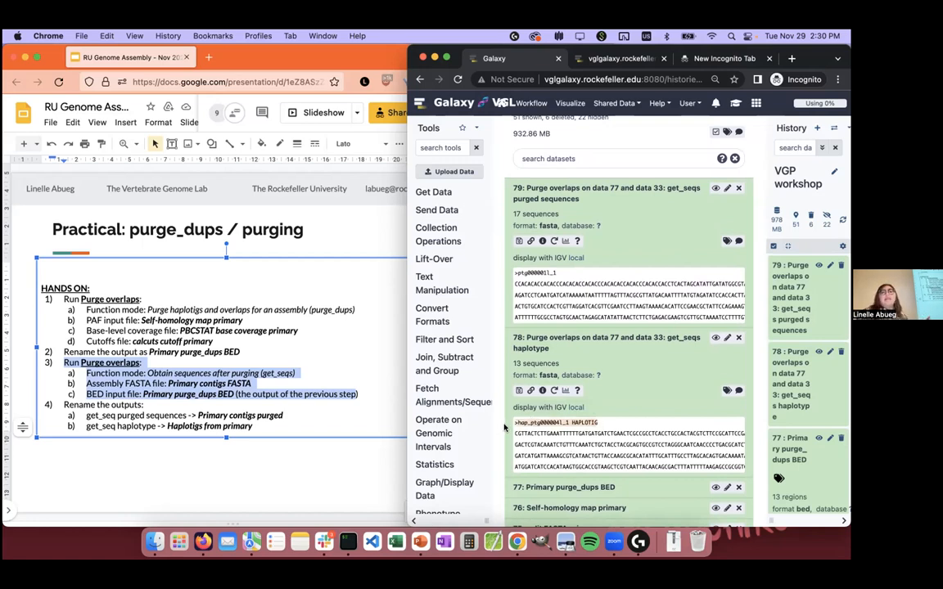
{"action": "double_click", "coordinate": [586, 422]}
{"action": "left_click", "coordinate": [619, 428]}
{"action": "left_click", "coordinate": [582, 335]}
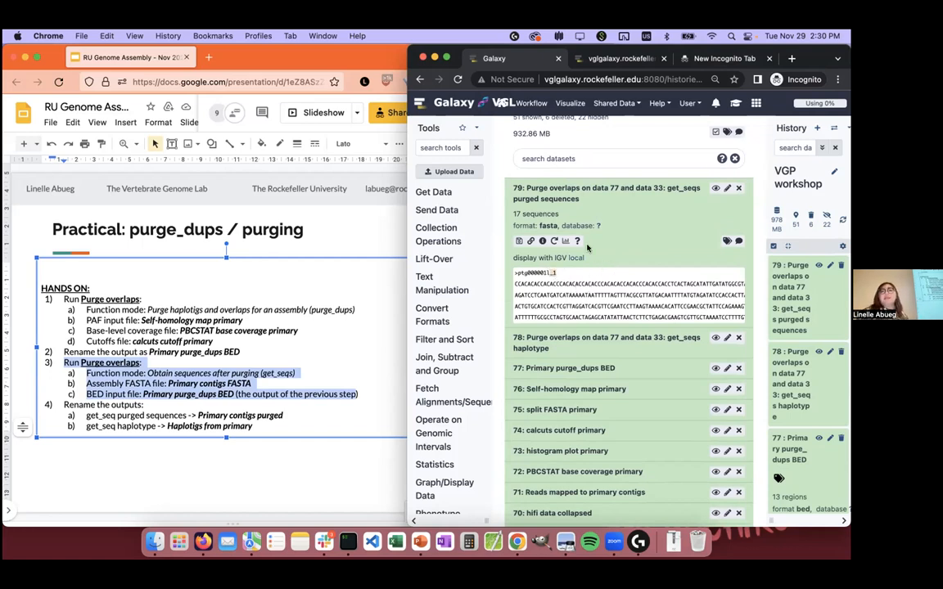
{"action": "left_click", "coordinate": [611, 338]}
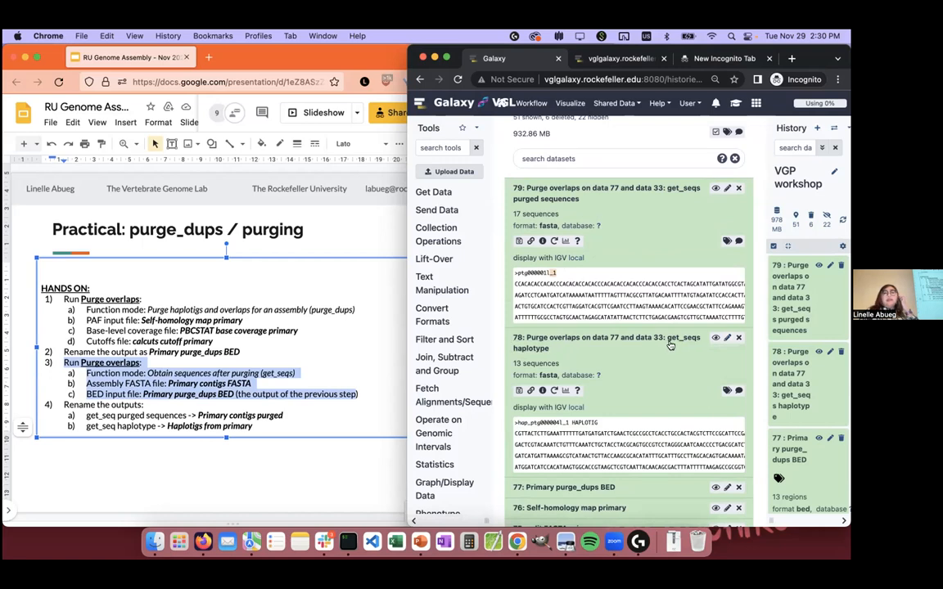
Step: Rename the get_seqs haplotype output, dataset 78, as "Haplotigs from primary" and save its attributes
{"action": "left_click", "coordinate": [727, 338]}
{"action": "left_click_drag", "start_coordinate": [700, 193], "coordinate": [505, 191]}
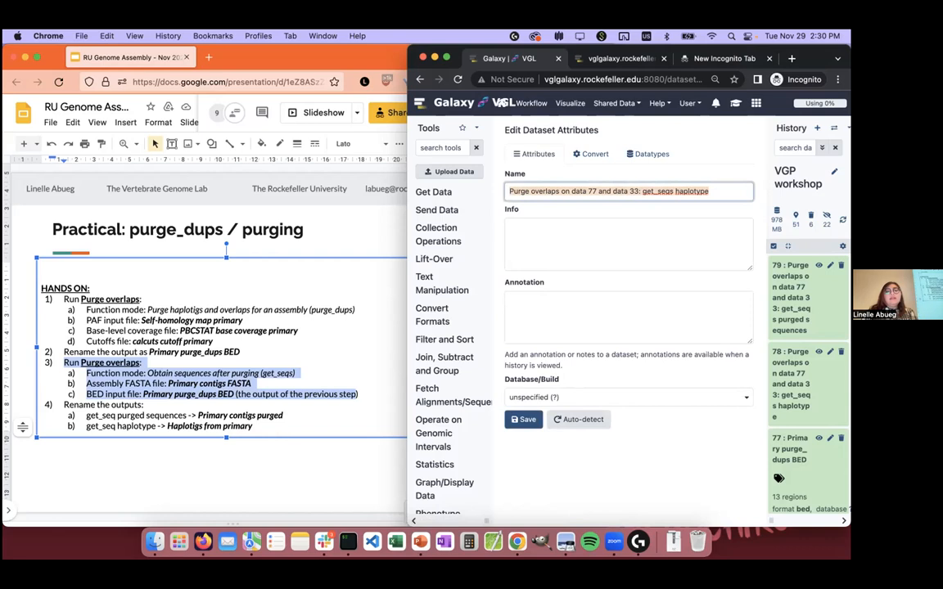
{"action": "type", "text": "Haplotigs fr"}
{"action": "type", "text": "om primary"}
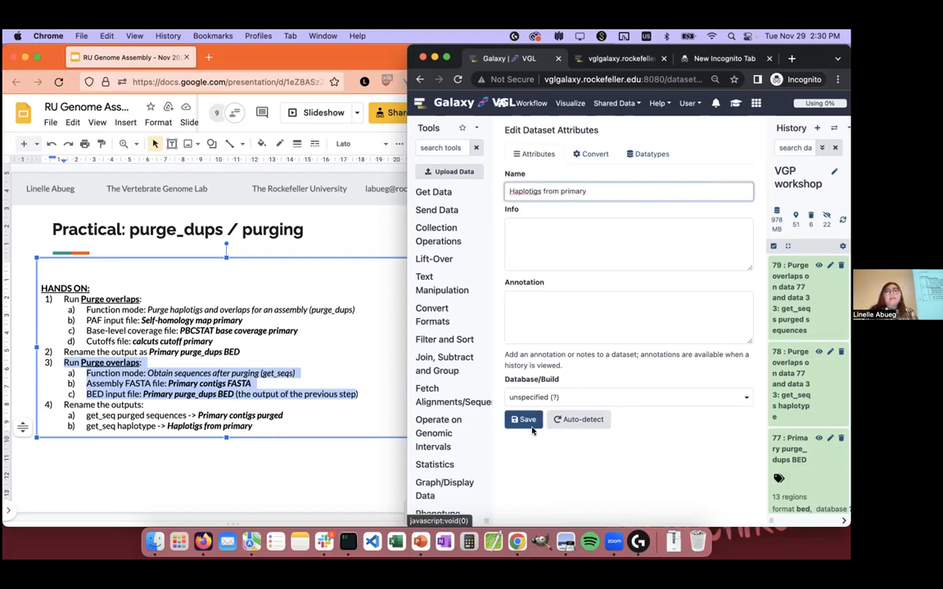
{"action": "left_click", "coordinate": [525, 422]}
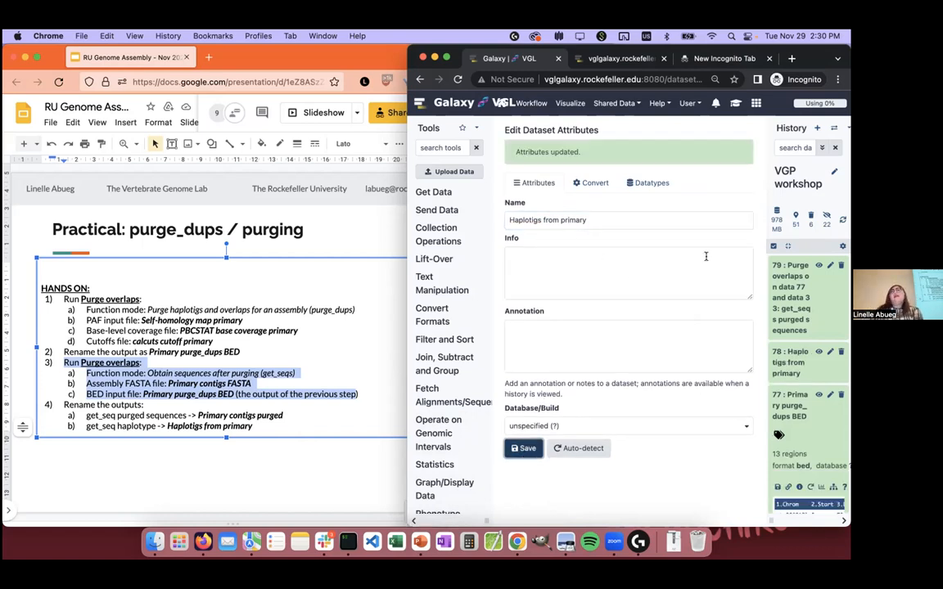
Step: Widen the History panel, expand the get_seqs purged sequences output, dataset 79, and rename it "Primary contigs purged"
{"action": "left_click_drag", "start_coordinate": [768, 519], "coordinate": [738, 514]}
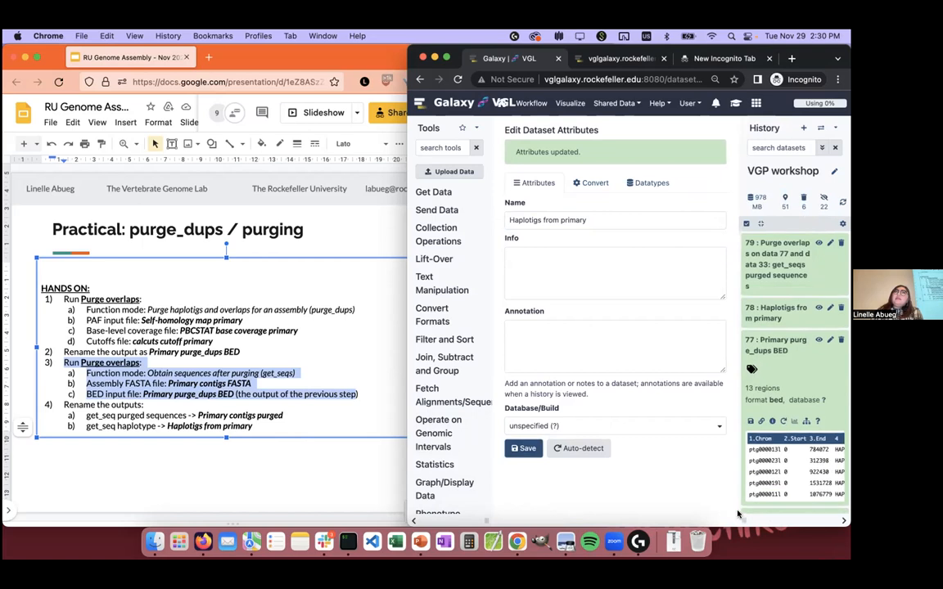
{"action": "left_click", "coordinate": [797, 288]}
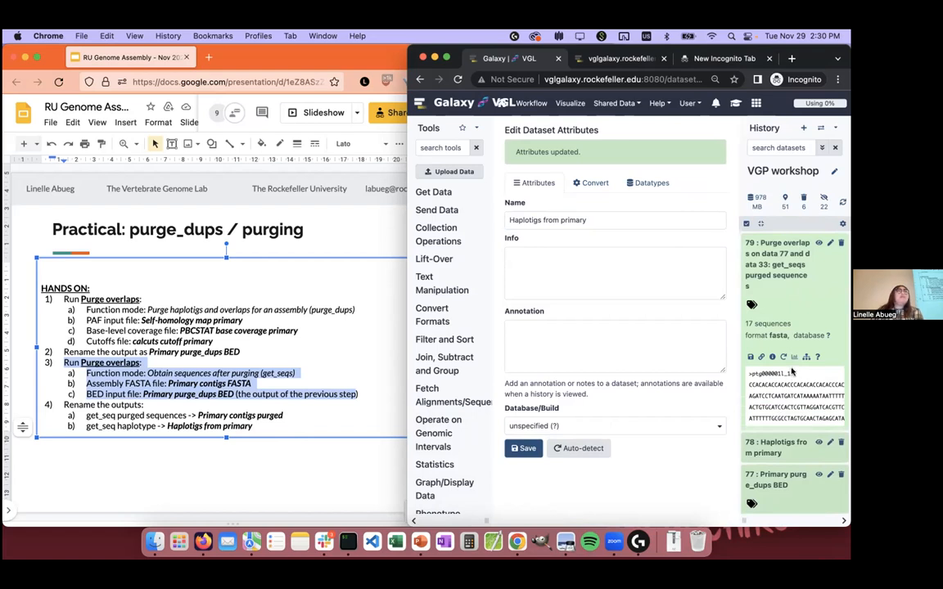
{"action": "left_click", "coordinate": [830, 244]}
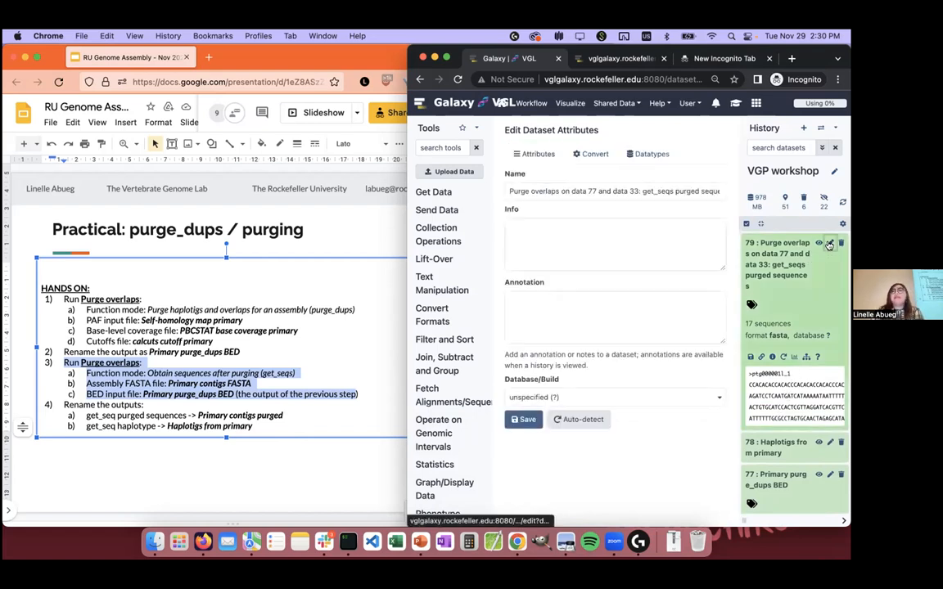
{"action": "triple_click", "coordinate": [675, 194]}
{"action": "type", "text": "Primar"}
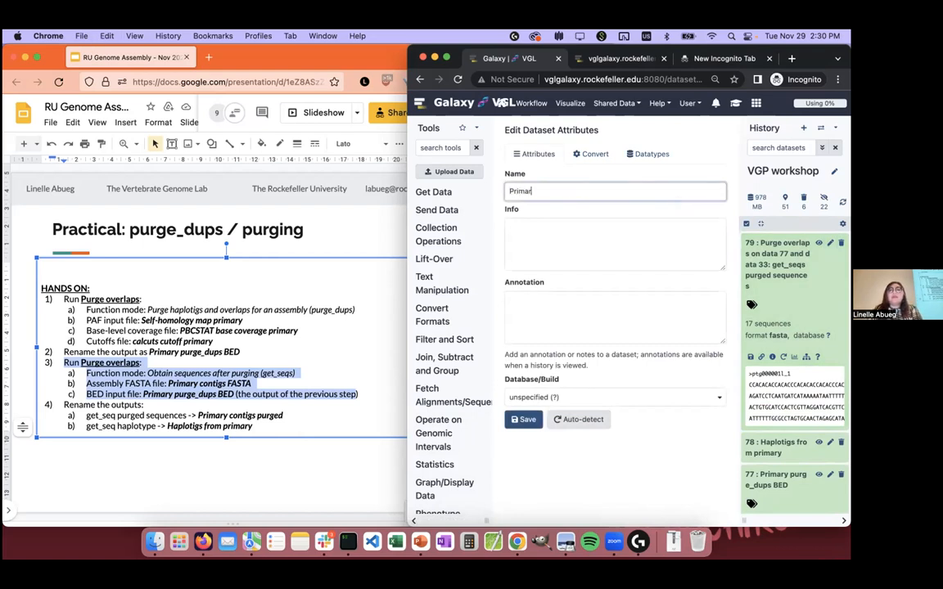
{"action": "type", "text": "y contigs purged"}
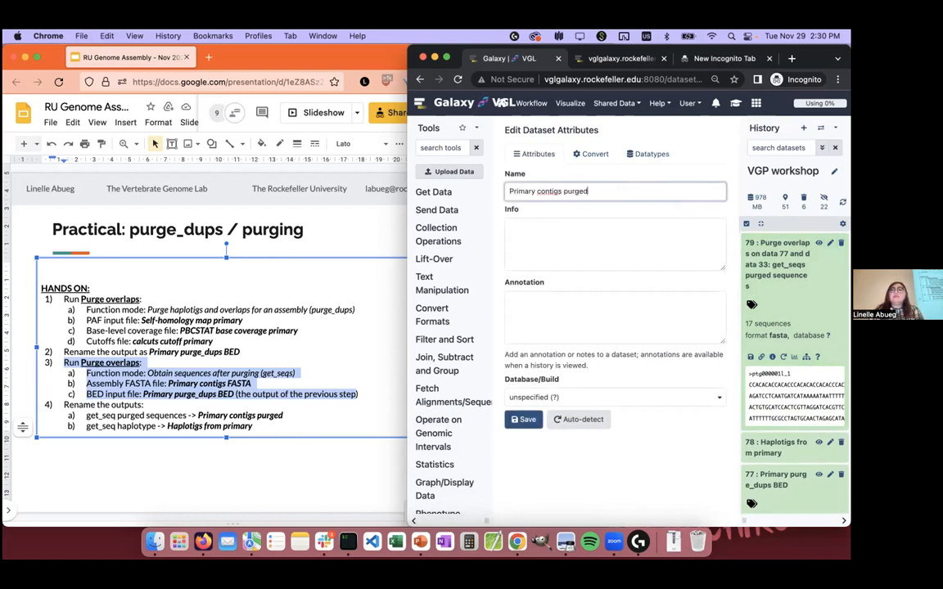
{"action": "left_click", "coordinate": [513, 421]}
Step: Switch to the iTerm2 terminal and run sq to check the jobs in the cluster queue
{"action": "left_click", "coordinate": [318, 480]}
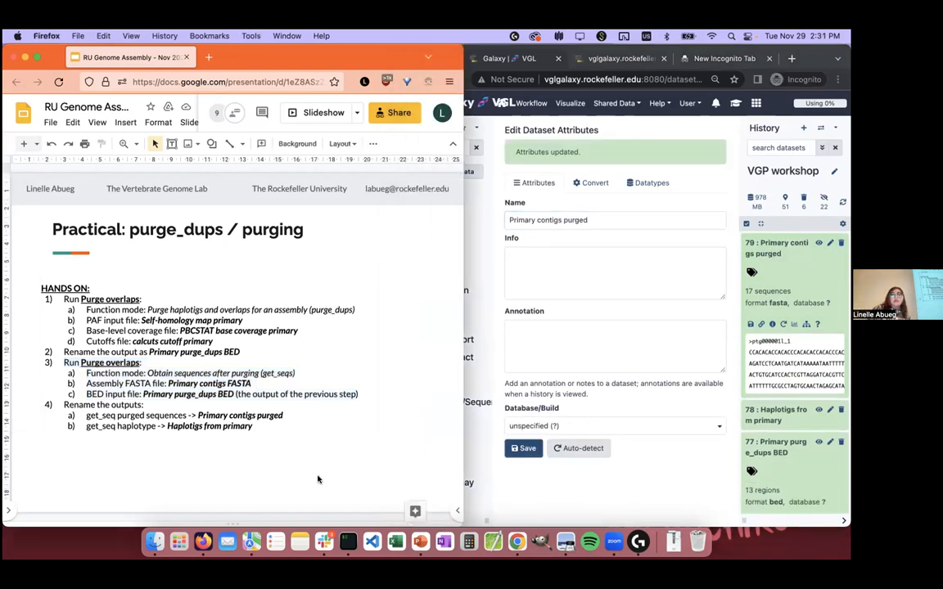
{"action": "left_click", "coordinate": [348, 541]}
{"action": "type", "text": "sq"}
{"action": "key", "text": "Return"}
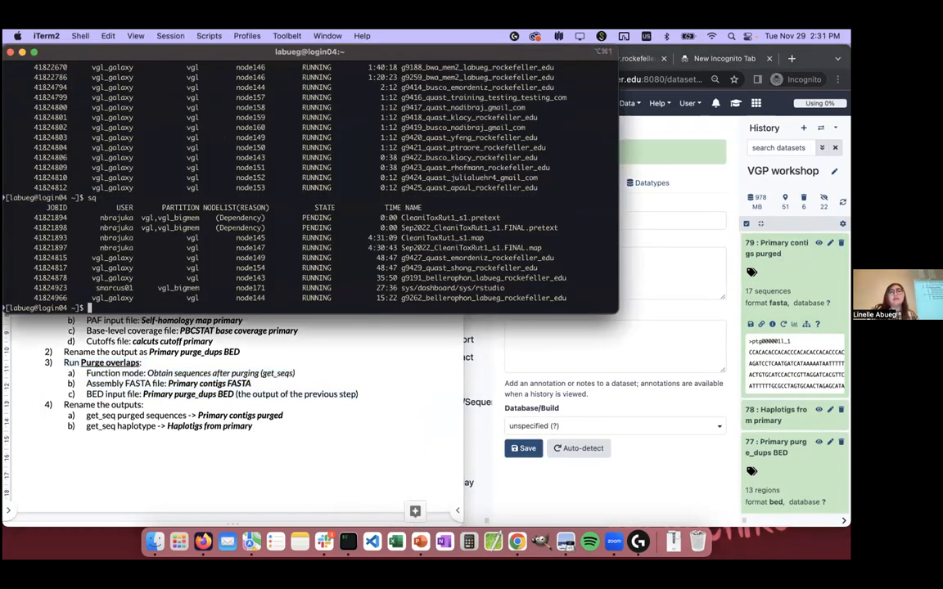
{"action": "left_click_drag", "start_coordinate": [377, 287], "coordinate": [492, 280]}
{"action": "left_click", "coordinate": [381, 246]}
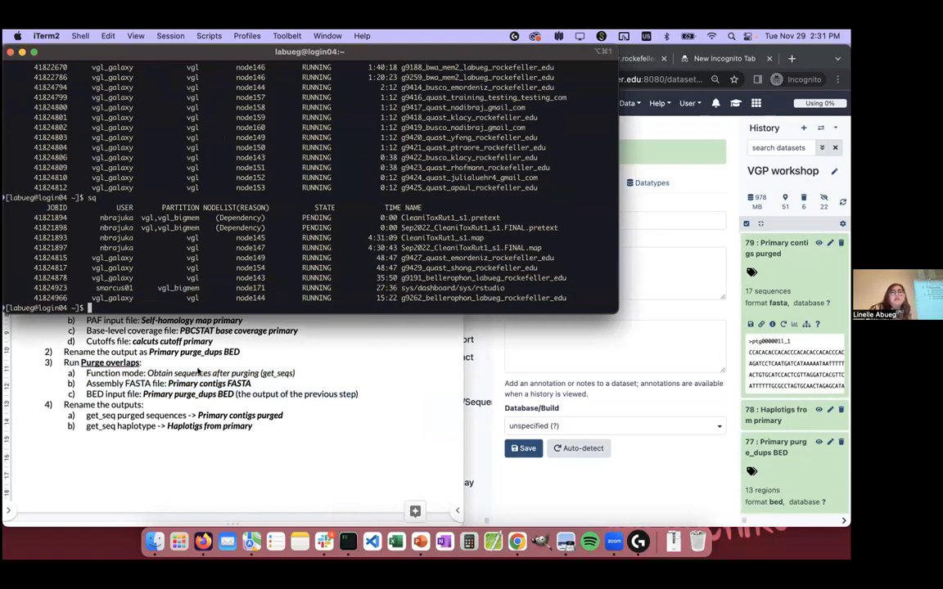
Step: Switch from the terminal back to the Google Slides deck and advance to the practical slide on purging the alternate
{"action": "left_click", "coordinate": [223, 394]}
{"action": "left_click", "coordinate": [649, 371]}
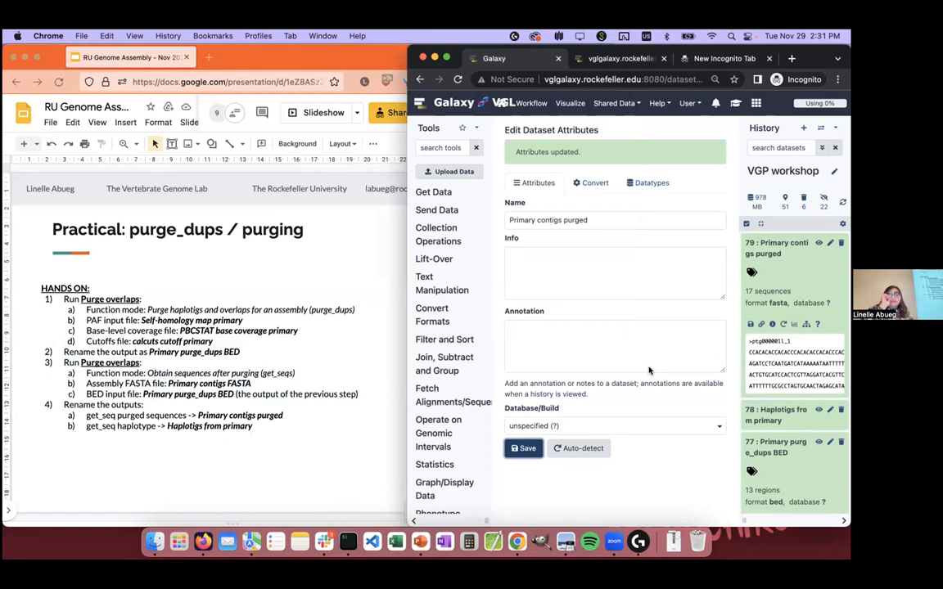
{"action": "left_click", "coordinate": [345, 468]}
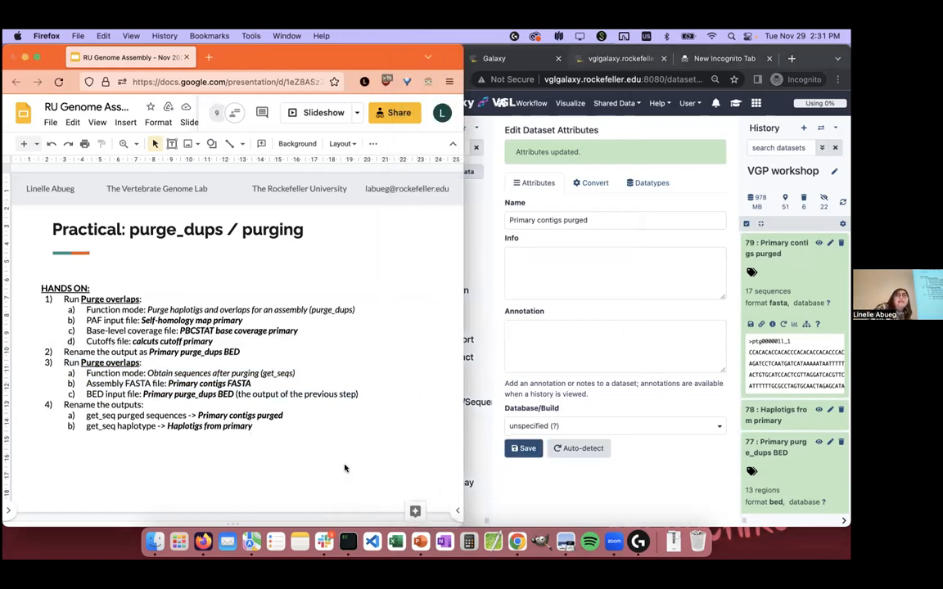
{"action": "key", "text": "Down"}
{"action": "key", "text": "Up"}
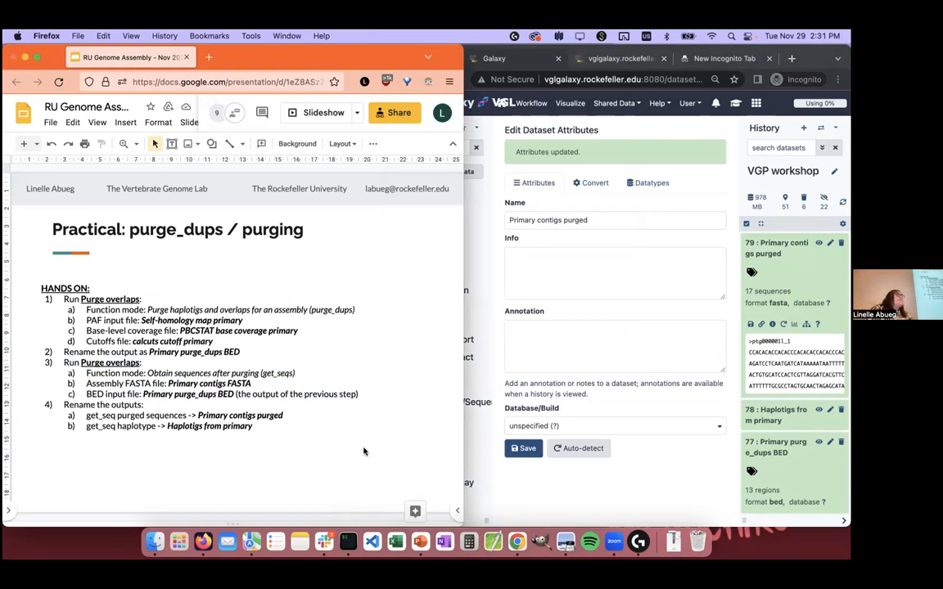
{"action": "key", "text": "Down"}
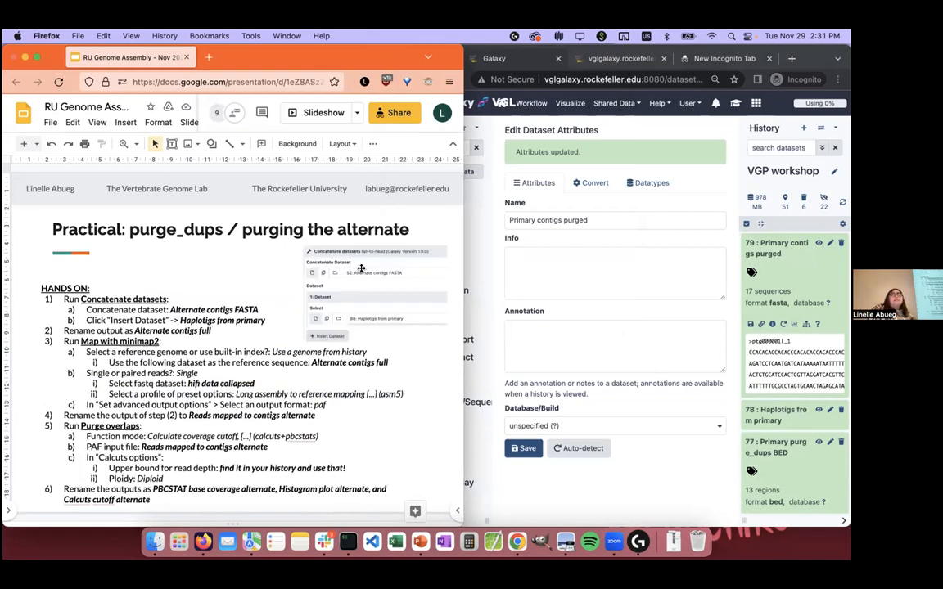
Step: Switch to Galaxy, search the tools for "concatenate" and open Concatenate datasets tail-to-head
{"action": "left_click", "coordinate": [508, 490]}
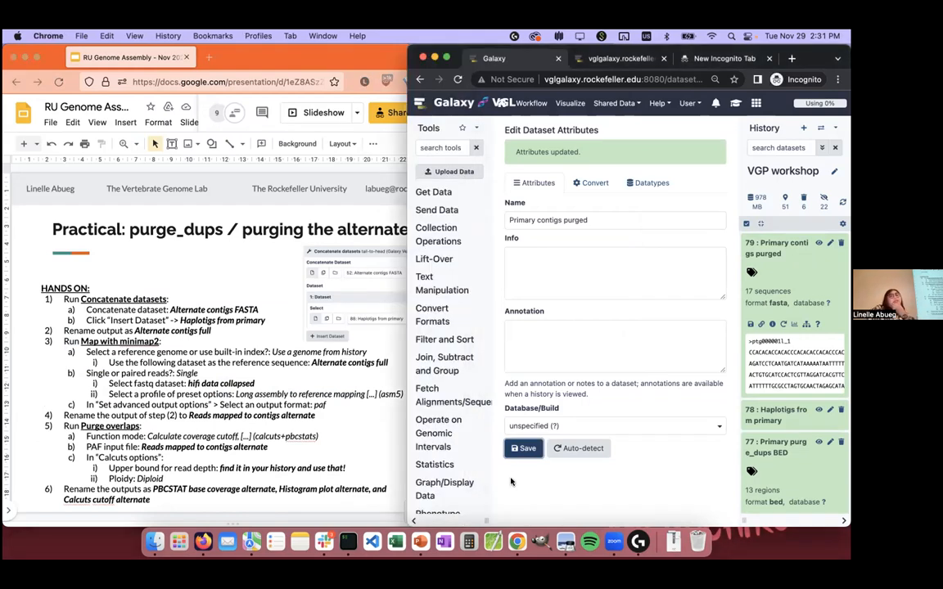
{"action": "left_click", "coordinate": [442, 149]}
{"action": "type", "text": "concatenate"}
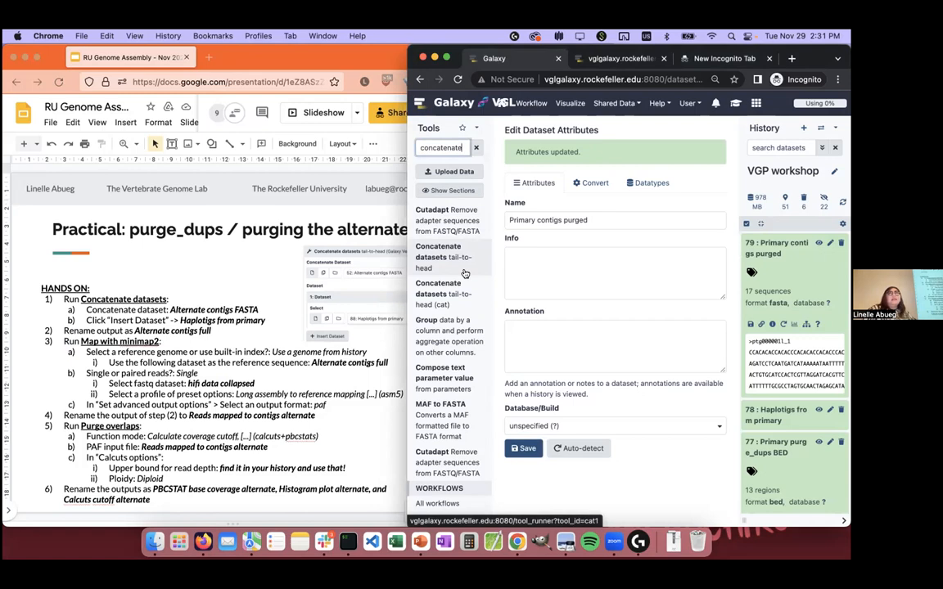
{"action": "left_click", "coordinate": [465, 273]}
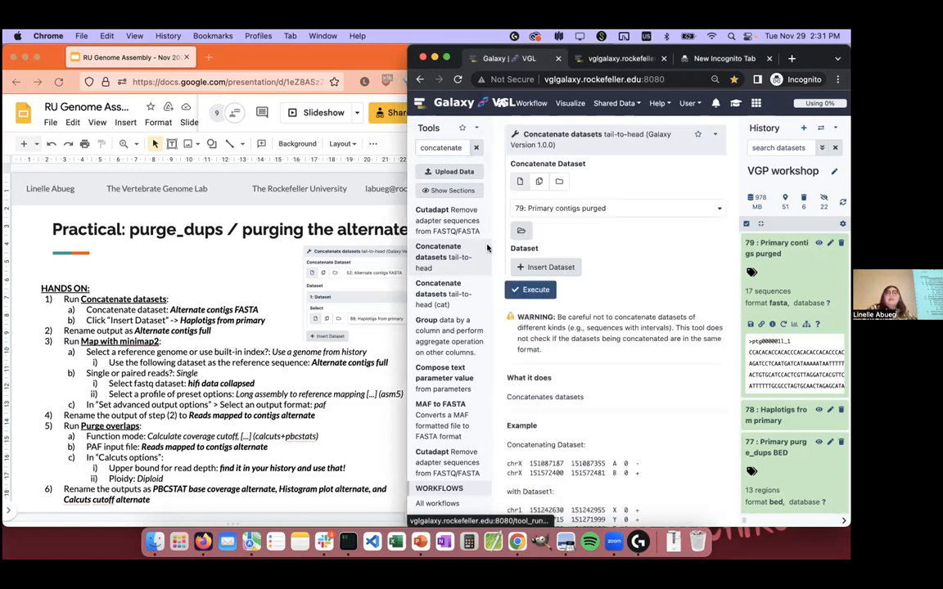
Step: Choose dataset 34, Alternate contigs FASTA, as the main dataset to concatenate
{"action": "left_click", "coordinate": [573, 208]}
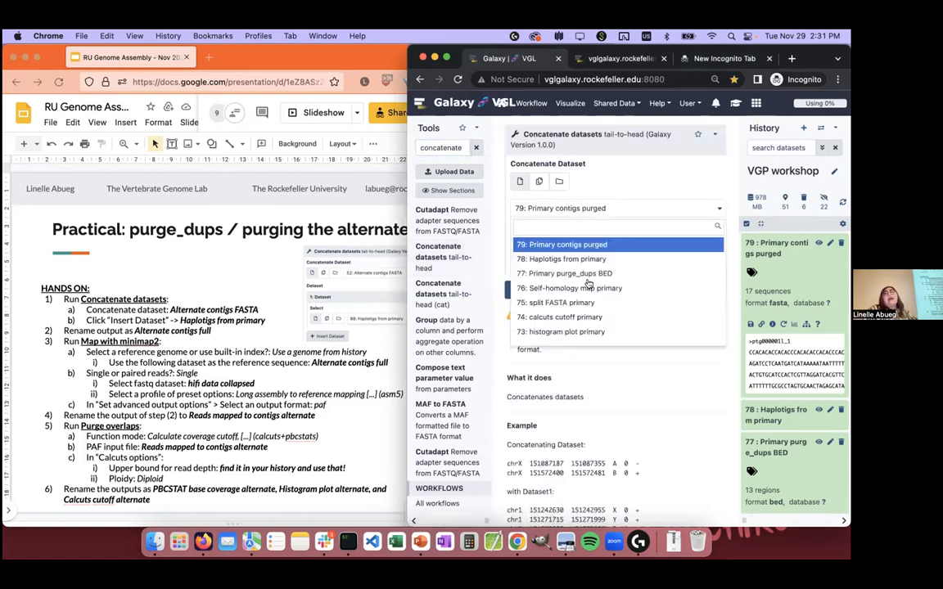
{"action": "scroll", "coordinate": [586, 296], "scroll_direction": "down", "scroll_amount": 2}
{"action": "scroll", "coordinate": [587, 297], "scroll_direction": "down", "scroll_amount": 15}
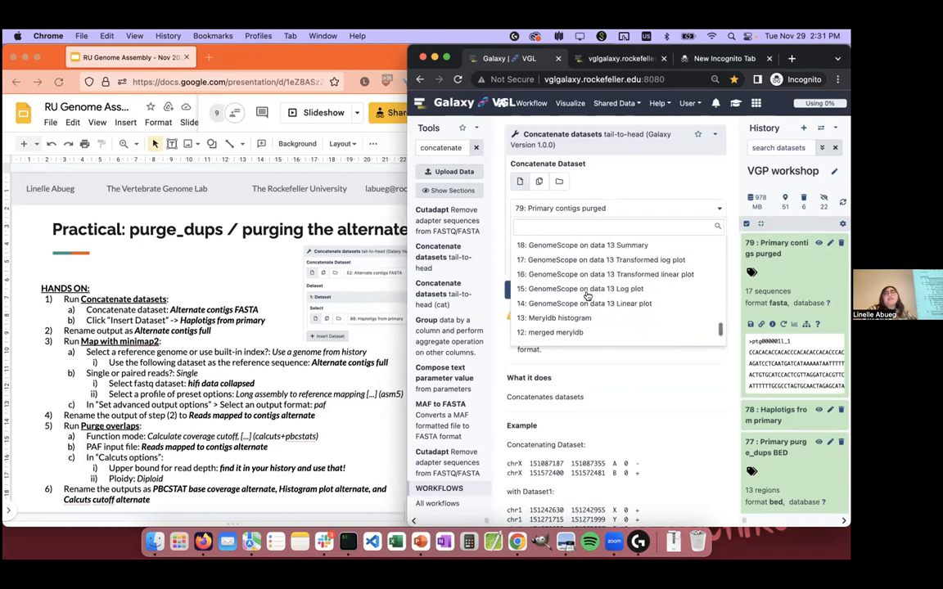
{"action": "scroll", "coordinate": [586, 297], "scroll_direction": "up", "scroll_amount": 10}
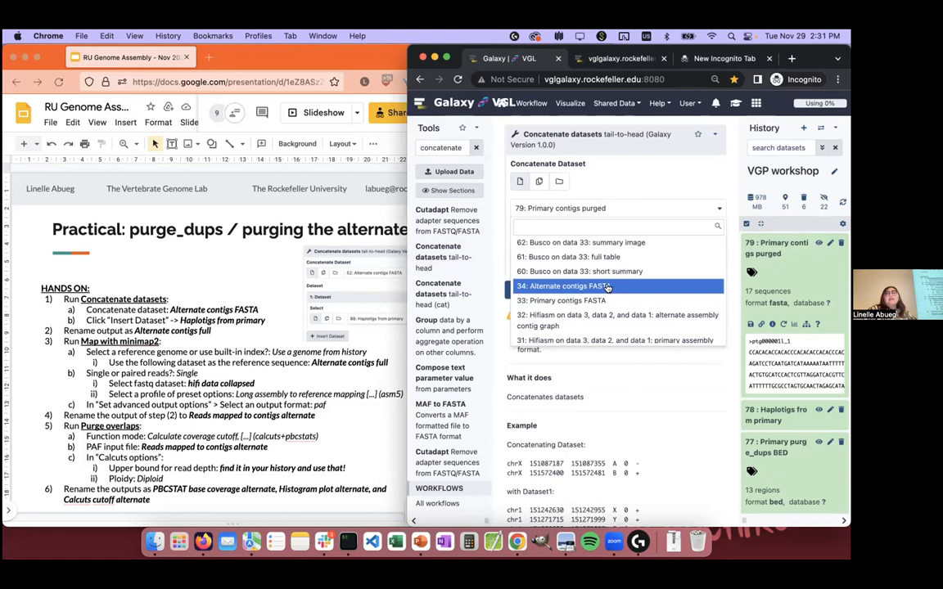
{"action": "left_click", "coordinate": [607, 287]}
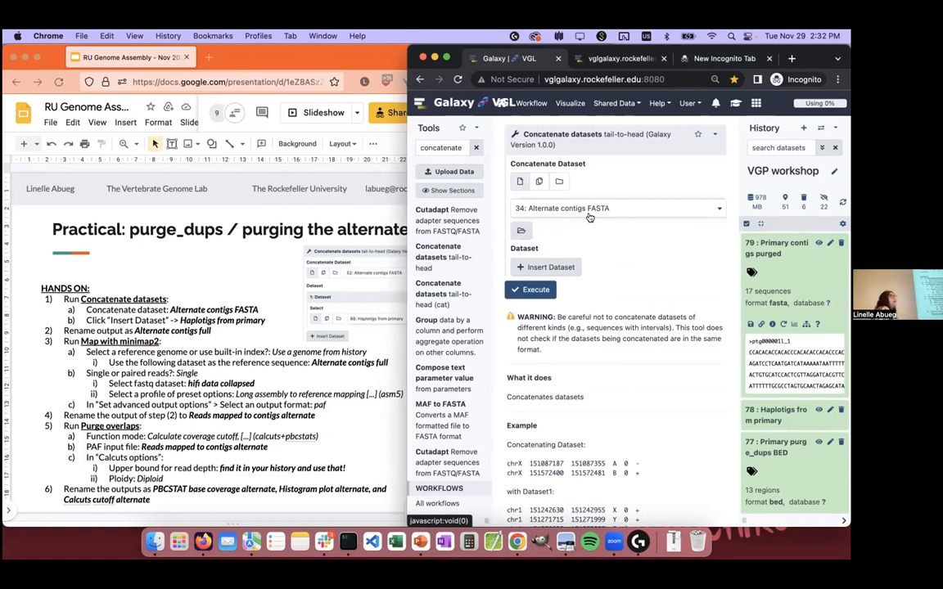
Step: Insert an additional dataset, set it to 78: Haplotigs from primary, and execute the concatenation
{"action": "left_click", "coordinate": [549, 267]}
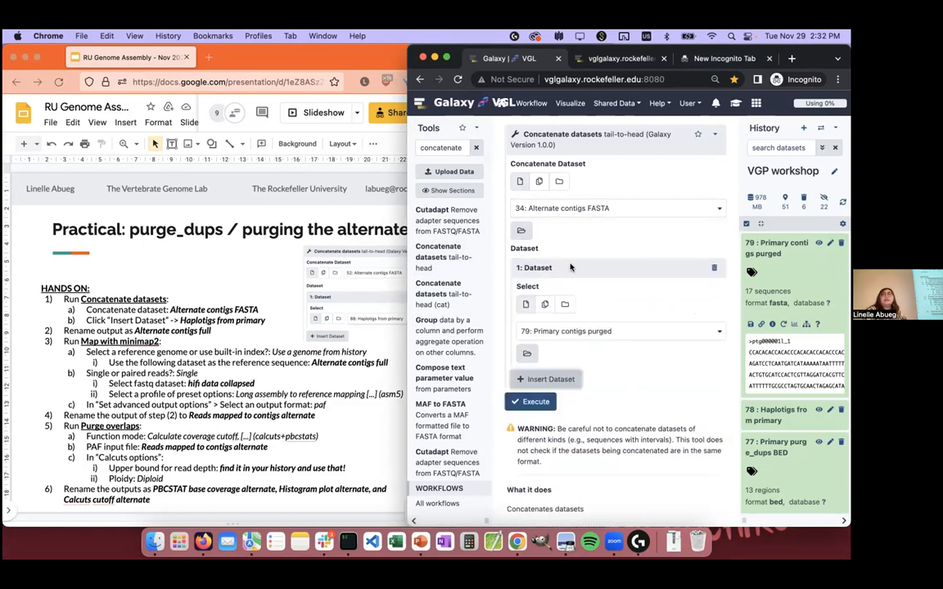
{"action": "left_click", "coordinate": [596, 331]}
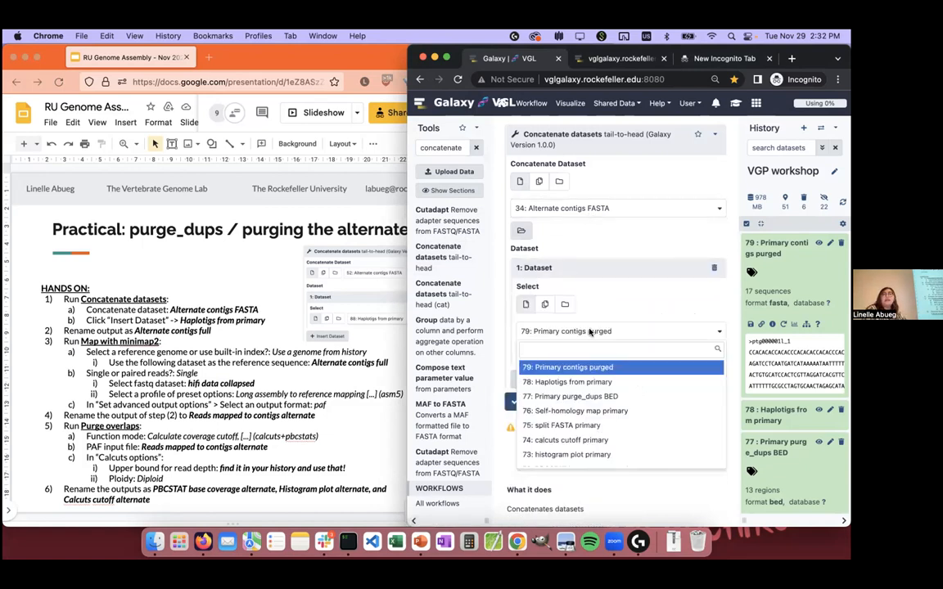
{"action": "left_click", "coordinate": [647, 381]}
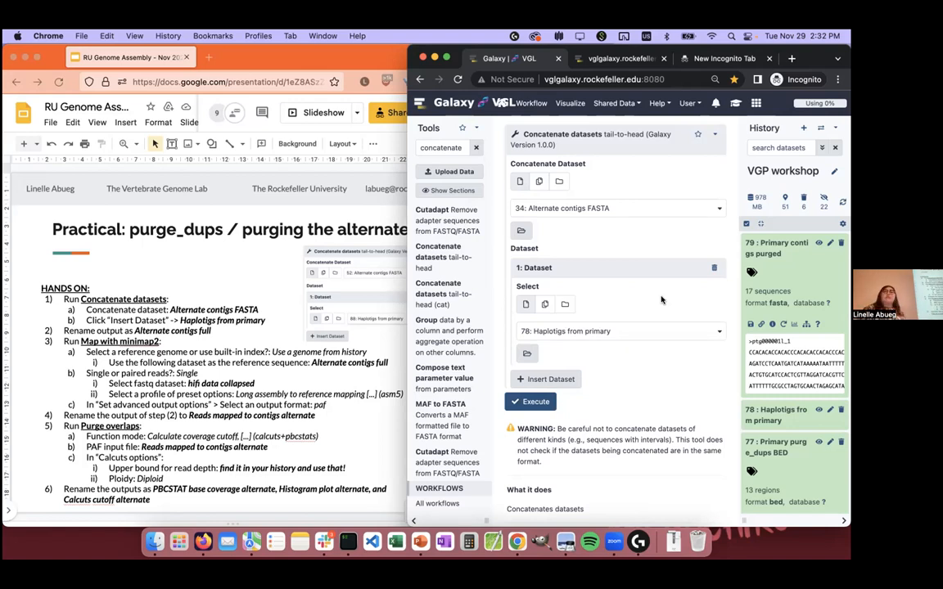
{"action": "left_click", "coordinate": [531, 401]}
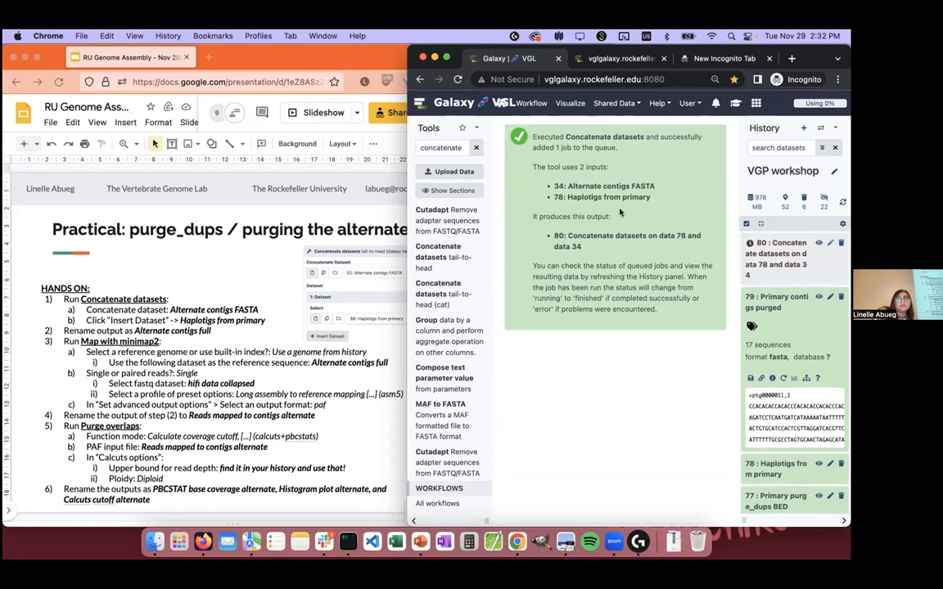
Step: Check the slide instructions, then expand the concatenated output, dataset 80, and rename it "Alternate contigs full", saving its attributes
{"action": "left_click", "coordinate": [383, 411]}
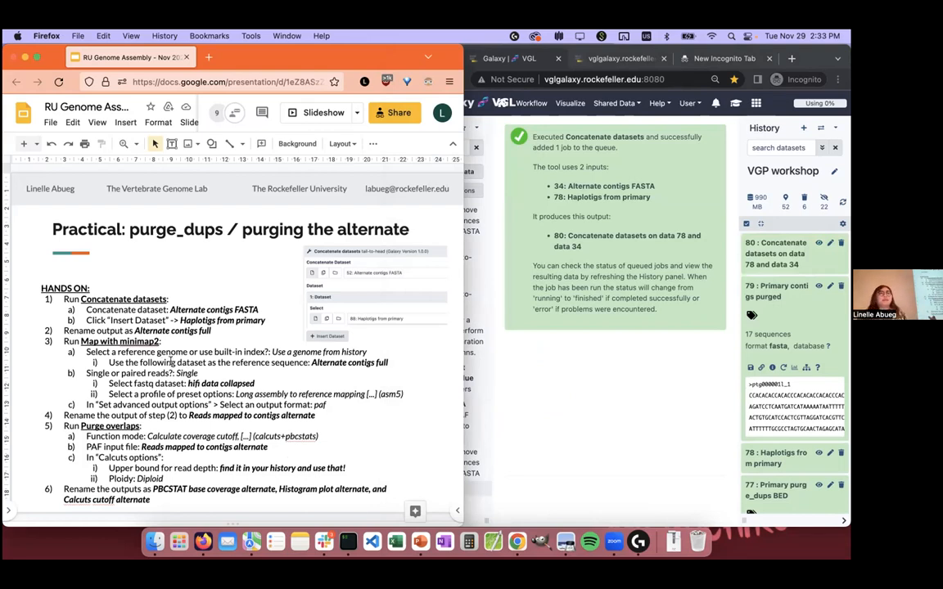
{"action": "left_click", "coordinate": [261, 345]}
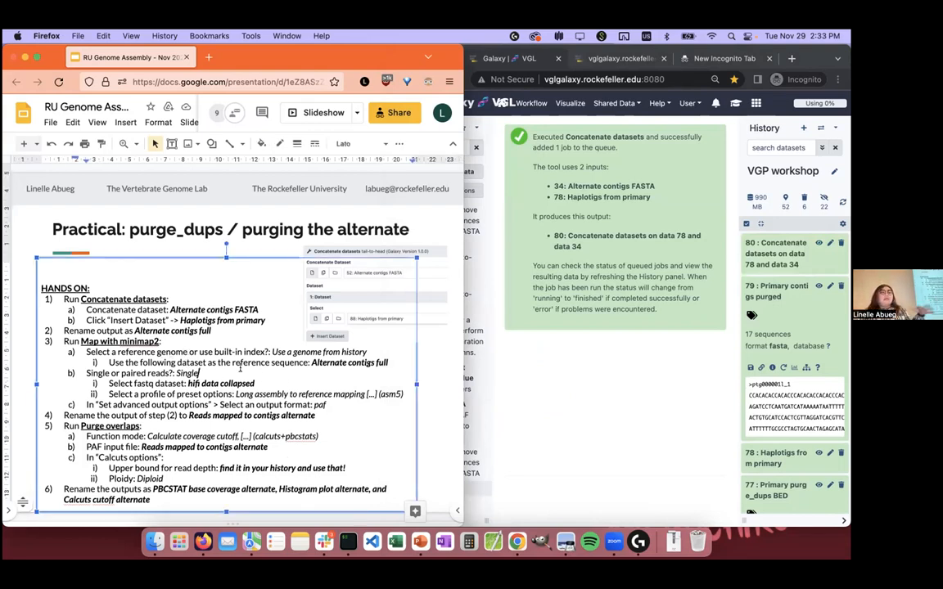
{"action": "left_click", "coordinate": [579, 375]}
{"action": "left_click", "coordinate": [814, 247]}
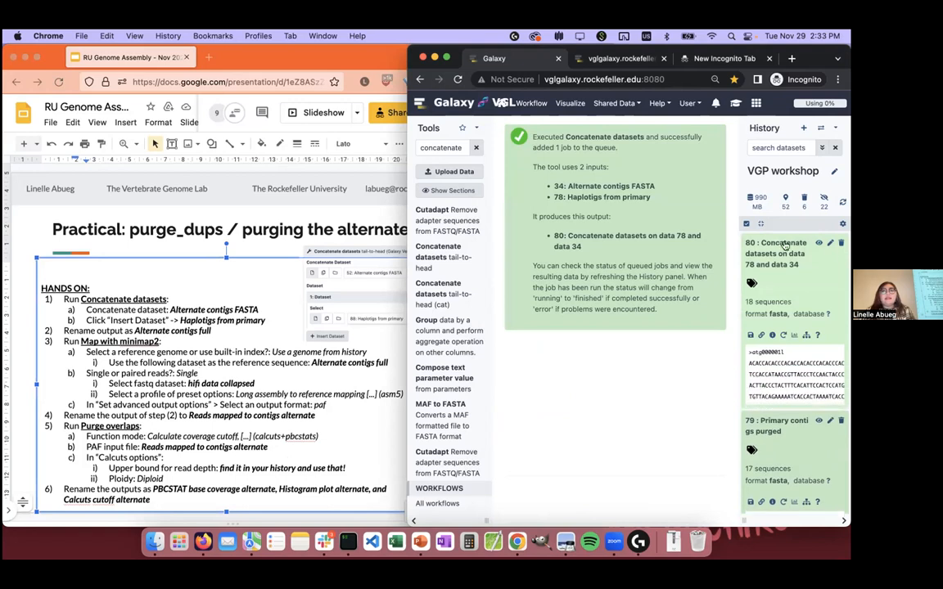
{"action": "left_click", "coordinate": [828, 244]}
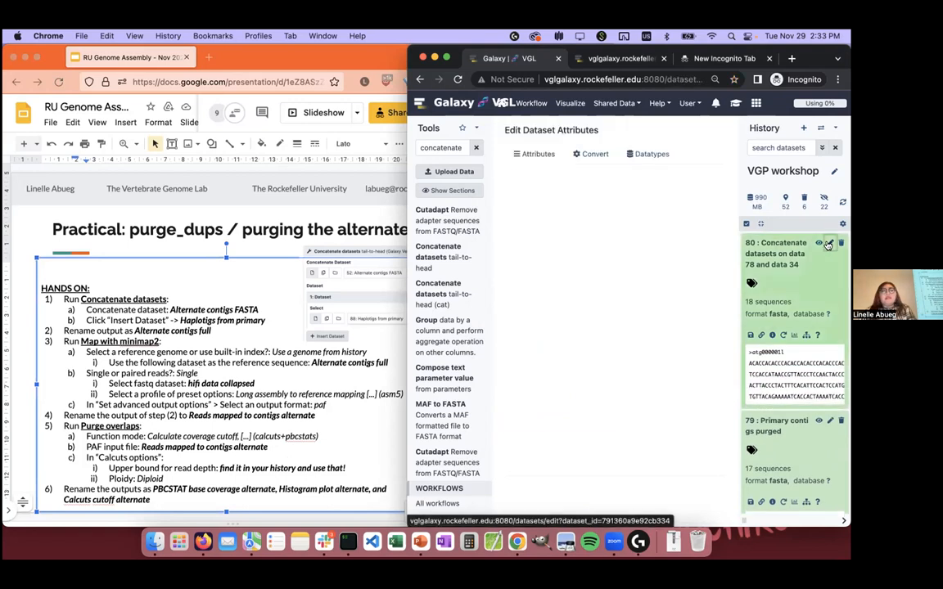
{"action": "left_click_drag", "start_coordinate": [683, 186], "coordinate": [501, 184]}
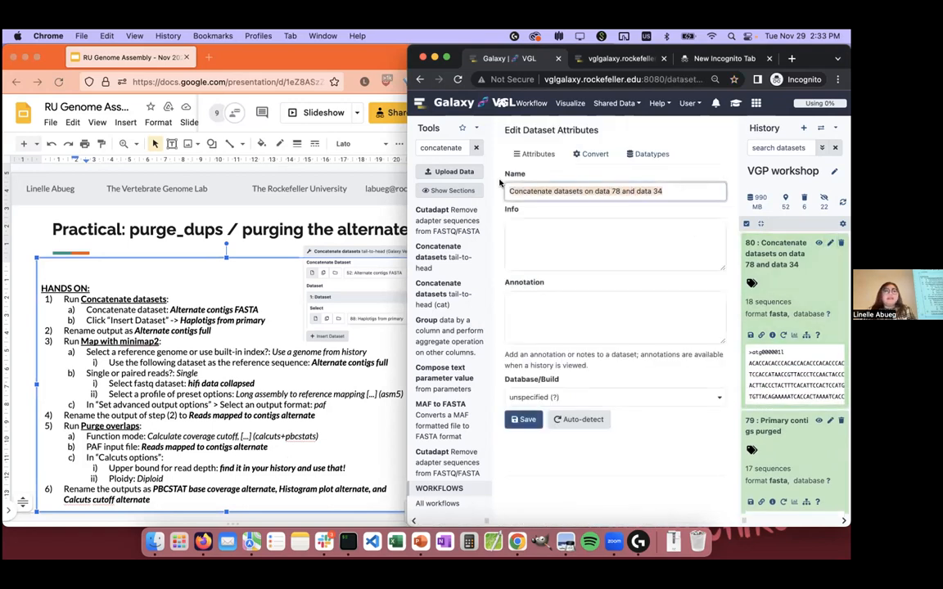
{"action": "type", "text": "Alternate "}
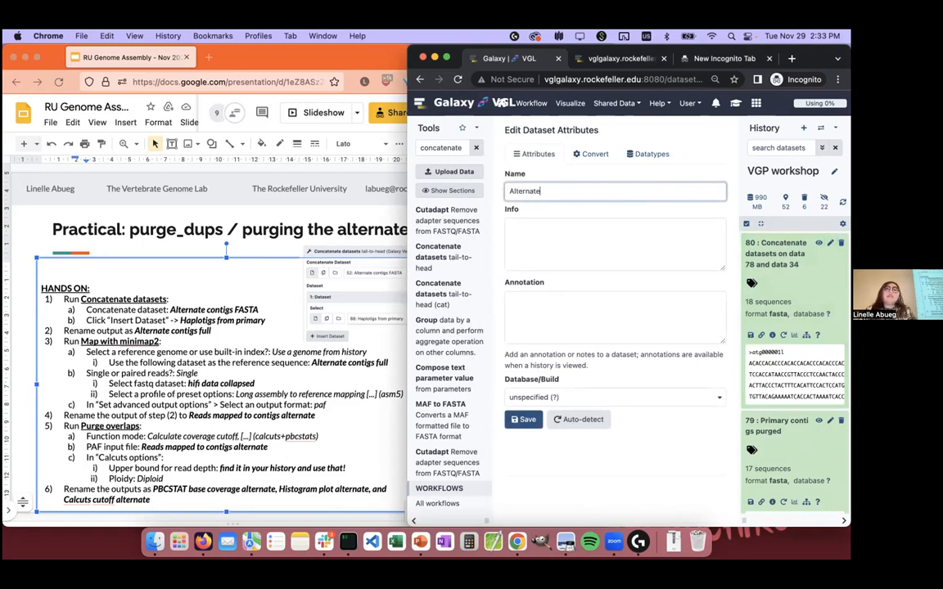
{"action": "type", "text": "contigs full"}
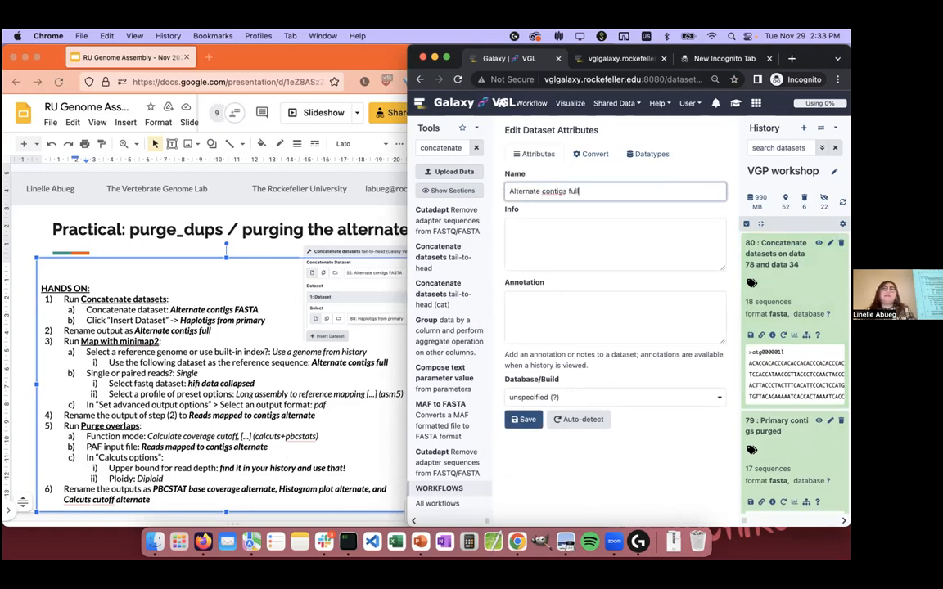
{"action": "left_click", "coordinate": [523, 419]}
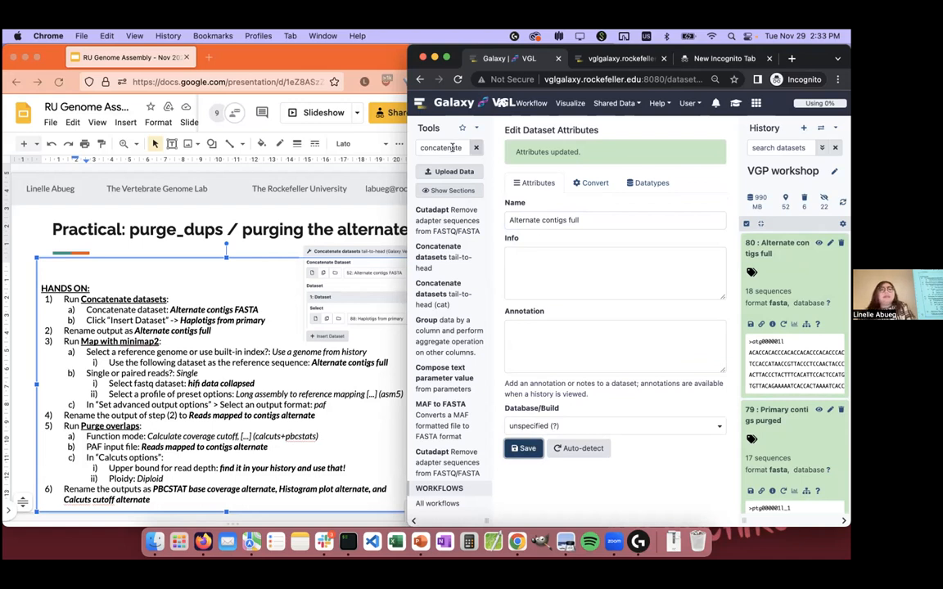
Step: Search the tools for "minimap" and open Map with minimap2
{"action": "left_click", "coordinate": [454, 148]}
{"action": "key", "text": "super+a"}
{"action": "type", "text": "minimao2"}
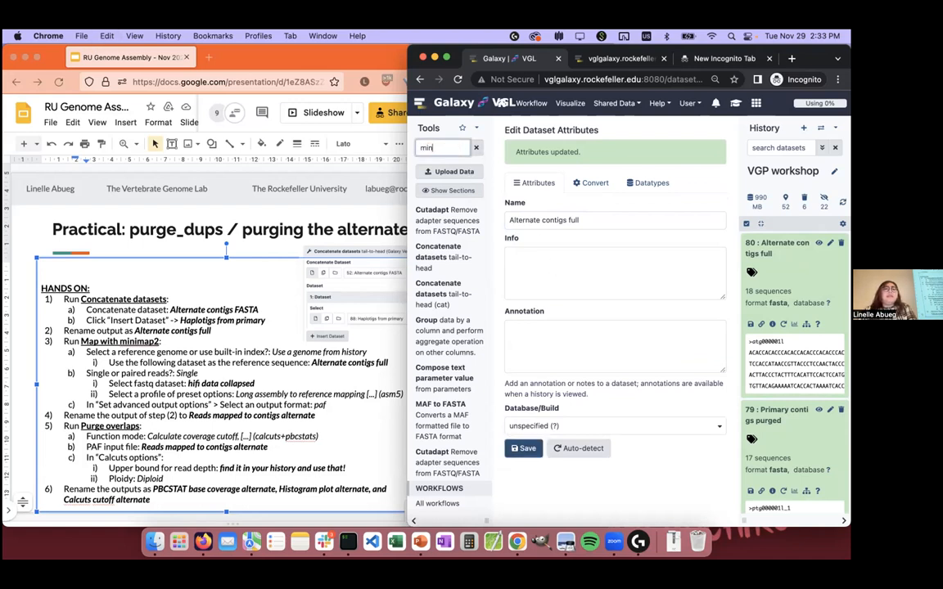
{"action": "key", "text": "BackSpace"}
{"action": "key", "text": "BackSpace"}
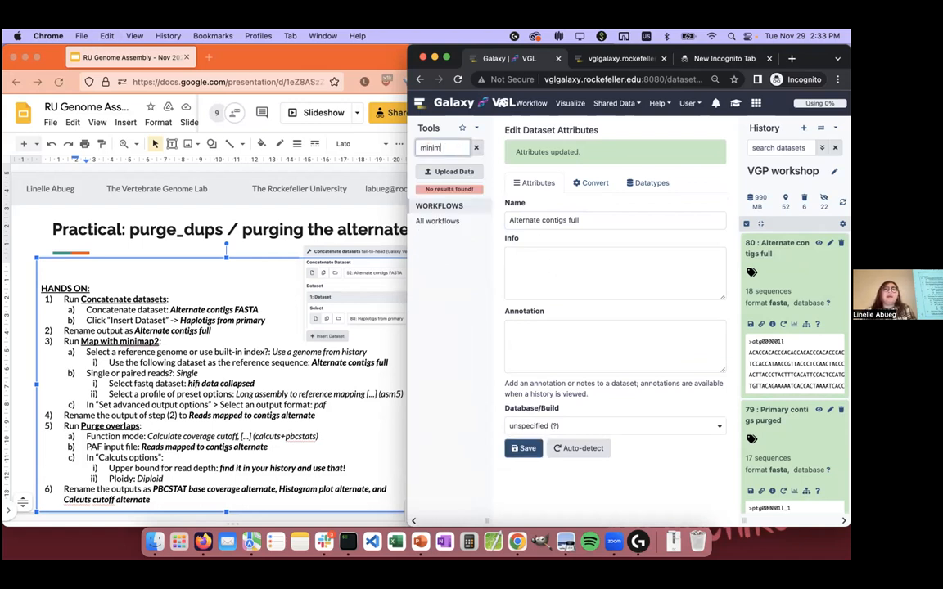
{"action": "type", "text": "p"}
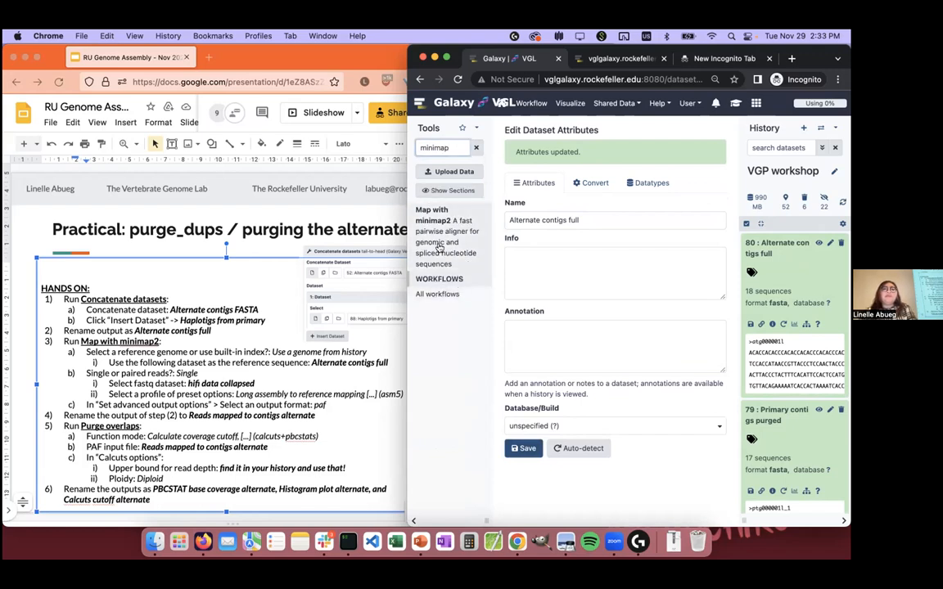
{"action": "left_click", "coordinate": [432, 214]}
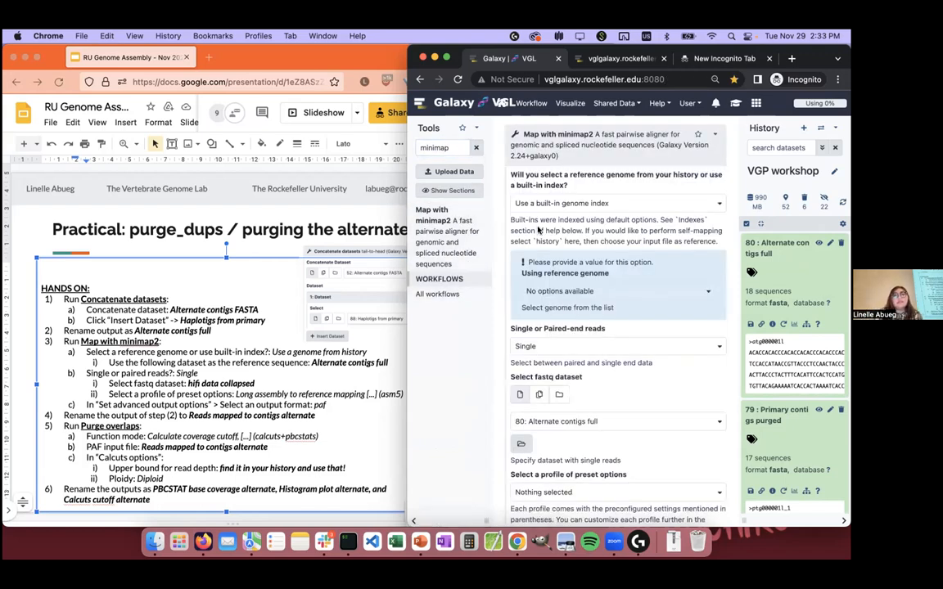
Step: Set the mapping to use a genome from history and build index, with 80: Alternate contigs full as the reference sequence
{"action": "left_click", "coordinate": [602, 203]}
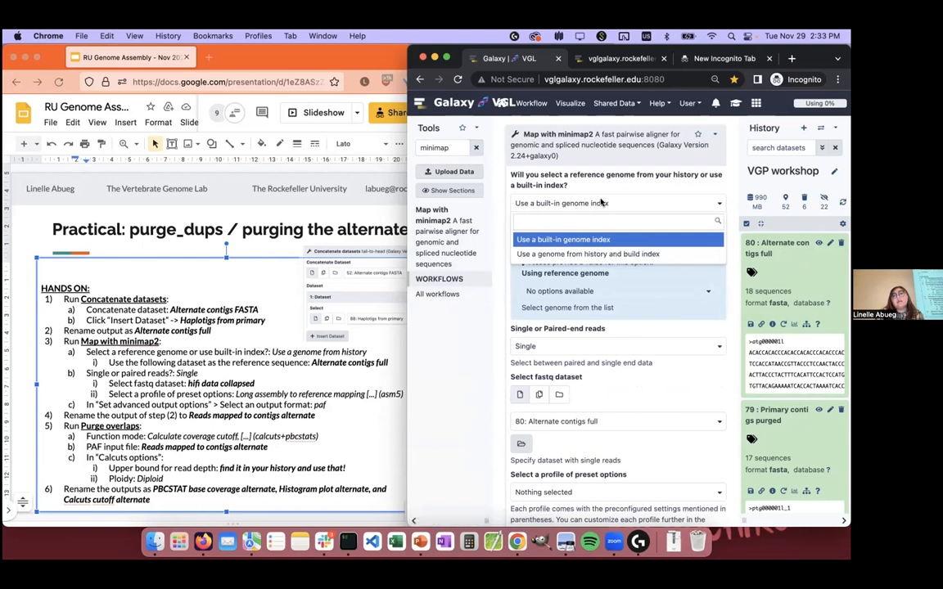
{"action": "left_click", "coordinate": [565, 255]}
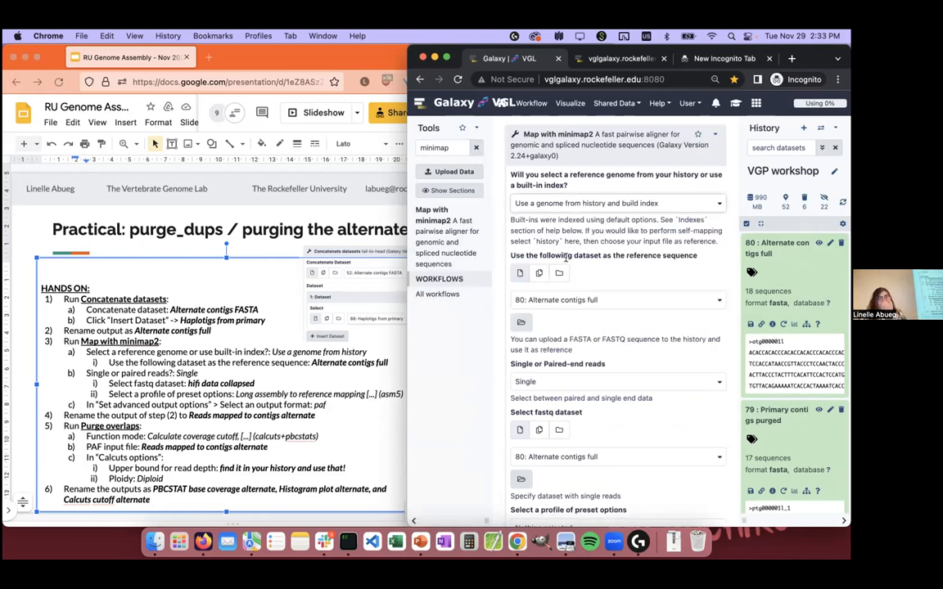
{"action": "left_click", "coordinate": [587, 300]}
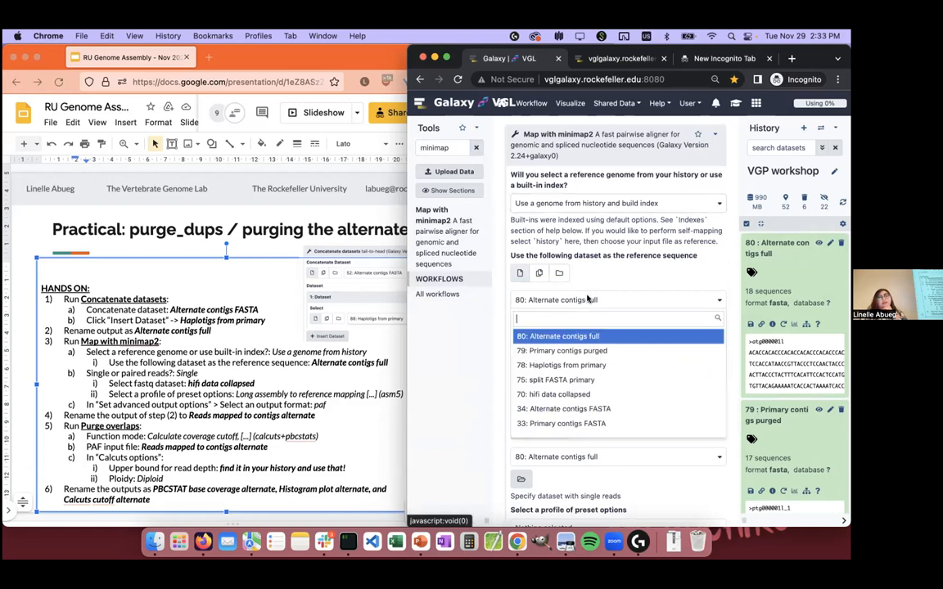
{"action": "left_click", "coordinate": [595, 337]}
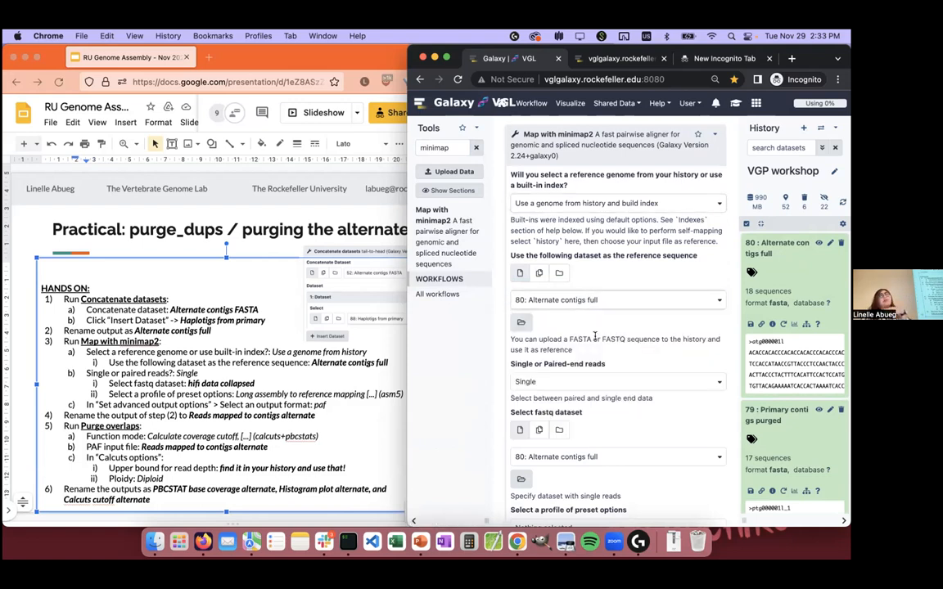
Step: Select dataset 70, hifi data collapsed, as the single-read fastq dataset for the minimap2 mapping
{"action": "scroll", "coordinate": [595, 337], "scroll_direction": "down", "scroll_amount": 2}
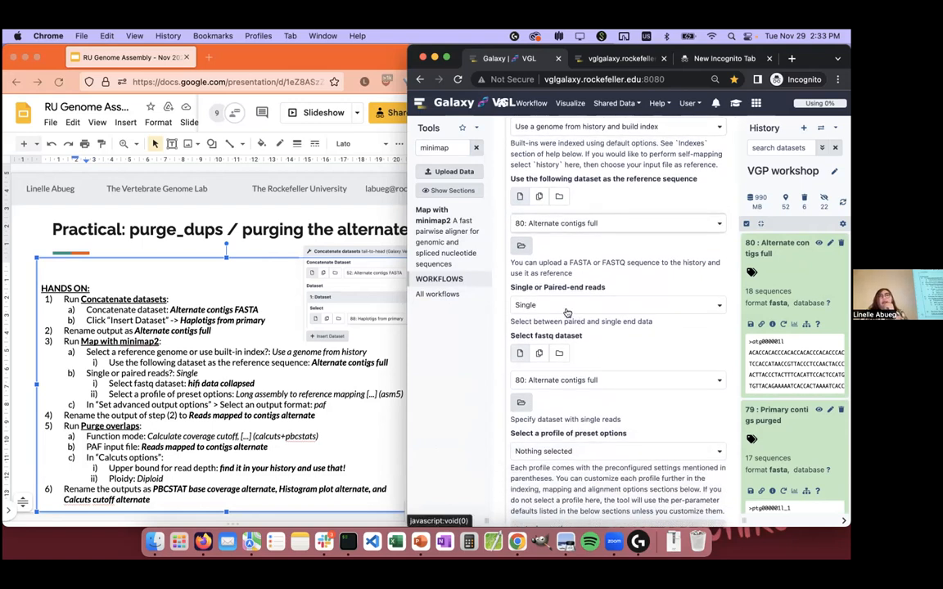
{"action": "left_click", "coordinate": [554, 380]}
{"action": "left_click", "coordinate": [554, 382]}
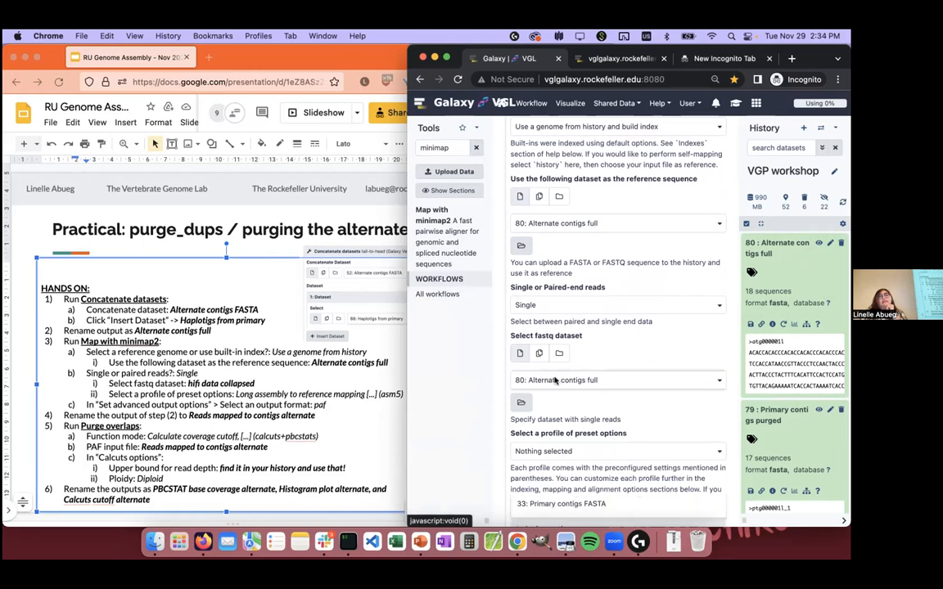
{"action": "left_click", "coordinate": [553, 382]}
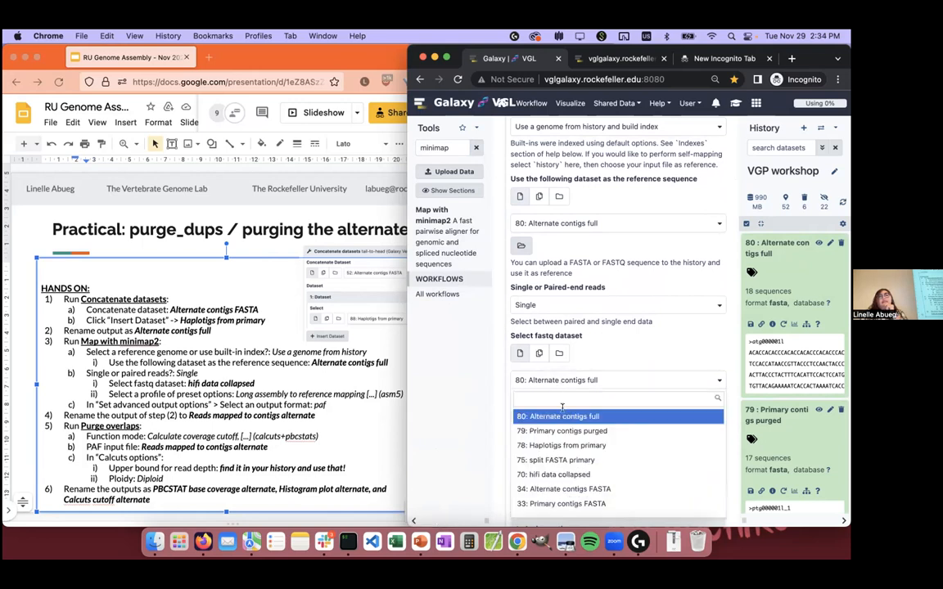
{"action": "left_click", "coordinate": [587, 475]}
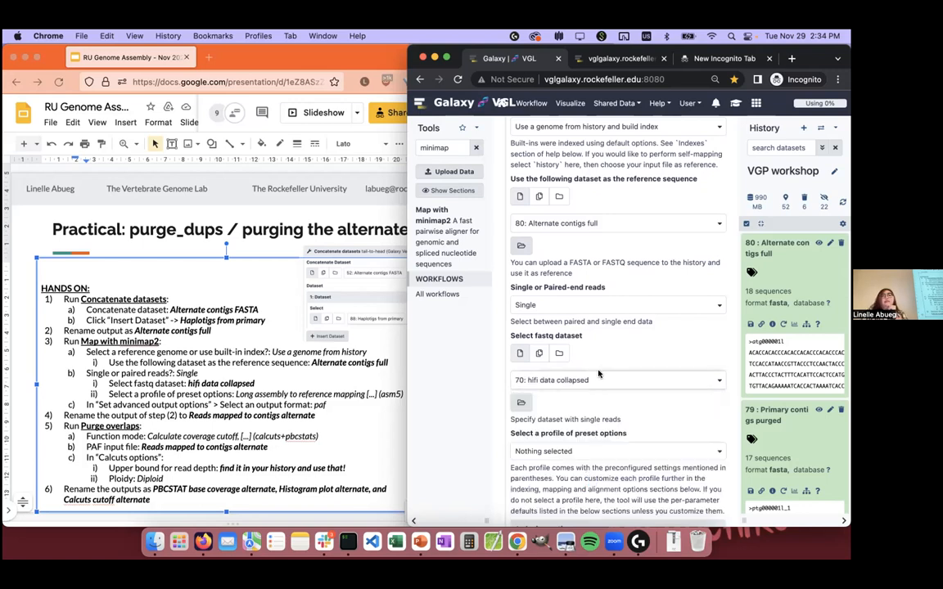
Step: Set the minimap2 profile of preset options to Long assembly to reference mapping (asm5)
{"action": "scroll", "coordinate": [598, 374], "scroll_direction": "down", "scroll_amount": 2}
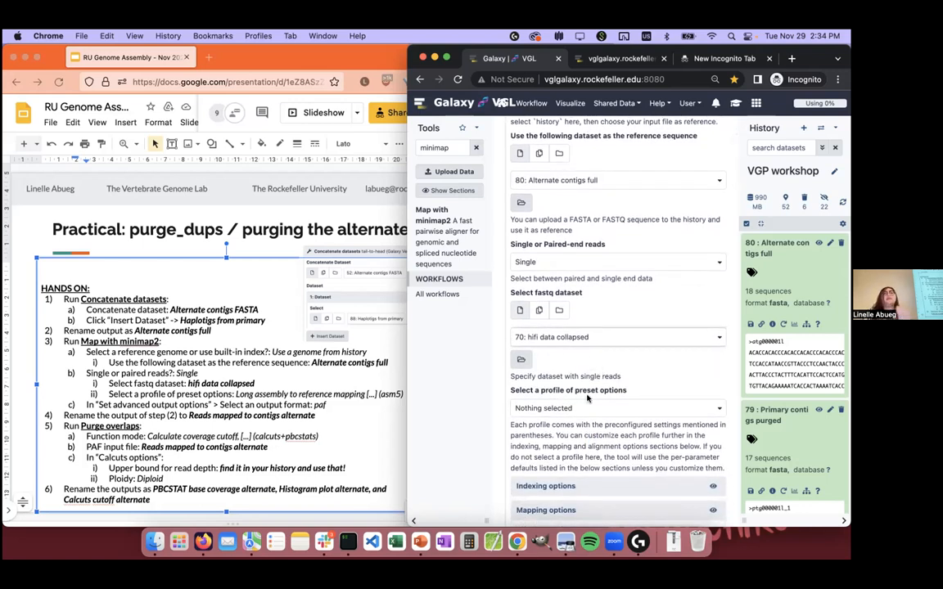
{"action": "left_click", "coordinate": [580, 408]}
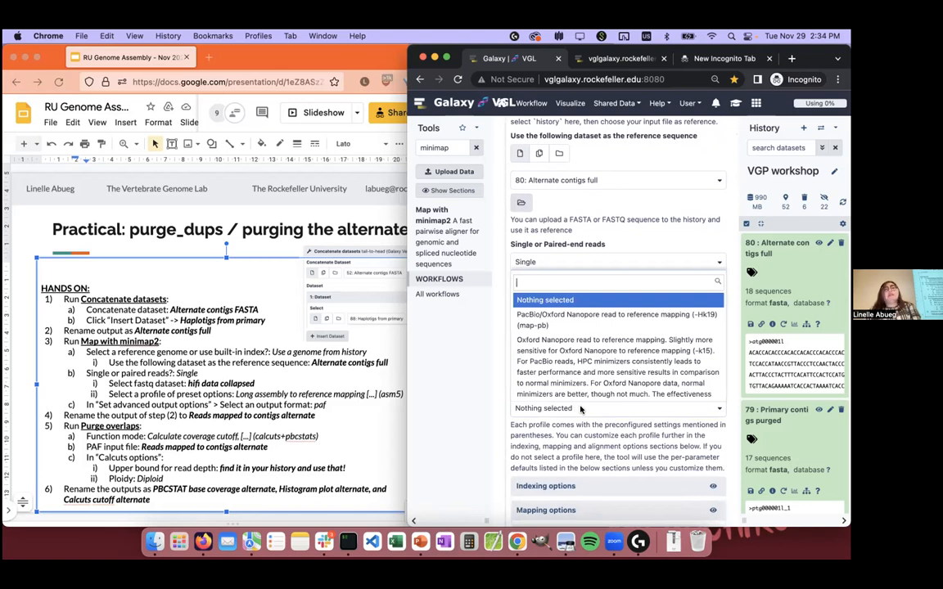
{"action": "type", "text": "asm"}
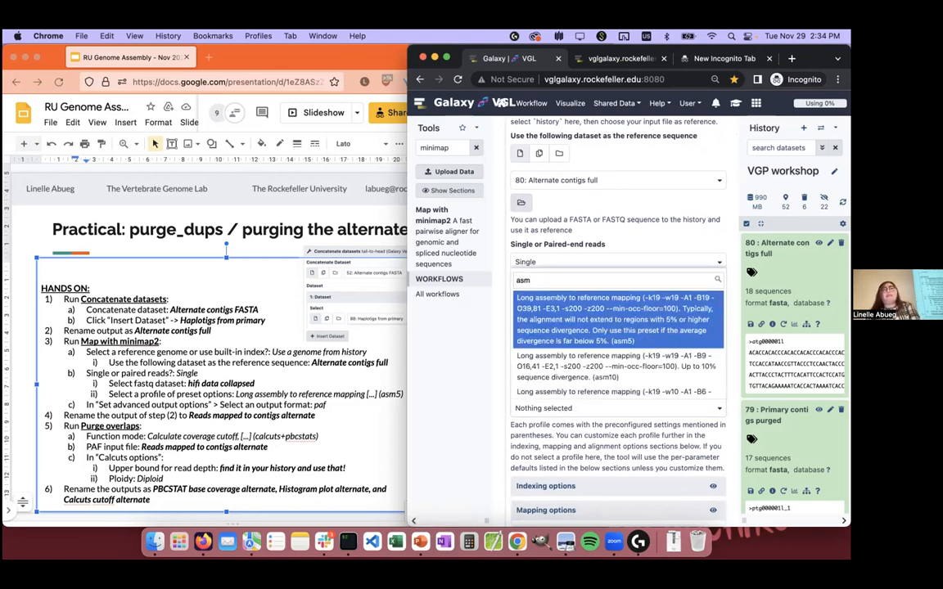
{"action": "type", "text": "5"}
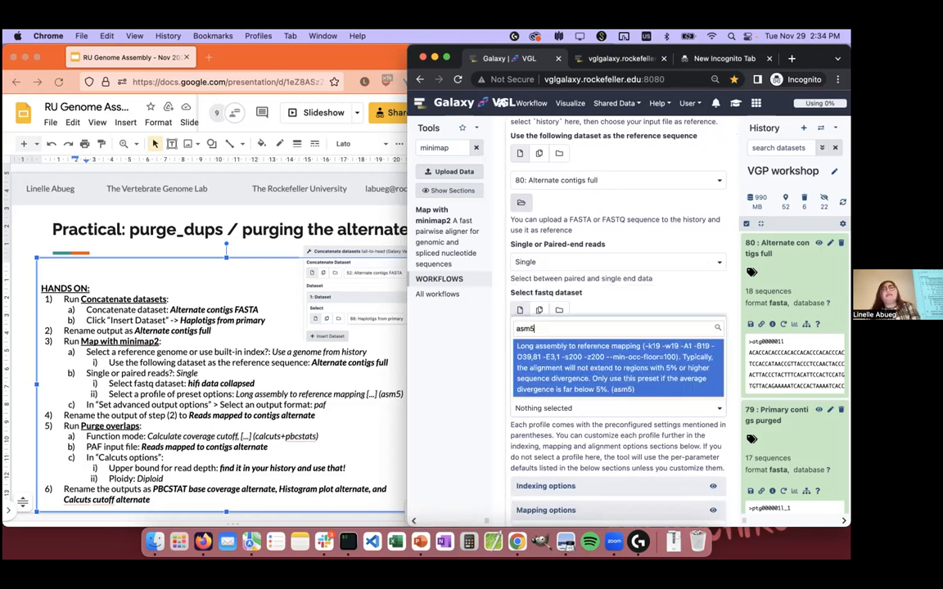
{"action": "left_click", "coordinate": [644, 363]}
Step: Set the output format in the advanced output options to PAF and execute the minimap2 mapping
{"action": "scroll", "coordinate": [622, 361], "scroll_direction": "down", "scroll_amount": 5}
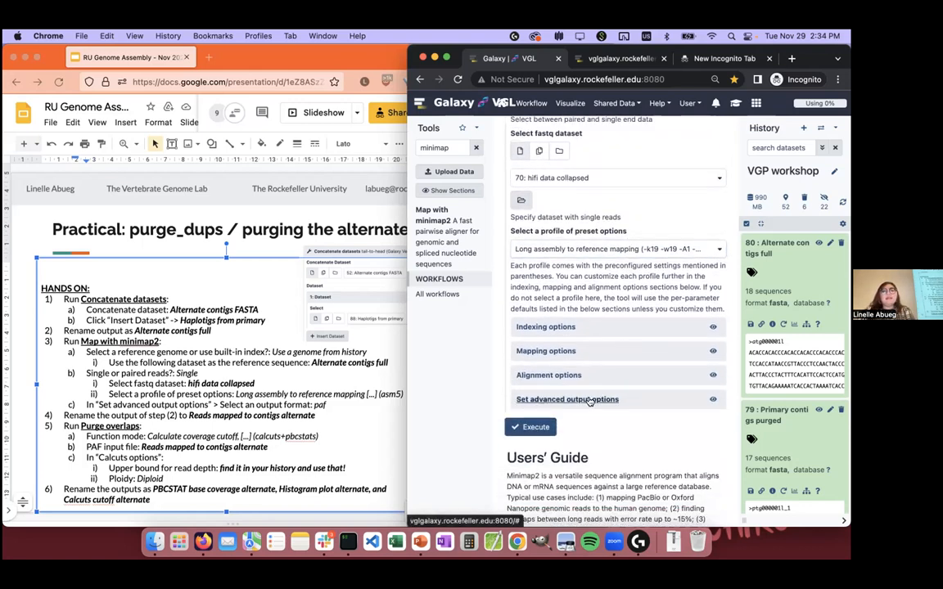
{"action": "left_click", "coordinate": [589, 402]}
{"action": "scroll", "coordinate": [589, 401], "scroll_direction": "down", "scroll_amount": 1}
{"action": "left_click", "coordinate": [577, 413]}
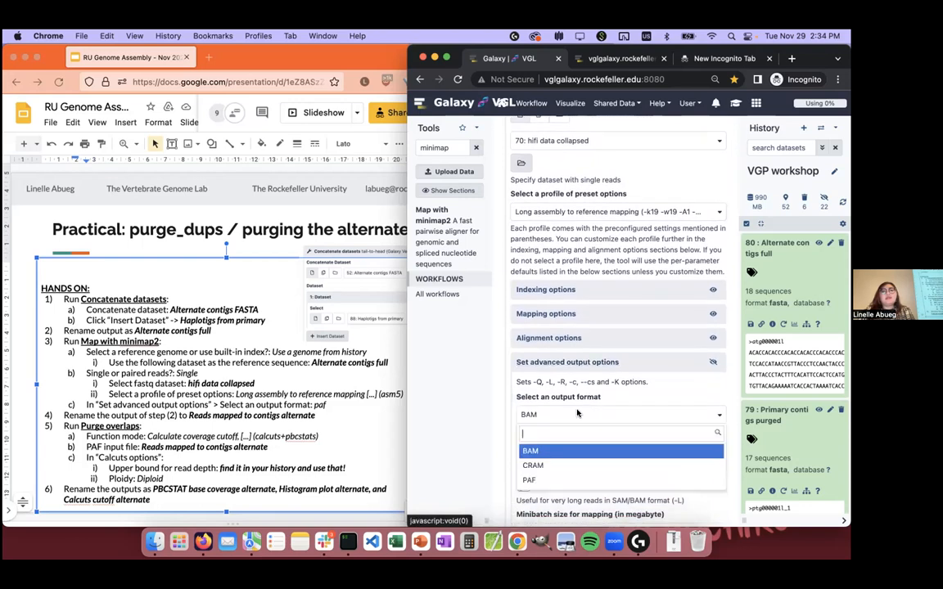
{"action": "left_click", "coordinate": [581, 480]}
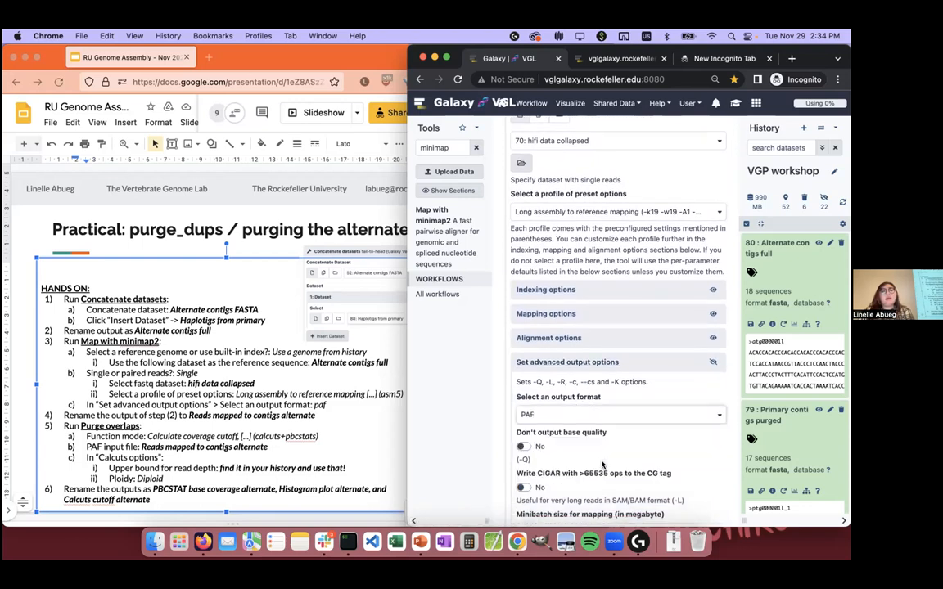
{"action": "scroll", "coordinate": [602, 464], "scroll_direction": "down", "scroll_amount": 5}
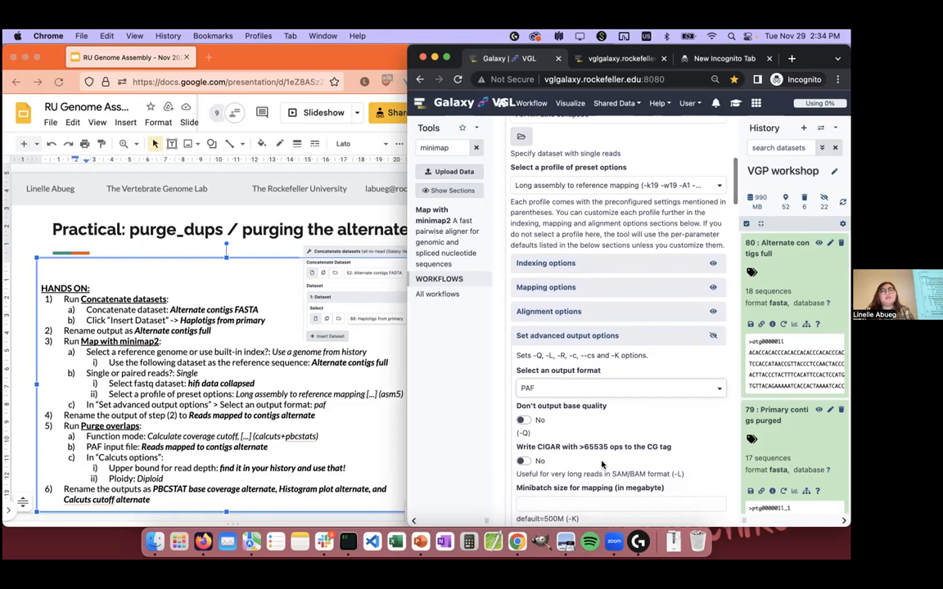
{"action": "scroll", "coordinate": [602, 464], "scroll_direction": "down", "scroll_amount": 8}
{"action": "left_click", "coordinate": [540, 373]}
Step: Highlight the Map with minimap2 instructions on the slide, then rename dataset 81 in Galaxy "Reads mapped to contigs alternate" and save its attributes
{"action": "left_click", "coordinate": [330, 358]}
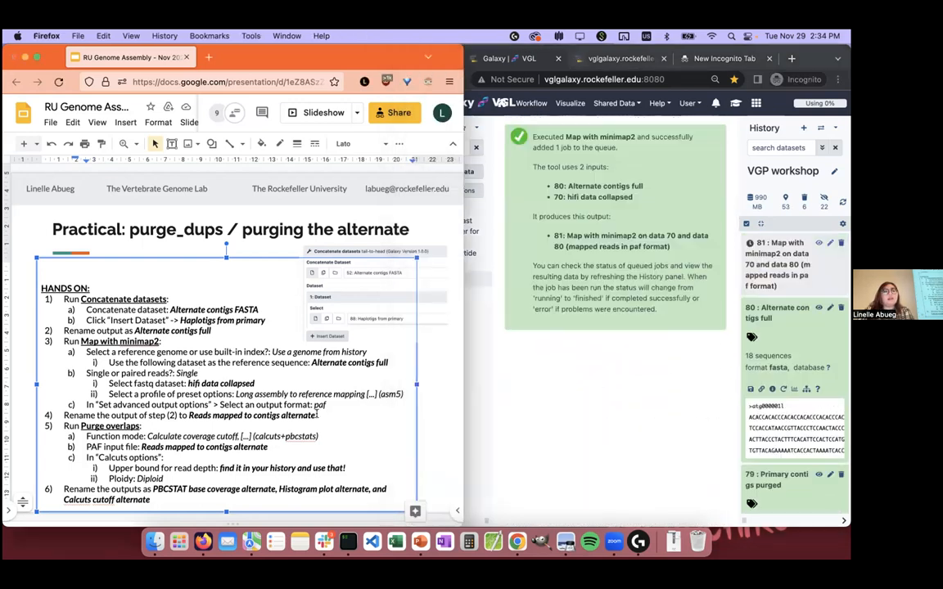
{"action": "left_click_drag", "start_coordinate": [98, 373], "coordinate": [29, 342]}
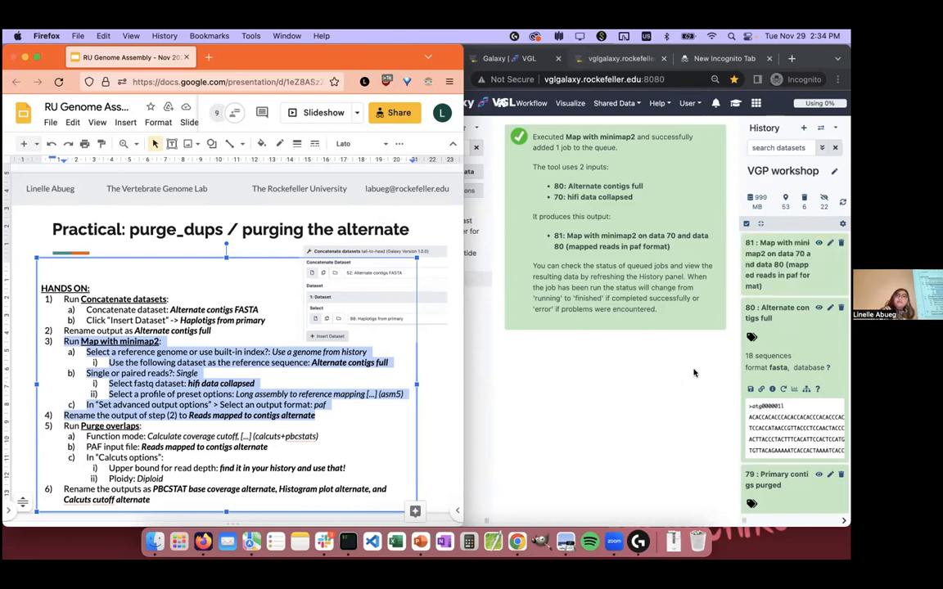
{"action": "left_click", "coordinate": [788, 259]}
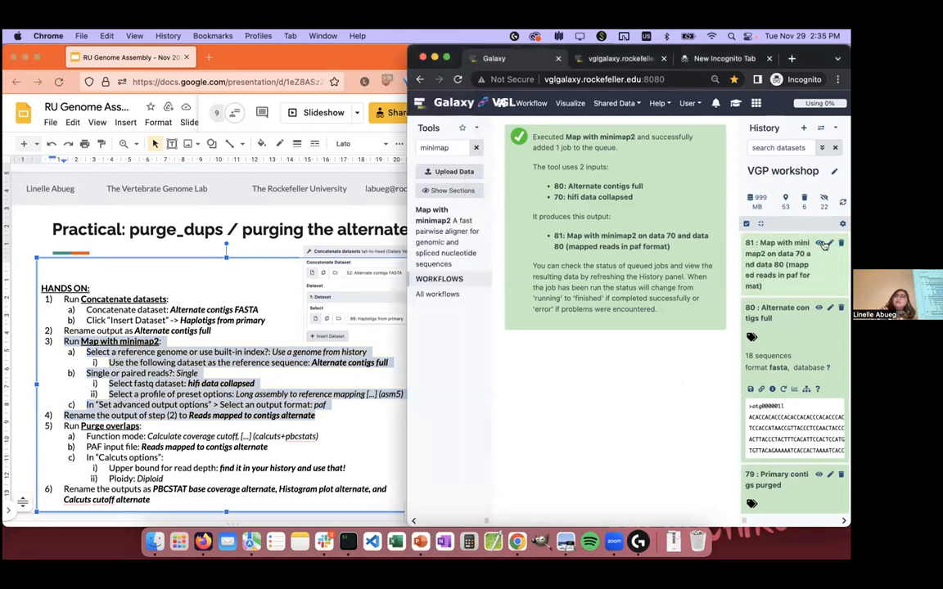
{"action": "left_click", "coordinate": [830, 243]}
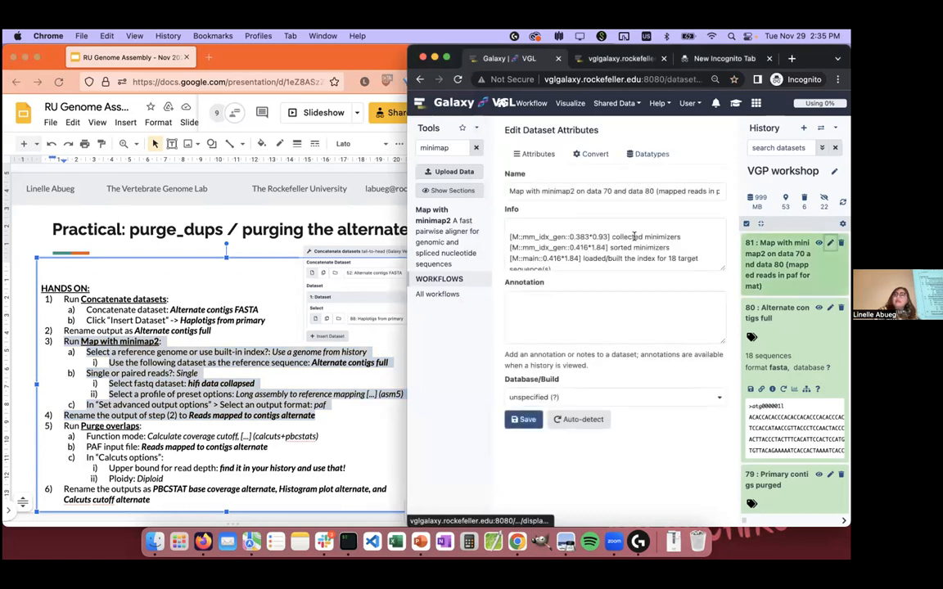
{"action": "left_click", "coordinate": [572, 190]}
{"action": "triple_click", "coordinate": [572, 190]}
{"action": "type", "text": "Reads mapped to"}
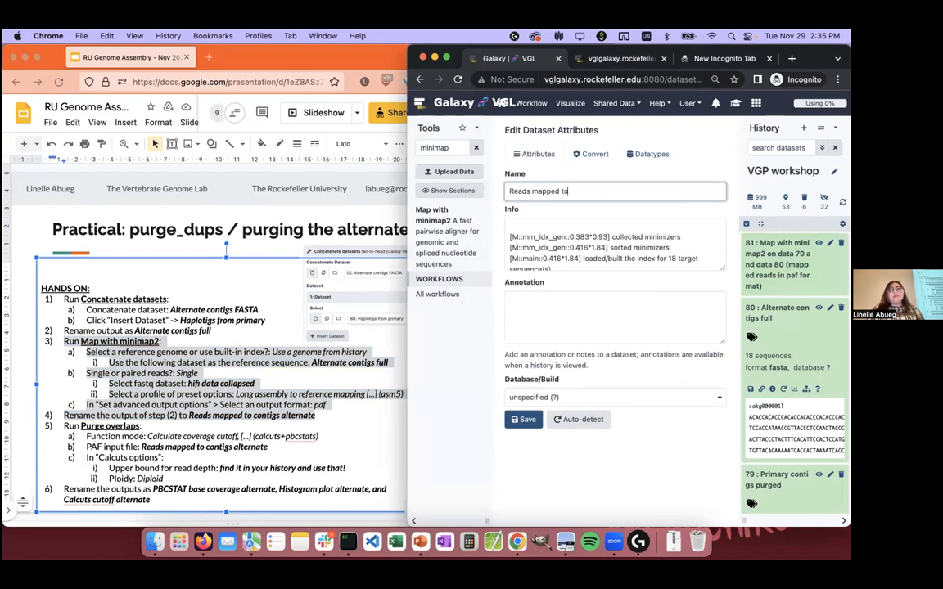
{"action": "type", "text": " contigs alternate"}
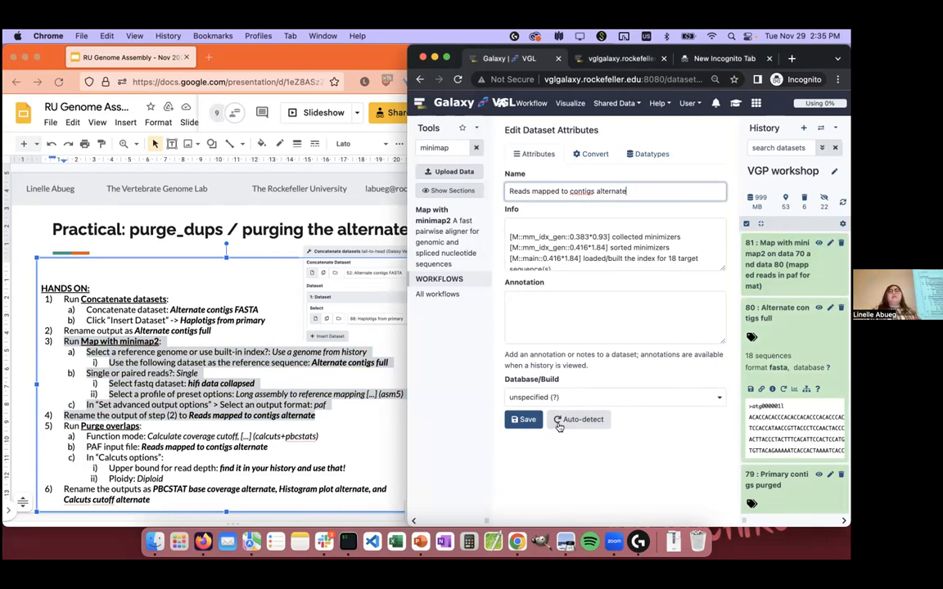
{"action": "left_click", "coordinate": [524, 420]}
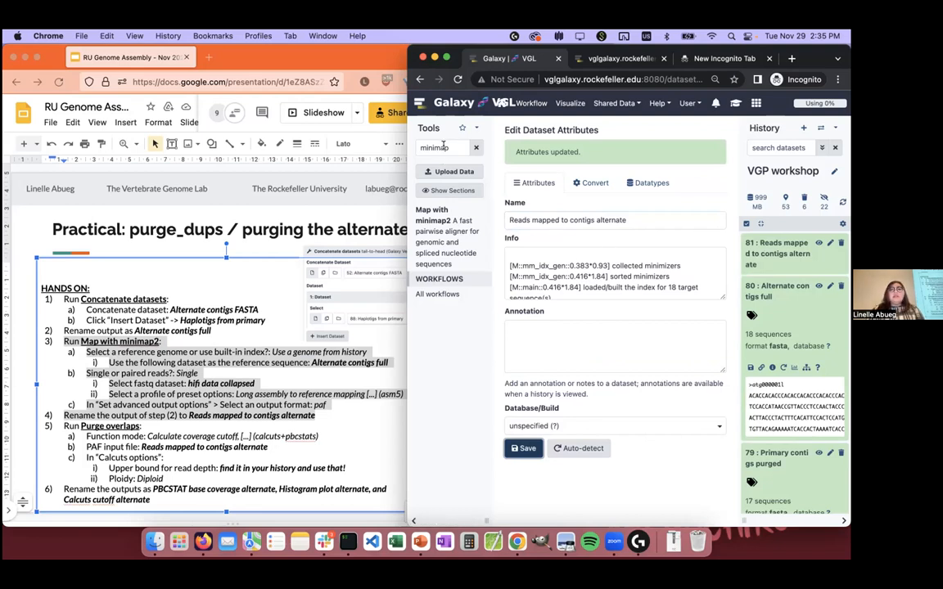
Step: Search the tools for "purge overlaps" and open the Purge overlaps (purge_dups) tool
{"action": "left_click", "coordinate": [445, 147]}
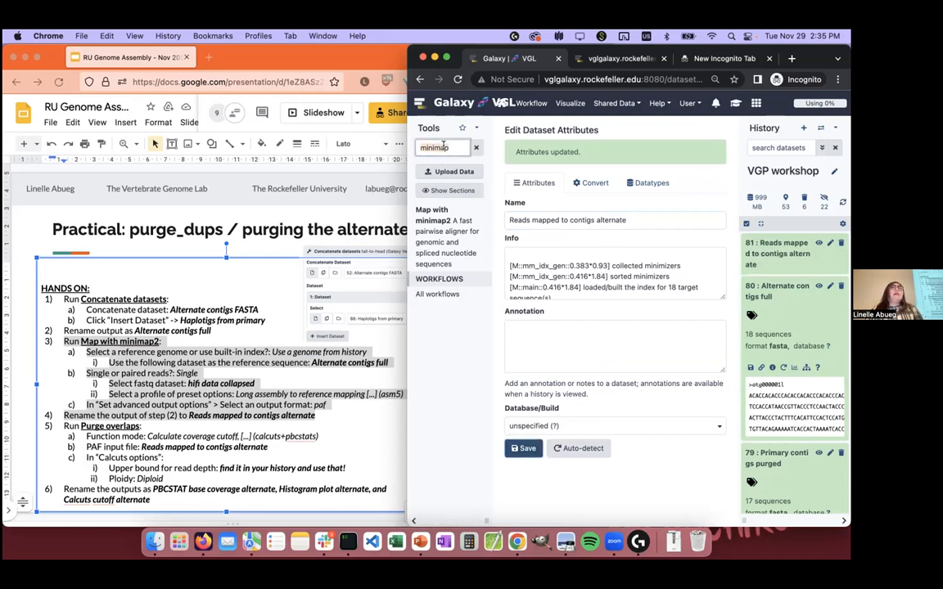
{"action": "type", "text": "pu"}
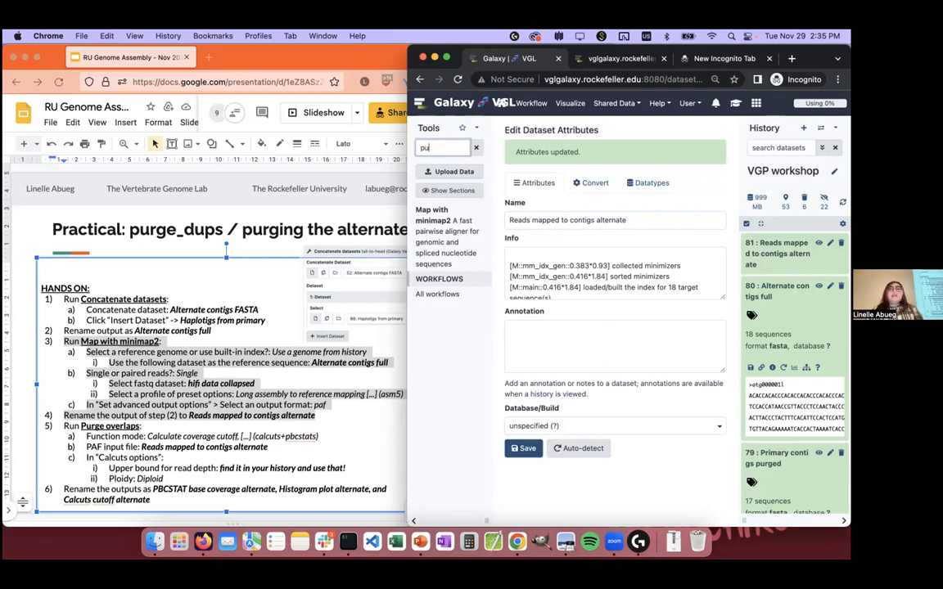
{"action": "type", "text": "rge overlaps"}
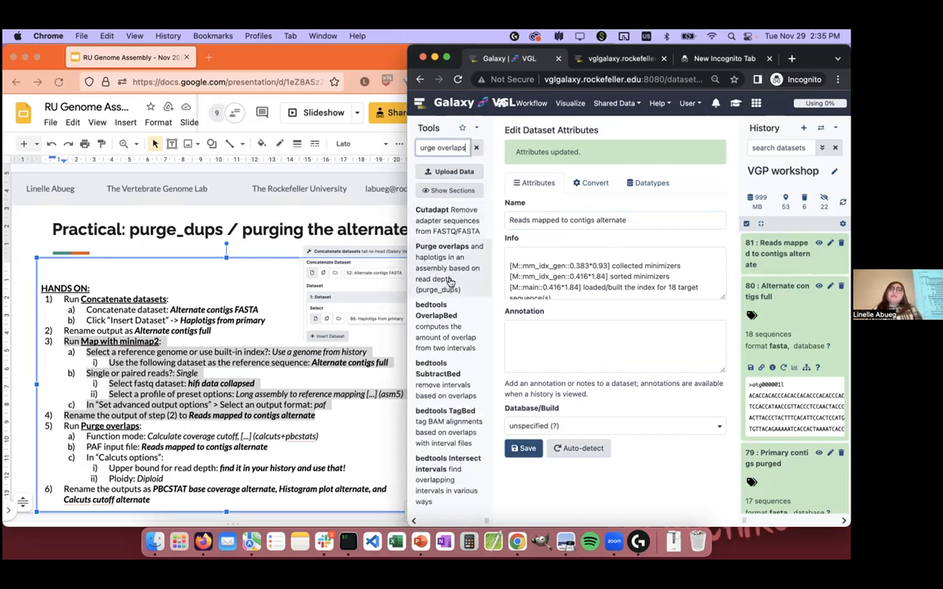
{"action": "left_click", "coordinate": [449, 282]}
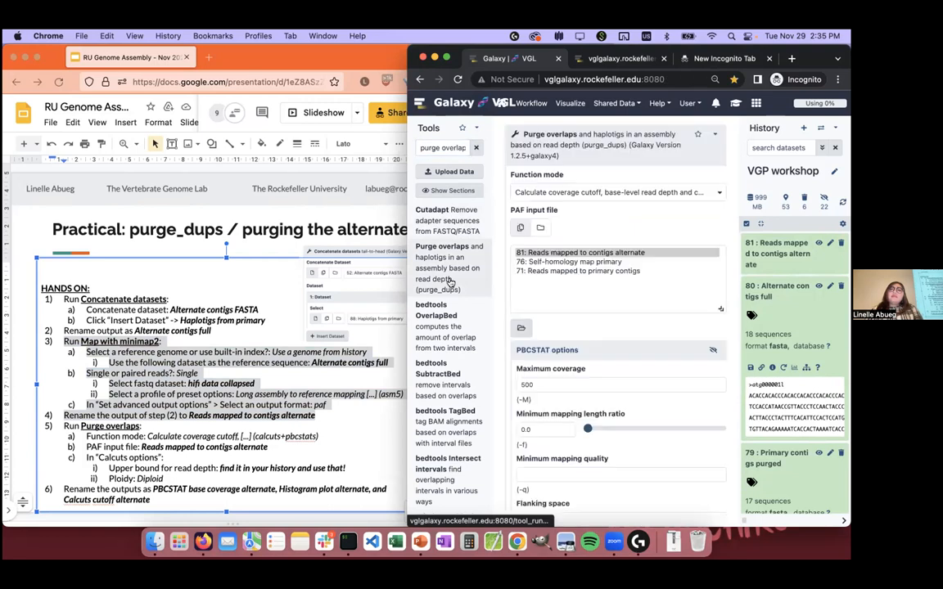
Step: Choose the coverage cutoff function mode for PacBio data (calcuts+pbcstat) and 81: Reads mapped to contigs alternate as the PAF input file
{"action": "left_click", "coordinate": [708, 192]}
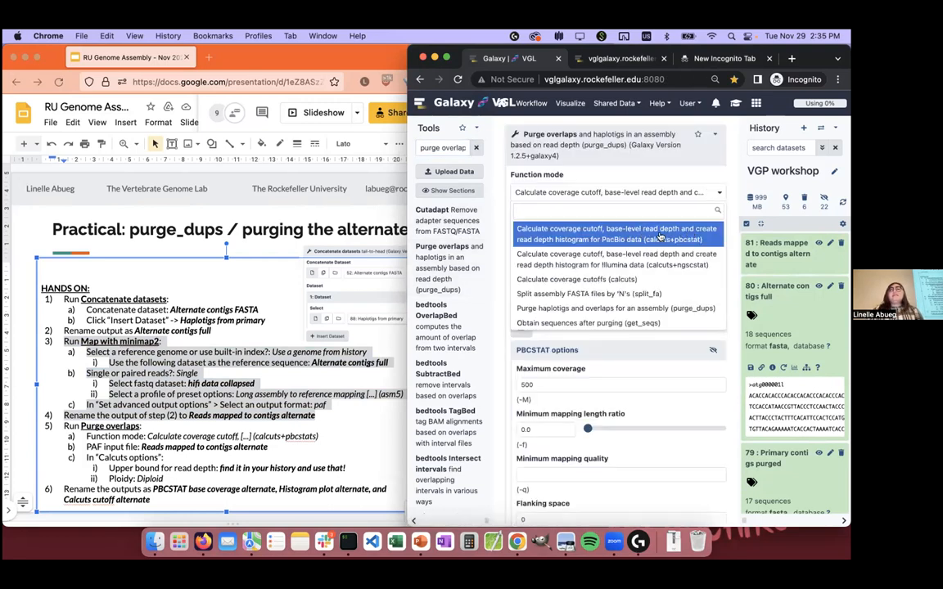
{"action": "left_click", "coordinate": [688, 235]}
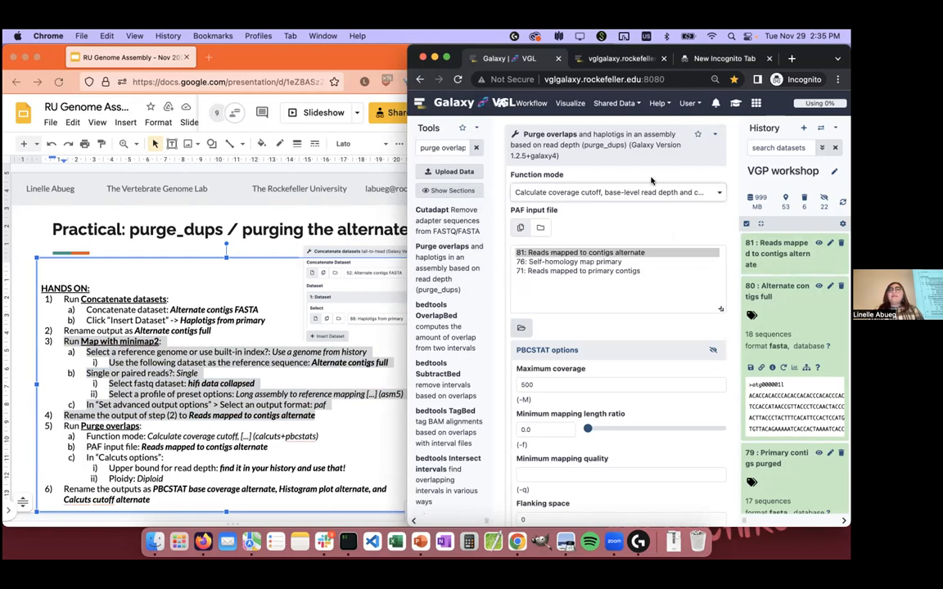
{"action": "left_click", "coordinate": [651, 256]}
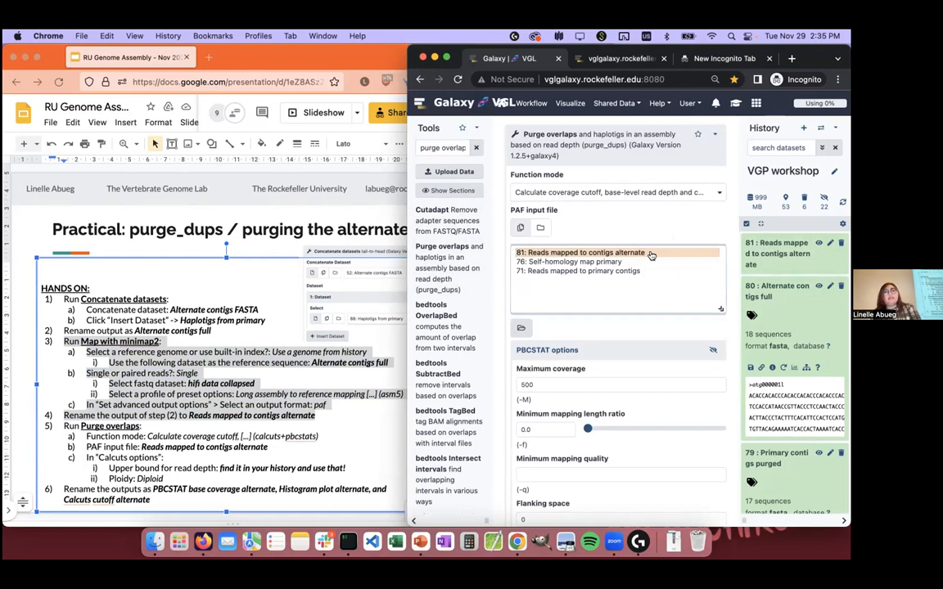
Step: Set the upper bound for read depth in the Calcuts options to 114 and execute Purge overlaps
{"action": "scroll", "coordinate": [647, 245], "scroll_direction": "down", "scroll_amount": 8}
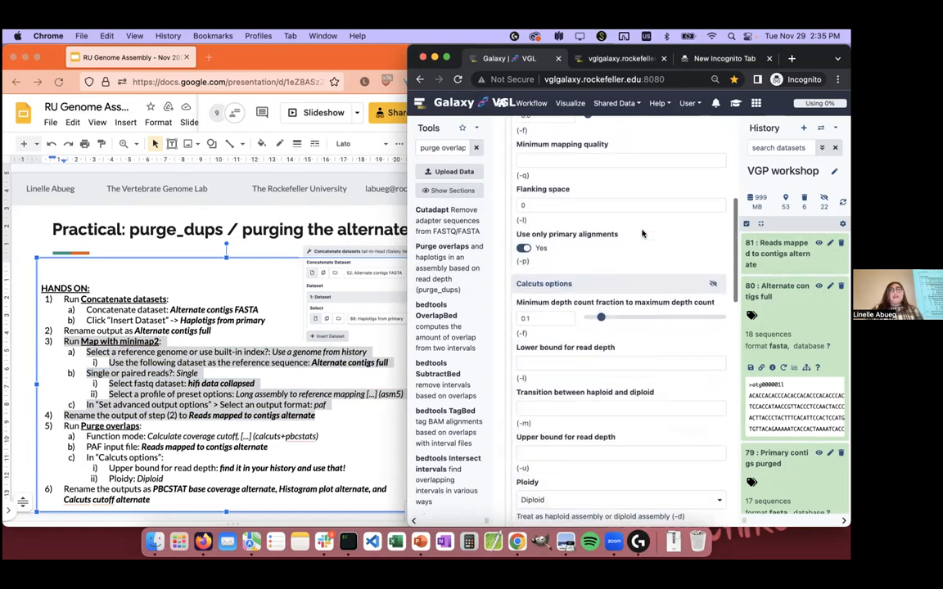
{"action": "scroll", "coordinate": [642, 235], "scroll_direction": "down", "scroll_amount": 2}
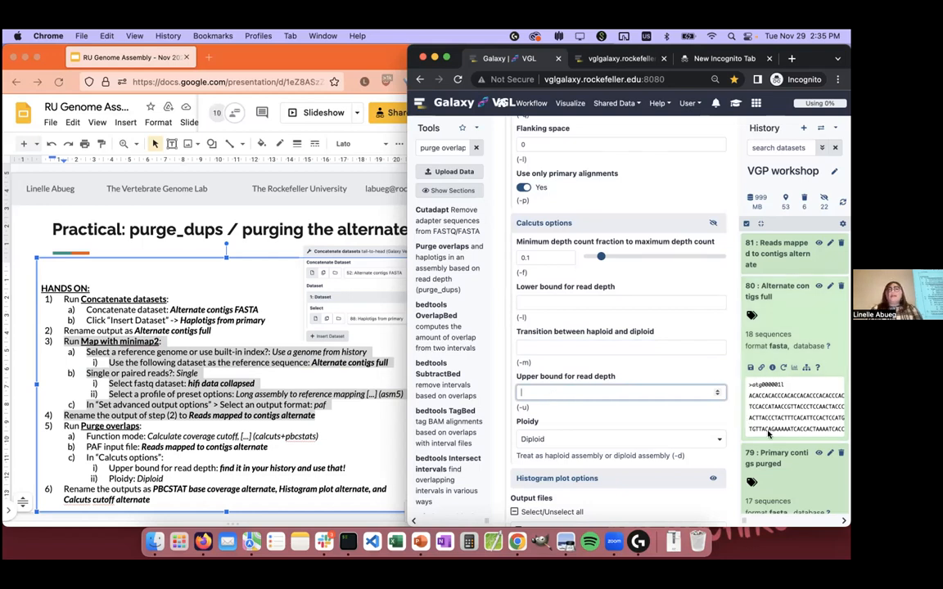
{"action": "type", "text": "114"}
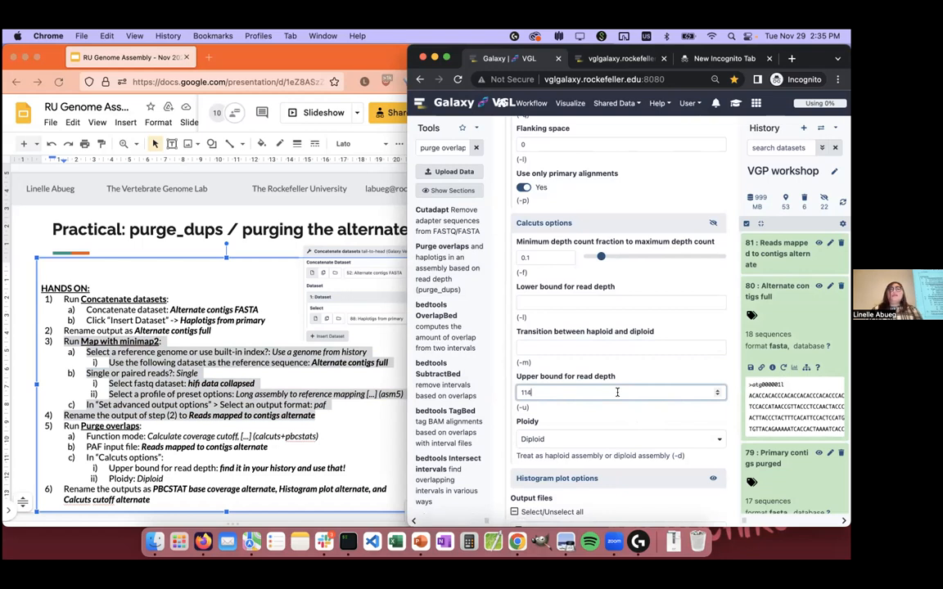
{"action": "scroll", "coordinate": [618, 392], "scroll_direction": "down", "scroll_amount": 5}
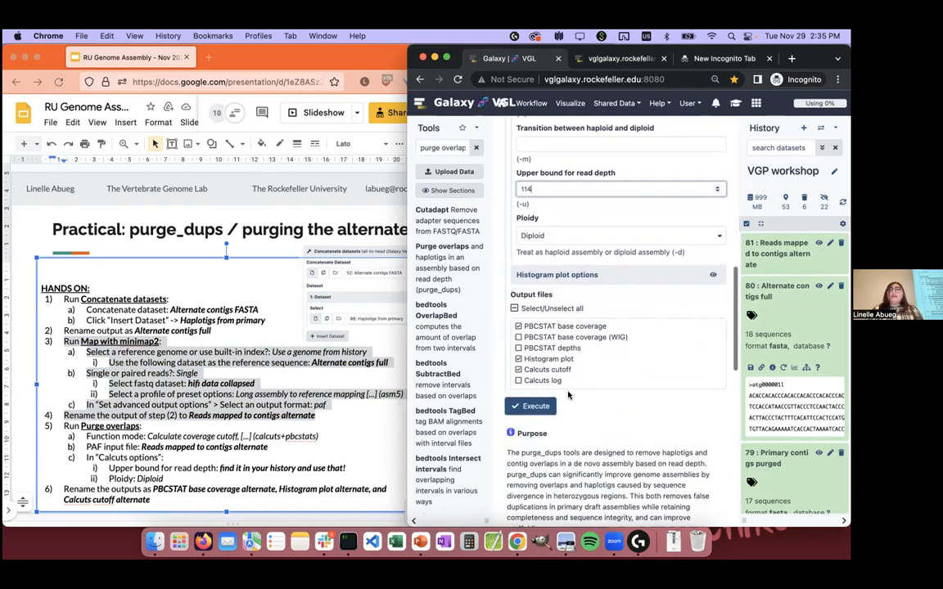
{"action": "left_click", "coordinate": [523, 405]}
Step: Replace the slide's upper bound for read depth text with 114, highlight the Purge overlaps instructions, and return to Galaxy
{"action": "left_click", "coordinate": [258, 399]}
{"action": "left_click", "coordinate": [346, 467]}
{"action": "left_click_drag", "start_coordinate": [346, 468], "coordinate": [220, 468]}
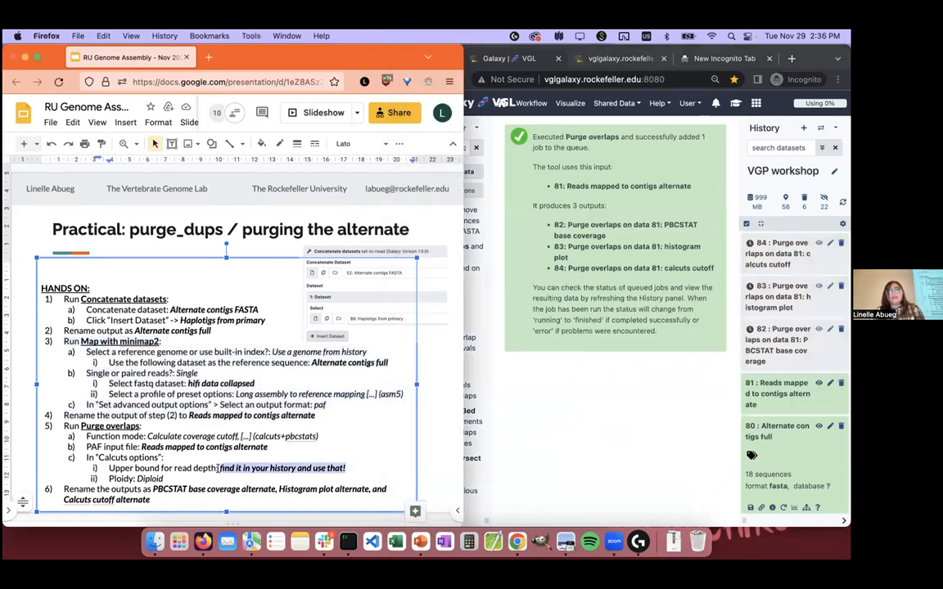
{"action": "type", "text": "f"}
{"action": "key", "text": "BackSpace"}
{"action": "type", "text": "114"}
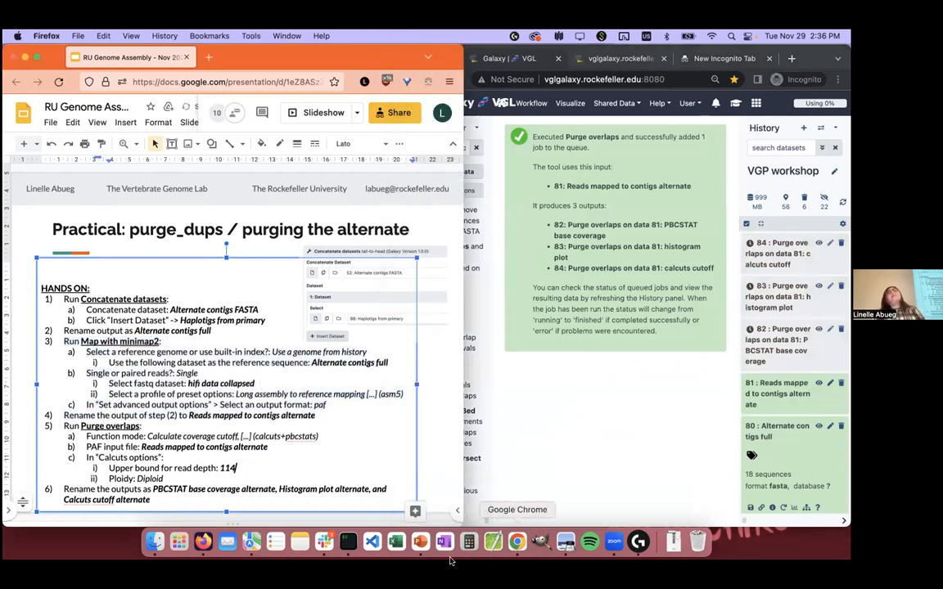
{"action": "left_click_drag", "start_coordinate": [186, 473], "coordinate": [54, 419]}
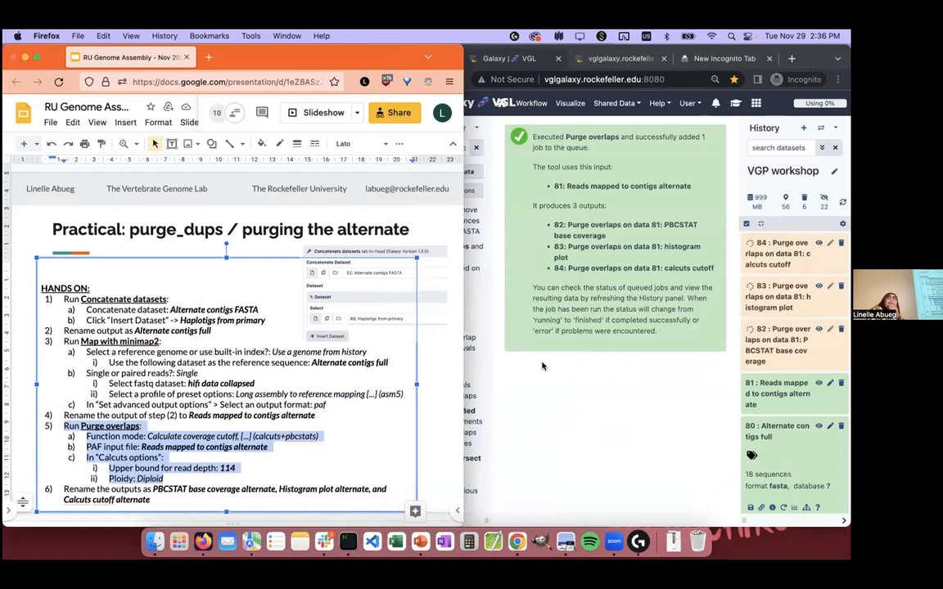
{"action": "left_click", "coordinate": [532, 410]}
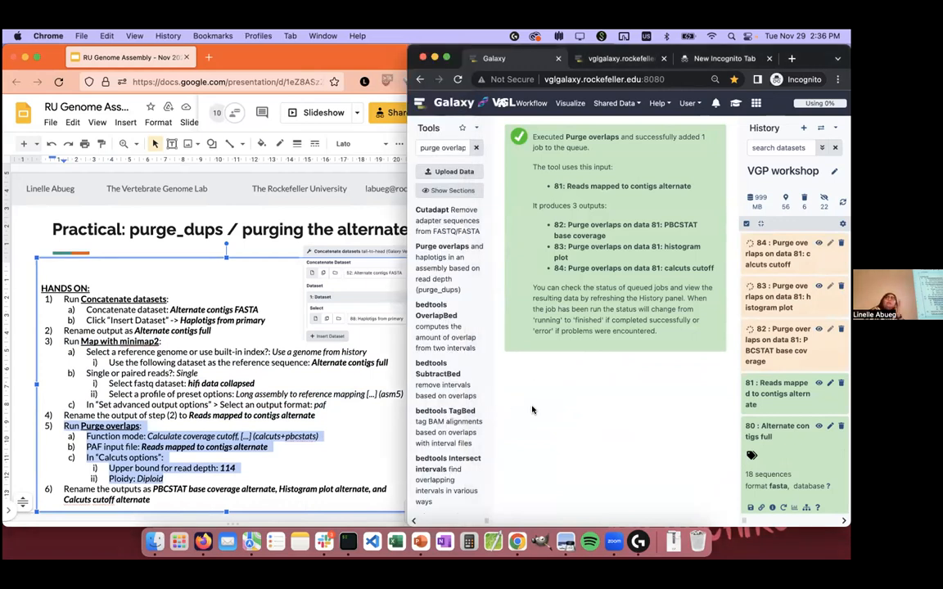
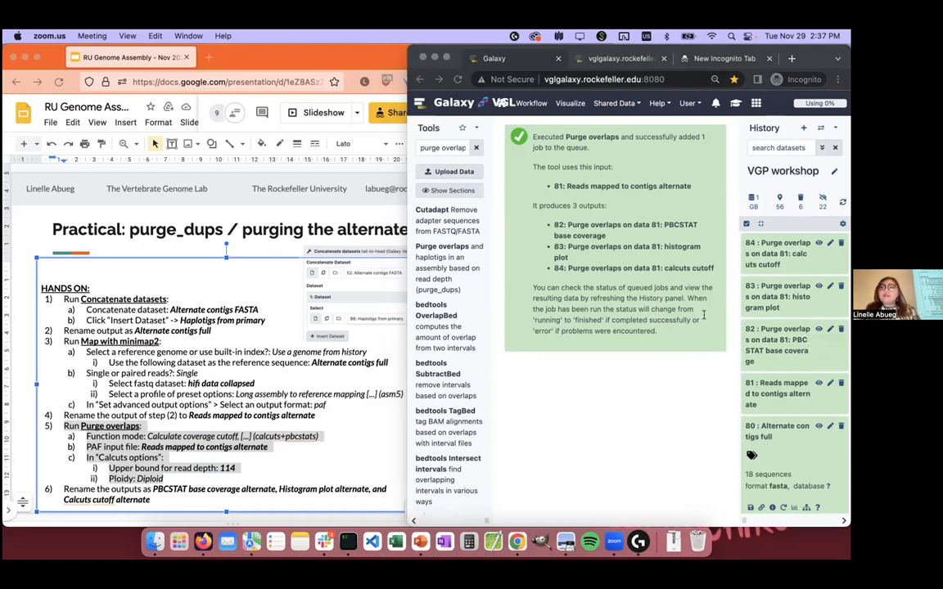
Step: Highlight step 6 on the slide, the instruction for renaming the Purge overlaps outputs, and return to Galaxy
{"action": "left_click", "coordinate": [529, 496]}
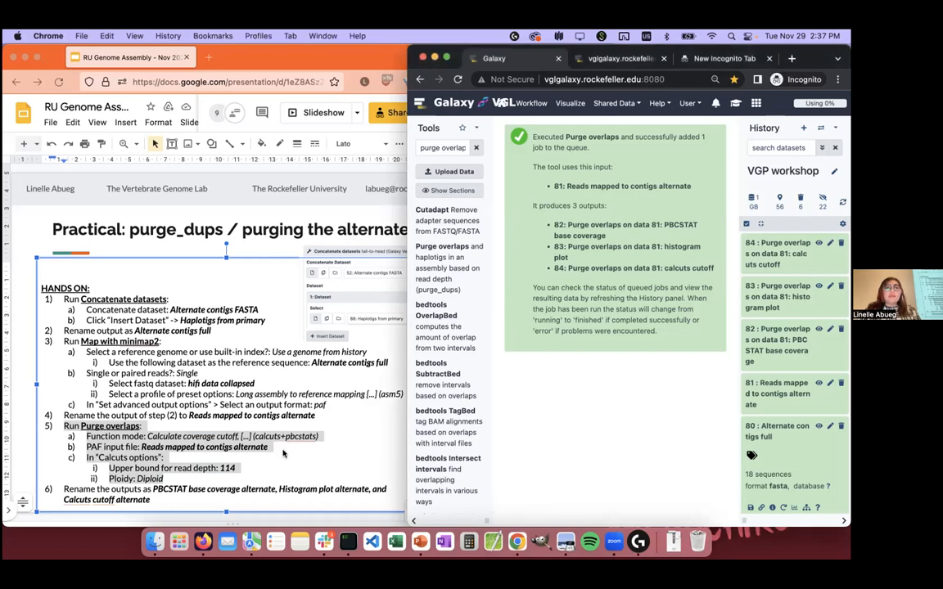
{"action": "left_click", "coordinate": [206, 439]}
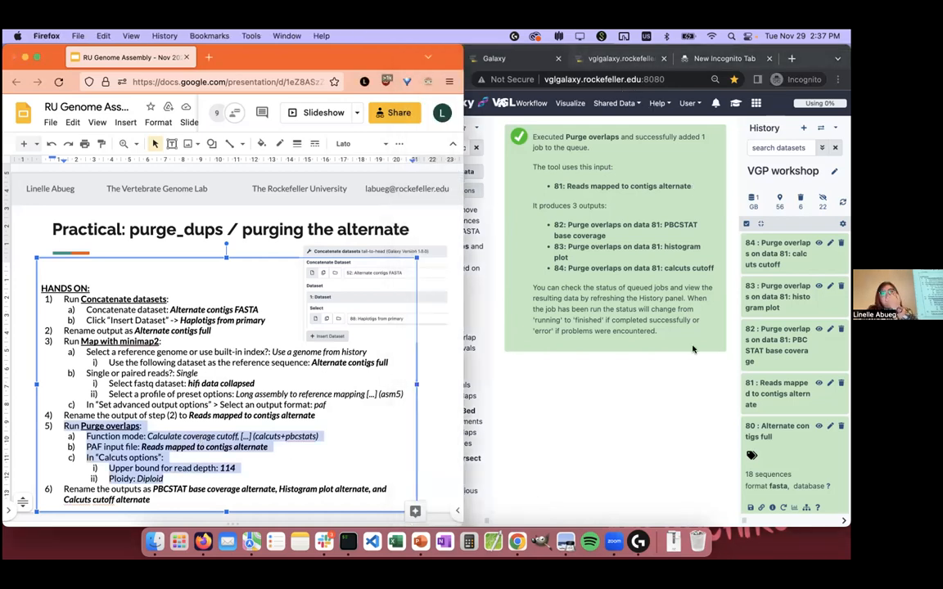
{"action": "left_click", "coordinate": [815, 365]}
{"action": "left_click", "coordinate": [213, 505]}
{"action": "left_click_drag", "start_coordinate": [157, 501], "coordinate": [52, 486]}
{"action": "left_click", "coordinate": [707, 250]}
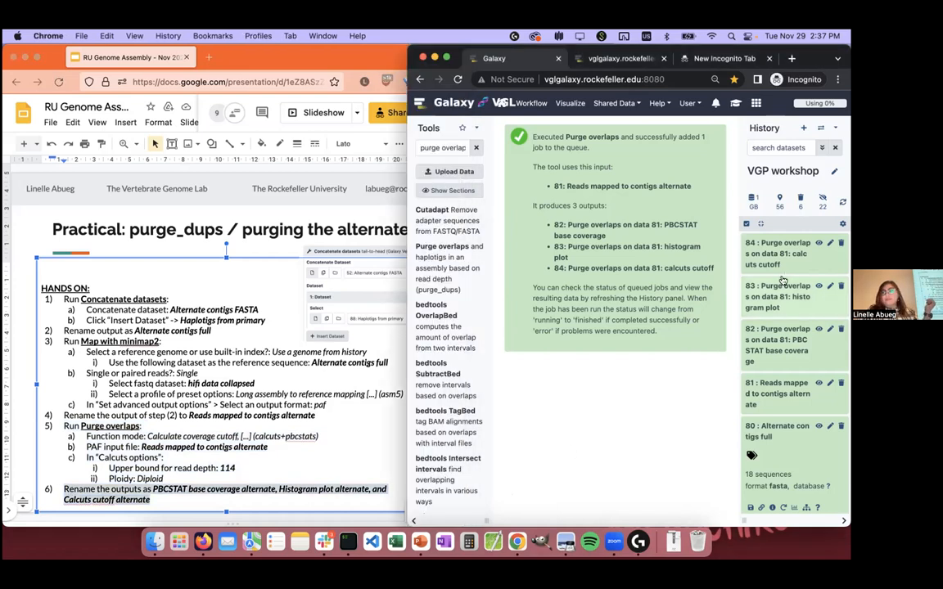
Step: Rename dataset 82, the PBCSTAT base coverage output, as "PBCSTAT base coverage alternate" and save it
{"action": "left_click", "coordinate": [829, 329]}
{"action": "left_click_drag", "start_coordinate": [601, 190], "coordinate": [365, 195]}
{"action": "left_click", "coordinate": [600, 190]}
{"action": "left_click_drag", "start_coordinate": [601, 191], "coordinate": [422, 185]}
{"action": "key", "text": "BackSpace"}
{"action": "left_click", "coordinate": [610, 190]}
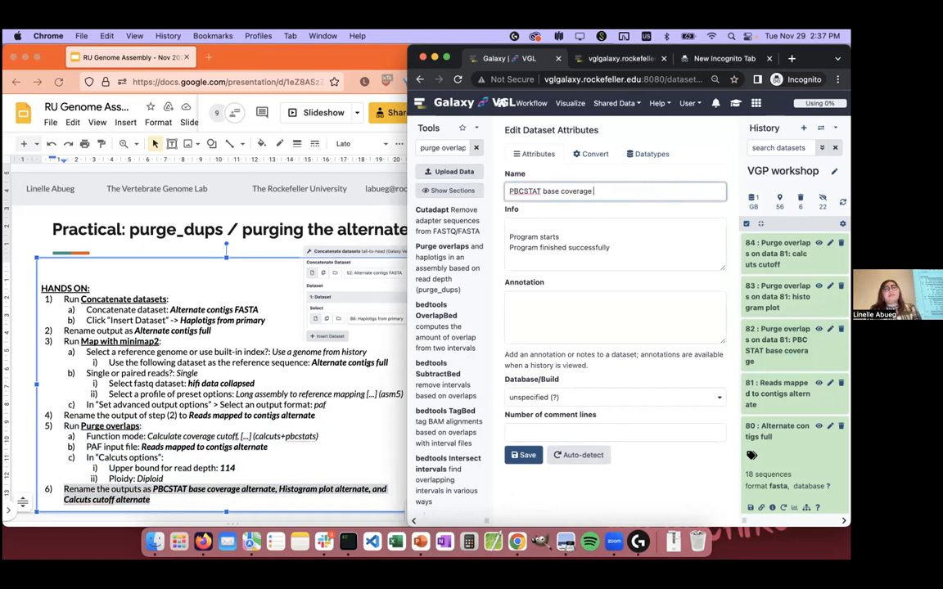
{"action": "type", "text": "alternate"}
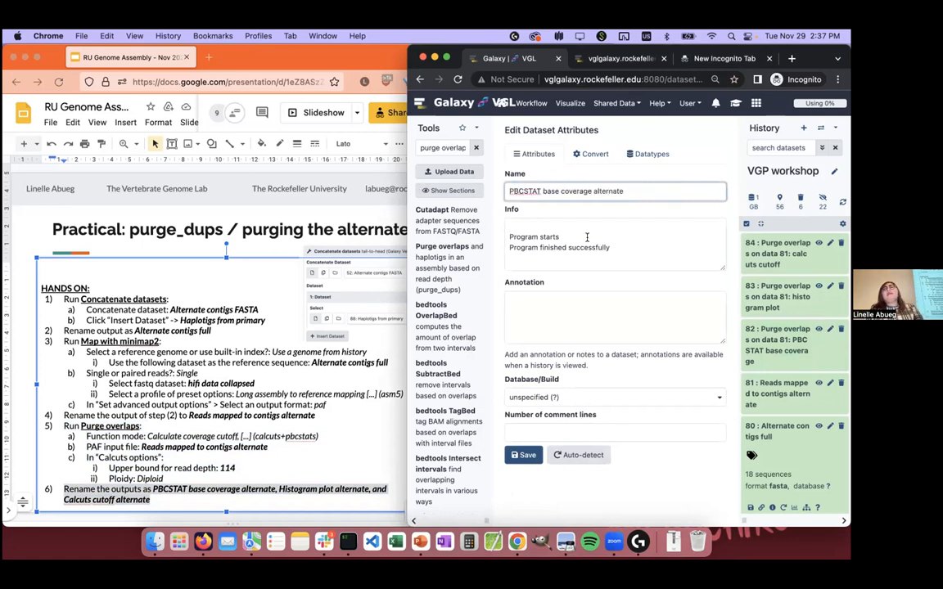
{"action": "left_click", "coordinate": [522, 454]}
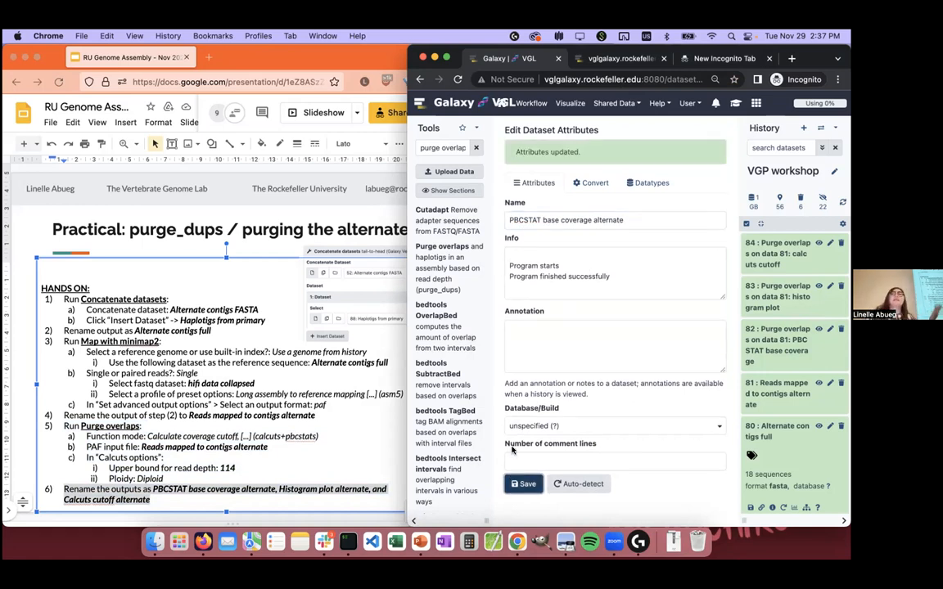
Step: Rename dataset 83, the Purge overlaps histogram plot, as "histogram plot alternate" and save it
{"action": "left_click", "coordinate": [807, 292]}
{"action": "left_click", "coordinate": [829, 288]}
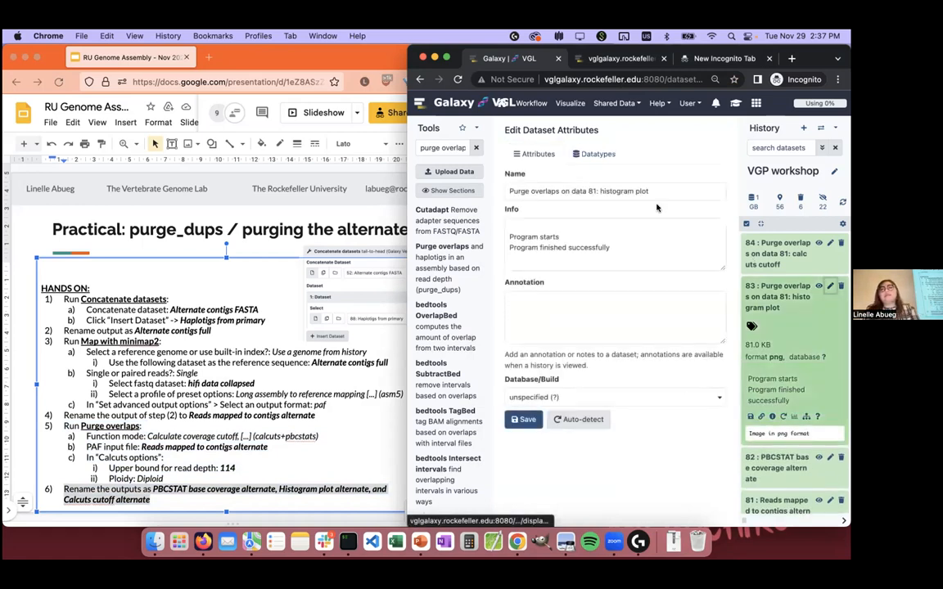
{"action": "left_click_drag", "start_coordinate": [600, 191], "coordinate": [501, 190]}
{"action": "key", "text": "BackSpace"}
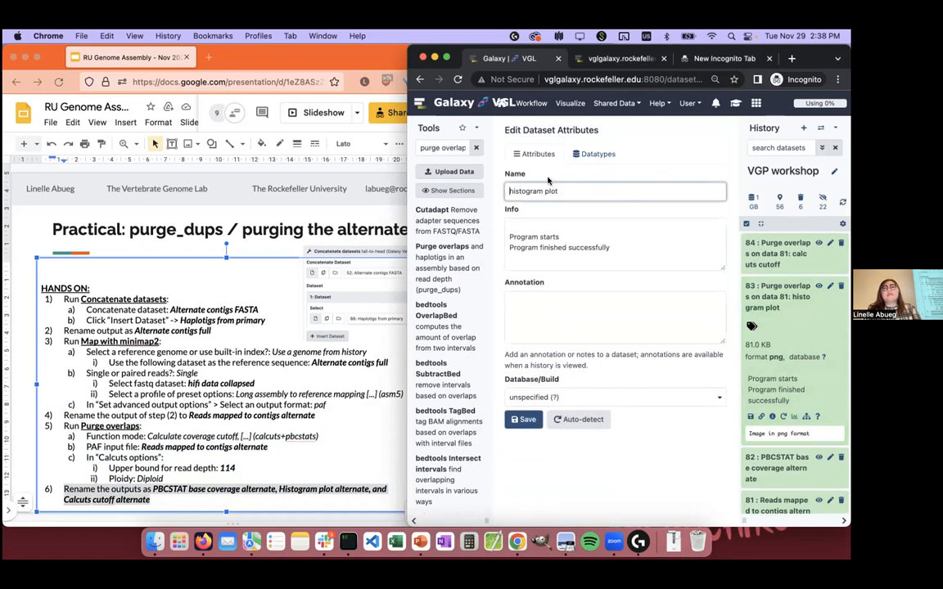
{"action": "type", "text": "alternate"}
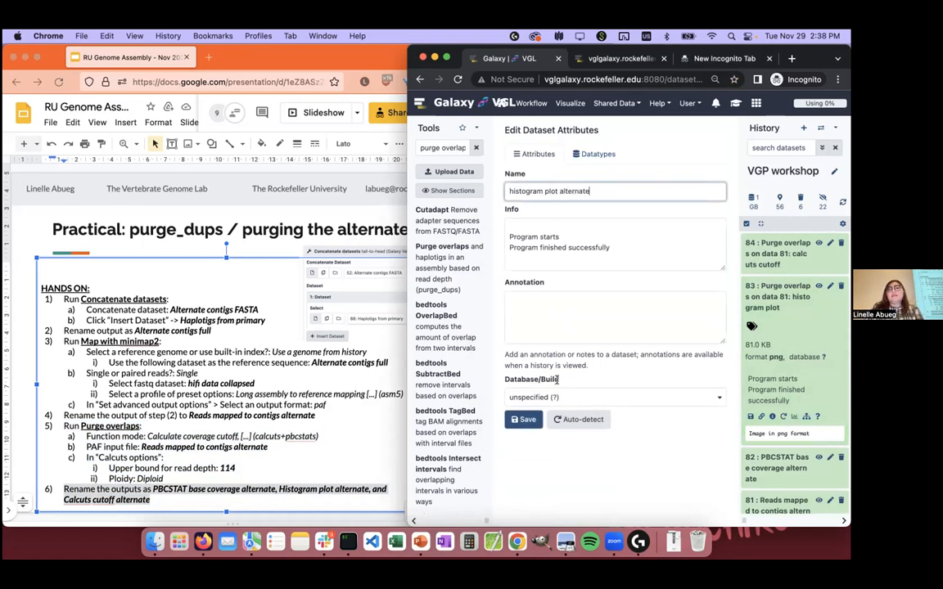
{"action": "left_click", "coordinate": [523, 419]}
Step: Rename dataset 84, the calcuts cutoff output, as "calcuts cutoff alternate" and save it
{"action": "left_click", "coordinate": [800, 263]}
{"action": "left_click", "coordinate": [830, 244]}
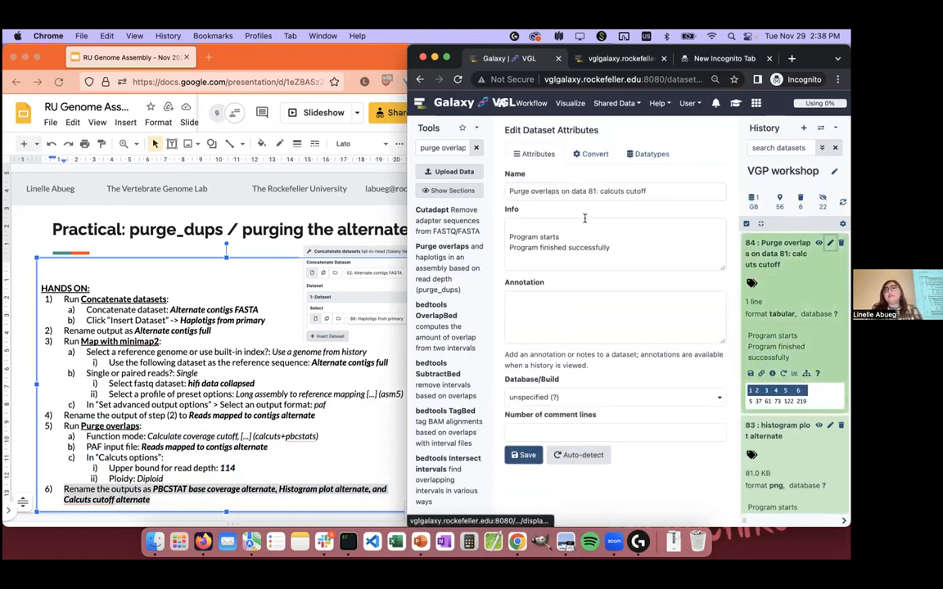
{"action": "left_click_drag", "start_coordinate": [600, 191], "coordinate": [509, 190]}
{"action": "key", "text": "BackSpace"}
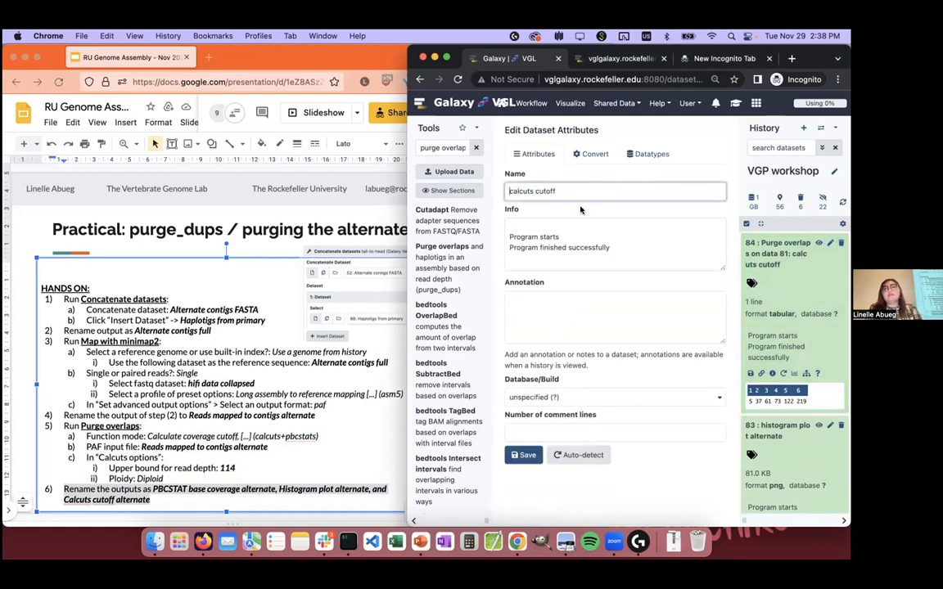
{"action": "type", "text": "alternate"}
{"action": "left_click", "coordinate": [524, 455]}
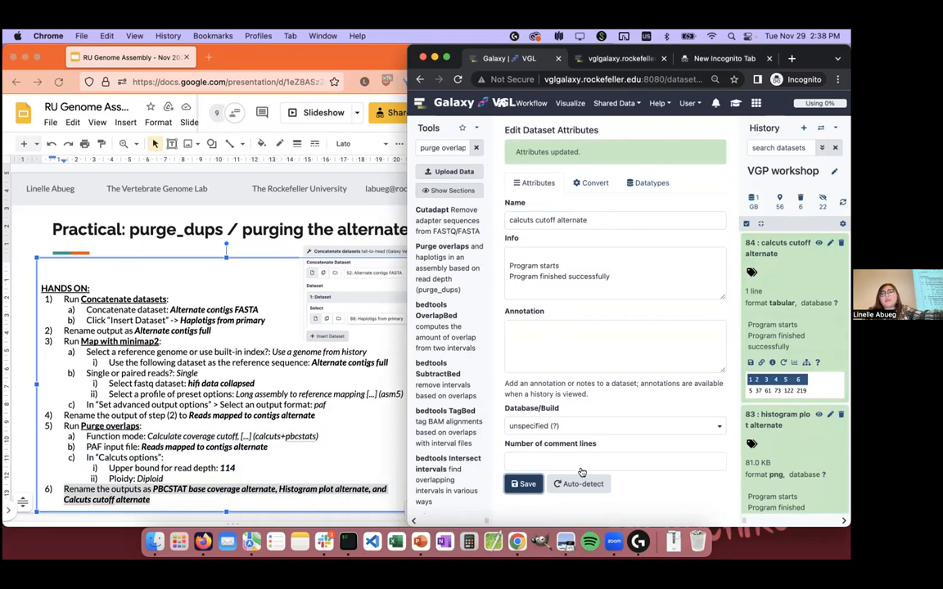
Step: Preview the next slide's Purge overlaps and minimap2 instructions, and return to the slide with steps 1 to 6
{"action": "left_click", "coordinate": [288, 521]}
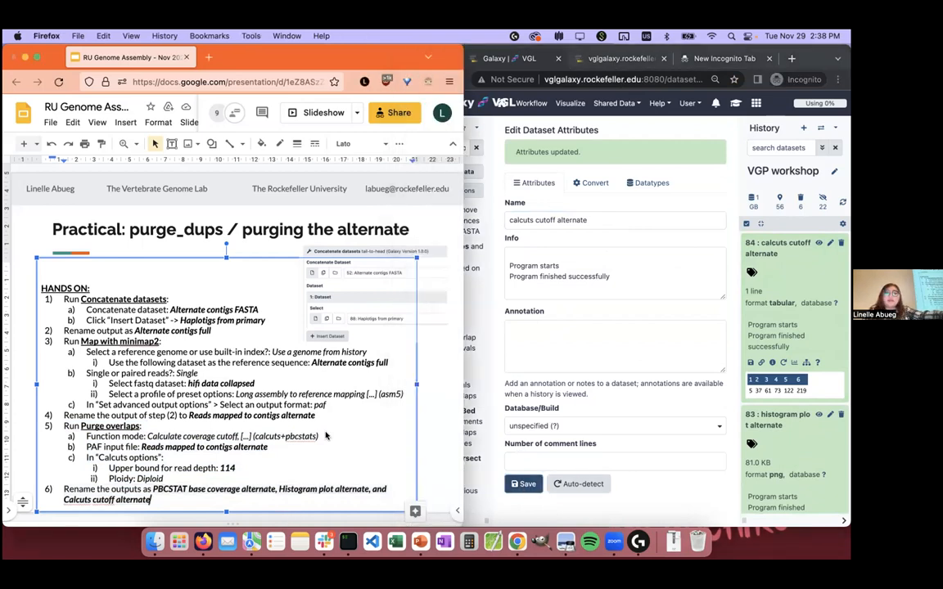
{"action": "left_click", "coordinate": [450, 421]}
{"action": "key", "text": "Down"}
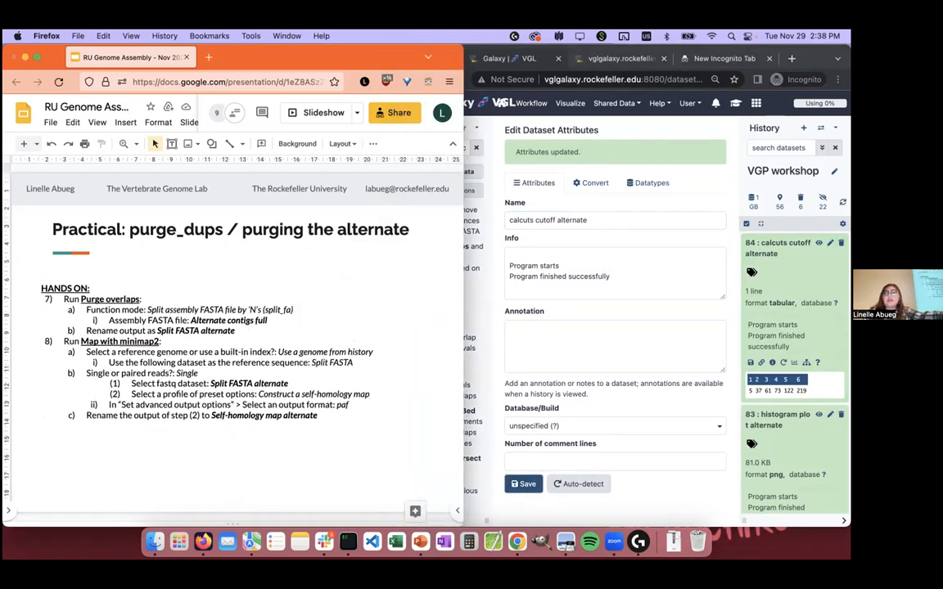
{"action": "key", "text": "Up"}
{"action": "key", "text": "Down"}
{"action": "key", "text": "Up"}
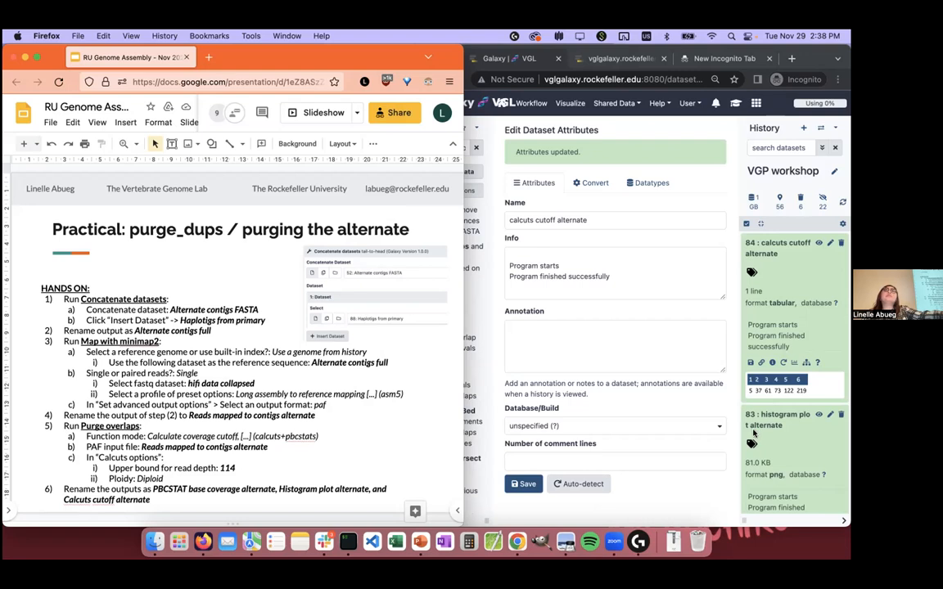
Step: Display 83: histogram plot alternate and enlarge the Galaxy window to fill the screen
{"action": "left_click", "coordinate": [725, 507]}
{"action": "scroll", "coordinate": [730, 384], "scroll_direction": "down", "scroll_amount": 5}
{"action": "scroll", "coordinate": [730, 385], "scroll_direction": "up", "scroll_amount": 5}
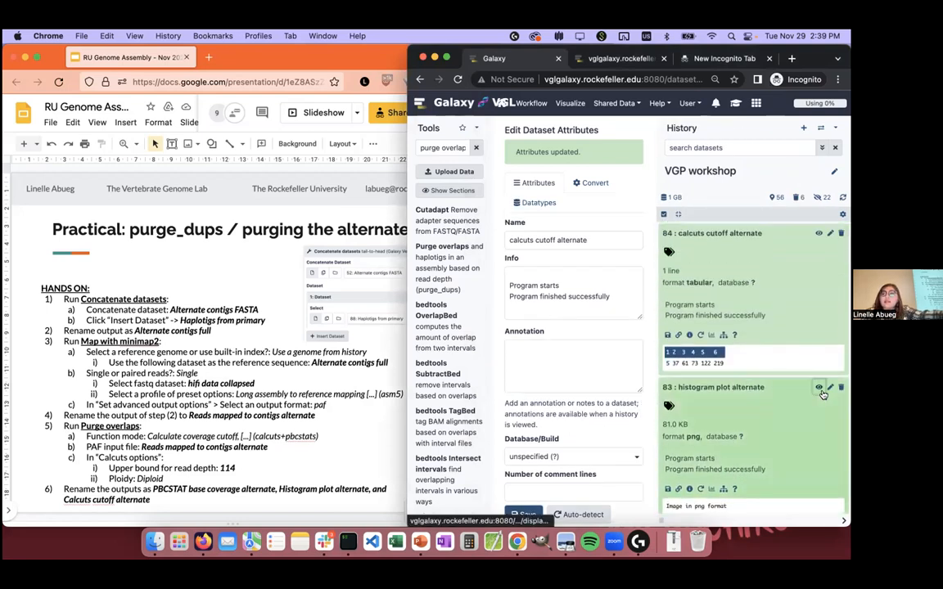
{"action": "left_click", "coordinate": [819, 390]}
{"action": "left_click_drag", "start_coordinate": [404, 522], "coordinate": [10, 452]}
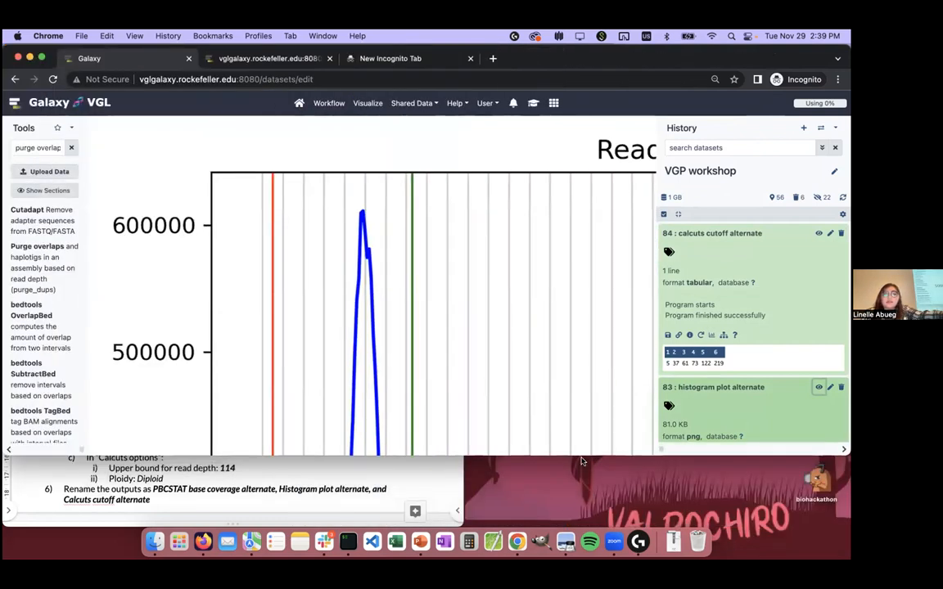
{"action": "left_click_drag", "start_coordinate": [580, 455], "coordinate": [583, 525]}
{"action": "key", "text": "super+minus"}
Step: Fit the alternate read depth histogram into view at 50% page zoom and examine its peak and cutoff lines
{"action": "key", "text": "super+minus"}
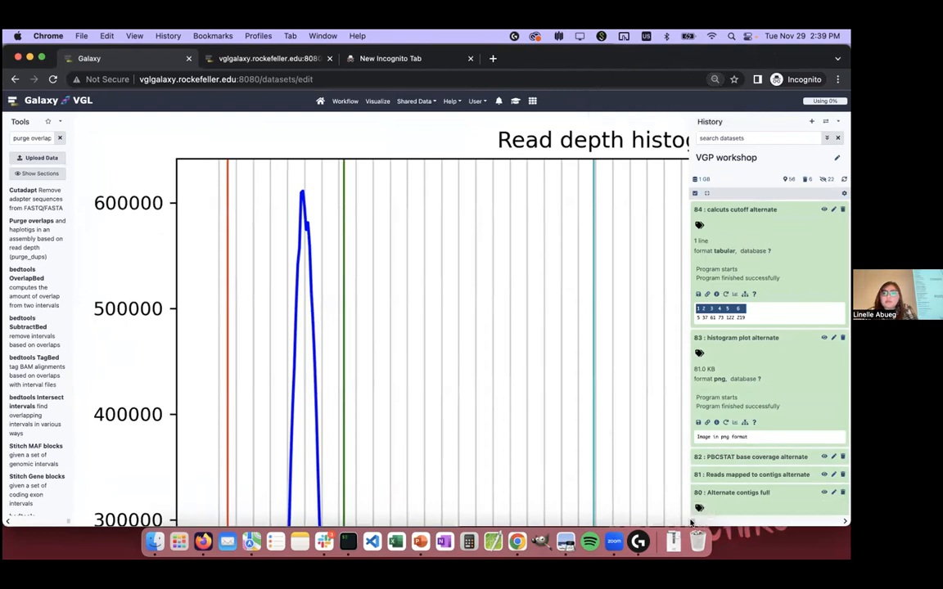
{"action": "left_click_drag", "start_coordinate": [694, 522], "coordinate": [779, 522]}
{"action": "key", "text": "super+minus"}
{"action": "key", "text": "super+minus"}
{"action": "key", "text": "super+minus"}
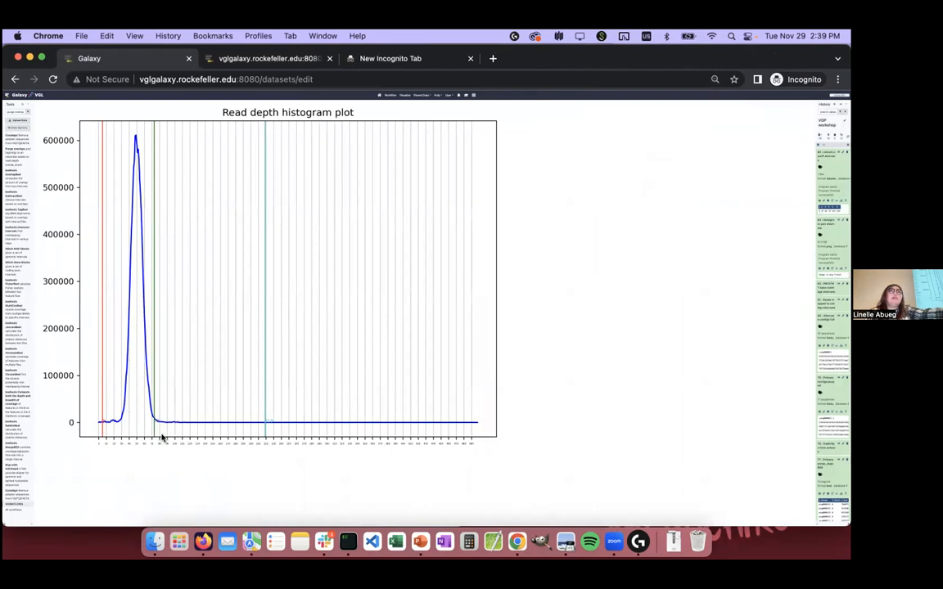
{"action": "key", "text": "ctrl+Right"}
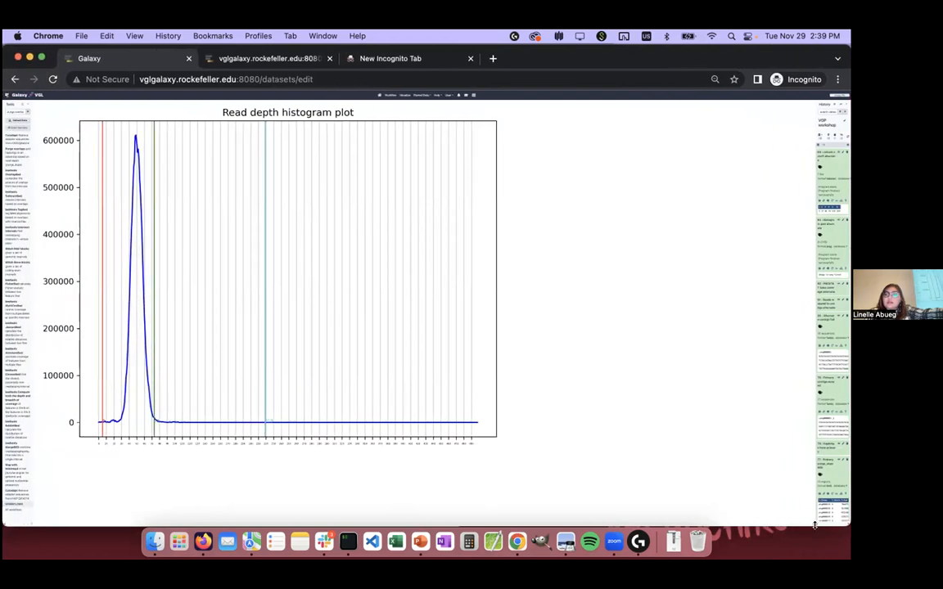
{"action": "left_click_drag", "start_coordinate": [814, 520], "coordinate": [694, 518]}
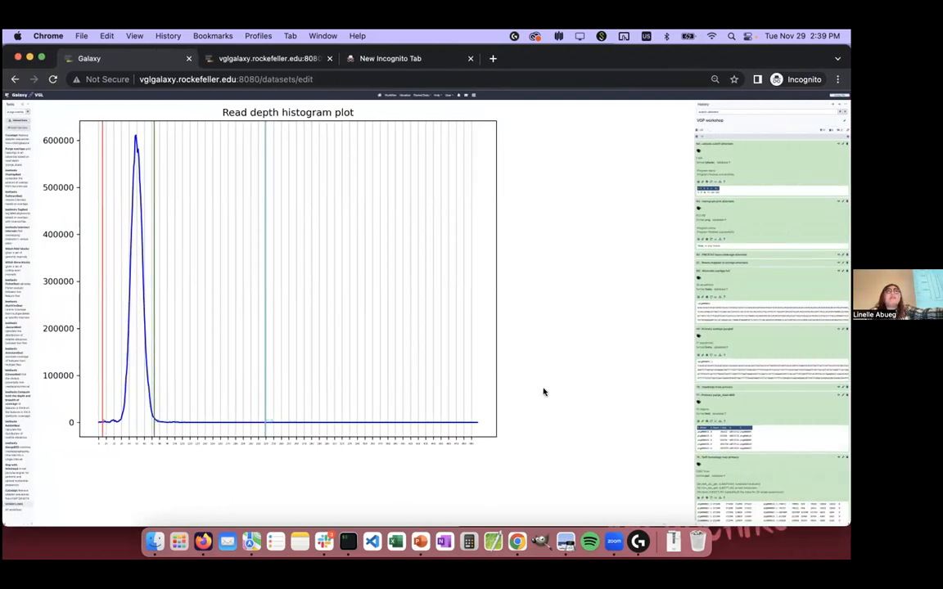
{"action": "key", "text": "super+equal"}
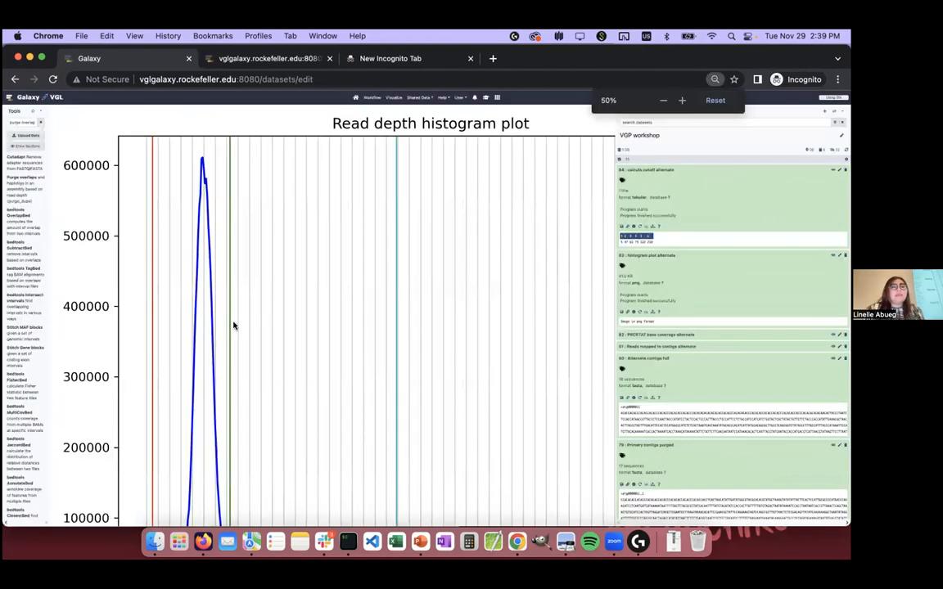
{"action": "scroll", "coordinate": [234, 326], "scroll_direction": "down", "scroll_amount": 3}
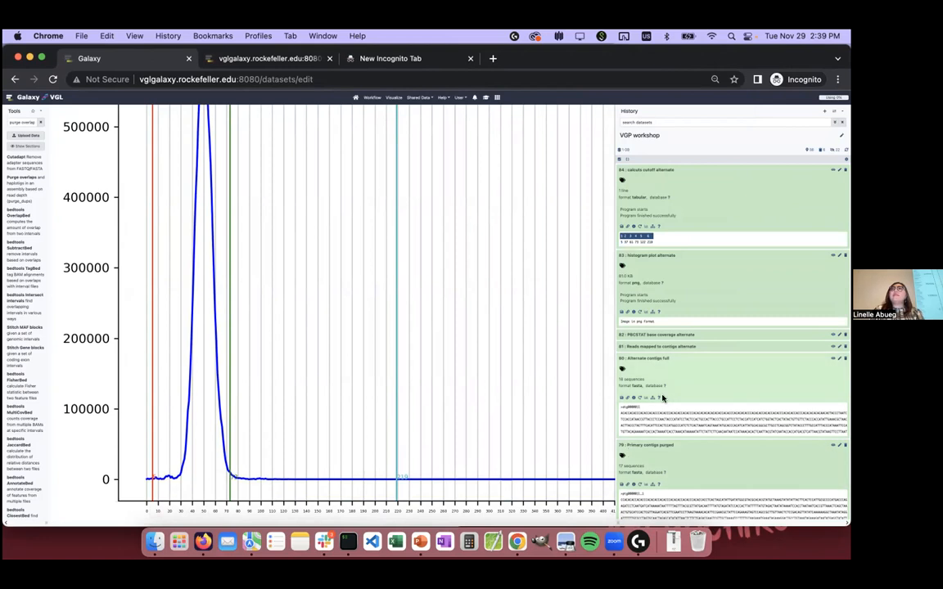
Step: Look through the VGP workshop history for the primary contigs' histogram plot
{"action": "scroll", "coordinate": [663, 398], "scroll_direction": "down", "scroll_amount": 5}
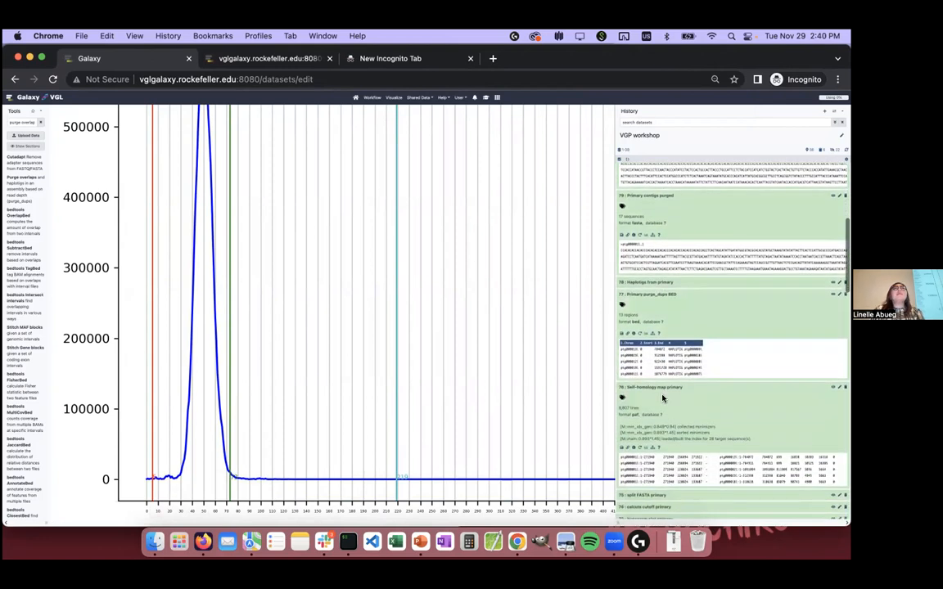
{"action": "scroll", "coordinate": [663, 398], "scroll_direction": "down", "scroll_amount": 5}
{"action": "scroll", "coordinate": [663, 399], "scroll_direction": "down", "scroll_amount": 10}
{"action": "scroll", "coordinate": [663, 399], "scroll_direction": "up", "scroll_amount": 5}
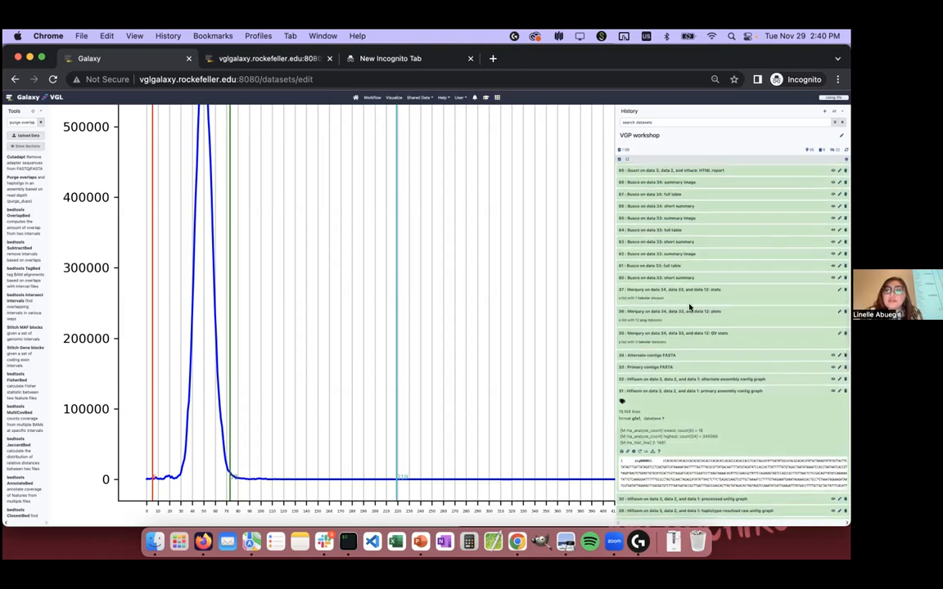
{"action": "scroll", "coordinate": [689, 308], "scroll_direction": "down", "scroll_amount": 10}
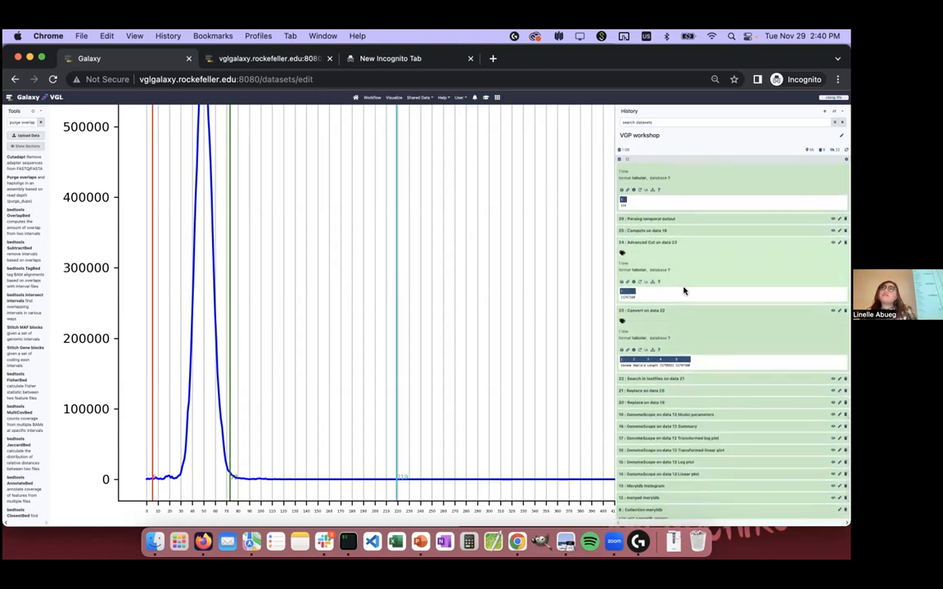
{"action": "scroll", "coordinate": [681, 319], "scroll_direction": "up", "scroll_amount": 3}
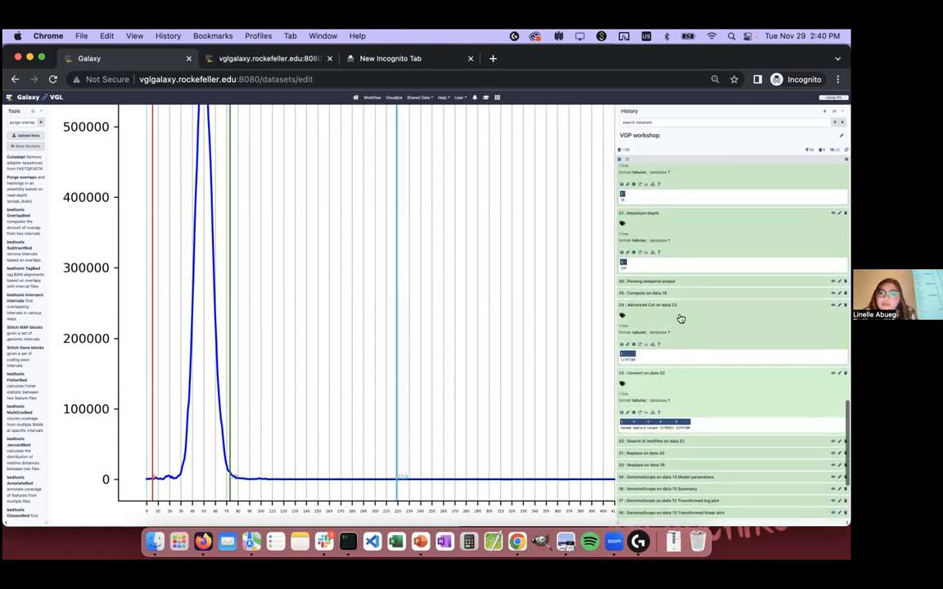
{"action": "scroll", "coordinate": [680, 319], "scroll_direction": "up", "scroll_amount": 10}
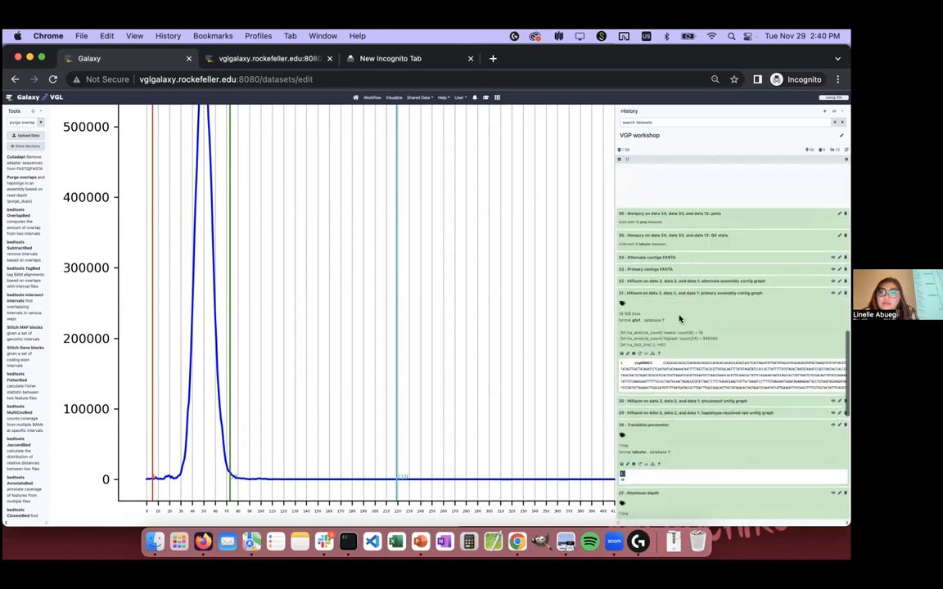
{"action": "scroll", "coordinate": [680, 319], "scroll_direction": "up", "scroll_amount": 2}
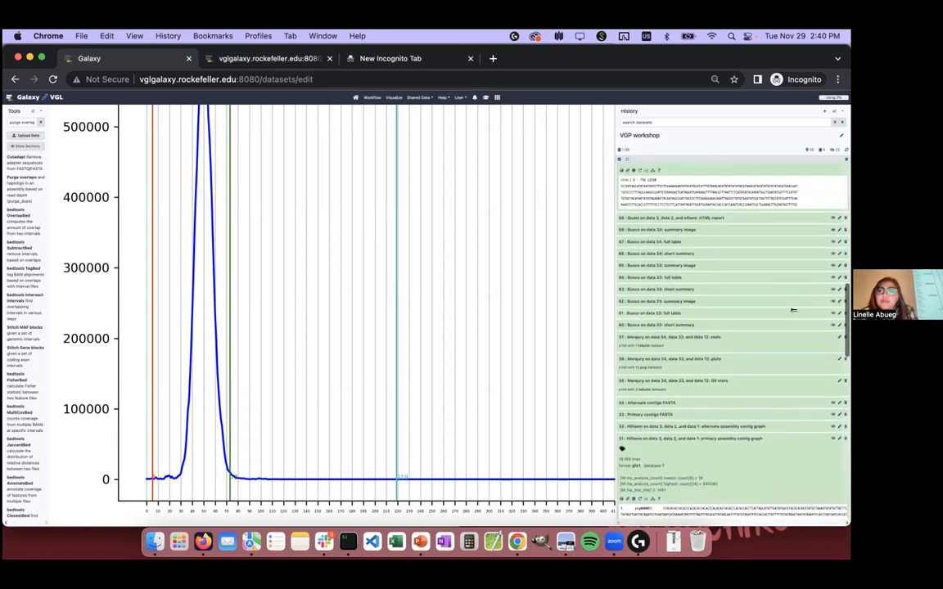
{"action": "left_click_drag", "start_coordinate": [847, 294], "coordinate": [847, 275]}
Step: Filter the history by "histogram" and display 73: histogram plot primary
{"action": "left_click", "coordinate": [656, 121]}
{"action": "type", "text": "histogram"}
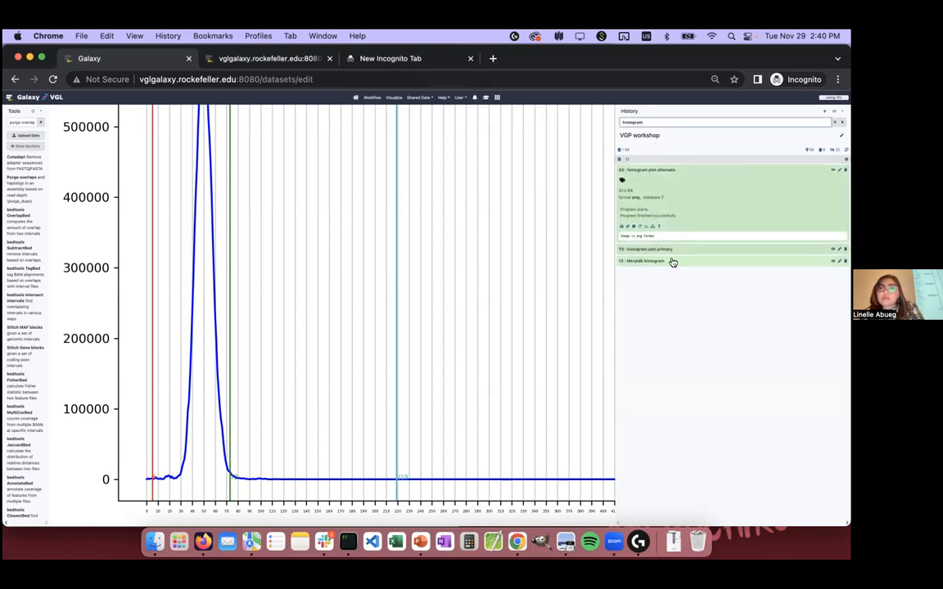
{"action": "left_click", "coordinate": [831, 251]}
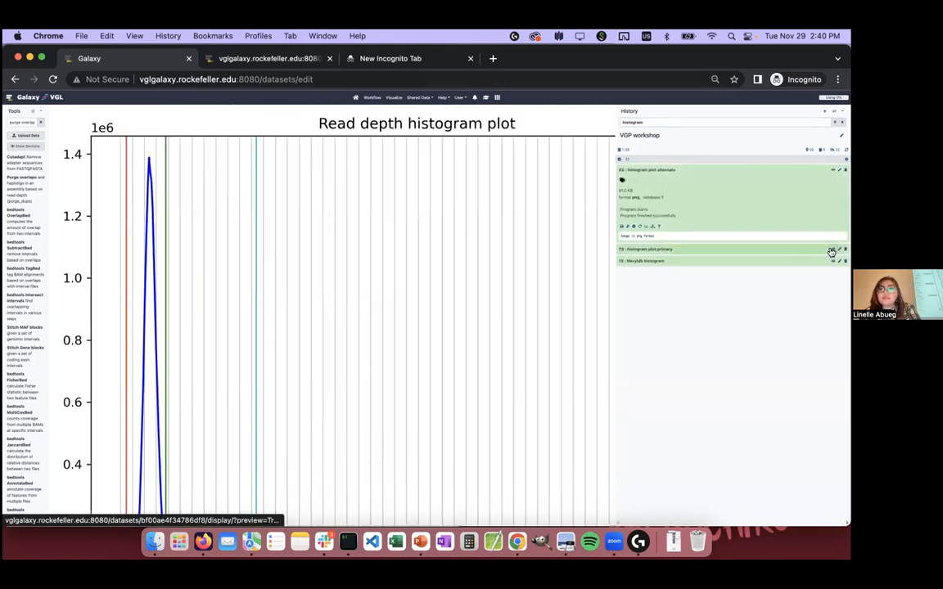
Step: Examine the peaks and cutoff lines in the primary read depth histogram, and reopen 83: histogram plot alternate for comparison
{"action": "left_click", "coordinate": [382, 275]}
{"action": "scroll", "coordinate": [381, 276], "scroll_direction": "up", "scroll_amount": 3}
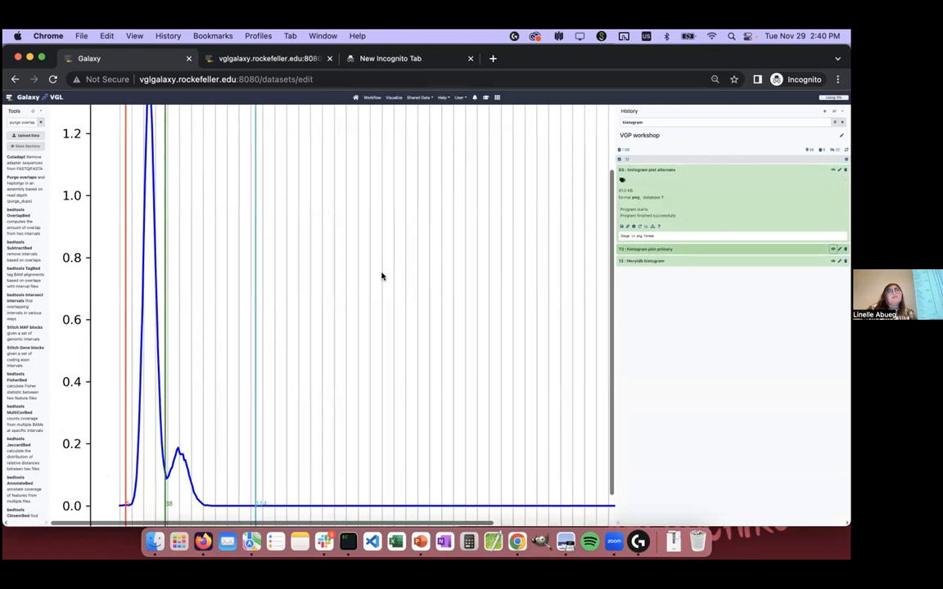
{"action": "scroll", "coordinate": [381, 275], "scroll_direction": "down", "scroll_amount": 3}
{"action": "scroll", "coordinate": [382, 276], "scroll_direction": "up", "scroll_amount": 3}
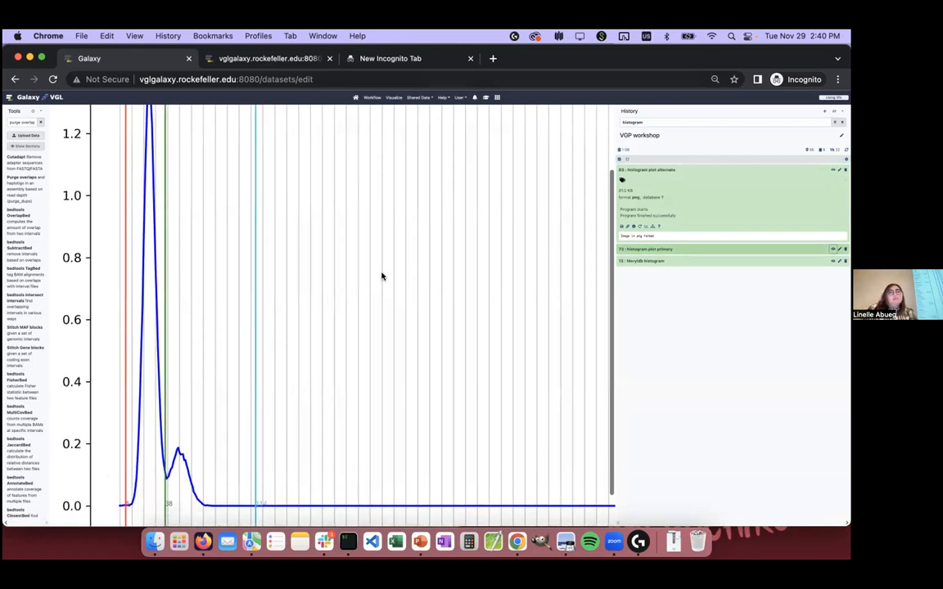
{"action": "scroll", "coordinate": [382, 276], "scroll_direction": "down", "scroll_amount": 3}
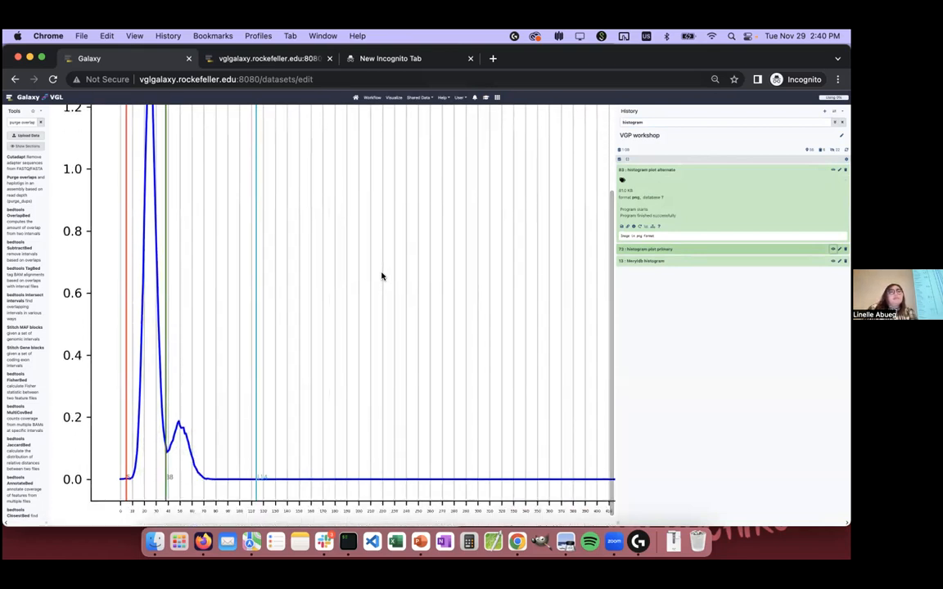
{"action": "scroll", "coordinate": [381, 276], "scroll_direction": "up", "scroll_amount": 1}
{"action": "scroll", "coordinate": [382, 276], "scroll_direction": "up", "scroll_amount": 3}
{"action": "left_click", "coordinate": [833, 170]}
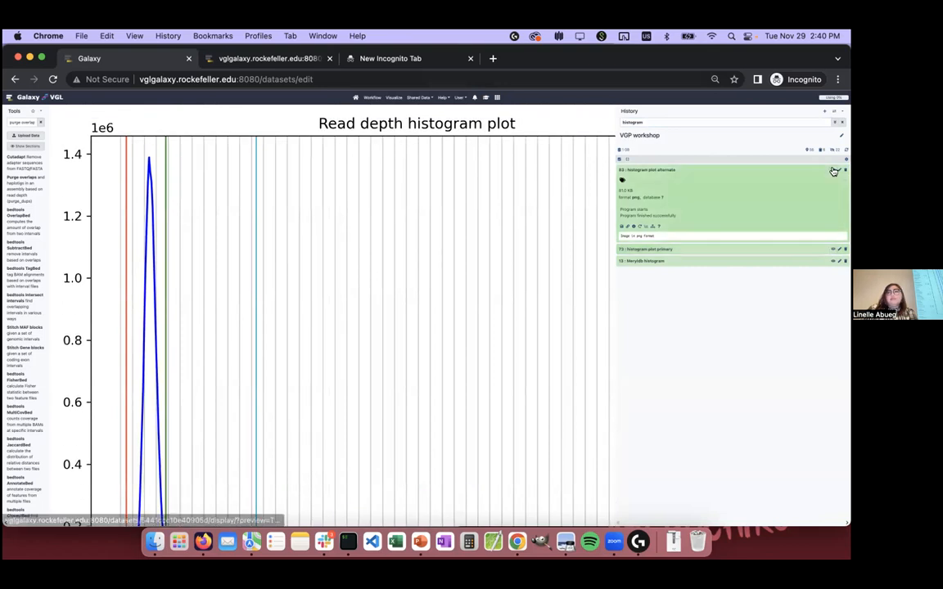
Step: Compare the peaks and cutoff lines of the alternate and primary read depth histograms
{"action": "scroll", "coordinate": [457, 302], "scroll_direction": "down", "scroll_amount": 3}
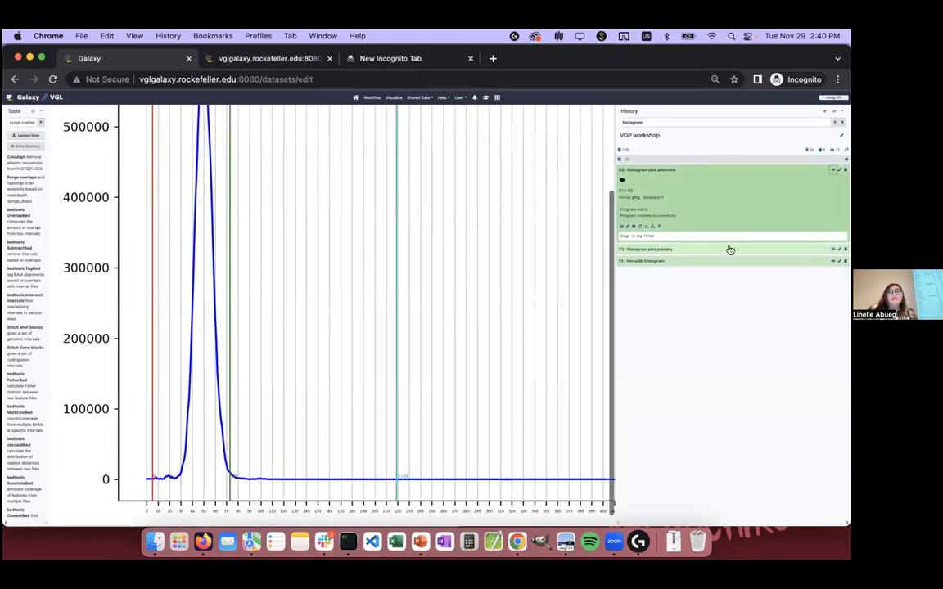
{"action": "left_click", "coordinate": [832, 251]}
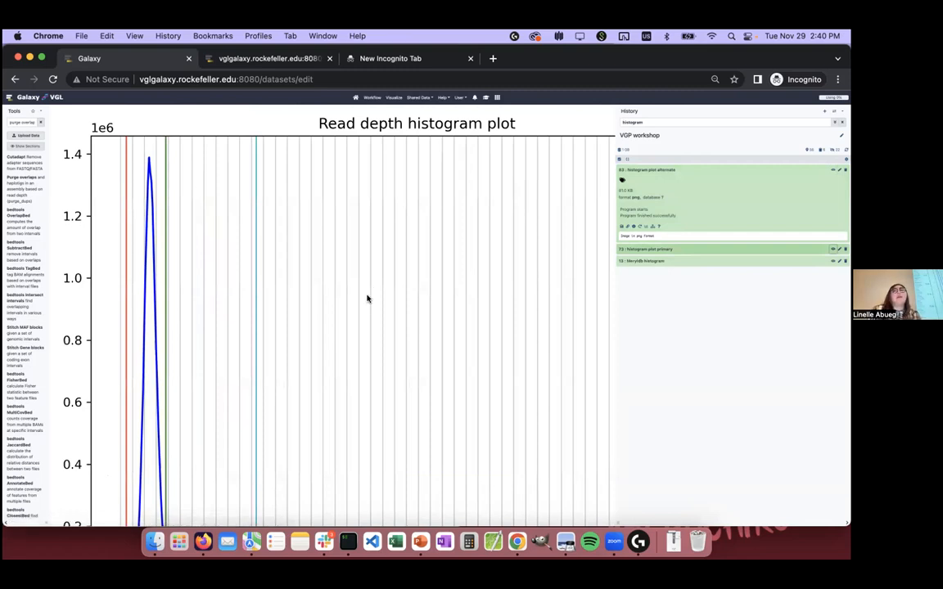
{"action": "scroll", "coordinate": [356, 306], "scroll_direction": "down", "scroll_amount": 3}
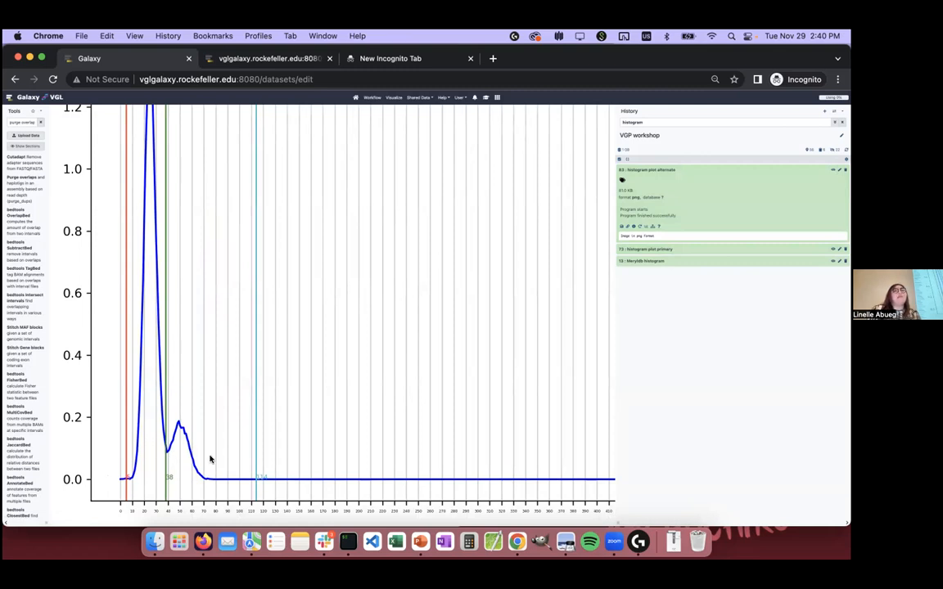
{"action": "left_click", "coordinate": [835, 167]}
{"action": "scroll", "coordinate": [246, 307], "scroll_direction": "down", "scroll_amount": 3}
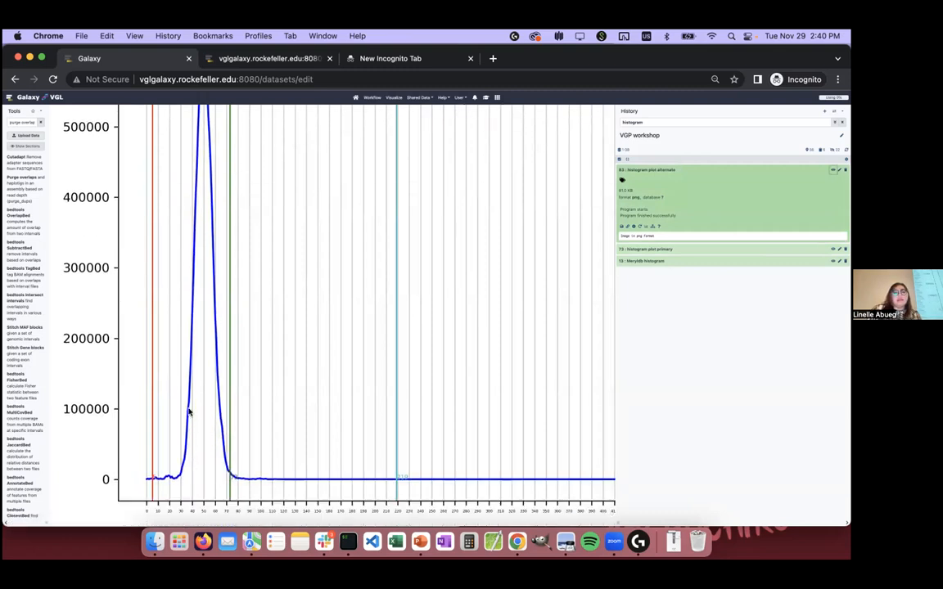
{"action": "scroll", "coordinate": [190, 412], "scroll_direction": "up", "scroll_amount": 2}
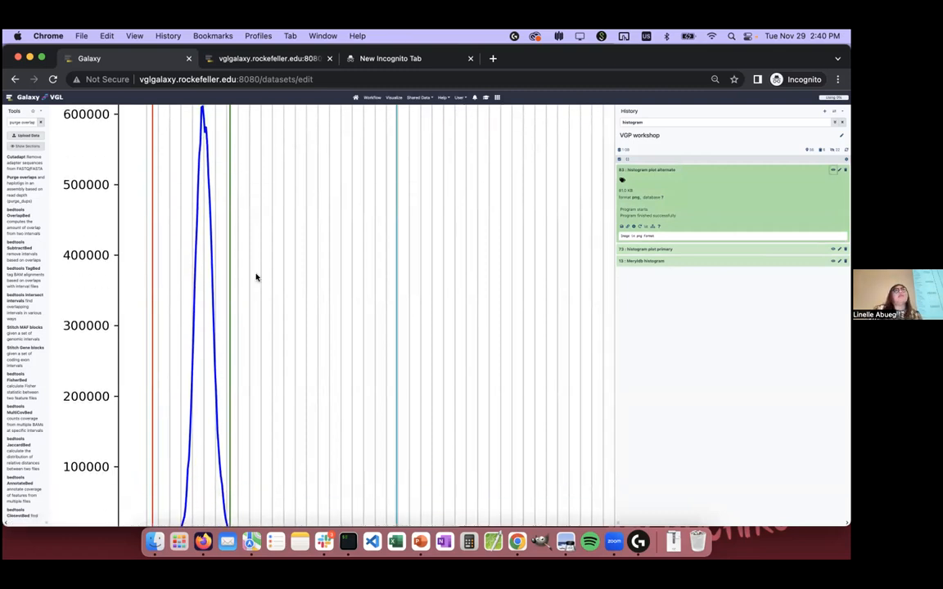
{"action": "scroll", "coordinate": [257, 276], "scroll_direction": "up", "scroll_amount": 1}
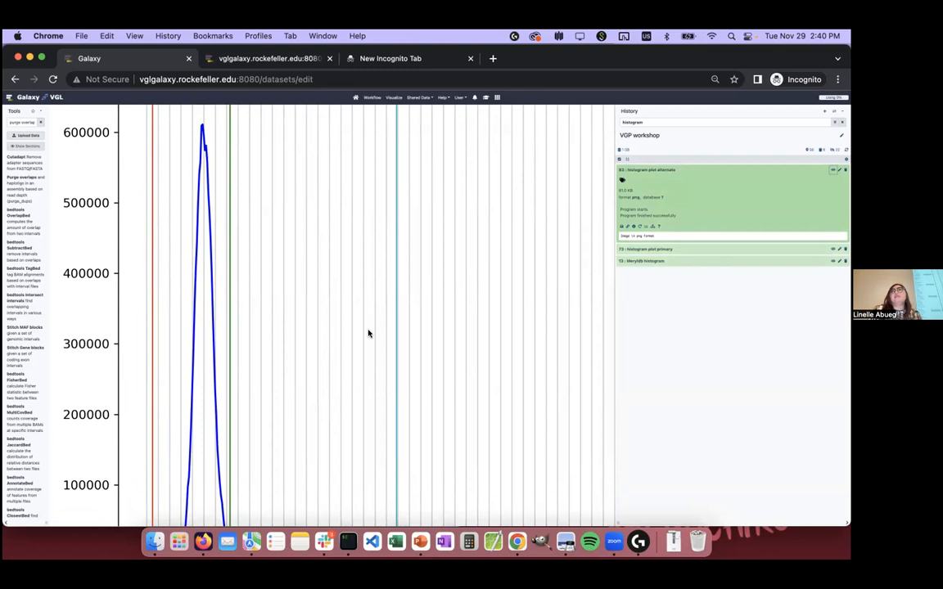
{"action": "scroll", "coordinate": [368, 333], "scroll_direction": "down", "scroll_amount": 4}
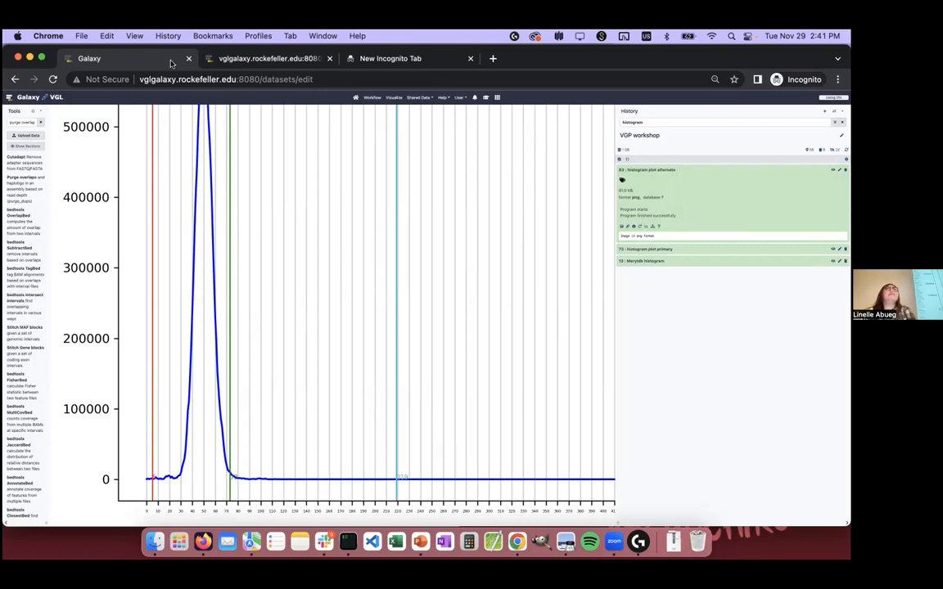
Step: Close the second Galaxy tab and narrow the browser window so the workshop slides show beside it
{"action": "left_click", "coordinate": [221, 63]}
{"action": "left_click", "coordinate": [172, 63]}
{"action": "left_click", "coordinate": [330, 59]}
{"action": "left_click_drag", "start_coordinate": [805, 59], "coordinate": [848, 123]}
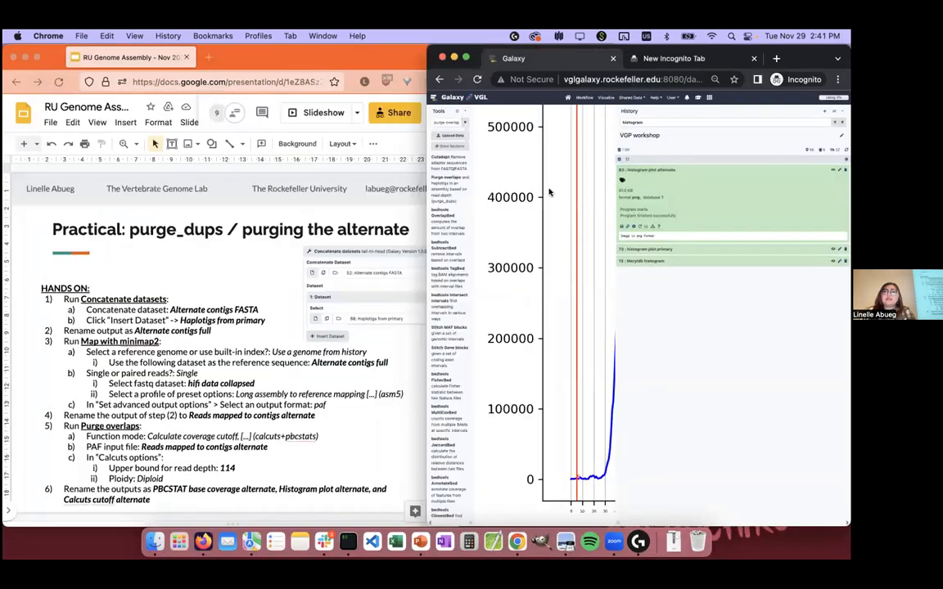
Step: Restore the normal page zoom, reload the saved histories list and view the VGP workshop history
{"action": "left_click", "coordinate": [671, 97]}
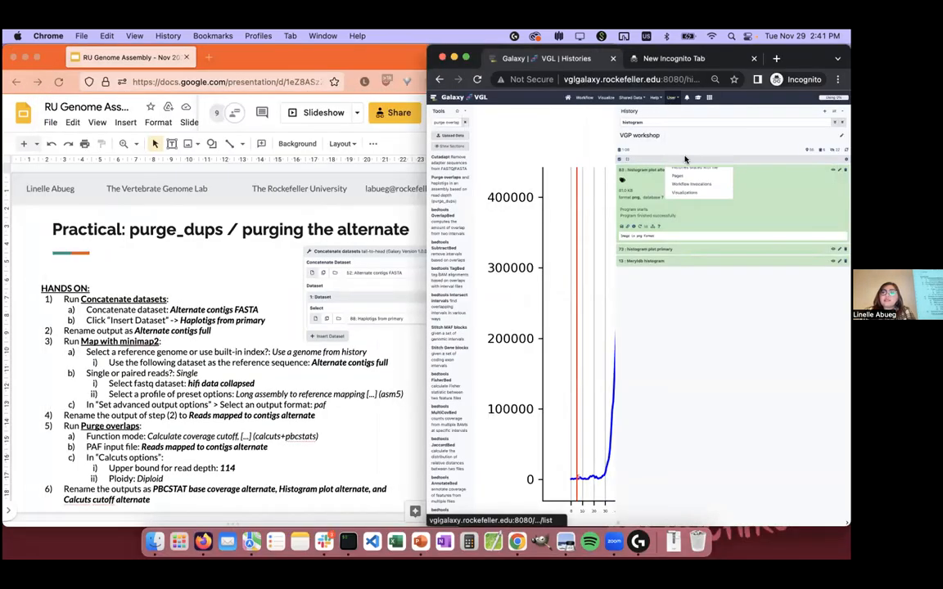
{"action": "left_click", "coordinate": [686, 159]}
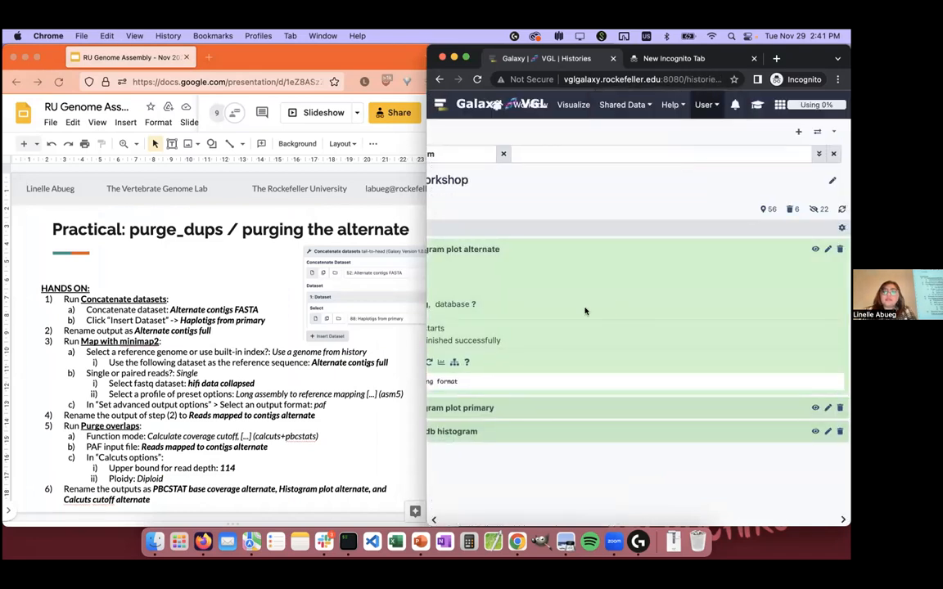
{"action": "left_click", "coordinate": [478, 80]}
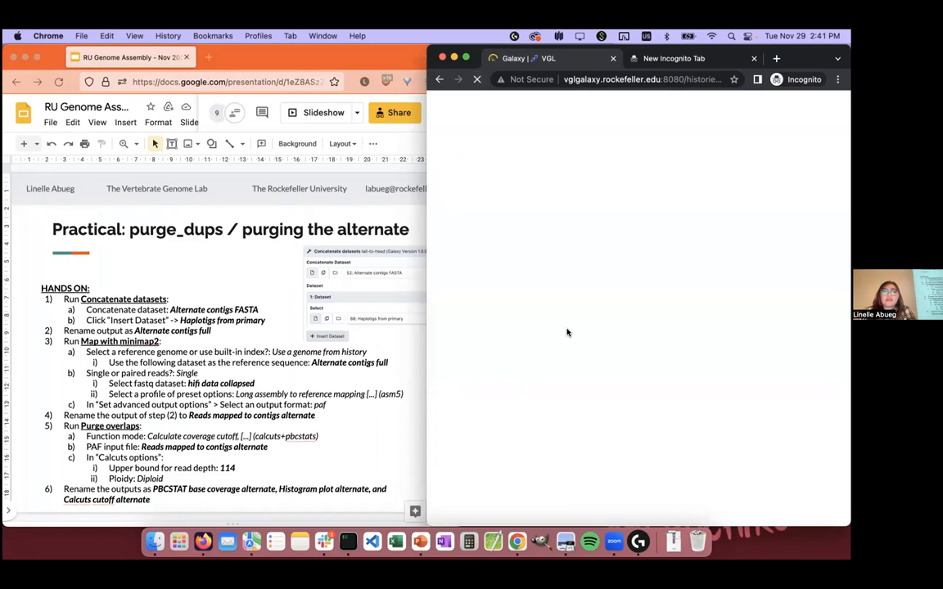
{"action": "left_click", "coordinate": [317, 500]}
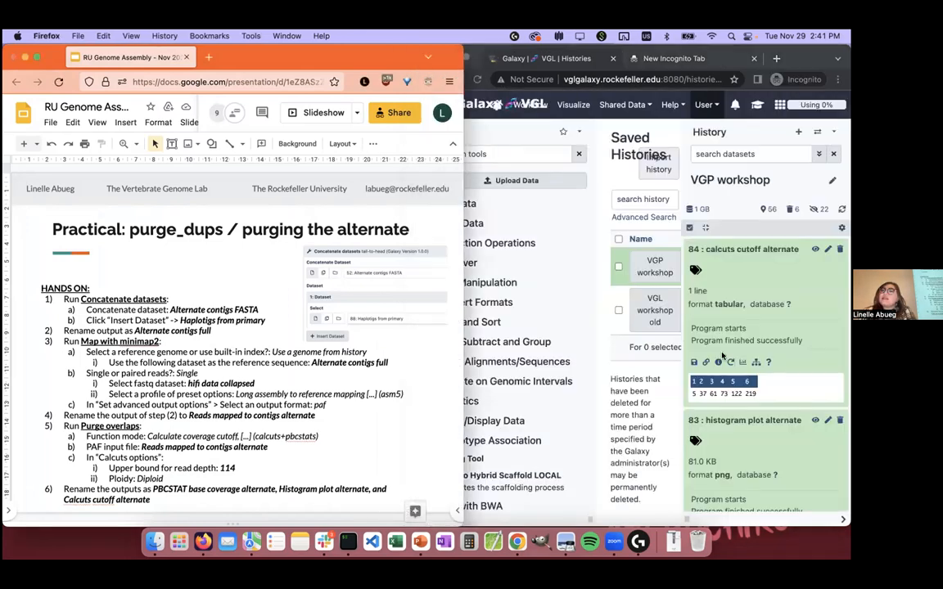
{"action": "left_click", "coordinate": [754, 356]}
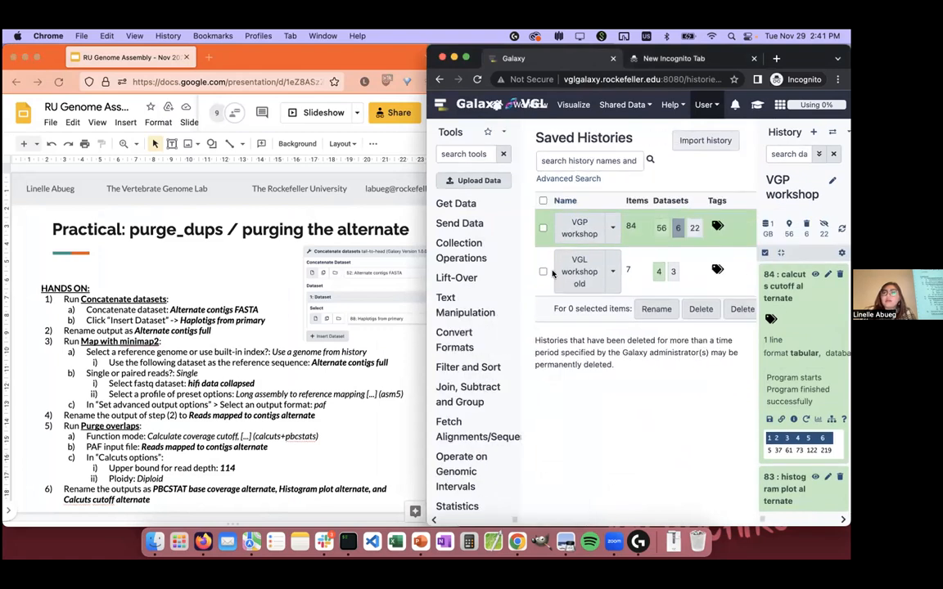
{"action": "left_click", "coordinate": [611, 234]}
{"action": "left_click", "coordinate": [604, 248]}
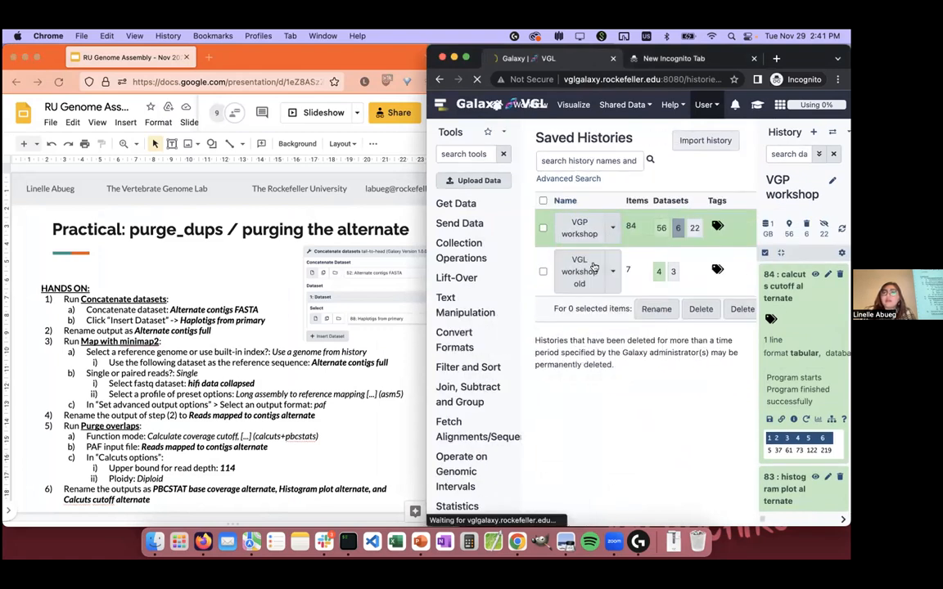
Step: Switch to the Google Slides workshop deck and advance to hands-on steps 7 and 8 for purging the alternate
{"action": "left_click", "coordinate": [222, 507]}
{"action": "left_click_drag", "start_coordinate": [221, 507], "coordinate": [14, 300]}
{"action": "left_click", "coordinate": [426, 429]}
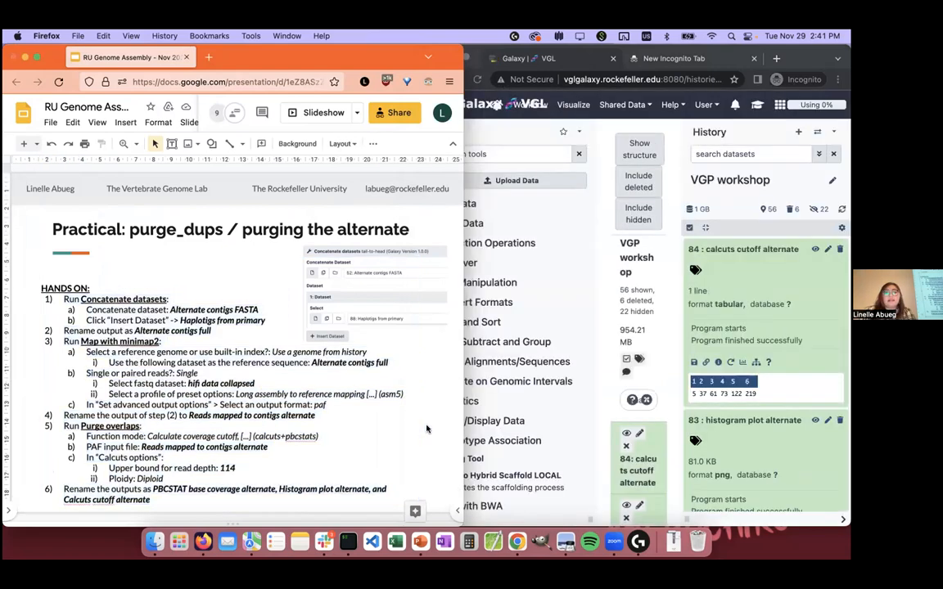
{"action": "key", "text": "Down"}
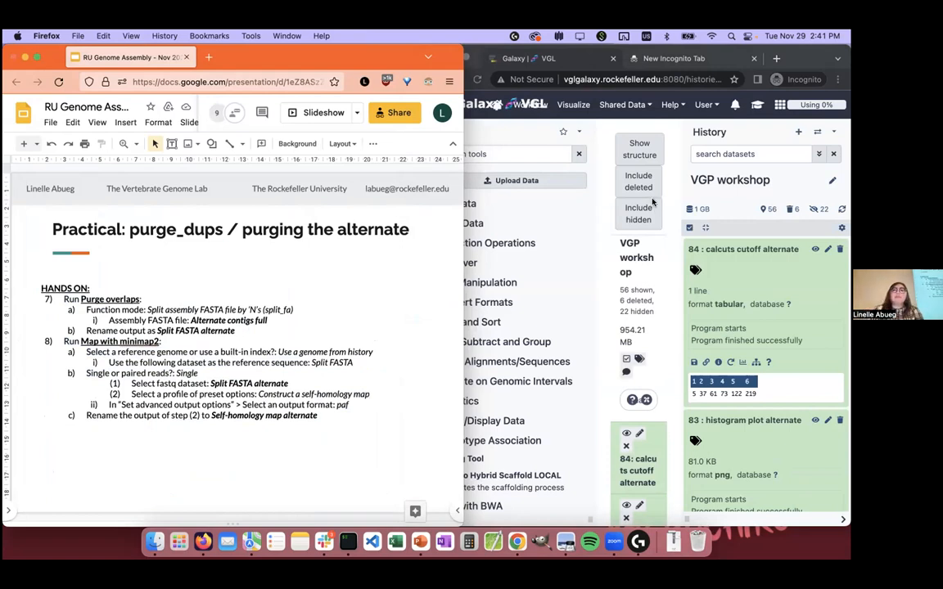
Step: Return to Galaxy, widen the work area, and find and open the Purge overlaps tool
{"action": "left_click", "coordinate": [521, 186]}
{"action": "left_click_drag", "start_coordinate": [591, 519], "coordinate": [361, 515]}
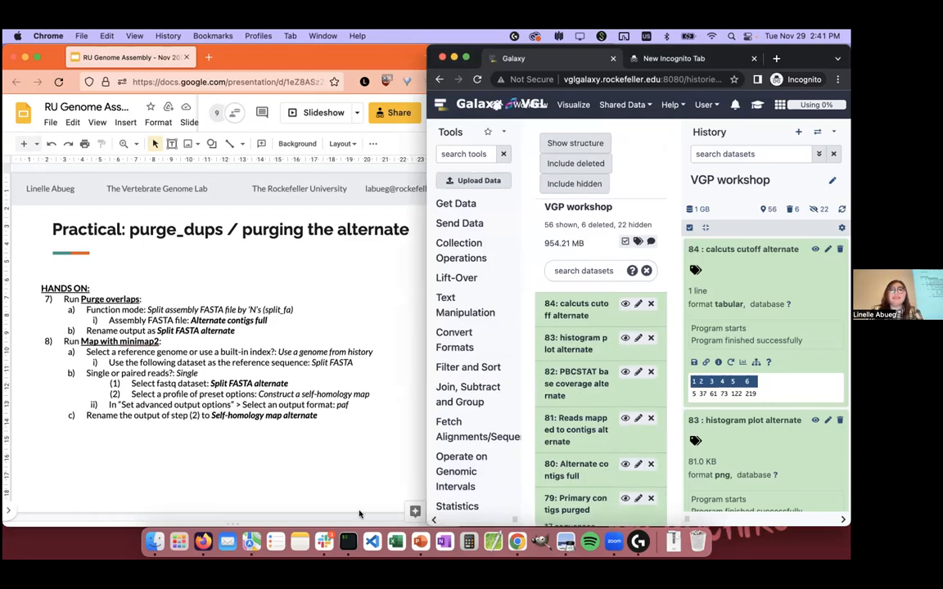
{"action": "left_click", "coordinate": [464, 154]}
{"action": "type", "text": "puger"}
{"action": "type", "text": " overlaps"}
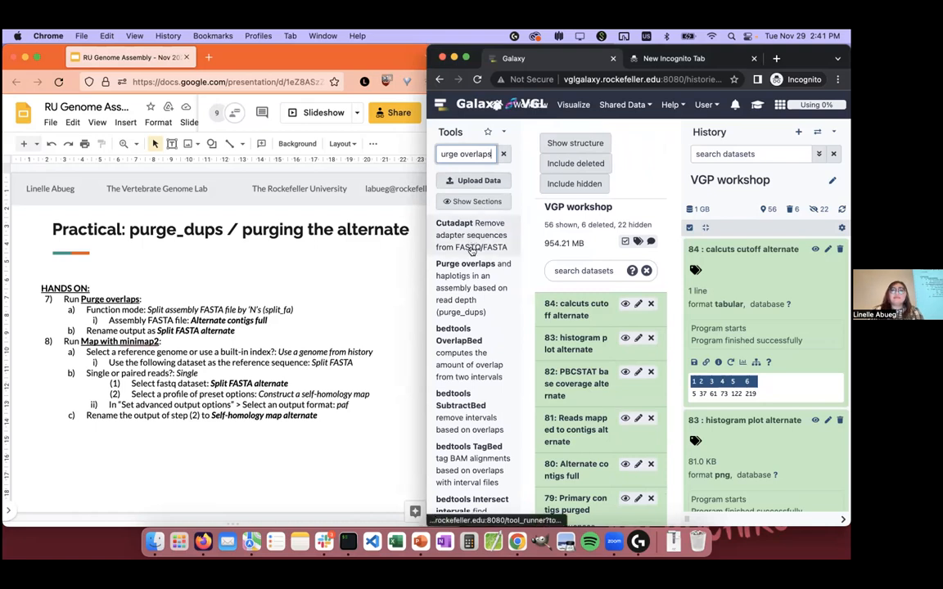
{"action": "left_click", "coordinate": [465, 263]}
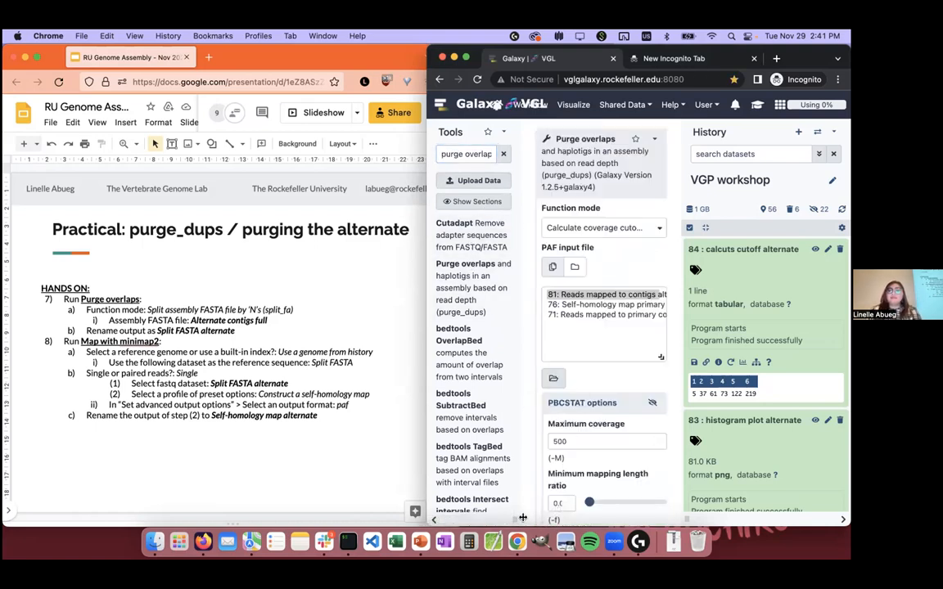
Step: Run Purge overlaps in the mode Split assembly FASTA files by 'N's (split_fa) on 80: Alternate contigs full
{"action": "left_click_drag", "start_coordinate": [687, 519], "coordinate": [759, 517]}
{"action": "left_click", "coordinate": [665, 210]}
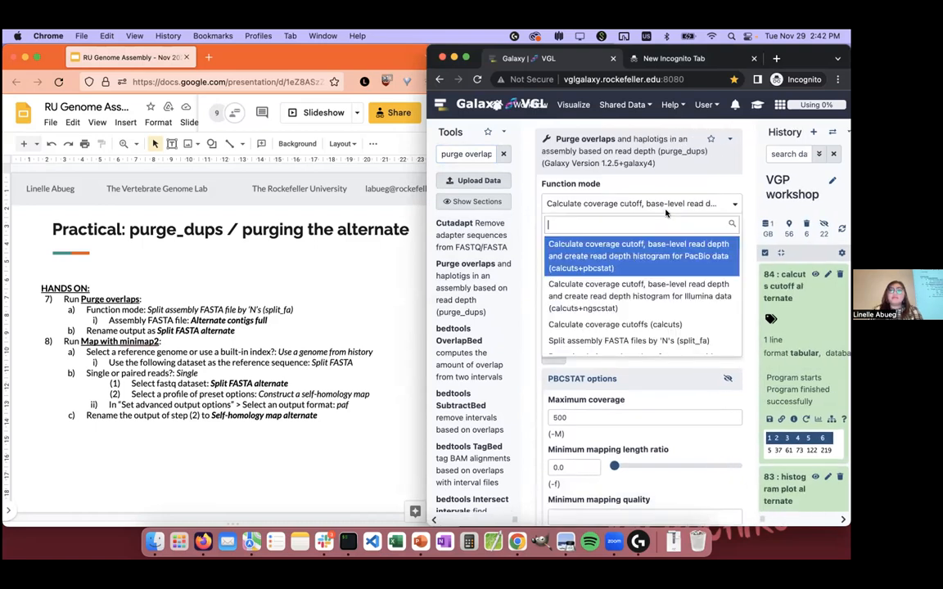
{"action": "scroll", "coordinate": [663, 312], "scroll_direction": "down", "scroll_amount": 2}
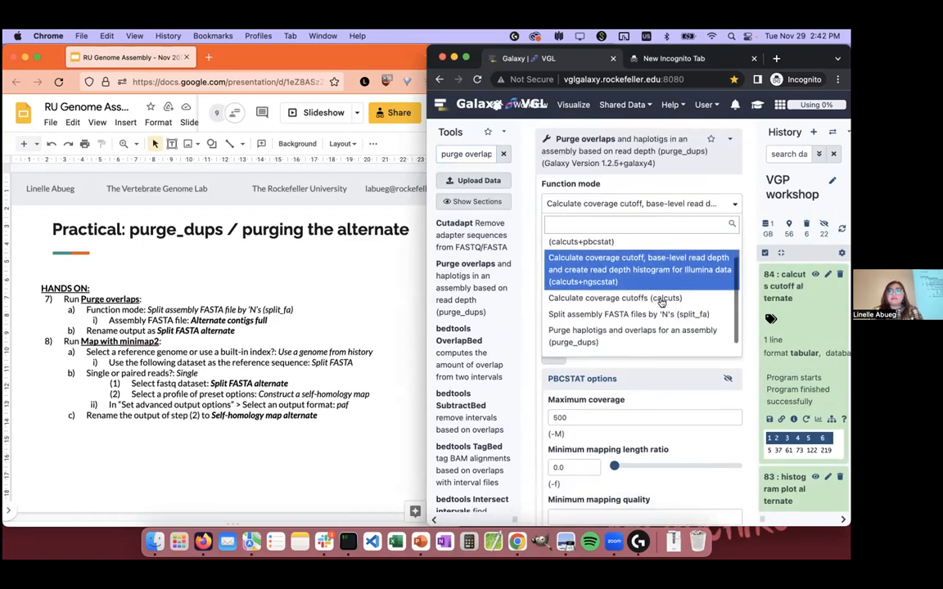
{"action": "left_click", "coordinate": [715, 316]}
{"action": "left_click", "coordinate": [655, 273]}
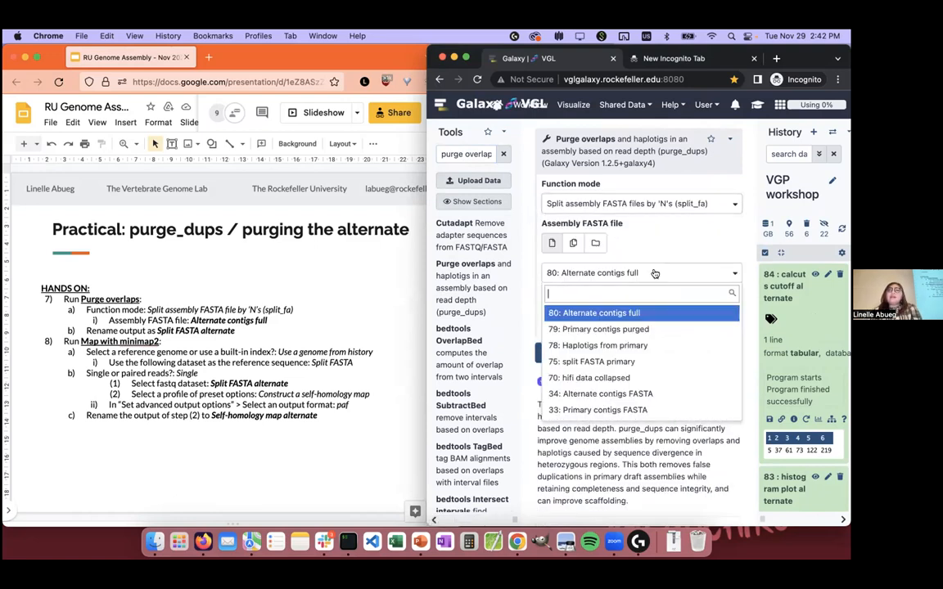
{"action": "type", "text": "r"}
{"action": "left_click", "coordinate": [633, 276]}
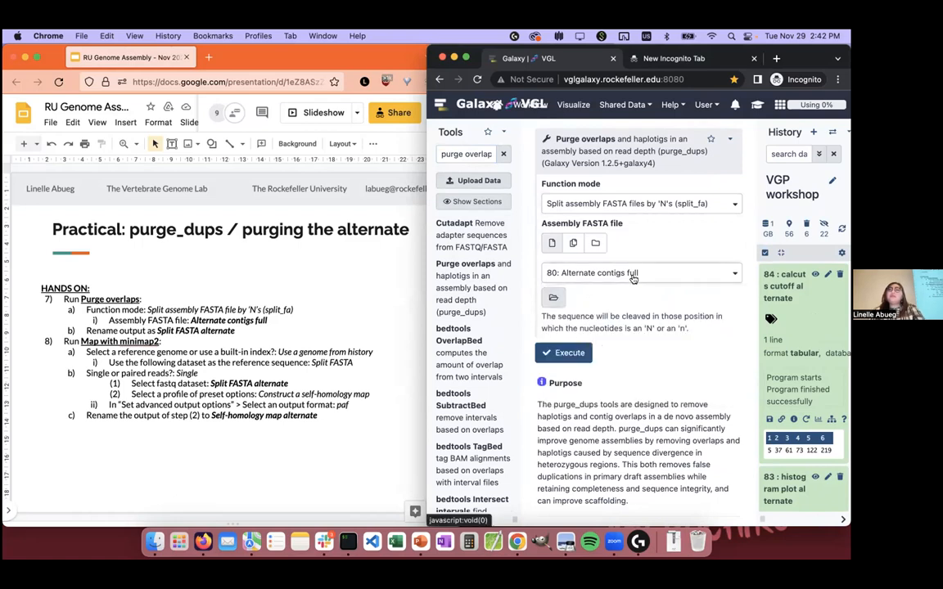
{"action": "left_click", "coordinate": [570, 353]}
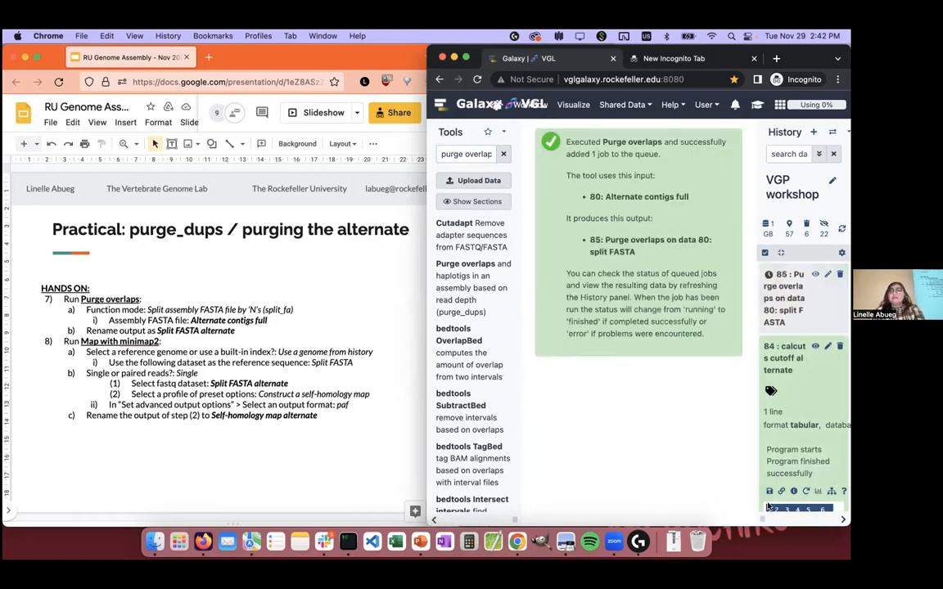
Step: Rename the new Purge overlaps split FASTA output as "split FASTA alternate" and save its attributes
{"action": "left_click_drag", "start_coordinate": [761, 509], "coordinate": [730, 514]}
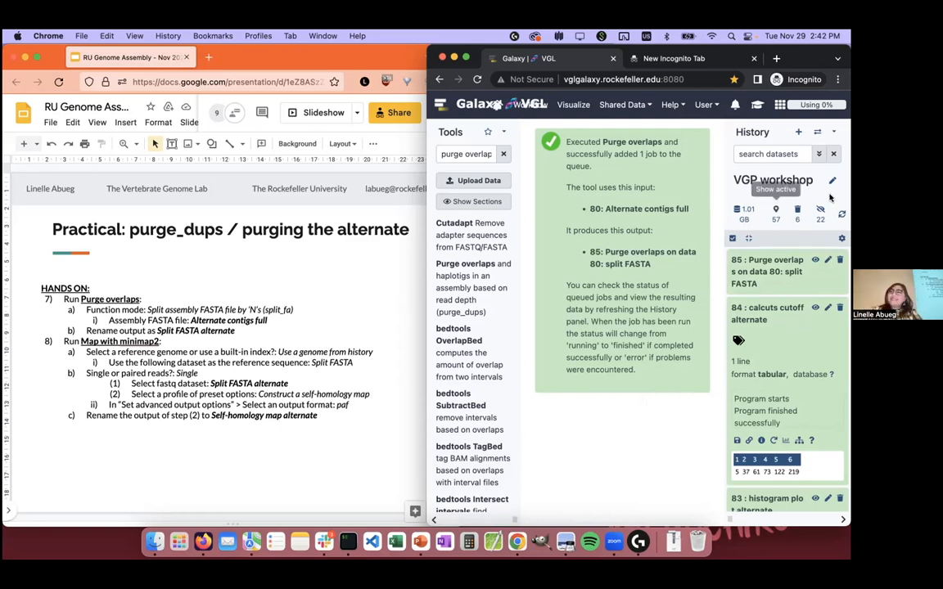
{"action": "left_click", "coordinate": [828, 260]}
{"action": "triple_click", "coordinate": [622, 225]}
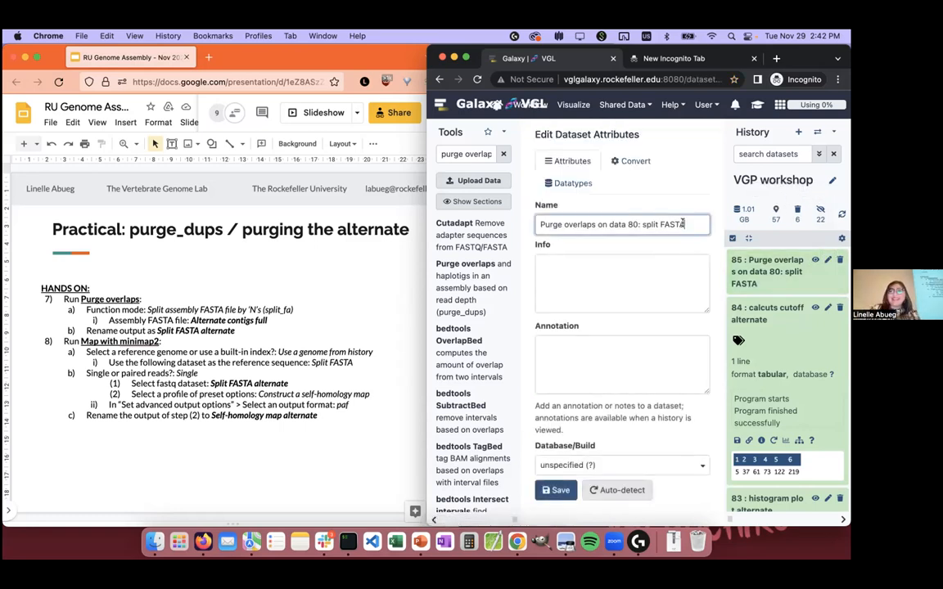
{"action": "type", "text": "split FA"}
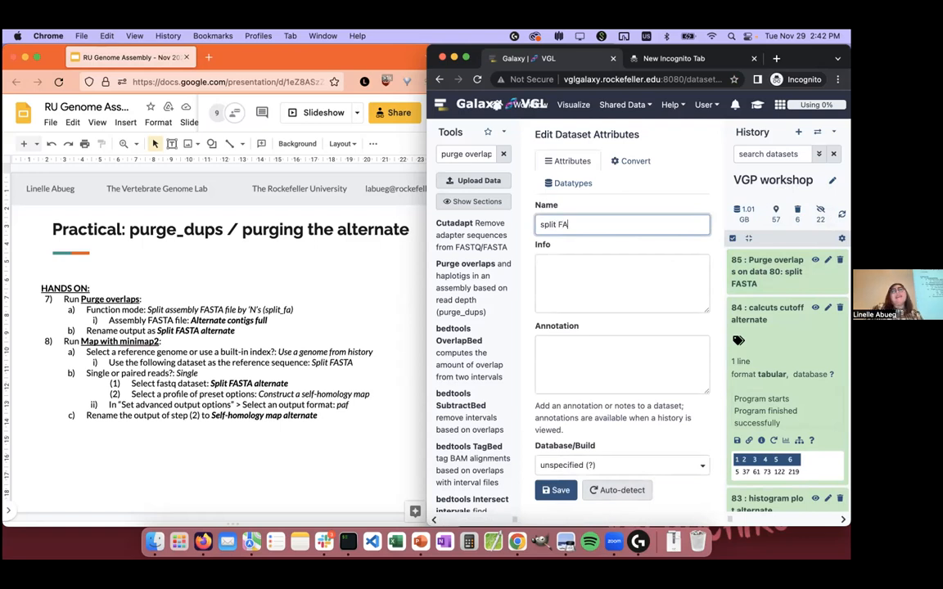
{"action": "type", "text": "STA alternate"}
{"action": "left_click", "coordinate": [558, 491]}
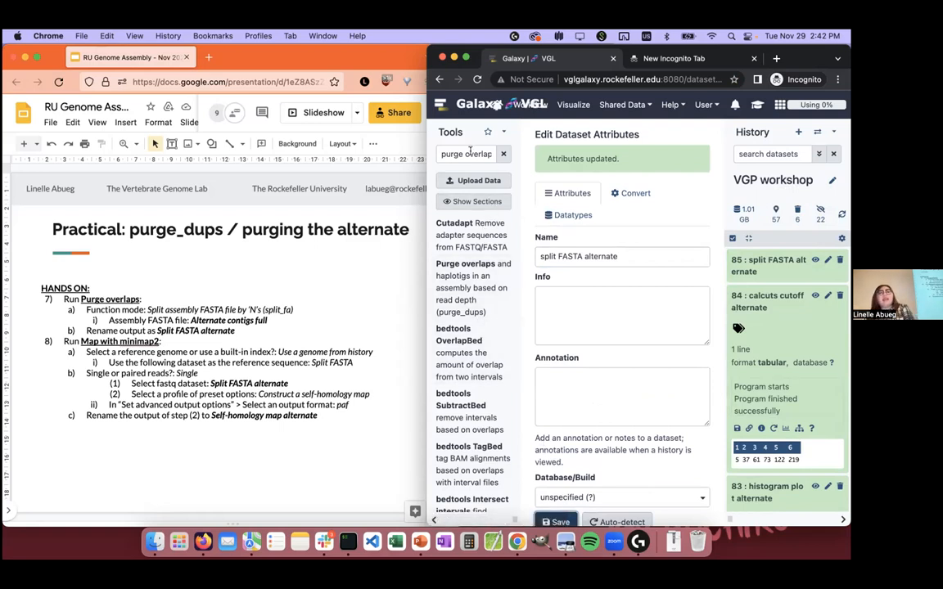
Step: Search the tools for minimap2 and open Map with minimap2
{"action": "left_click", "coordinate": [470, 153]}
{"action": "key", "text": "super+a"}
{"action": "type", "text": "minima"}
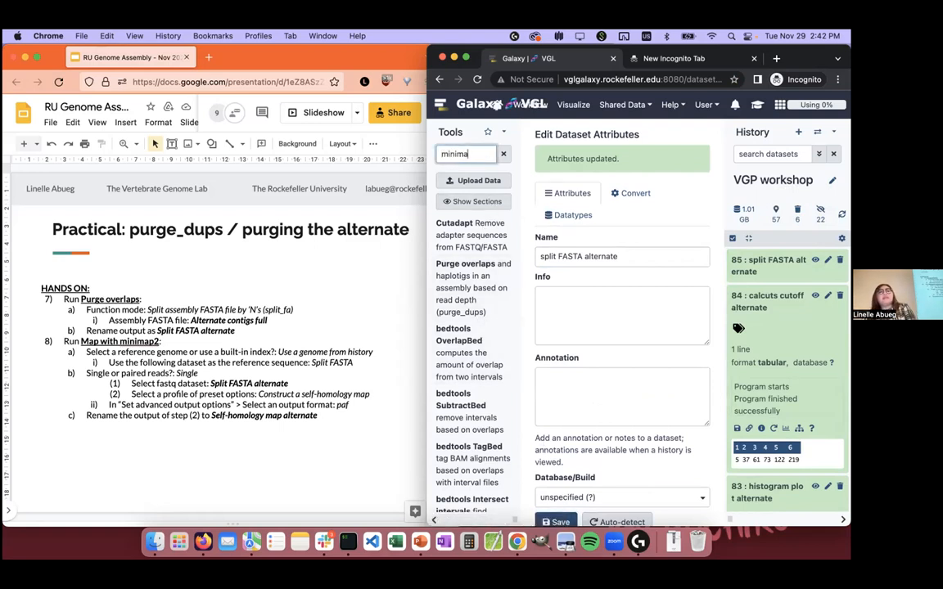
{"action": "type", "text": "p2"}
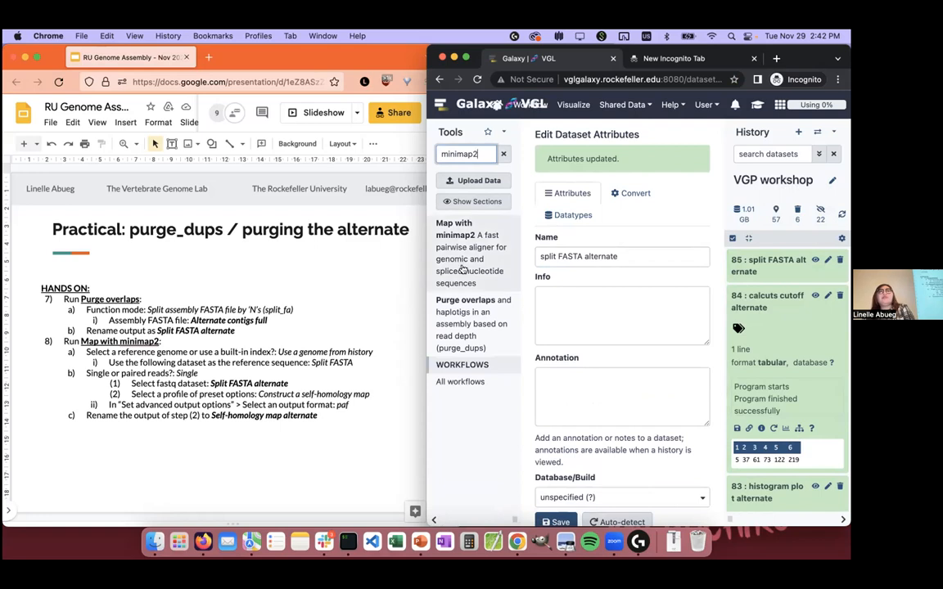
{"action": "left_click", "coordinate": [462, 270]}
Step: Set the Map with minimap2 reference source to Use a genome from history and build index
{"action": "left_click", "coordinate": [610, 231]}
{"action": "left_click", "coordinate": [608, 282]}
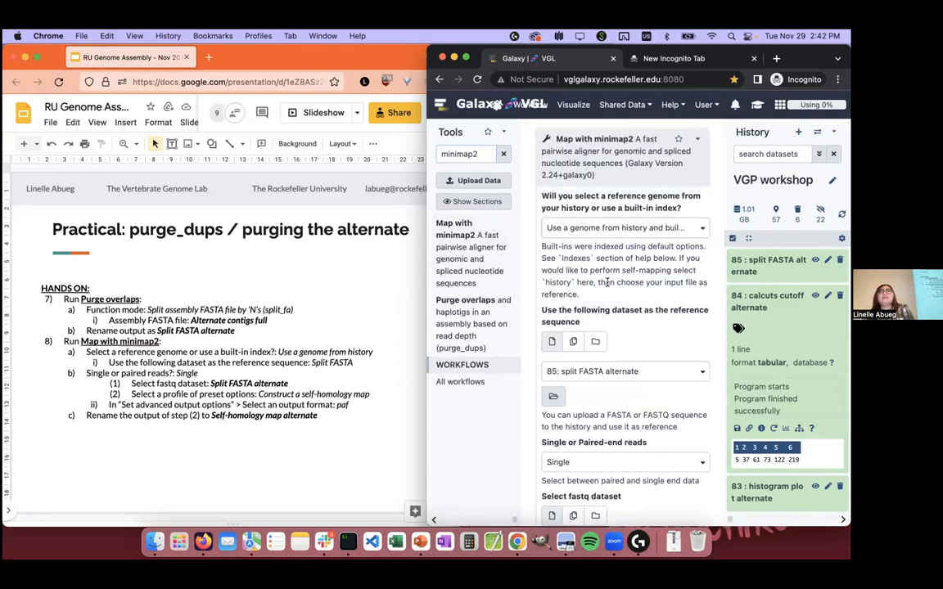
{"action": "scroll", "coordinate": [607, 281], "scroll_direction": "down", "scroll_amount": 2}
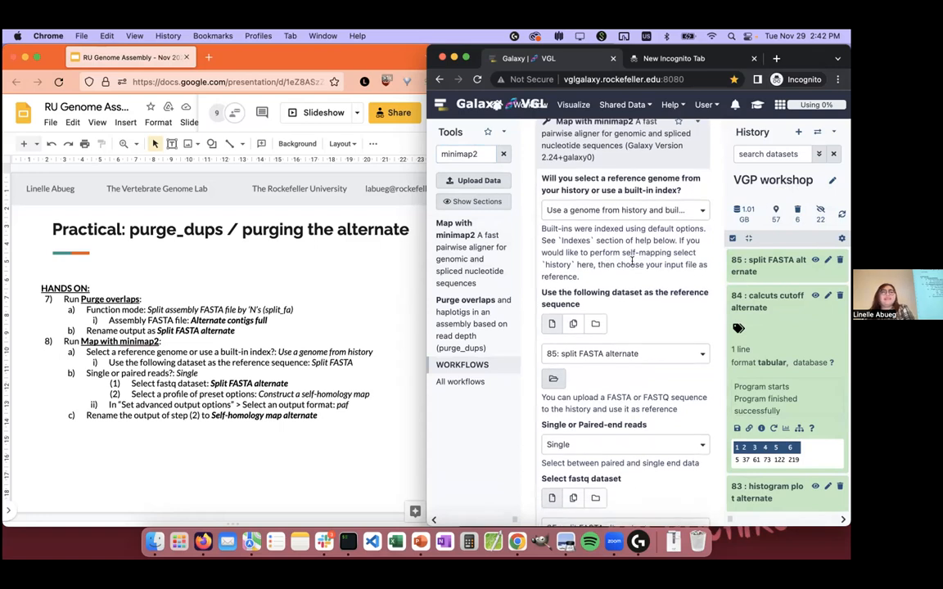
{"action": "scroll", "coordinate": [632, 264], "scroll_direction": "up", "scroll_amount": 2}
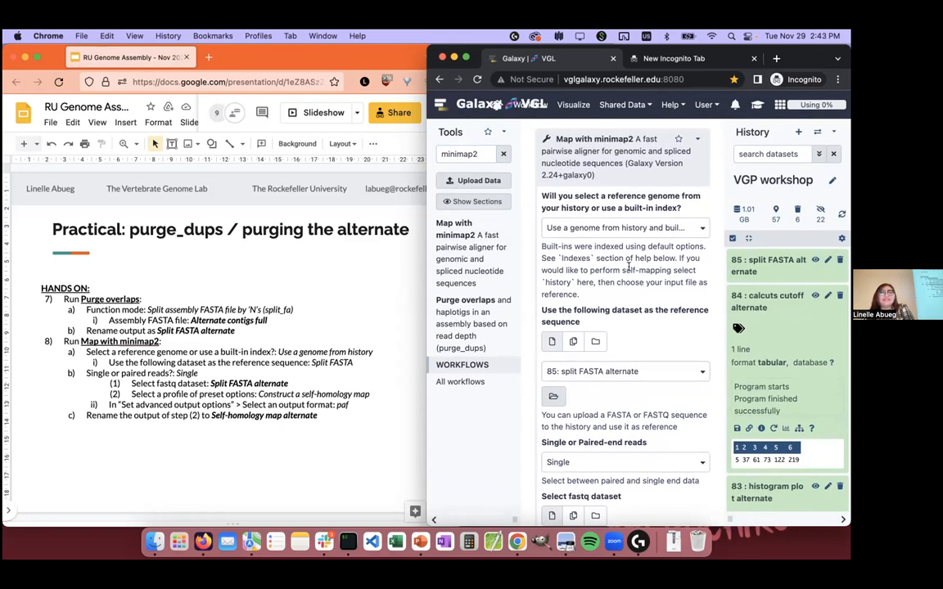
{"action": "left_click", "coordinate": [620, 236]}
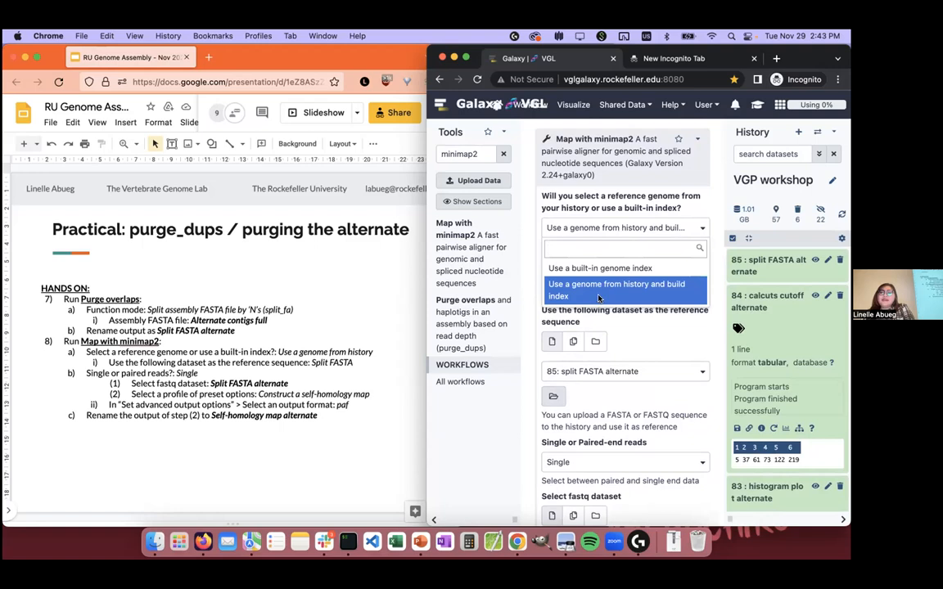
{"action": "left_click", "coordinate": [598, 292]}
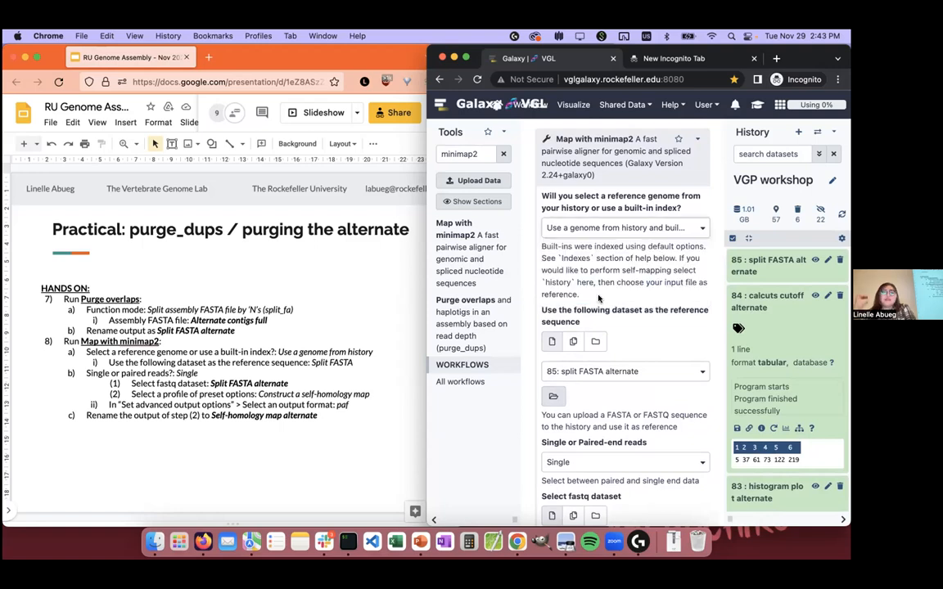
Step: Keep the reference source as a genome from history with 85: split FASTA alternate, and choose Single reads
{"action": "left_click", "coordinate": [622, 229]}
{"action": "left_click", "coordinate": [609, 288]}
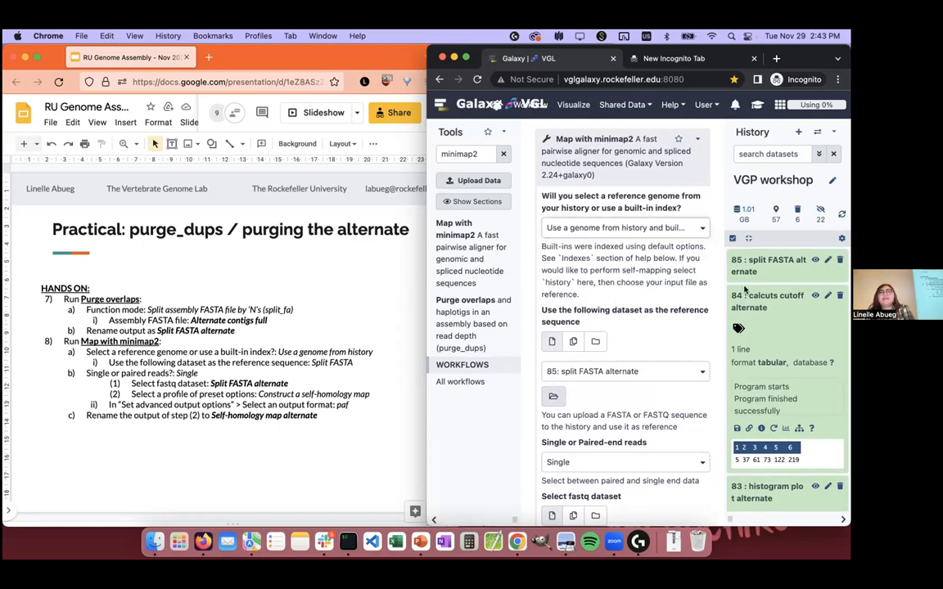
{"action": "scroll", "coordinate": [612, 380], "scroll_direction": "down", "scroll_amount": 5}
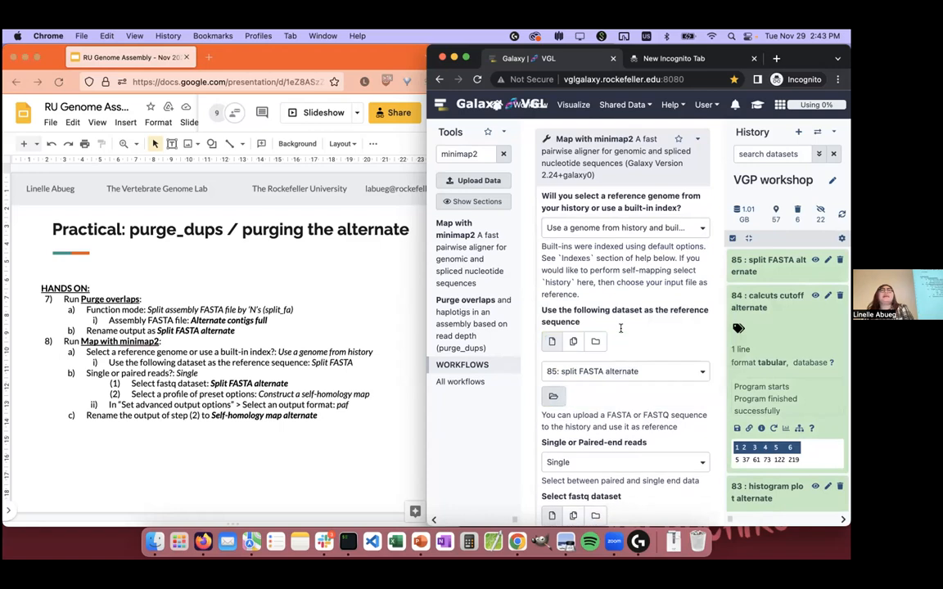
{"action": "scroll", "coordinate": [621, 328], "scroll_direction": "down", "scroll_amount": 3}
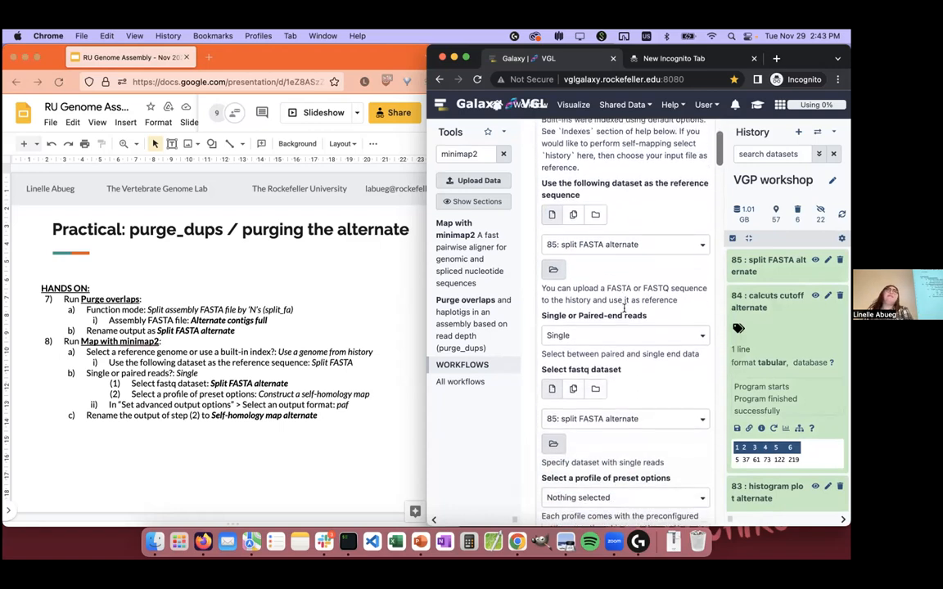
{"action": "left_click", "coordinate": [624, 312]}
{"action": "left_click", "coordinate": [622, 353]}
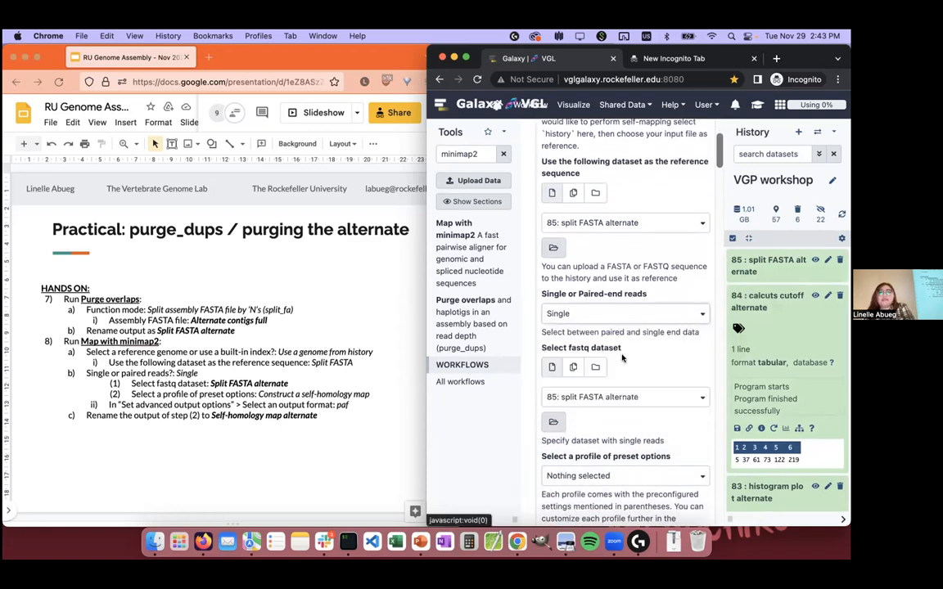
Step: Set the profile of preset options to Construct a self-homology map, using the same genome as query and reference
{"action": "scroll", "coordinate": [622, 357], "scroll_direction": "down", "scroll_amount": 3}
{"action": "left_click", "coordinate": [621, 358]}
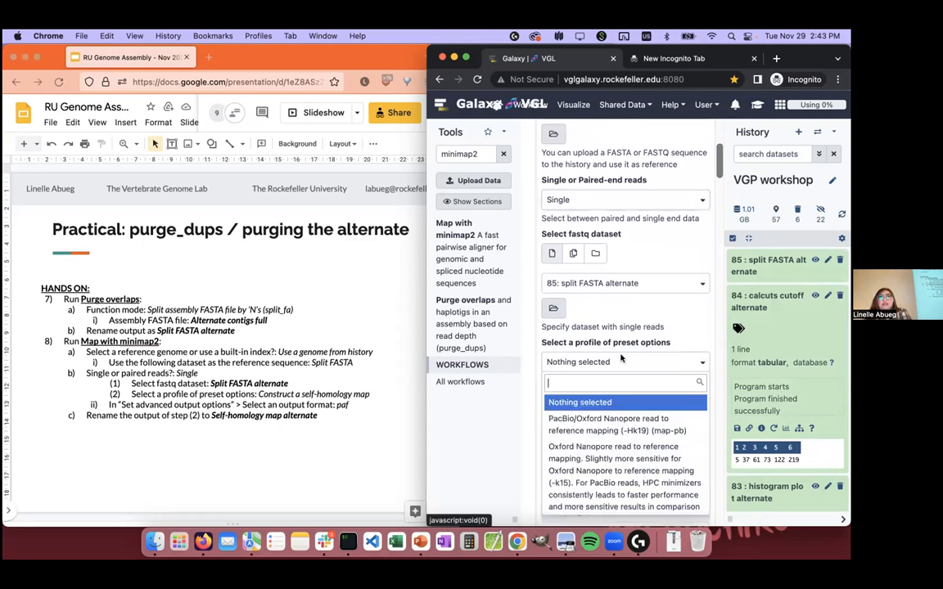
{"action": "type", "text": "sel"}
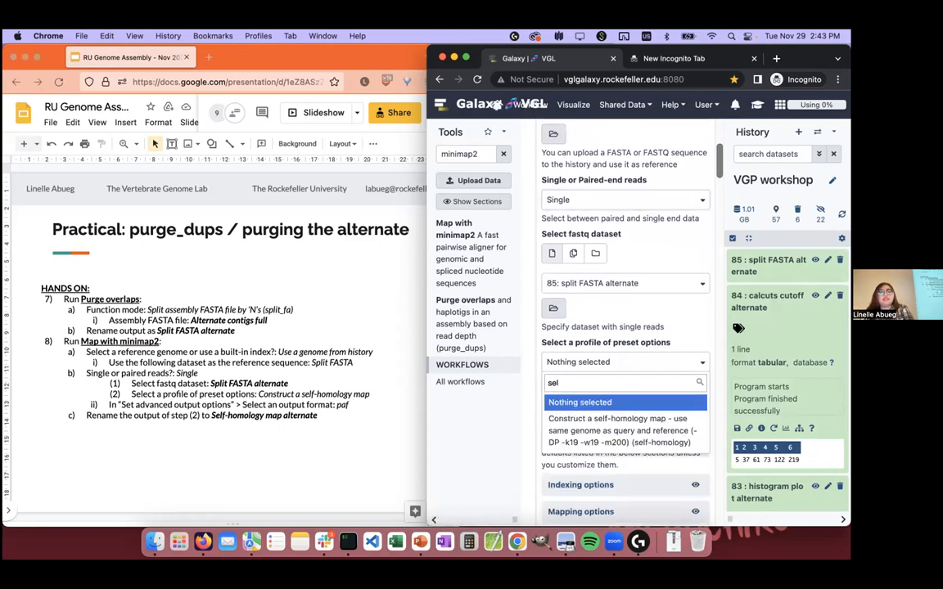
{"action": "type", "text": "f"}
{"action": "left_click", "coordinate": [630, 405]}
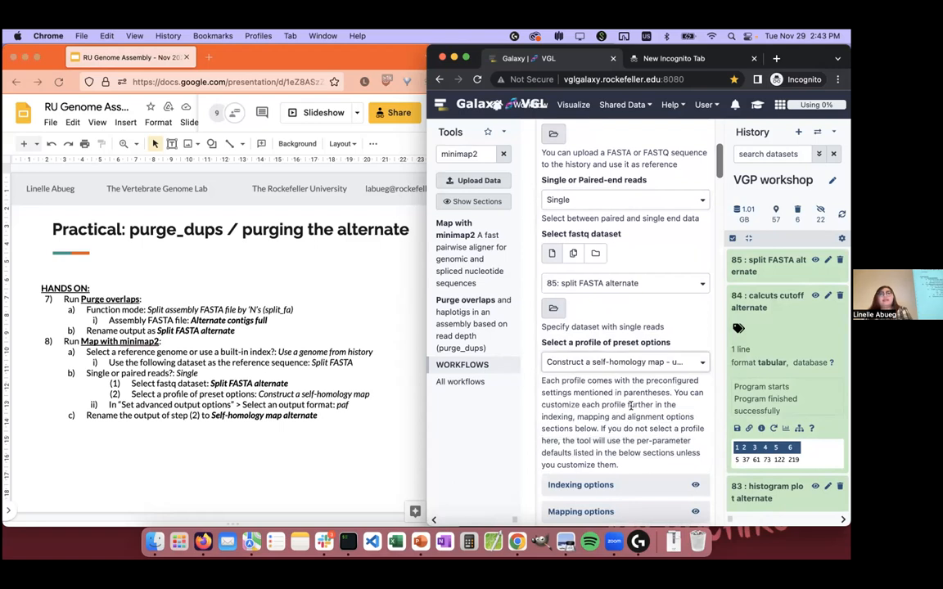
Step: Set the output format to PAF in the advanced output options and execute Map with minimap2
{"action": "scroll", "coordinate": [630, 406], "scroll_direction": "down", "scroll_amount": 5}
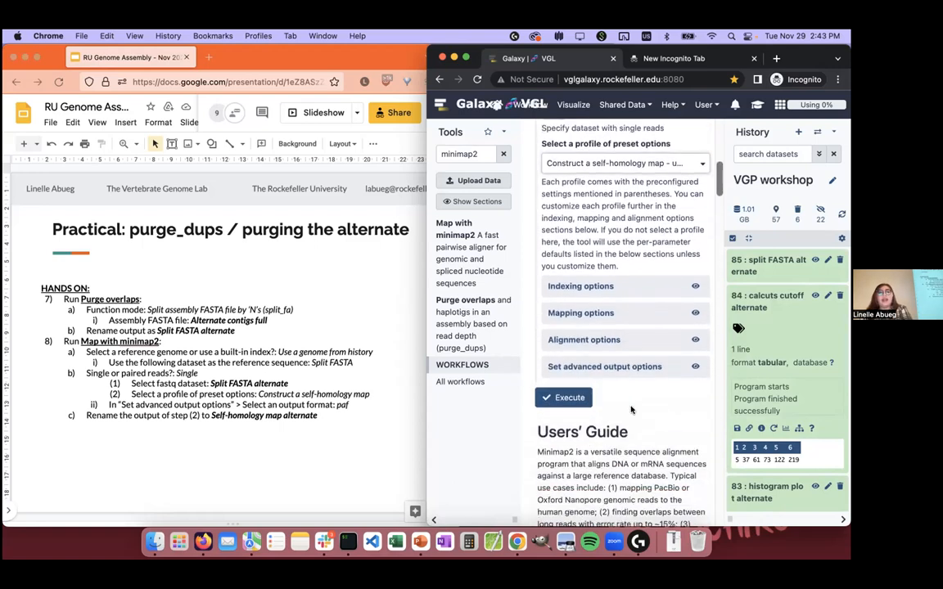
{"action": "left_click", "coordinate": [603, 366]}
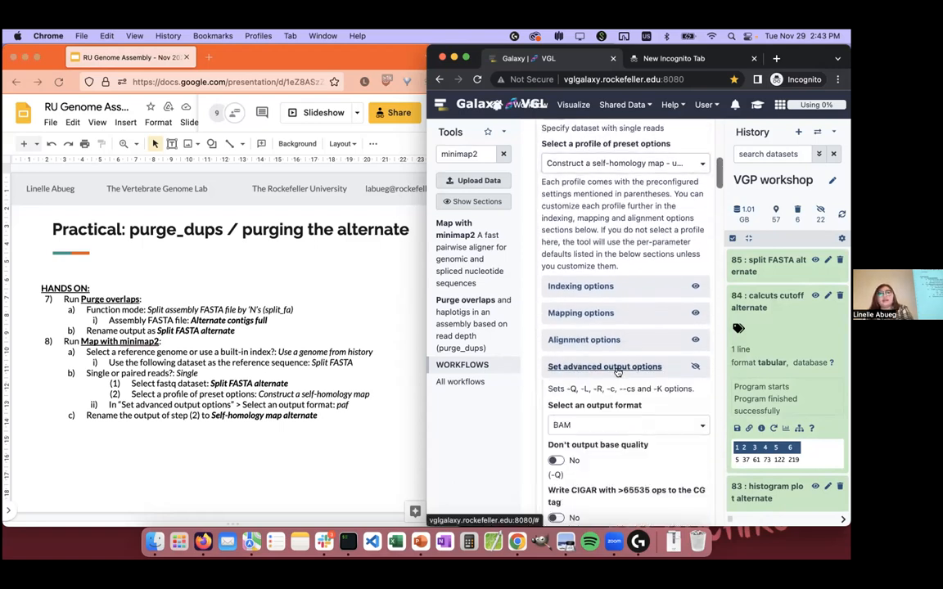
{"action": "left_click", "coordinate": [598, 428]}
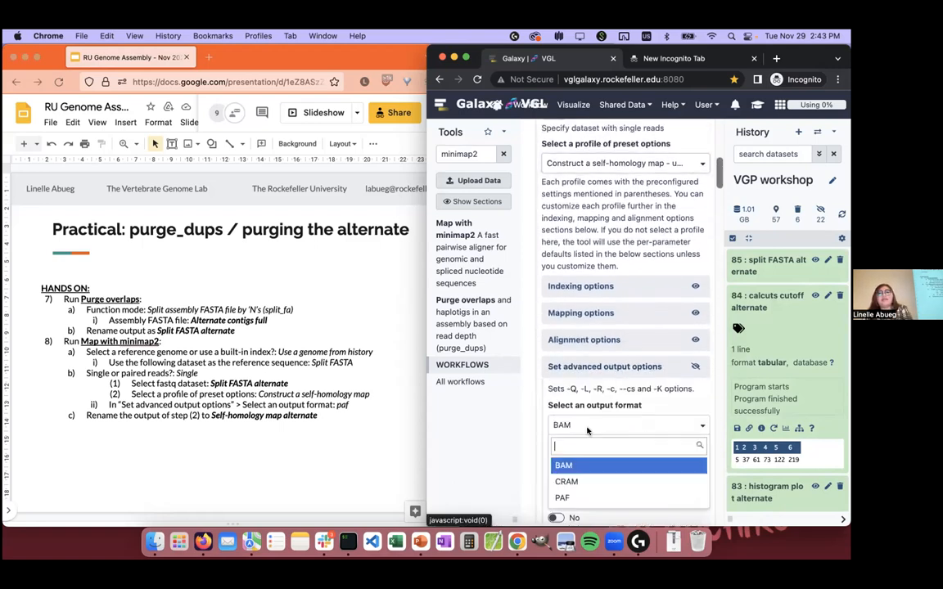
{"action": "left_click", "coordinate": [567, 499]}
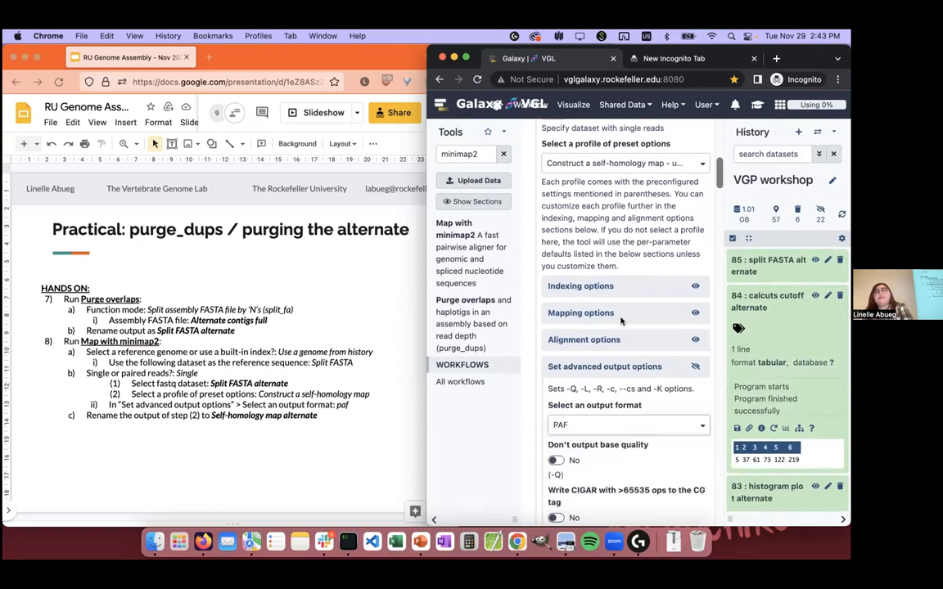
{"action": "scroll", "coordinate": [621, 322], "scroll_direction": "down", "scroll_amount": 10}
{"action": "left_click", "coordinate": [573, 346]}
Step: Switch to the Google Slides instructions and look through the slides around purge_dups steps 7 and 8
{"action": "left_click", "coordinate": [326, 449]}
{"action": "key", "text": "Down"}
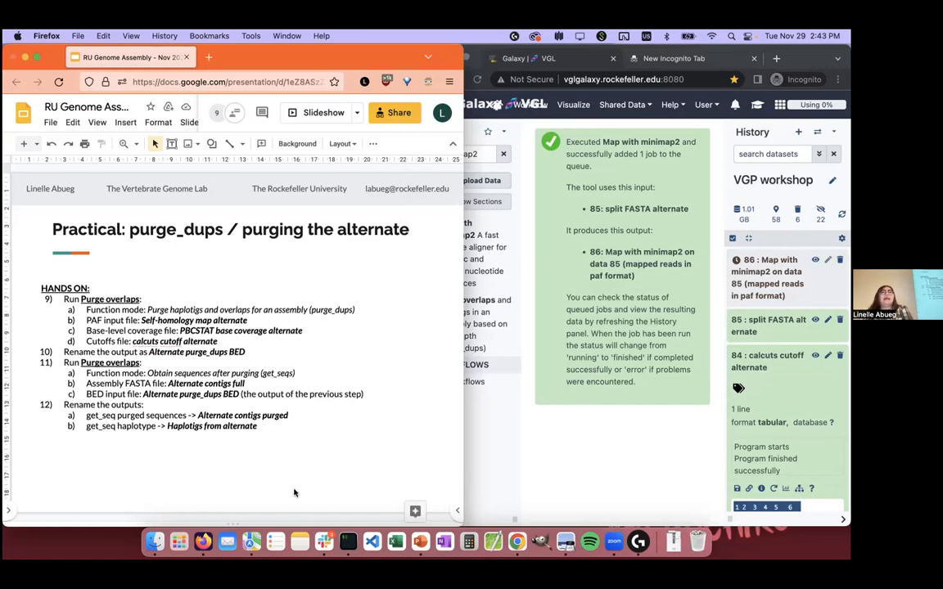
{"action": "key", "text": "Up"}
{"action": "key", "text": "Up"}
{"action": "key", "text": "Down"}
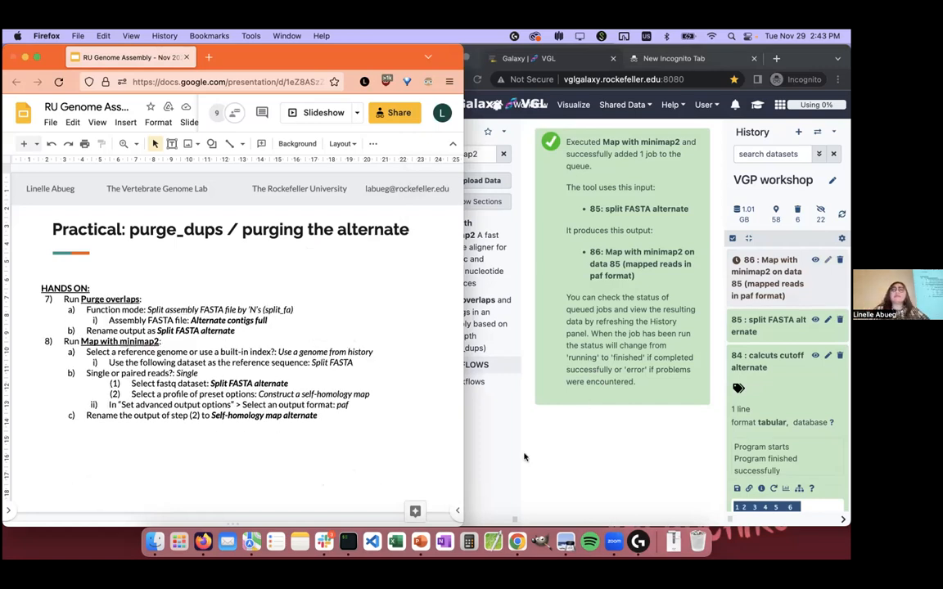
Step: Switch to Galaxy, rename the minimap2 output dataset 86 as "Self-homology map alternate" and save its attributes
{"action": "left_click", "coordinate": [604, 447]}
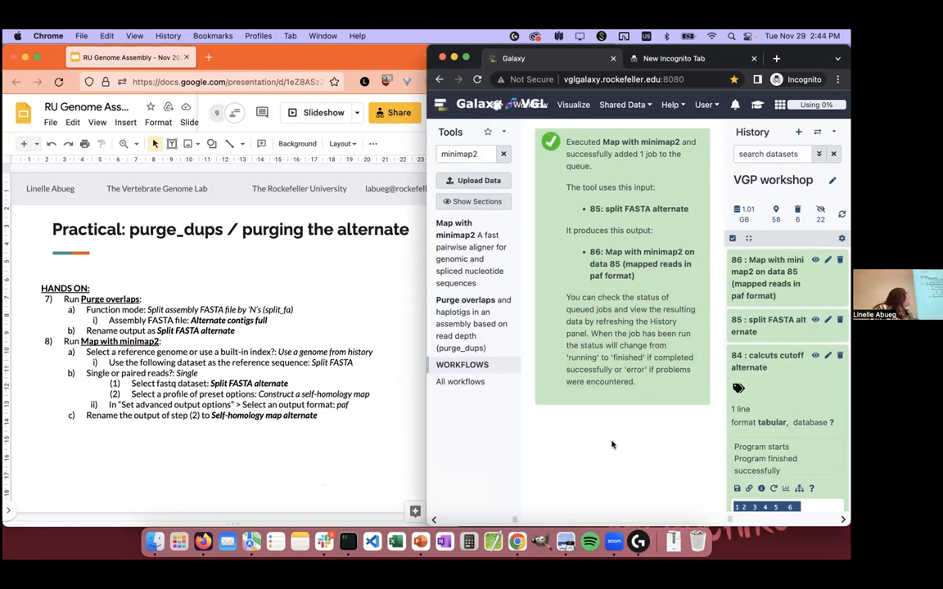
{"action": "left_click", "coordinate": [768, 272]}
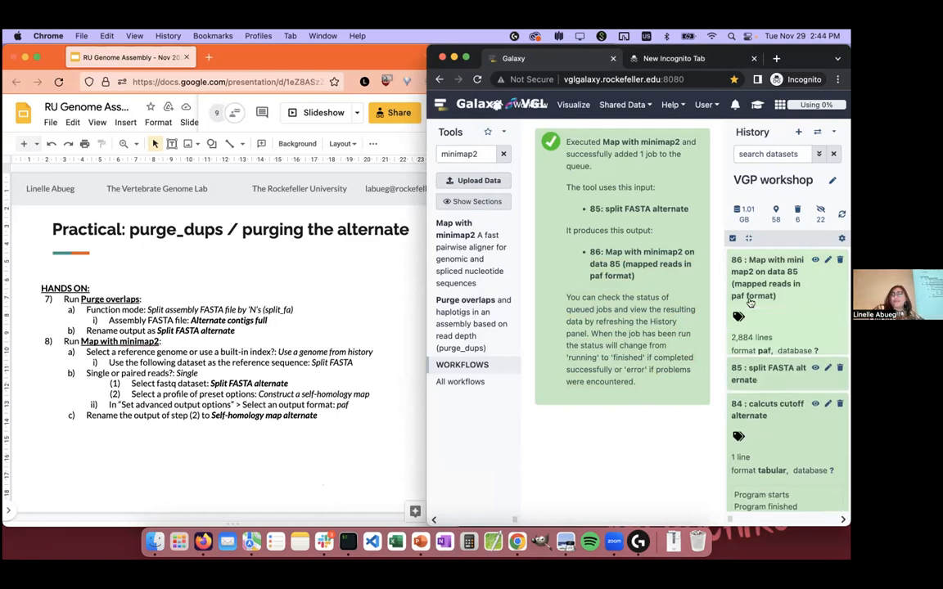
{"action": "left_click", "coordinate": [827, 259]}
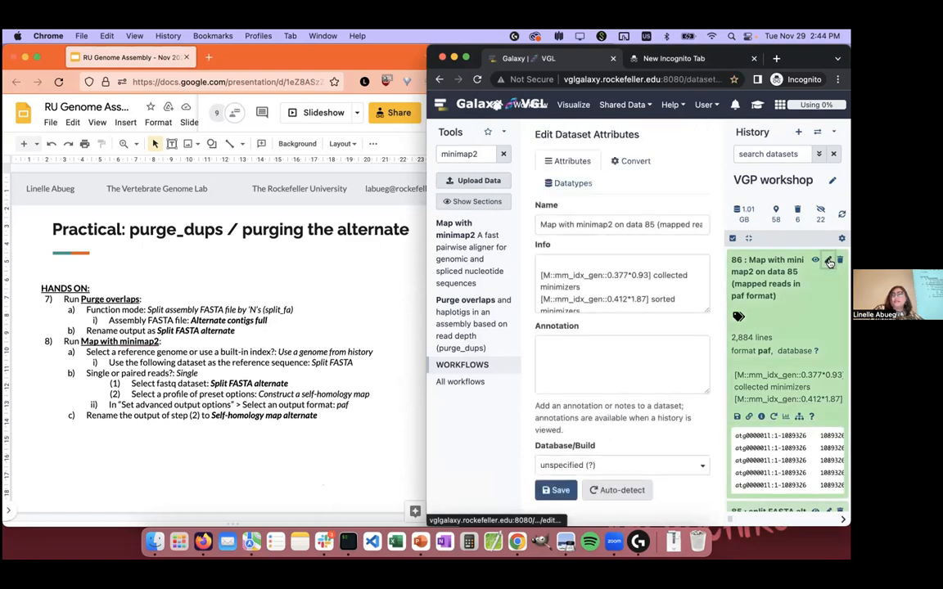
{"action": "left_click", "coordinate": [620, 224]}
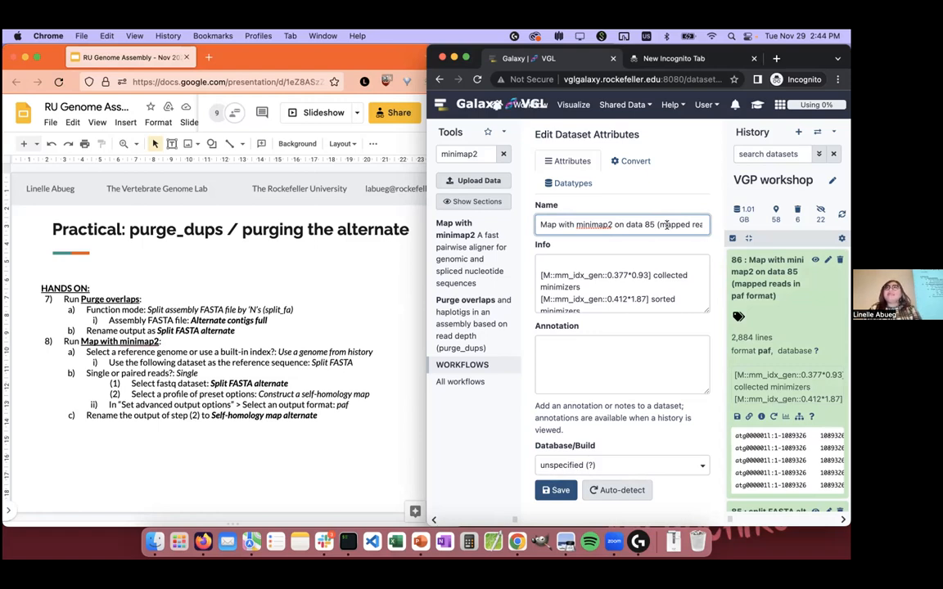
{"action": "triple_click", "coordinate": [666, 225]}
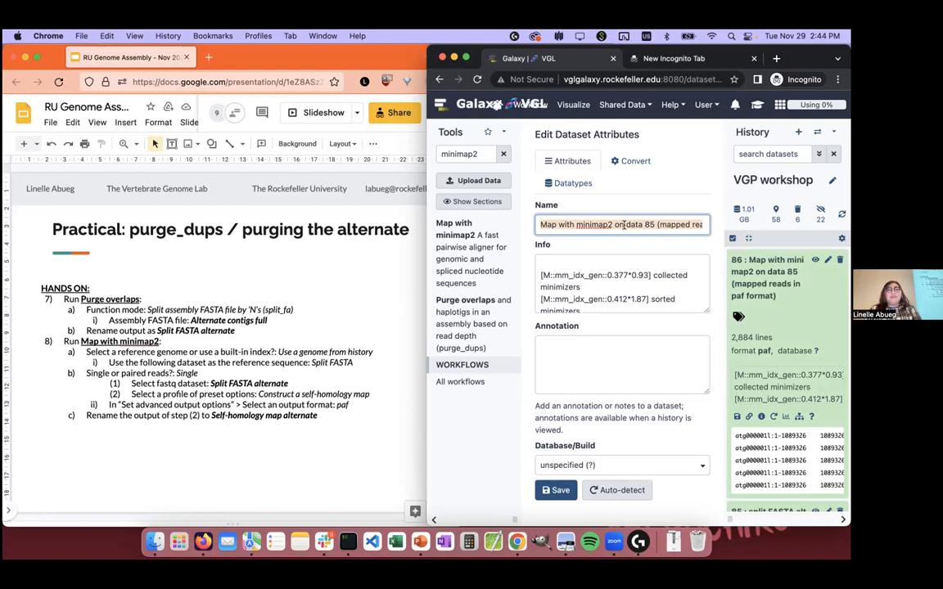
{"action": "type", "text": "Self-homol"}
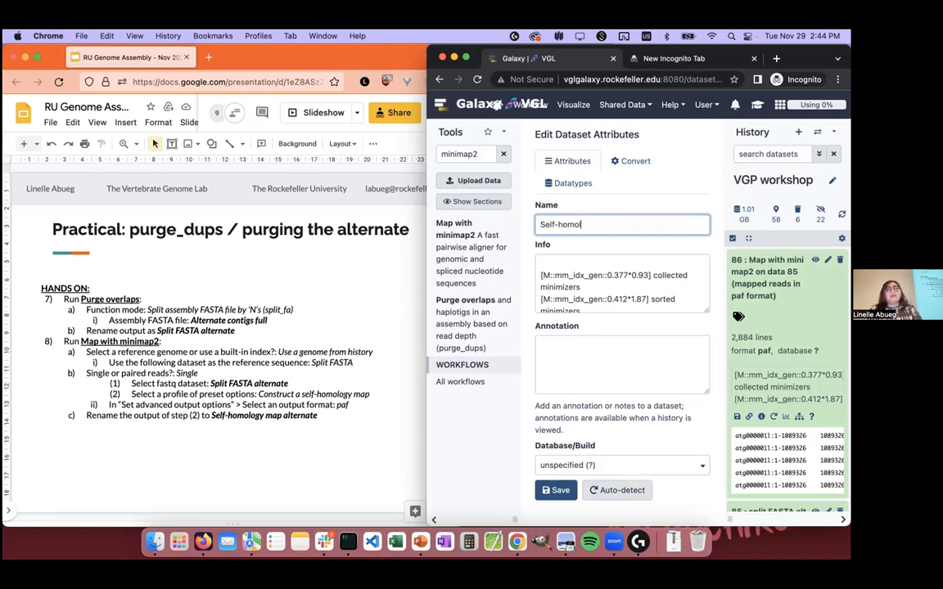
{"action": "type", "text": "og"}
{"action": "key", "text": "BackSpace"}
{"action": "type", "text": "ogy map alternate"}
{"action": "key", "text": "Return"}
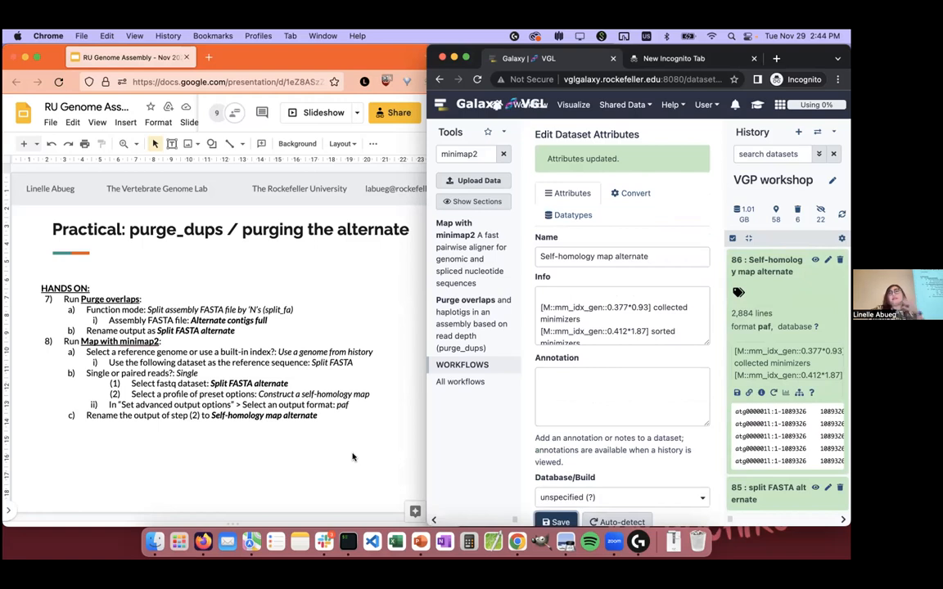
Step: Advance the instruction slides to step 9, and open Purge overlaps in Galaxy with the mode Purge haplotigs and overlaps for an assembly (purge_dups)
{"action": "left_click", "coordinate": [353, 457]}
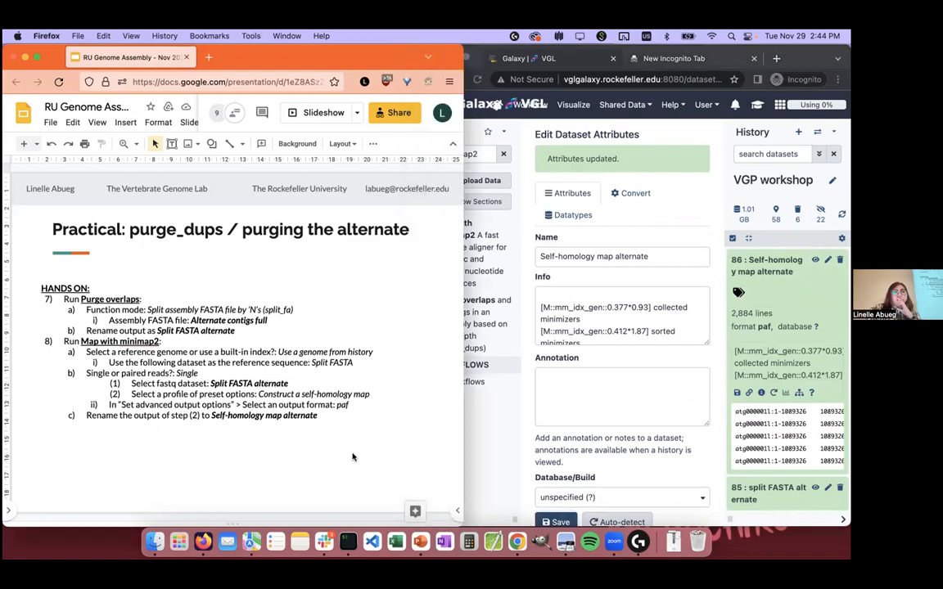
{"action": "scroll", "coordinate": [352, 457], "scroll_direction": "down", "scroll_amount": 2}
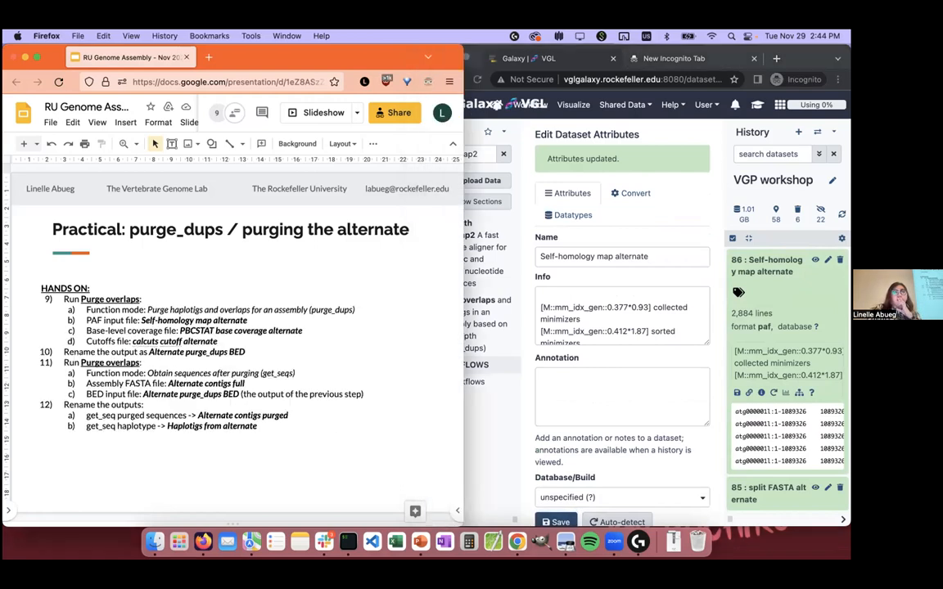
{"action": "left_click", "coordinate": [537, 329]}
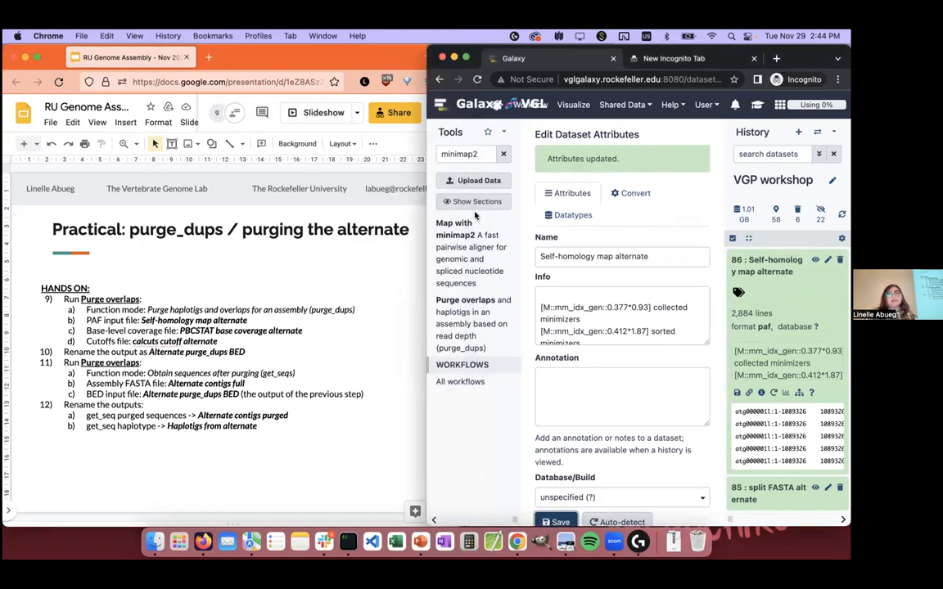
{"action": "left_click", "coordinate": [464, 326]}
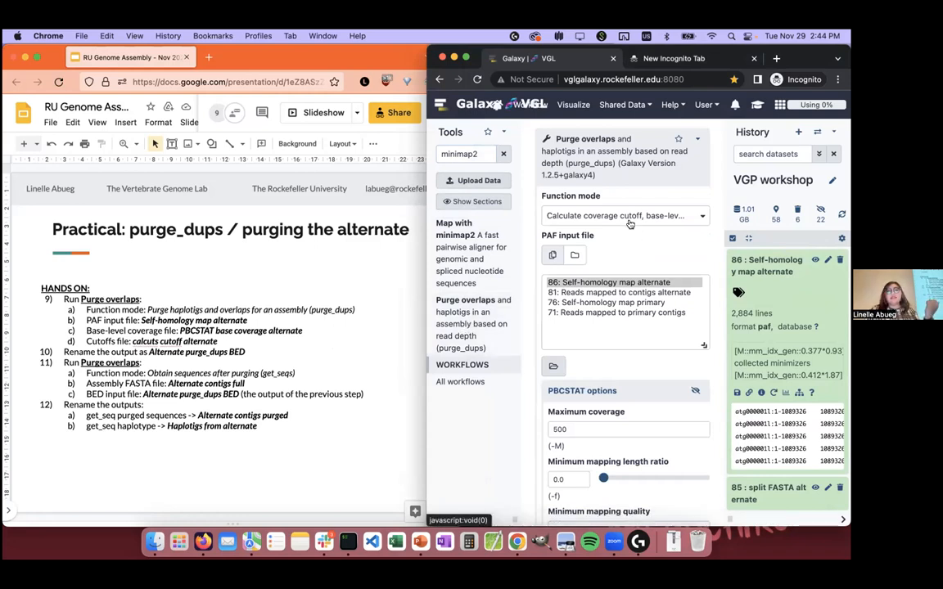
{"action": "left_click", "coordinate": [571, 214]}
{"action": "scroll", "coordinate": [645, 292], "scroll_direction": "down", "scroll_amount": 3}
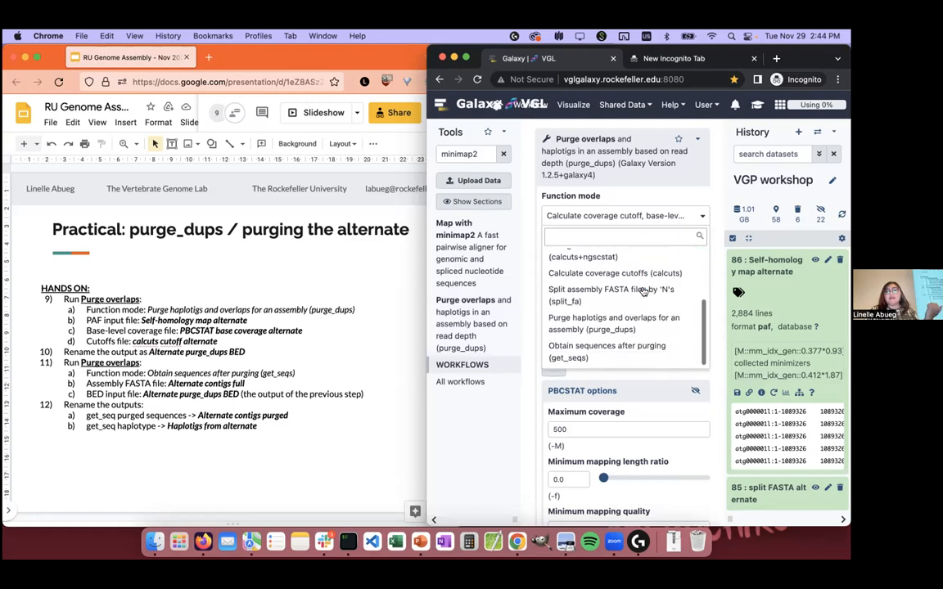
{"action": "left_click", "coordinate": [665, 328]}
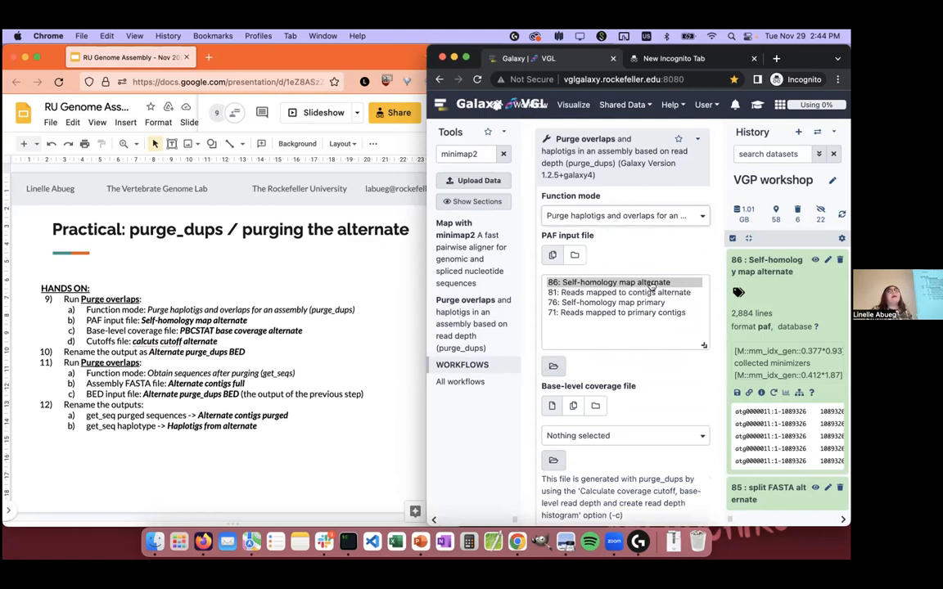
Step: Choose 86: Self-homology map alternate as the PAF input and 82: PBCSTAT base coverage alternate as the base-level coverage file
{"action": "left_click", "coordinate": [653, 284]}
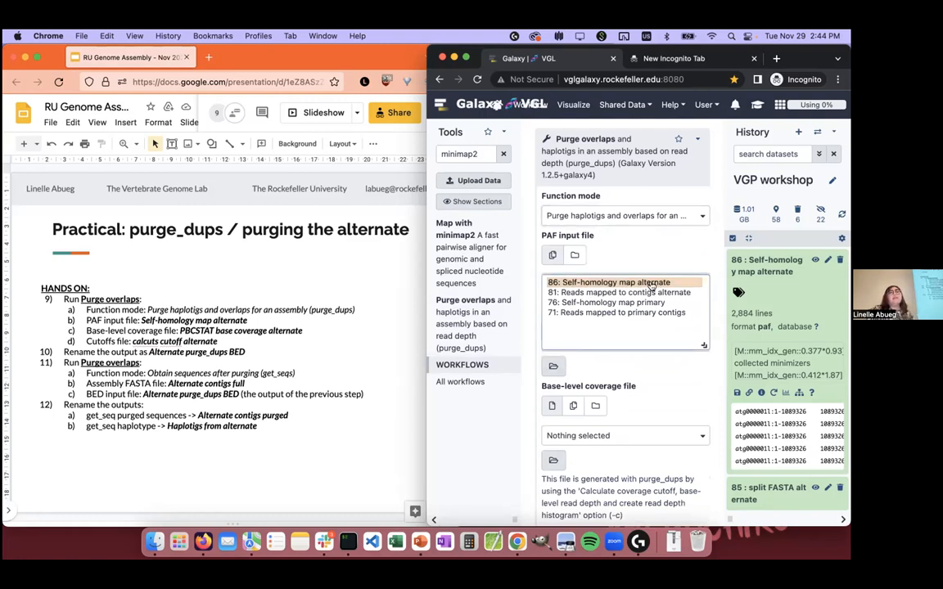
{"action": "scroll", "coordinate": [631, 344], "scroll_direction": "down", "scroll_amount": 2}
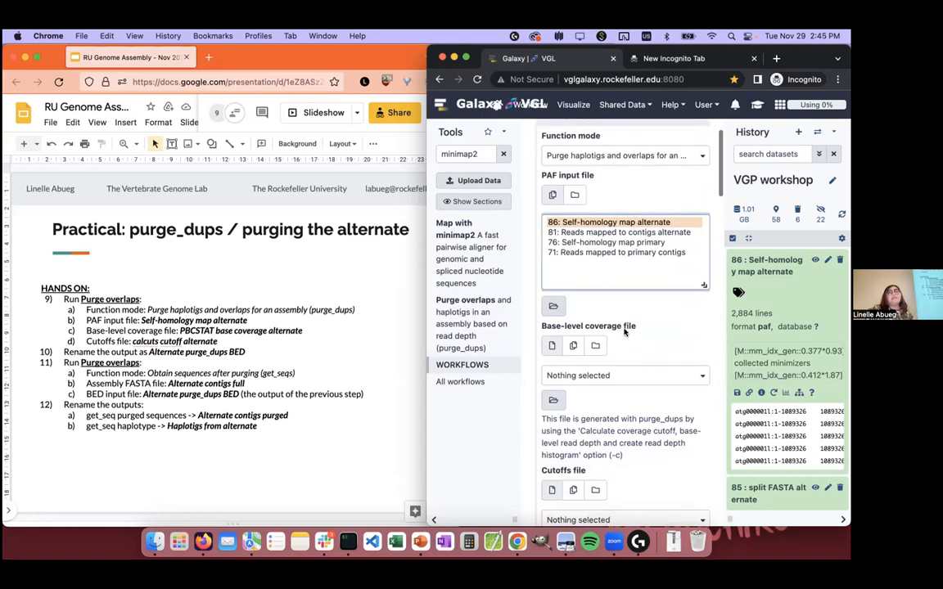
{"action": "left_click", "coordinate": [622, 378]}
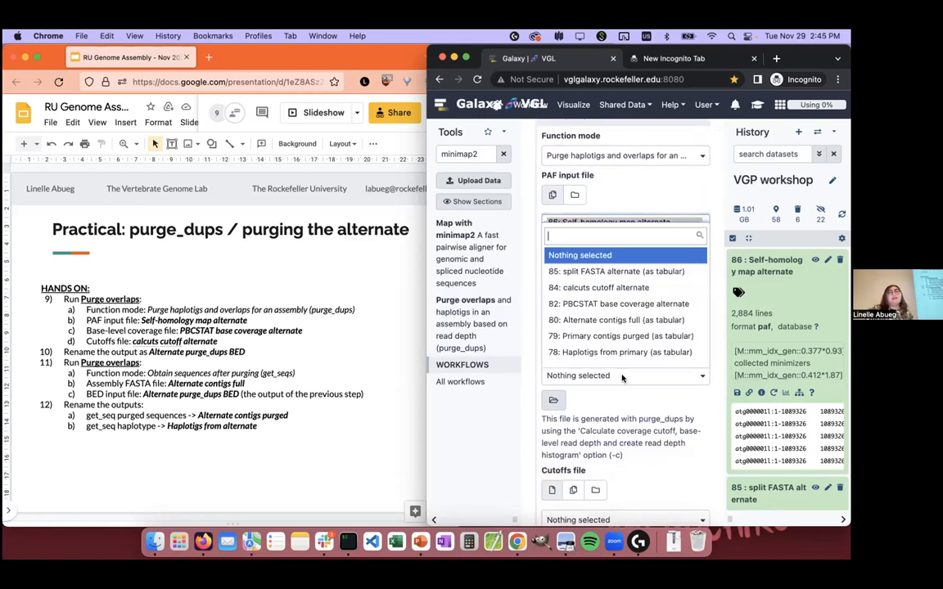
{"action": "left_click", "coordinate": [690, 306]}
Step: Choose 84: calcuts cutoff alternate as the cutoffs file and execute Purge overlaps
{"action": "scroll", "coordinate": [657, 383], "scroll_direction": "down", "scroll_amount": 3}
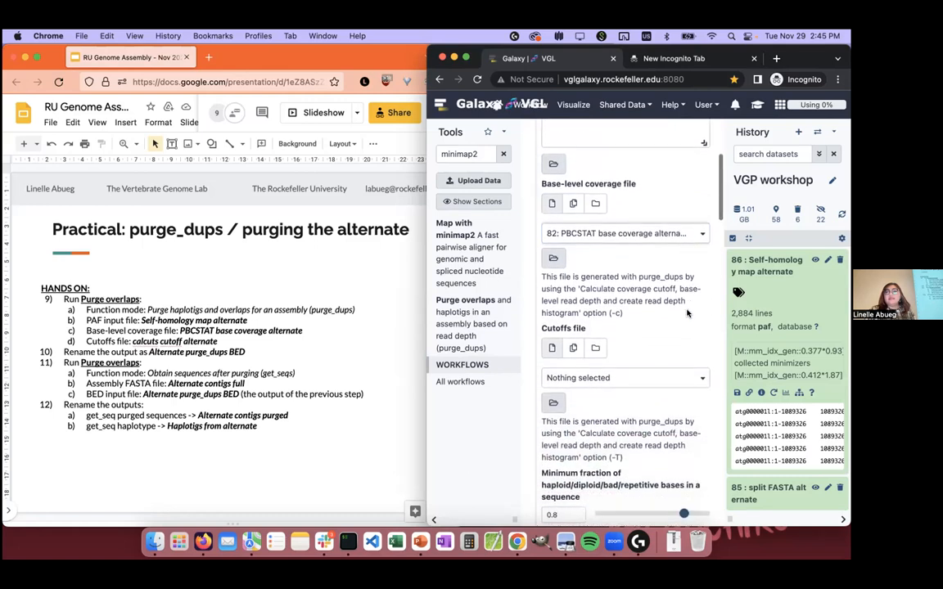
{"action": "left_click", "coordinate": [656, 384]}
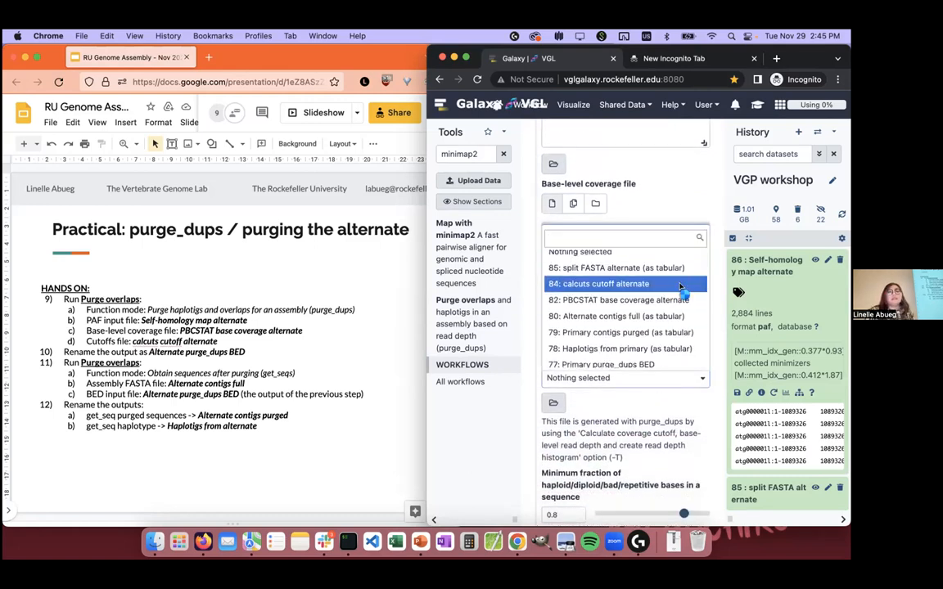
{"action": "left_click", "coordinate": [680, 286]}
{"action": "scroll", "coordinate": [679, 281], "scroll_direction": "down", "scroll_amount": 5}
{"action": "scroll", "coordinate": [681, 283], "scroll_direction": "down", "scroll_amount": 2}
{"action": "scroll", "coordinate": [680, 283], "scroll_direction": "down", "scroll_amount": 20}
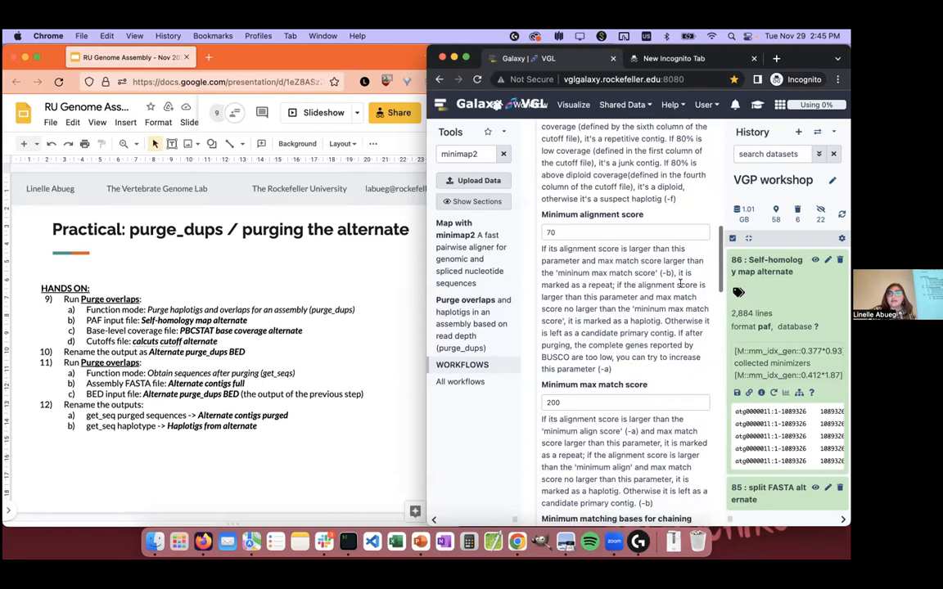
{"action": "left_click", "coordinate": [581, 390]}
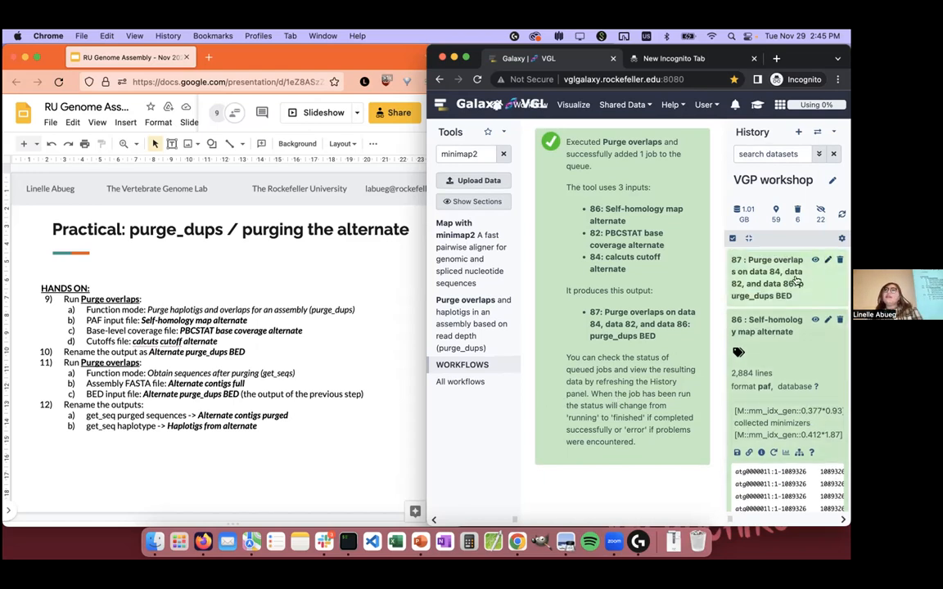
Step: Expand the new purge_dups BED dataset and widen the history to examine all columns of its preview
{"action": "left_click", "coordinate": [749, 270]}
{"action": "scroll", "coordinate": [779, 459], "scroll_direction": "right", "scroll_amount": 2}
{"action": "scroll", "coordinate": [780, 460], "scroll_direction": "left", "scroll_amount": 2}
{"action": "scroll", "coordinate": [803, 442], "scroll_direction": "right", "scroll_amount": 1}
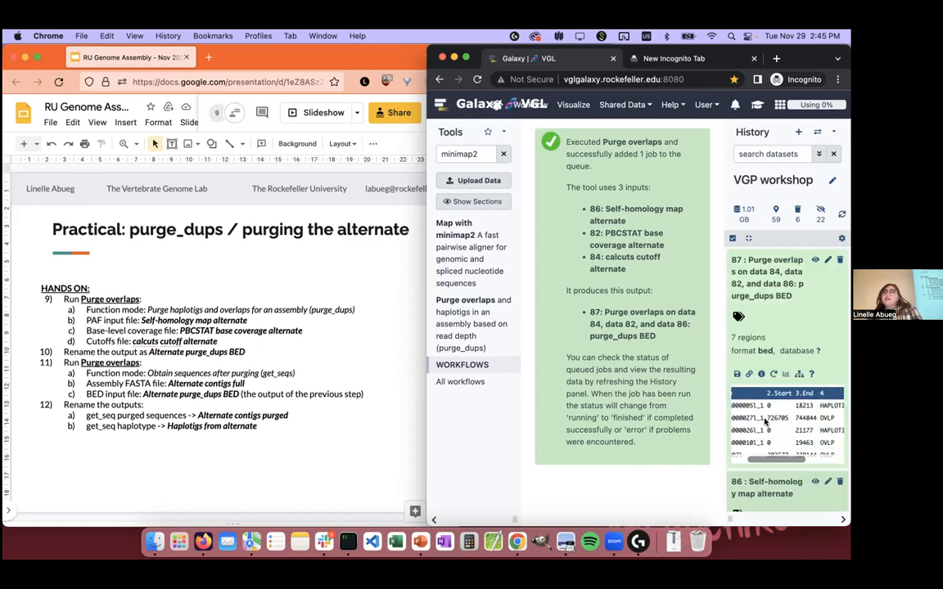
{"action": "left_click_drag", "start_coordinate": [730, 519], "coordinate": [585, 519]}
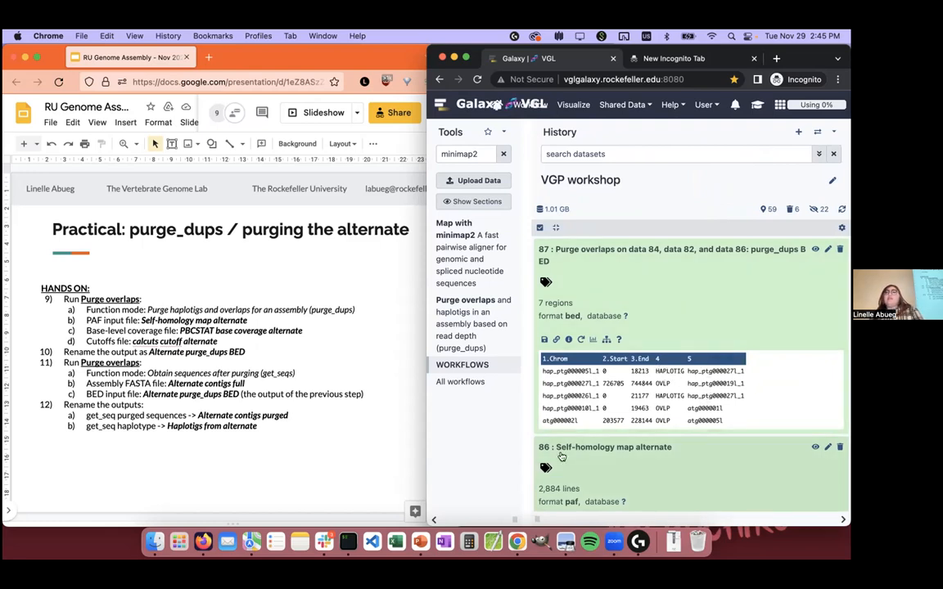
Step: Narrow the history panel again and rename the new purge_dups BED dataset as Alternate purge_dups BED, saving its attributes
{"action": "left_click_drag", "start_coordinate": [536, 508], "coordinate": [571, 486]}
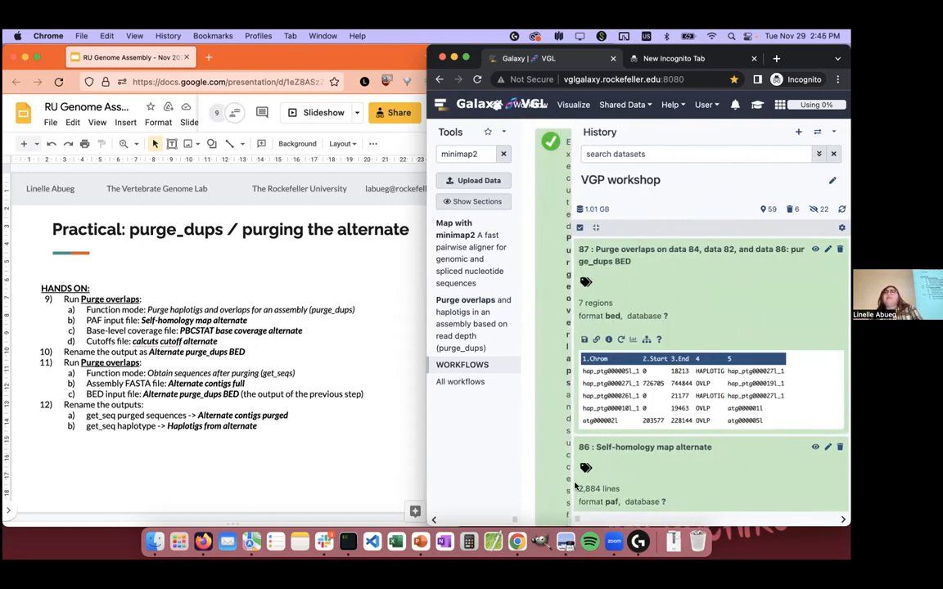
{"action": "left_click_drag", "start_coordinate": [573, 486], "coordinate": [588, 487]}
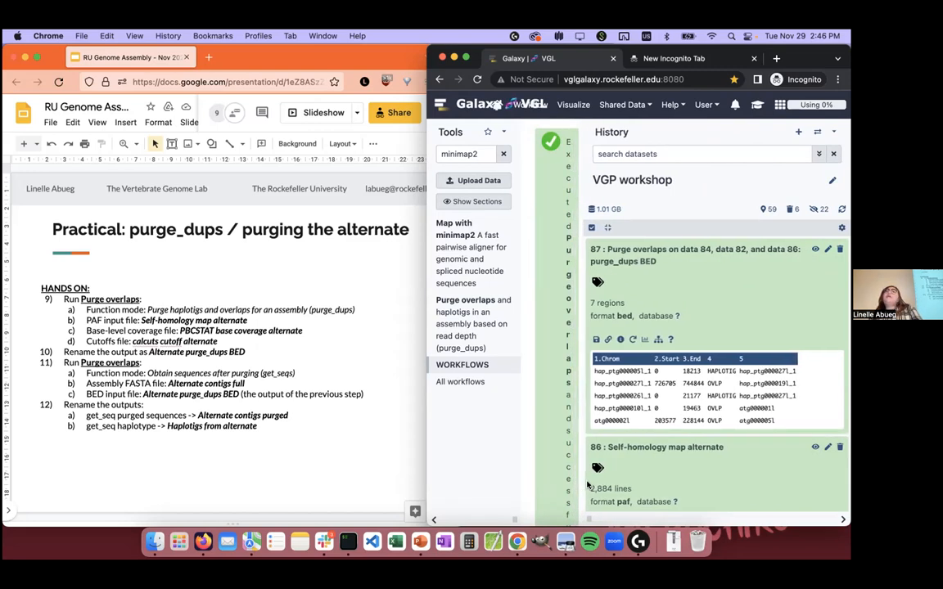
{"action": "left_click_drag", "start_coordinate": [587, 486], "coordinate": [728, 483]}
{"action": "left_click", "coordinate": [828, 260]}
{"action": "left_click", "coordinate": [575, 223]}
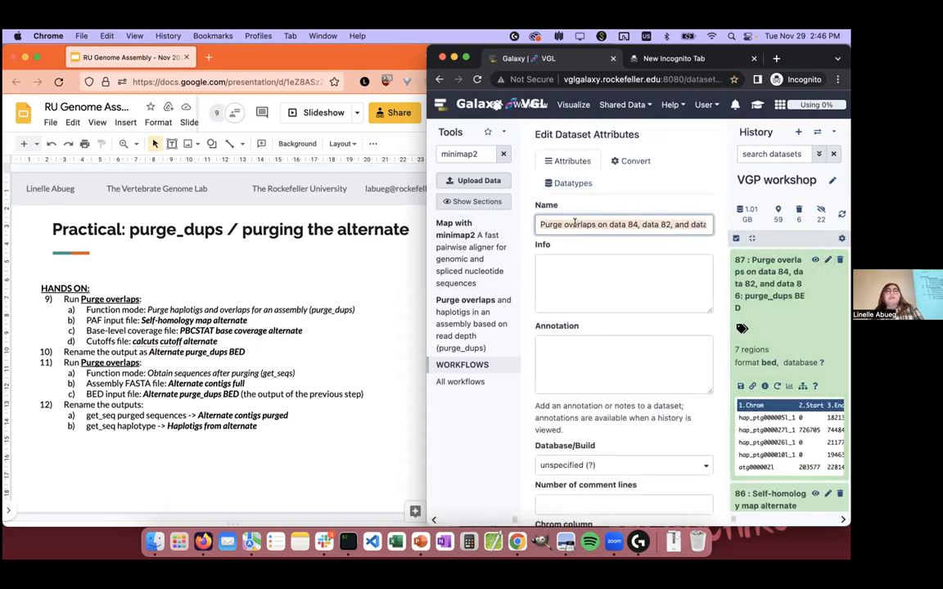
{"action": "type", "text": "Alternate purge"}
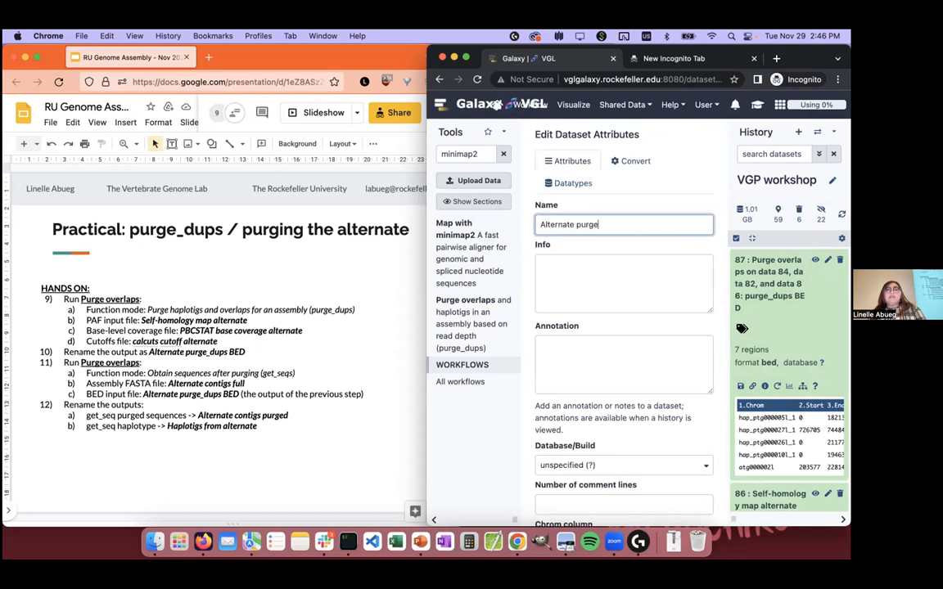
{"action": "type", "text": "_dups BED"}
{"action": "scroll", "coordinate": [581, 482], "scroll_direction": "down", "scroll_amount": 5}
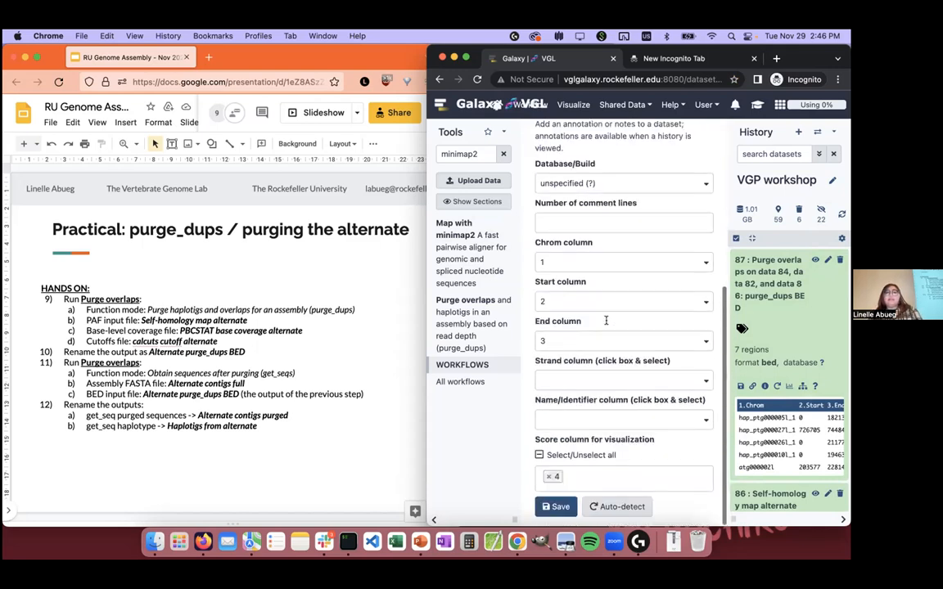
{"action": "left_click", "coordinate": [557, 506]}
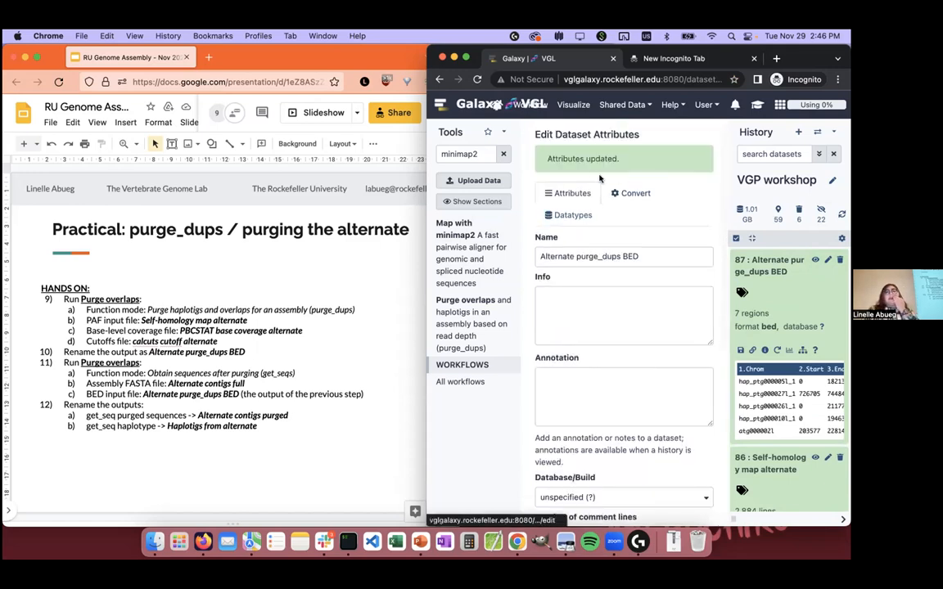
Step: Open Purge overlaps with the function mode Obtain sequences after purging (get_seqs)
{"action": "left_click", "coordinate": [466, 153]}
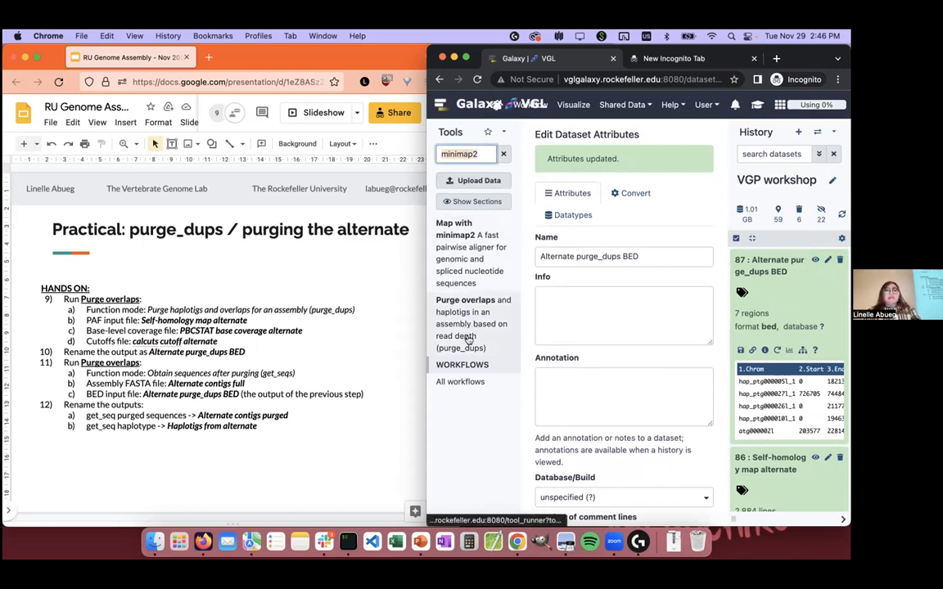
{"action": "left_click", "coordinate": [476, 324]}
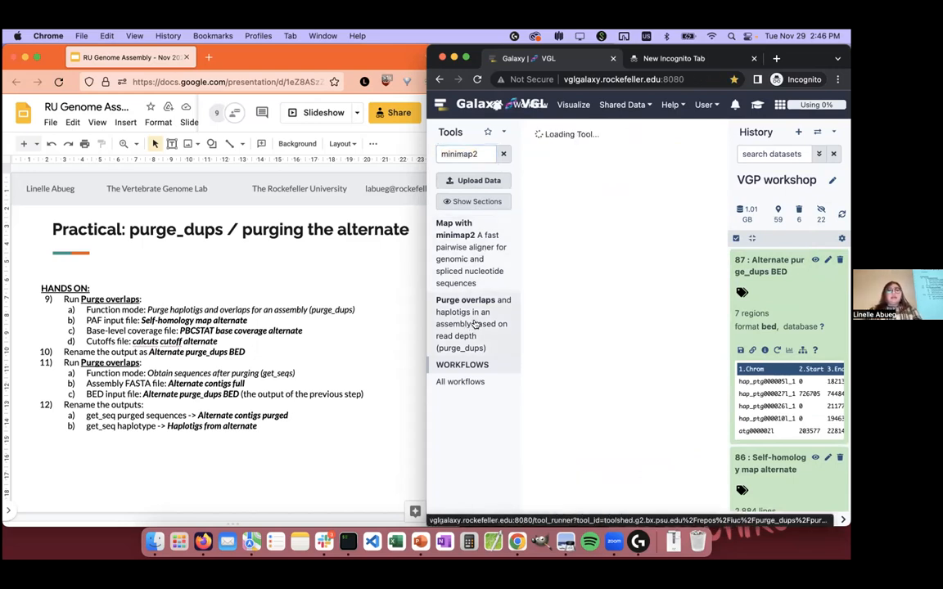
{"action": "left_click", "coordinate": [573, 204]}
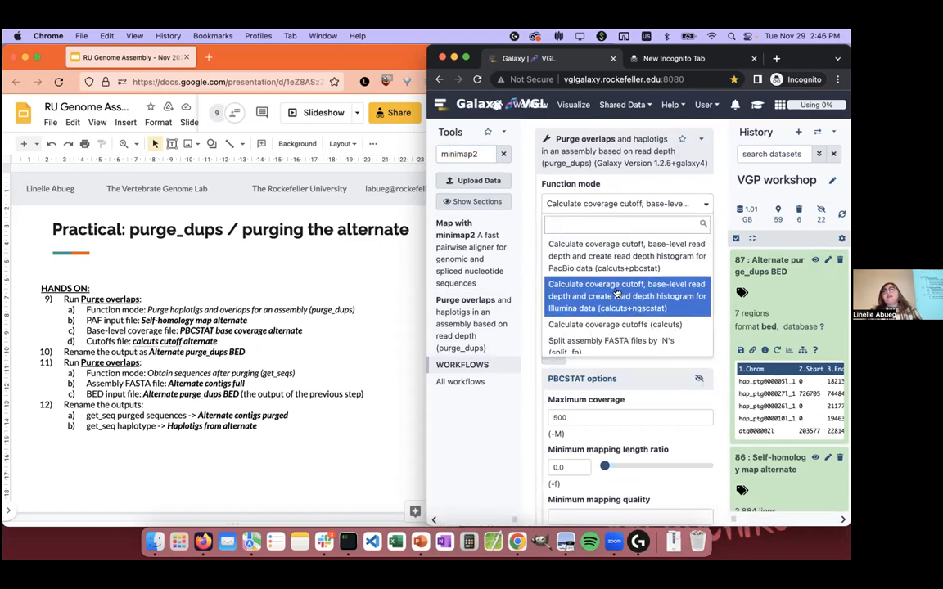
{"action": "scroll", "coordinate": [622, 287], "scroll_direction": "down", "scroll_amount": 3}
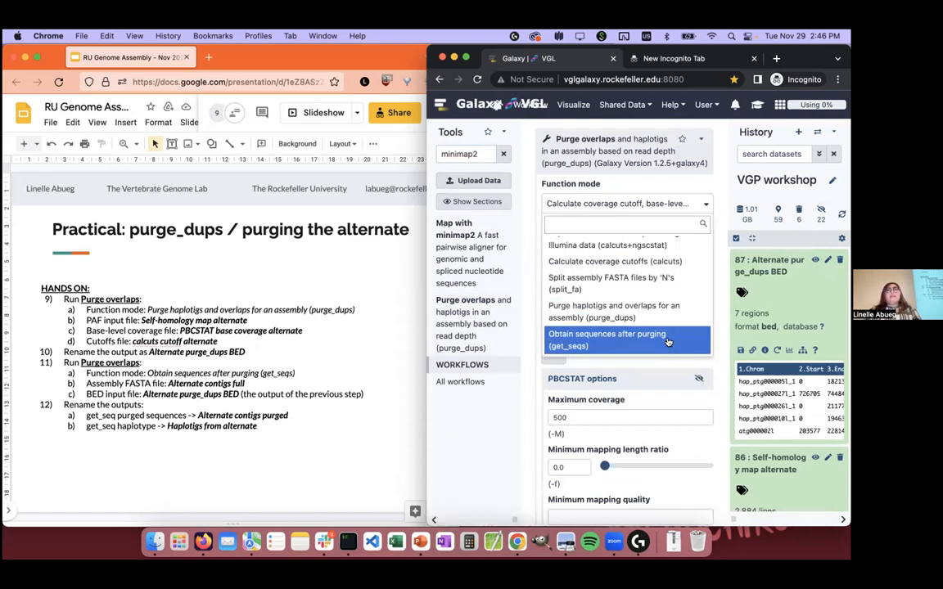
{"action": "left_click", "coordinate": [656, 335]}
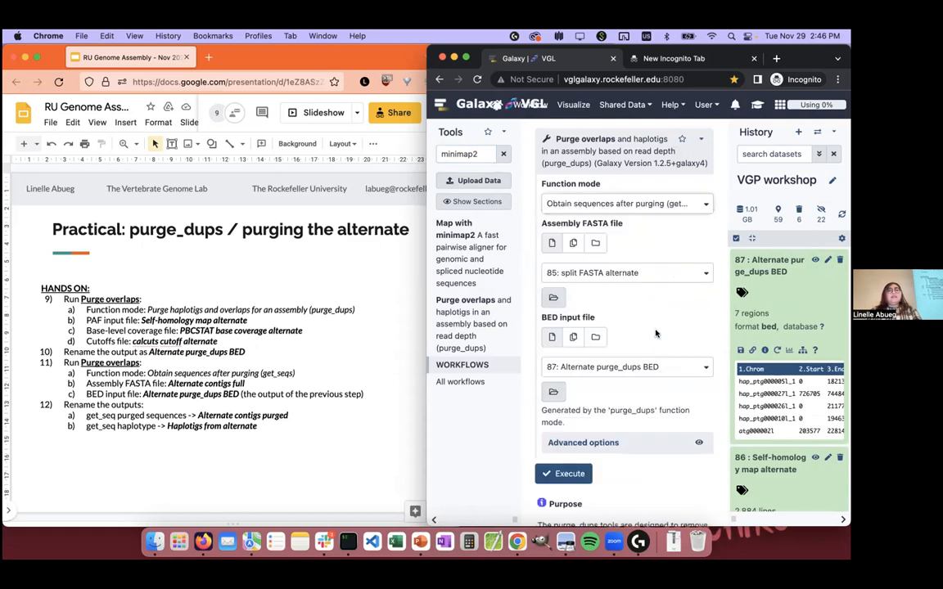
Step: Choose 80: Alternate contigs full as the assembly FASTA and 87: Alternate purge_dups BED as the BED input, and execute Purge overlaps
{"action": "left_click", "coordinate": [633, 262]}
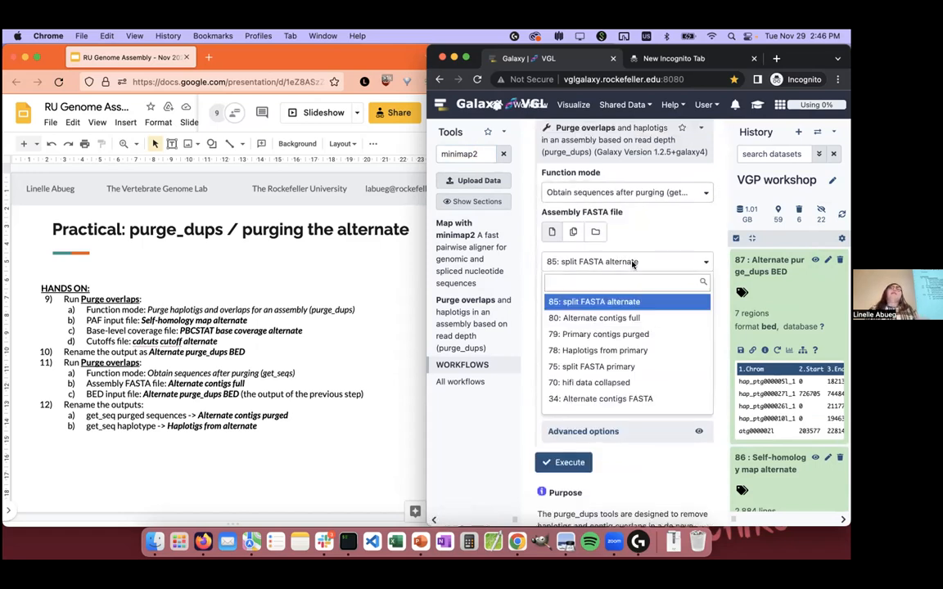
{"action": "left_click", "coordinate": [648, 319]}
{"action": "left_click", "coordinate": [649, 357]}
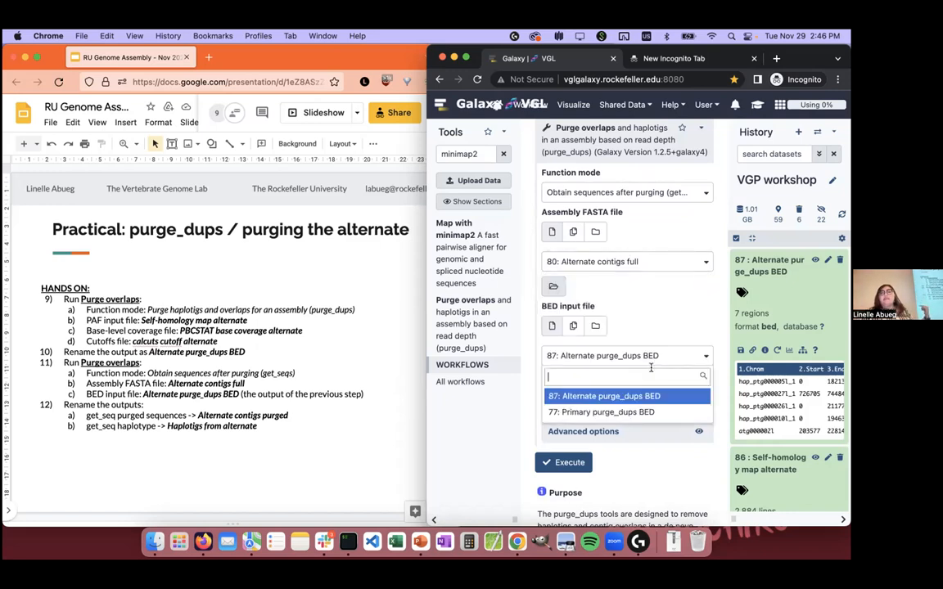
{"action": "left_click", "coordinate": [678, 396]}
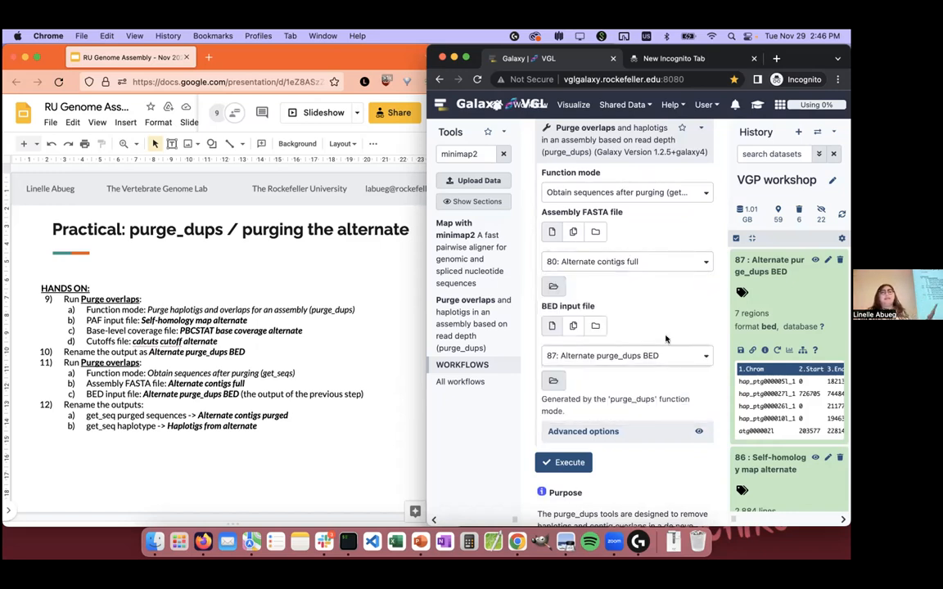
{"action": "scroll", "coordinate": [666, 339], "scroll_direction": "down", "scroll_amount": 1}
{"action": "left_click", "coordinate": [577, 434]}
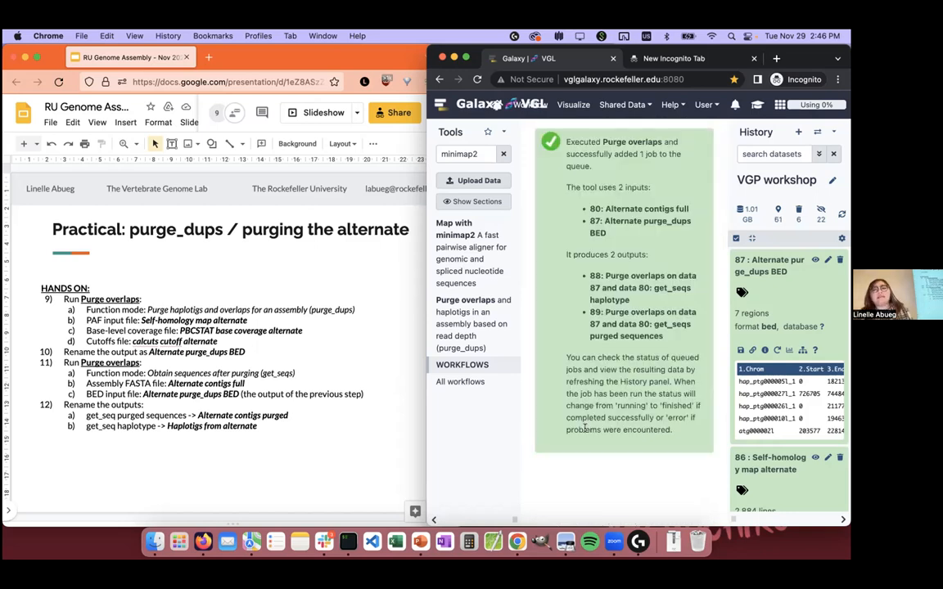
{"action": "left_click", "coordinate": [391, 462]}
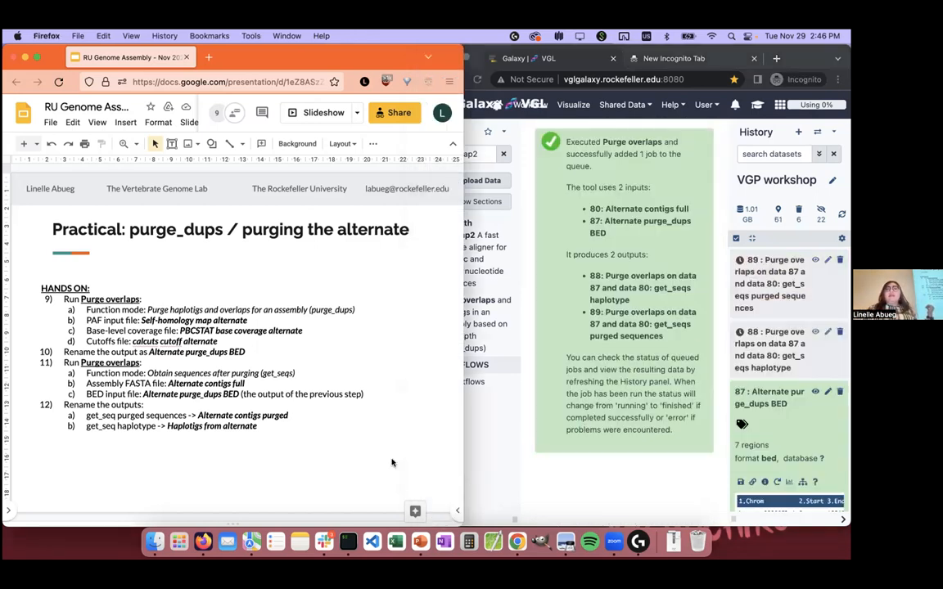
{"action": "key", "text": "Down"}
{"action": "key", "text": "Down"}
{"action": "key", "text": "Up"}
{"action": "key", "text": "Up"}
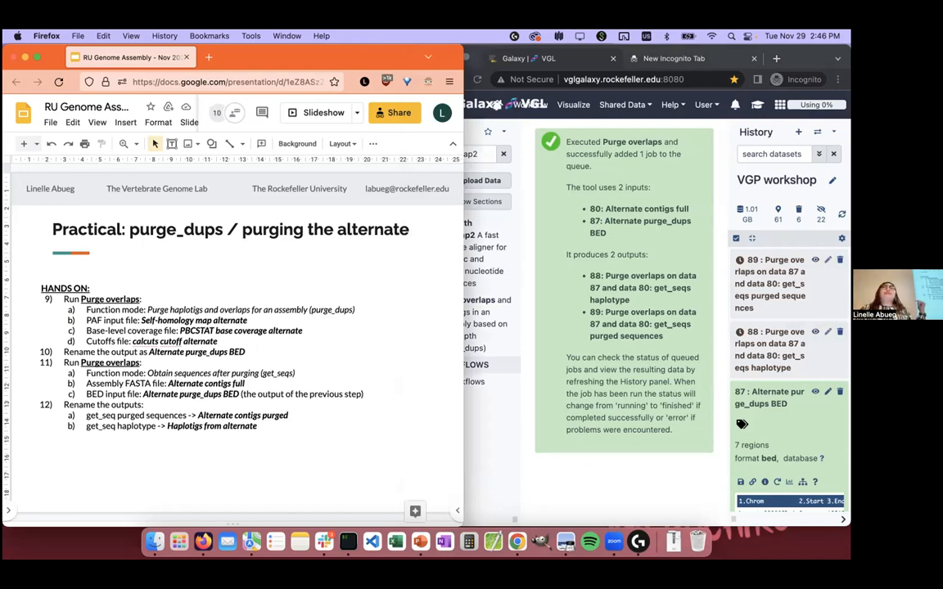
{"action": "left_click", "coordinate": [608, 488]}
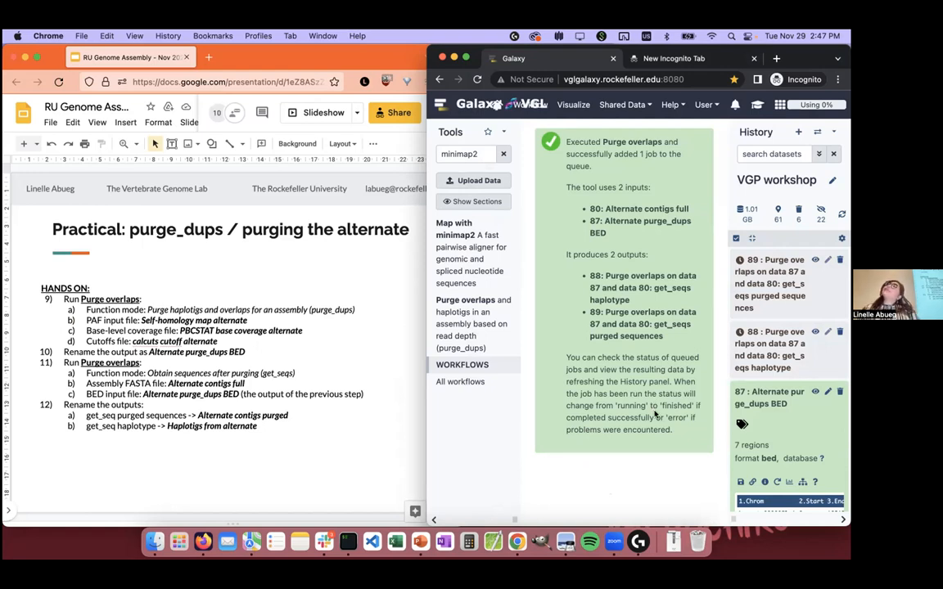
{"action": "left_click", "coordinate": [311, 459]}
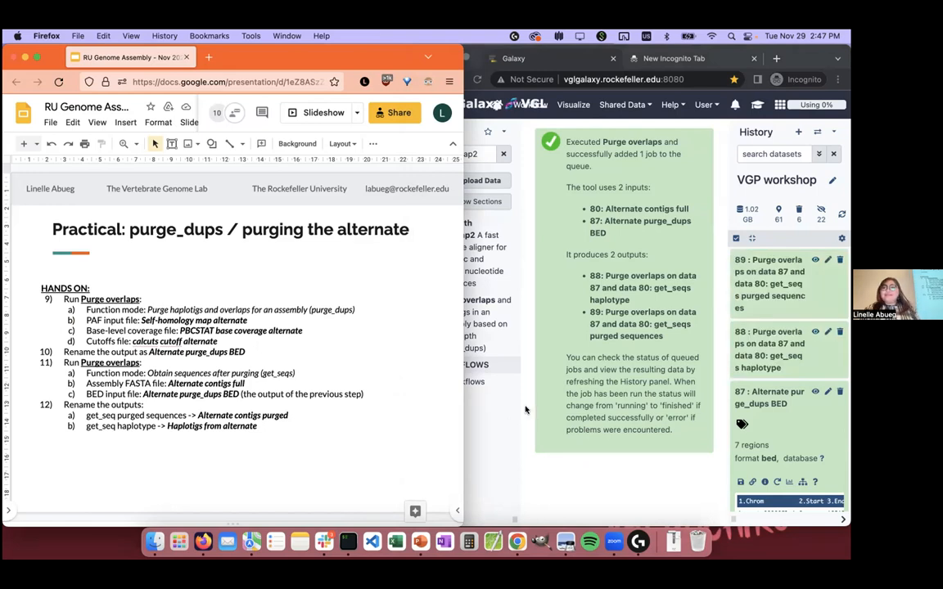
Step: Widen the Galaxy window and rename the get_seqs haplotype output, dataset 88, as Haplotigs from alternate, saving its attributes
{"action": "left_click", "coordinate": [707, 332]}
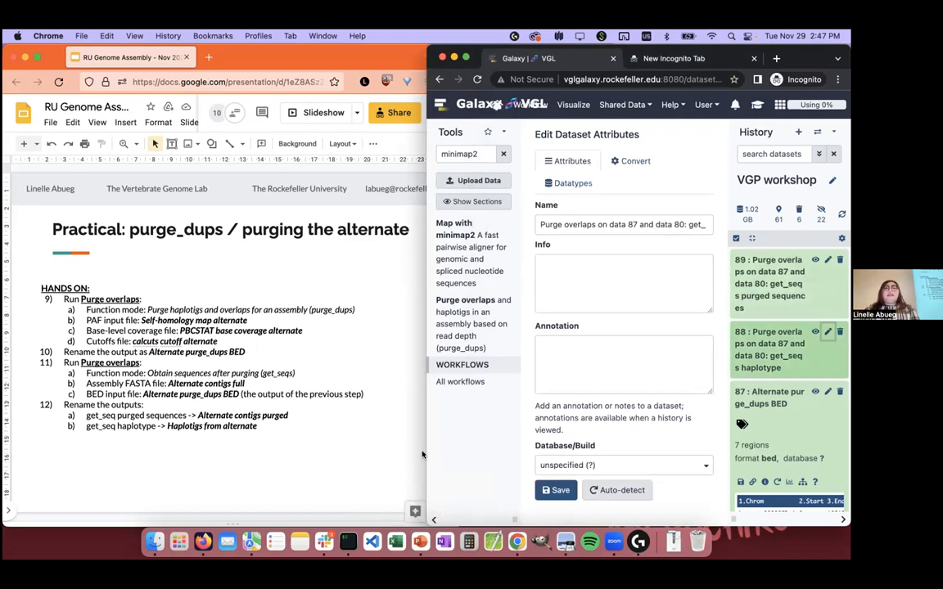
{"action": "left_click_drag", "start_coordinate": [425, 453], "coordinate": [350, 453]}
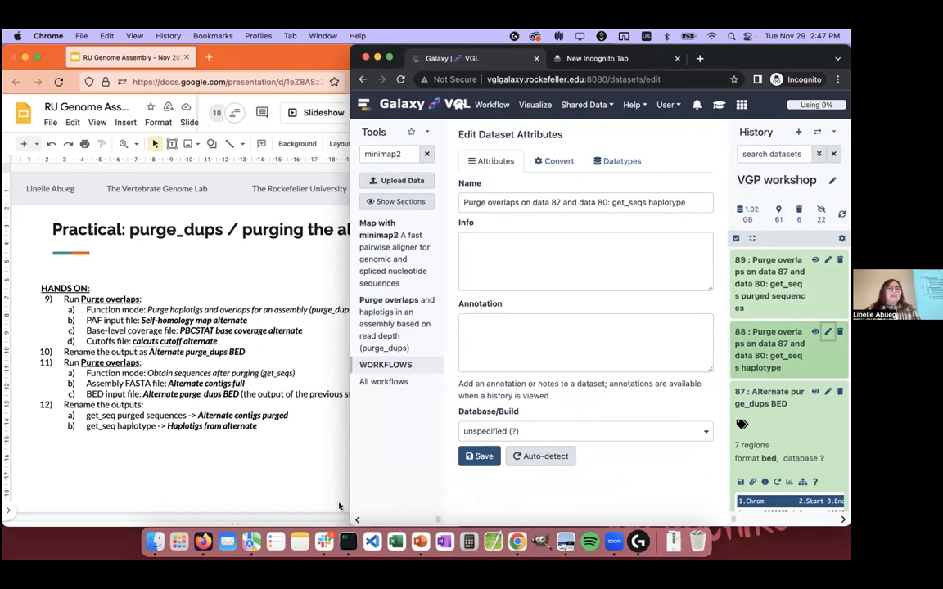
{"action": "left_click", "coordinate": [653, 203]}
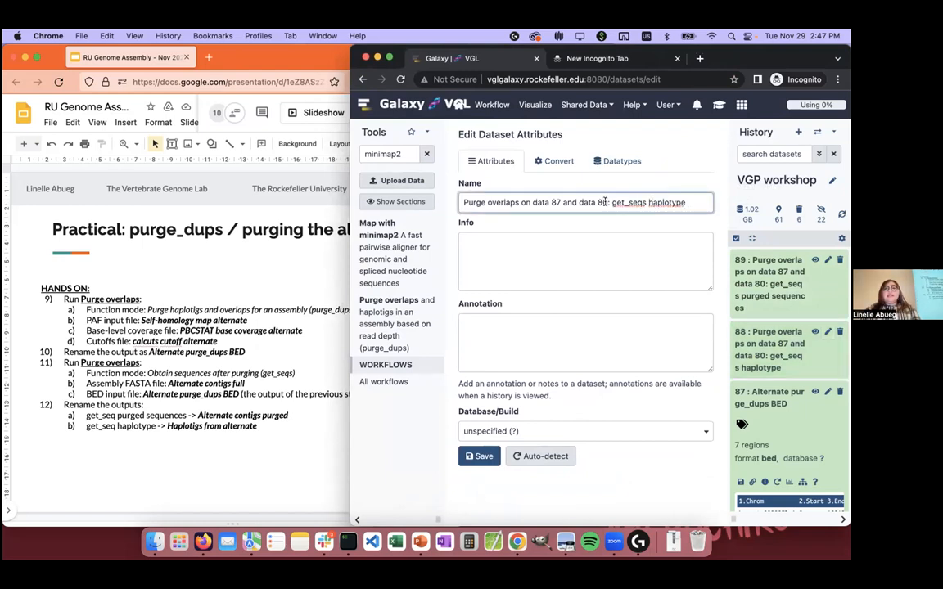
{"action": "left_click_drag", "start_coordinate": [607, 202], "coordinate": [779, 205]}
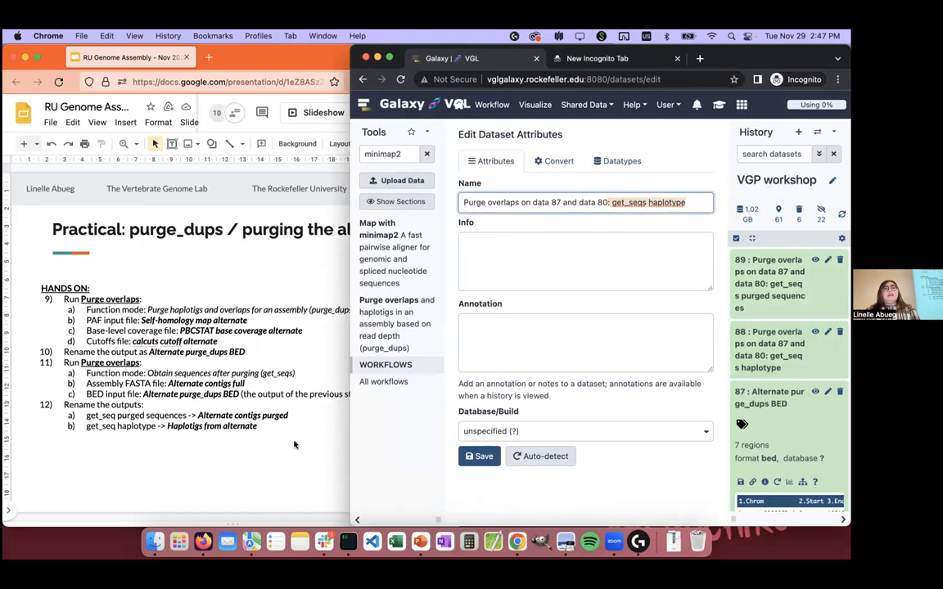
{"action": "key", "text": "super+a"}
{"action": "type", "text": "Ha"}
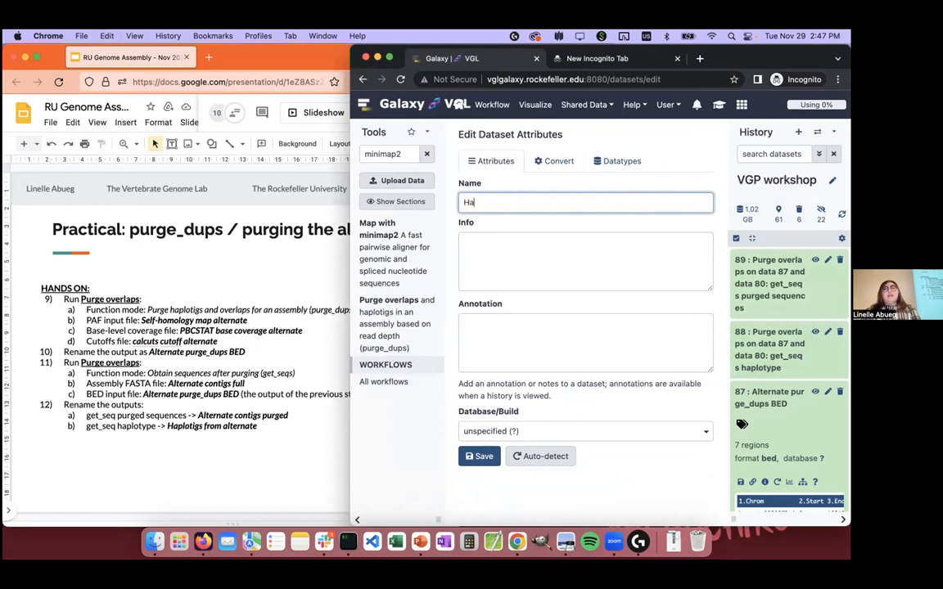
{"action": "type", "text": "plotigs from alternate"}
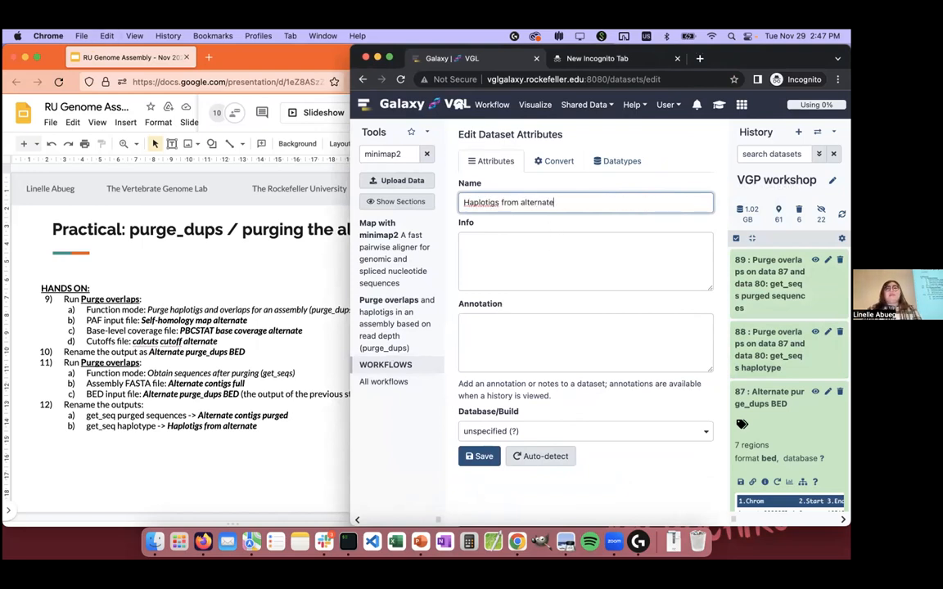
{"action": "left_click", "coordinate": [476, 458]}
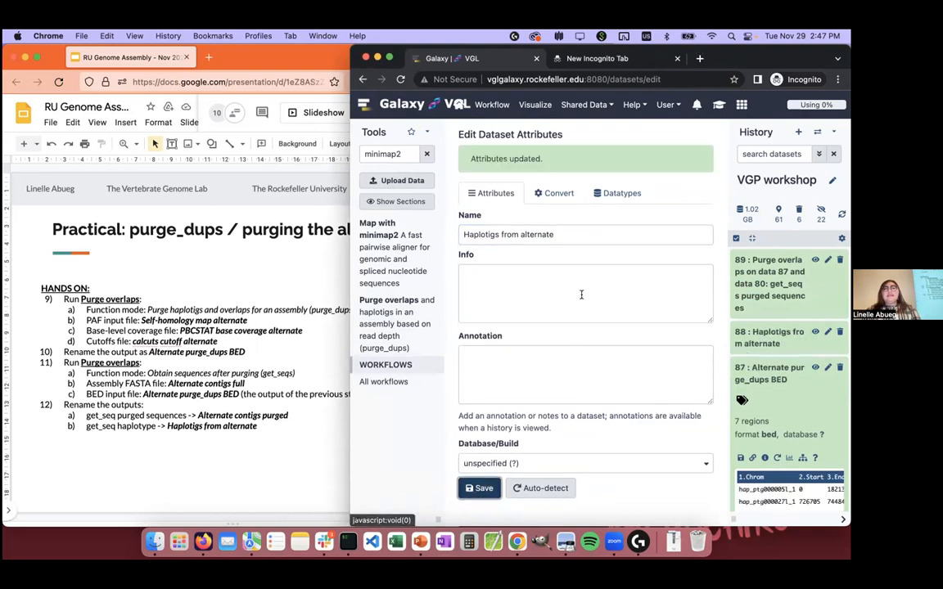
Step: Rename the get_seqs purged sequences output, dataset 89, as Alternate contigs purged and save its attributes
{"action": "left_click", "coordinate": [774, 282]}
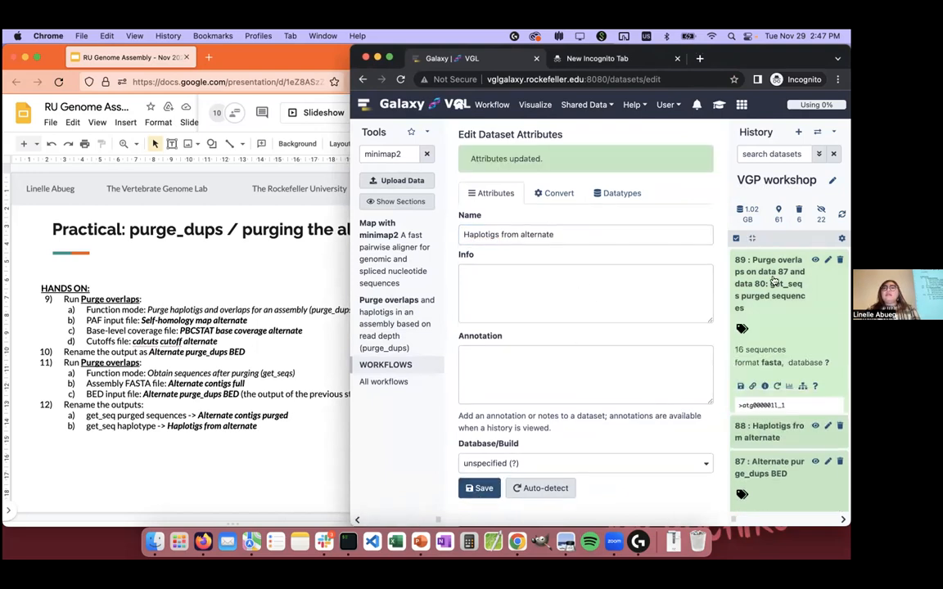
{"action": "left_click", "coordinate": [828, 261]}
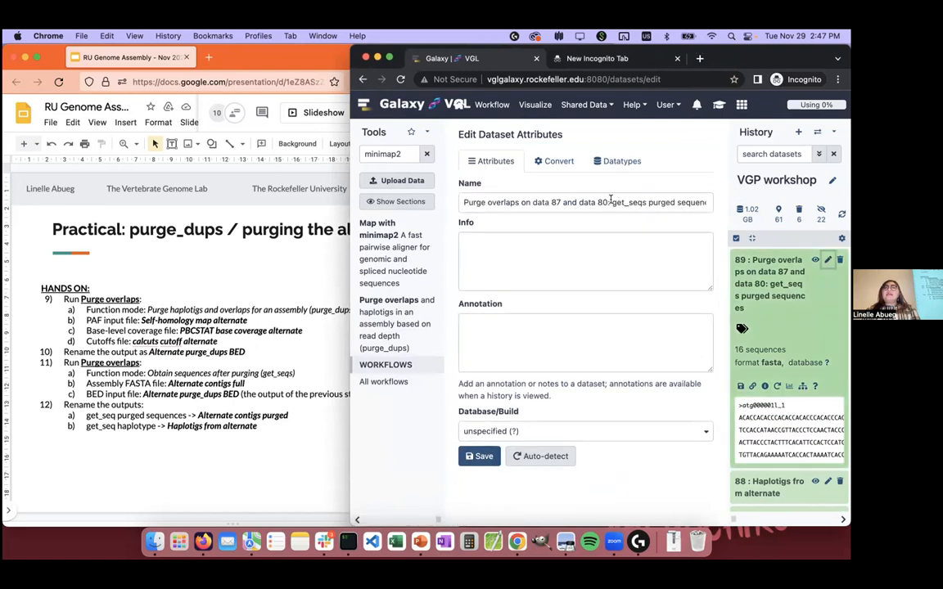
{"action": "left_click_drag", "start_coordinate": [614, 202], "coordinate": [709, 202]}
{"action": "left_click", "coordinate": [705, 200]}
{"action": "key", "text": "super+a"}
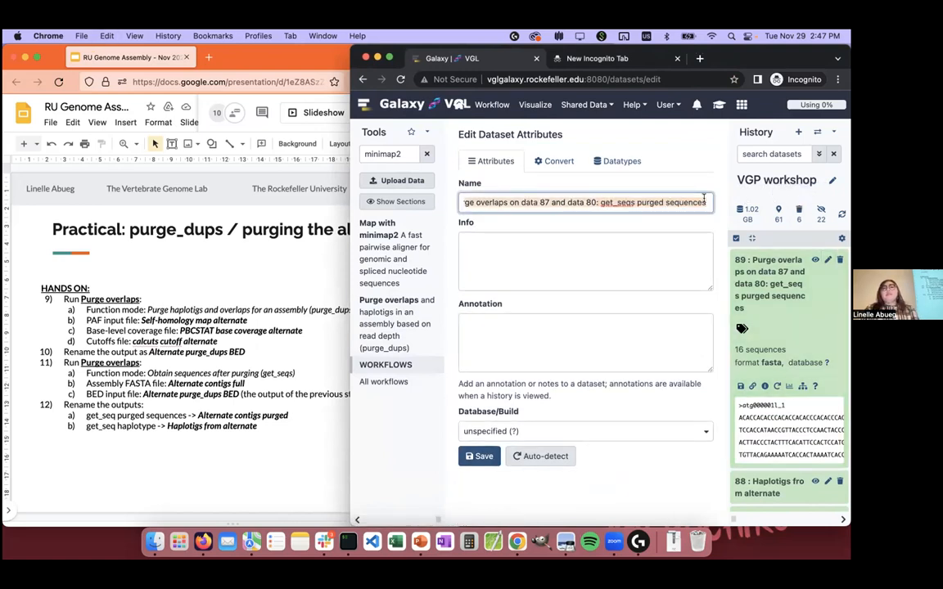
{"action": "type", "text": "Alternate "}
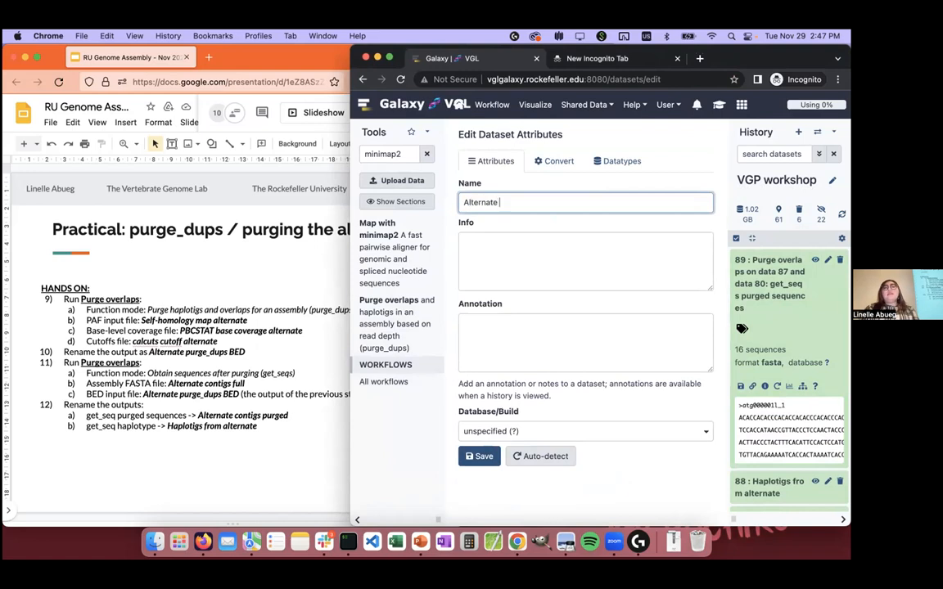
{"action": "type", "text": "contigs purged"}
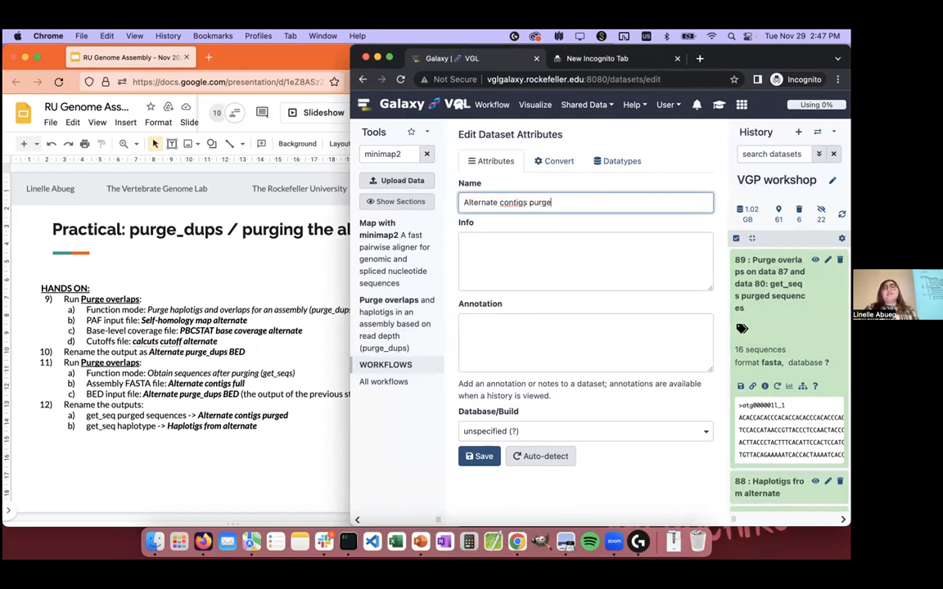
{"action": "left_click", "coordinate": [479, 456]}
Step: Review the output renaming instructions in step 12, advance the slides to the post-purge QC practical, and return to Galaxy
{"action": "left_click", "coordinate": [262, 426]}
{"action": "left_click_drag", "start_coordinate": [262, 427], "coordinate": [56, 401]}
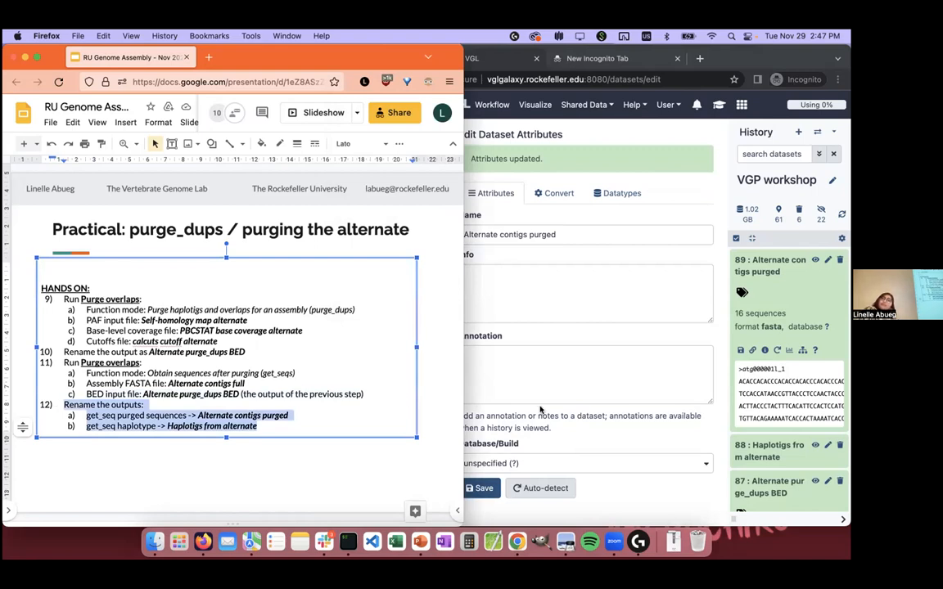
{"action": "left_click", "coordinate": [339, 497]}
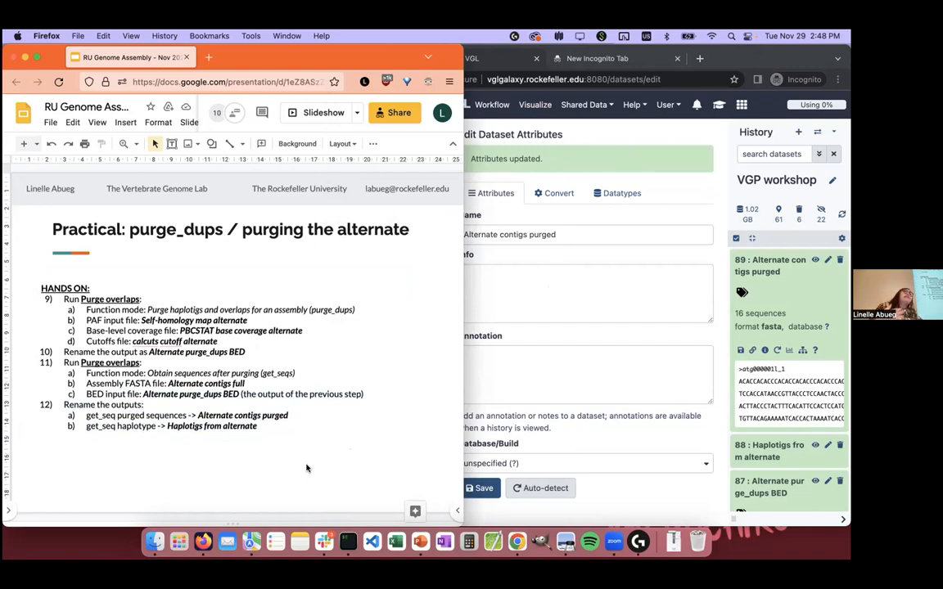
{"action": "key", "text": "Down"}
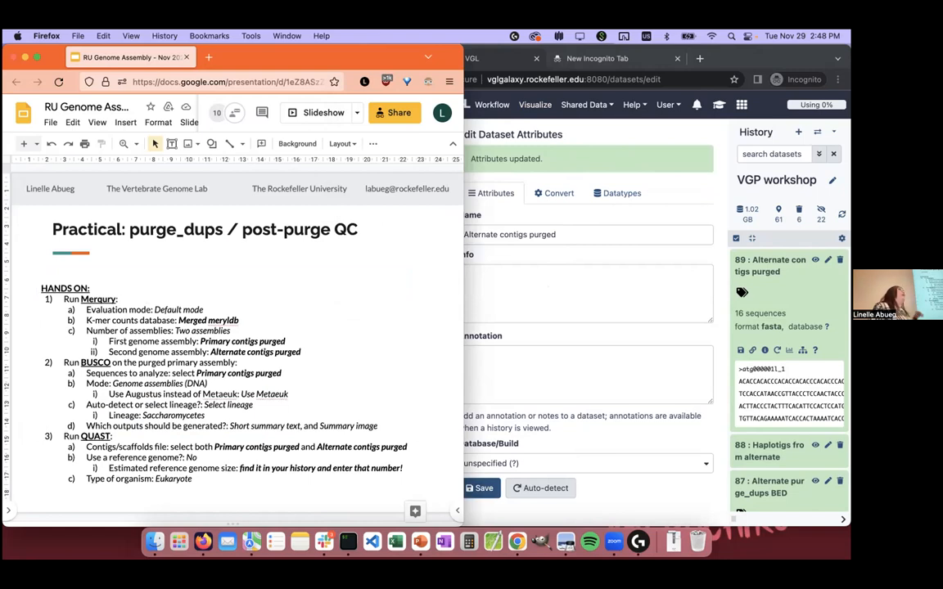
{"action": "left_click", "coordinate": [498, 252]}
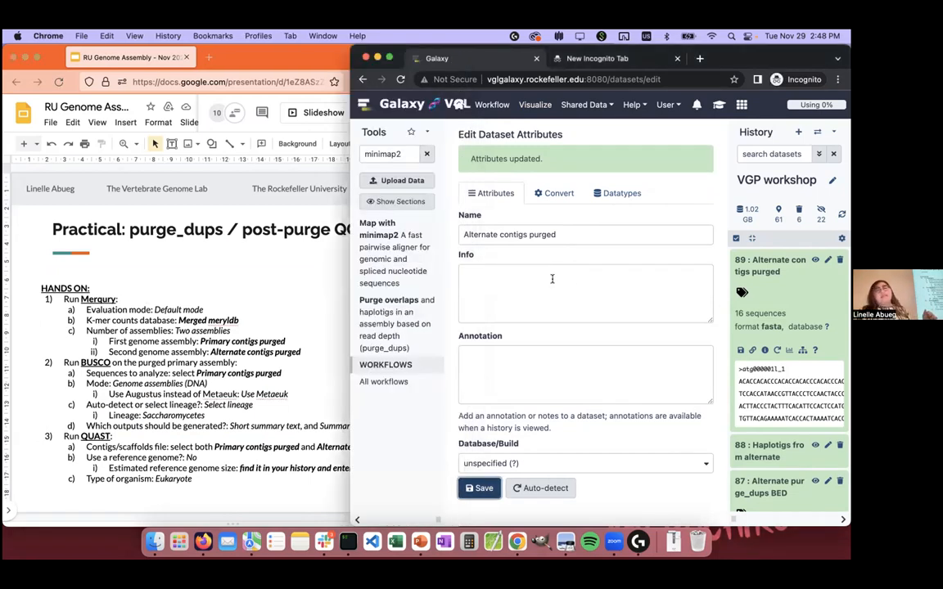
Step: Narrow the Galaxy window, find and open the Merqury tool, and keep 12: merged meryldb as its k-mer counts database
{"action": "left_click_drag", "start_coordinate": [347, 512], "coordinate": [372, 512]}
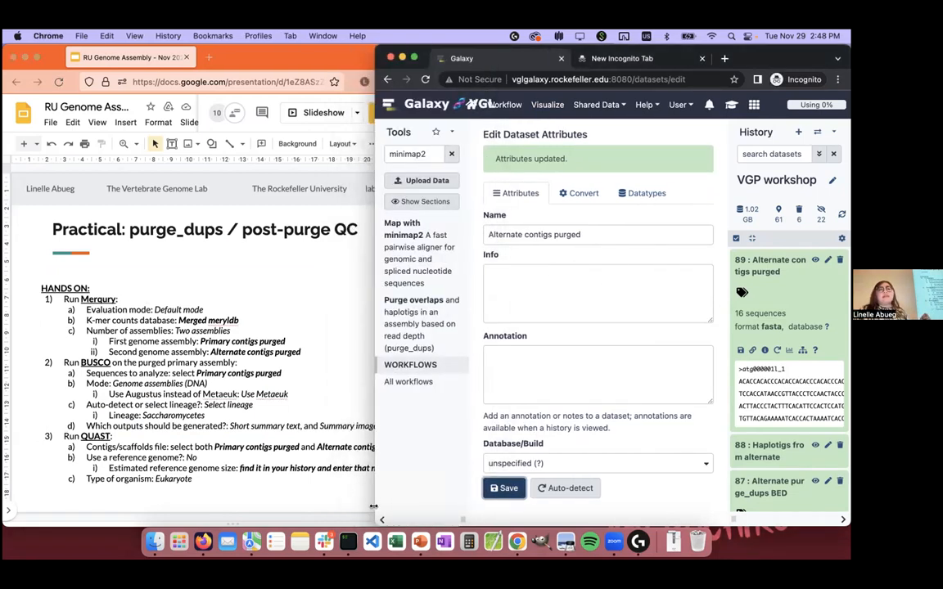
{"action": "left_click", "coordinate": [435, 153]}
{"action": "key", "text": "ctrl+a"}
{"action": "type", "text": "merqury"}
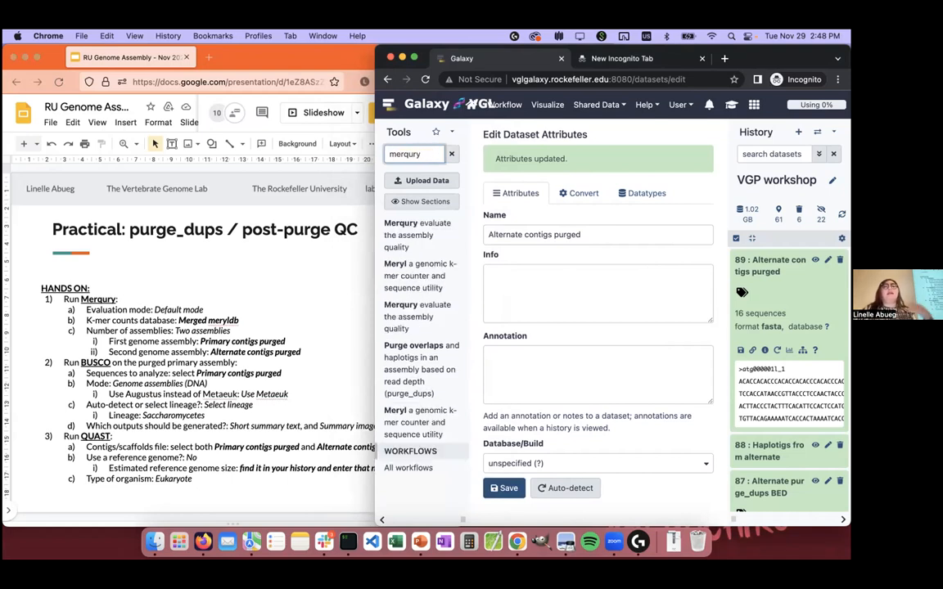
{"action": "left_click", "coordinate": [405, 228]}
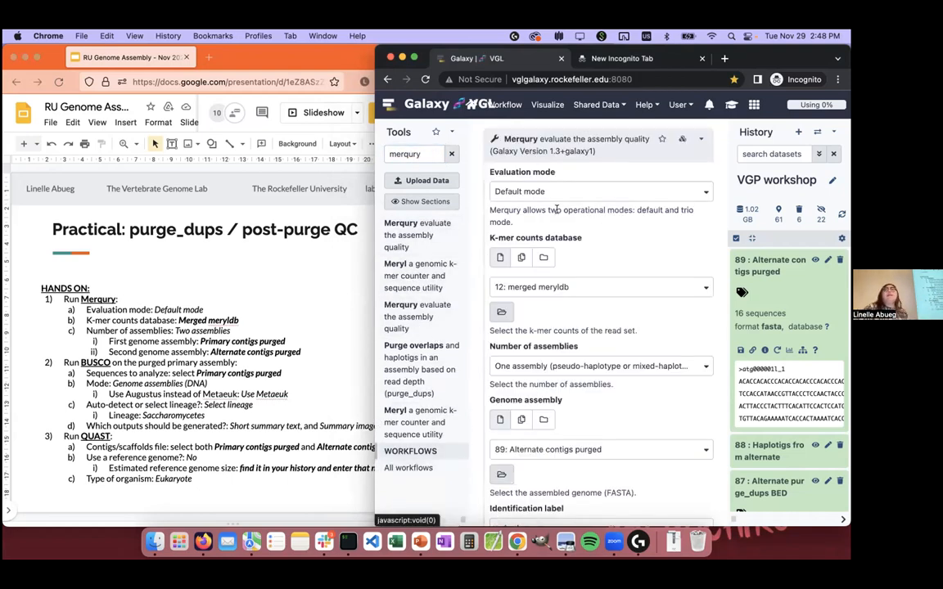
{"action": "left_click", "coordinate": [562, 290]}
{"action": "left_click", "coordinate": [591, 289]}
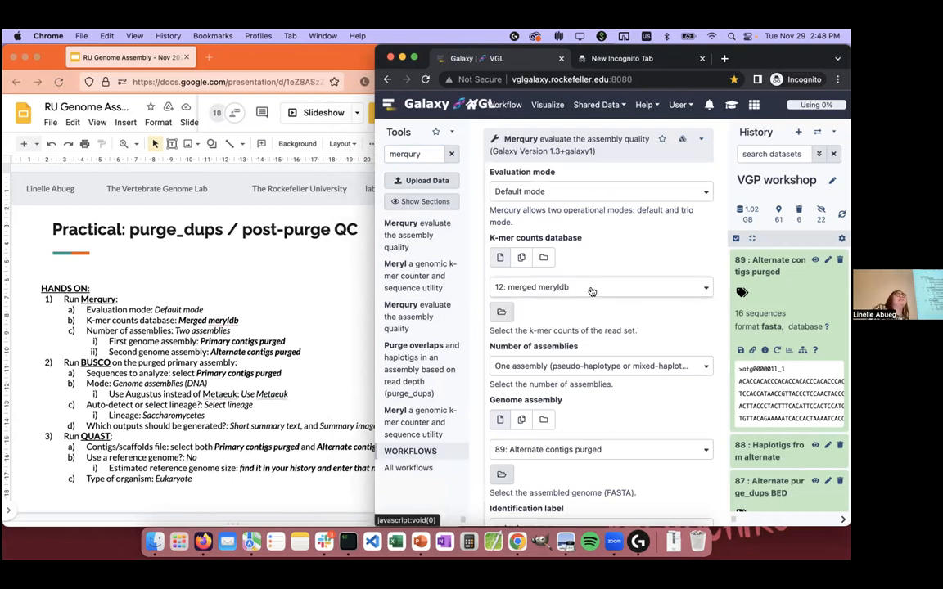
Step: Set Merqury to Two assemblies (diploid) with 79: Primary contigs purged as the first genome assembly
{"action": "scroll", "coordinate": [592, 292], "scroll_direction": "down", "scroll_amount": 3}
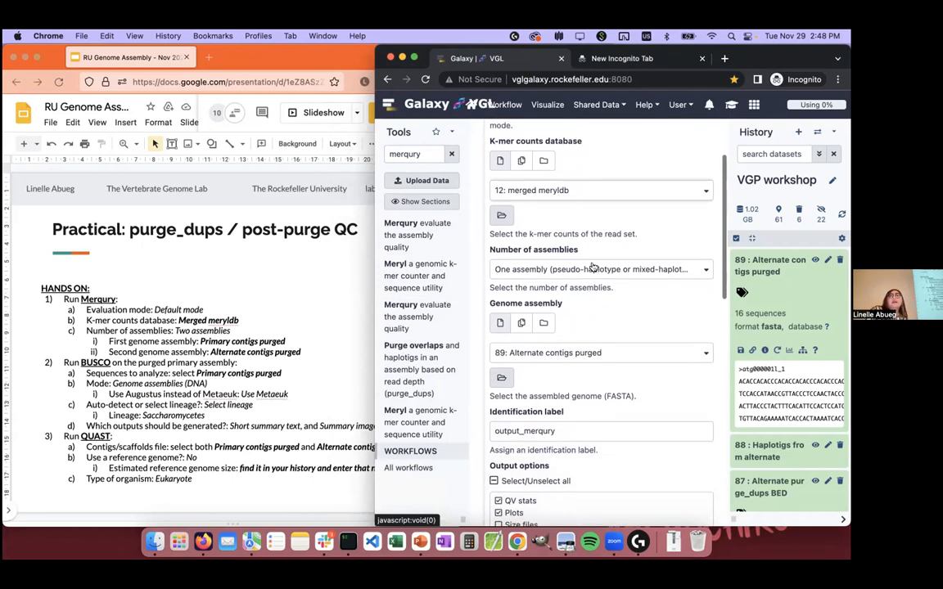
{"action": "left_click", "coordinate": [533, 269]}
{"action": "left_click", "coordinate": [564, 325]}
{"action": "scroll", "coordinate": [564, 324], "scroll_direction": "down", "scroll_amount": 2}
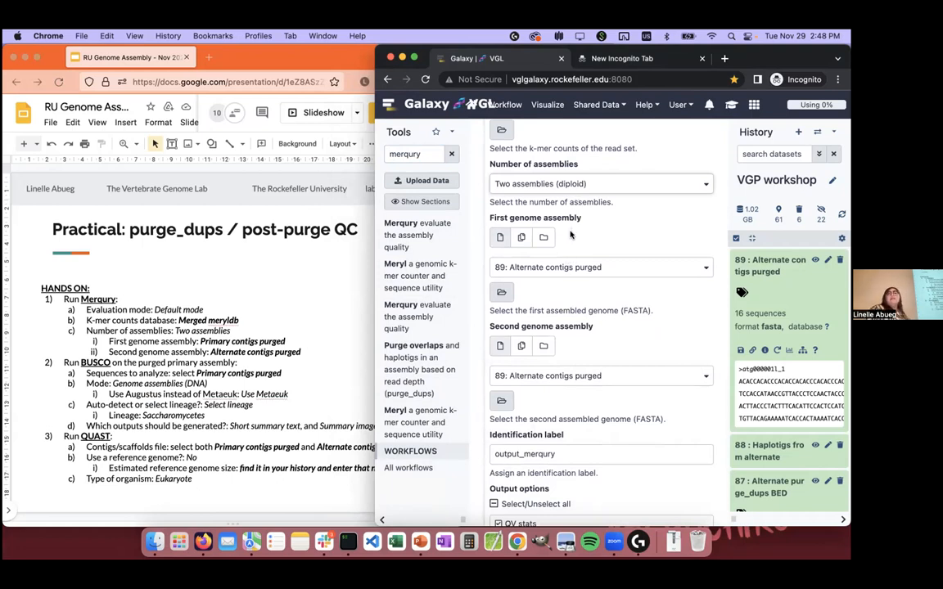
{"action": "left_click", "coordinate": [574, 265]}
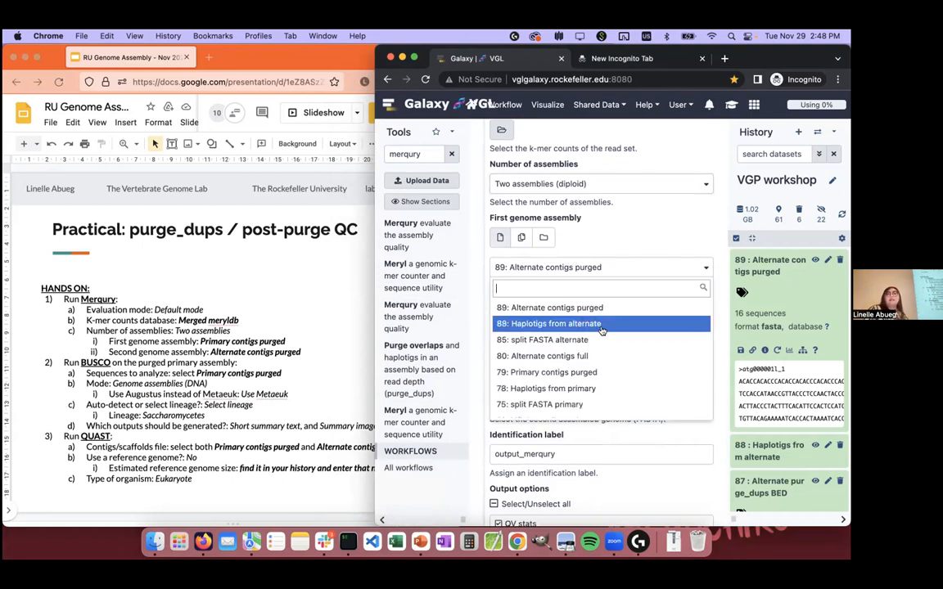
{"action": "left_click", "coordinate": [596, 373]}
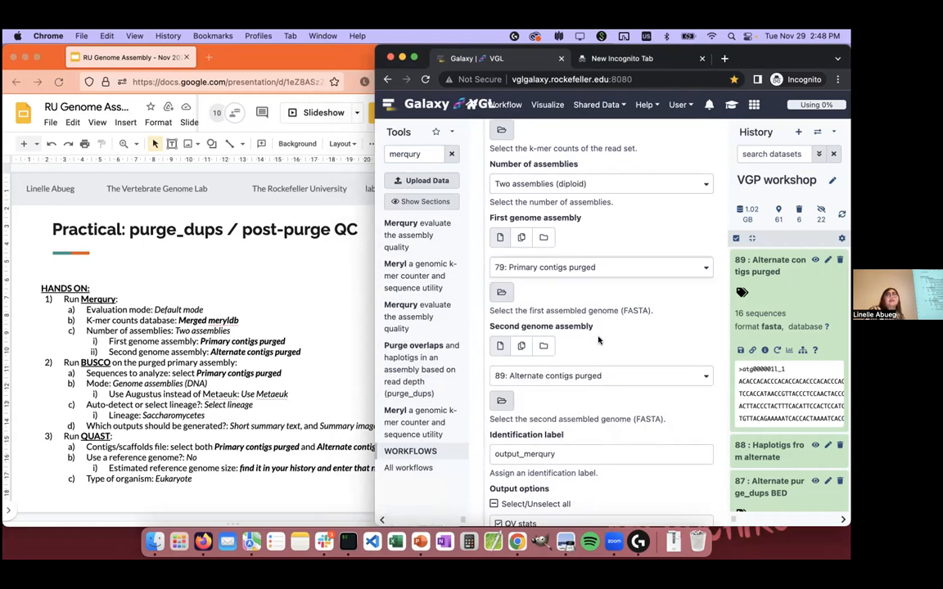
Step: Check the Merqury settings, keeping 89: Alternate contigs purged as the second genome assembly, and execute the tool
{"action": "scroll", "coordinate": [603, 363], "scroll_direction": "down", "scroll_amount": 1}
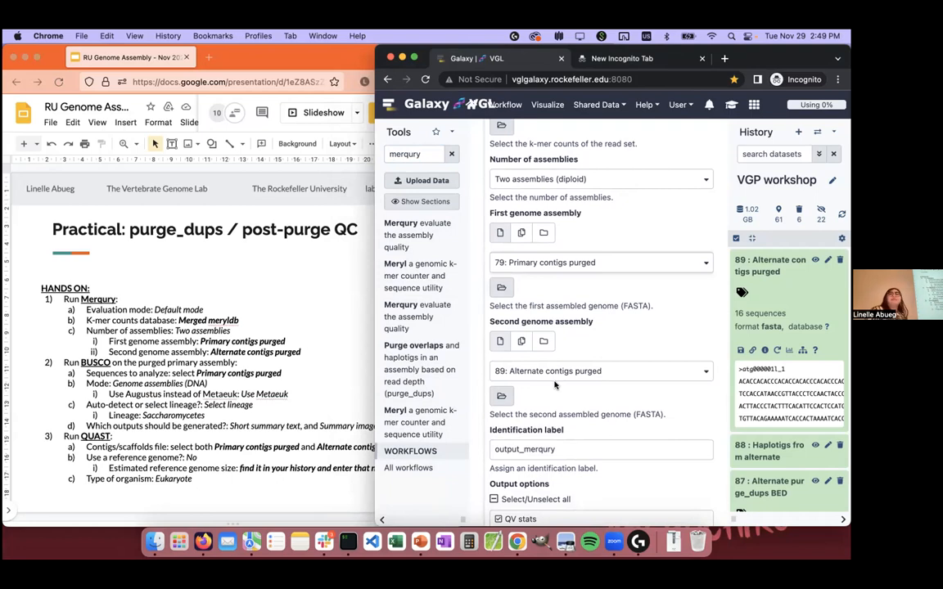
{"action": "scroll", "coordinate": [555, 385], "scroll_direction": "down", "scroll_amount": 5}
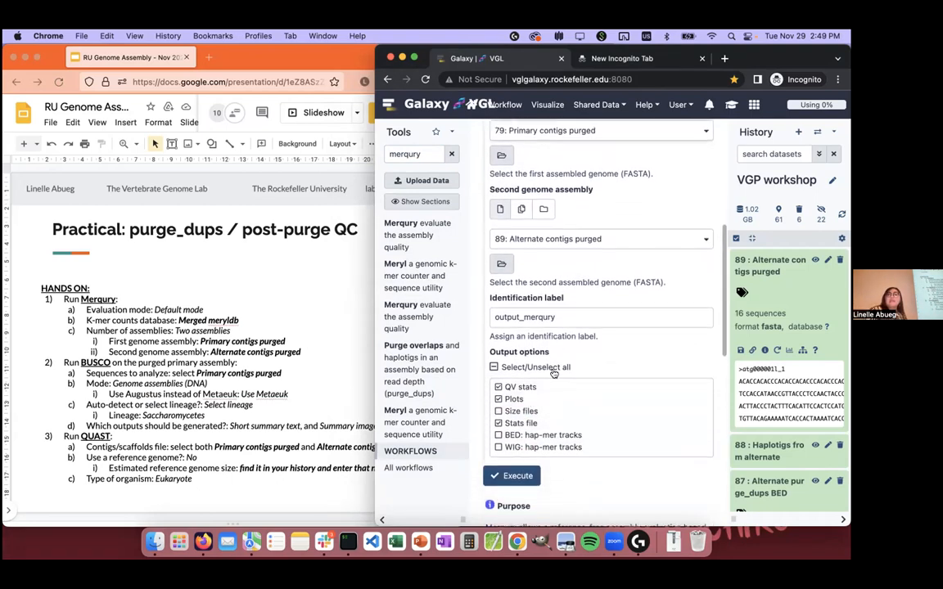
{"action": "scroll", "coordinate": [553, 374], "scroll_direction": "up", "scroll_amount": 3}
{"action": "scroll", "coordinate": [554, 374], "scroll_direction": "up", "scroll_amount": 3}
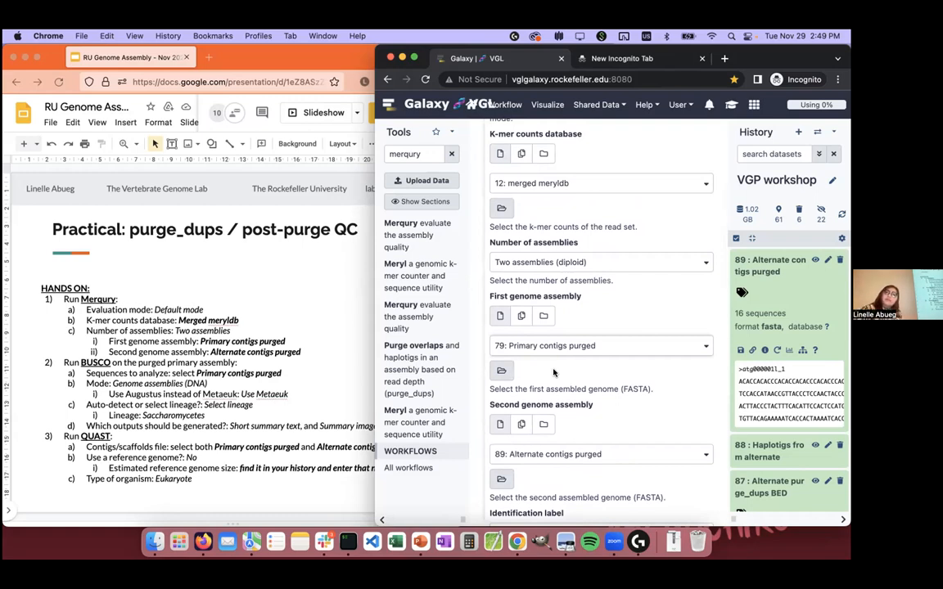
{"action": "scroll", "coordinate": [553, 374], "scroll_direction": "down", "scroll_amount": 5}
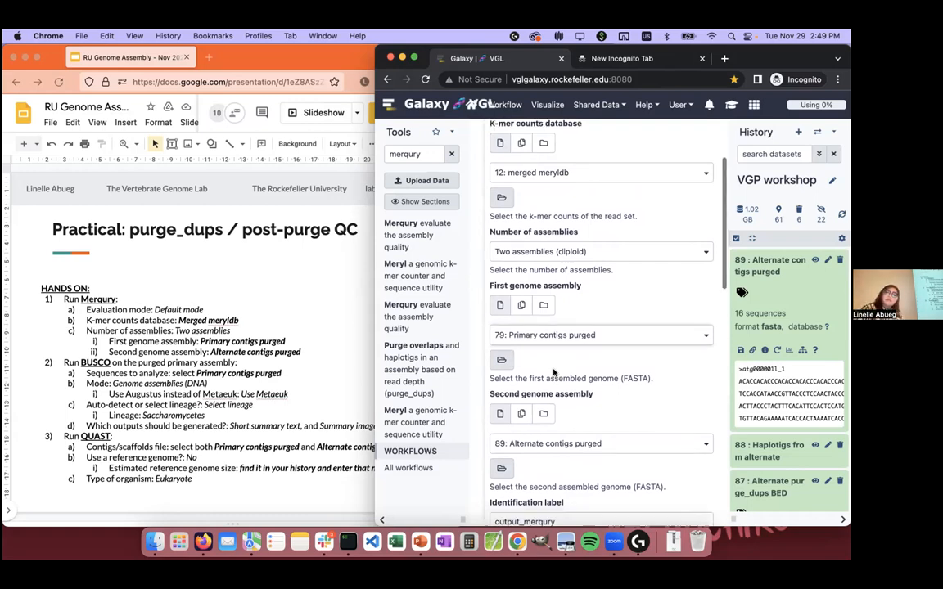
{"action": "left_click", "coordinate": [518, 444]}
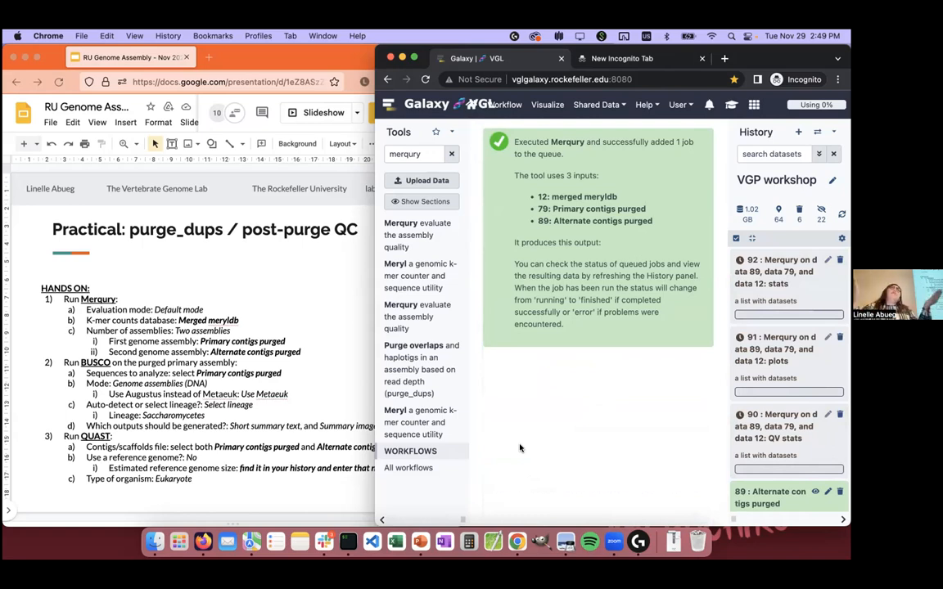
Step: Find and open the Busco tool and choose 79: Primary contigs purged as the sequences to analyse
{"action": "left_click", "coordinate": [432, 154]}
{"action": "key", "text": "ctrl+a"}
{"action": "type", "text": "busco"}
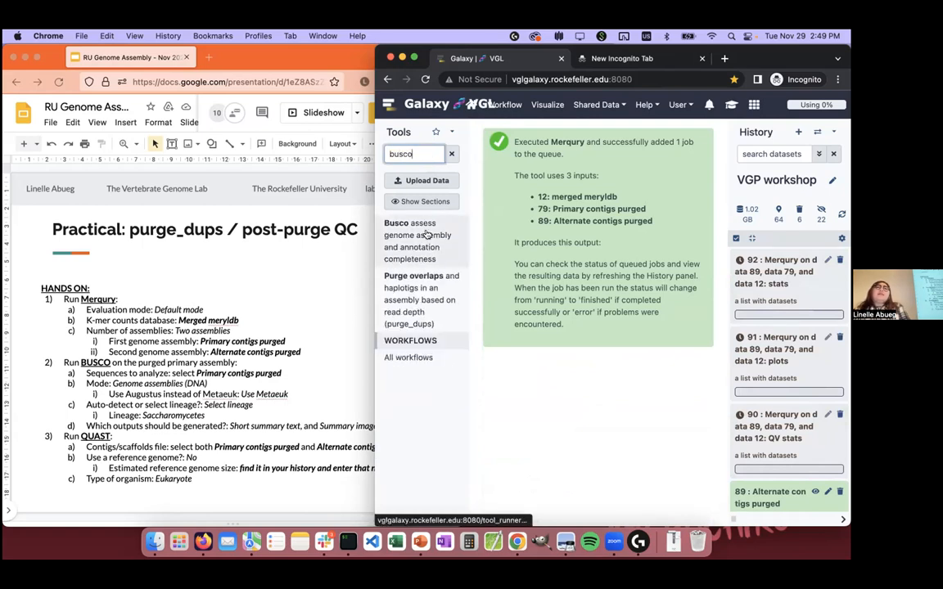
{"action": "left_click", "coordinate": [423, 233]}
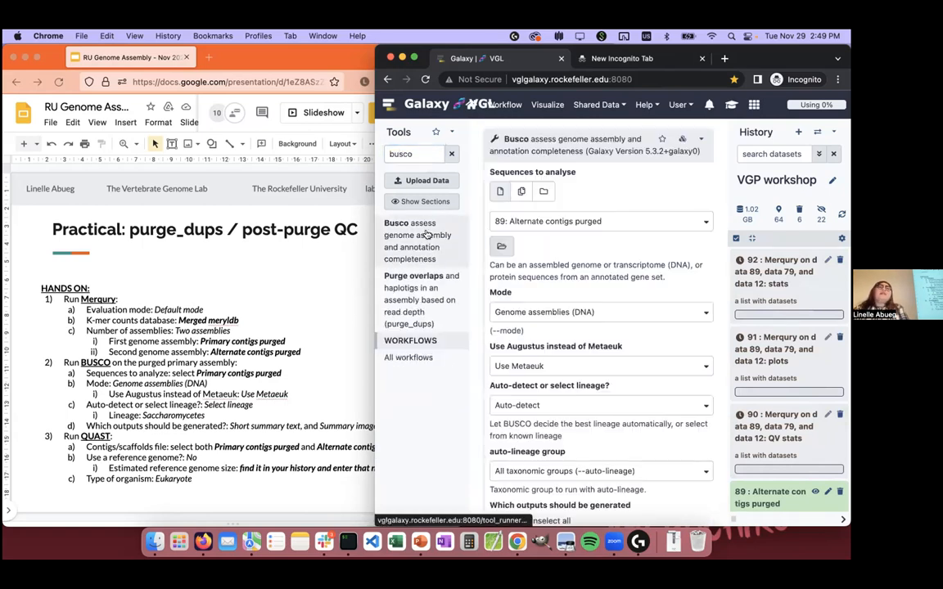
{"action": "left_click", "coordinate": [595, 228]}
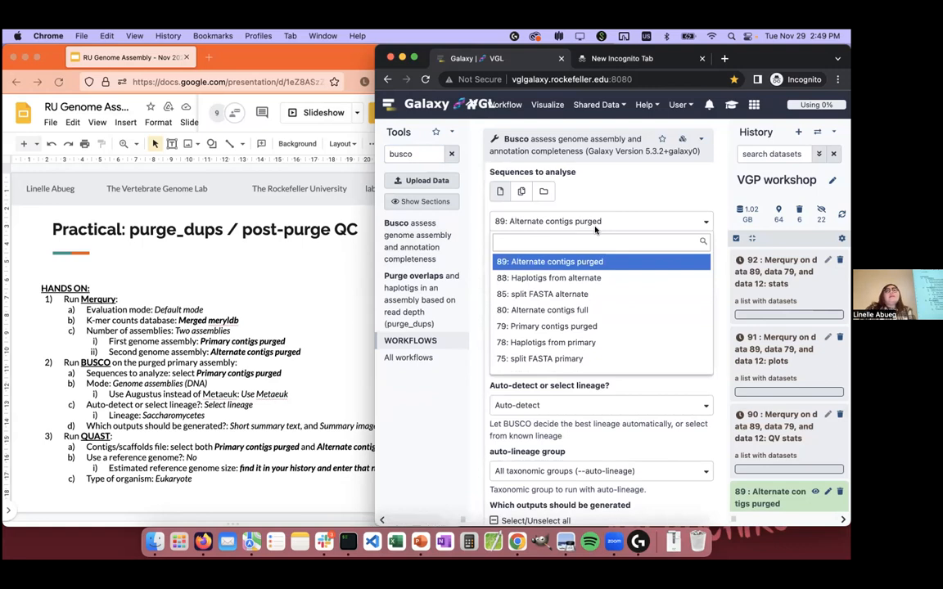
{"action": "left_click", "coordinate": [567, 327]}
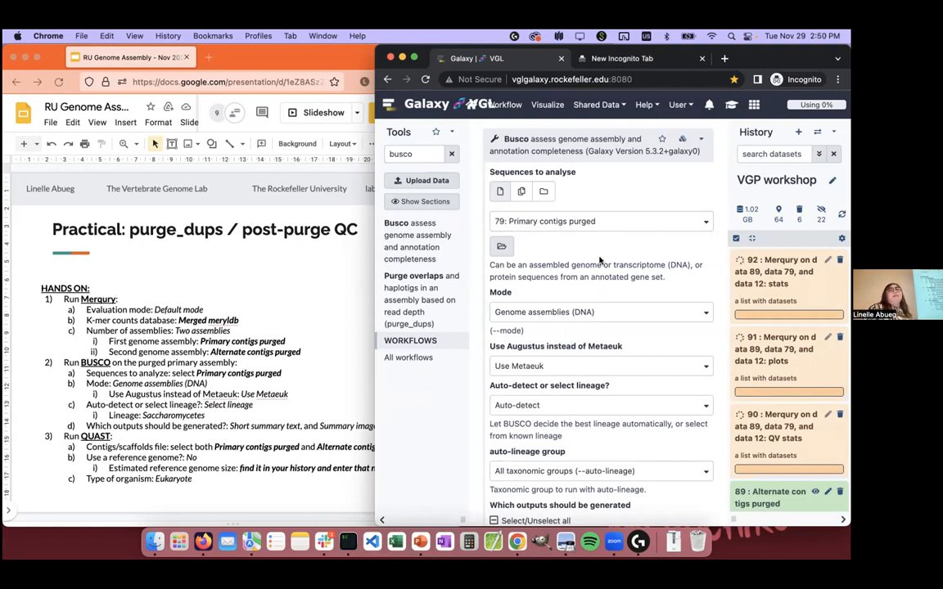
Step: Switch Busco from auto-detection to Select lineage and choose Saccharomycetes as the lineage
{"action": "scroll", "coordinate": [533, 411], "scroll_direction": "down", "scroll_amount": 1}
{"action": "scroll", "coordinate": [533, 411], "scroll_direction": "down", "scroll_amount": 1}
{"action": "left_click", "coordinate": [533, 376]}
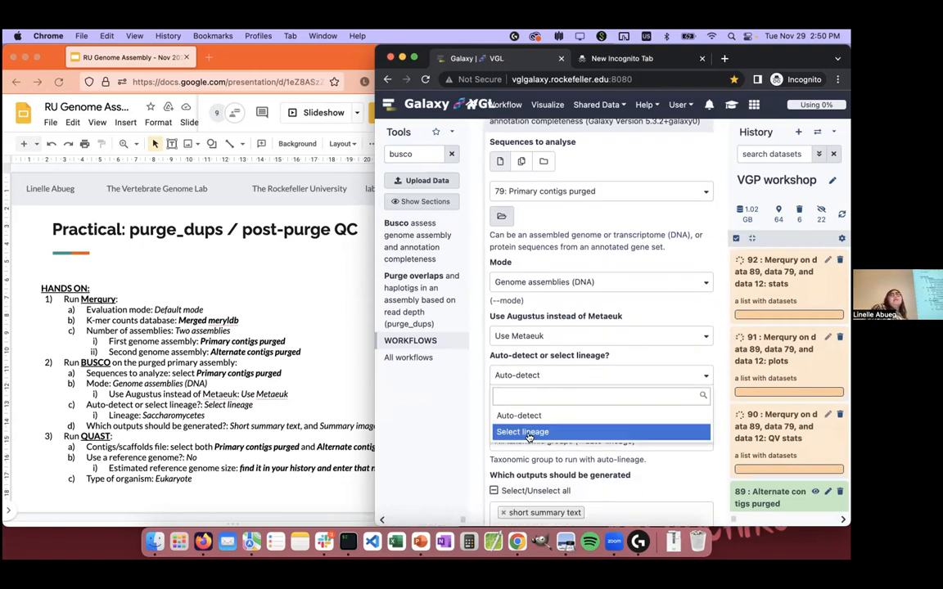
{"action": "left_click", "coordinate": [528, 431]}
{"action": "scroll", "coordinate": [528, 438], "scroll_direction": "down", "scroll_amount": 1}
{"action": "left_click", "coordinate": [540, 426]}
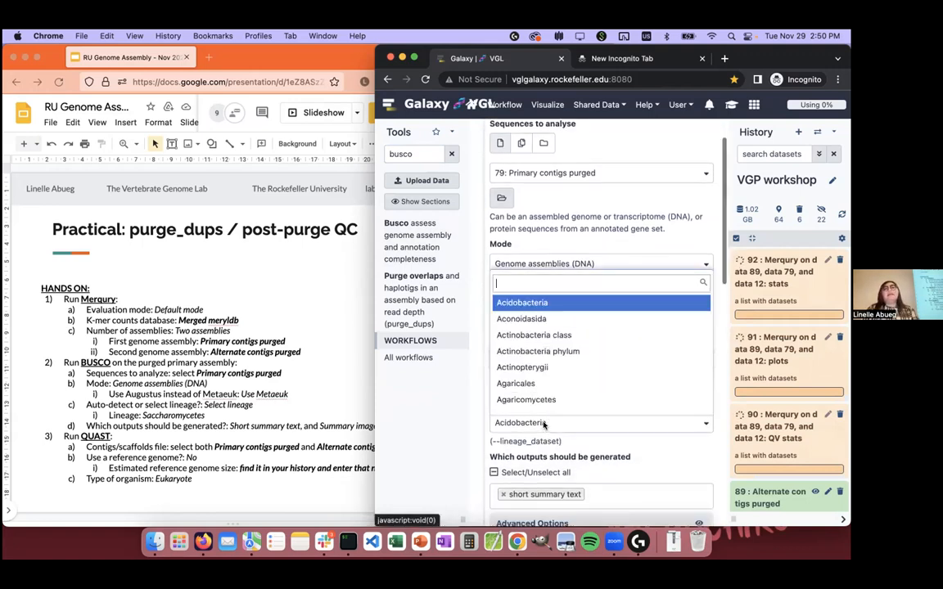
{"action": "type", "text": "sacc"}
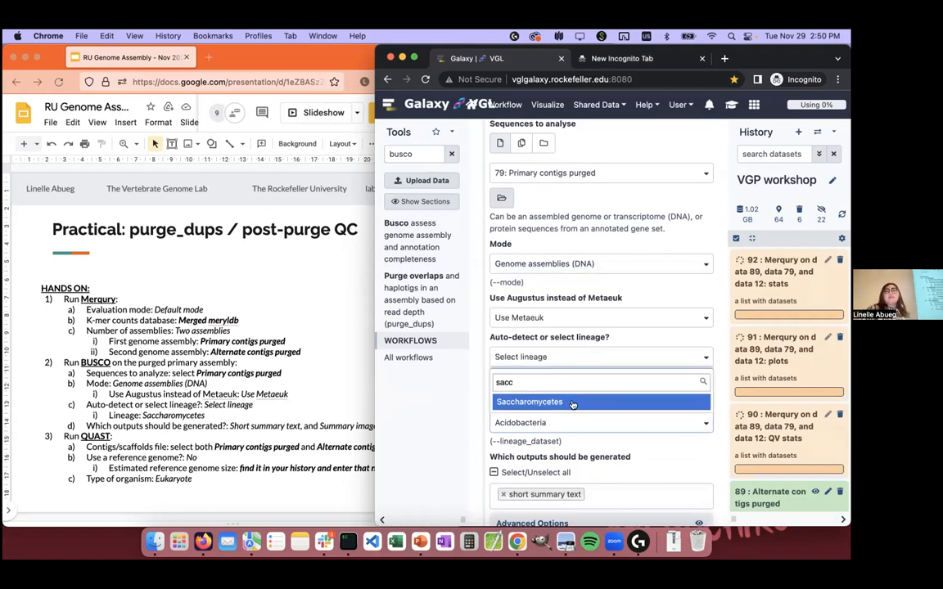
{"action": "key", "text": "Return"}
Step: Add the summary image to Busco's generated outputs alongside the short summary text, and execute the tool
{"action": "left_click", "coordinate": [608, 494]}
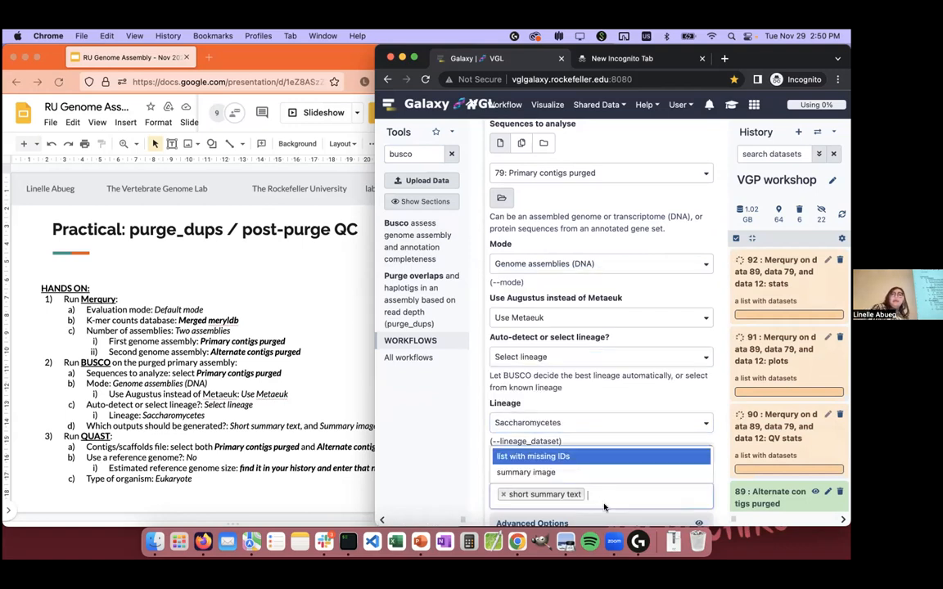
{"action": "left_click", "coordinate": [578, 473]}
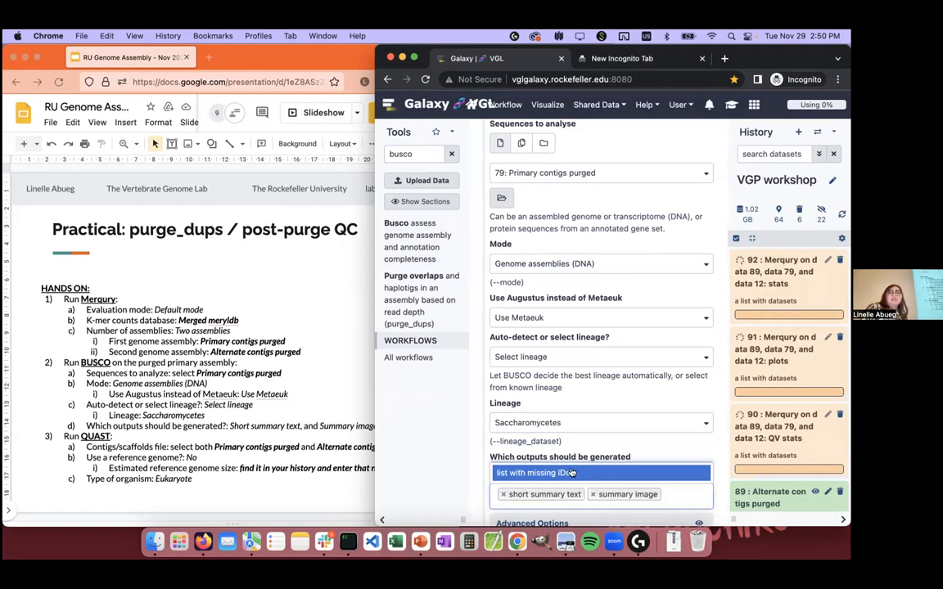
{"action": "left_click", "coordinate": [613, 443]}
{"action": "scroll", "coordinate": [614, 443], "scroll_direction": "down", "scroll_amount": 3}
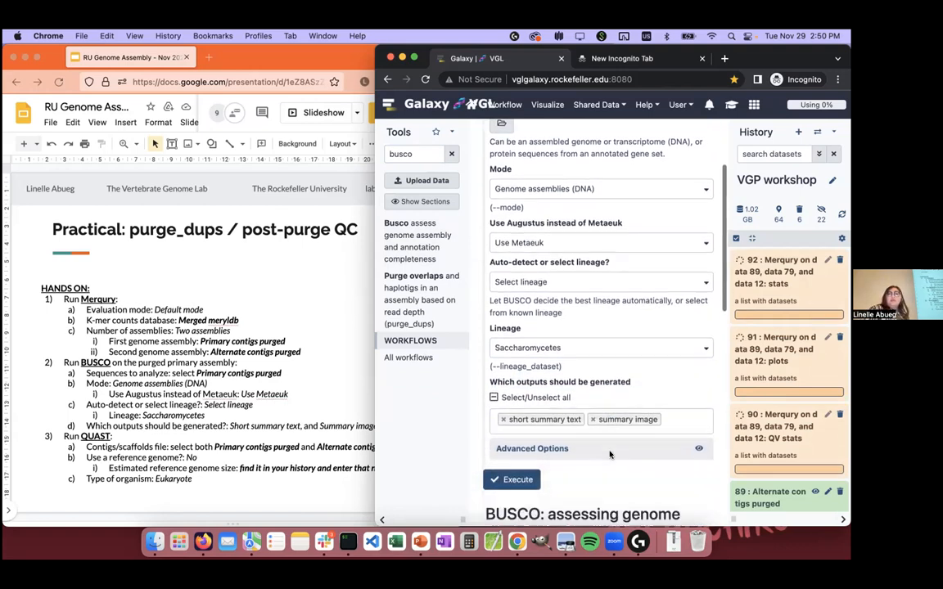
{"action": "left_click", "coordinate": [518, 479]}
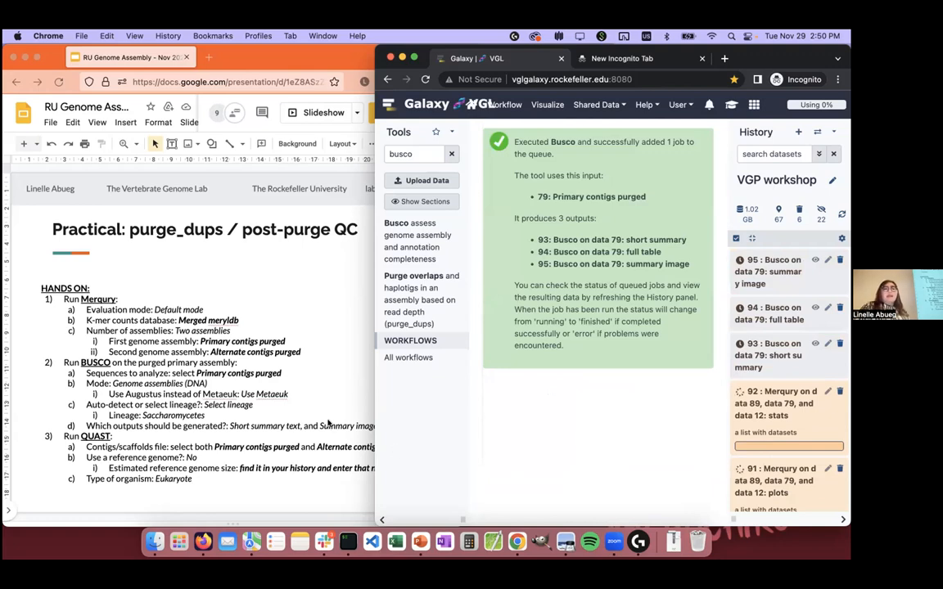
Step: Search the Galaxy tools for quast and open the Quast Genome assembly Quality tool
{"action": "left_click", "coordinate": [420, 151]}
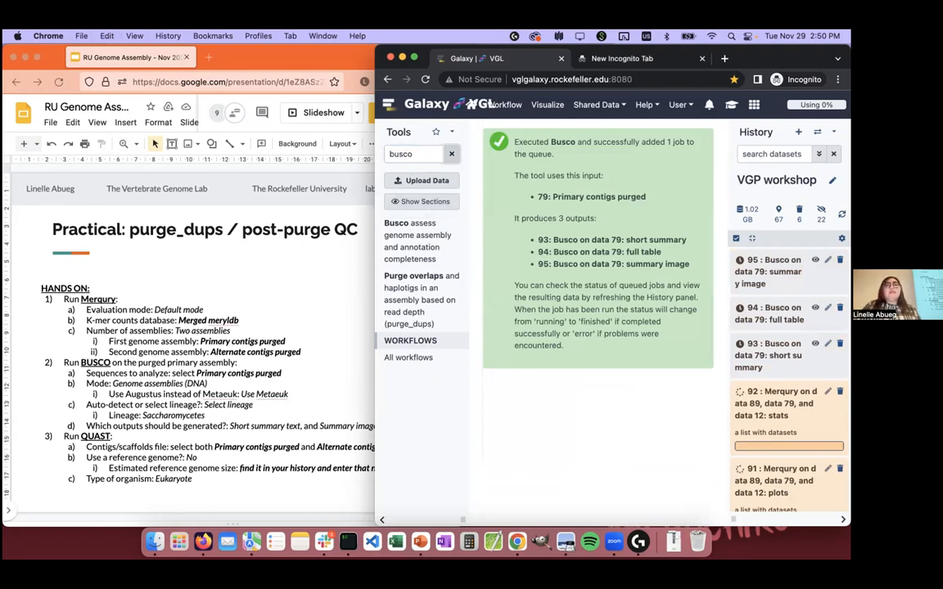
{"action": "key", "text": "BackSpace"}
{"action": "key", "text": "BackSpace"}
{"action": "key", "text": "BackSpace"}
{"action": "key", "text": "BackSpace"}
{"action": "key", "text": "BackSpace"}
{"action": "type", "text": "quast"}
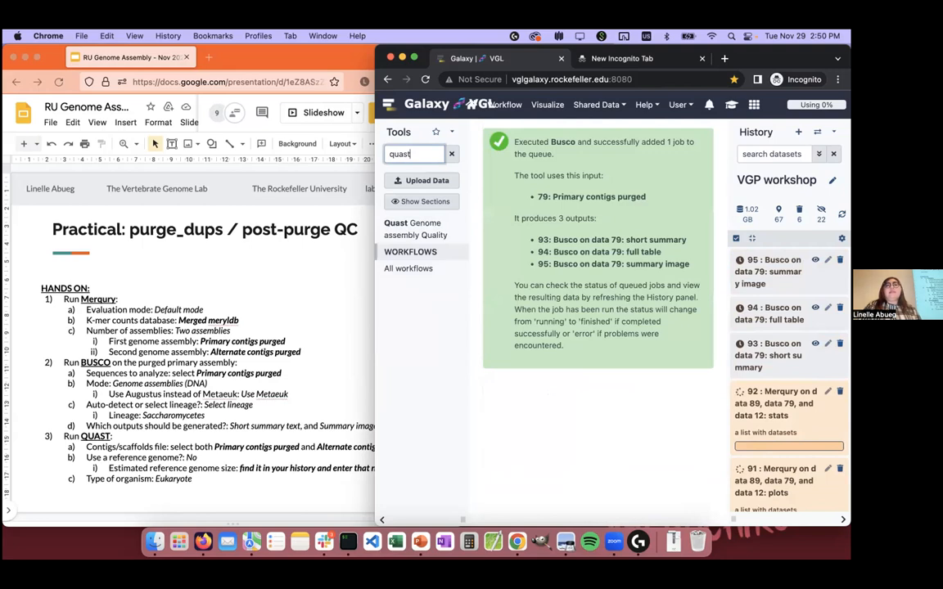
{"action": "left_click", "coordinate": [435, 229]}
Step: Keep the dataset names in Quast and select both 79: Primary contigs purged and 89: Alternate contigs purged as contigs/scaffolds files
{"action": "left_click", "coordinate": [608, 197]}
{"action": "left_click", "coordinate": [605, 197]}
{"action": "left_click", "coordinate": [556, 315]}
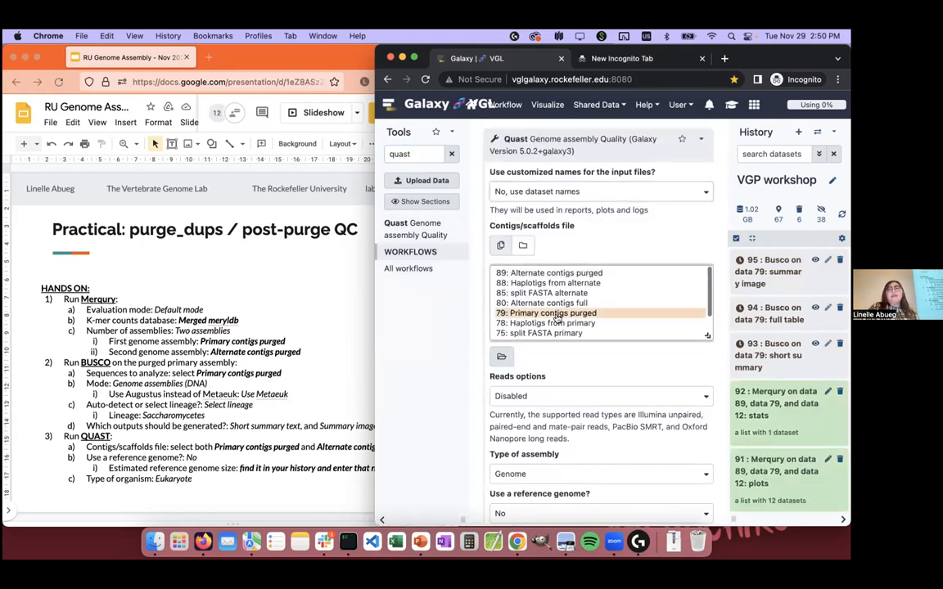
{"action": "left_click", "coordinate": [591, 274], "text": "super"}
{"action": "scroll", "coordinate": [506, 358], "scroll_direction": "down", "scroll_amount": 3}
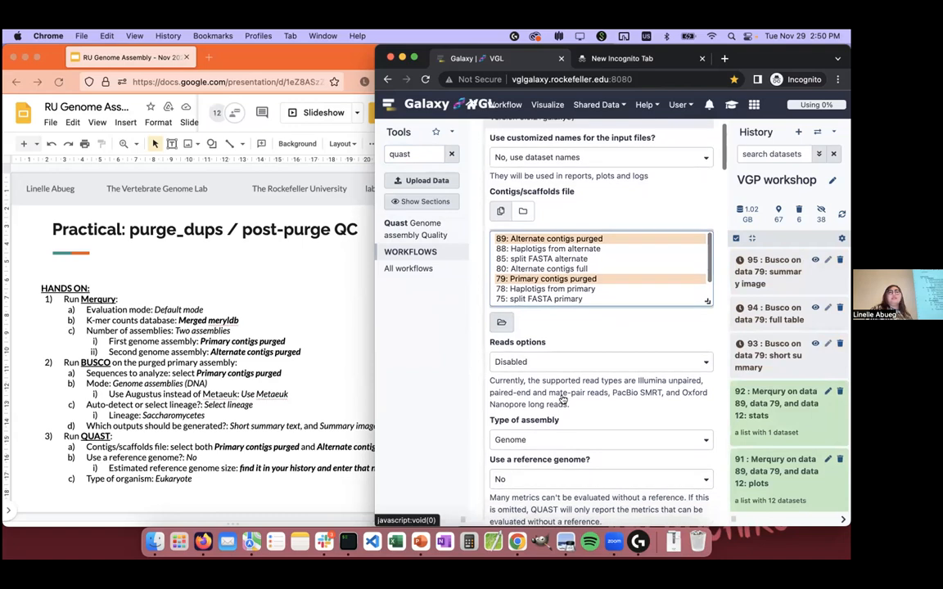
{"action": "left_click", "coordinate": [553, 298]}
{"action": "left_click", "coordinate": [554, 298]}
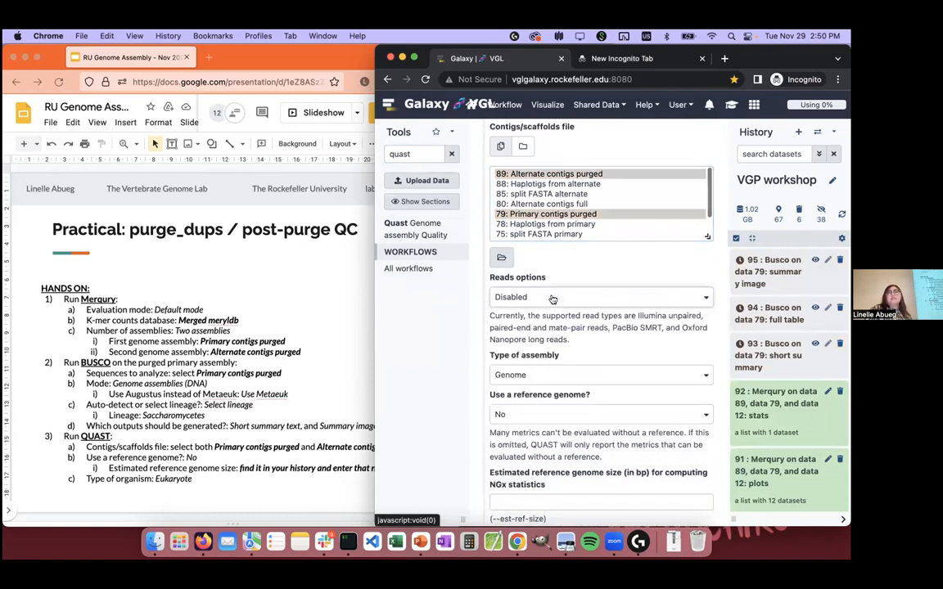
Step: Copy the genome size 11747160 from history dataset 24: Advanced Cut on data 23 into Quast's estimated reference genome size
{"action": "scroll", "coordinate": [553, 300], "scroll_direction": "down", "scroll_amount": 3}
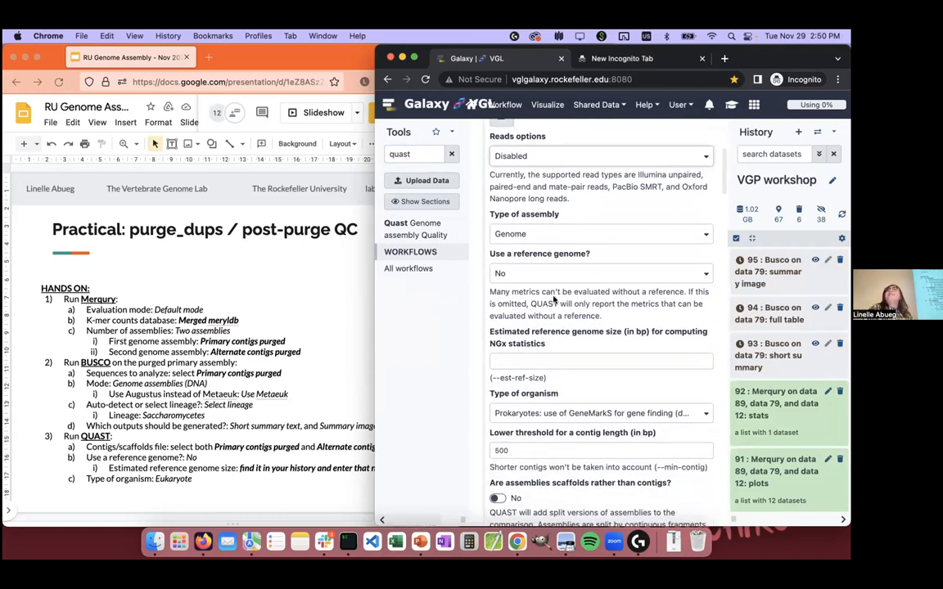
{"action": "left_click", "coordinate": [512, 361]}
{"action": "scroll", "coordinate": [792, 307], "scroll_direction": "down", "scroll_amount": 20}
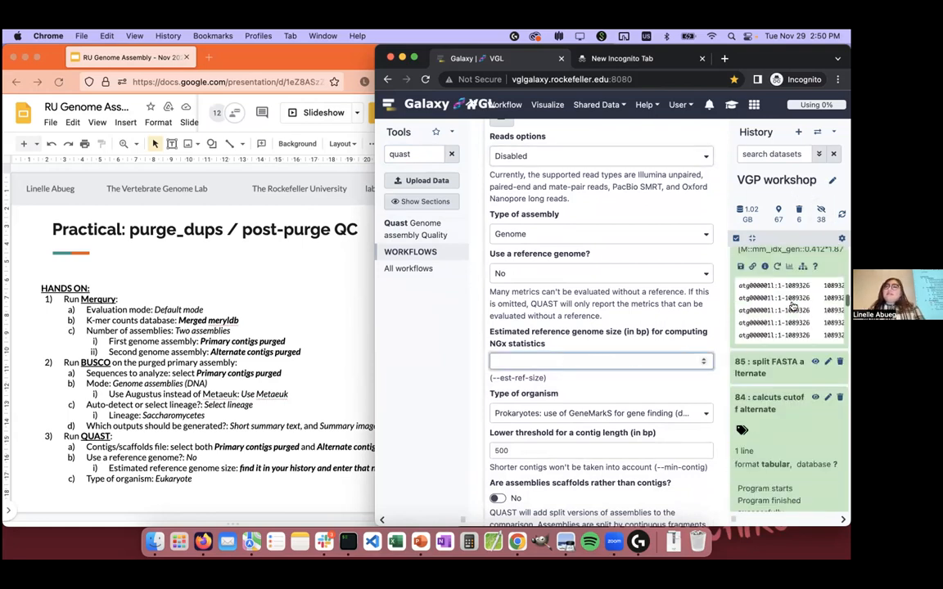
{"action": "scroll", "coordinate": [793, 307], "scroll_direction": "down", "scroll_amount": 10}
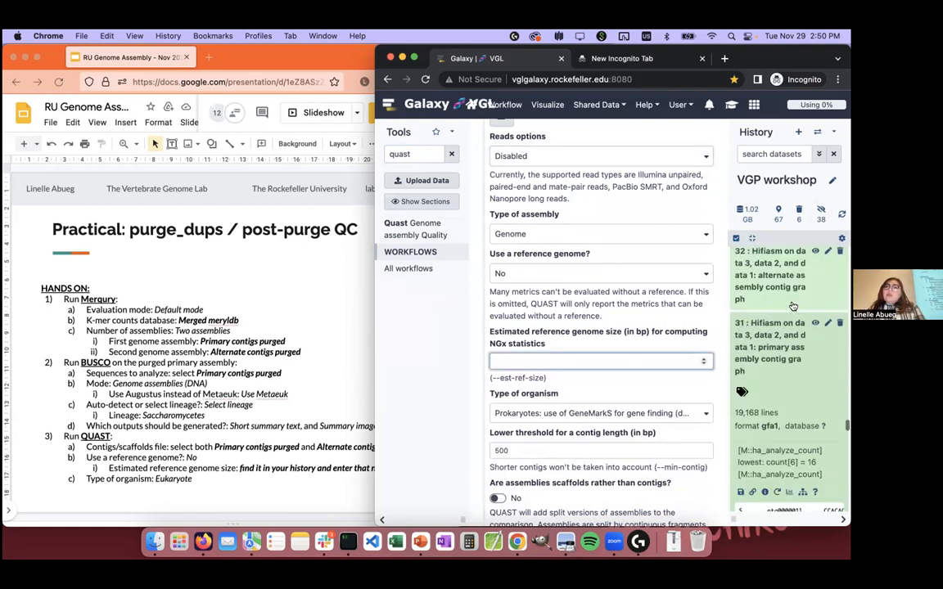
{"action": "scroll", "coordinate": [792, 307], "scroll_direction": "down", "scroll_amount": 10}
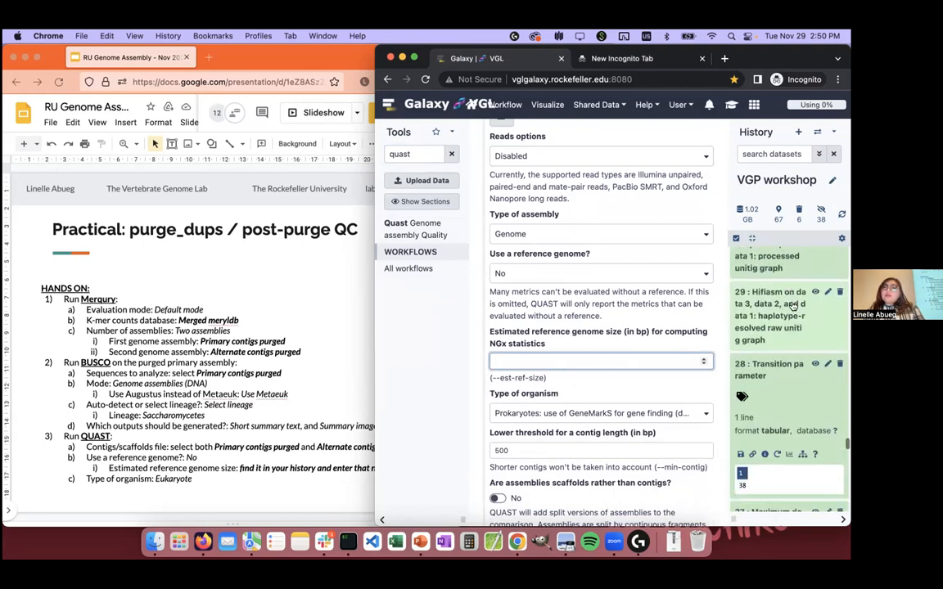
{"action": "scroll", "coordinate": [792, 306], "scroll_direction": "down", "scroll_amount": 3}
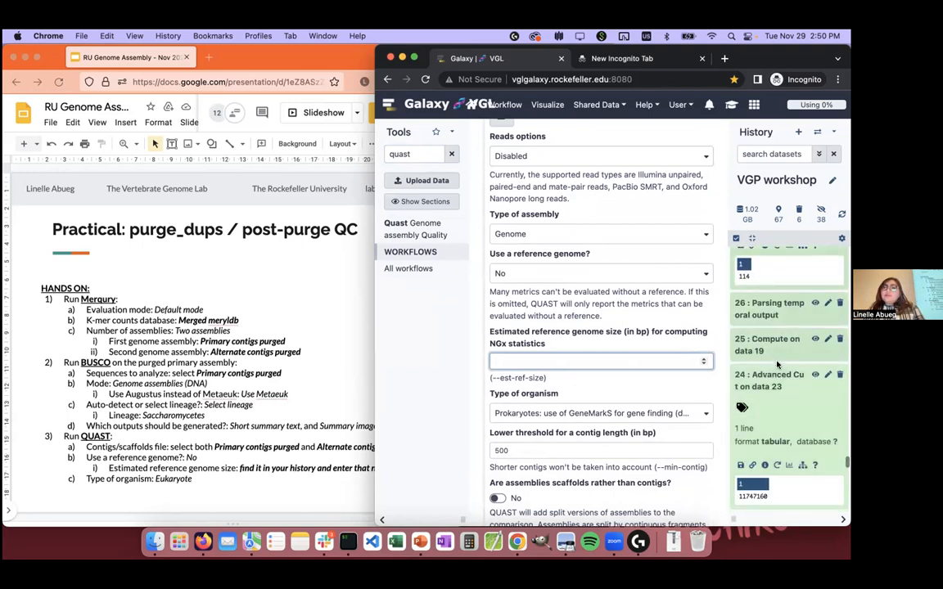
{"action": "left_click", "coordinate": [757, 445]}
{"action": "double_click", "coordinate": [753, 447]}
{"action": "key", "text": "super+c"}
{"action": "left_click", "coordinate": [578, 361]}
{"action": "key", "text": "super+v"}
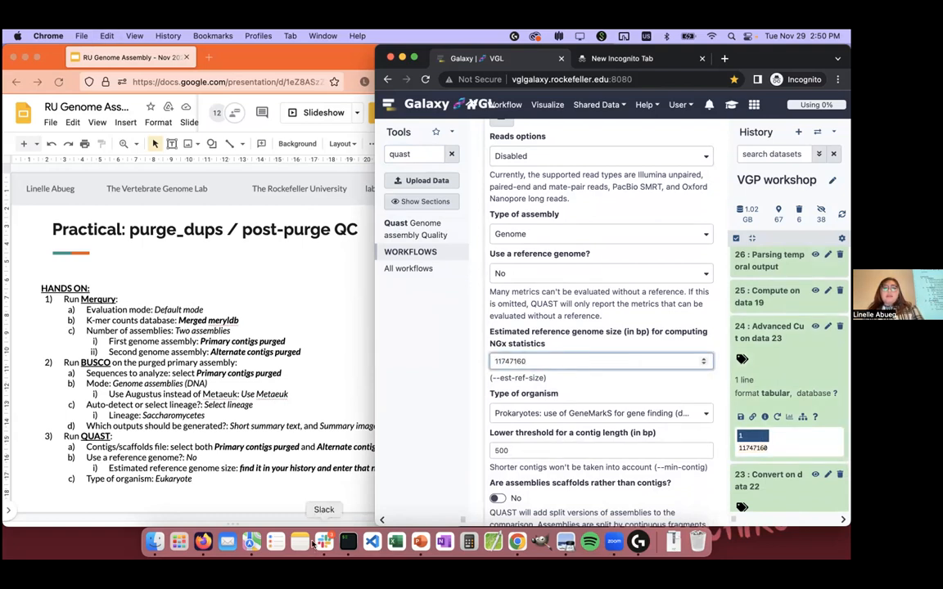
Step: Switch to the Google Slides practical and replace the estimated reference genome size instruction under QUAST with the copied value 11747160
{"action": "left_click", "coordinate": [266, 475]}
{"action": "left_click_drag", "start_coordinate": [239, 468], "coordinate": [404, 463]}
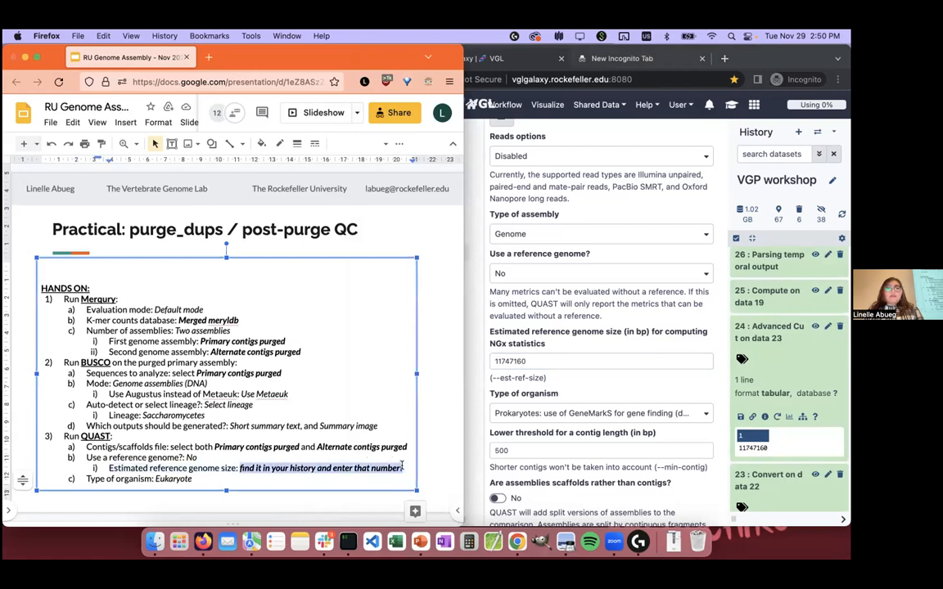
{"action": "key", "text": "super+v"}
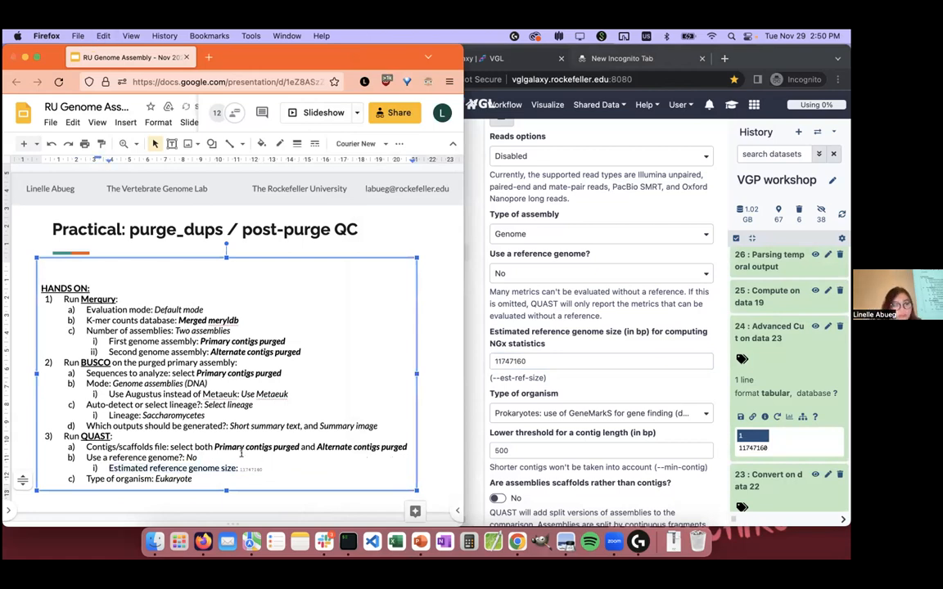
Step: Enlarge the font of the pasted genome size 11747160 on the slide by three increments to suit the surrounding text
{"action": "left_click_drag", "start_coordinate": [227, 469], "coordinate": [264, 472]}
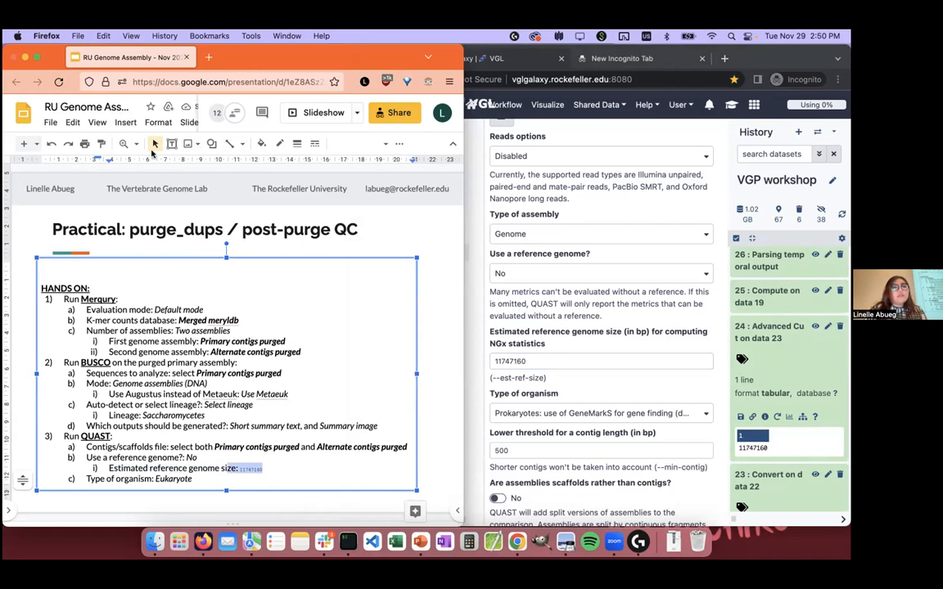
{"action": "left_click", "coordinate": [265, 469]}
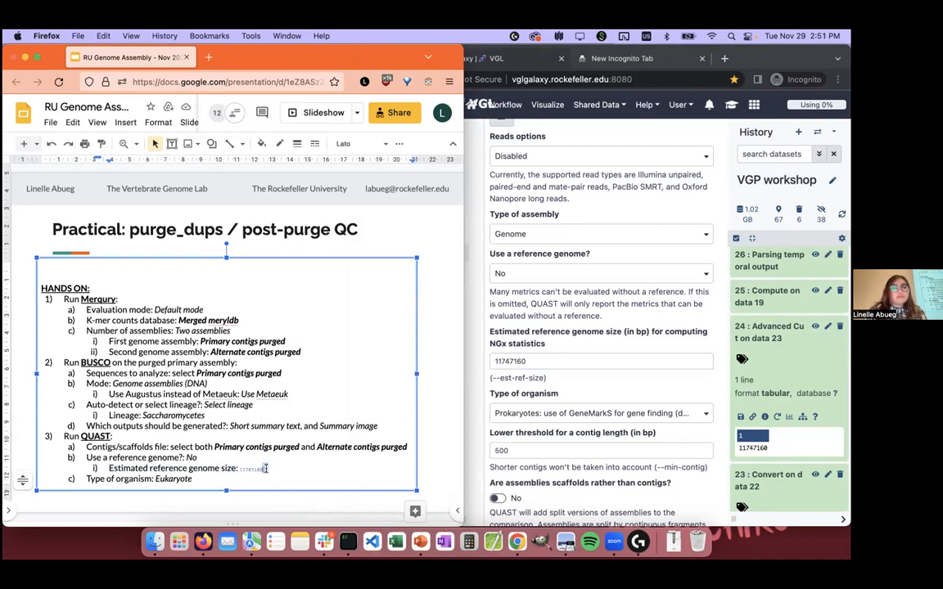
{"action": "double_click", "coordinate": [252, 469]}
{"action": "key", "text": "Left"}
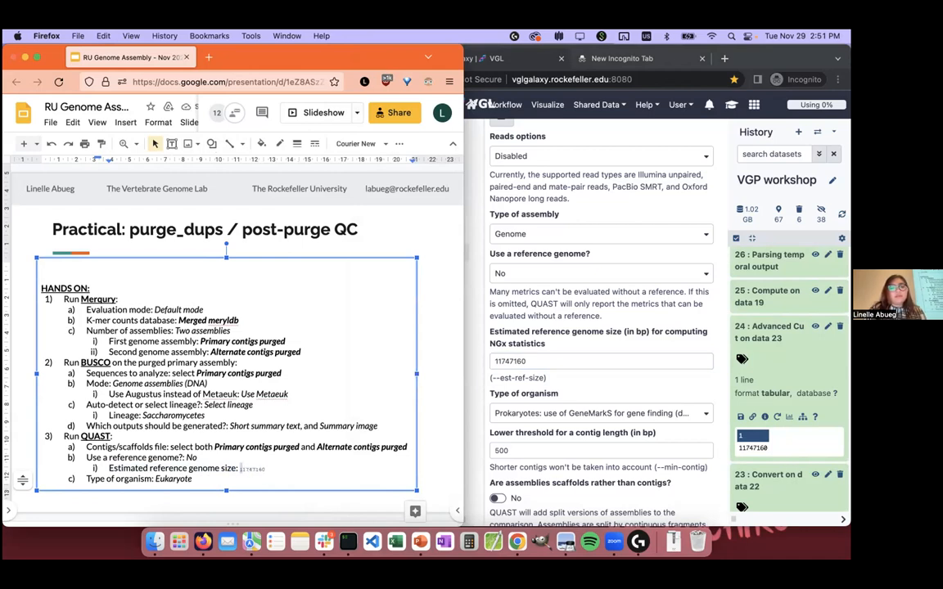
{"action": "left_click_drag", "start_coordinate": [241, 469], "coordinate": [266, 469]}
{"action": "key", "text": "super+shift+period"}
{"action": "key", "text": "super+shift+period"}
{"action": "key", "text": "super+shift+period"}
{"action": "key", "text": "super+shift+period"}
{"action": "key", "text": "super+shift+period"}
{"action": "key", "text": "super+shift+period"}
{"action": "key", "text": "super+shift+period"}
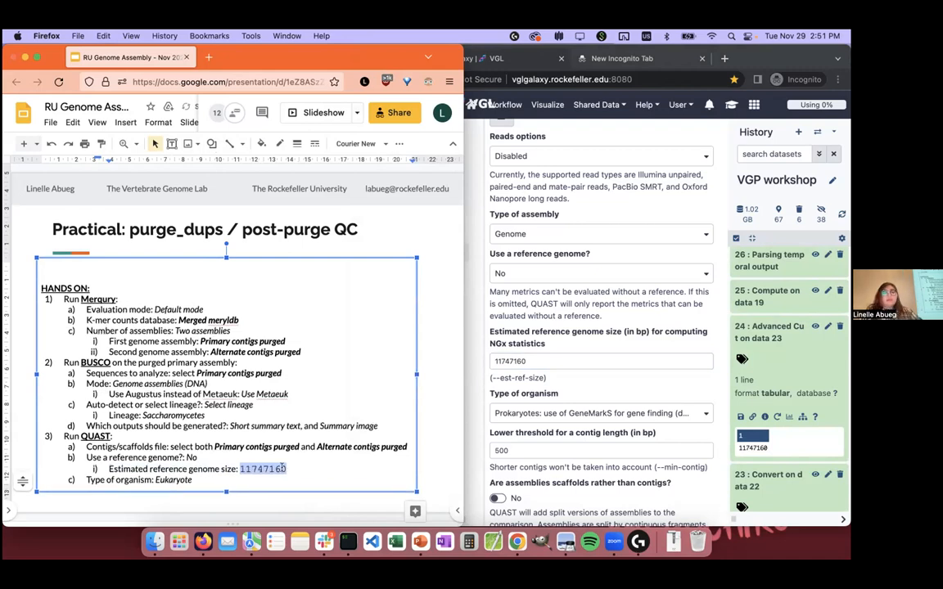
Step: Switch to Galaxy, choose the type of organism for Quast, and execute the tool on the purged contigs
{"action": "left_click", "coordinate": [593, 414]}
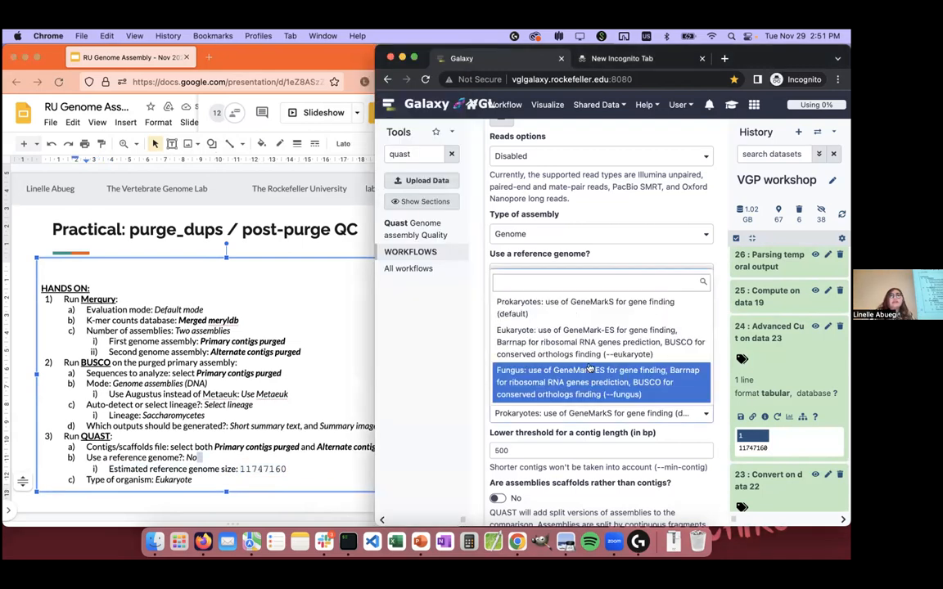
{"action": "left_click", "coordinate": [573, 298]}
{"action": "scroll", "coordinate": [573, 328], "scroll_direction": "down", "scroll_amount": 8}
{"action": "scroll", "coordinate": [573, 340], "scroll_direction": "down", "scroll_amount": 4}
{"action": "left_click", "coordinate": [511, 477]}
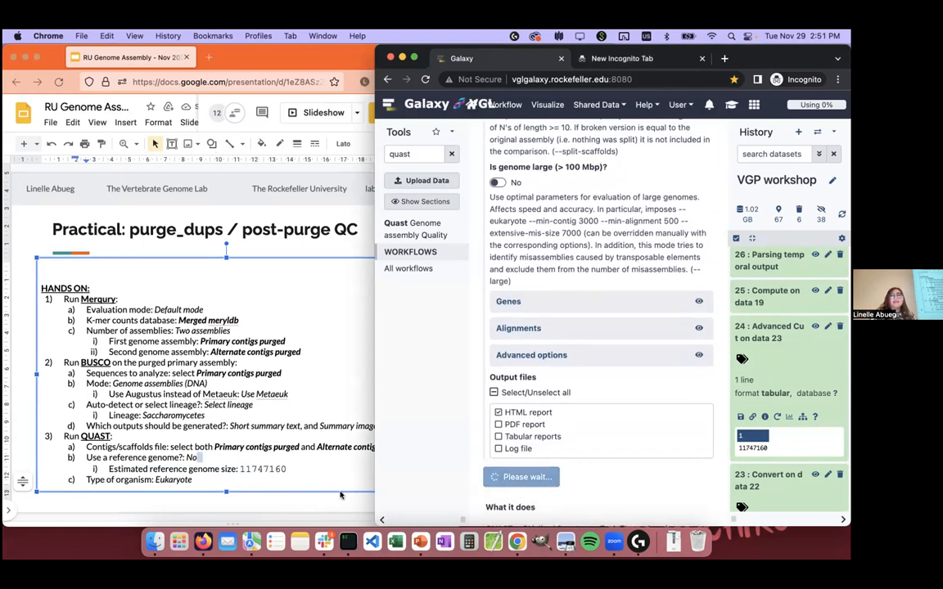
{"action": "left_click", "coordinate": [316, 512]}
{"action": "left_click", "coordinate": [316, 512]}
{"action": "key", "text": "Down"}
{"action": "key", "text": "Down"}
{"action": "key", "text": "Down"}
{"action": "key", "text": "Up"}
{"action": "key", "text": "Up"}
{"action": "key", "text": "Up"}
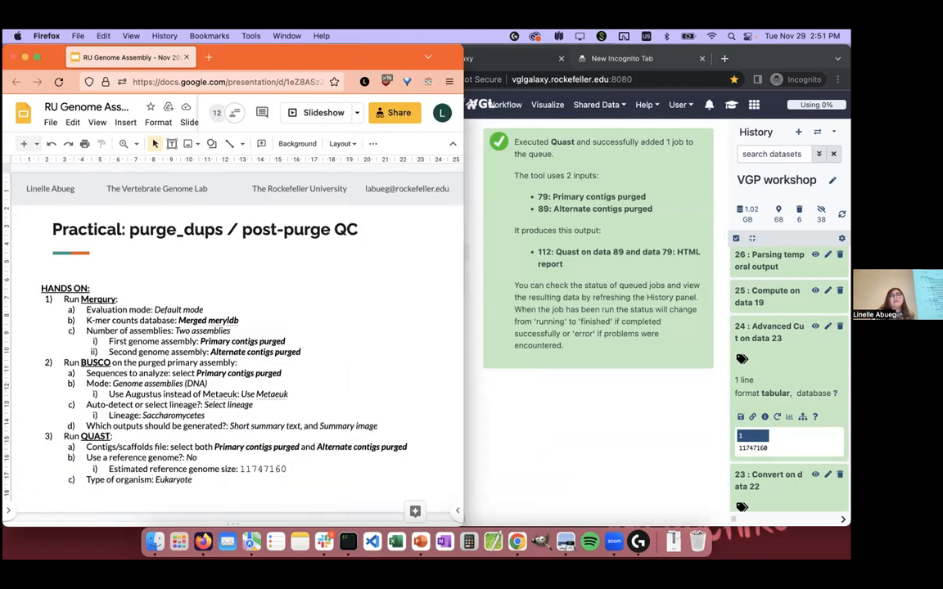
Step: Return to Galaxy and check the status of the newest Quast and Busco datasets in the VGP workshop history
{"action": "left_click", "coordinate": [645, 447]}
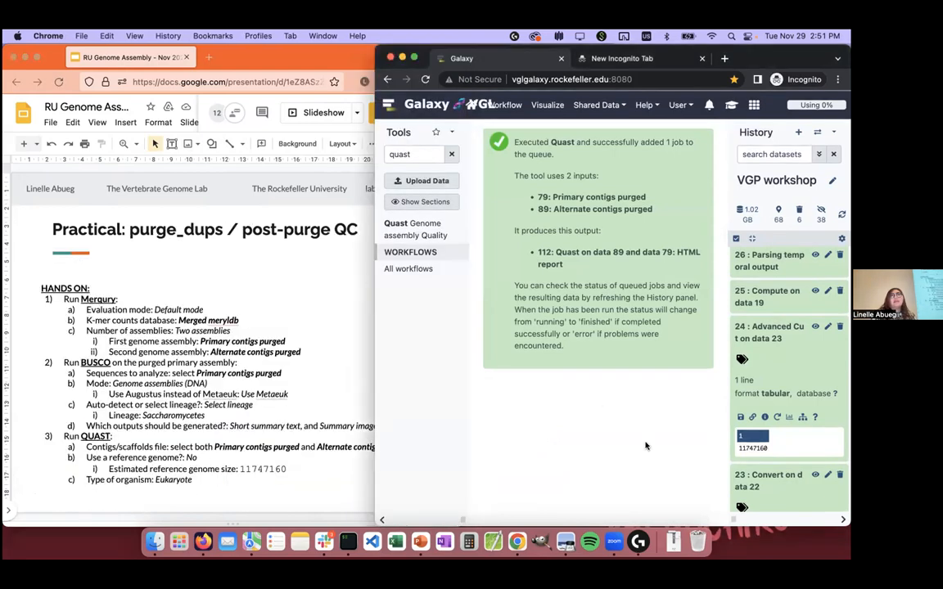
{"action": "scroll", "coordinate": [822, 306], "scroll_direction": "up", "scroll_amount": 5}
{"action": "scroll", "coordinate": [822, 306], "scroll_direction": "up", "scroll_amount": 10}
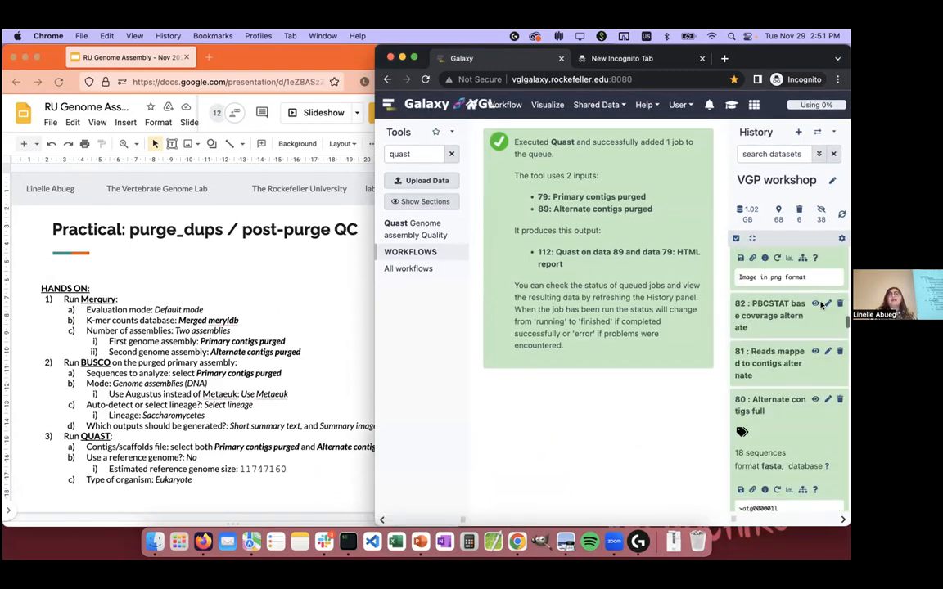
{"action": "scroll", "coordinate": [779, 299], "scroll_direction": "up", "scroll_amount": 5}
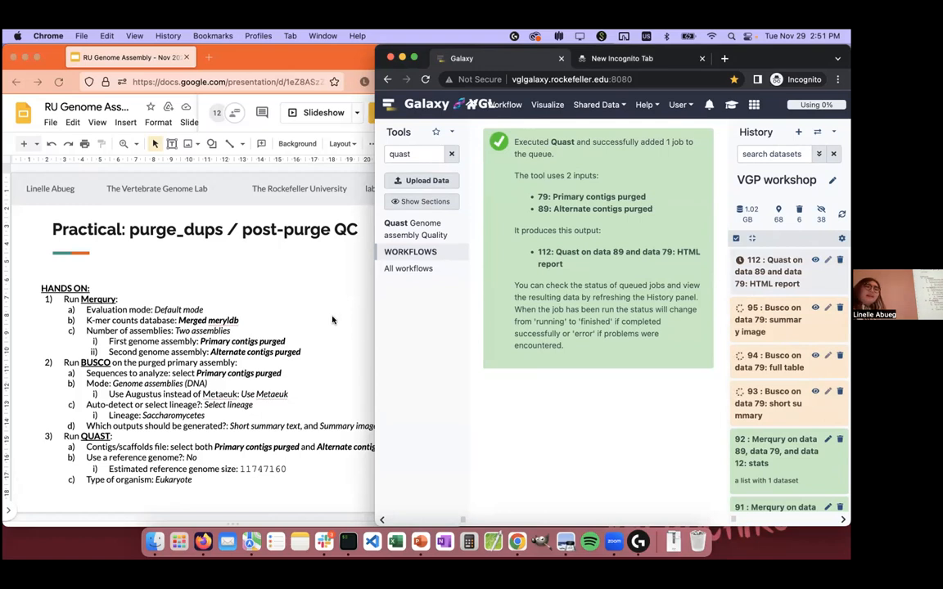
{"action": "left_click", "coordinate": [300, 289]}
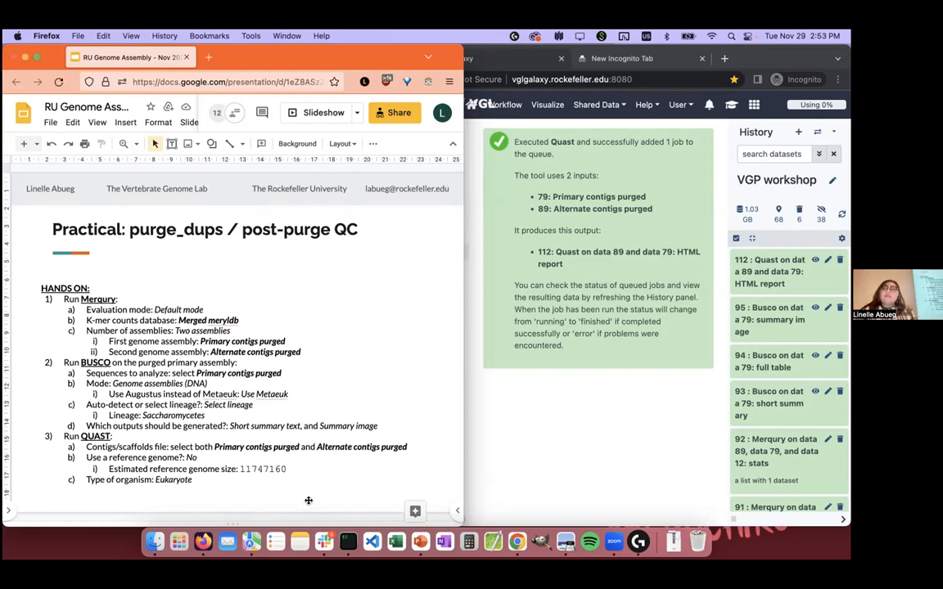
{"action": "left_click", "coordinate": [548, 438]}
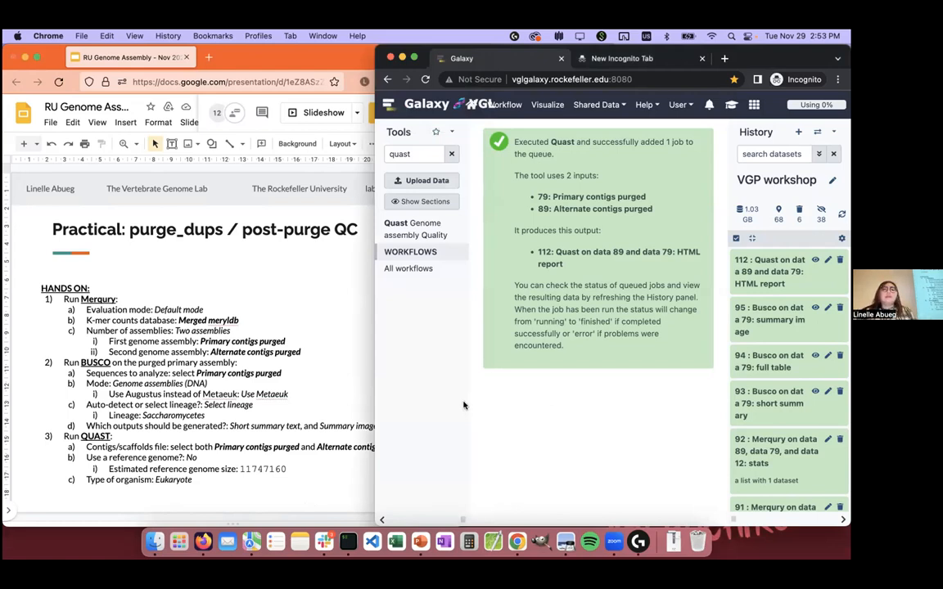
{"action": "left_click", "coordinate": [300, 348]}
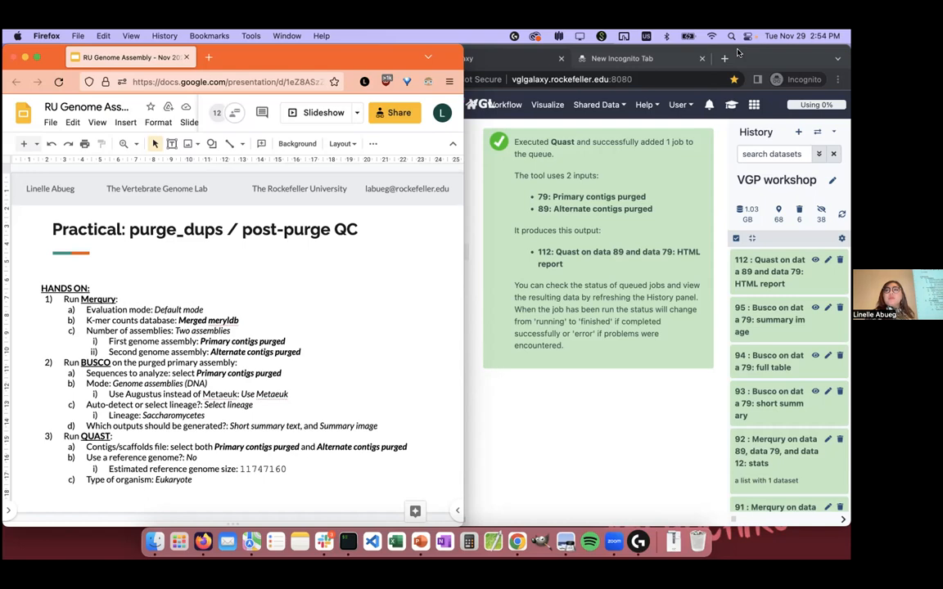
{"action": "left_click", "coordinate": [601, 406]}
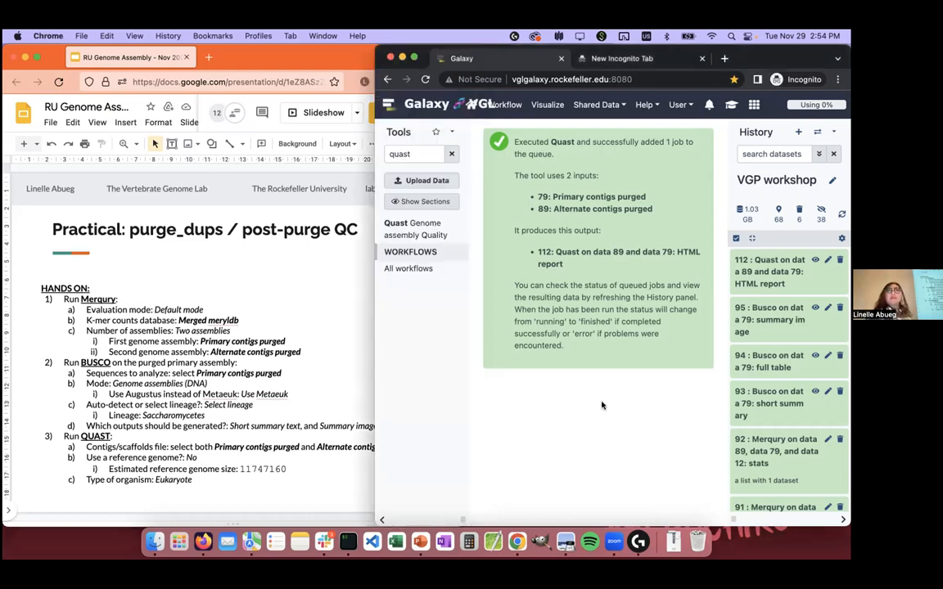
Step: Collapse the expanded dataset 89: Alternate contigs purged in the VGP workshop history
{"action": "scroll", "coordinate": [782, 393], "scroll_direction": "down", "scroll_amount": 8}
{"action": "scroll", "coordinate": [782, 391], "scroll_direction": "down", "scroll_amount": 1}
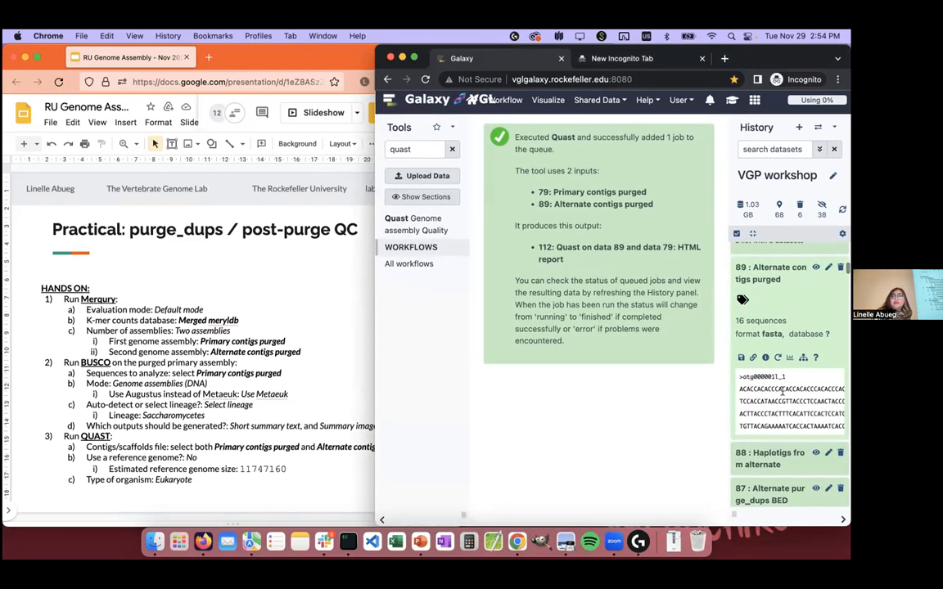
{"action": "scroll", "coordinate": [767, 457], "scroll_direction": "up", "scroll_amount": 2}
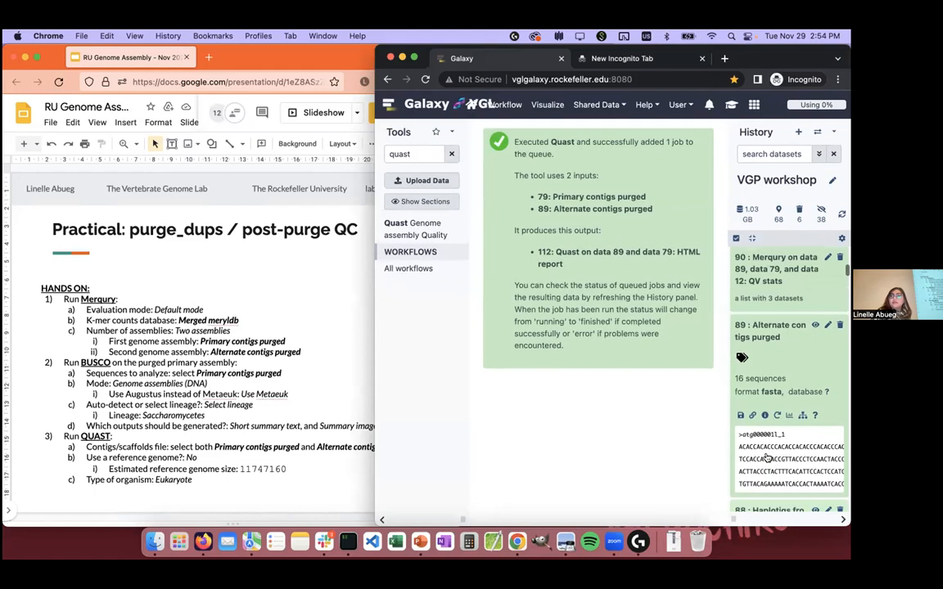
{"action": "left_click", "coordinate": [778, 348]}
{"action": "scroll", "coordinate": [778, 347], "scroll_direction": "down", "scroll_amount": 3}
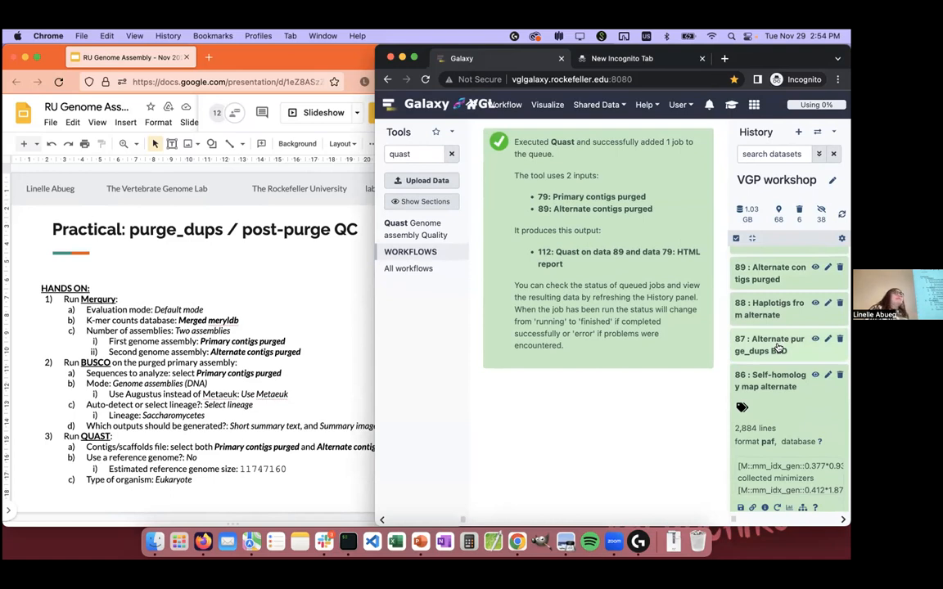
{"action": "scroll", "coordinate": [786, 344], "scroll_direction": "up", "scroll_amount": 5}
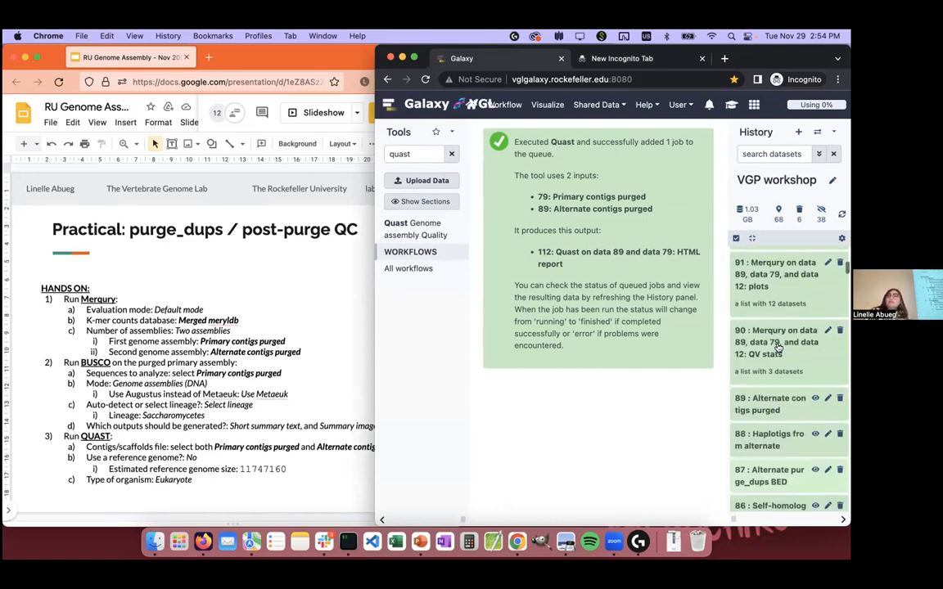
Step: Display dataset 95: Busco on data 79: summary image, widen the Galaxy window, and return to the practical slide
{"action": "left_click", "coordinate": [814, 307]}
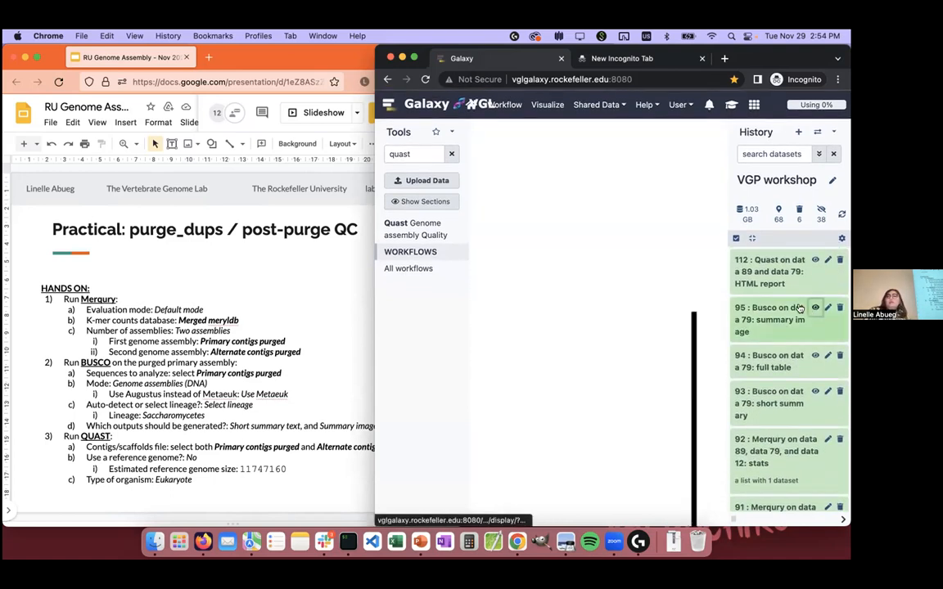
{"action": "left_click_drag", "start_coordinate": [373, 480], "coordinate": [67, 417]}
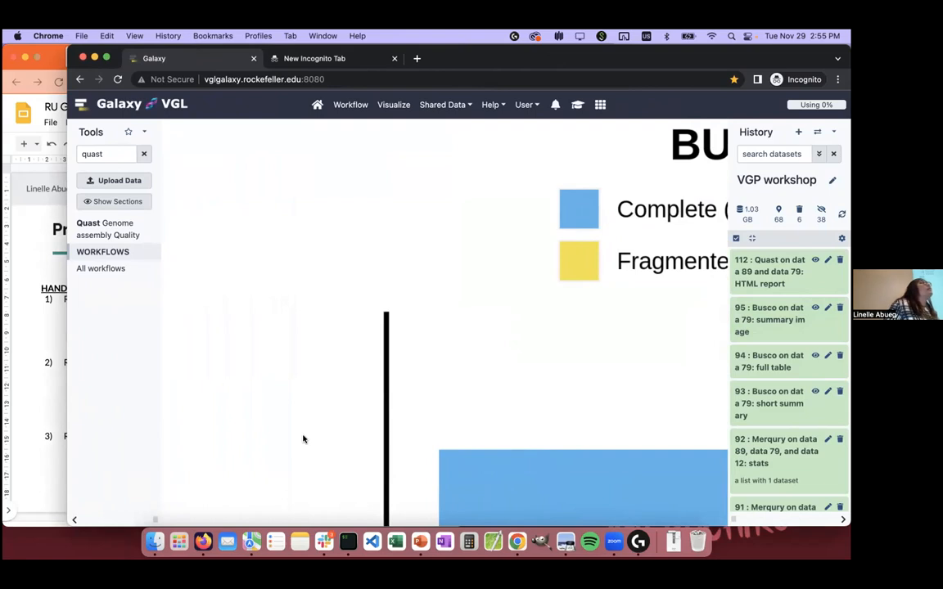
{"action": "left_click", "coordinate": [47, 442]}
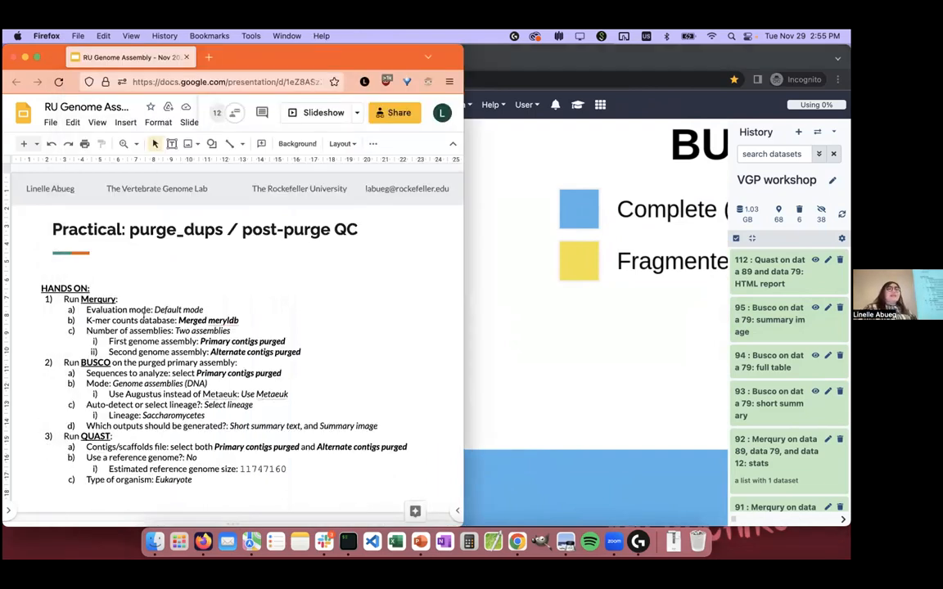
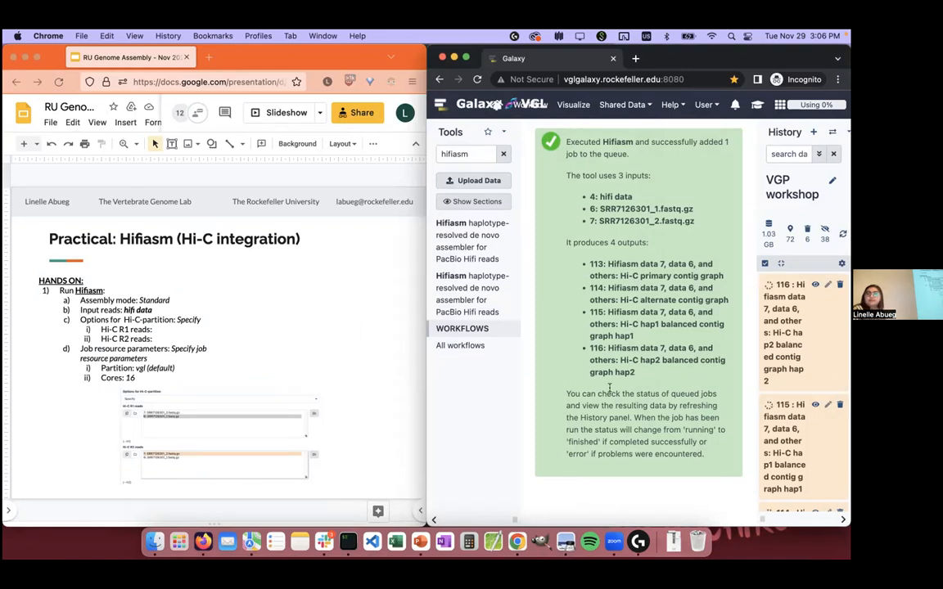
Step: Go through the workshop slides past the scaffolding practicals and return to the Practical: Hifiasm (quality control) slide
{"action": "left_click", "coordinate": [369, 166]}
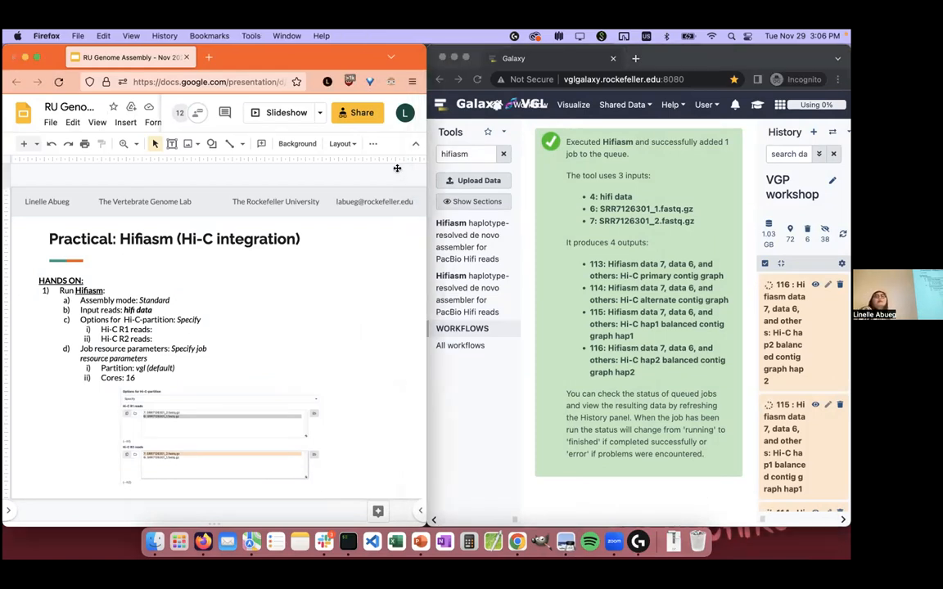
{"action": "key", "text": "Down"}
{"action": "key", "text": "Down"}
{"action": "key", "text": "Down"}
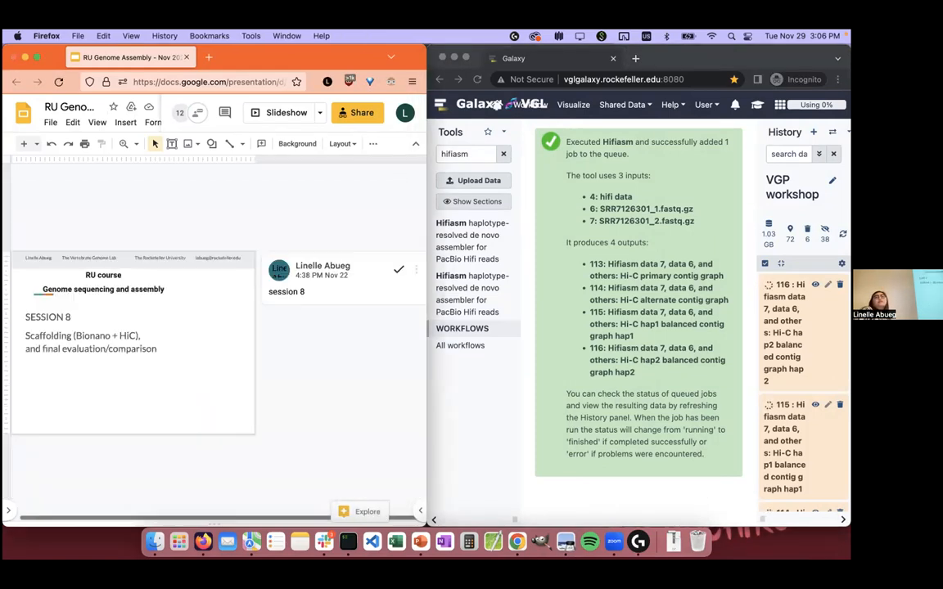
{"action": "key", "text": "Down"}
{"action": "key", "text": "Down"}
{"action": "key", "text": "Down"}
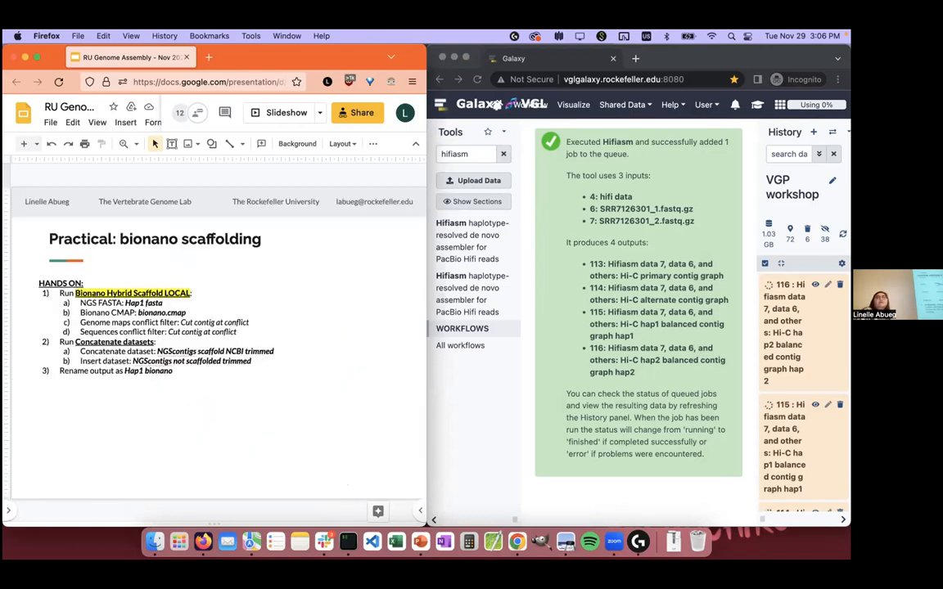
{"action": "key", "text": "Up"}
{"action": "key", "text": "Down"}
{"action": "key", "text": "Down"}
{"action": "key", "text": "Down"}
{"action": "key", "text": "Down"}
{"action": "key", "text": "Down"}
{"action": "key", "text": "Down"}
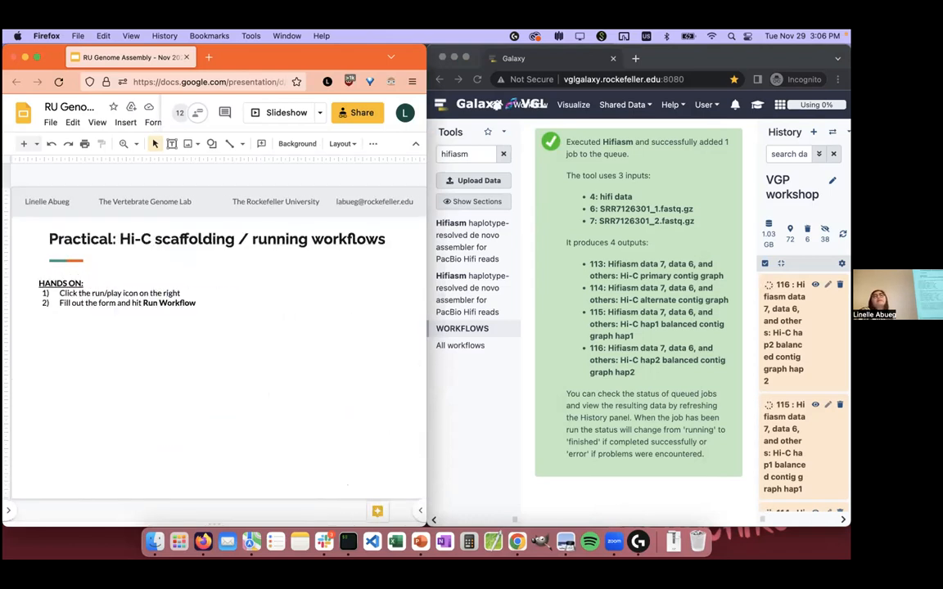
{"action": "key", "text": "Up"}
{"action": "key", "text": "Up"}
{"action": "key", "text": "Up"}
{"action": "key", "text": "Up"}
{"action": "key", "text": "Up"}
{"action": "key", "text": "Up"}
{"action": "key", "text": "Up"}
{"action": "key", "text": "Up"}
{"action": "key", "text": "Up"}
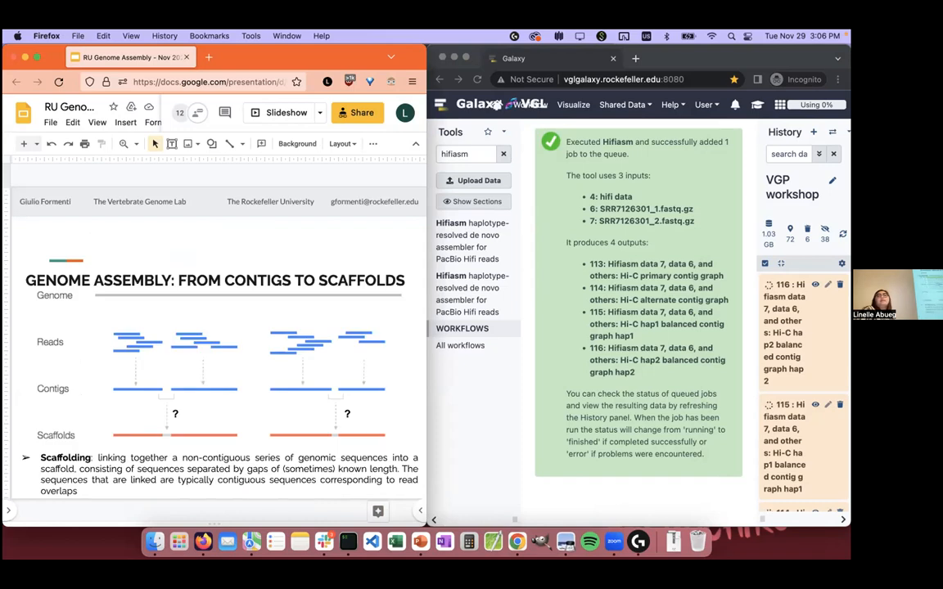
{"action": "key", "text": "Down"}
{"action": "key", "text": "Down"}
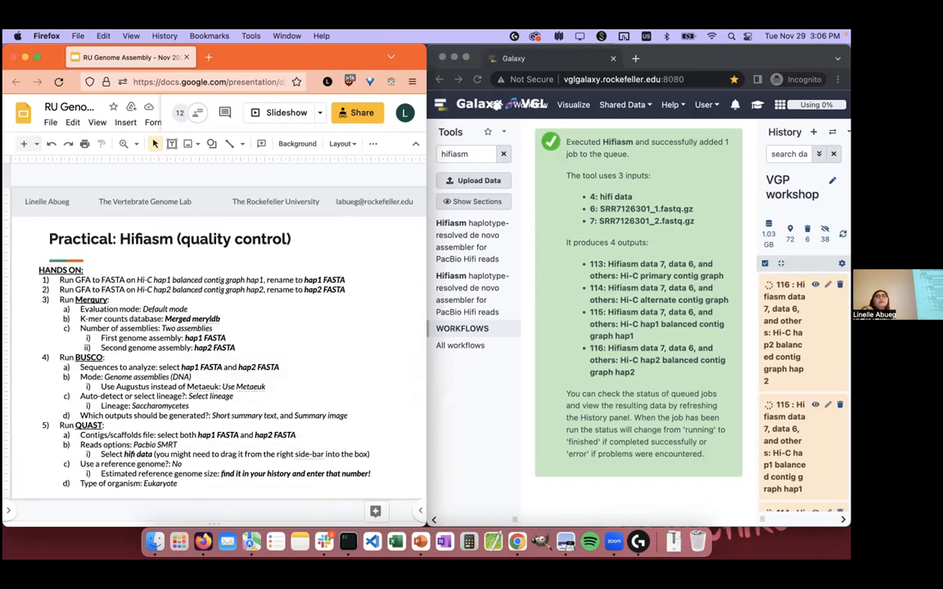
Step: Switch to Galaxy and check the job status of dataset 114, the Hi-C alternate contig graph
{"action": "left_click", "coordinate": [613, 493]}
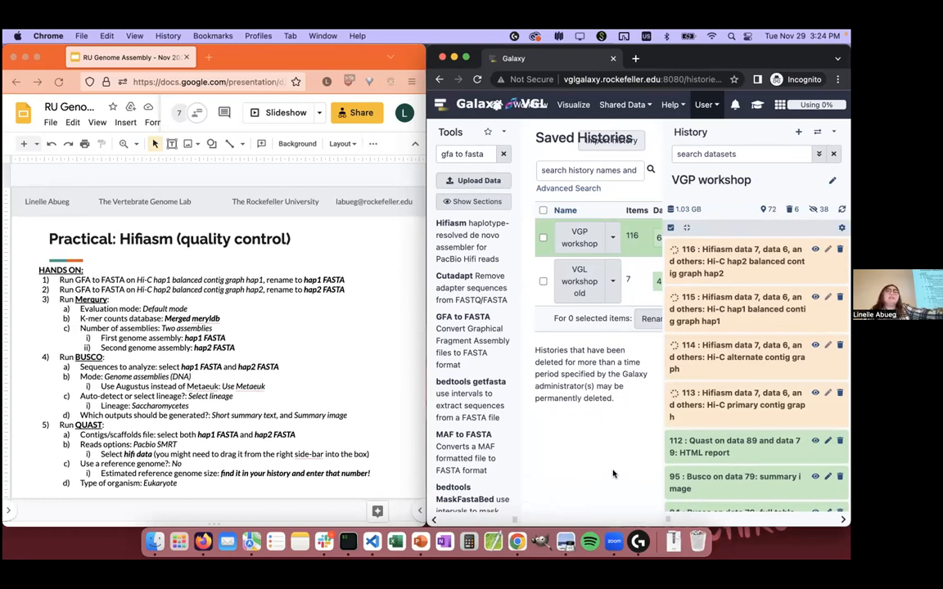
{"action": "left_click", "coordinate": [733, 347]}
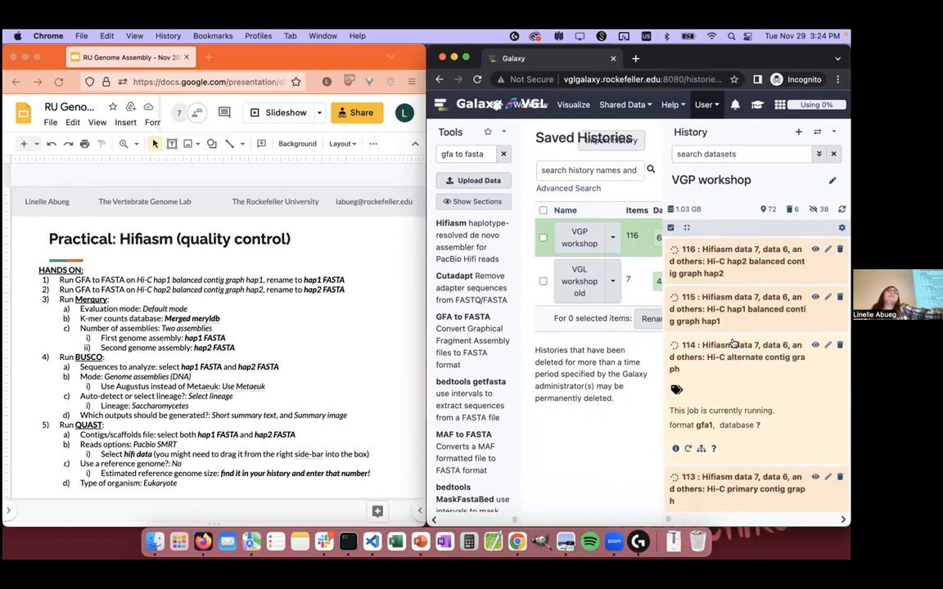
{"action": "left_click", "coordinate": [675, 369]}
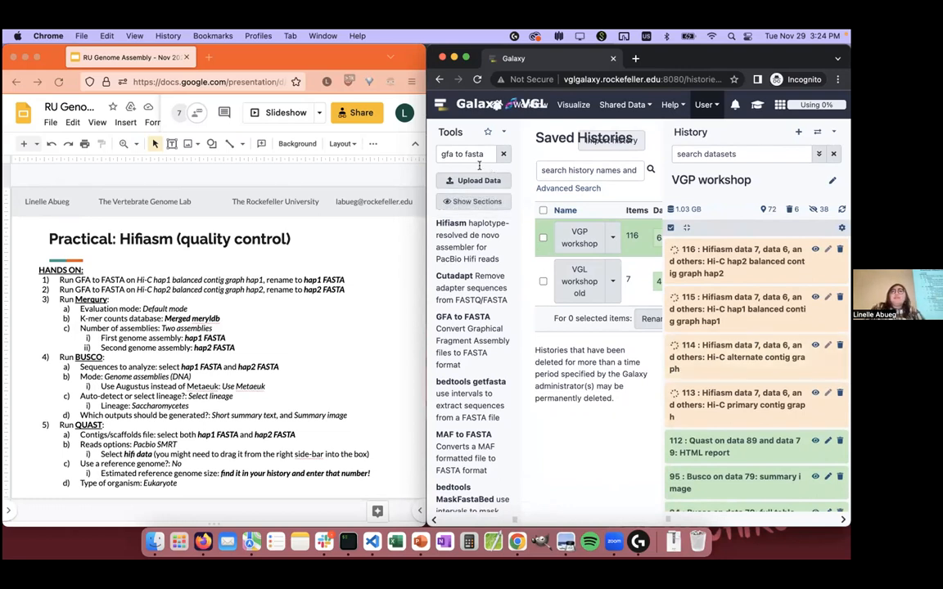
Step: Consult the GFA to FASTA instructions on the slide, open that tool in Galaxy, and narrow the history to enlarge the form
{"action": "left_click", "coordinate": [266, 234]}
{"action": "left_click", "coordinate": [339, 292]}
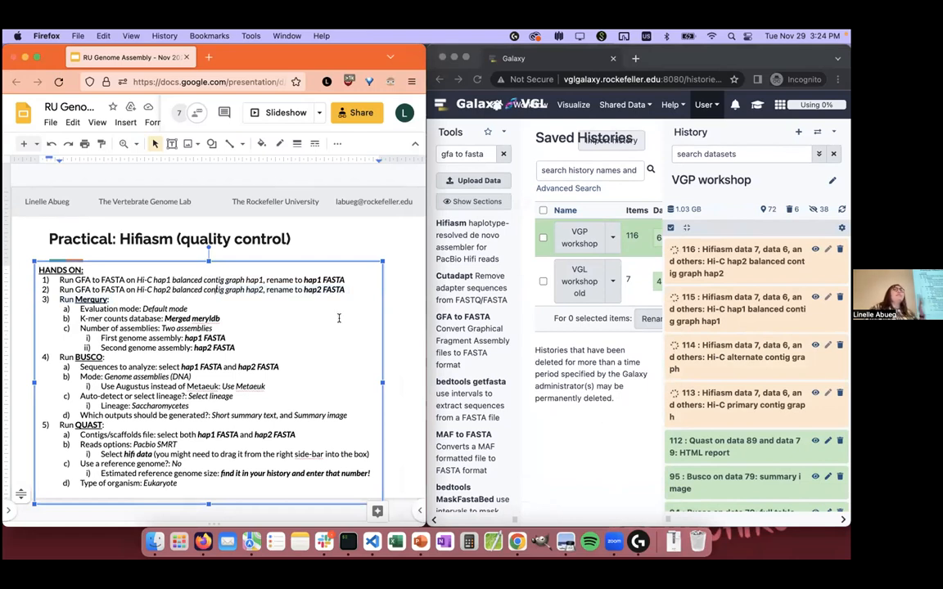
{"action": "left_click", "coordinate": [539, 406]}
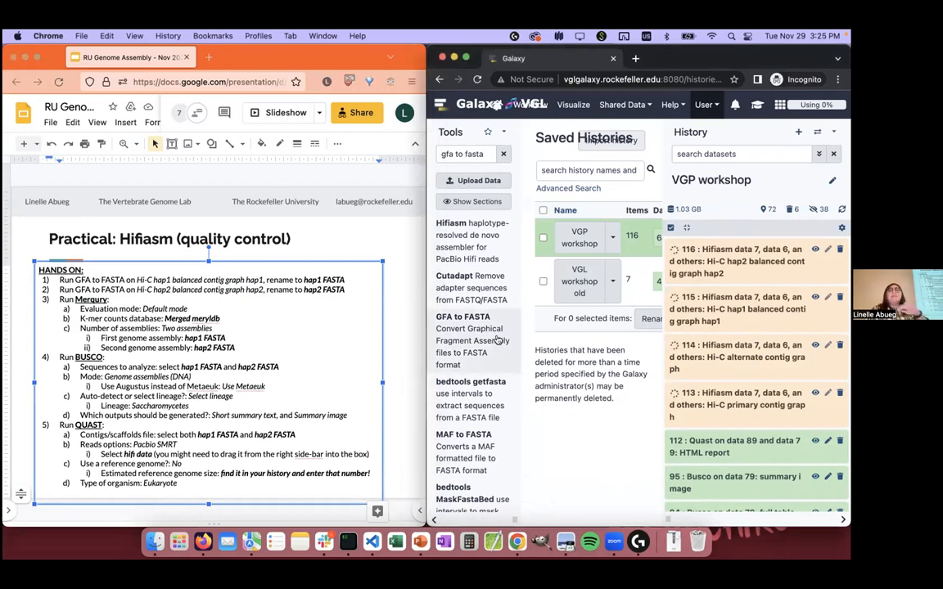
{"action": "left_click", "coordinate": [473, 152]}
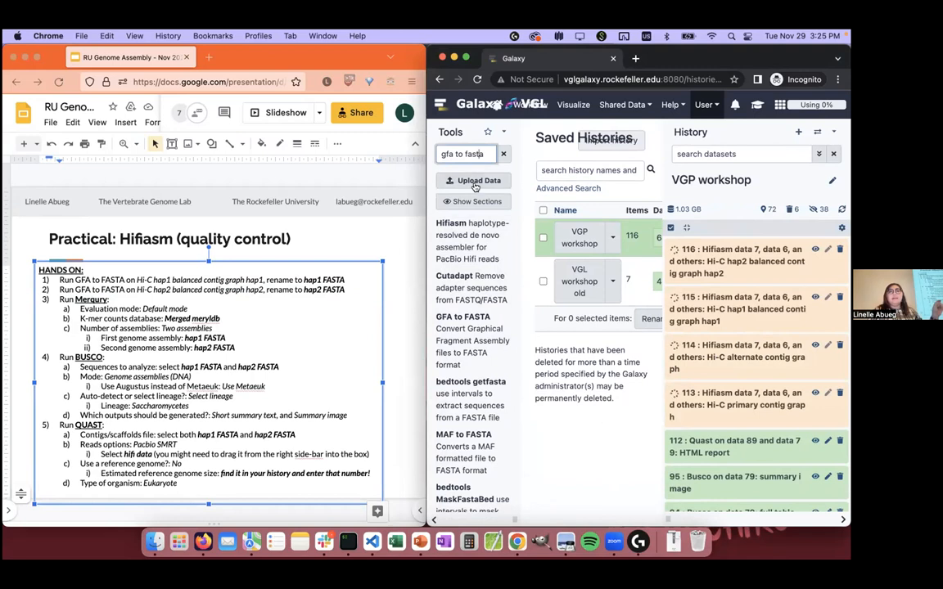
{"action": "left_click", "coordinate": [469, 352]}
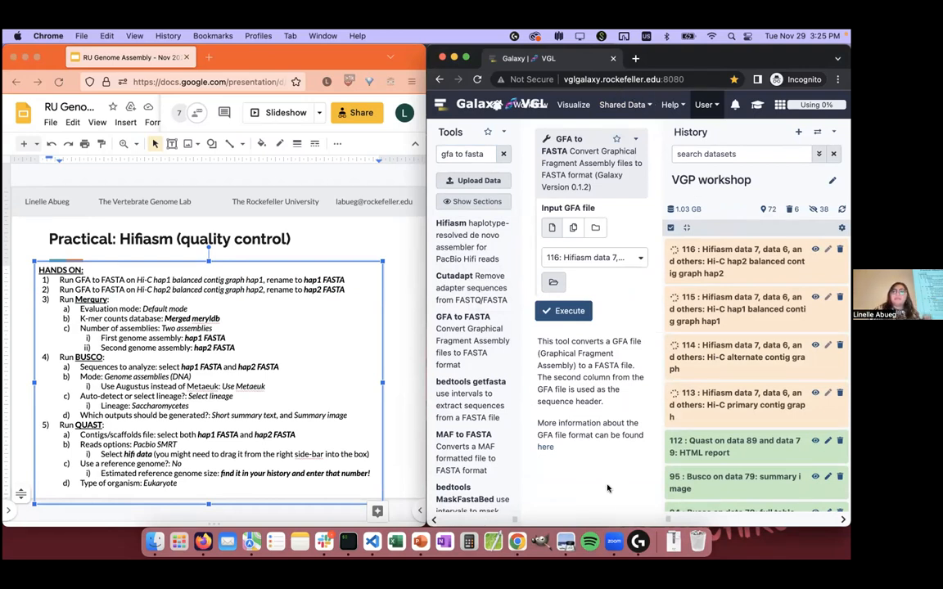
{"action": "left_click_drag", "start_coordinate": [668, 520], "coordinate": [842, 520]}
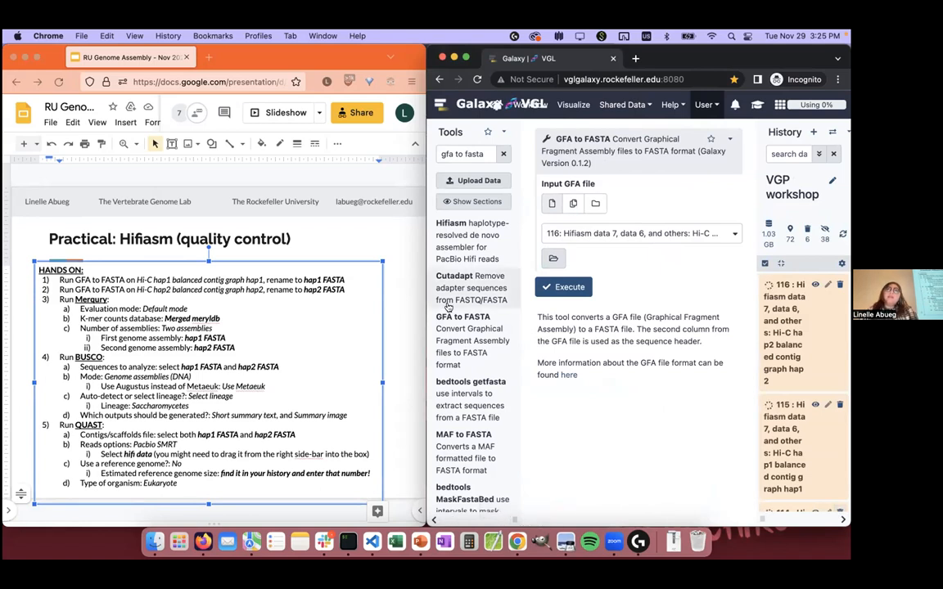
Step: Run GFA to FASTA in batch mode on datasets 115 and 116, the Hi-C hap1 and hap2 balanced contig graphs
{"action": "left_click", "coordinate": [573, 203]}
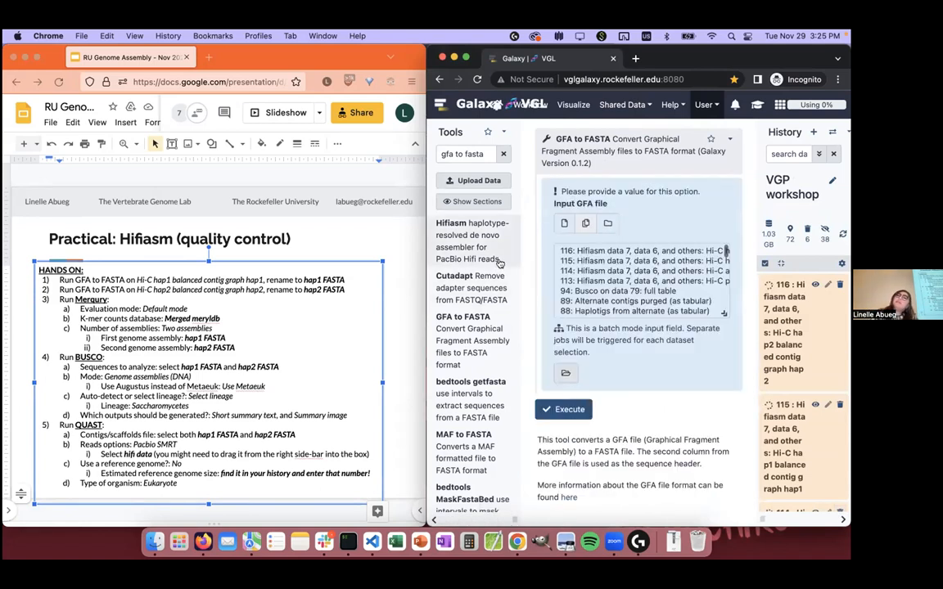
{"action": "left_click_drag", "start_coordinate": [395, 237], "coordinate": [219, 238]}
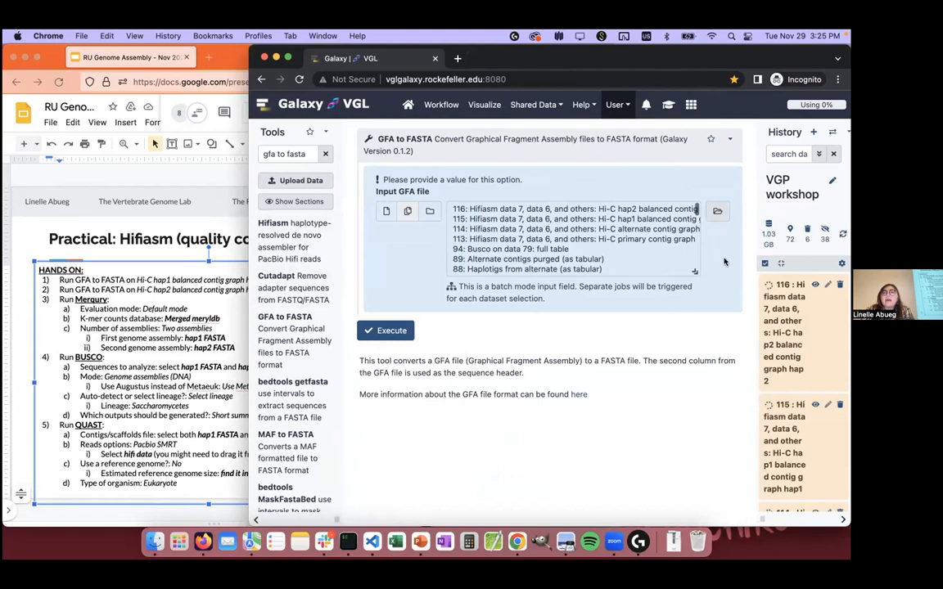
{"action": "left_click", "coordinate": [618, 220]}
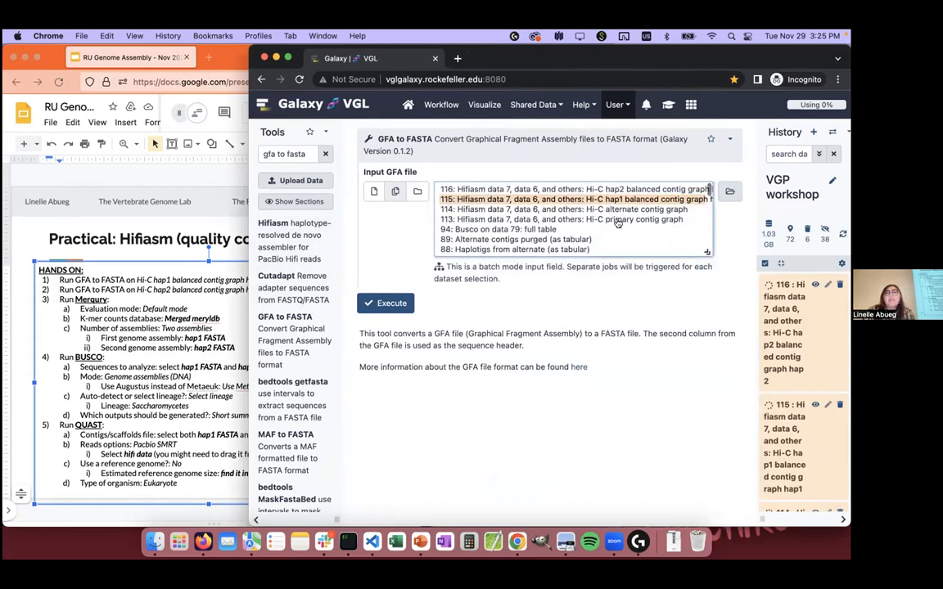
{"action": "left_click", "coordinate": [615, 190]}
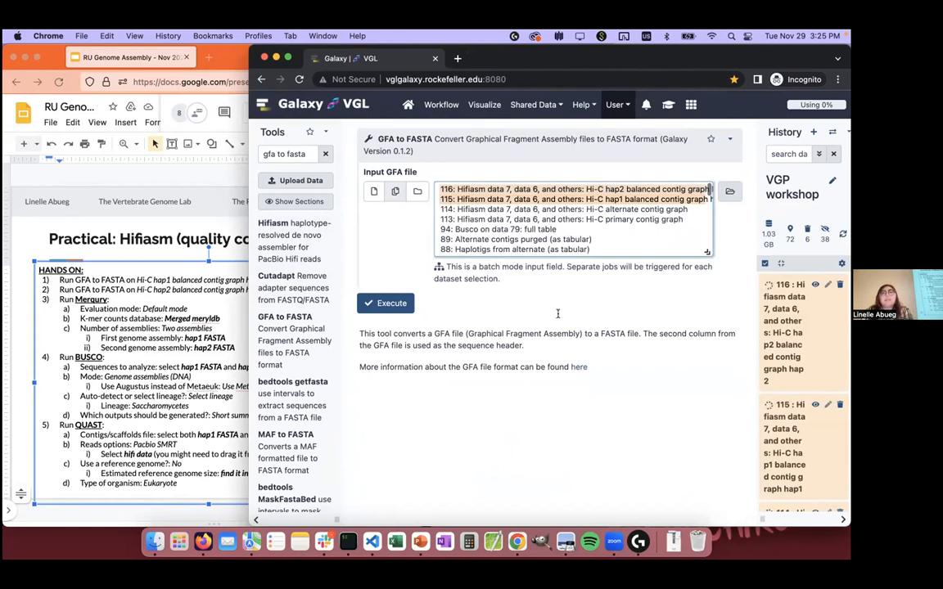
{"action": "left_click", "coordinate": [384, 303]}
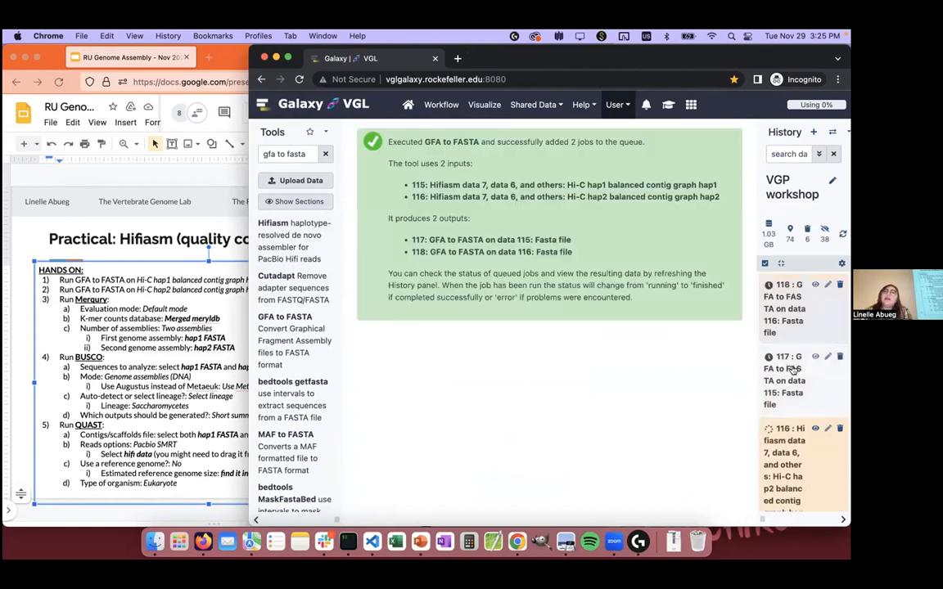
Step: Check the status of the GFA to FASTA outputs and the Hifiasm contig graphs in the VGP workshop history
{"action": "scroll", "coordinate": [790, 362], "scroll_direction": "down", "scroll_amount": 2}
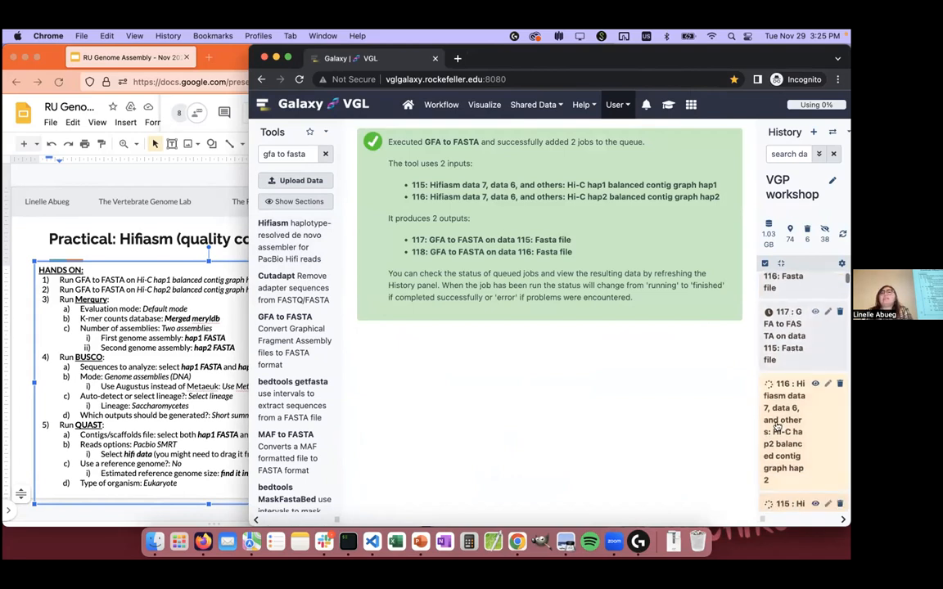
{"action": "scroll", "coordinate": [778, 402], "scroll_direction": "up", "scroll_amount": 1}
{"action": "left_click", "coordinate": [779, 380]}
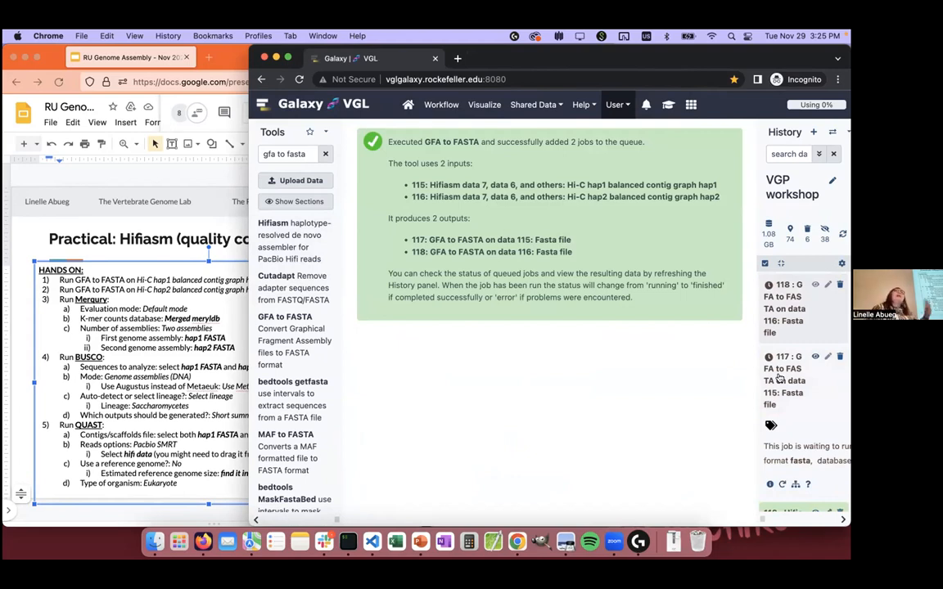
{"action": "left_click", "coordinate": [779, 379]}
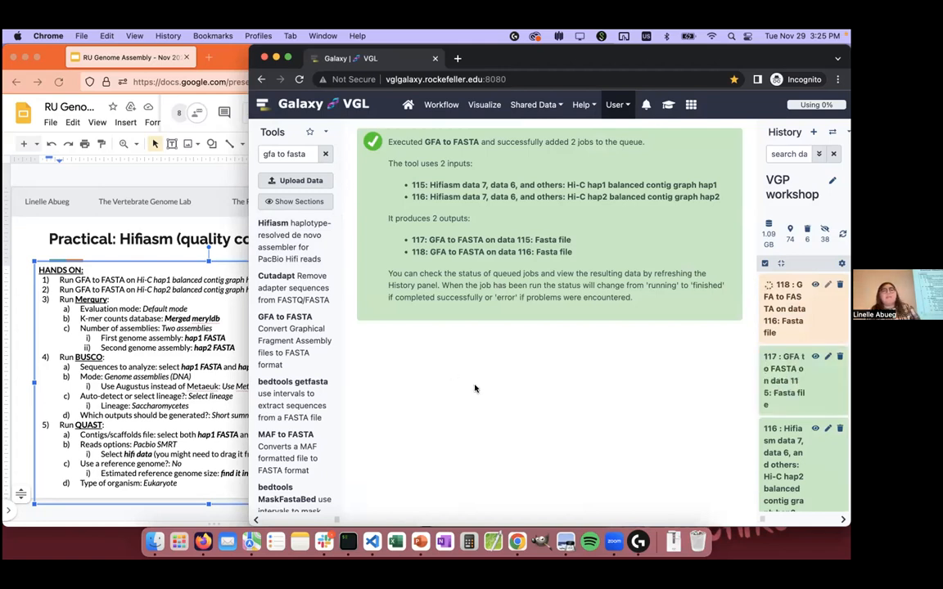
{"action": "scroll", "coordinate": [782, 385], "scroll_direction": "down", "scroll_amount": 5}
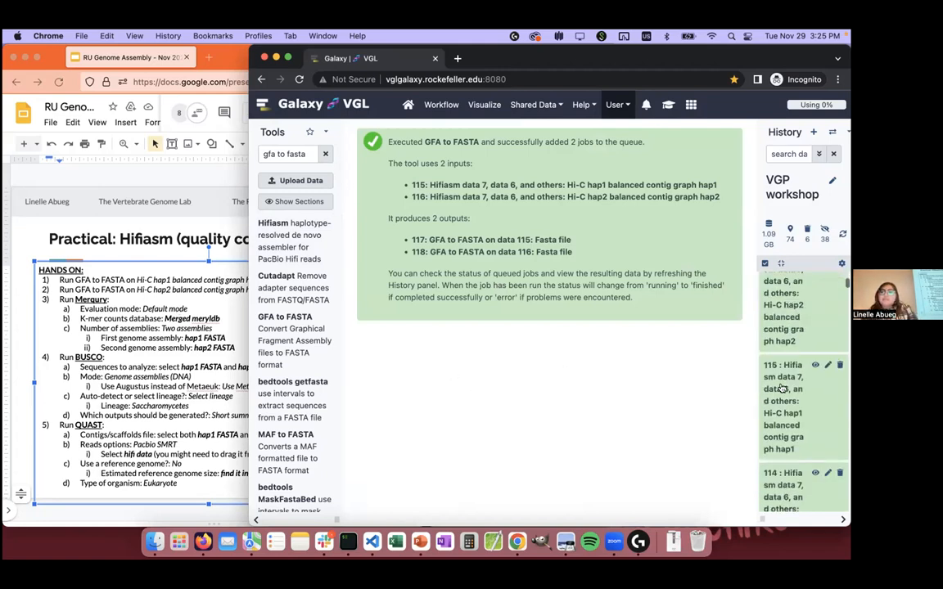
{"action": "scroll", "coordinate": [782, 389], "scroll_direction": "up", "scroll_amount": 5}
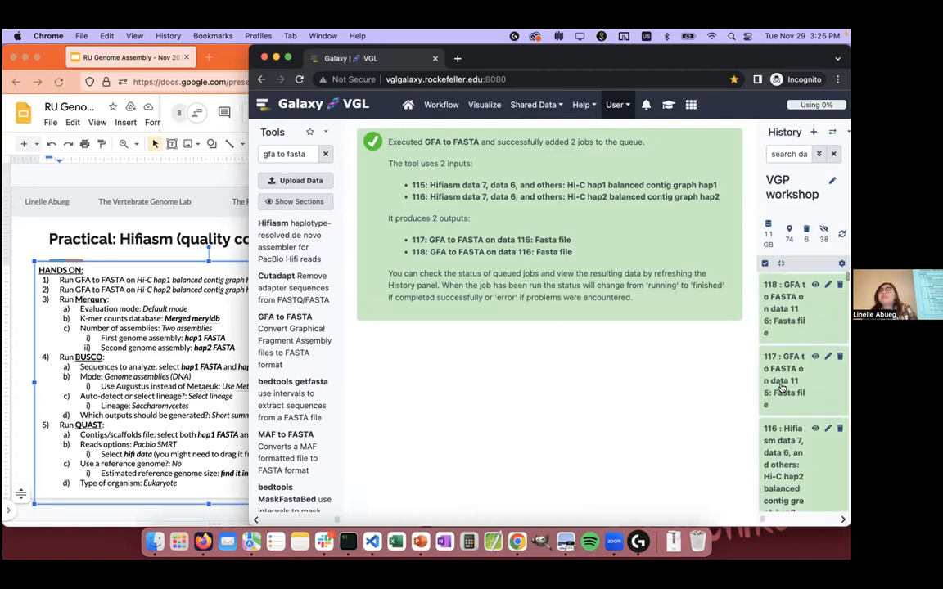
{"action": "left_click", "coordinate": [782, 384]}
{"action": "scroll", "coordinate": [782, 389], "scroll_direction": "down", "scroll_amount": 3}
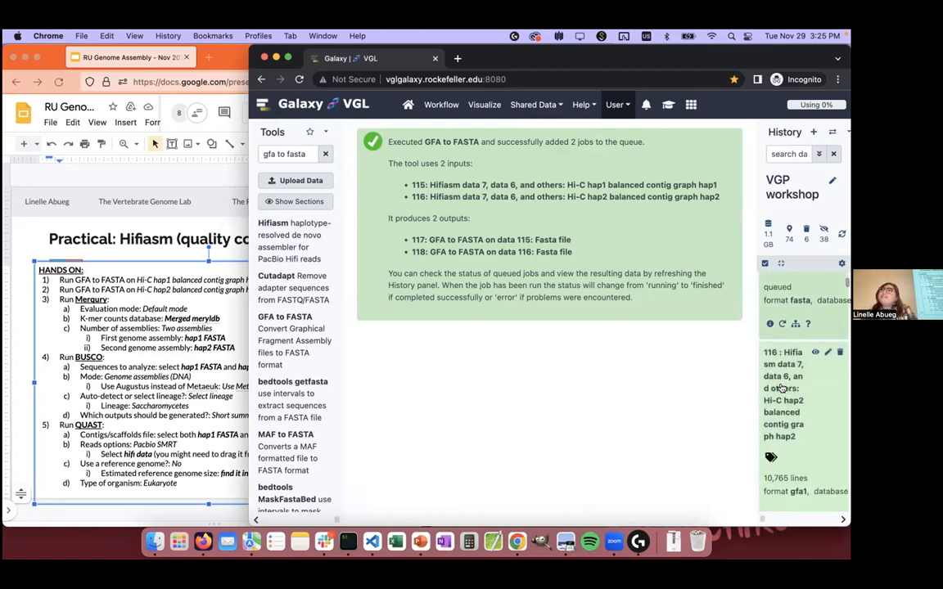
Step: Switch to iTerm to look through the cluster's job queue, and return to Galaxy
{"action": "left_click", "coordinate": [348, 542]}
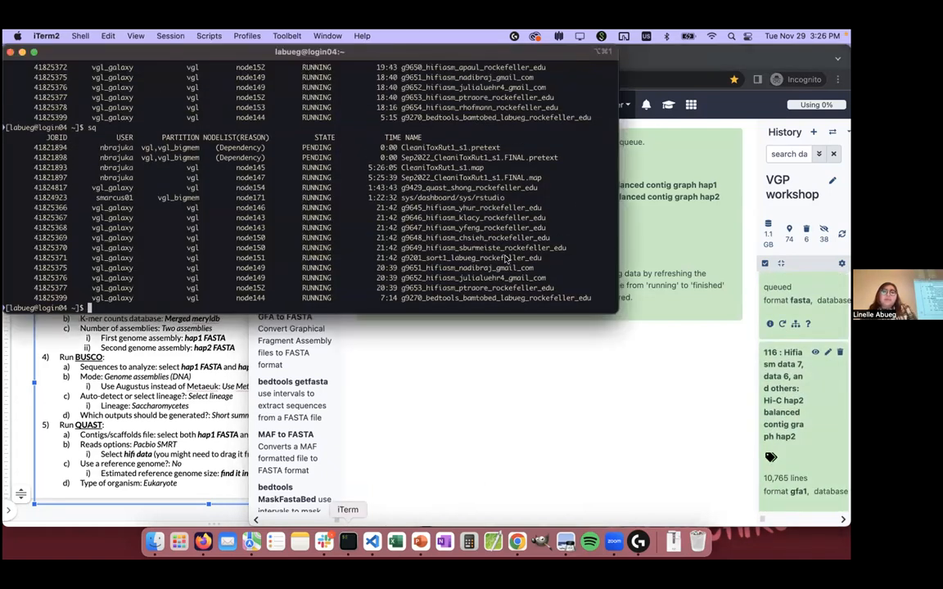
{"action": "scroll", "coordinate": [478, 238], "scroll_direction": "up", "scroll_amount": 4}
{"action": "scroll", "coordinate": [477, 238], "scroll_direction": "down", "scroll_amount": 5}
{"action": "left_click", "coordinate": [574, 381]}
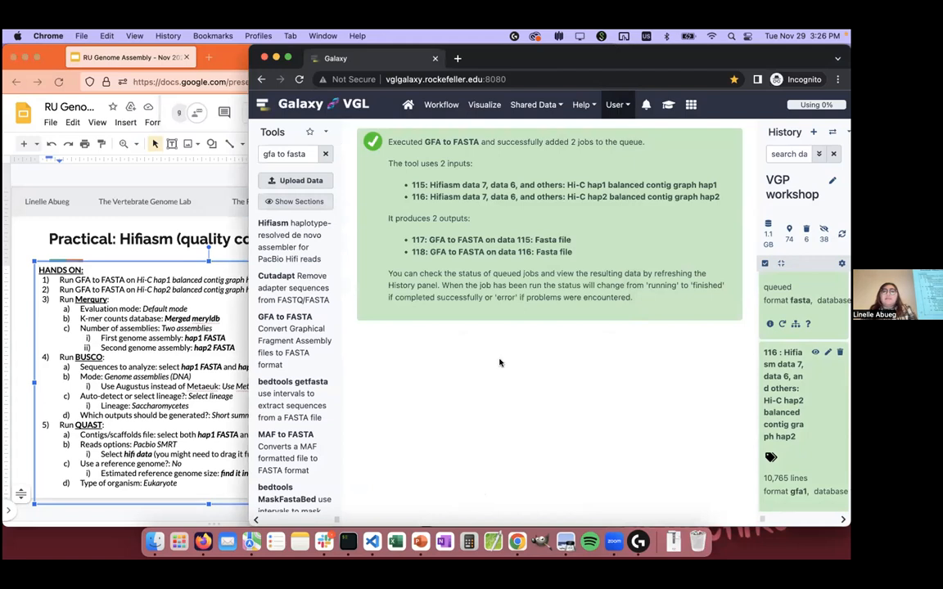
Step: Search the tools for merqury and open the Merqury assembly quality evaluation tool
{"action": "triple_click", "coordinate": [275, 156]}
{"action": "type", "text": "merqury"}
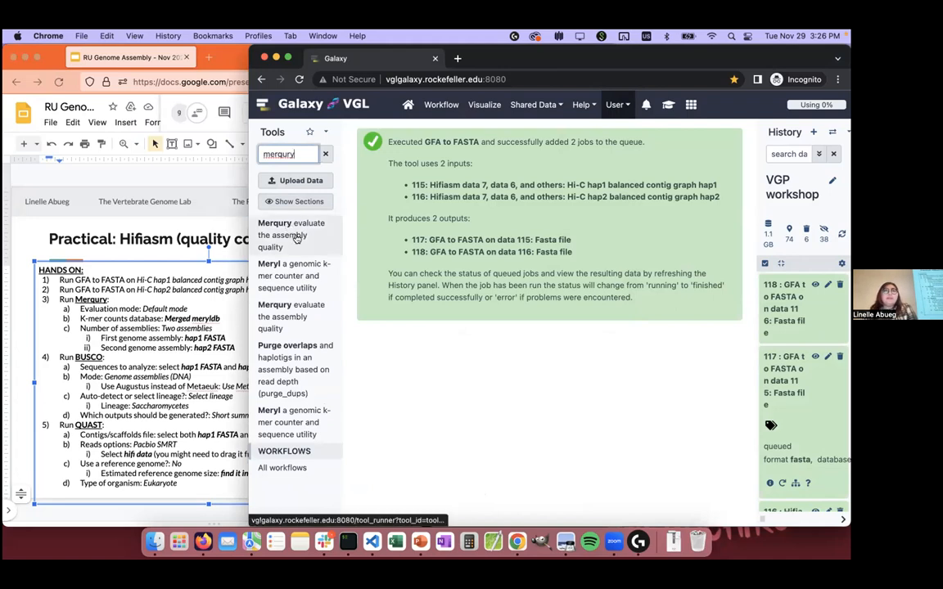
{"action": "left_click", "coordinate": [298, 239]}
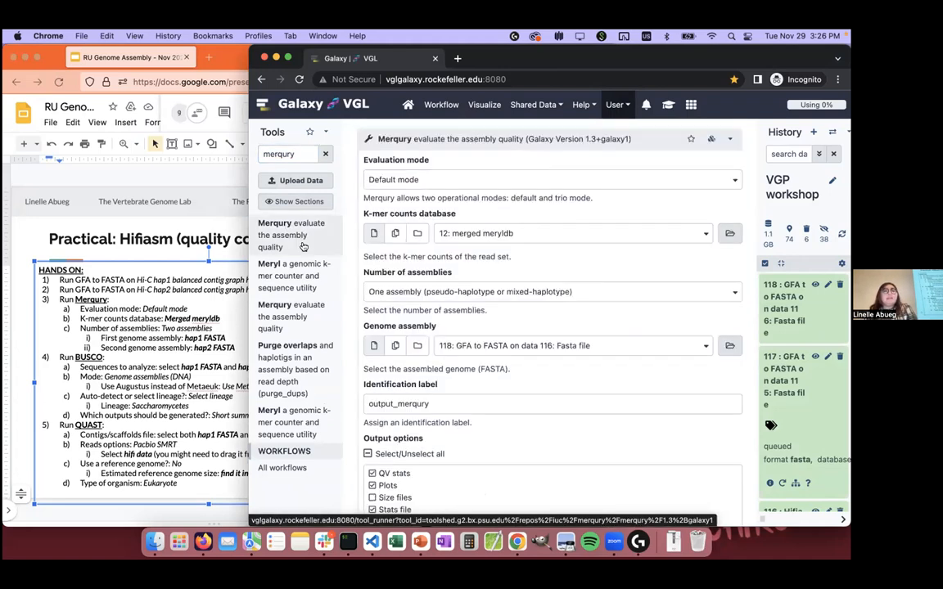
Step: Set Merqury to Default mode with 12: merged meryldb as the k-mer counts database and Two assemblies (diploid)
{"action": "left_click", "coordinate": [415, 175]}
{"action": "left_click", "coordinate": [459, 181]}
{"action": "left_click", "coordinate": [471, 234]}
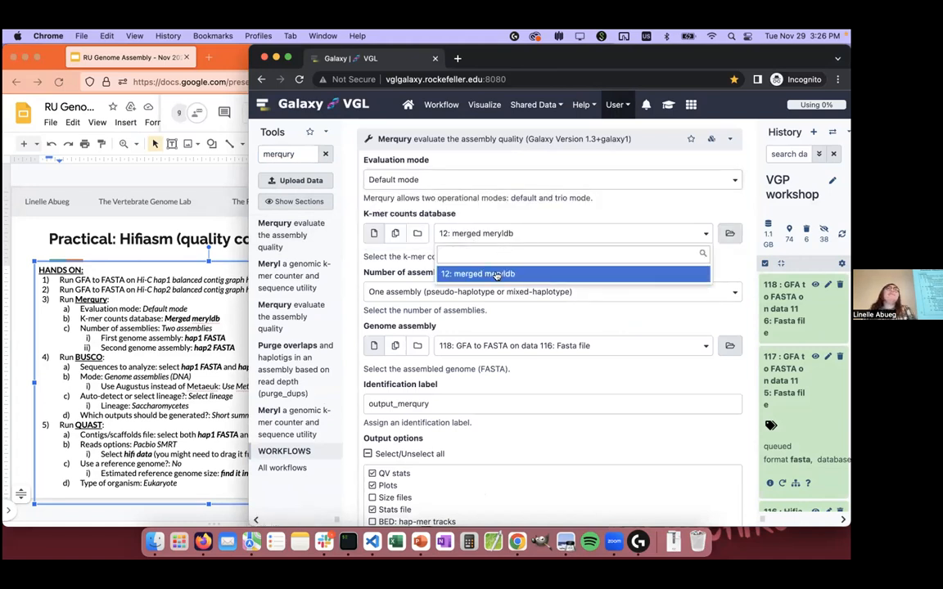
{"action": "left_click", "coordinate": [496, 275]}
{"action": "left_click", "coordinate": [402, 295]}
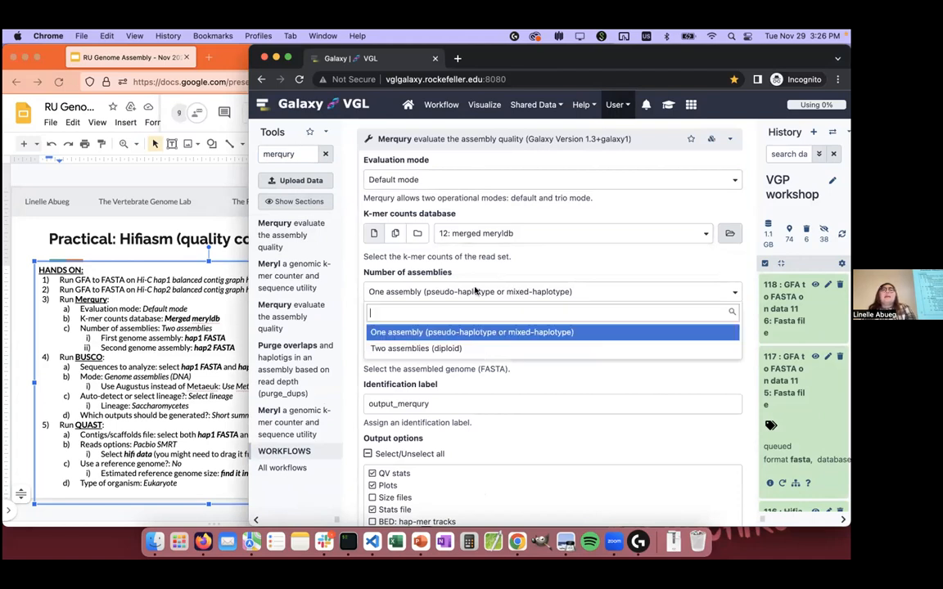
{"action": "left_click", "coordinate": [436, 347]}
Step: Widen the history beside the genome assembly settings and collapse dataset 117, the GFA to FASTA output for hap1
{"action": "scroll", "coordinate": [491, 262], "scroll_direction": "down", "scroll_amount": 3}
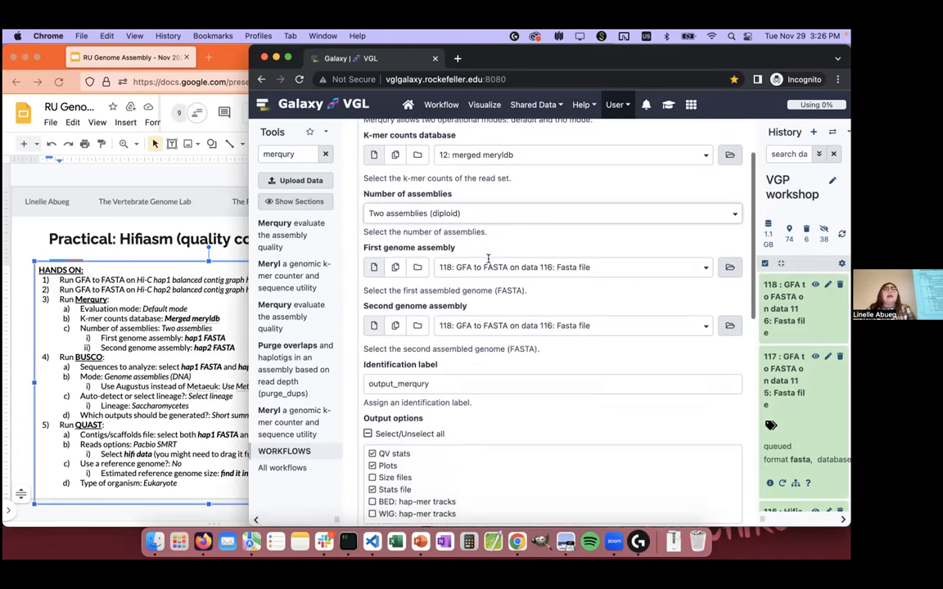
{"action": "left_click_drag", "start_coordinate": [761, 520], "coordinate": [685, 510]}
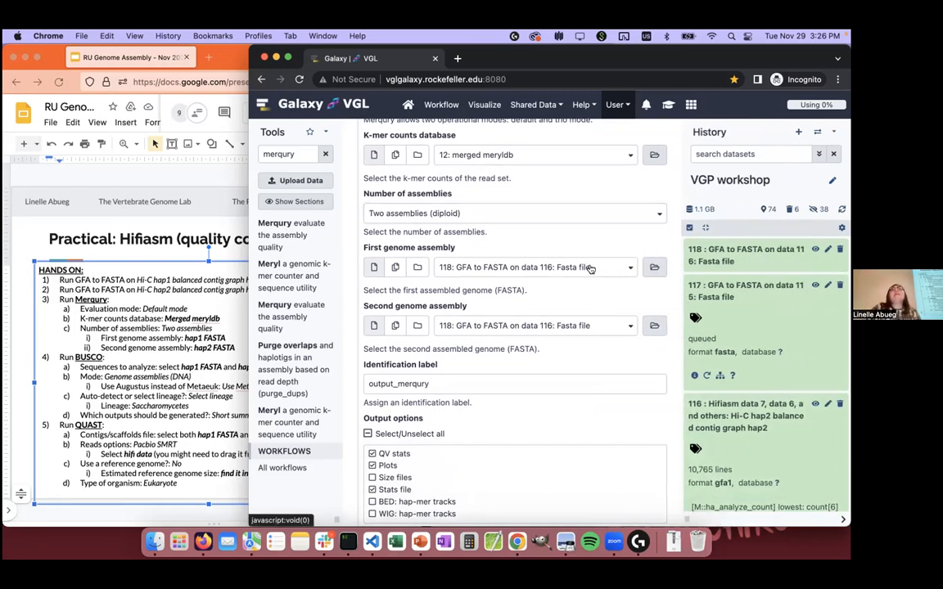
{"action": "left_click", "coordinate": [742, 304]}
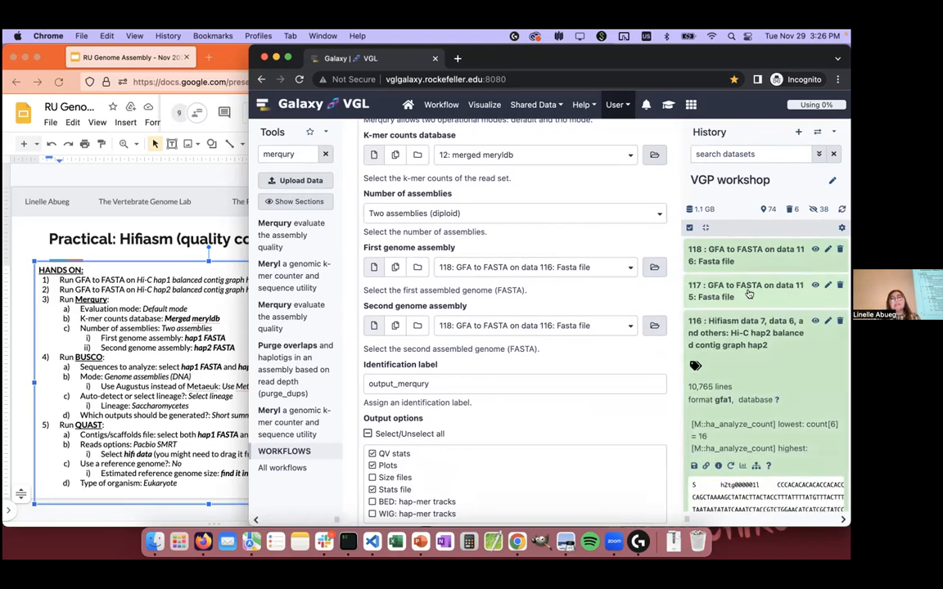
{"action": "scroll", "coordinate": [743, 291], "scroll_direction": "down", "scroll_amount": 3}
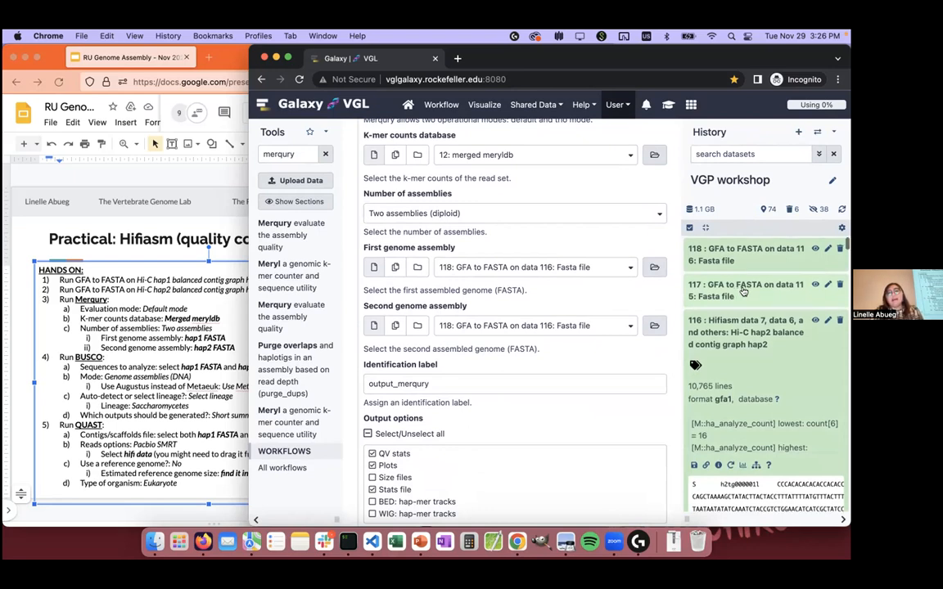
Step: Collapse the expanded history datasets, set Merqury's first genome assembly to 117: GFA to FASTA on data 115, and run it
{"action": "scroll", "coordinate": [743, 293], "scroll_direction": "up", "scroll_amount": 2}
{"action": "left_click", "coordinate": [743, 305]}
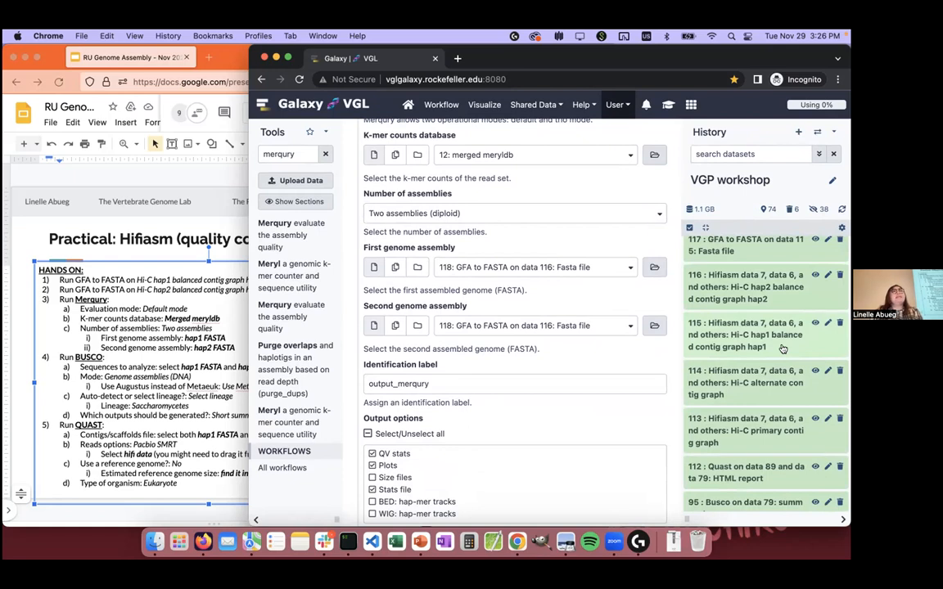
{"action": "scroll", "coordinate": [778, 328], "scroll_direction": "up", "scroll_amount": 2}
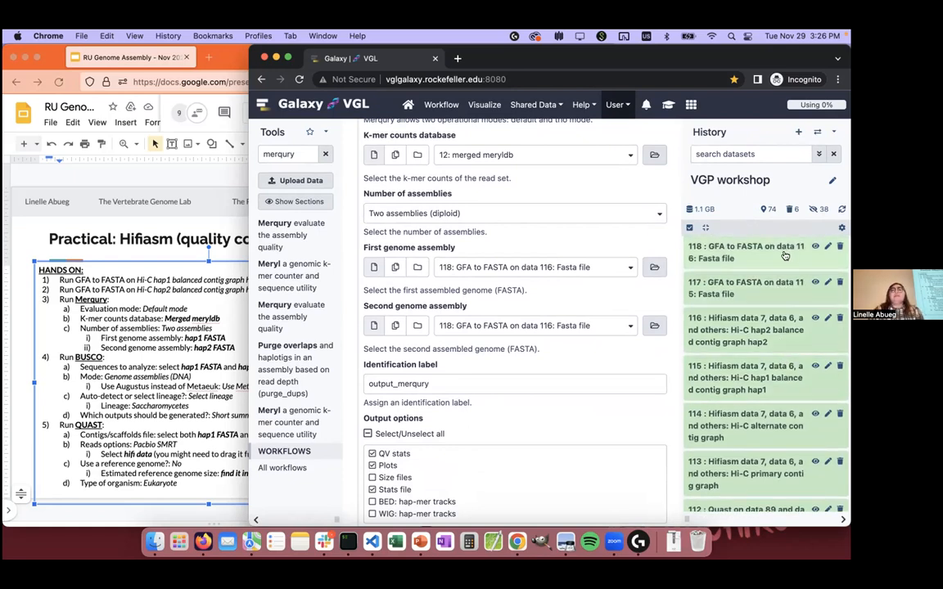
{"action": "left_click", "coordinate": [548, 268]}
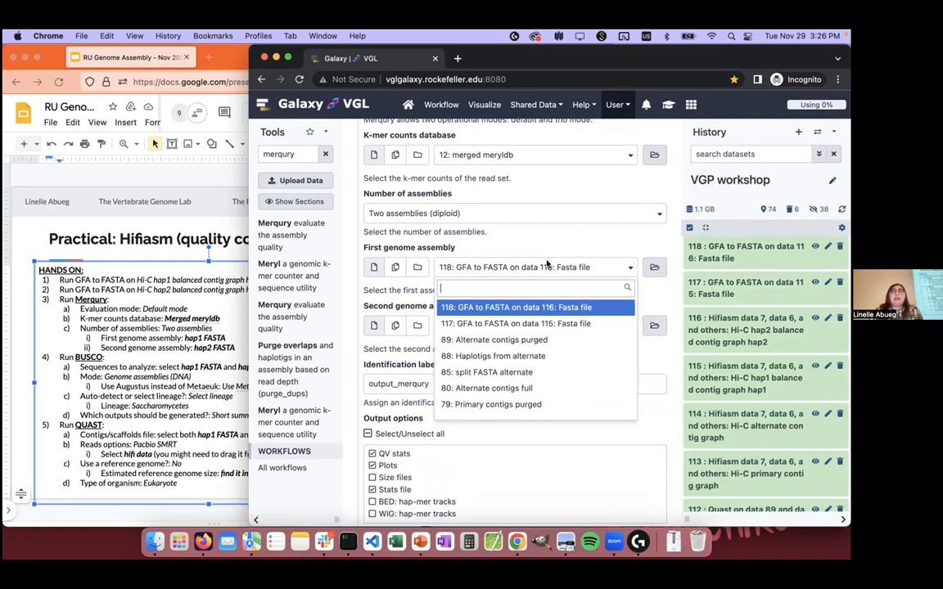
{"action": "left_click", "coordinate": [515, 323]}
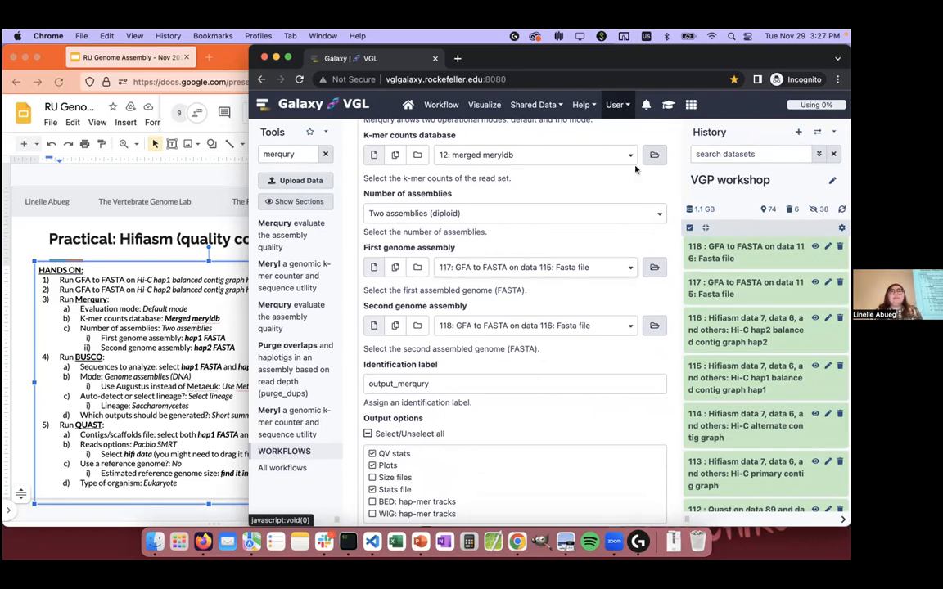
{"action": "scroll", "coordinate": [552, 239], "scroll_direction": "down", "scroll_amount": 2}
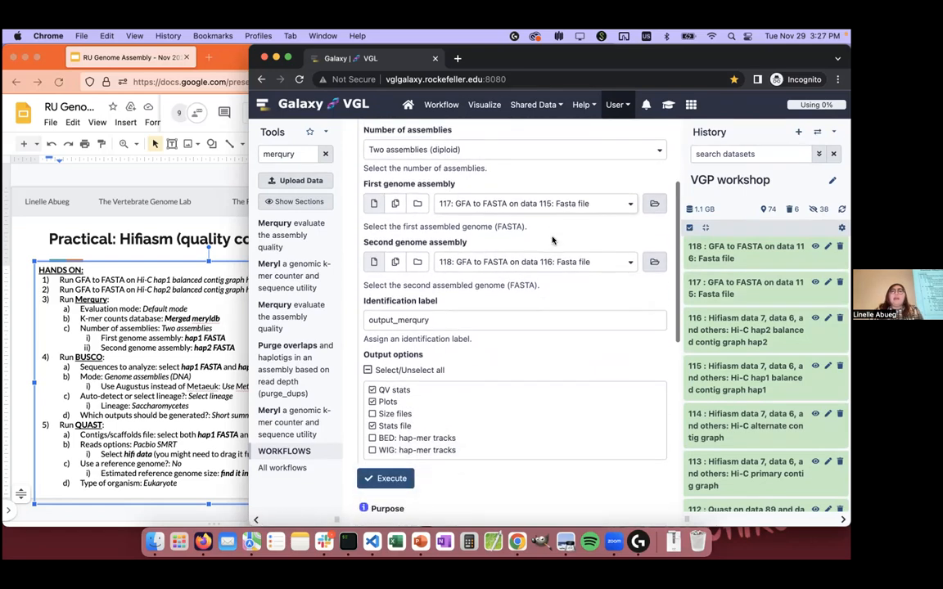
{"action": "left_click", "coordinate": [388, 477]}
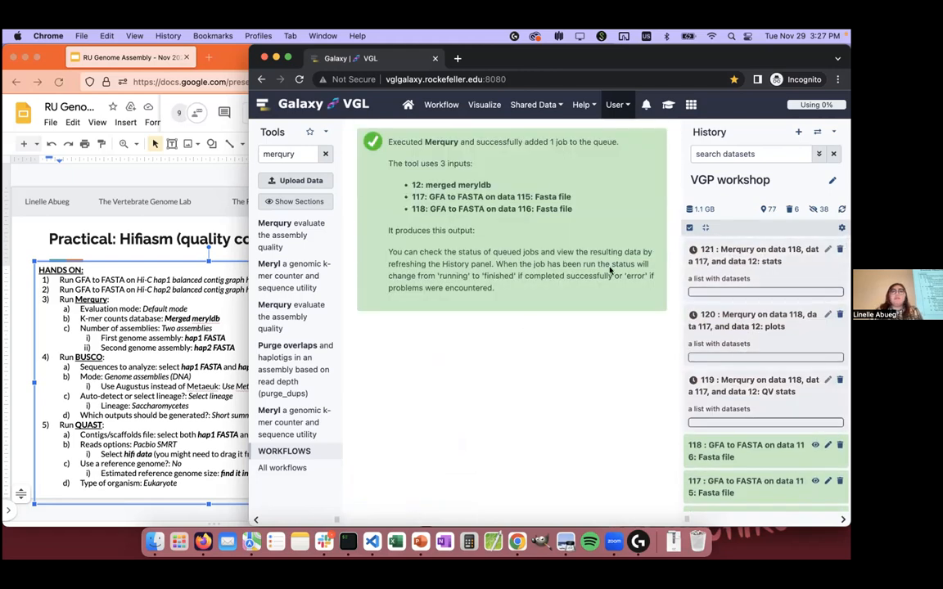
Step: Search the tools for busco and open the Busco genome assembly completeness tool
{"action": "key", "text": "super+a"}
{"action": "left_click", "coordinate": [309, 158]}
{"action": "key", "text": "super+a"}
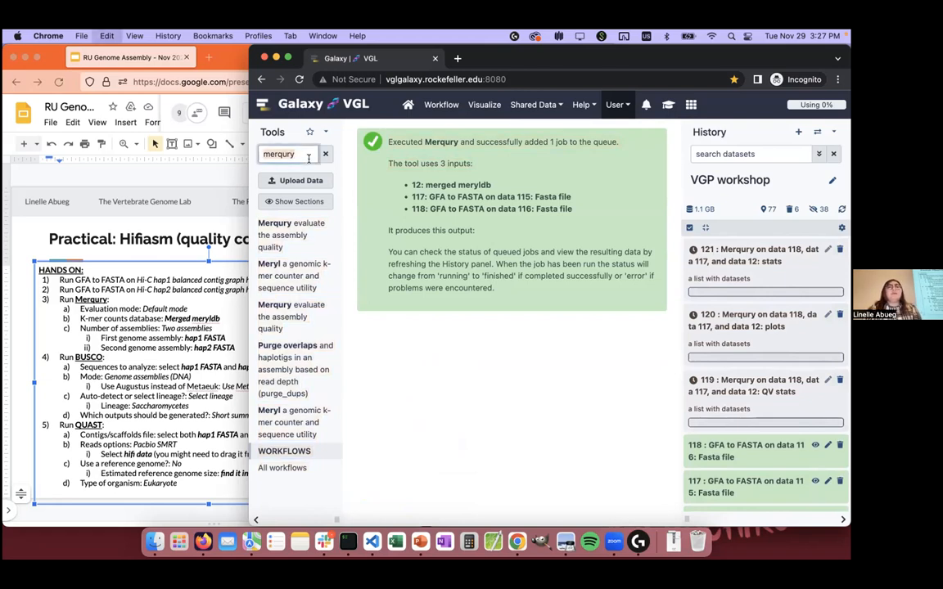
{"action": "type", "text": "busco"}
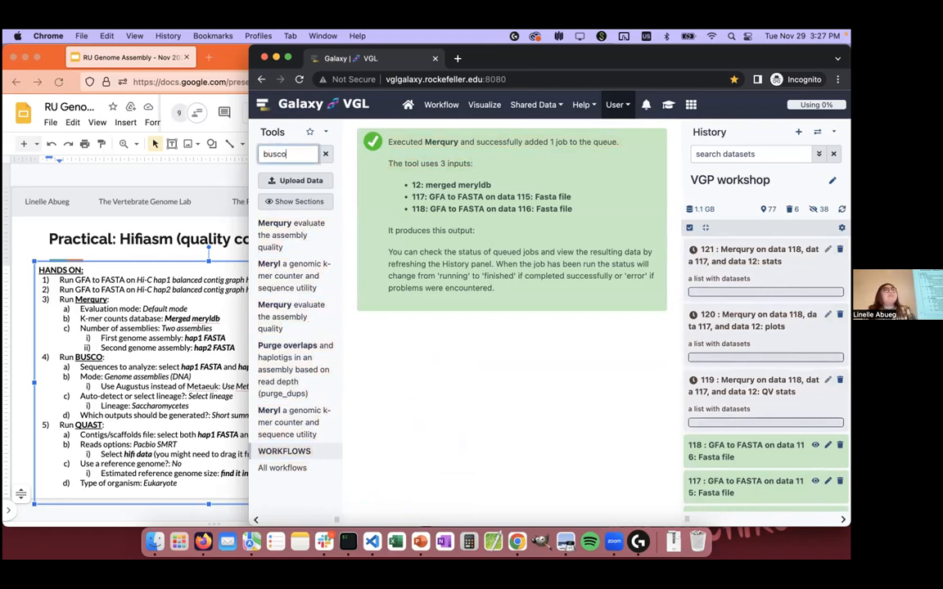
{"action": "left_click", "coordinate": [315, 232]}
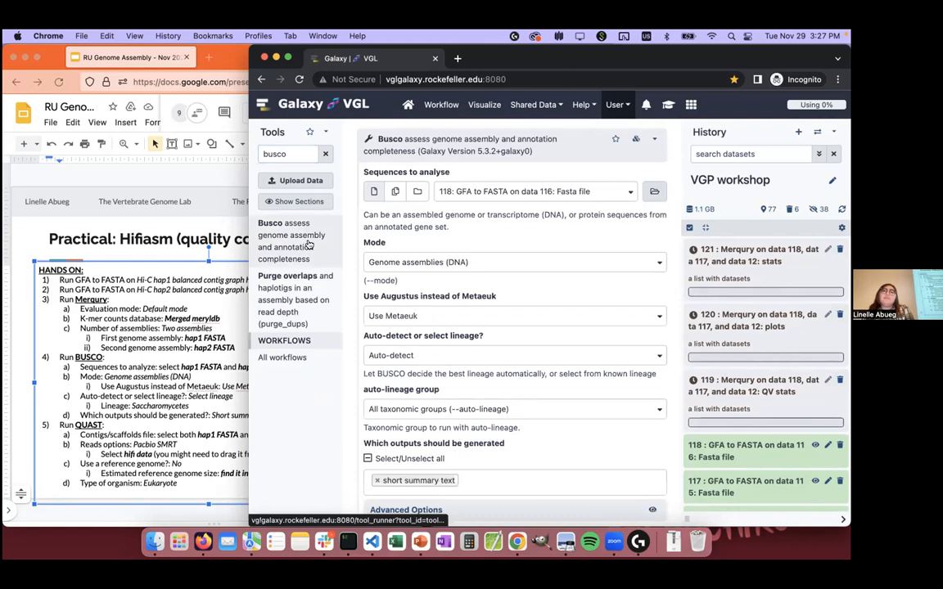
Step: Set Busco's sequences to analyse to multiple datasets, selecting both GFA to FASTA outputs, 117 and 118
{"action": "left_click", "coordinate": [395, 194]}
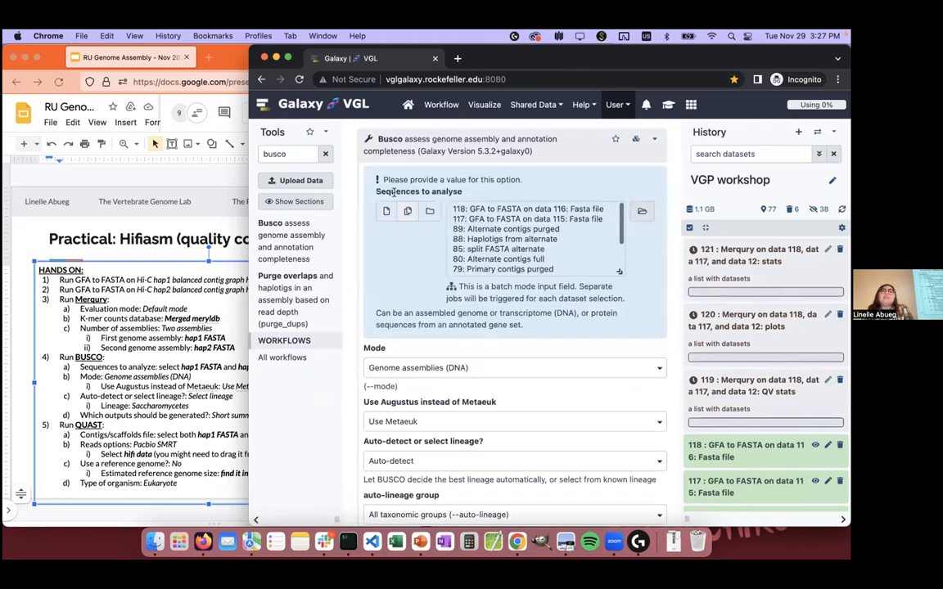
{"action": "left_click", "coordinate": [451, 218]}
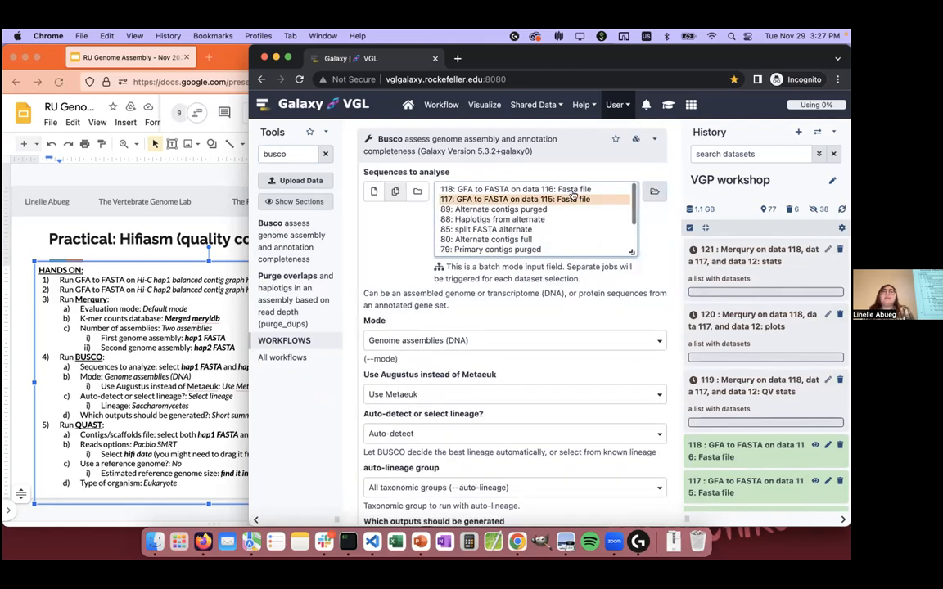
{"action": "left_click", "coordinate": [571, 191], "text": "shift"}
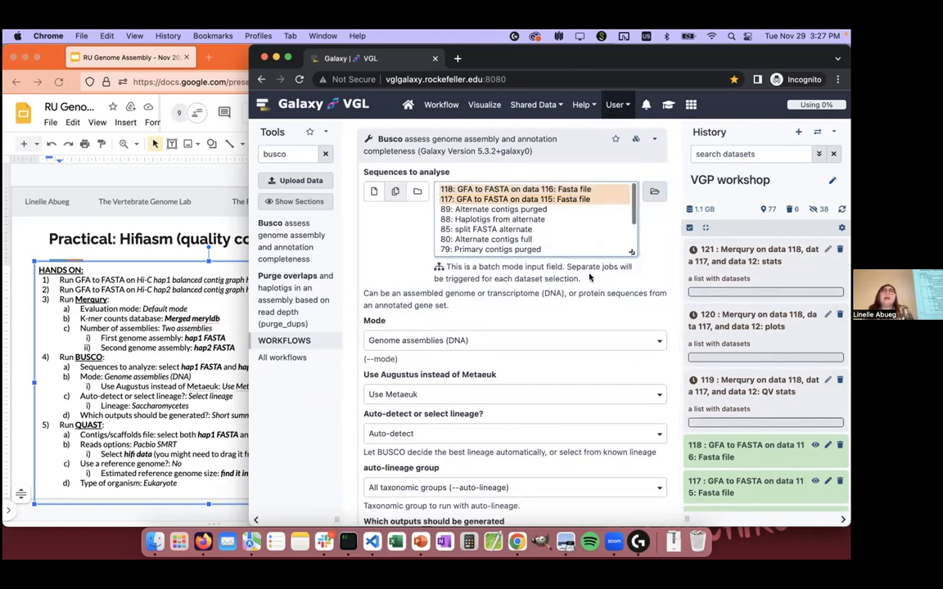
{"action": "scroll", "coordinate": [589, 279], "scroll_direction": "down", "scroll_amount": 3}
{"action": "scroll", "coordinate": [589, 279], "scroll_direction": "up", "scroll_amount": 2}
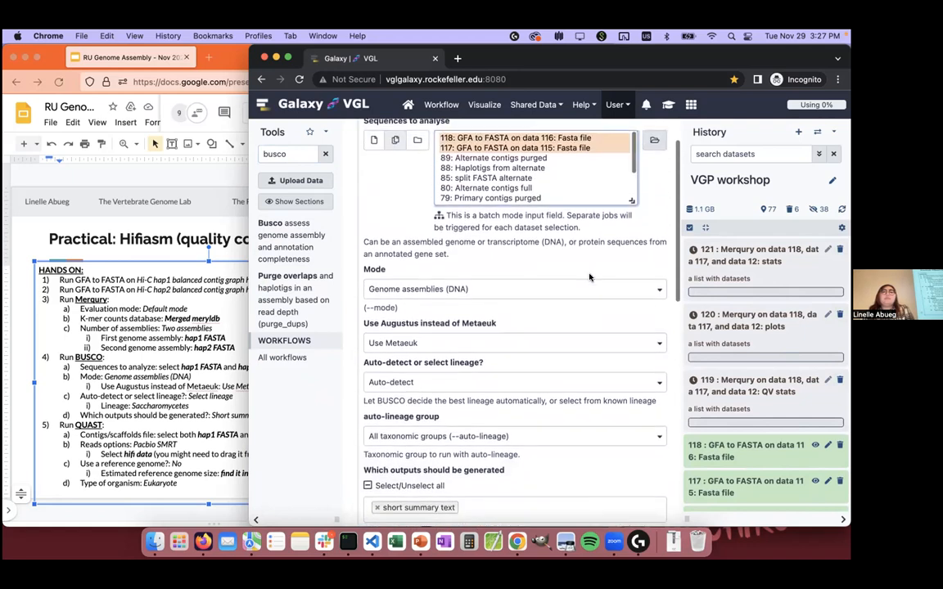
Step: Change Busco from auto-detection to Select lineage and choose Saccharomycetes as the lineage
{"action": "left_click", "coordinate": [442, 382]}
{"action": "left_click", "coordinate": [410, 438]}
{"action": "left_click", "coordinate": [422, 438]}
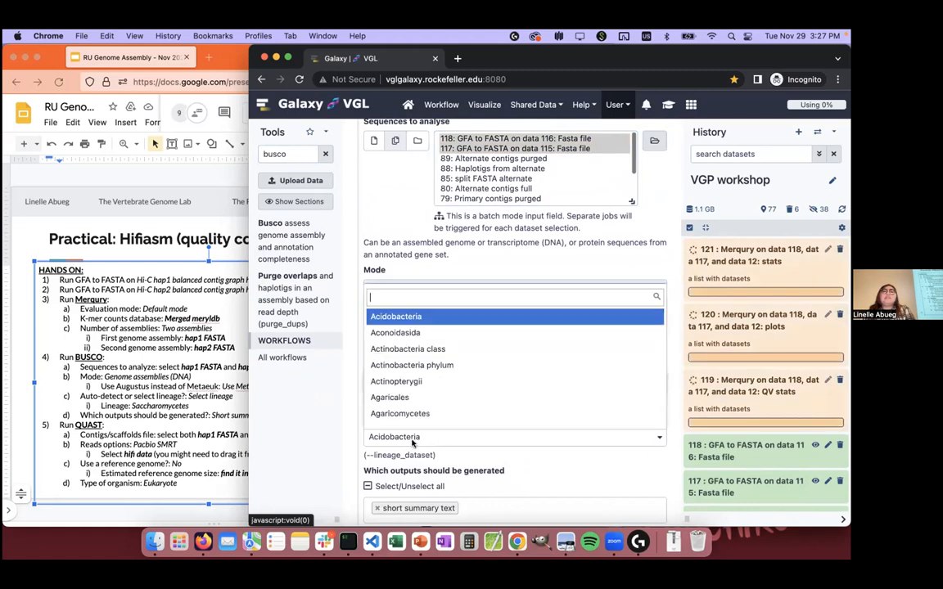
{"action": "type", "text": "sac"}
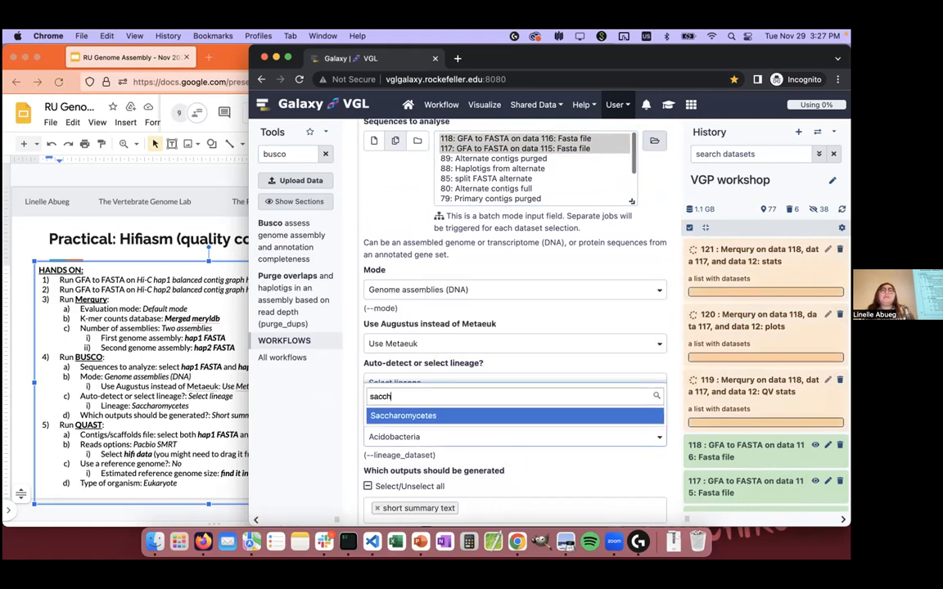
{"action": "type", "text": "ch"}
{"action": "key", "text": "Return"}
{"action": "scroll", "coordinate": [444, 390], "scroll_direction": "down", "scroll_amount": 1}
{"action": "left_click", "coordinate": [492, 542]}
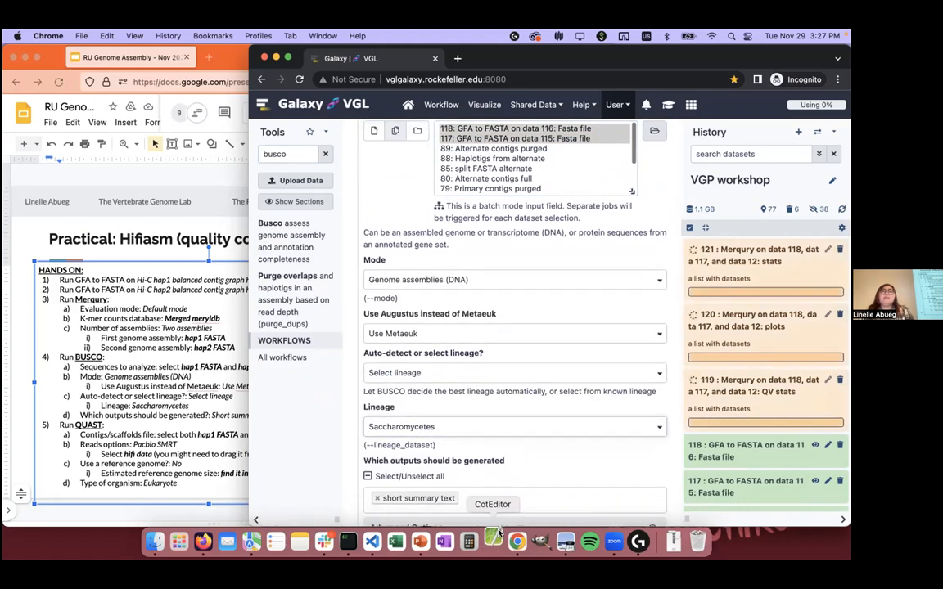
{"action": "left_click", "coordinate": [509, 509]}
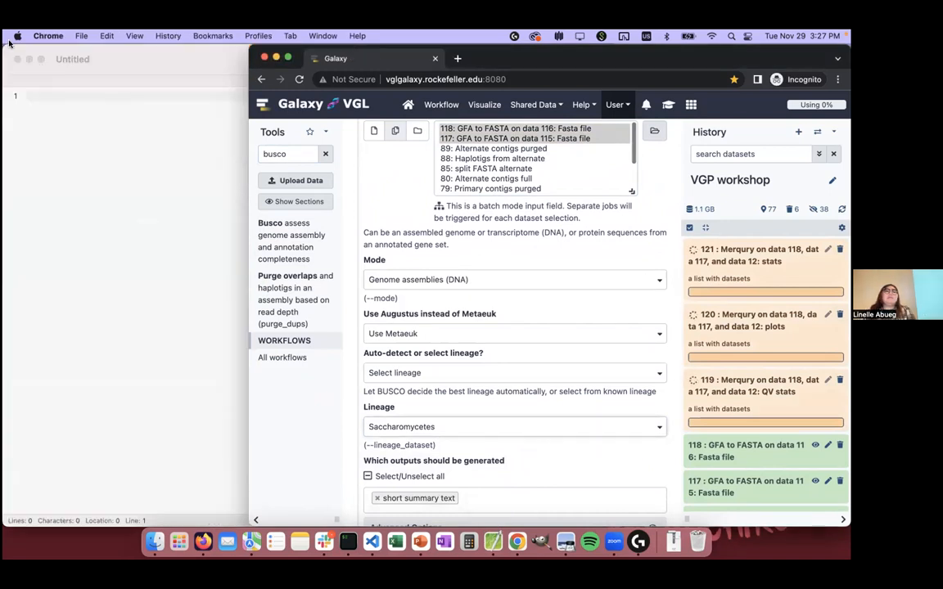
{"action": "left_click", "coordinate": [17, 59]}
Step: Add summary image to the outputs Busco generates and run the tool
{"action": "left_click", "coordinate": [496, 497]}
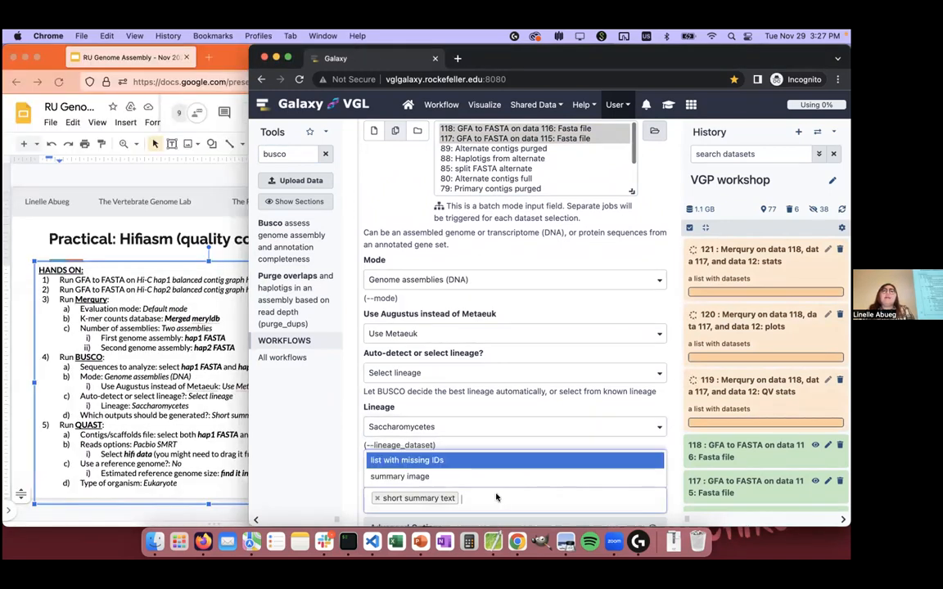
{"action": "left_click", "coordinate": [491, 476]}
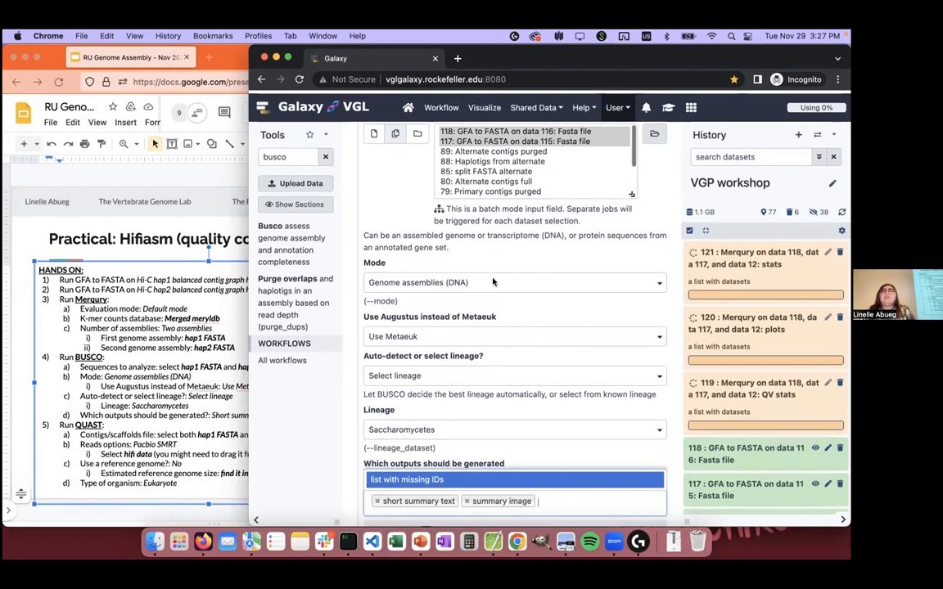
{"action": "scroll", "coordinate": [386, 193], "scroll_direction": "up", "scroll_amount": 2}
{"action": "scroll", "coordinate": [387, 193], "scroll_direction": "down", "scroll_amount": 4}
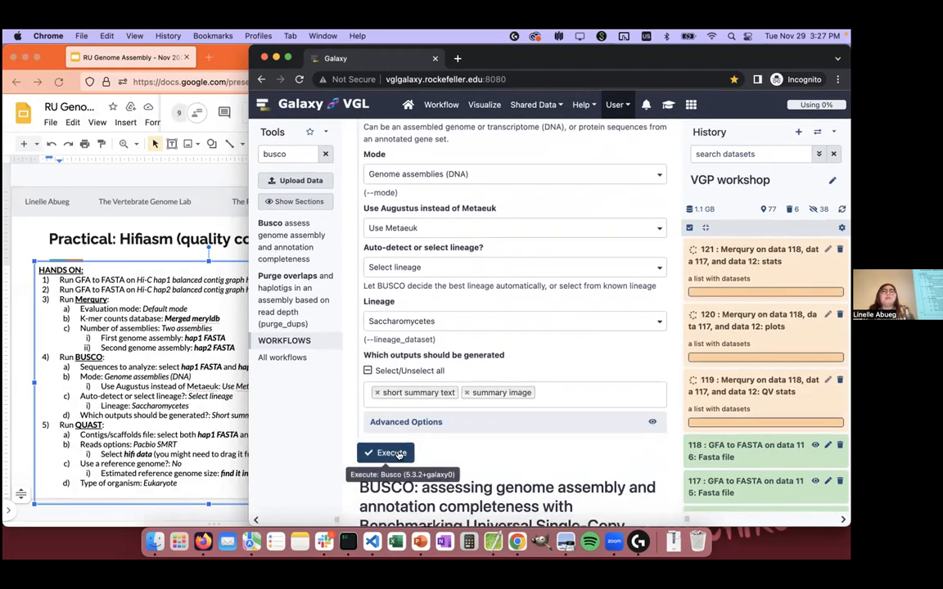
{"action": "left_click", "coordinate": [398, 454]}
Step: Search the tools for quast and open the Quast genome assembly quality tool
{"action": "left_click", "coordinate": [303, 156]}
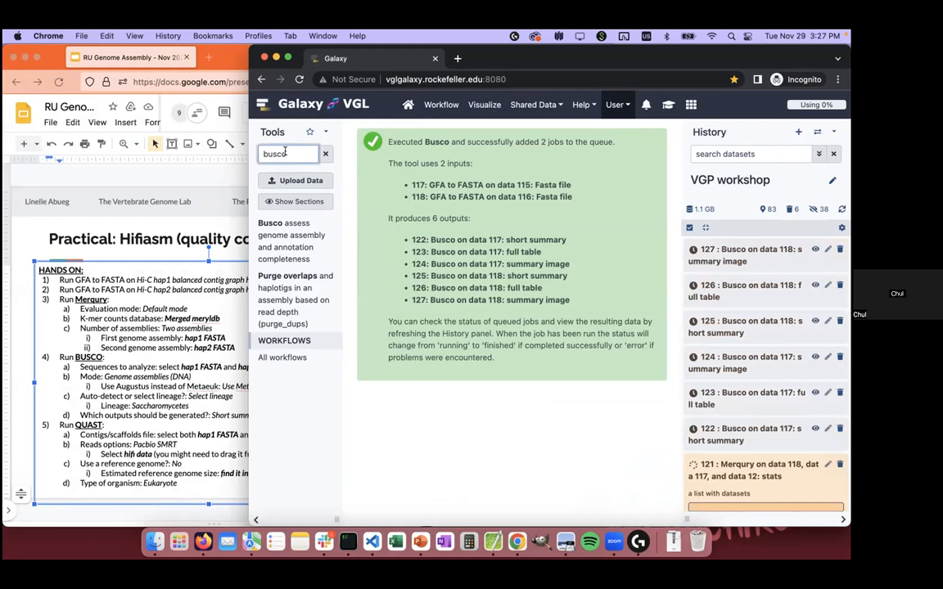
{"action": "key", "text": "super+a"}
{"action": "type", "text": "qu"}
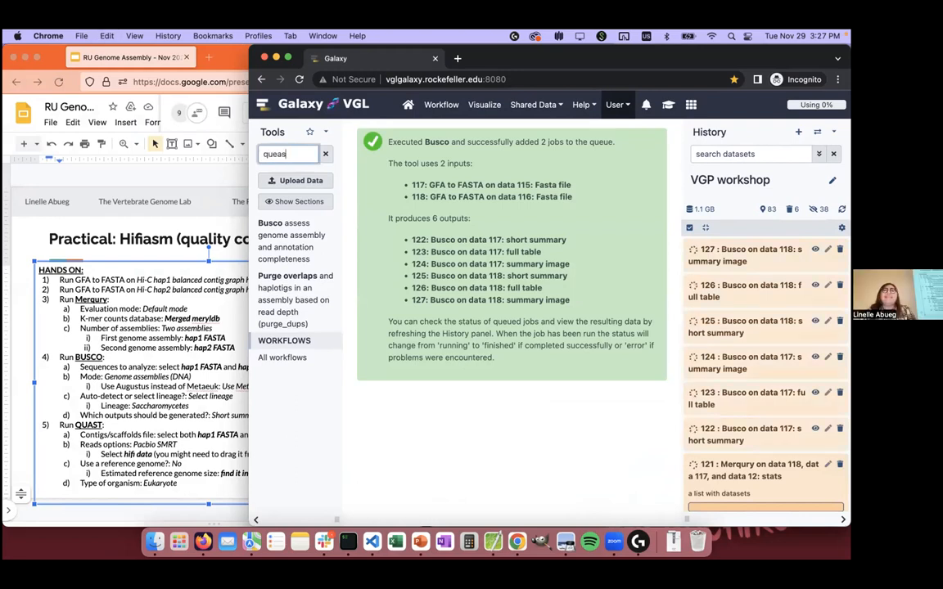
{"action": "type", "text": "ast"}
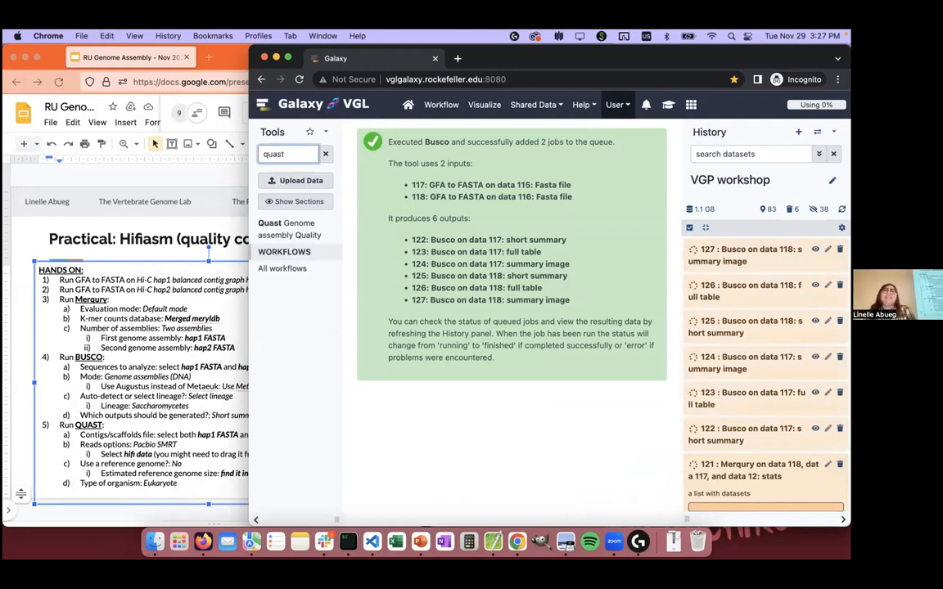
{"action": "left_click", "coordinate": [281, 234]}
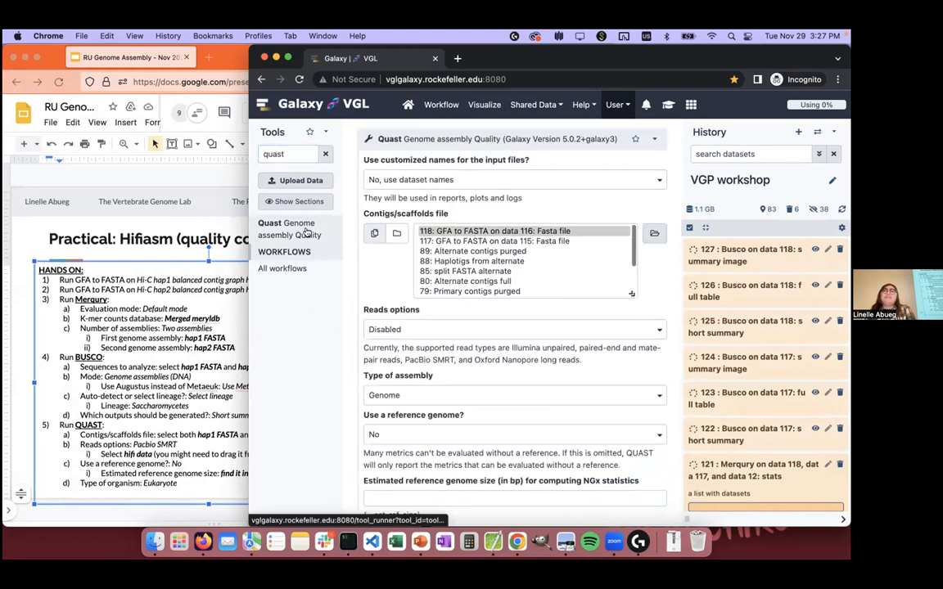
Step: Select both GFA to FASTA outputs, 117 and 118, as Quast's contigs/scaffolds files
{"action": "left_click", "coordinate": [540, 244]}
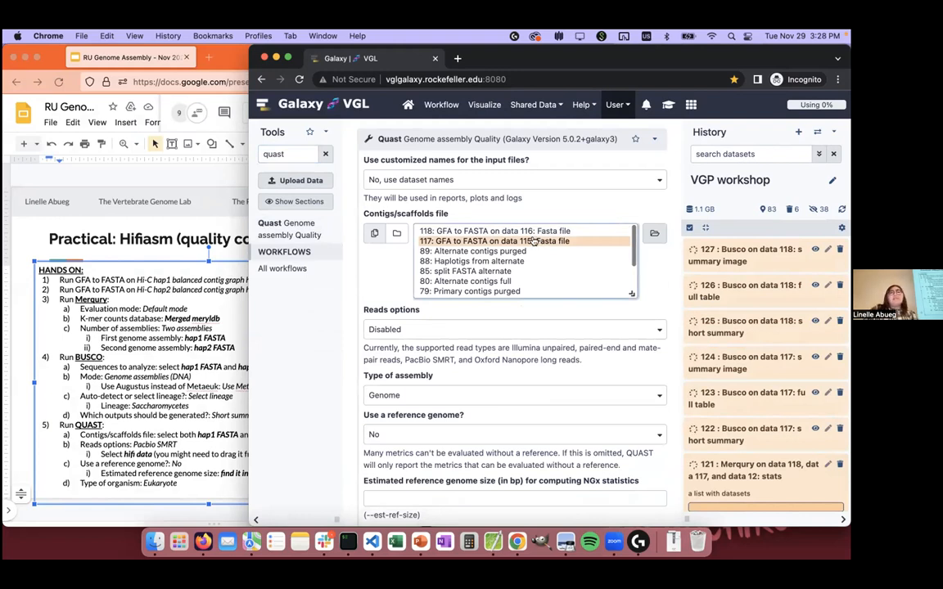
{"action": "left_click", "coordinate": [534, 240], "text": "super"}
{"action": "left_click", "coordinate": [542, 271]}
{"action": "left_click", "coordinate": [560, 241]}
{"action": "left_click", "coordinate": [564, 232], "text": "super"}
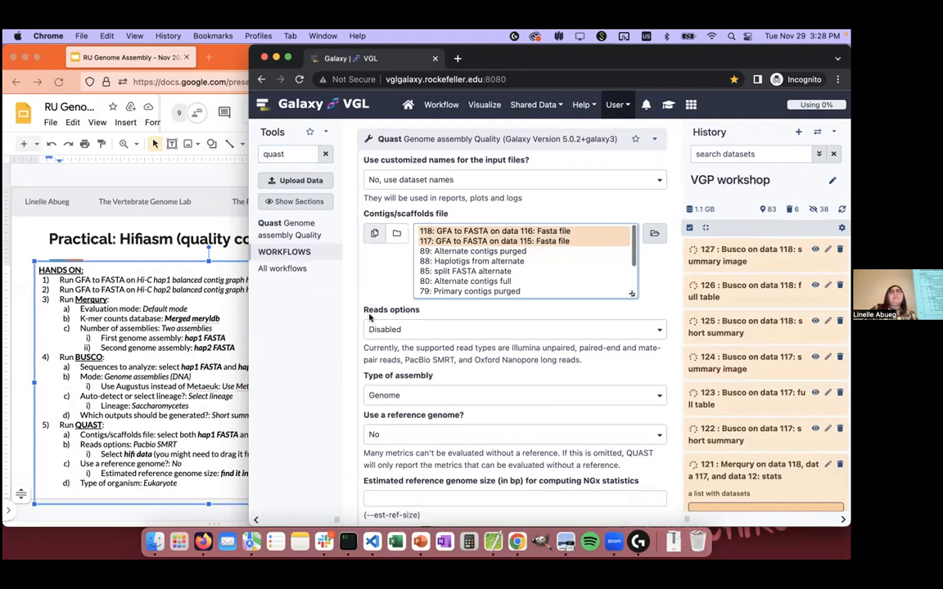
Step: Copy the genome size 11747160 from the history dataset into Quast's estimated reference genome size
{"action": "scroll", "coordinate": [385, 369], "scroll_direction": "down", "scroll_amount": 3}
{"action": "left_click", "coordinate": [397, 418]}
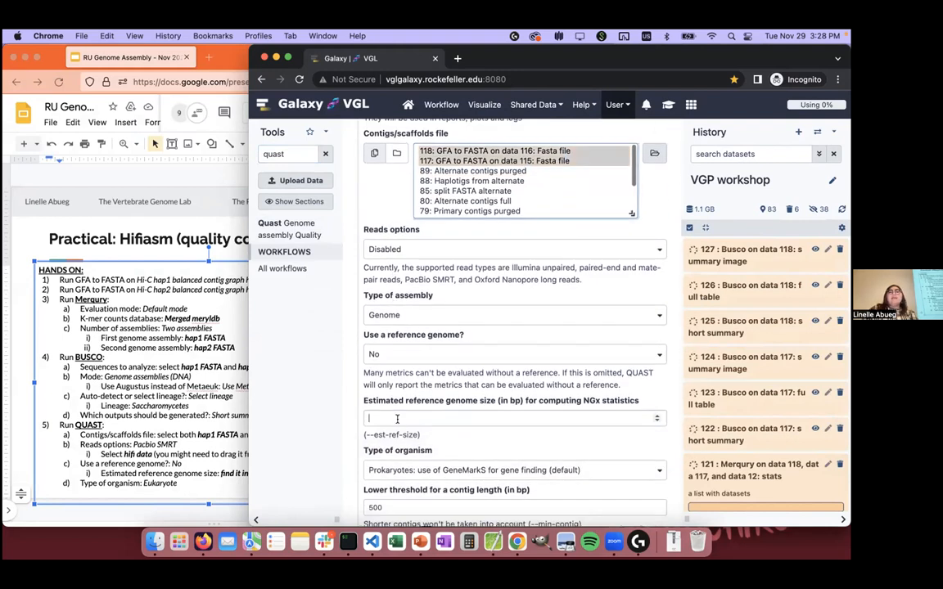
{"action": "scroll", "coordinate": [713, 279], "scroll_direction": "down", "scroll_amount": 15}
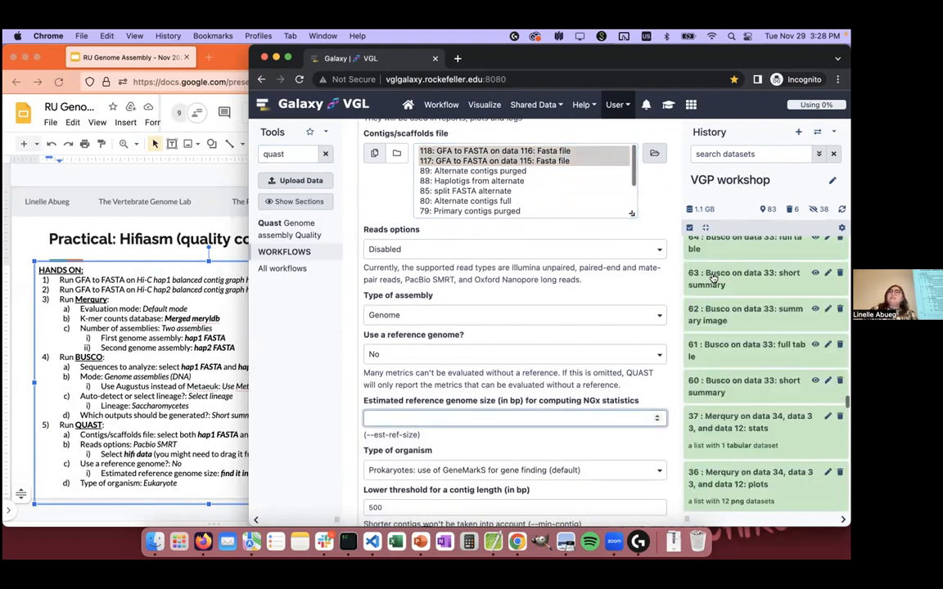
{"action": "scroll", "coordinate": [713, 279], "scroll_direction": "down", "scroll_amount": 10}
{"action": "scroll", "coordinate": [713, 278], "scroll_direction": "up", "scroll_amount": 5}
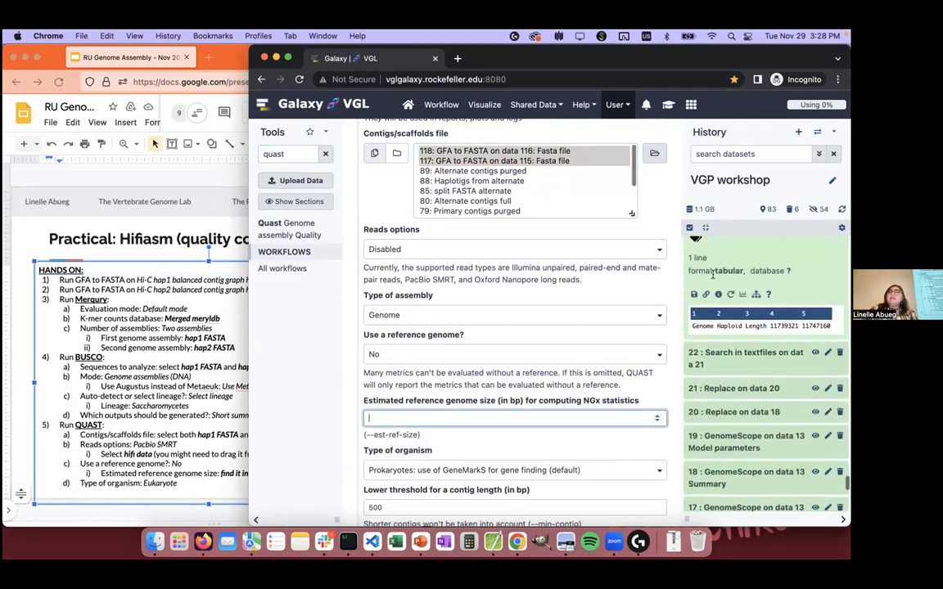
{"action": "scroll", "coordinate": [756, 375], "scroll_direction": "up", "scroll_amount": 1}
{"action": "double_click", "coordinate": [709, 303]}
{"action": "key", "text": "super+c"}
{"action": "left_click", "coordinate": [498, 417]}
{"action": "key", "text": "super+v"}
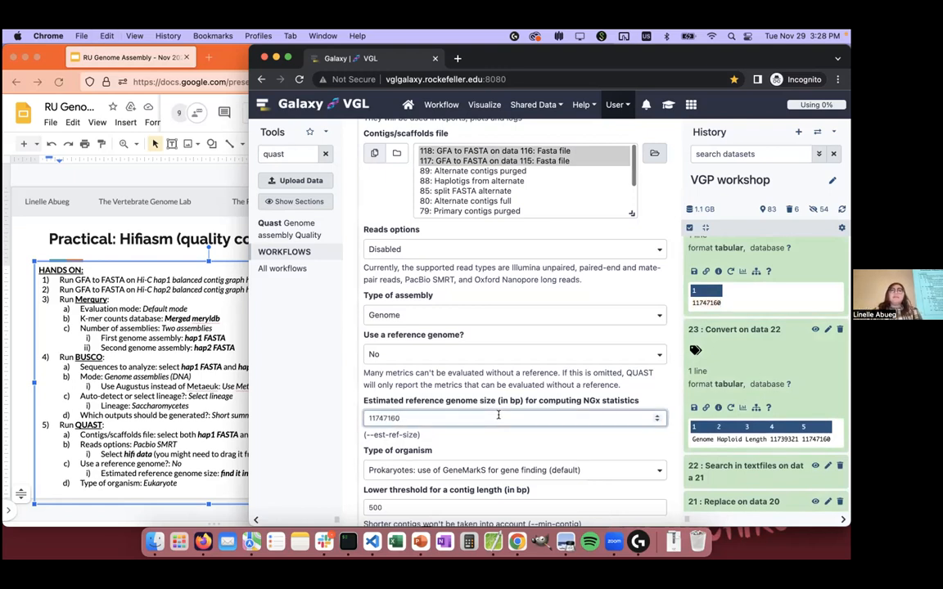
Step: Set Quast's type of organism to Eukaryote and review the remaining settings through the output files
{"action": "scroll", "coordinate": [497, 416], "scroll_direction": "down", "scroll_amount": 2}
{"action": "left_click", "coordinate": [475, 429]}
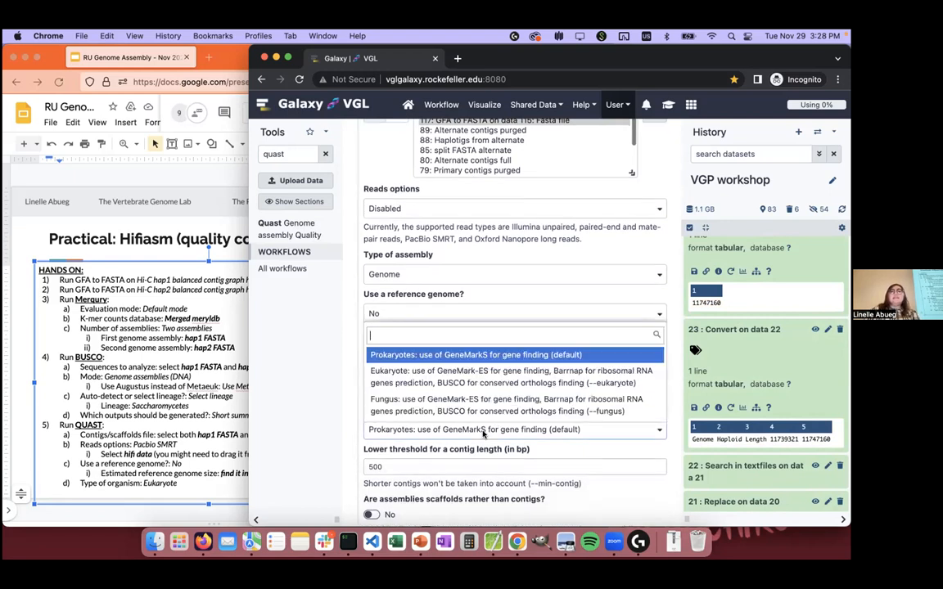
{"action": "left_click", "coordinate": [426, 382]}
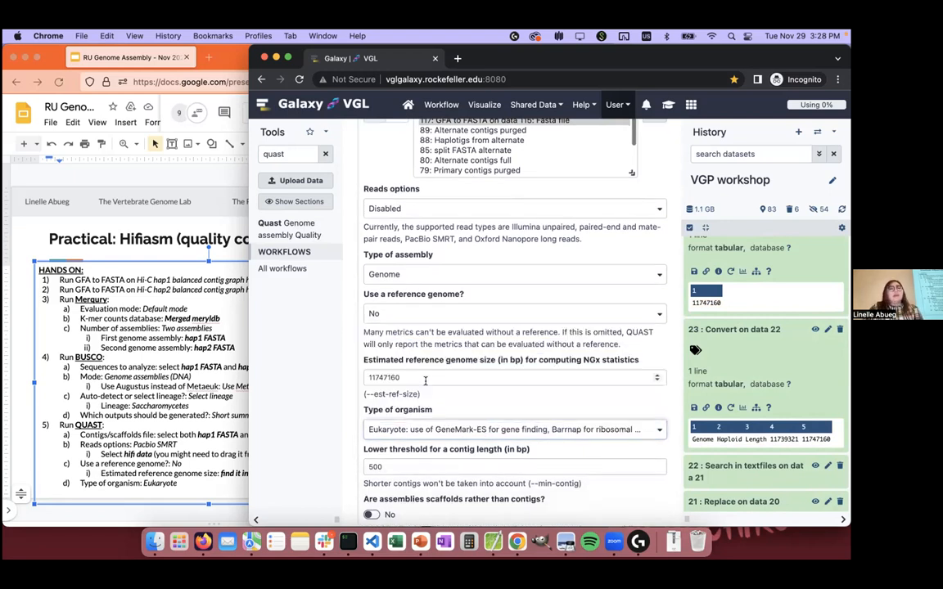
{"action": "scroll", "coordinate": [425, 379], "scroll_direction": "up", "scroll_amount": 3}
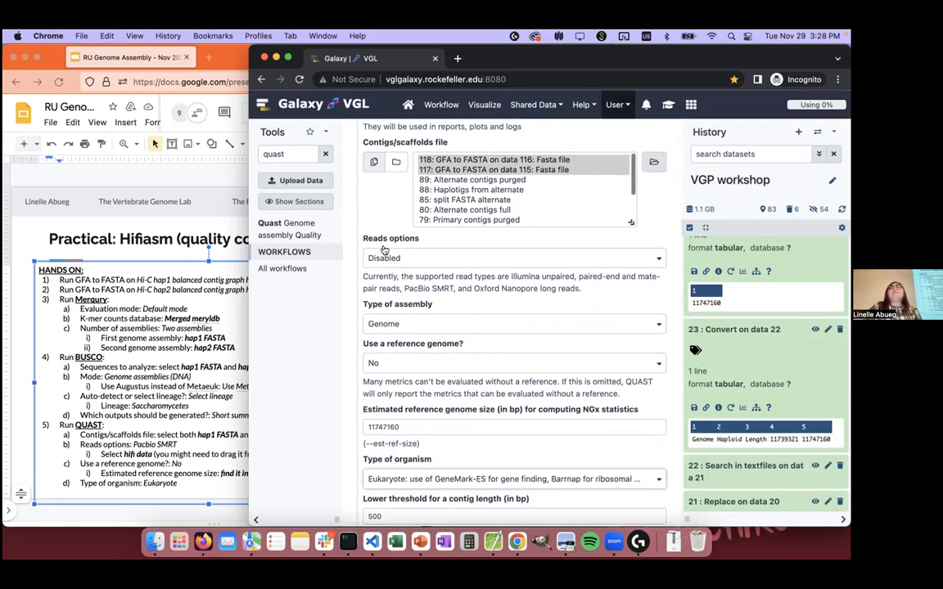
{"action": "scroll", "coordinate": [393, 262], "scroll_direction": "down", "scroll_amount": 8}
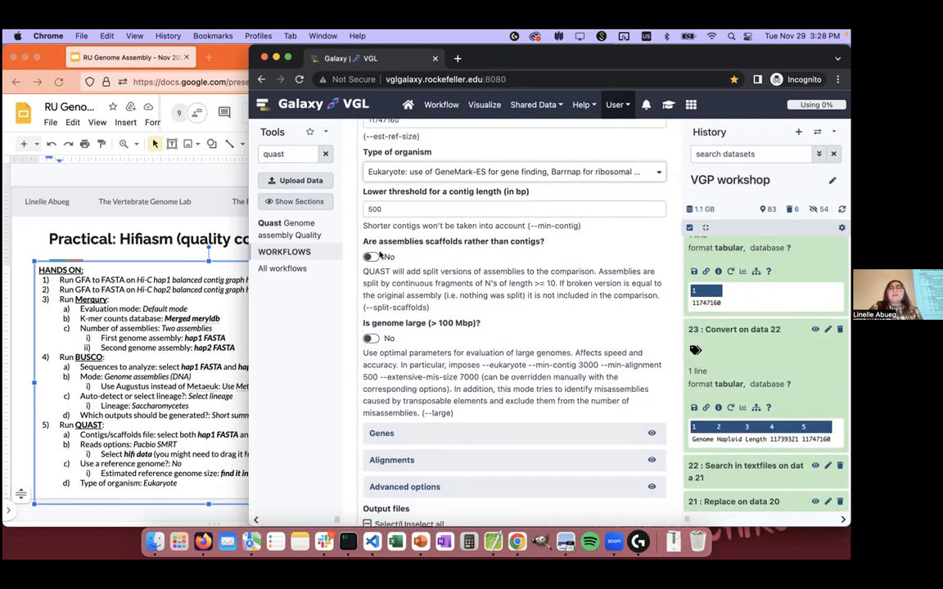
{"action": "scroll", "coordinate": [411, 354], "scroll_direction": "down", "scroll_amount": 4}
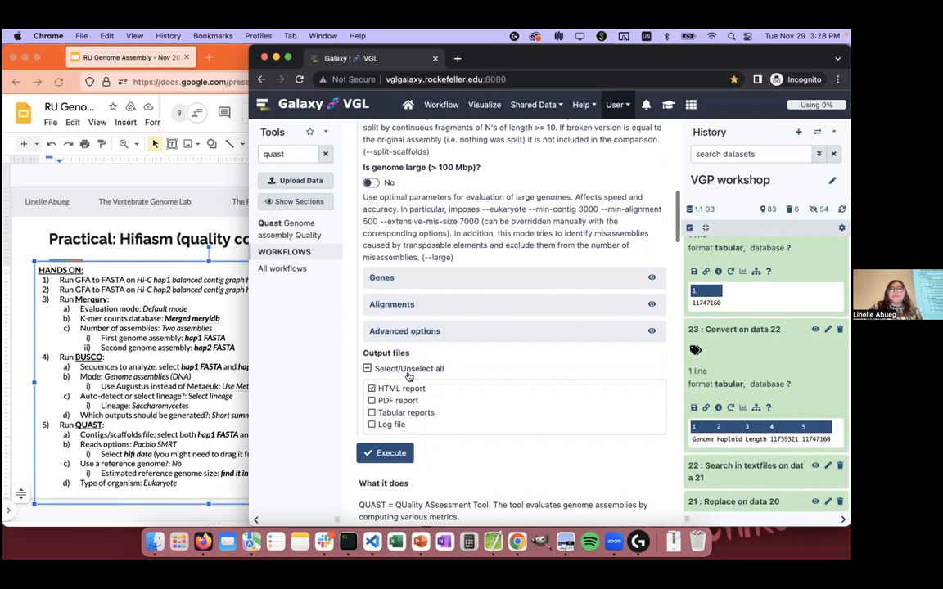
Step: Run Quast on the two FASTA assemblies with the HTML report output and check the queued jobs in the history
{"action": "left_click", "coordinate": [388, 454]}
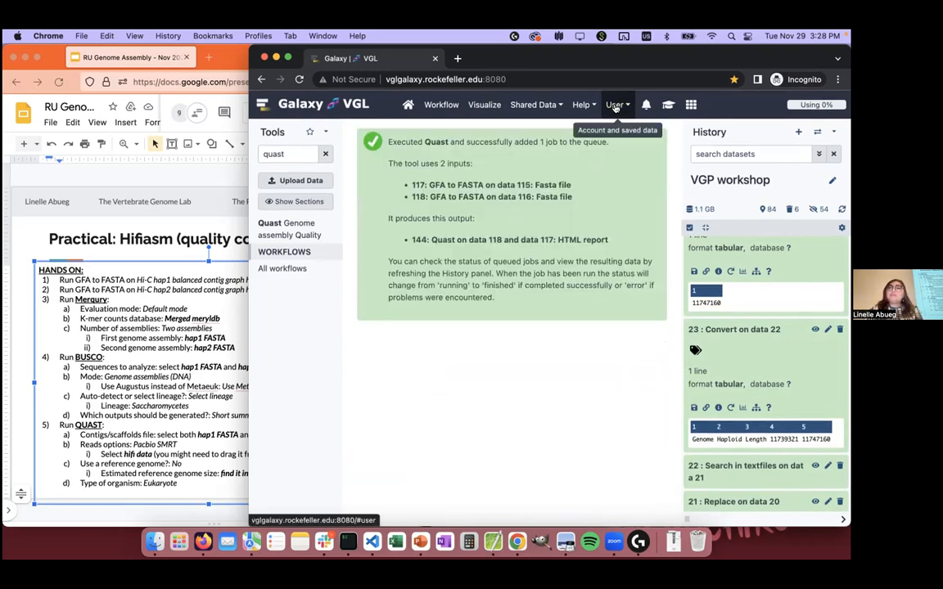
{"action": "scroll", "coordinate": [742, 316], "scroll_direction": "up", "scroll_amount": 15}
{"action": "scroll", "coordinate": [742, 316], "scroll_direction": "up", "scroll_amount": 5}
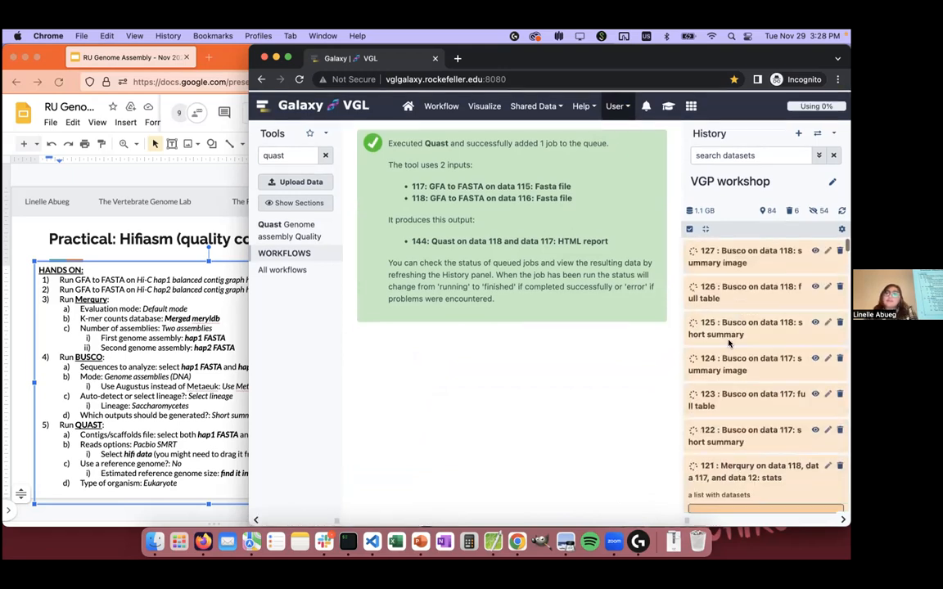
Step: Switch to iTerm2, list the cluster's job queue with sq, and return to Galaxy in Chrome
{"action": "left_click", "coordinate": [349, 541]}
{"action": "type", "text": "sq"}
{"action": "key", "text": "Return"}
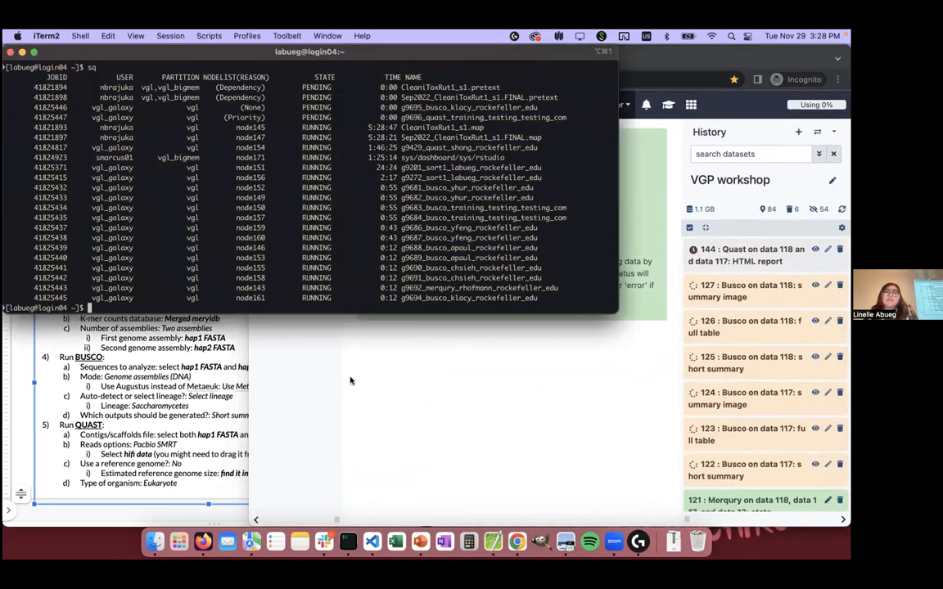
{"action": "left_click", "coordinate": [200, 417]}
{"action": "left_click", "coordinate": [459, 447]}
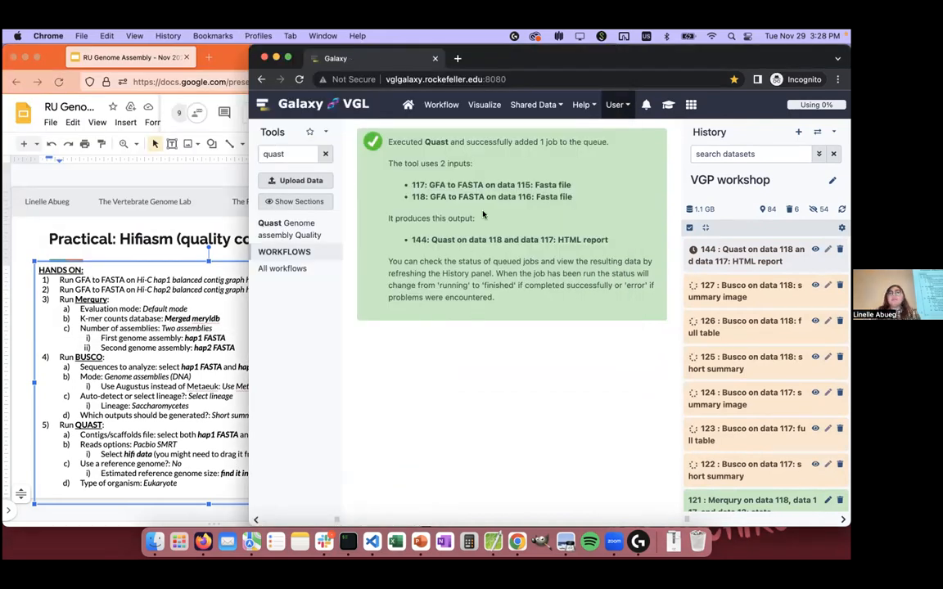
Step: Open the saved histories and view the VGP workshop history
{"action": "left_click", "coordinate": [616, 105]}
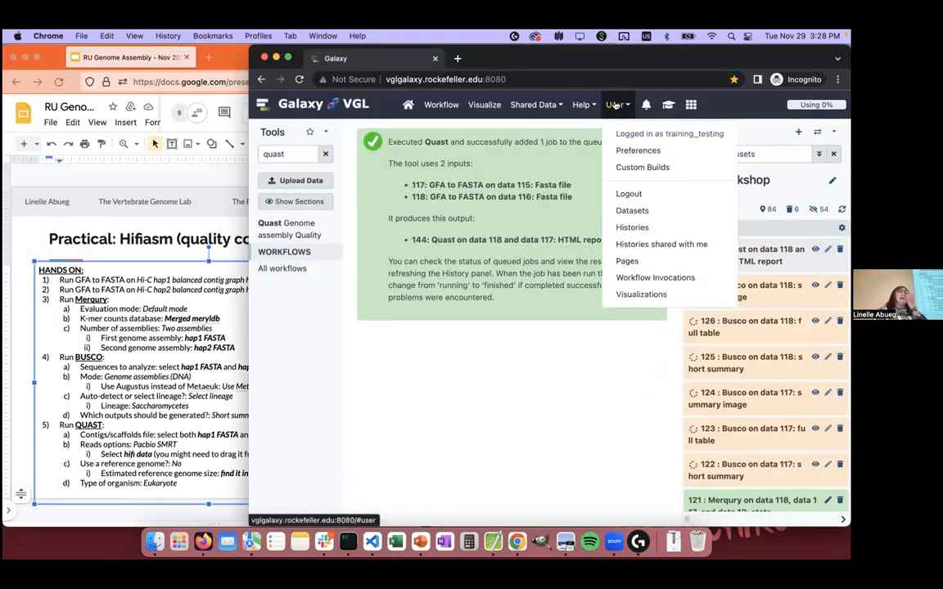
{"action": "left_click", "coordinate": [646, 229]}
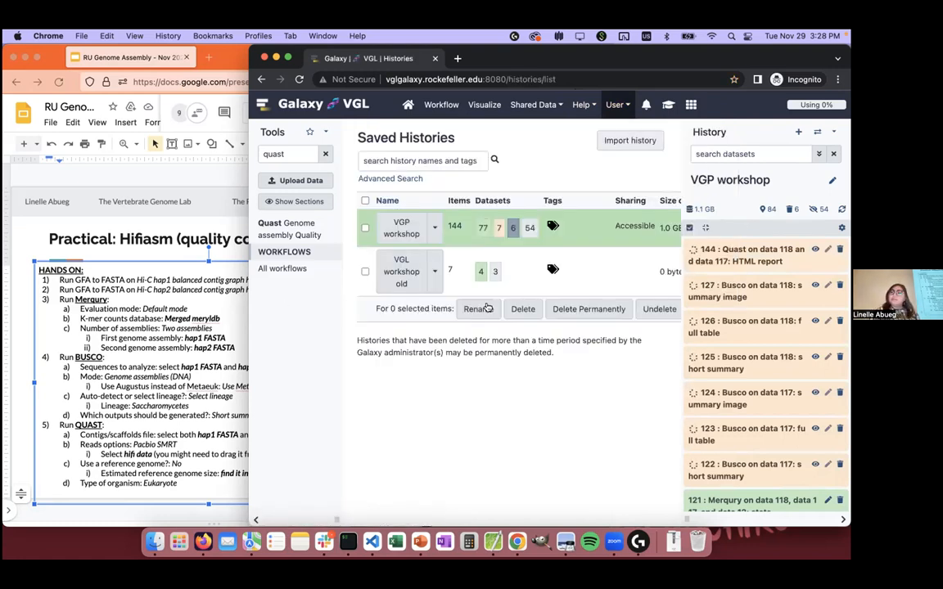
{"action": "left_click", "coordinate": [434, 228]}
{"action": "left_click", "coordinate": [406, 252]}
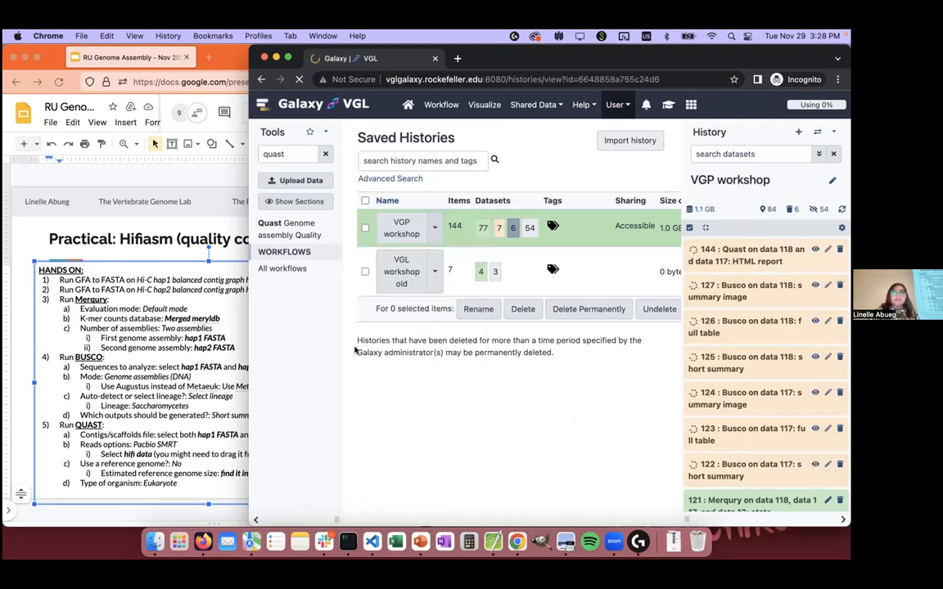
Step: Narrow the Galaxy browser window to uncover the hands-on slide, and give the history view more width within it
{"action": "left_click_drag", "start_coordinate": [249, 352], "coordinate": [387, 347]}
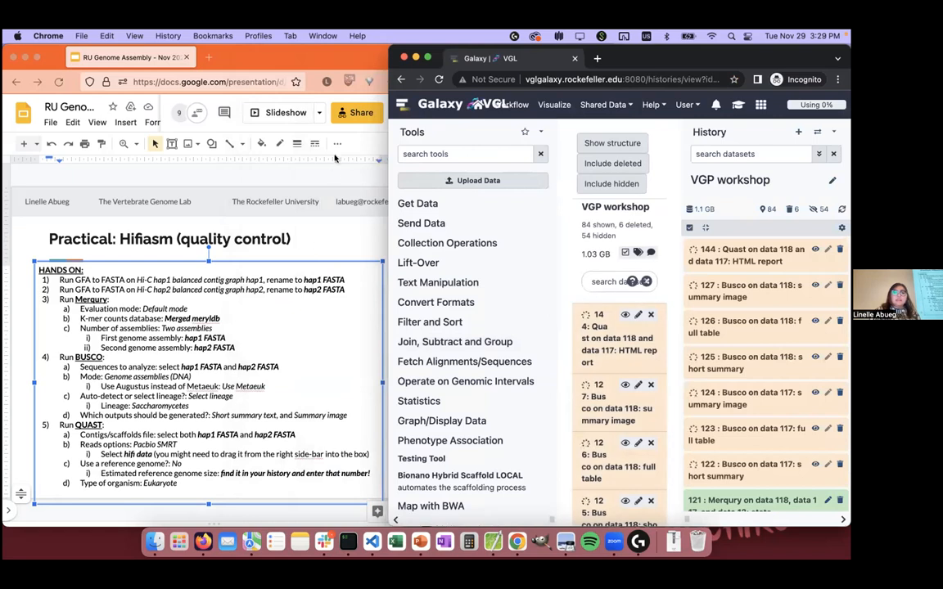
{"action": "left_click", "coordinate": [255, 324]}
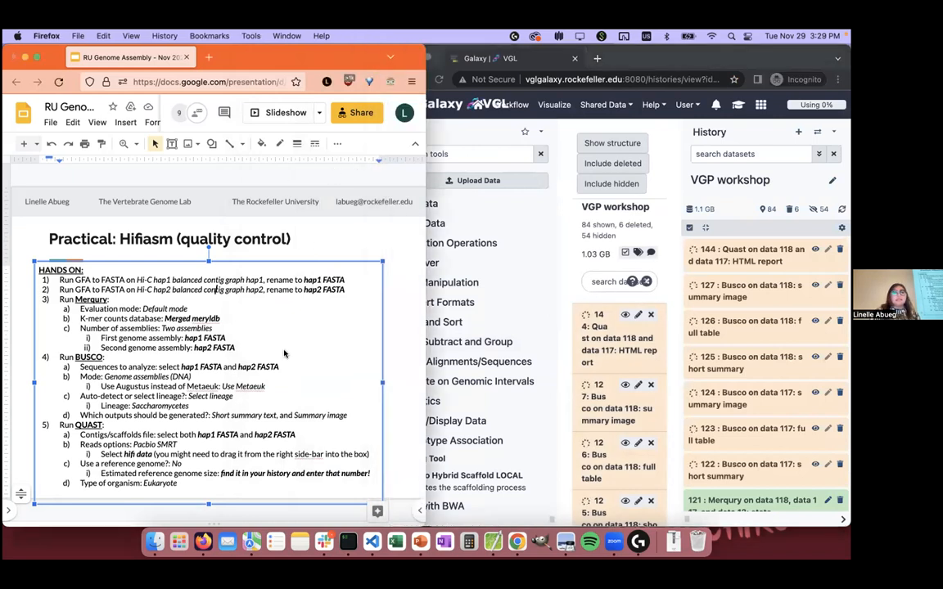
{"action": "left_click", "coordinate": [508, 324]}
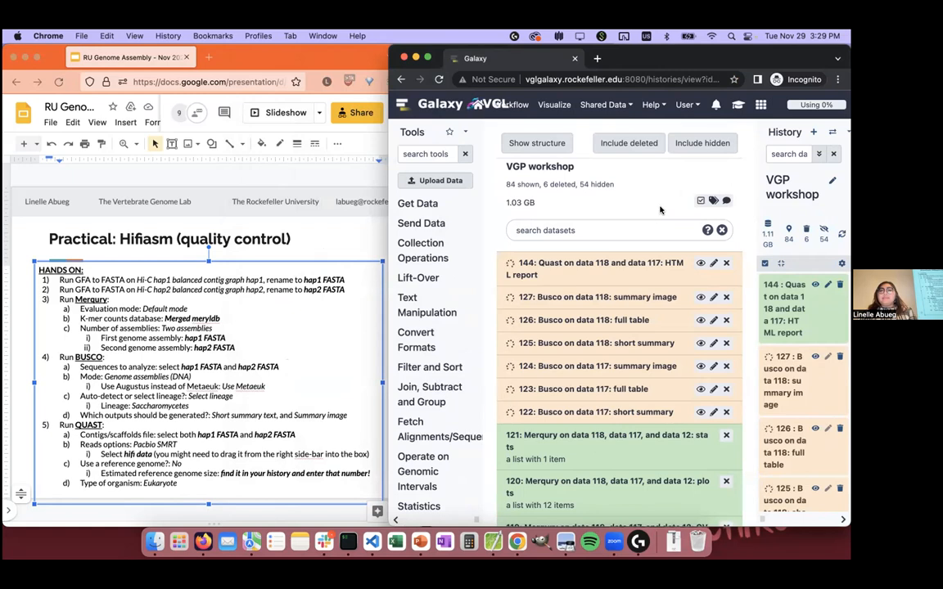
Step: Expand the Merqury plots collection 120, open the spectra-cn.fl and spectra-asm.fl plots in separate tabs, and show the spectra-cn.fl plot
{"action": "scroll", "coordinate": [660, 210], "scroll_direction": "down", "scroll_amount": 5}
{"action": "left_click", "coordinate": [657, 305]}
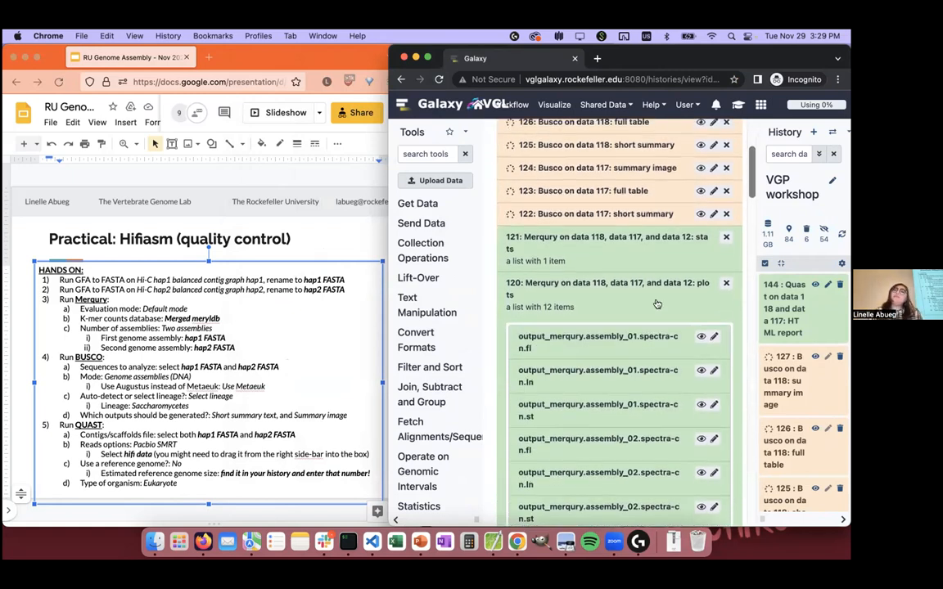
{"action": "scroll", "coordinate": [657, 305], "scroll_direction": "down", "scroll_amount": 3}
{"action": "left_click", "coordinate": [701, 447], "text": "super"}
{"action": "left_click", "coordinate": [700, 378], "text": "super"}
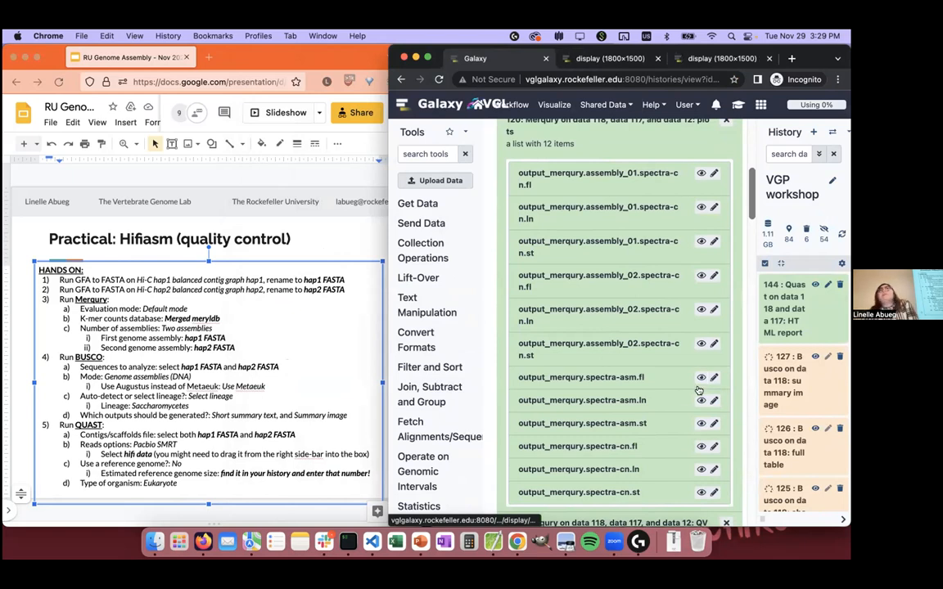
{"action": "left_click", "coordinate": [602, 58]}
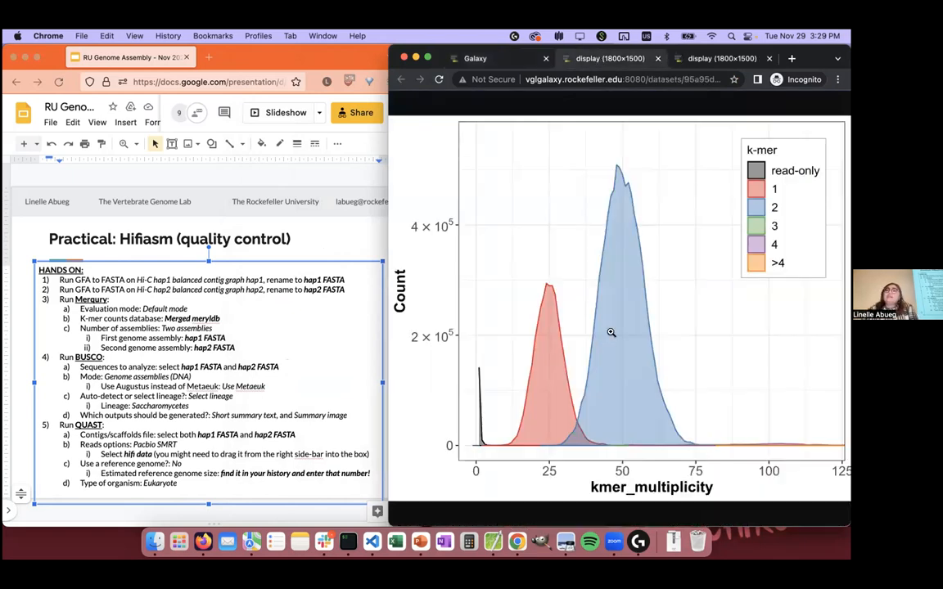
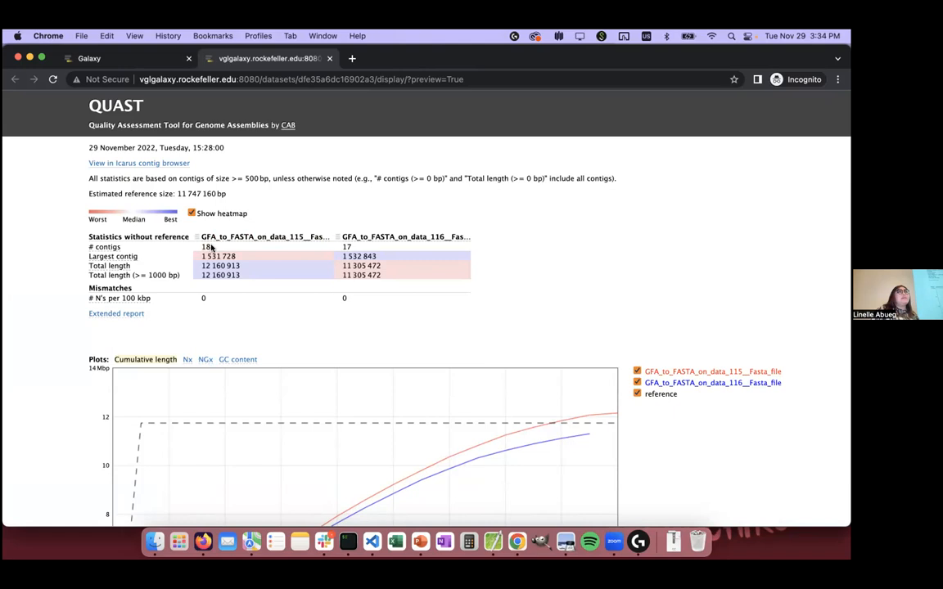
Step: Return to the VGP workshop history, narrow its window to uncover the slides, and bring up the "Practical: bionano scaffolding" slide
{"action": "left_click", "coordinate": [127, 58]}
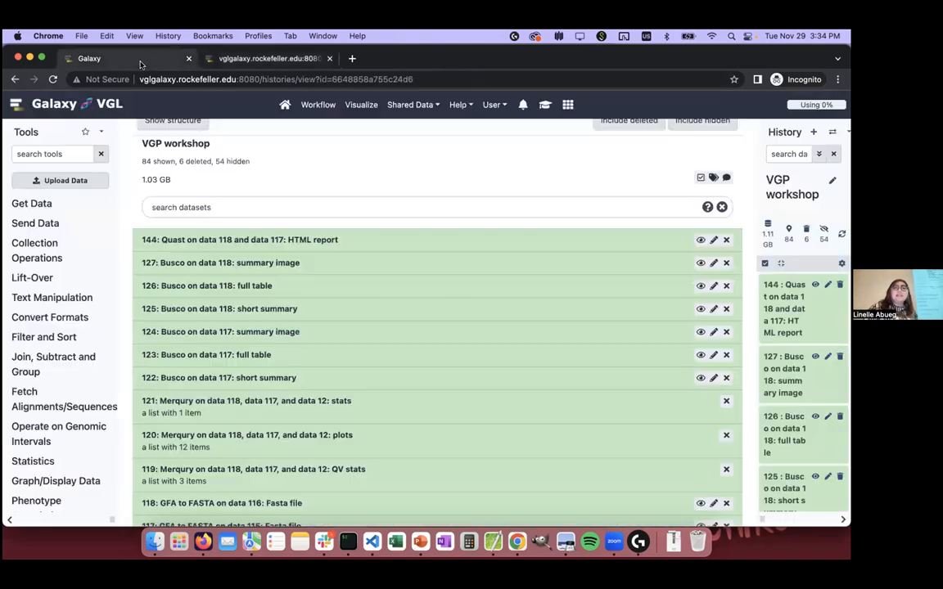
{"action": "left_click_drag", "start_coordinate": [375, 54], "coordinate": [849, 145]}
{"action": "left_click_drag", "start_coordinate": [311, 51], "coordinate": [3, 114]}
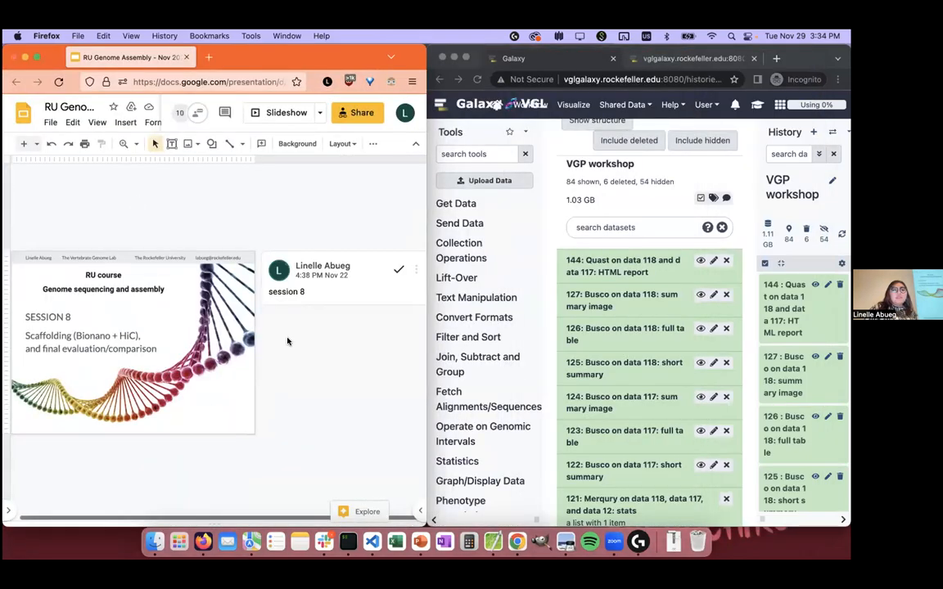
{"action": "scroll", "coordinate": [361, 211], "scroll_direction": "down", "scroll_amount": 3}
{"action": "scroll", "coordinate": [362, 211], "scroll_direction": "down", "scroll_amount": 3}
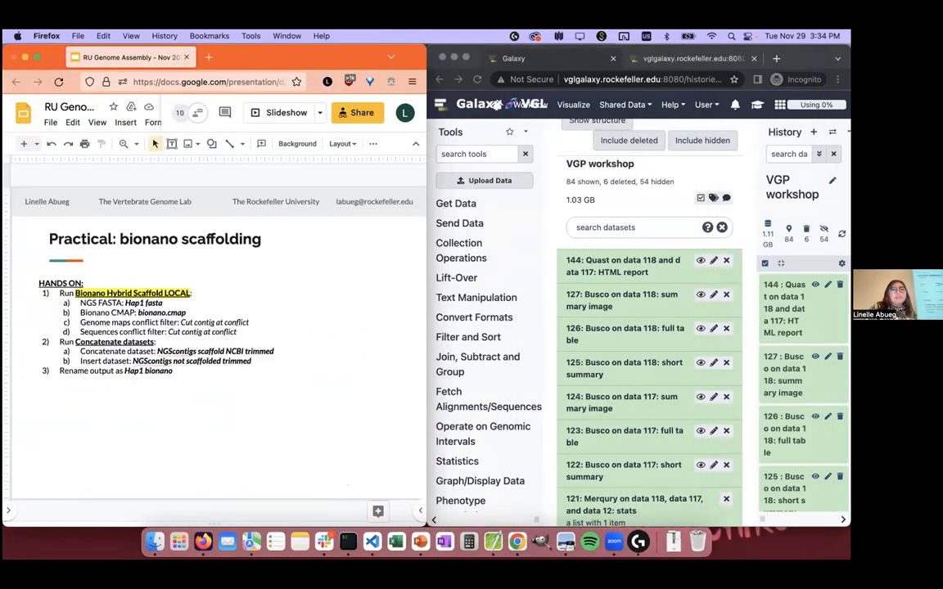
Step: Search the Galaxy tools for "bionano hybrid scaffold", widen the Galaxy window, and open Bionano Hybrid Scaffold LOCAL
{"action": "left_click", "coordinate": [554, 204]}
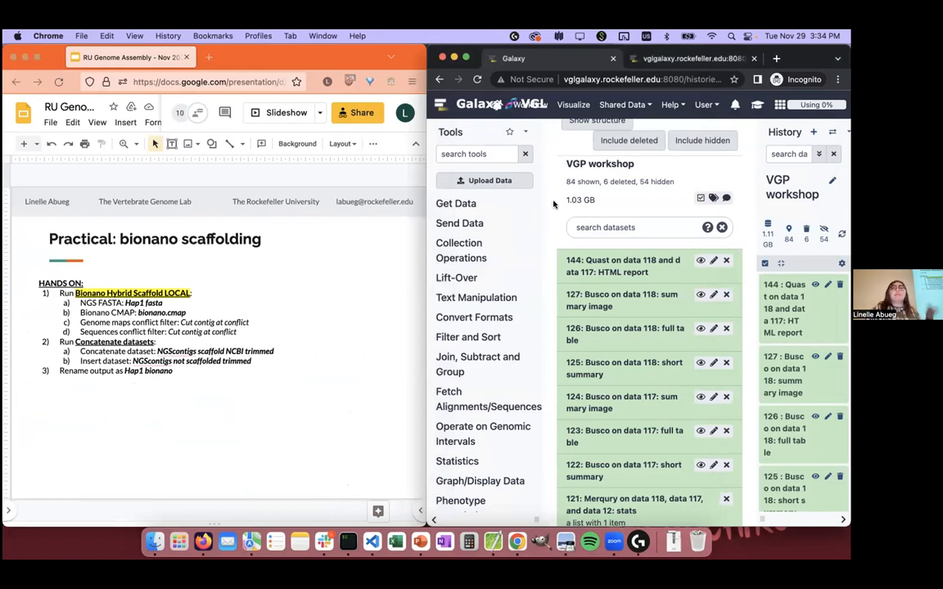
{"action": "left_click", "coordinate": [485, 152]}
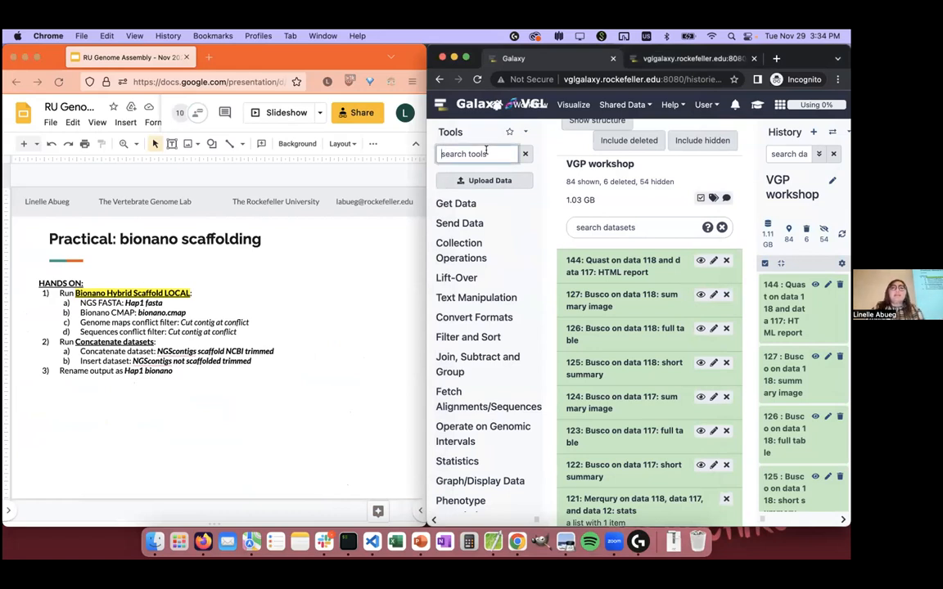
{"action": "type", "text": "bionano"}
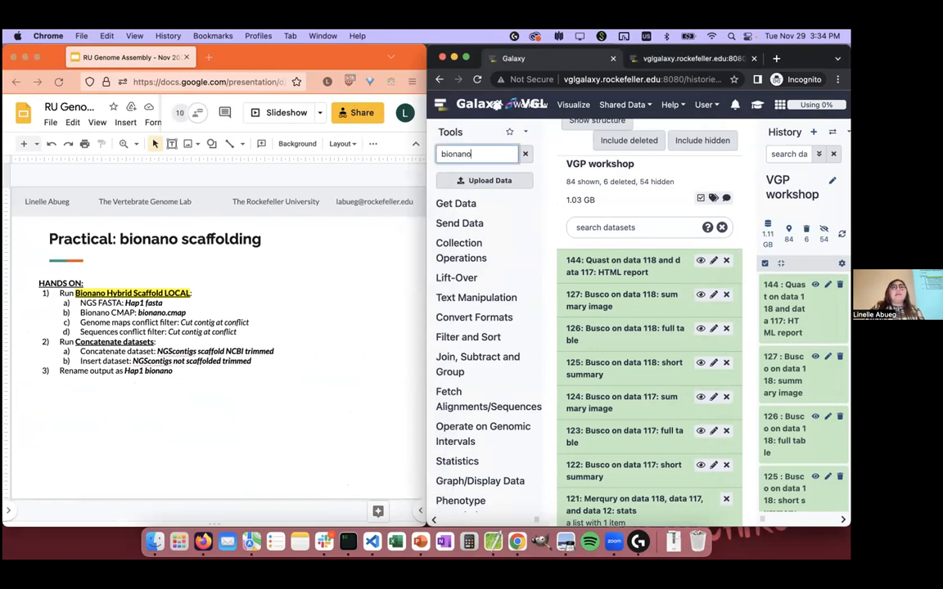
{"action": "type", "text": " hybrid scaffold"}
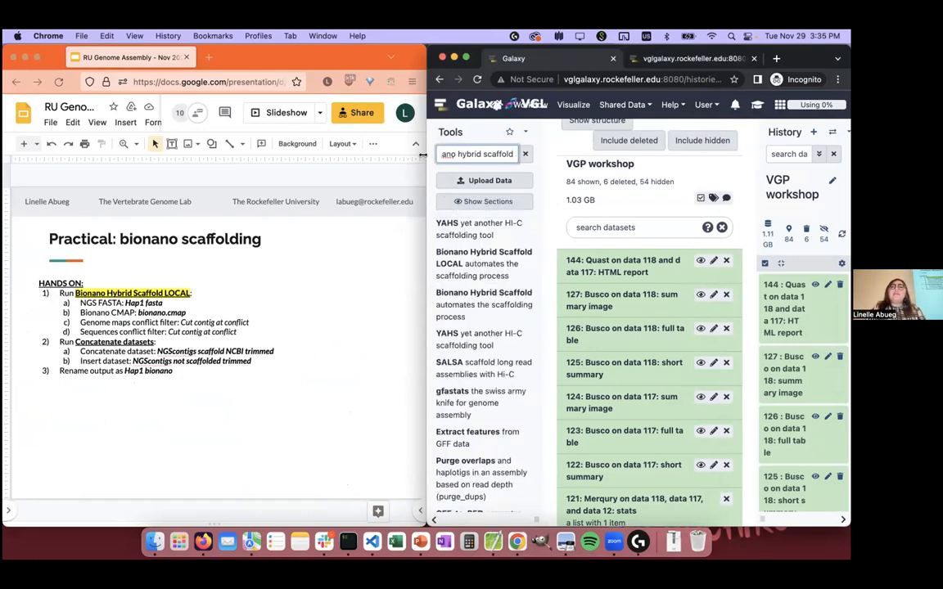
{"action": "left_click_drag", "start_coordinate": [426, 181], "coordinate": [265, 181]}
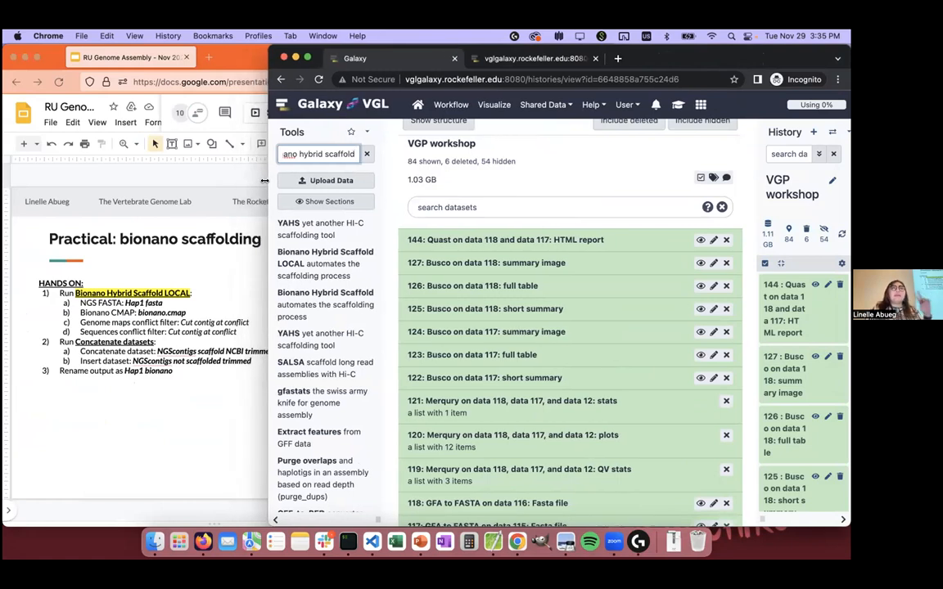
{"action": "left_click", "coordinate": [304, 270]}
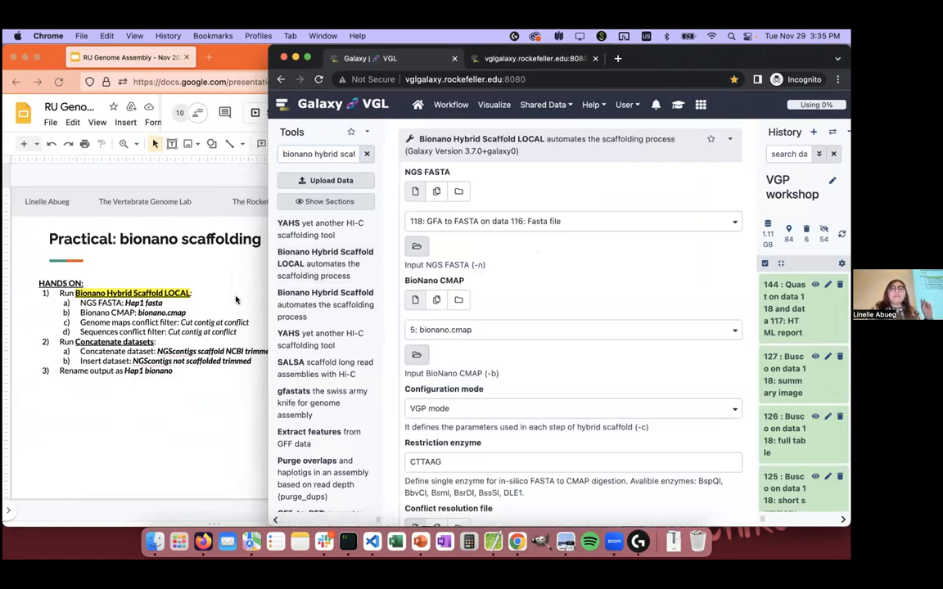
Step: Widen the history and expand the GFA to FASTA datasets 117 and 118 to show their sequence previews
{"action": "scroll", "coordinate": [765, 344], "scroll_direction": "down", "scroll_amount": 1}
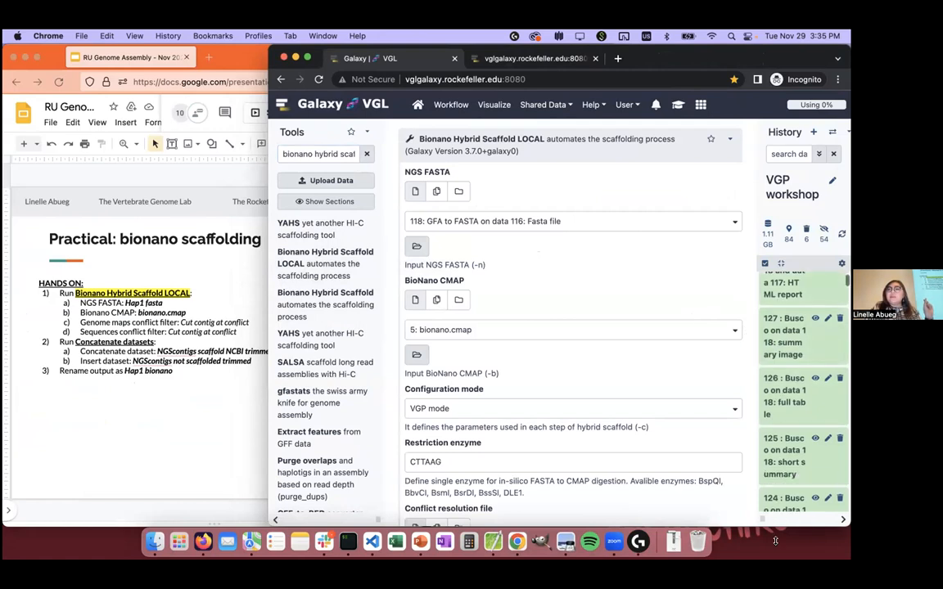
{"action": "left_click_drag", "start_coordinate": [761, 518], "coordinate": [563, 508]}
{"action": "scroll", "coordinate": [668, 368], "scroll_direction": "down", "scroll_amount": 3}
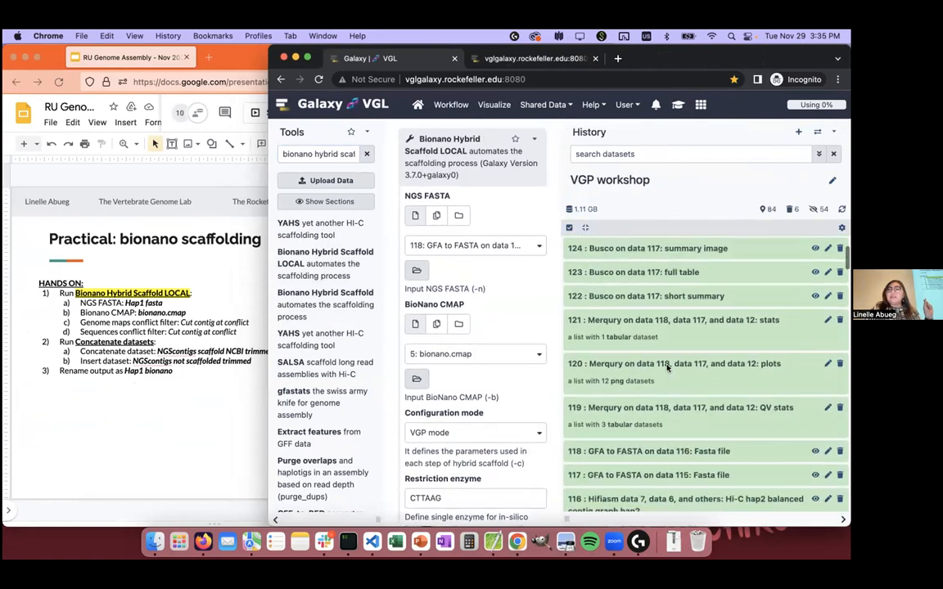
{"action": "left_click", "coordinate": [661, 397]}
{"action": "scroll", "coordinate": [680, 360], "scroll_direction": "down", "scroll_amount": 1}
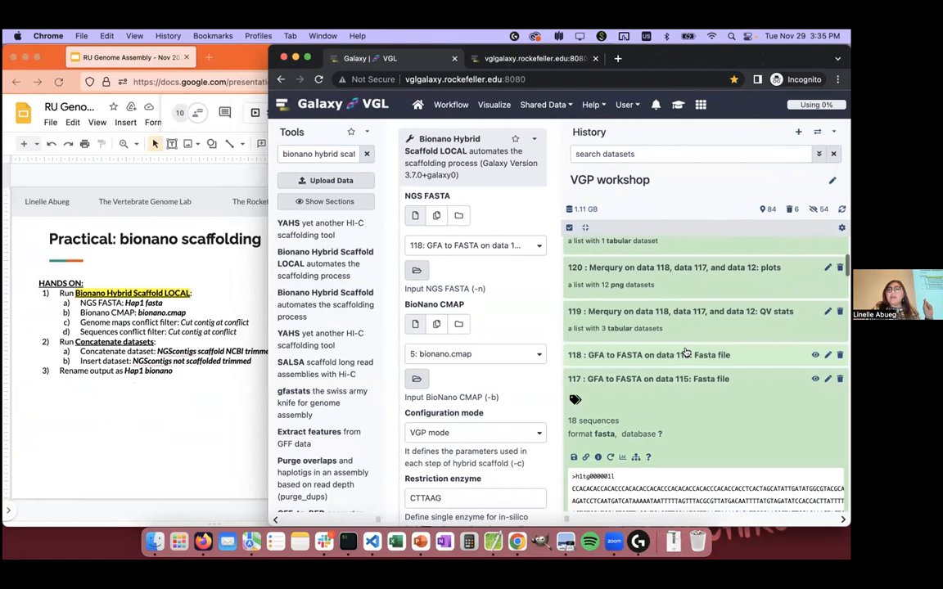
{"action": "scroll", "coordinate": [686, 353], "scroll_direction": "down", "scroll_amount": 4}
{"action": "scroll", "coordinate": [686, 353], "scroll_direction": "up", "scroll_amount": 8}
{"action": "scroll", "coordinate": [686, 353], "scroll_direction": "down", "scroll_amount": 2}
{"action": "scroll", "coordinate": [686, 353], "scroll_direction": "down", "scroll_amount": 5}
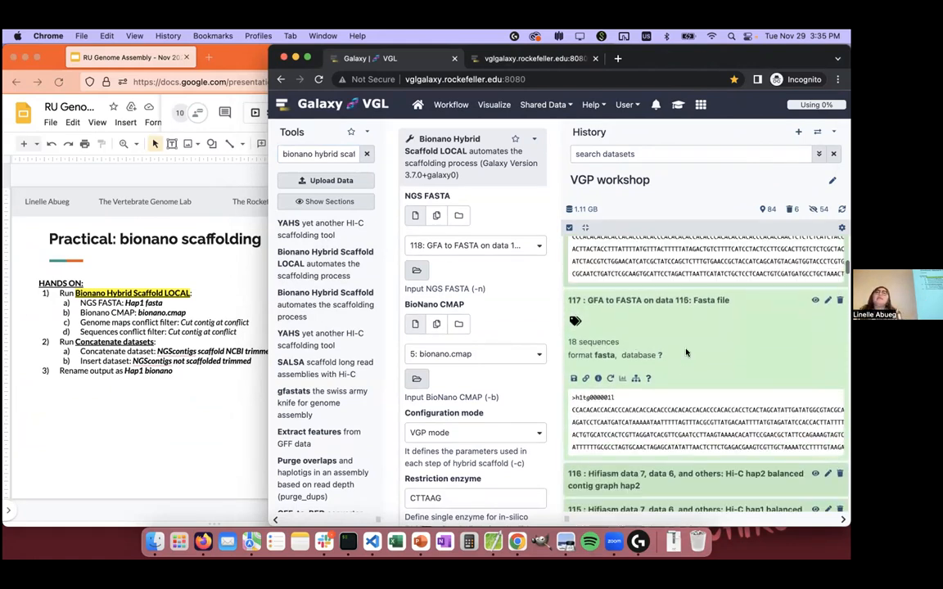
{"action": "scroll", "coordinate": [675, 354], "scroll_direction": "up", "scroll_amount": 6}
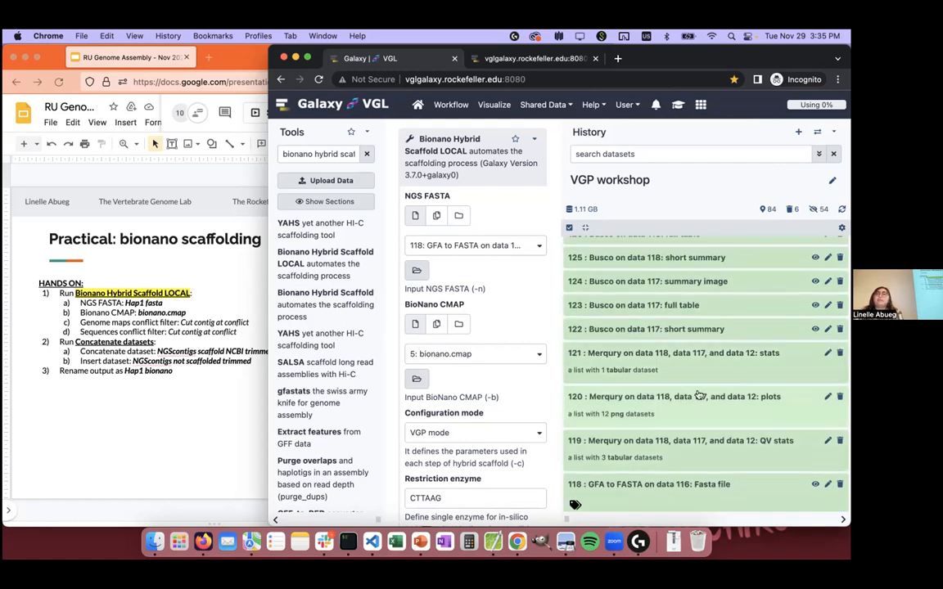
Step: Give the tool form more width, compare the headers of datasets 118 and 117, and set dataset 117 as the NGS FASTA
{"action": "left_click_drag", "start_coordinate": [566, 520], "coordinate": [635, 520]}
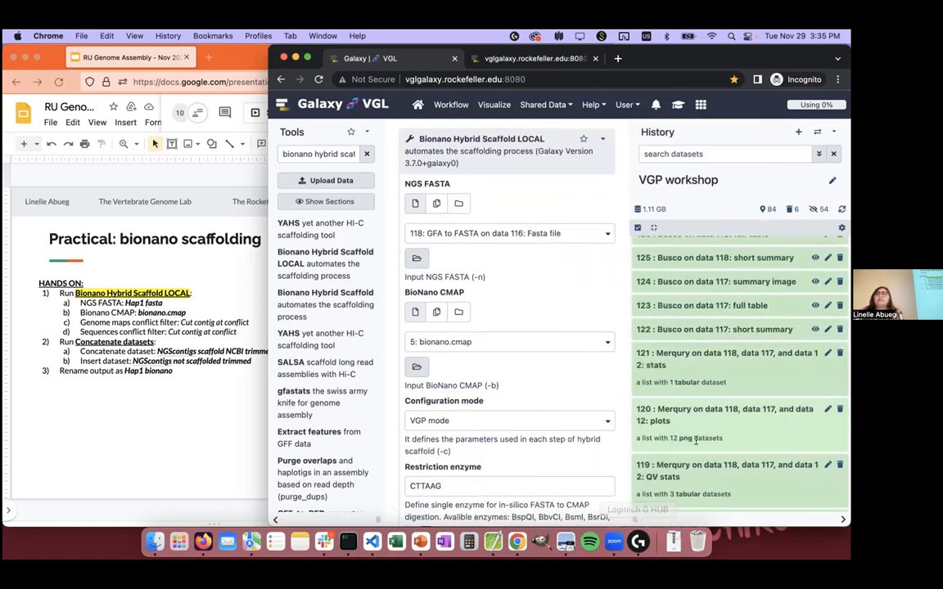
{"action": "scroll", "coordinate": [696, 440], "scroll_direction": "down", "scroll_amount": 5}
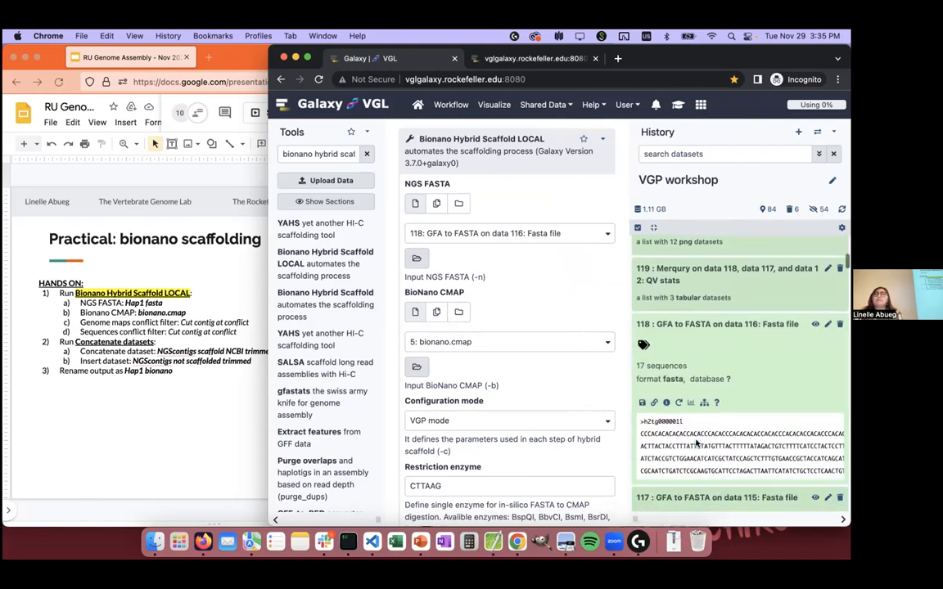
{"action": "scroll", "coordinate": [696, 440], "scroll_direction": "down", "scroll_amount": 3}
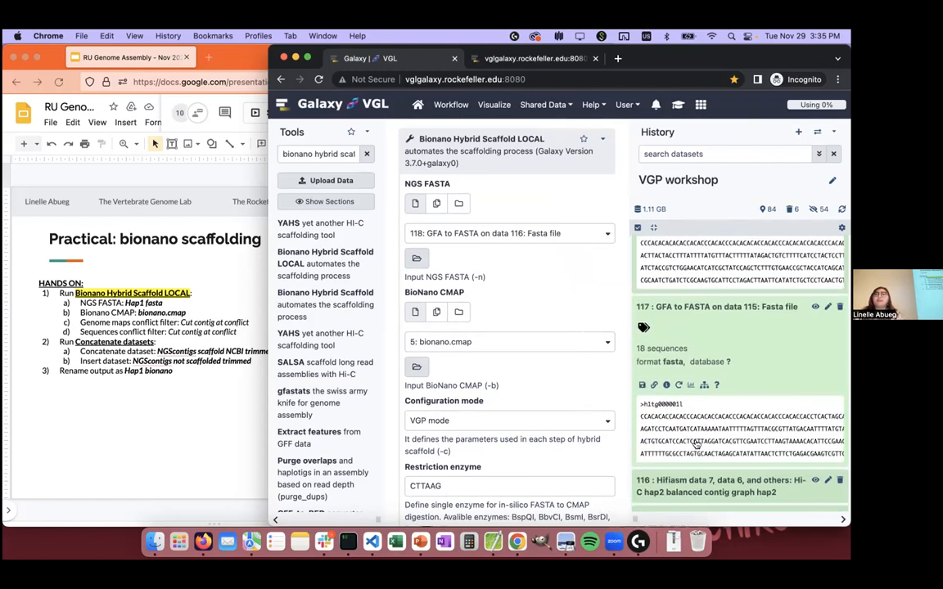
{"action": "scroll", "coordinate": [696, 443], "scroll_direction": "up", "scroll_amount": 6}
{"action": "scroll", "coordinate": [696, 443], "scroll_direction": "down", "scroll_amount": 2}
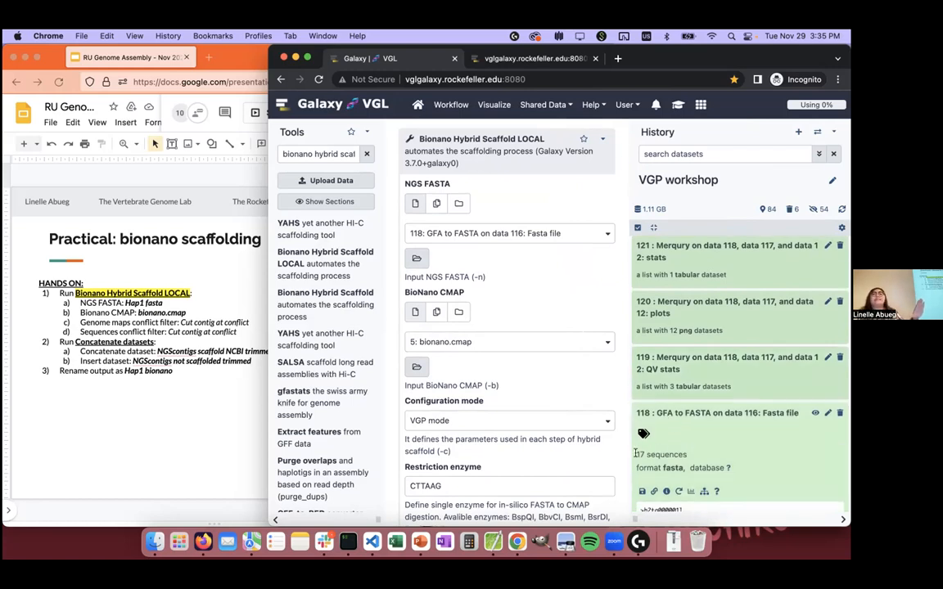
{"action": "scroll", "coordinate": [648, 453], "scroll_direction": "down", "scroll_amount": 1}
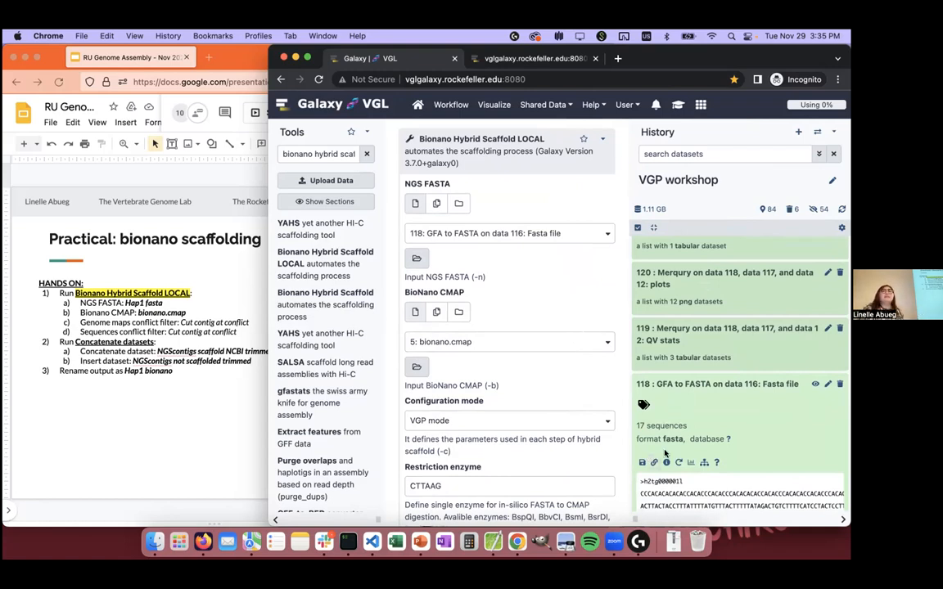
{"action": "scroll", "coordinate": [663, 458], "scroll_direction": "down", "scroll_amount": 4}
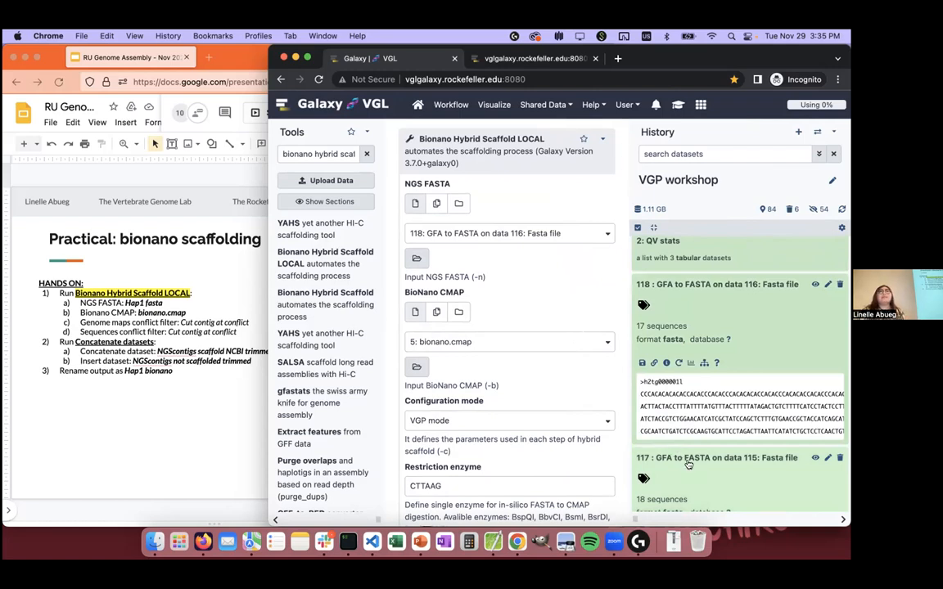
{"action": "left_click_drag", "start_coordinate": [688, 465], "coordinate": [554, 241]}
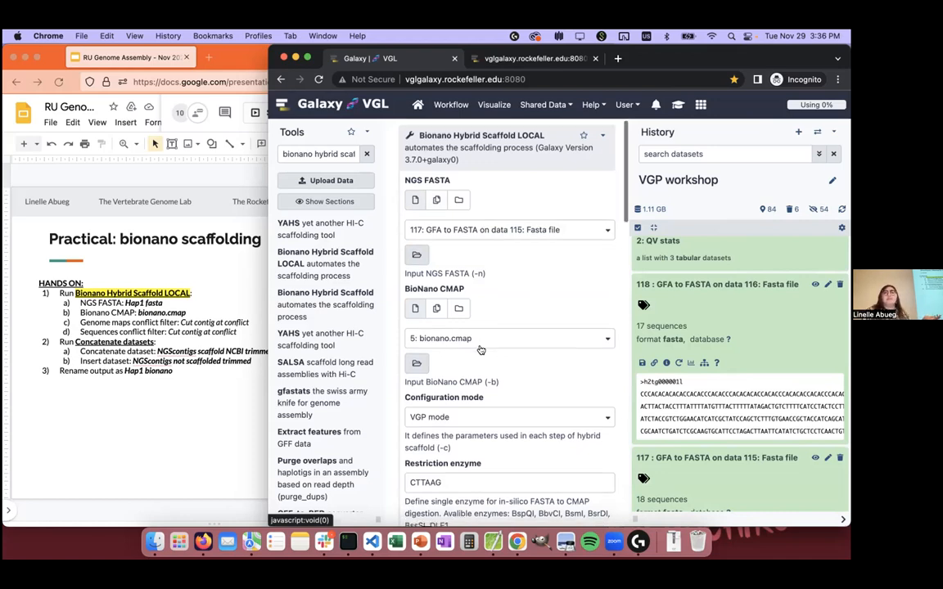
Step: Check the configuration mode choices, picking VGP mode, and highlight the list of available restriction enzymes
{"action": "scroll", "coordinate": [475, 360], "scroll_direction": "down", "scroll_amount": 2}
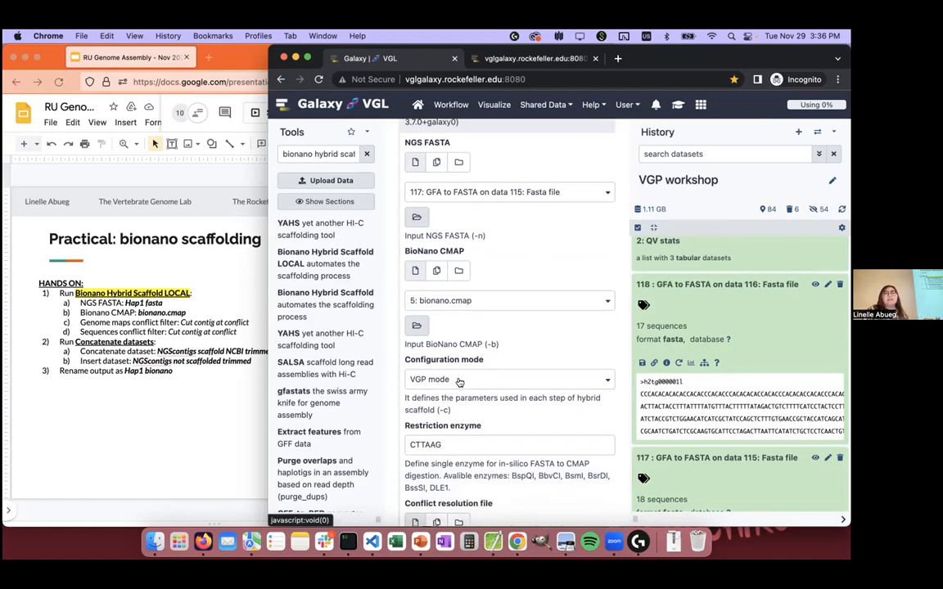
{"action": "scroll", "coordinate": [463, 375], "scroll_direction": "down", "scroll_amount": 3}
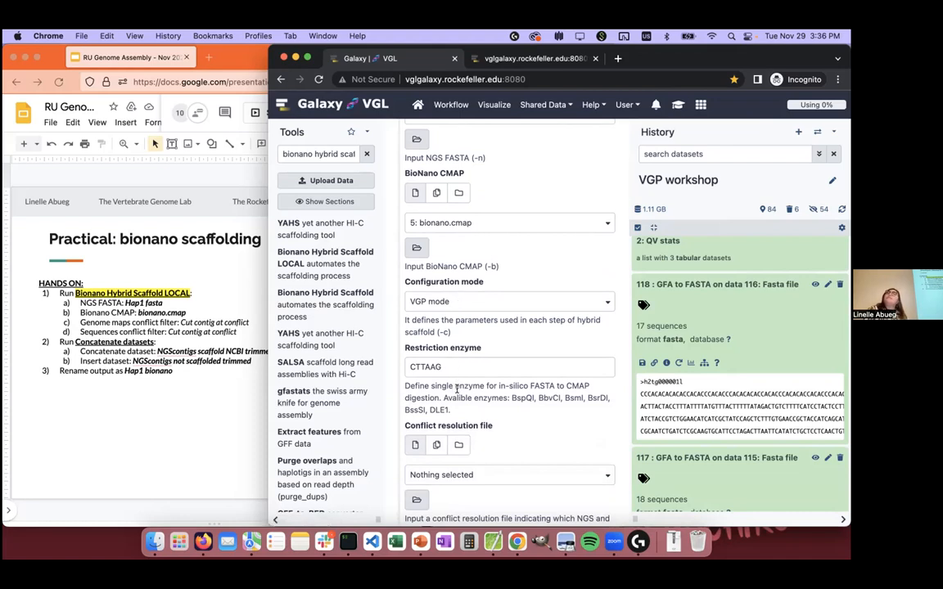
{"action": "scroll", "coordinate": [457, 390], "scroll_direction": "down", "scroll_amount": 1}
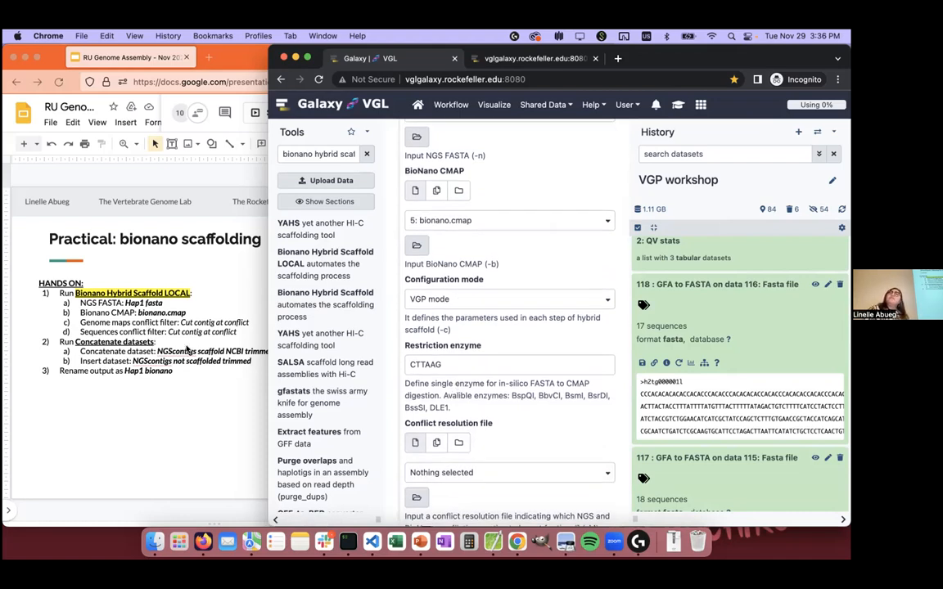
{"action": "left_click", "coordinate": [447, 300]}
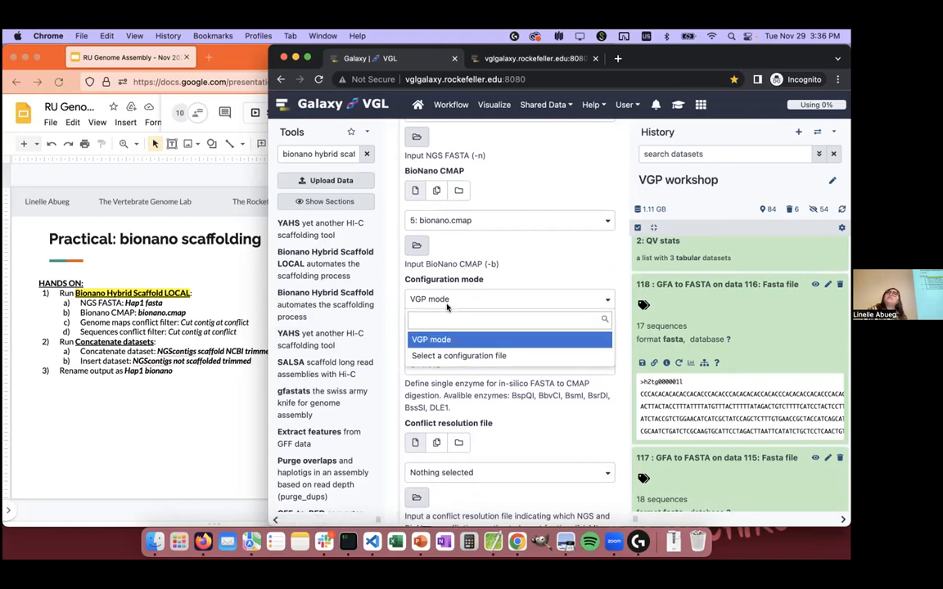
{"action": "left_click", "coordinate": [449, 339]}
{"action": "scroll", "coordinate": [473, 323], "scroll_direction": "down", "scroll_amount": 2}
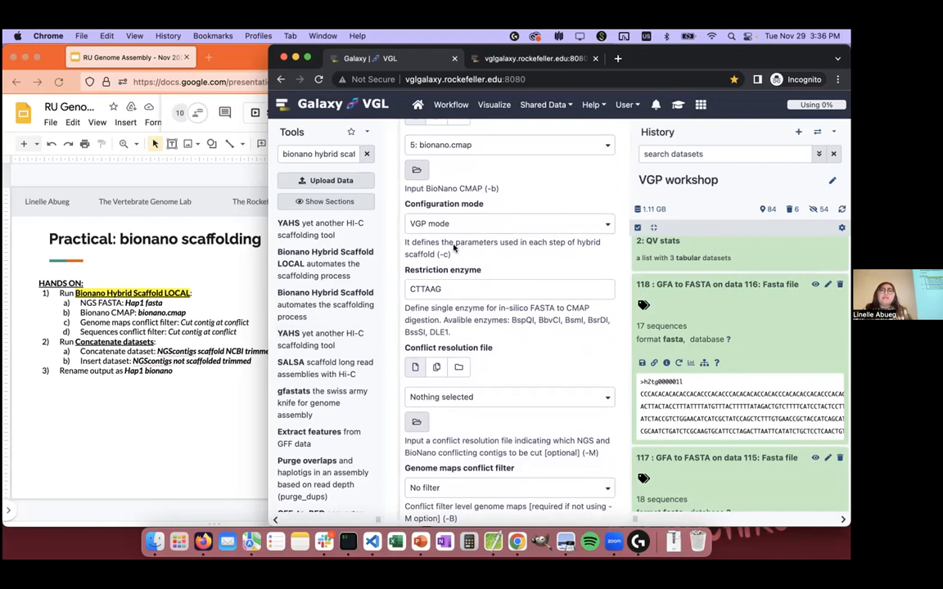
{"action": "left_click_drag", "start_coordinate": [451, 333], "coordinate": [443, 320]}
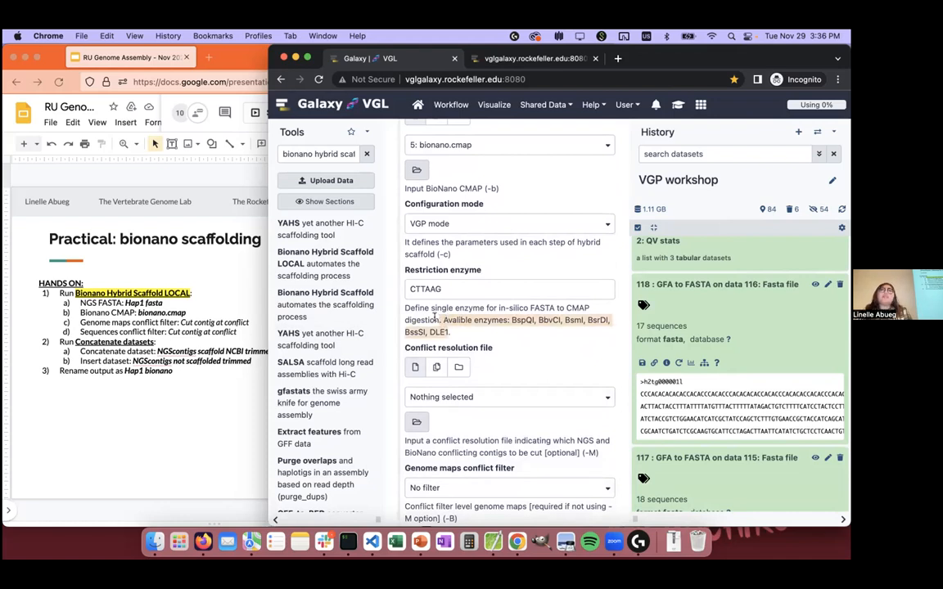
{"action": "left_click", "coordinate": [458, 326]}
Step: Set both the genome maps conflict filter and the sequences conflict filter to "Cut contig at conflict"
{"action": "scroll", "coordinate": [458, 326], "scroll_direction": "down", "scroll_amount": 5}
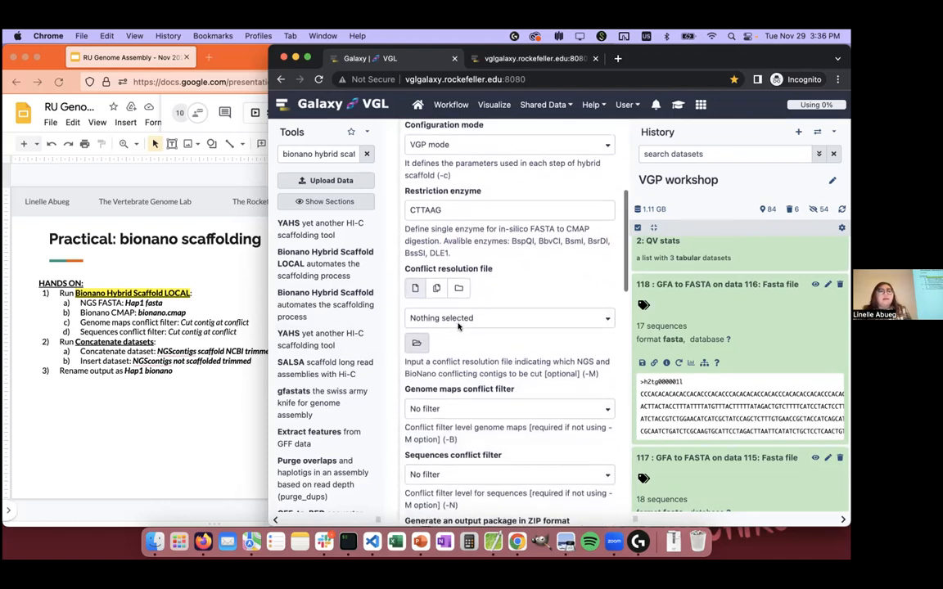
{"action": "scroll", "coordinate": [458, 326], "scroll_direction": "down", "scroll_amount": 1}
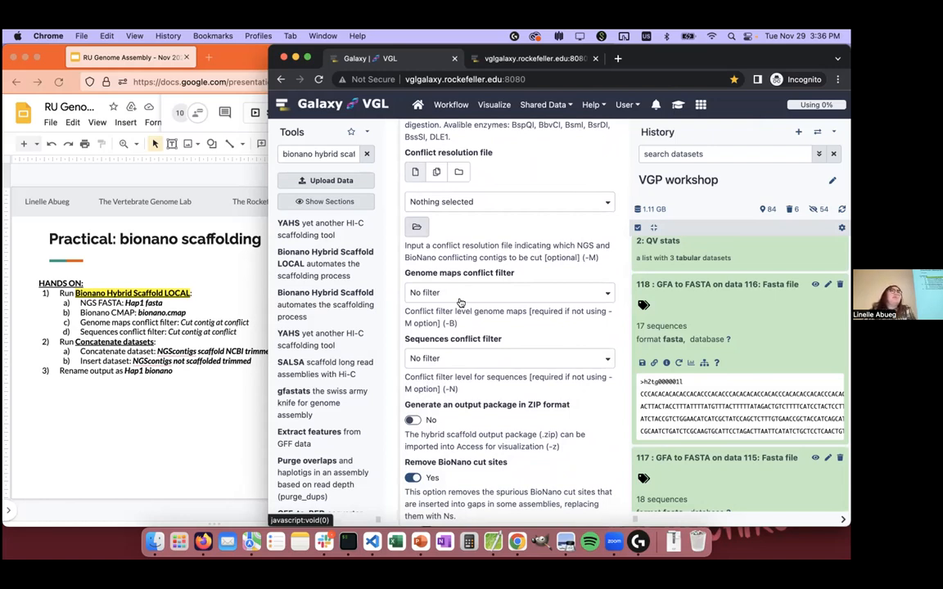
{"action": "left_click", "coordinate": [460, 298]}
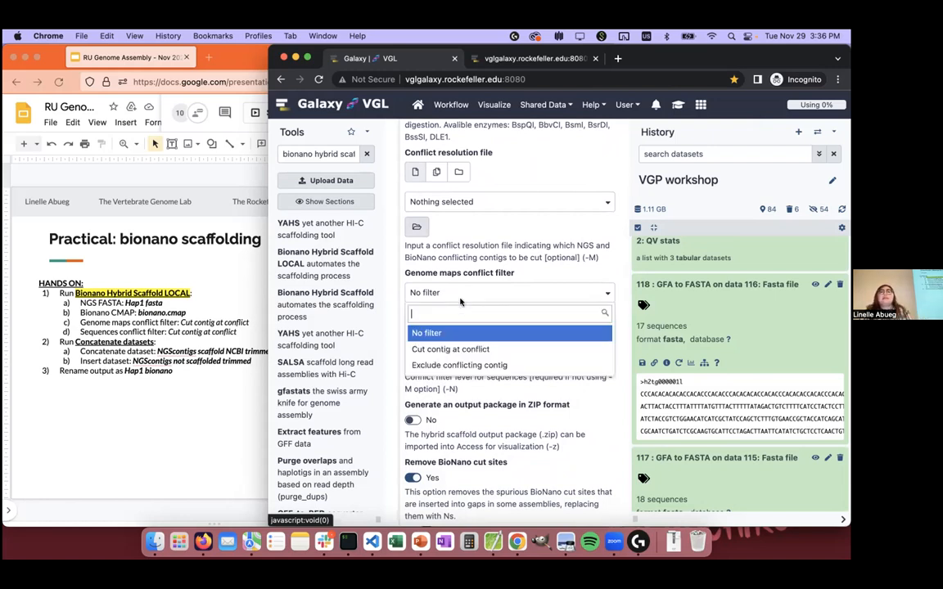
{"action": "left_click", "coordinate": [466, 349]}
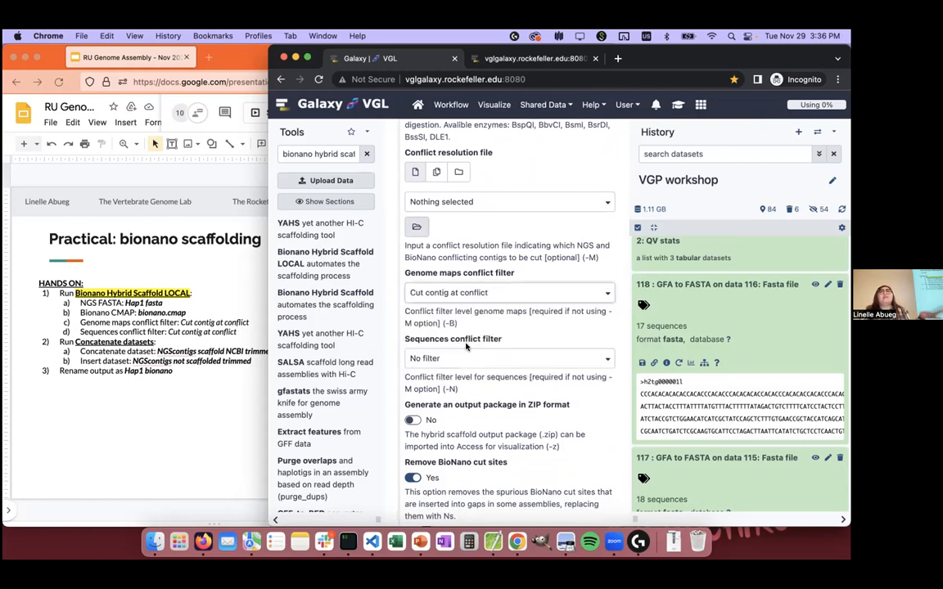
{"action": "left_click", "coordinate": [430, 359]}
{"action": "left_click", "coordinate": [445, 415]}
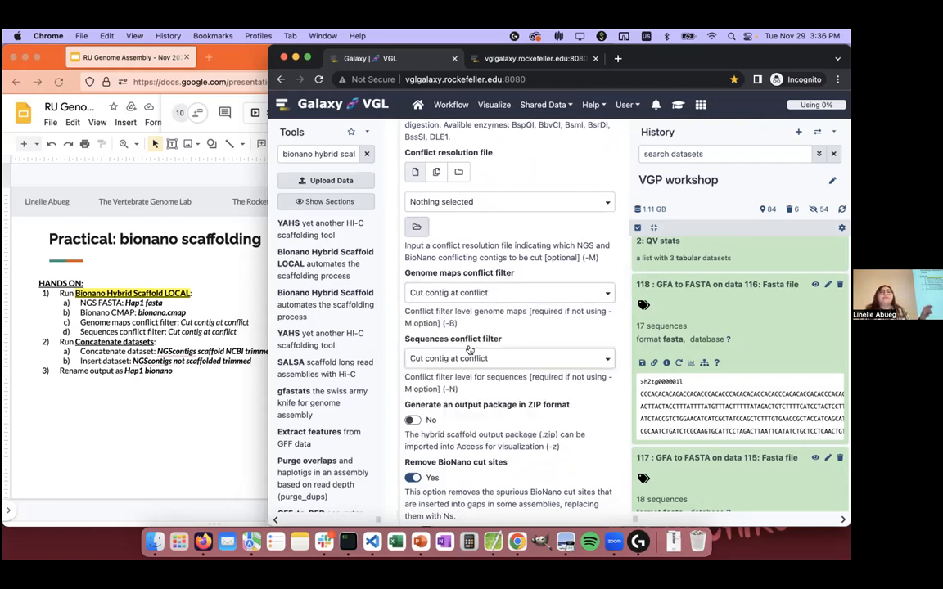
Step: Execute Bionano Hybrid Scaffold LOCAL and show its queued outputs in the history
{"action": "scroll", "coordinate": [442, 410], "scroll_direction": "down", "scroll_amount": 3}
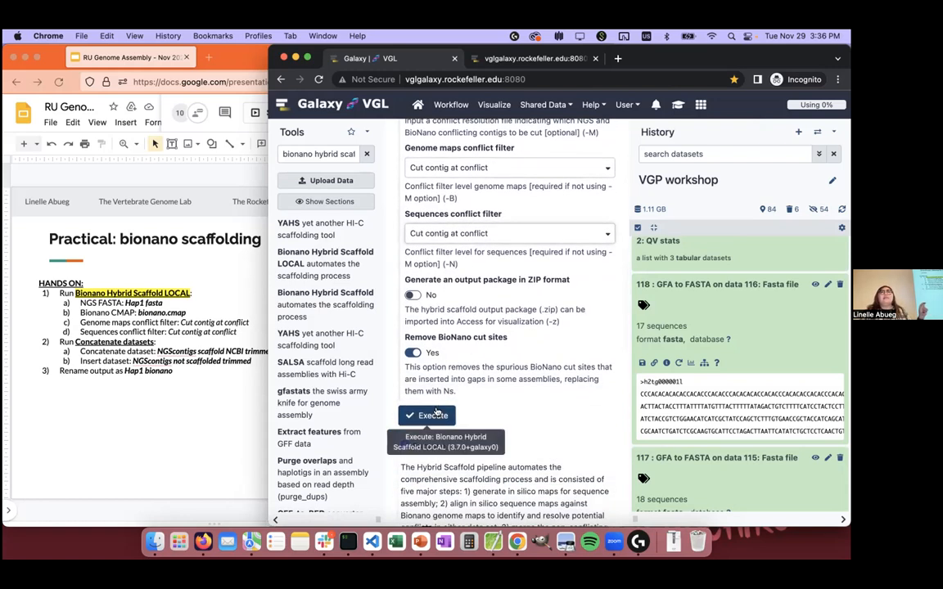
{"action": "left_click", "coordinate": [438, 411]}
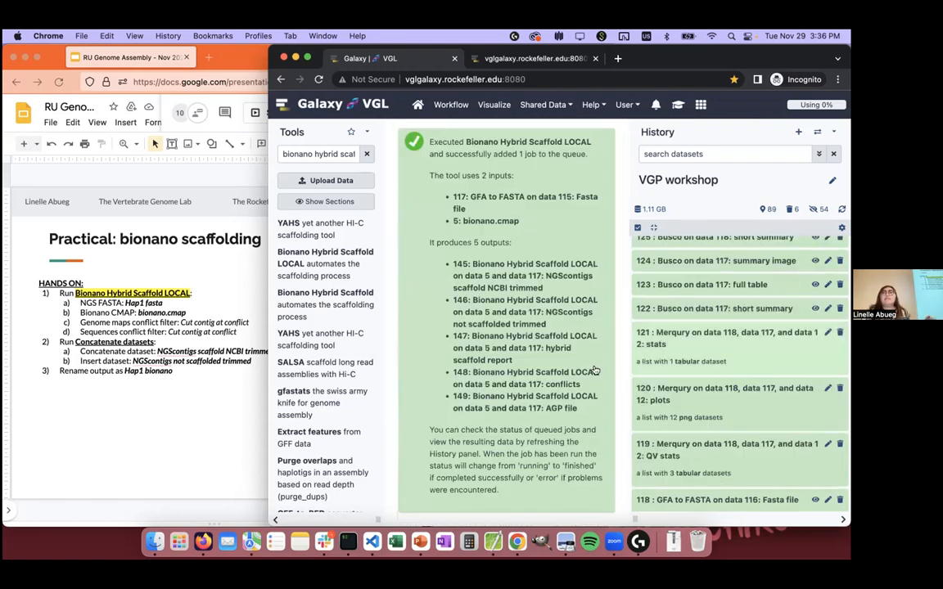
{"action": "scroll", "coordinate": [782, 352], "scroll_direction": "up", "scroll_amount": 5}
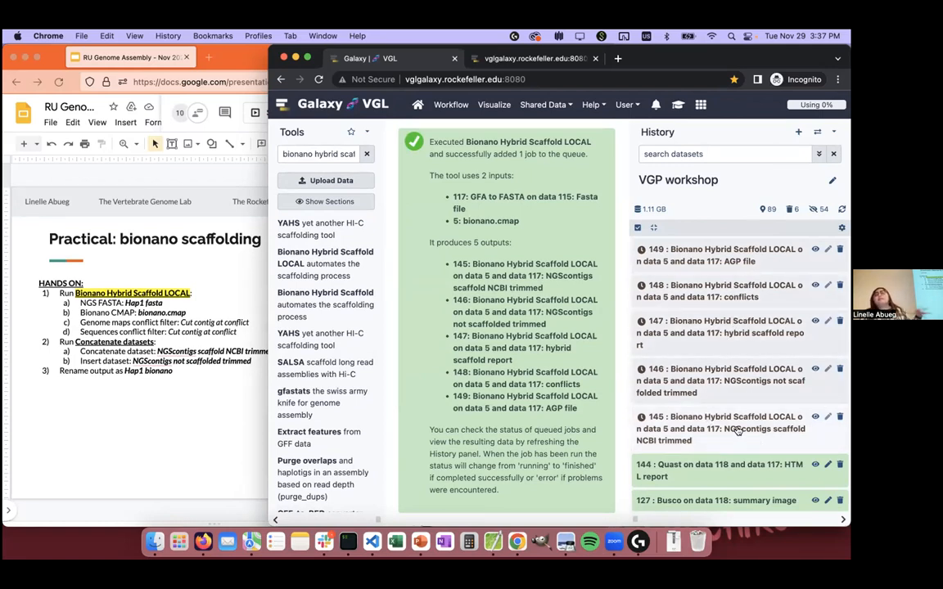
{"action": "left_click", "coordinate": [745, 342]}
{"action": "left_click", "coordinate": [747, 345]}
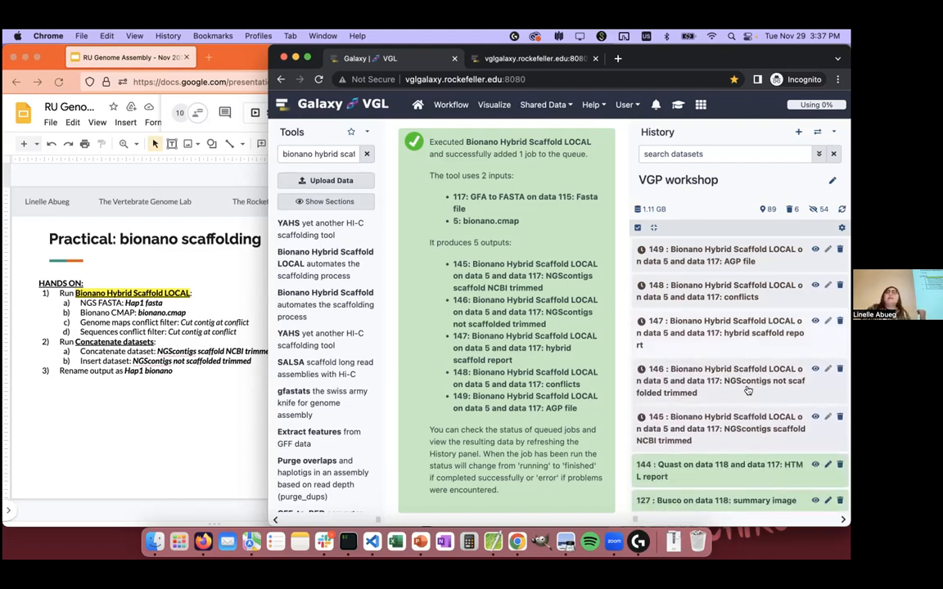
{"action": "scroll", "coordinate": [732, 431], "scroll_direction": "down", "scroll_amount": 1}
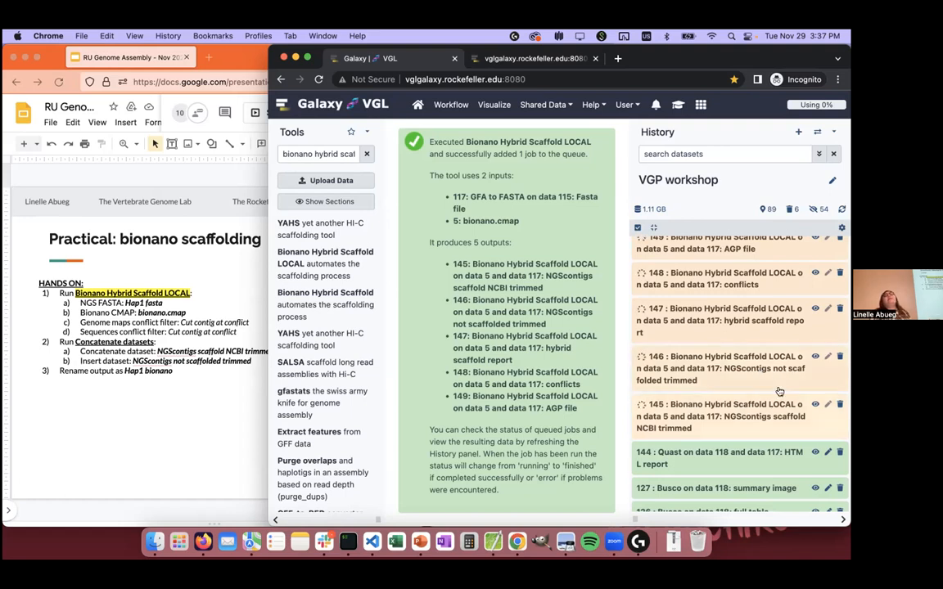
{"action": "scroll", "coordinate": [762, 410], "scroll_direction": "up", "scroll_amount": 1}
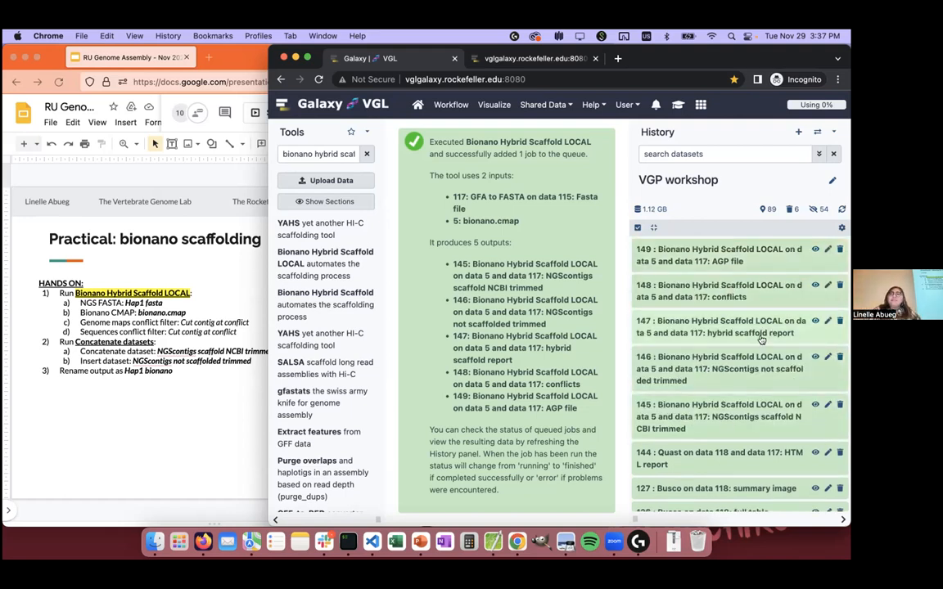
Step: View the hybrid scaffold report in dataset 147 and highlight its "Original NGS sequences statistics" block
{"action": "left_click", "coordinate": [815, 321]}
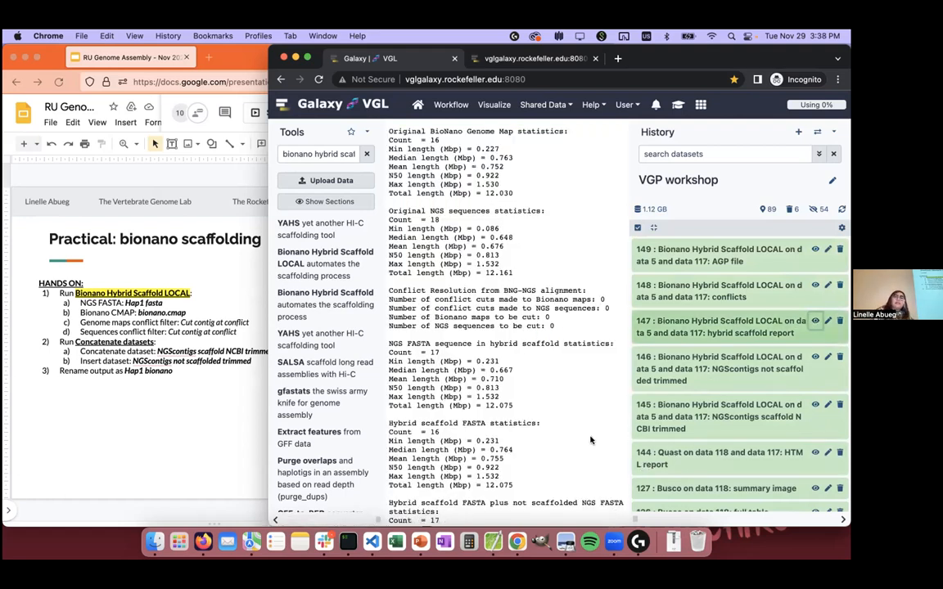
{"action": "scroll", "coordinate": [591, 442], "scroll_direction": "down", "scroll_amount": 2}
{"action": "scroll", "coordinate": [591, 438], "scroll_direction": "up", "scroll_amount": 2}
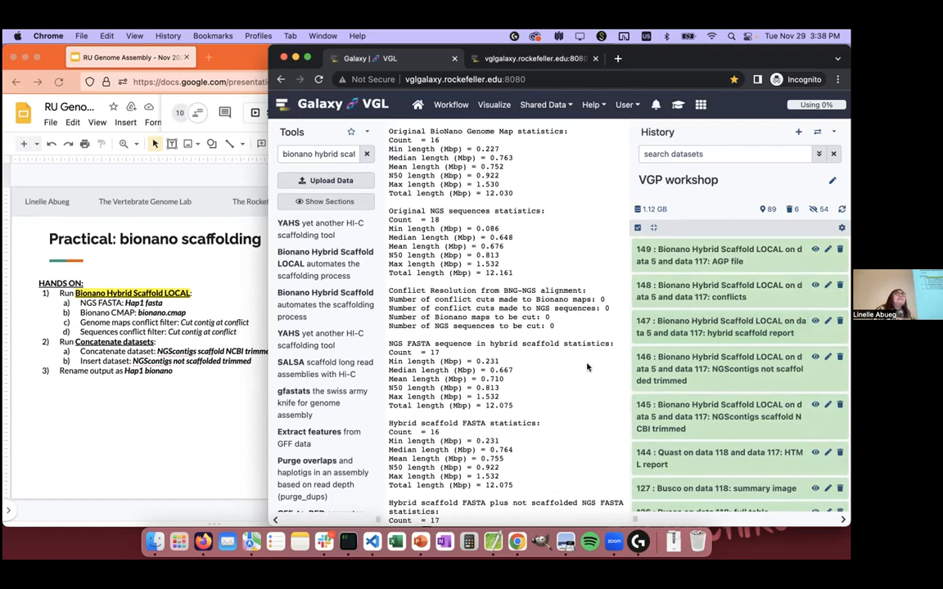
{"action": "left_click_drag", "start_coordinate": [514, 274], "coordinate": [377, 214]}
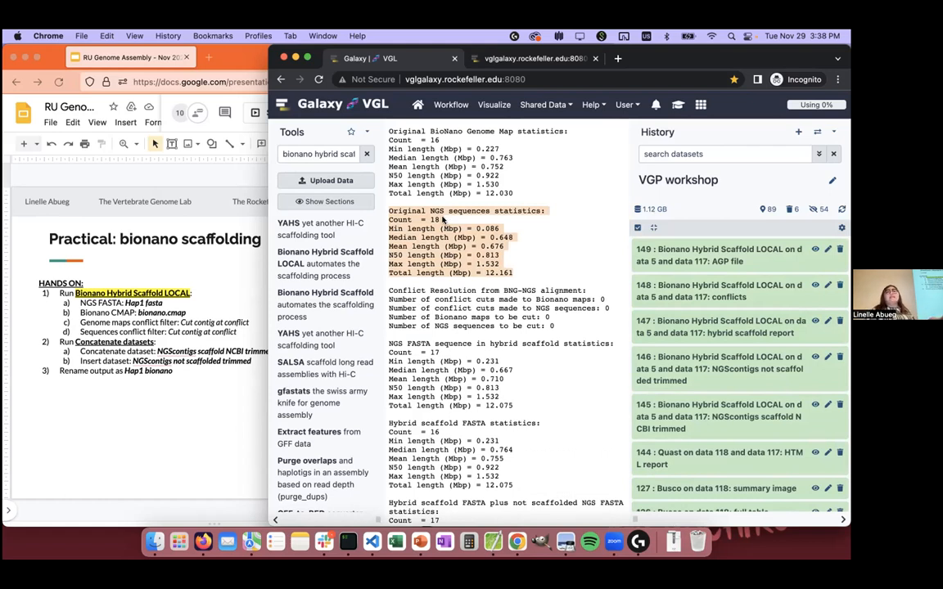
{"action": "scroll", "coordinate": [443, 220], "scroll_direction": "down", "scroll_amount": 3}
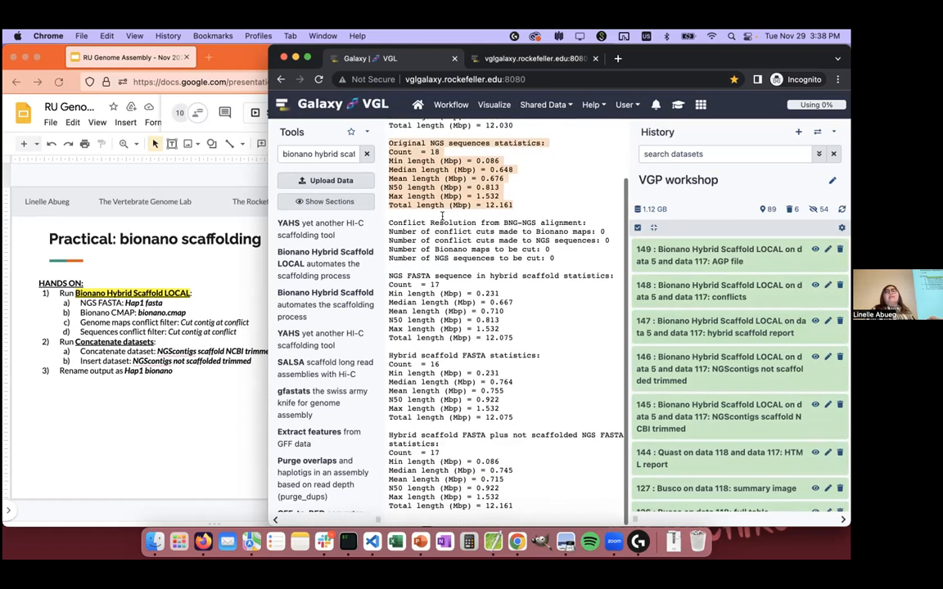
Step: Widen the Galaxy window and highlight the report's "Hybrid scaffold FASTA plus not scaffolded NGS FASTA statistics" block for comparison
{"action": "left_click_drag", "start_coordinate": [270, 259], "coordinate": [127, 264]}
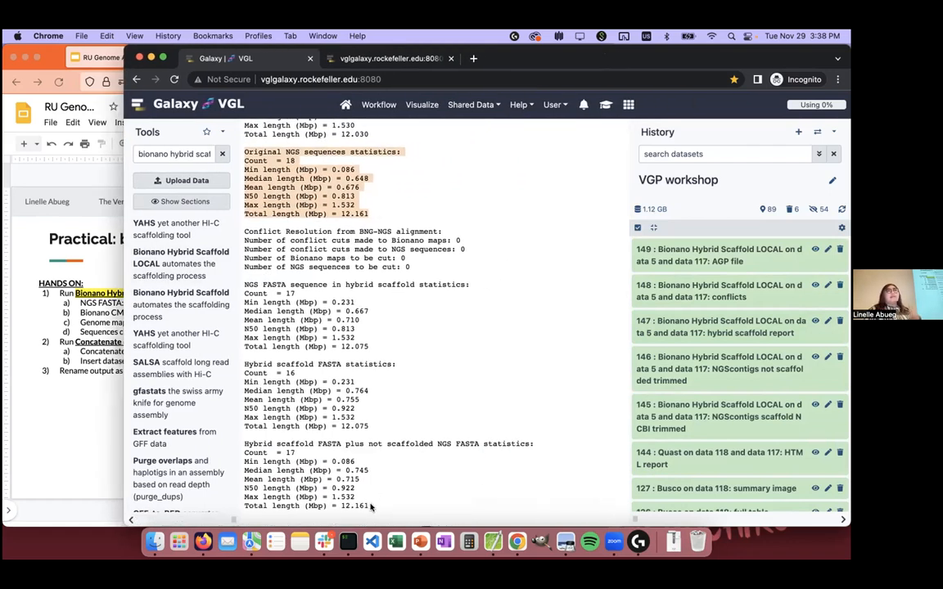
{"action": "left_click_drag", "start_coordinate": [371, 507], "coordinate": [238, 445]}
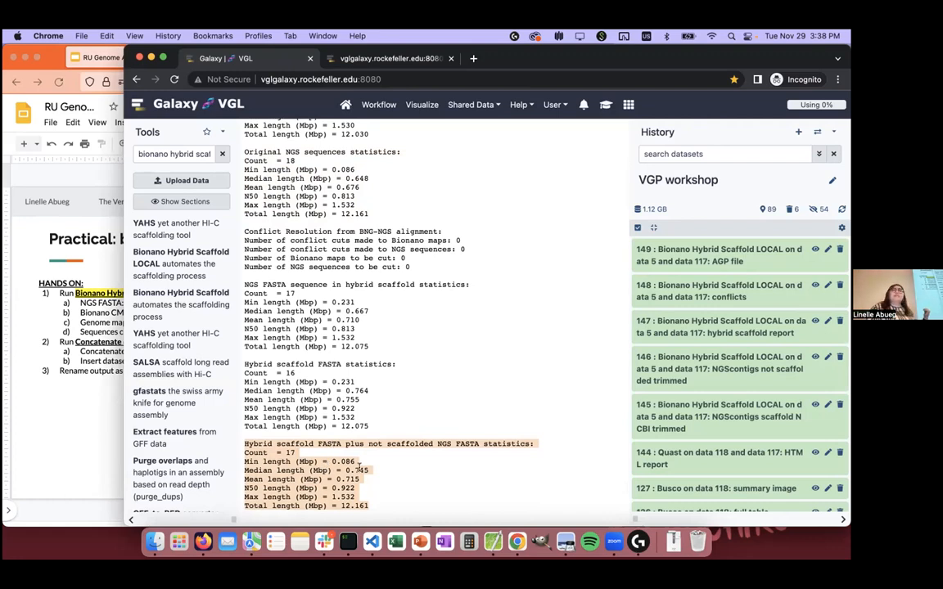
{"action": "scroll", "coordinate": [358, 465], "scroll_direction": "up", "scroll_amount": 2}
{"action": "scroll", "coordinate": [358, 466], "scroll_direction": "down", "scroll_amount": 2}
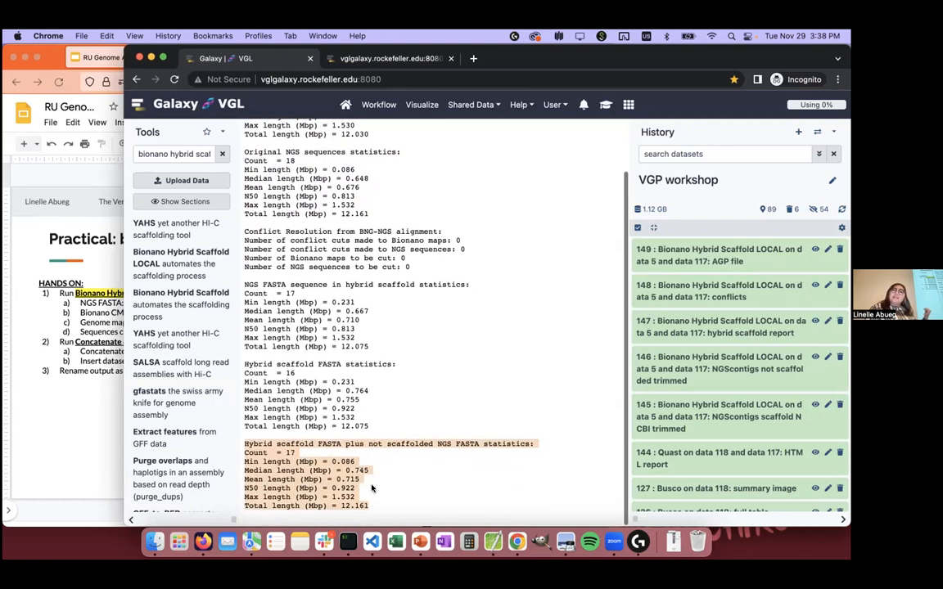
{"action": "left_click", "coordinate": [343, 490]}
{"action": "left_click_drag", "start_coordinate": [343, 494], "coordinate": [239, 449]}
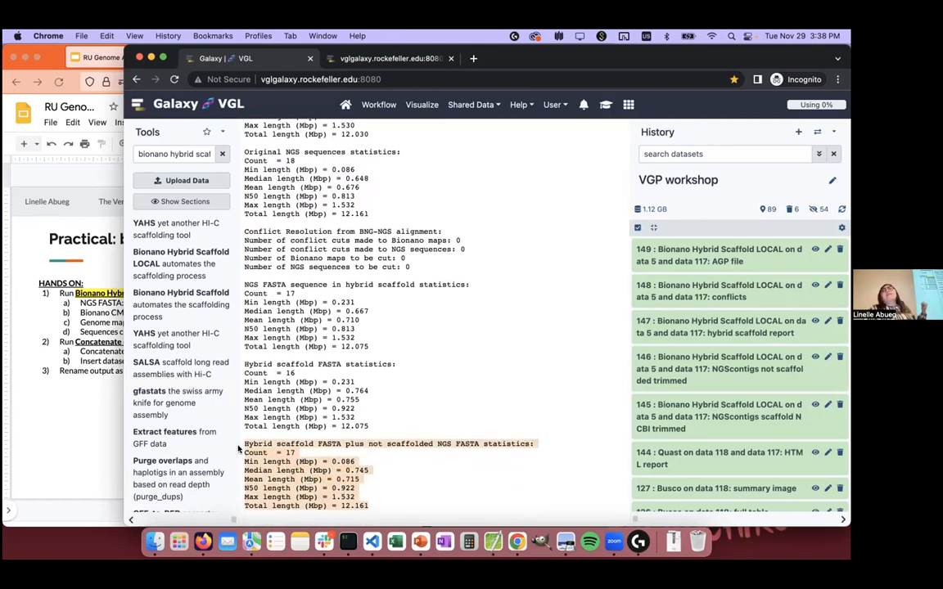
{"action": "left_click", "coordinate": [389, 501]}
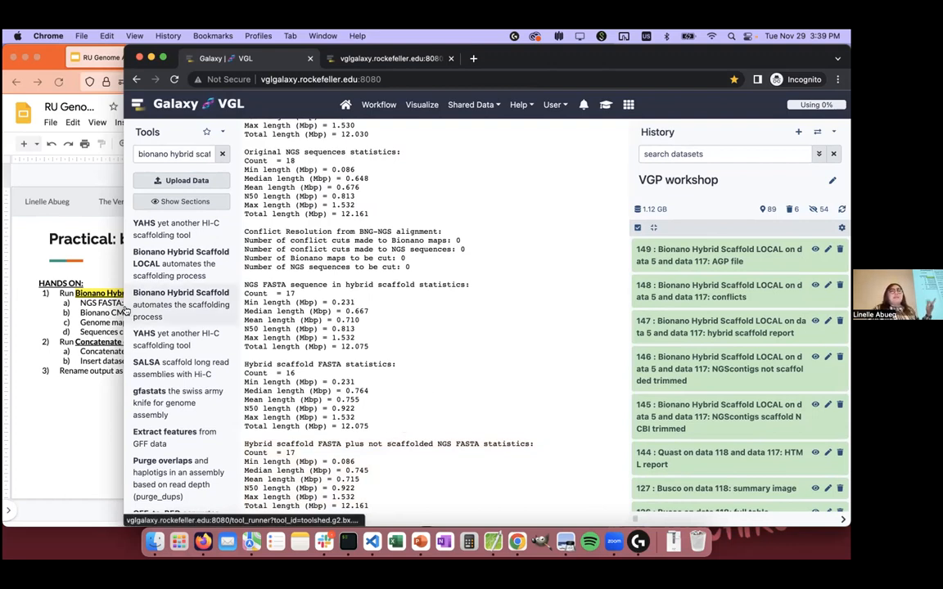
Step: Uncover the practical slide beside Galaxy, search the tools for "concatenate" and open Concatenate datasets tail-to-head
{"action": "left_click_drag", "start_coordinate": [124, 285], "coordinate": [249, 299]}
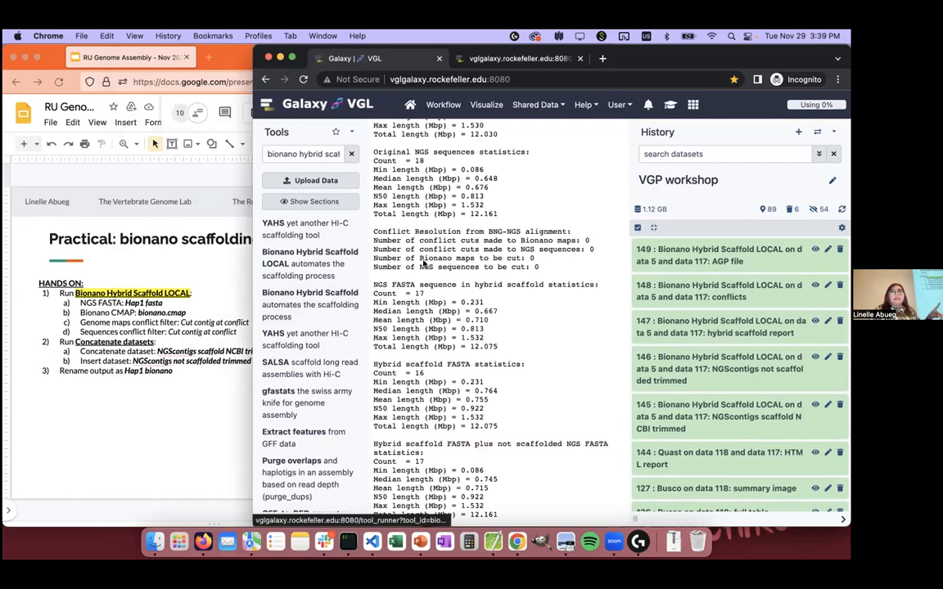
{"action": "triple_click", "coordinate": [286, 162]}
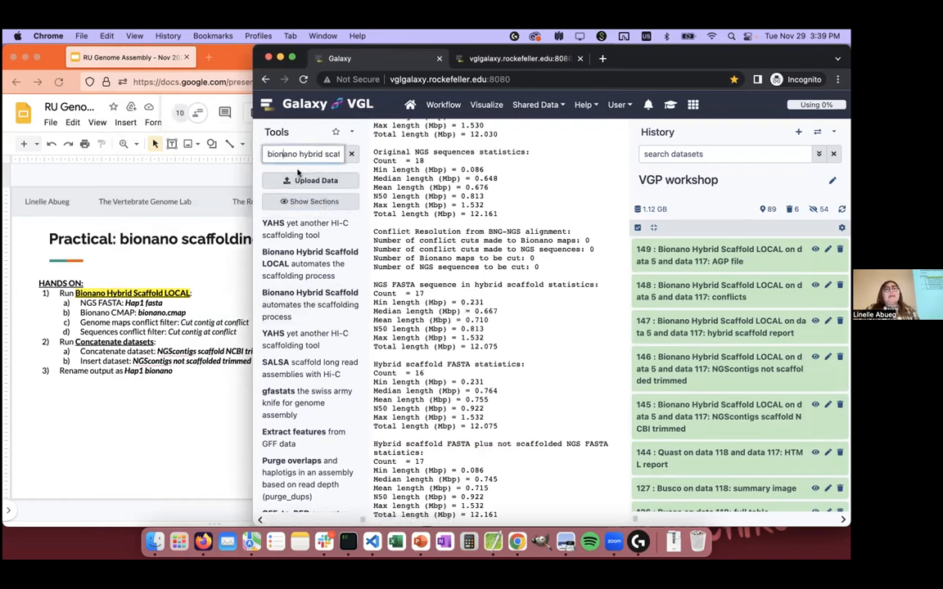
{"action": "type", "text": "concatenate"}
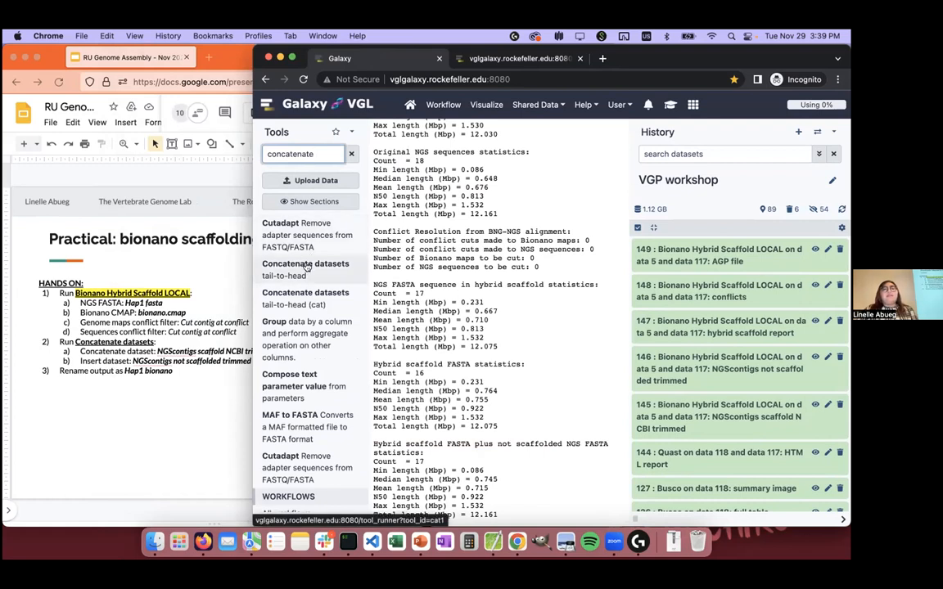
{"action": "left_click", "coordinate": [306, 266]}
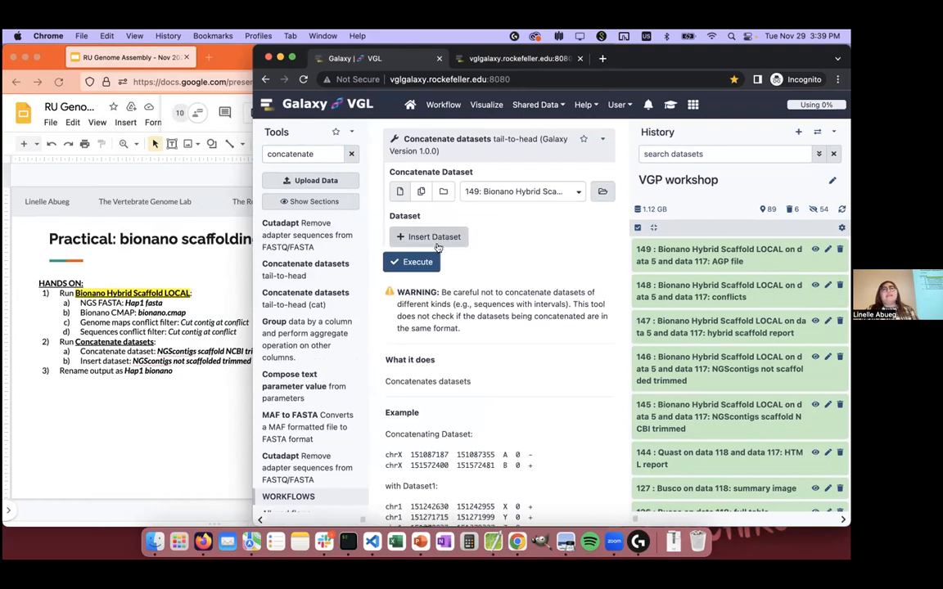
Step: Insert an additional dataset input and set Concatenate Dataset to dataset 145, NGScontigs scaffold NCBI trimmed
{"action": "left_click", "coordinate": [429, 237]}
{"action": "left_click_drag", "start_coordinate": [253, 218], "coordinate": [145, 218]}
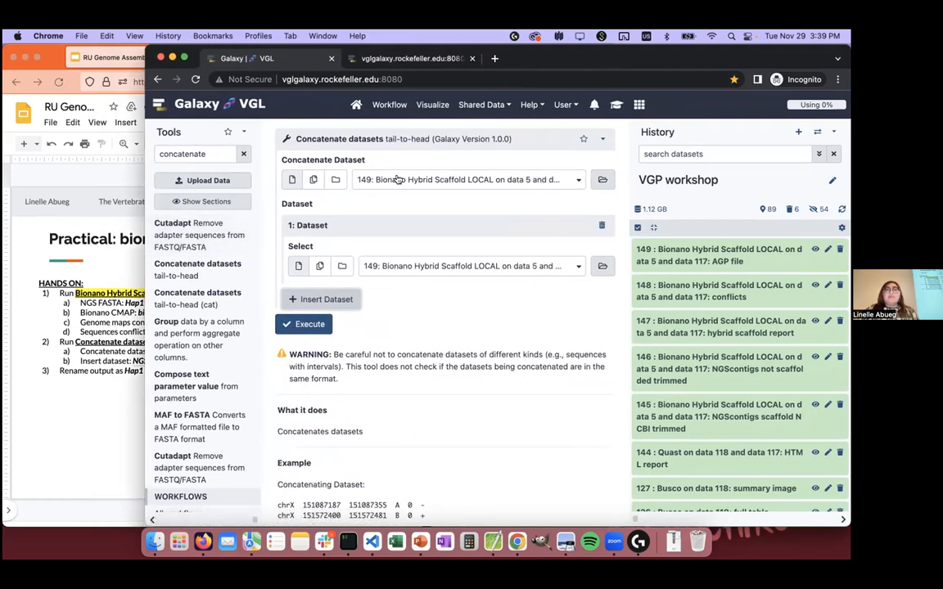
{"action": "left_click", "coordinate": [398, 179]}
{"action": "scroll", "coordinate": [512, 283], "scroll_direction": "down", "scroll_amount": 2}
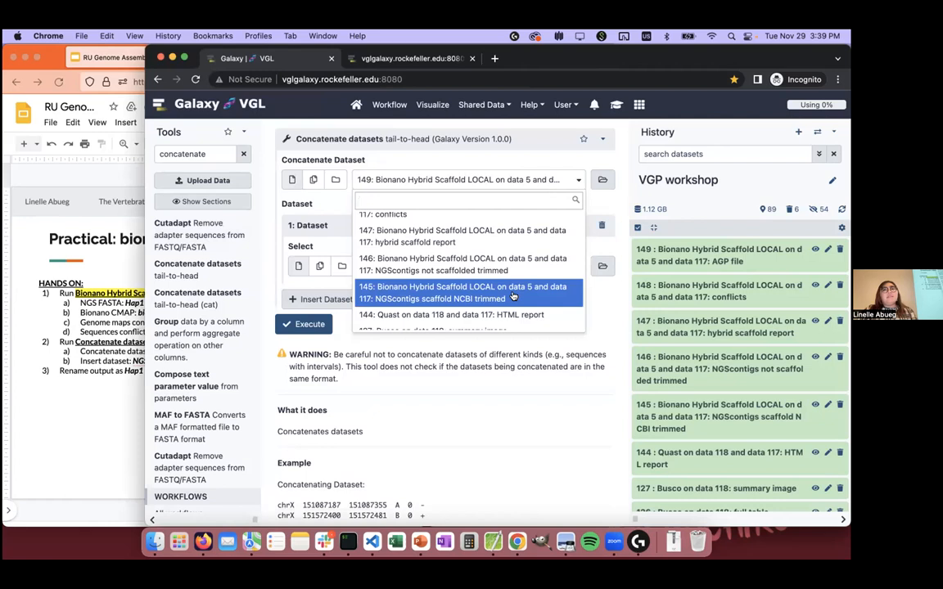
{"action": "left_click", "coordinate": [514, 296]}
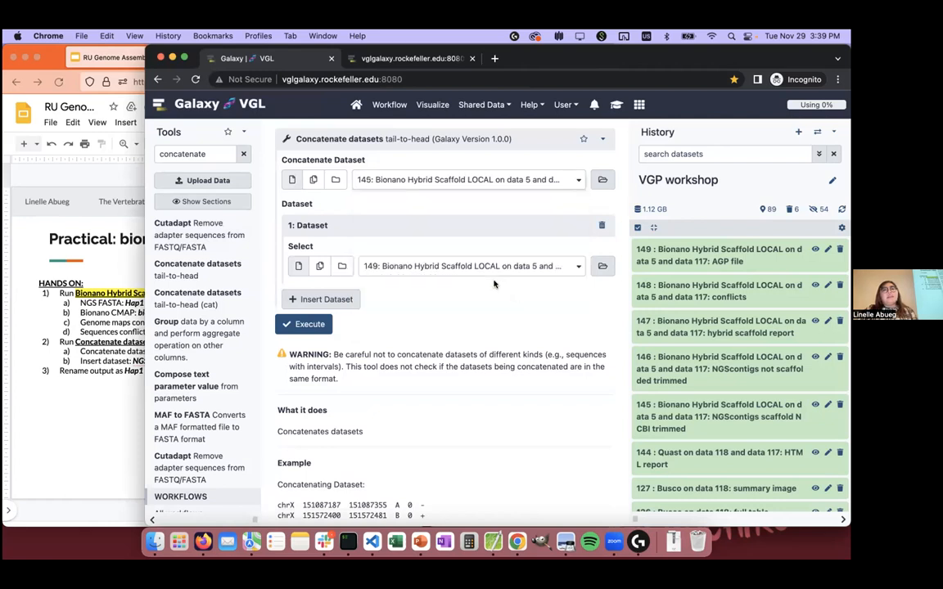
Step: Set the inserted dataset to dataset 146, NGScontigs not scaffolded trimmed, and execute the concatenation
{"action": "left_click", "coordinate": [483, 266]}
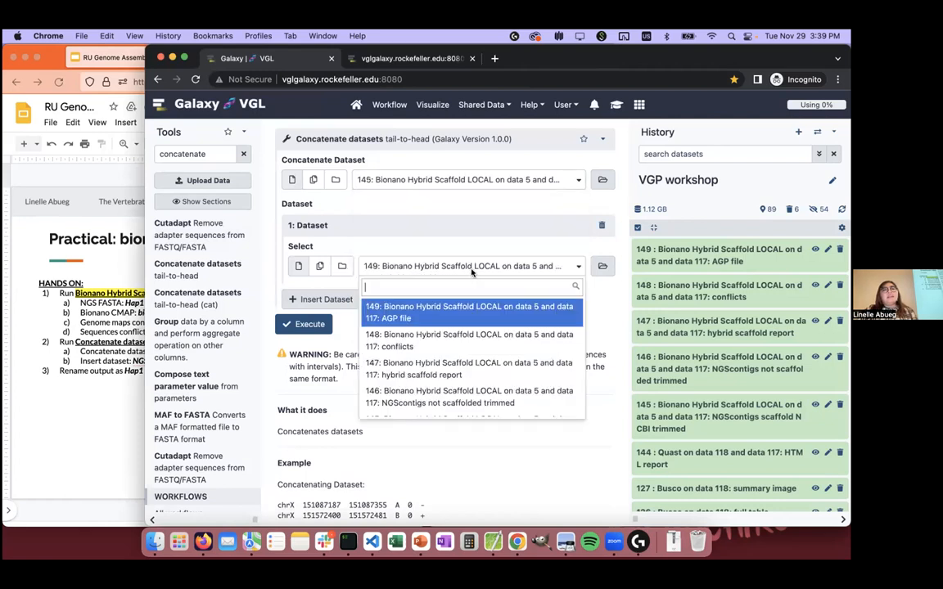
{"action": "left_click", "coordinate": [521, 395]}
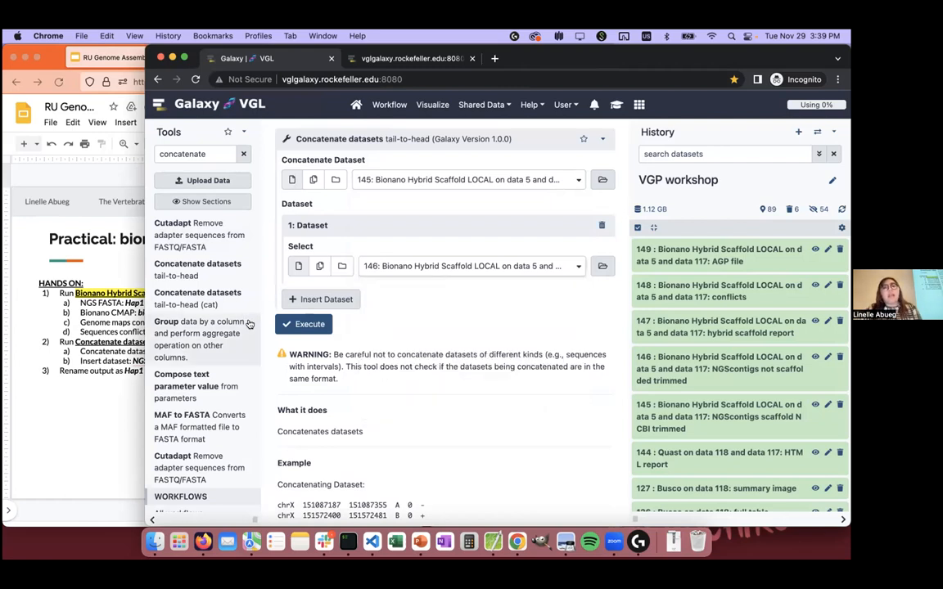
{"action": "left_click", "coordinate": [304, 324]}
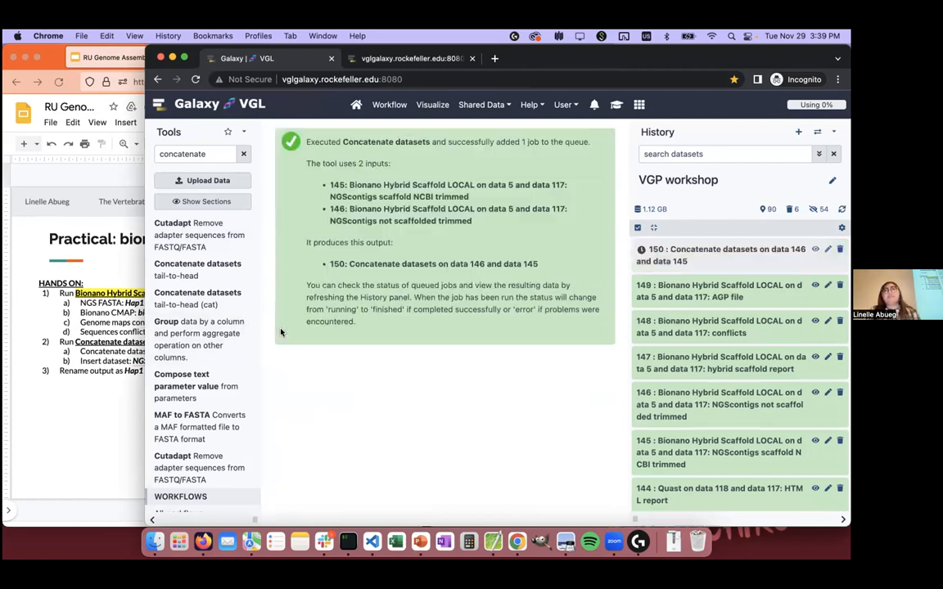
Step: Check the details of the concatenated output, dataset 150, in the history and collapse them again
{"action": "left_click", "coordinate": [747, 261]}
{"action": "left_click", "coordinate": [747, 261]}
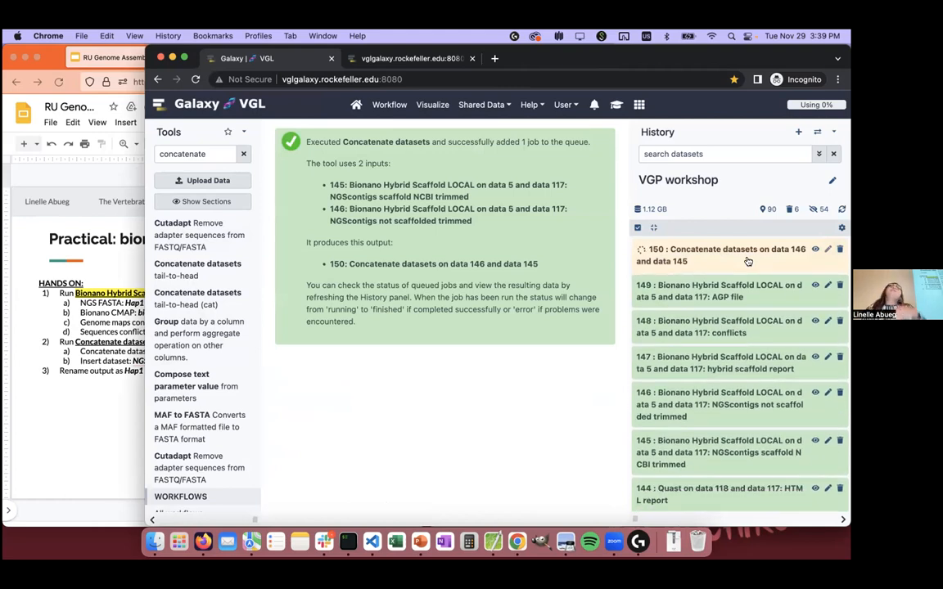
{"action": "left_click", "coordinate": [748, 262]}
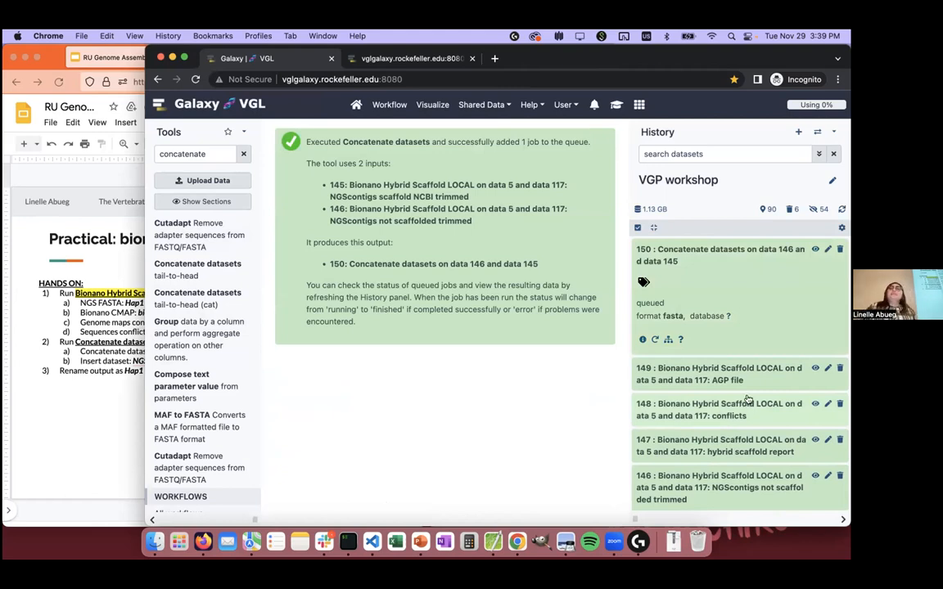
{"action": "left_click", "coordinate": [739, 263]}
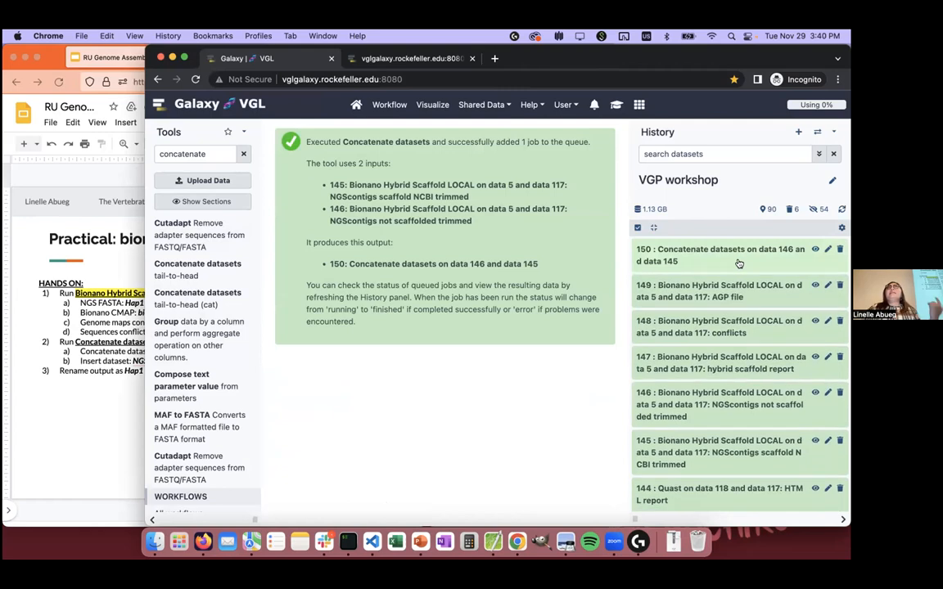
Step: Rename the concatenated dataset 150 as "Hap1 bionano" and save its attributes
{"action": "left_click", "coordinate": [828, 249]}
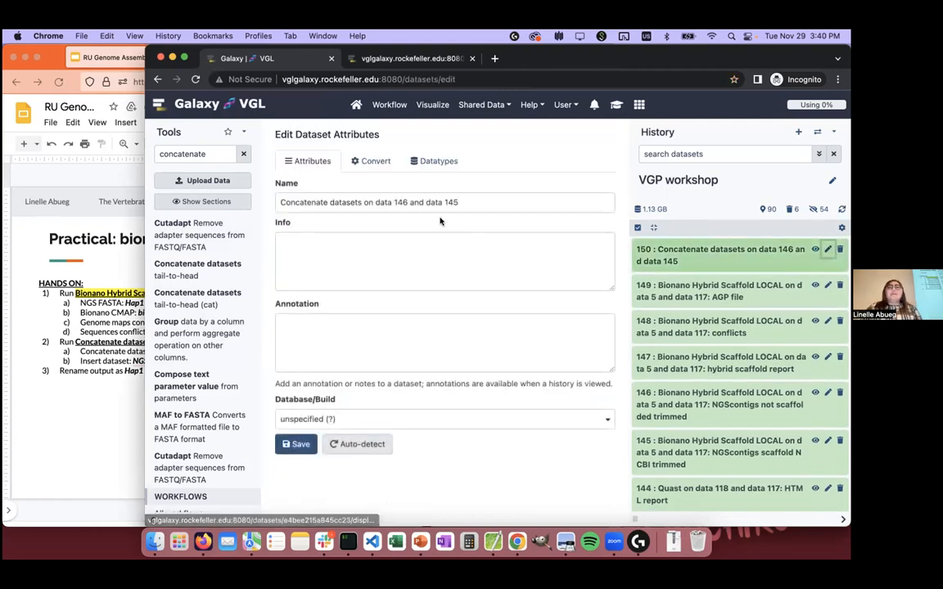
{"action": "triple_click", "coordinate": [425, 202]}
{"action": "type", "text": "Hap1 bionano"}
{"action": "left_click", "coordinate": [305, 435]}
{"action": "left_click", "coordinate": [298, 443]}
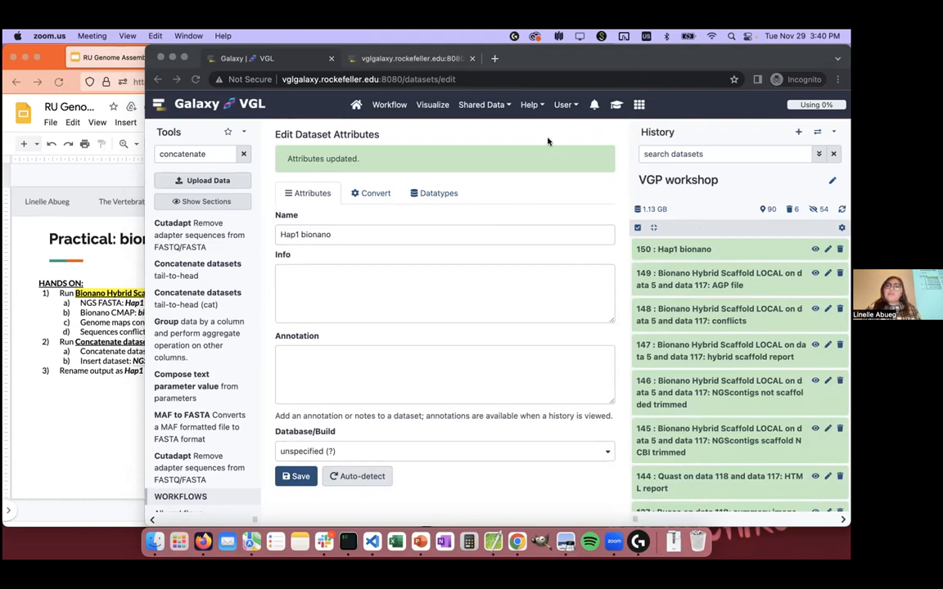
Step: Switch to the Google Slides presentation in Firefox and advance to the "Practical: Hi-C scaffolding / importing workflows" slide
{"action": "left_click", "coordinate": [494, 127]}
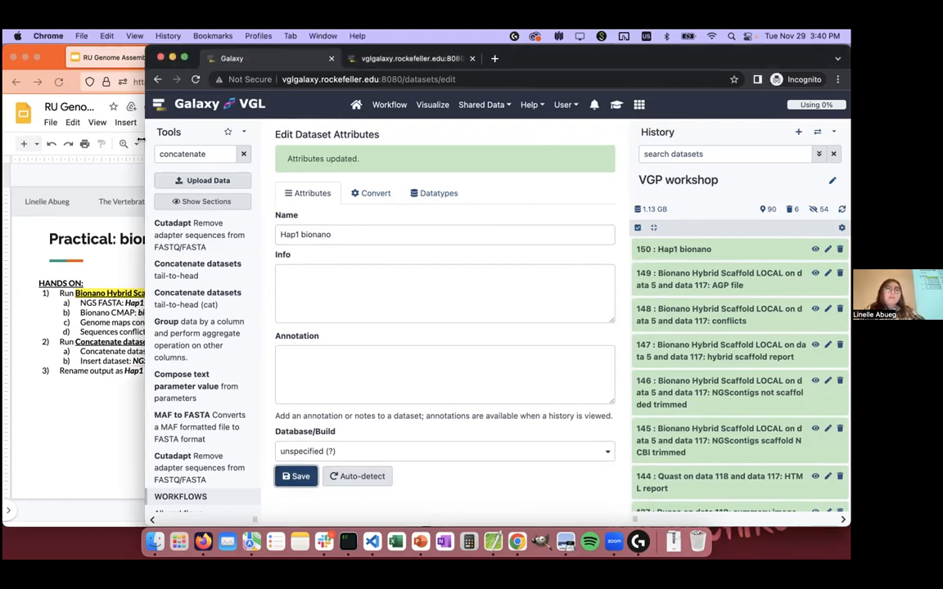
{"action": "left_click_drag", "start_coordinate": [141, 142], "coordinate": [419, 164]}
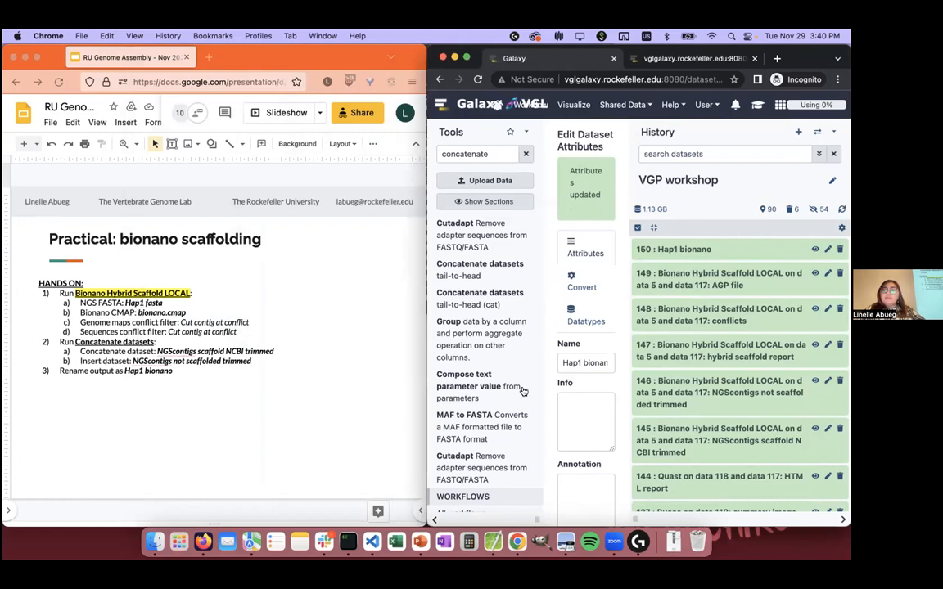
{"action": "left_click_drag", "start_coordinate": [405, 472], "coordinate": [248, 462]}
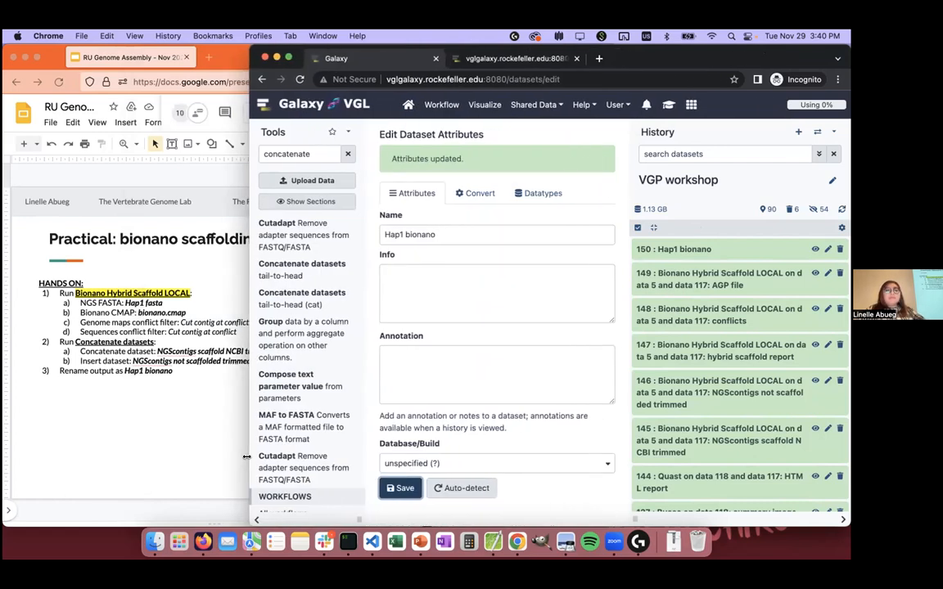
{"action": "left_click", "coordinate": [185, 462]}
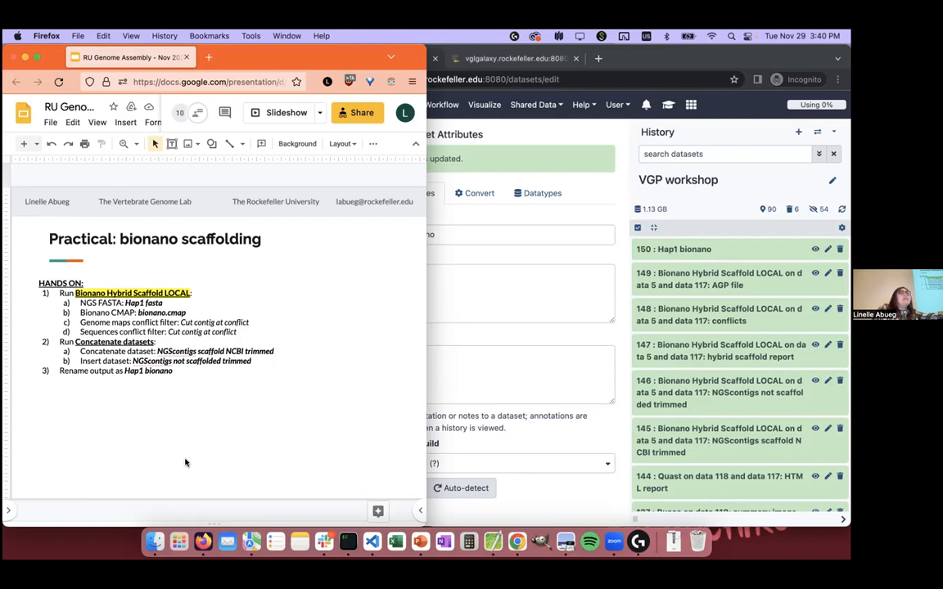
{"action": "left_click", "coordinate": [648, 249]}
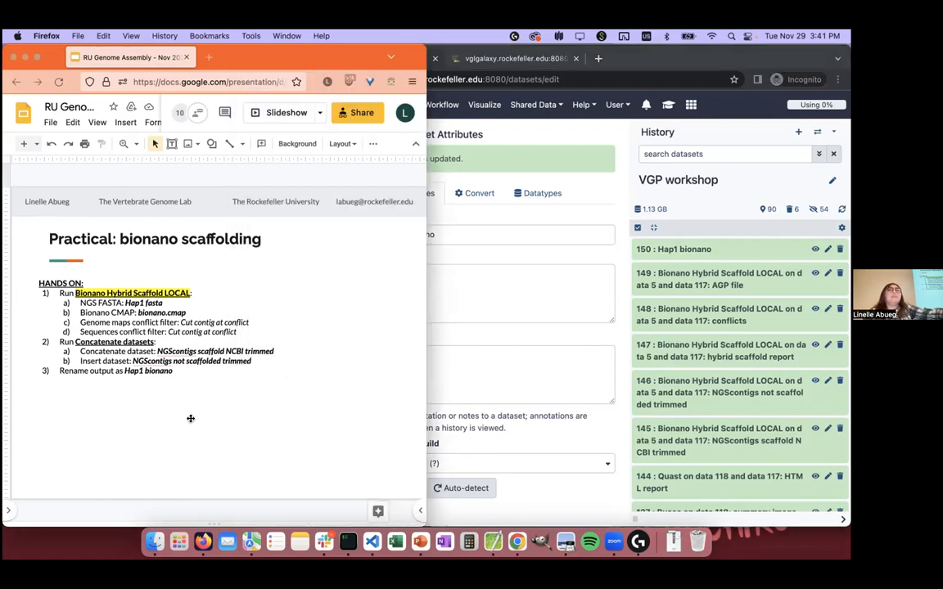
{"action": "key", "text": "Down"}
{"action": "key", "text": "Down"}
{"action": "key", "text": "Down"}
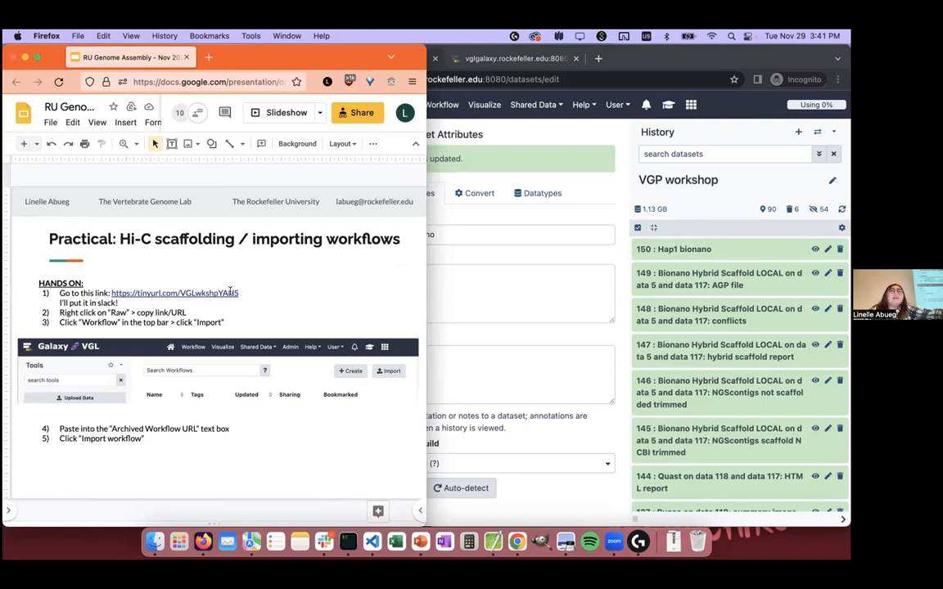
Step: Open the tinyurl.com/VGLwkshpYAHS link given in the first hands-on instruction of the practical slide
{"action": "left_click", "coordinate": [242, 294]}
{"action": "double_click", "coordinate": [261, 289]}
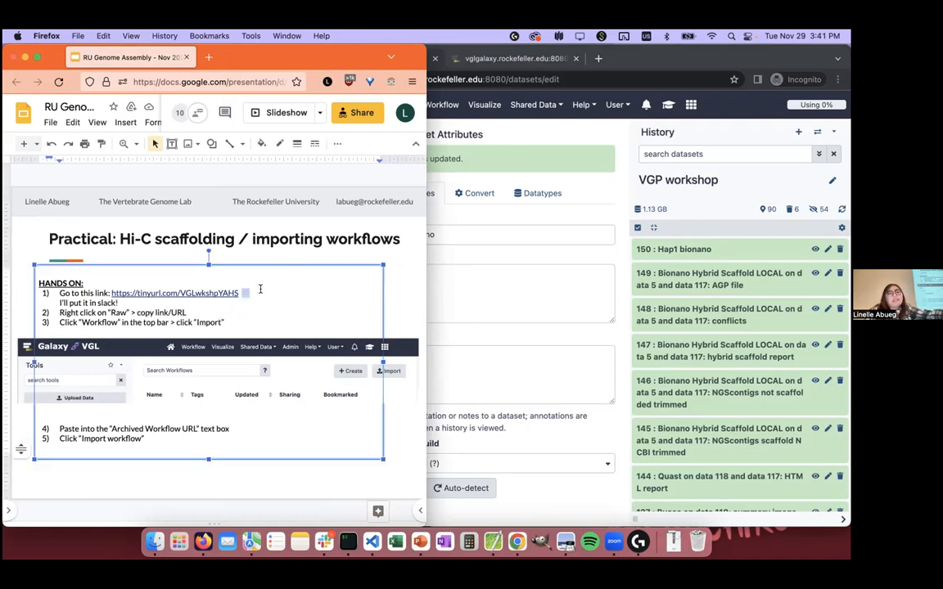
{"action": "left_click", "coordinate": [229, 291]}
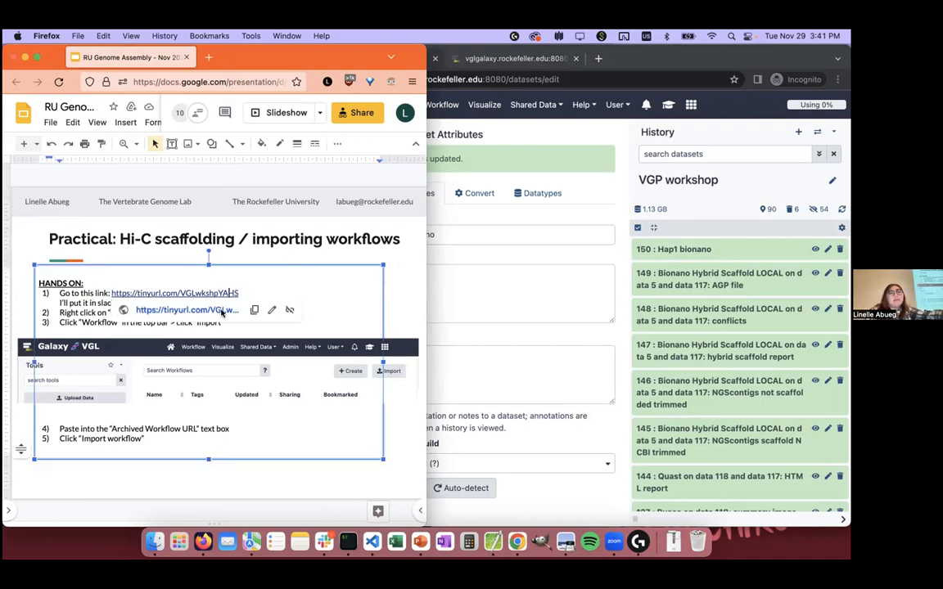
{"action": "left_click", "coordinate": [221, 312]}
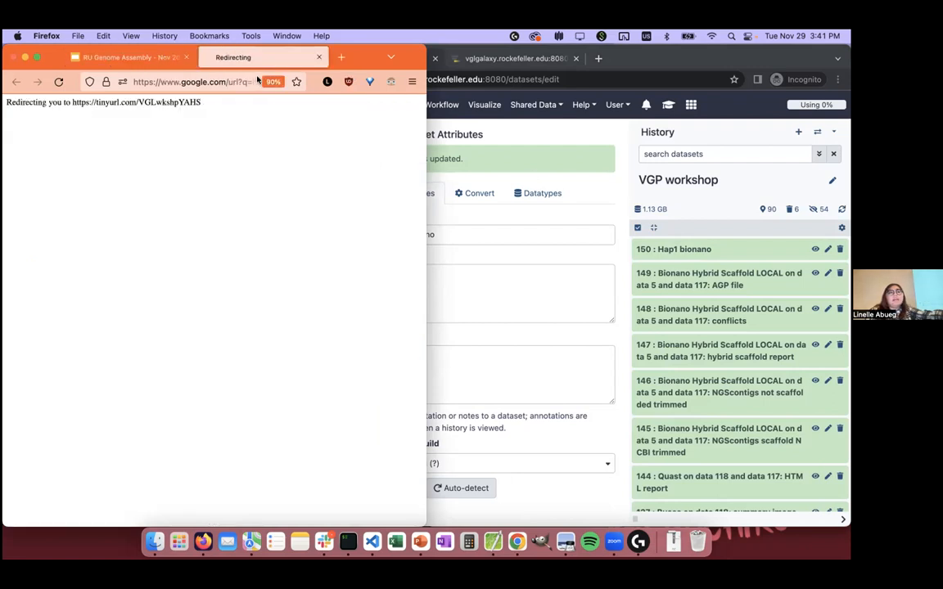
Step: Return to the practical slide and widen the Firefox window, keeping the Galaxy history visible beside it
{"action": "left_click", "coordinate": [127, 57]}
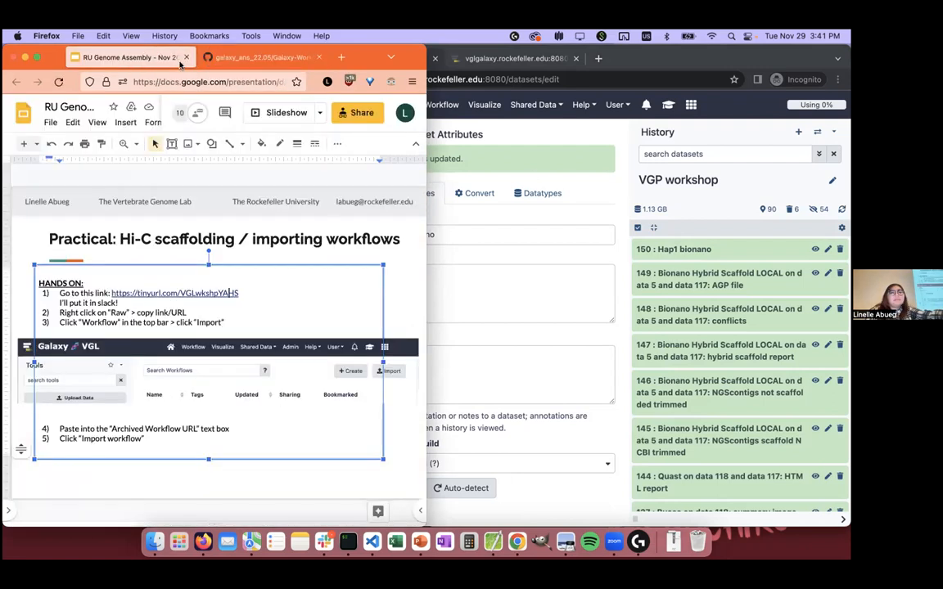
{"action": "double_click", "coordinate": [355, 57]}
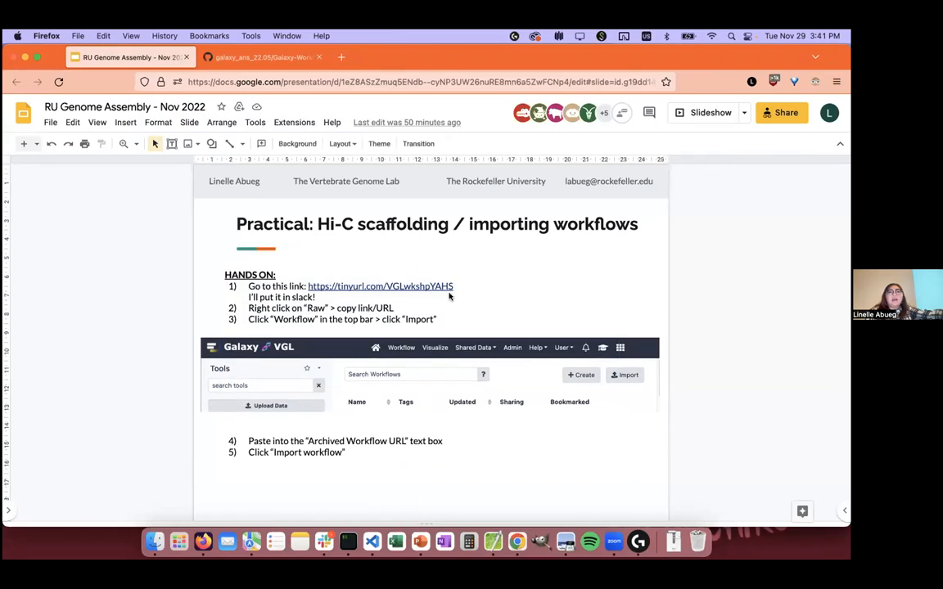
{"action": "left_click", "coordinate": [449, 293]}
{"action": "double_click", "coordinate": [465, 288]}
{"action": "left_click", "coordinate": [459, 281]}
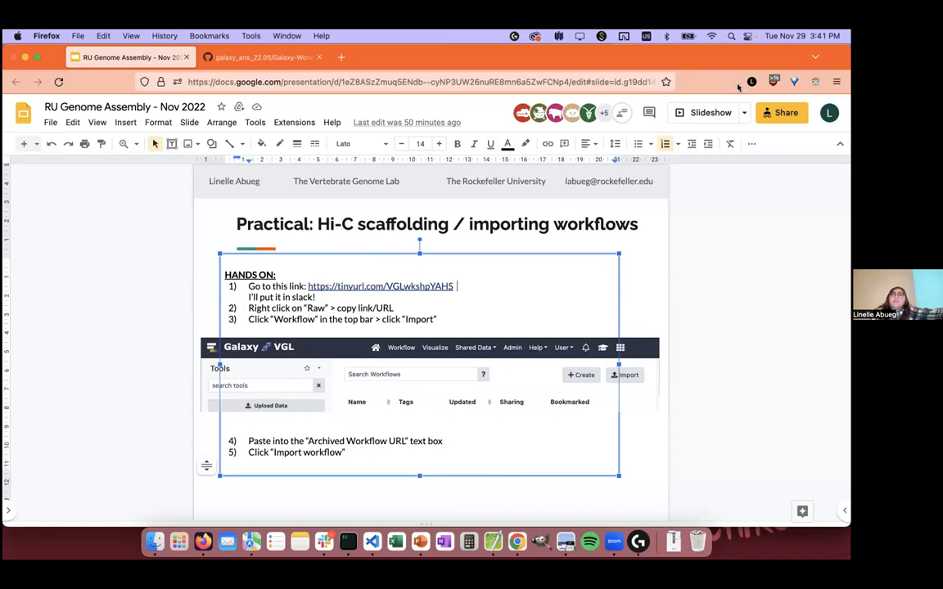
{"action": "left_click_drag", "start_coordinate": [722, 89], "coordinate": [3, 176]}
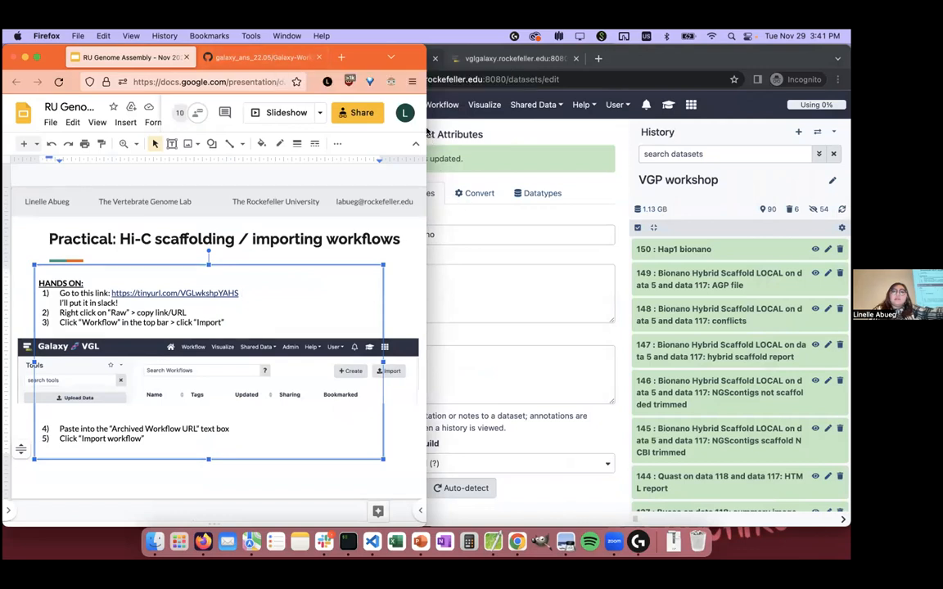
{"action": "left_click_drag", "start_coordinate": [474, 122], "coordinate": [627, 123]}
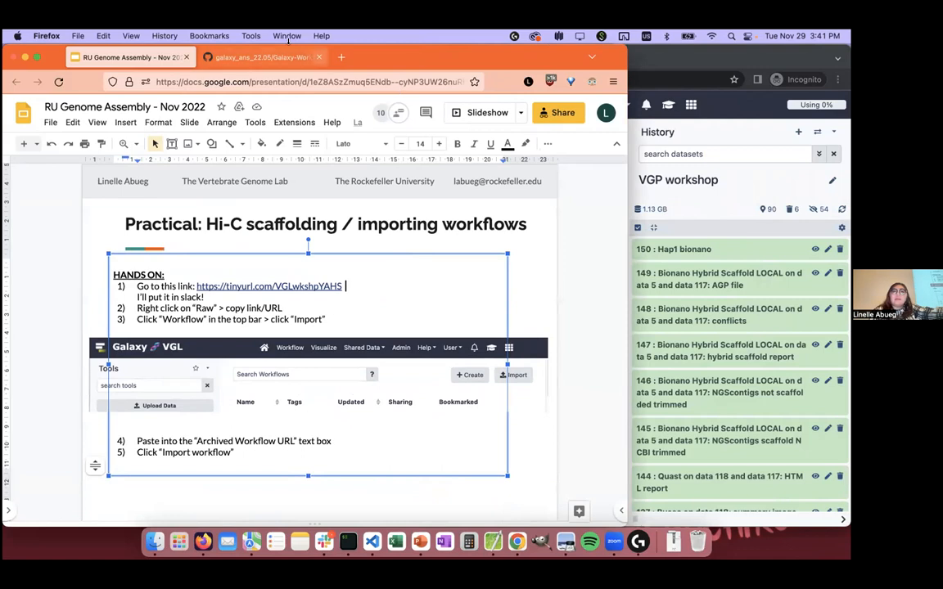
Step: Examine the YAHS workshop workflow file on GitHub, including its creator entries and URL
{"action": "left_click", "coordinate": [236, 57]}
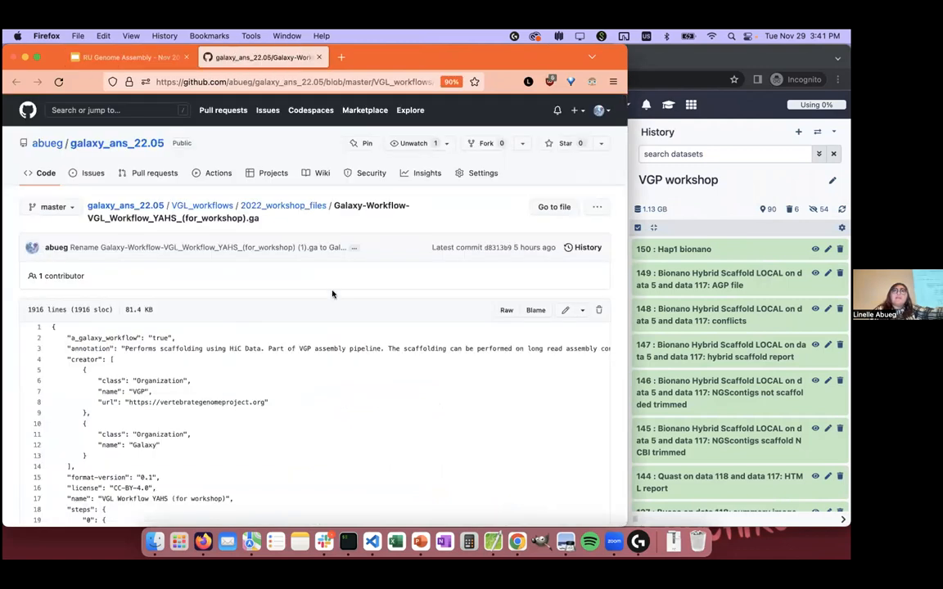
{"action": "scroll", "coordinate": [331, 293], "scroll_direction": "down", "scroll_amount": 2}
{"action": "scroll", "coordinate": [261, 206], "scroll_direction": "up", "scroll_amount": 2}
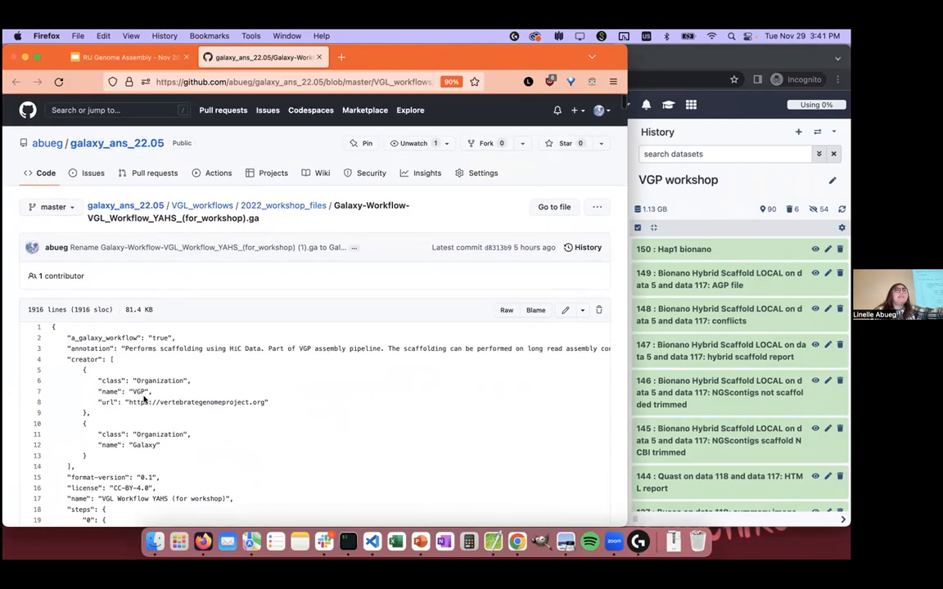
{"action": "left_click_drag", "start_coordinate": [144, 399], "coordinate": [242, 420]}
{"action": "left_click", "coordinate": [242, 419]}
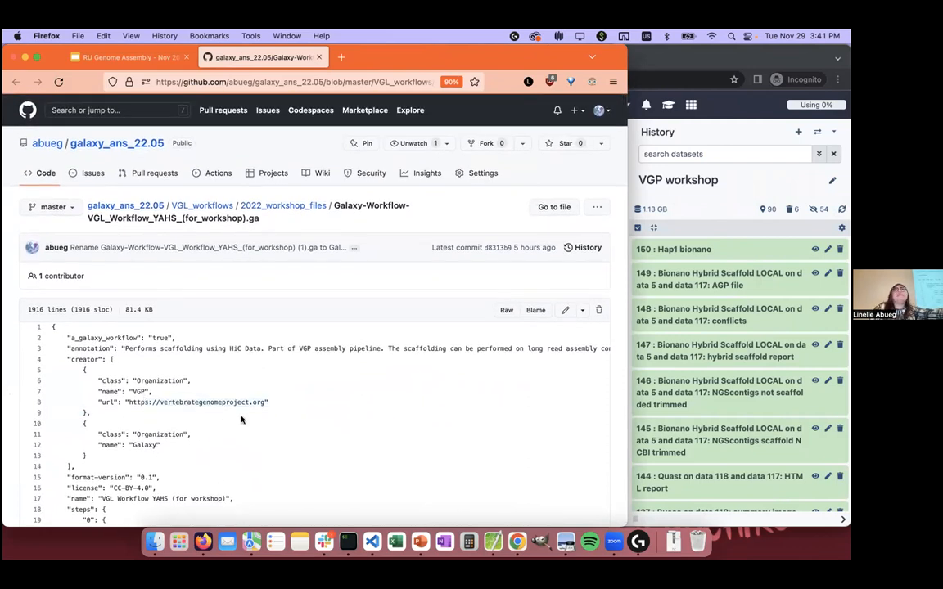
{"action": "left_click_drag", "start_coordinate": [147, 437], "coordinate": [200, 448]}
{"action": "left_click", "coordinate": [202, 446]}
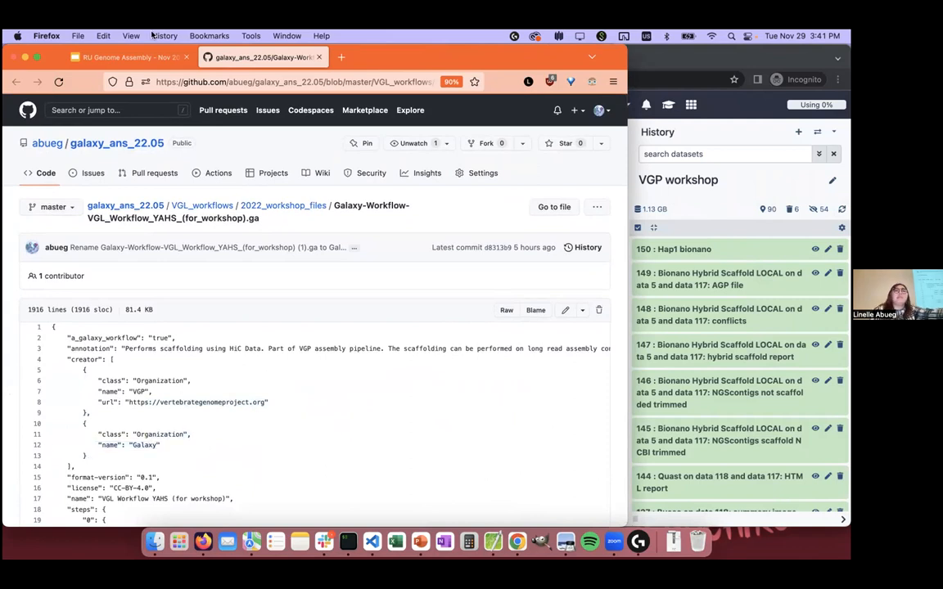
Step: Recheck the practical slide's instructions and copy the Raw link of the YAHS workflow file on GitHub
{"action": "left_click", "coordinate": [102, 56]}
{"action": "left_click", "coordinate": [44, 239]}
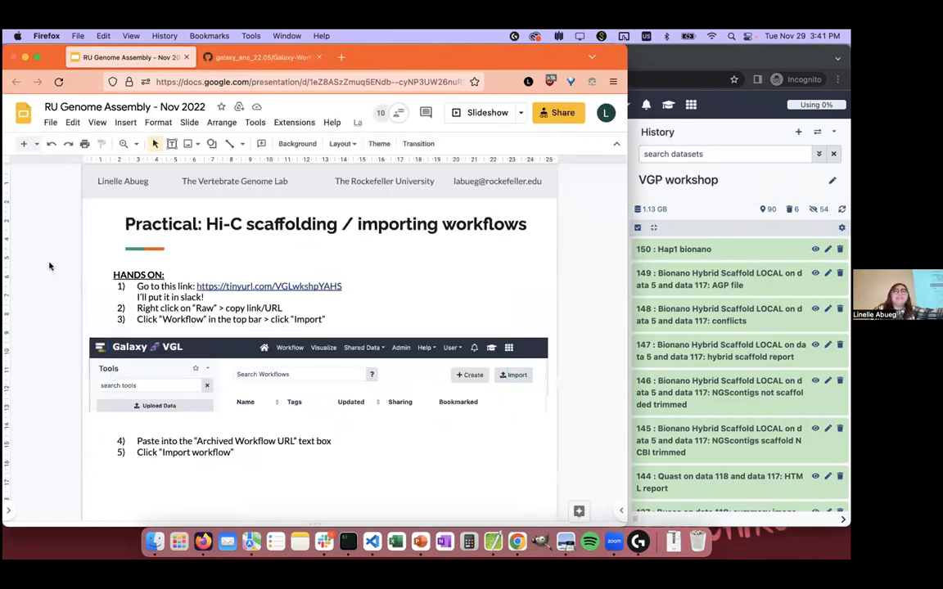
{"action": "left_click", "coordinate": [227, 62]}
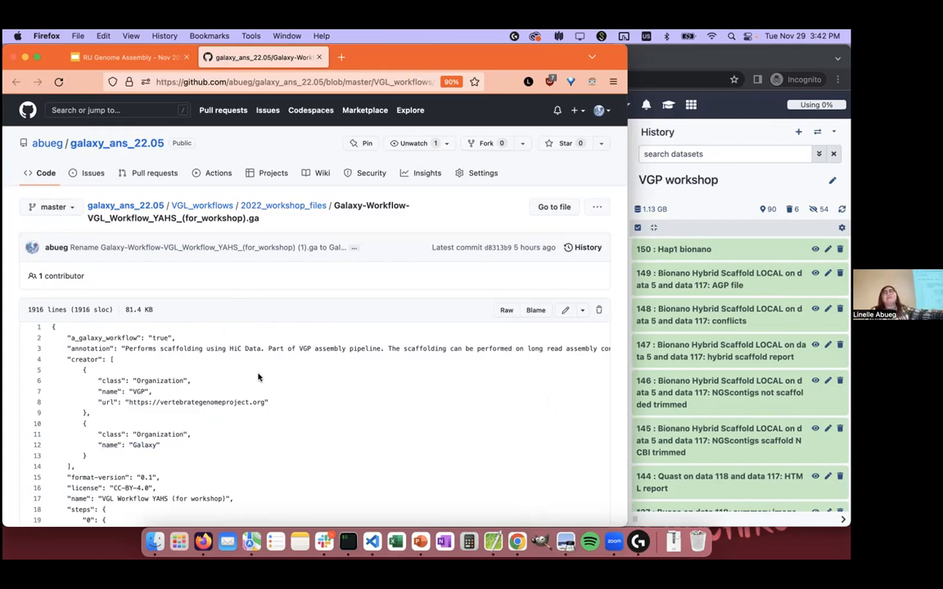
{"action": "right_click", "coordinate": [505, 312]}
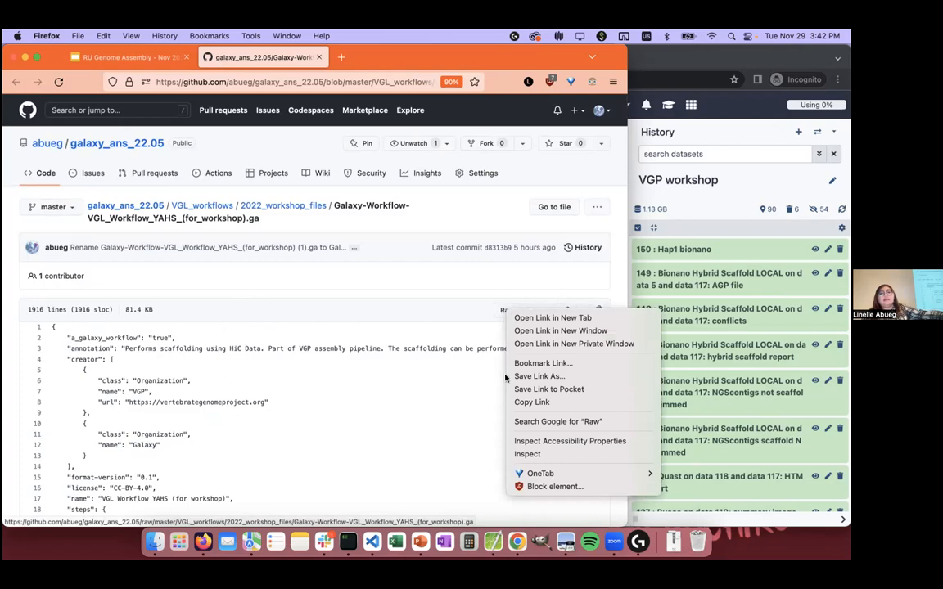
{"action": "left_click", "coordinate": [519, 403]}
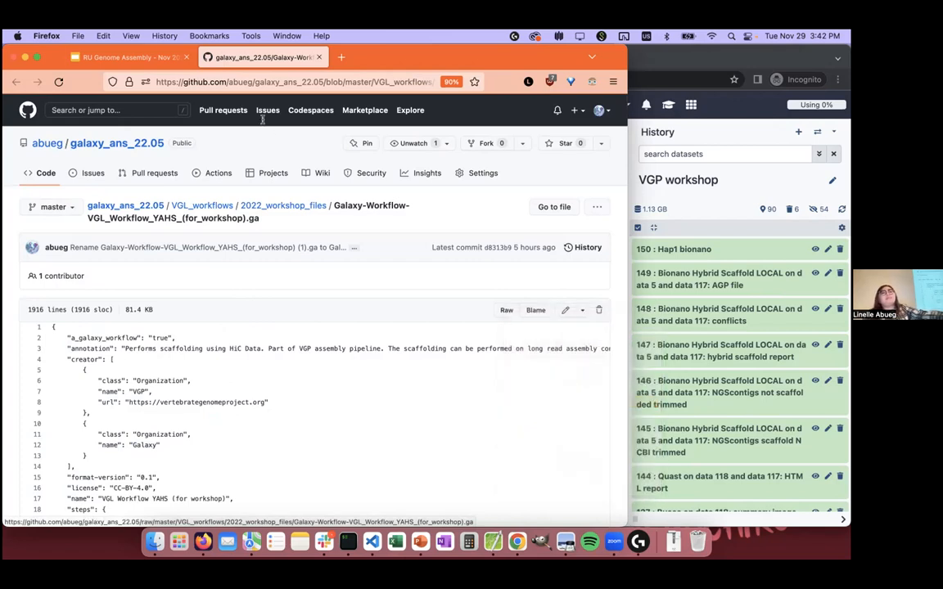
Step: Switch to Galaxy in Chrome and import the workflow from the copied raw URL of Galaxy-Workflow-VGL_Workflow_YAHS_(for_workshop).ga
{"action": "left_click", "coordinate": [656, 200]}
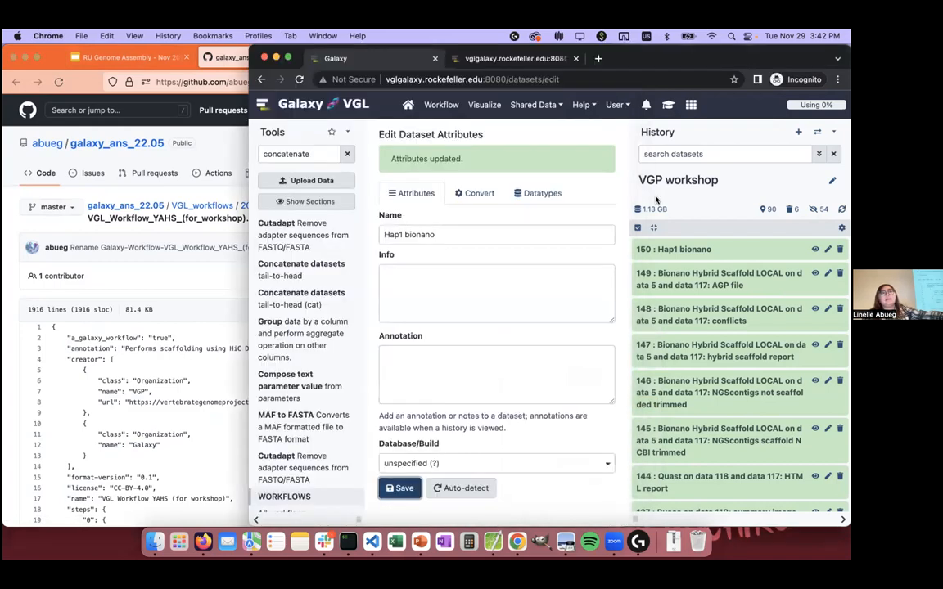
{"action": "left_click", "coordinate": [450, 106]}
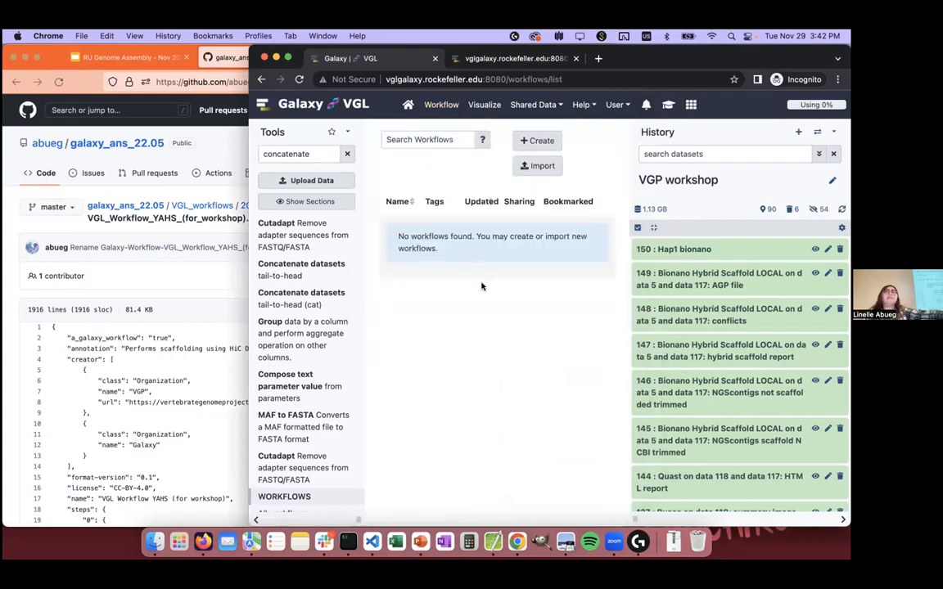
{"action": "left_click", "coordinate": [536, 166]}
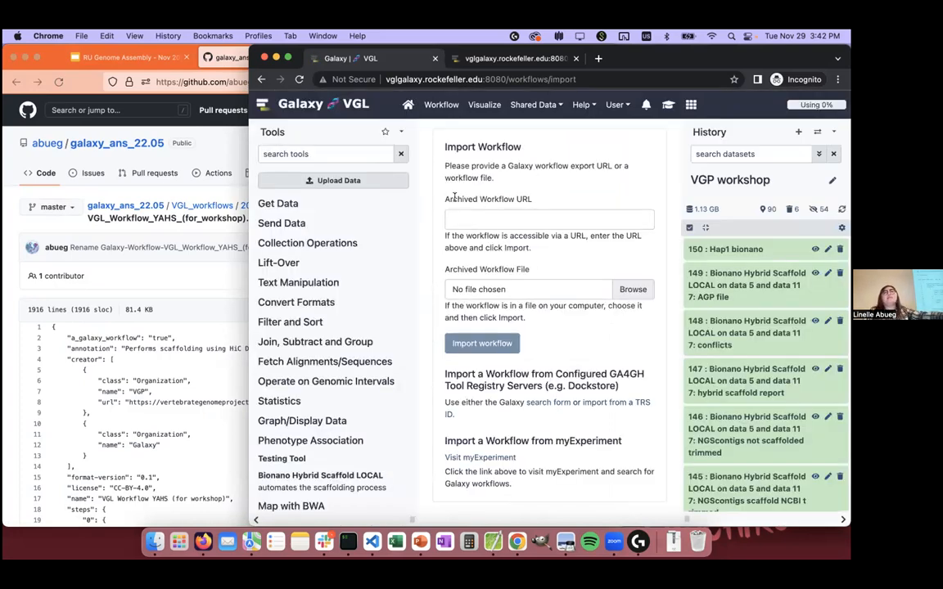
{"action": "left_click", "coordinate": [519, 213]}
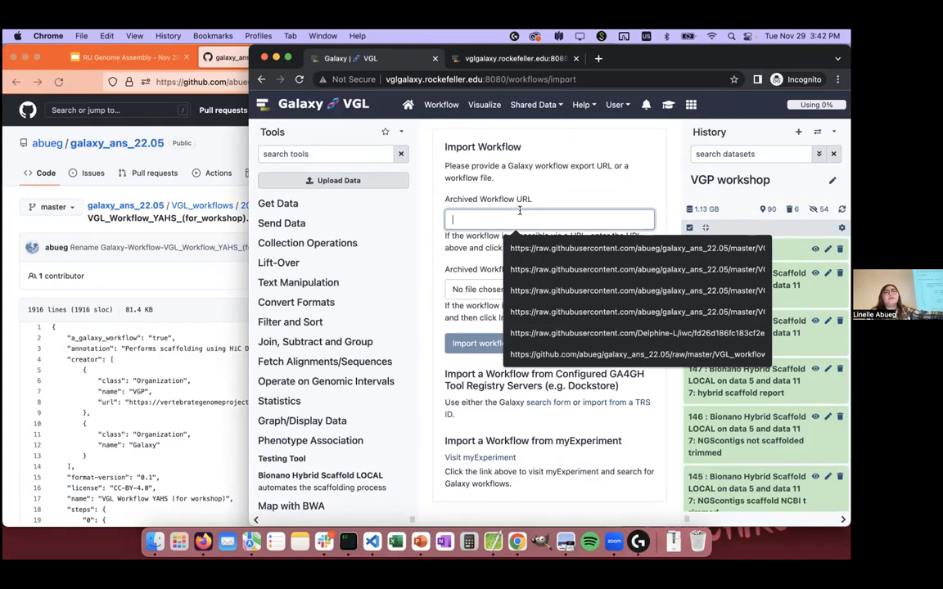
{"action": "key", "text": "super+v"}
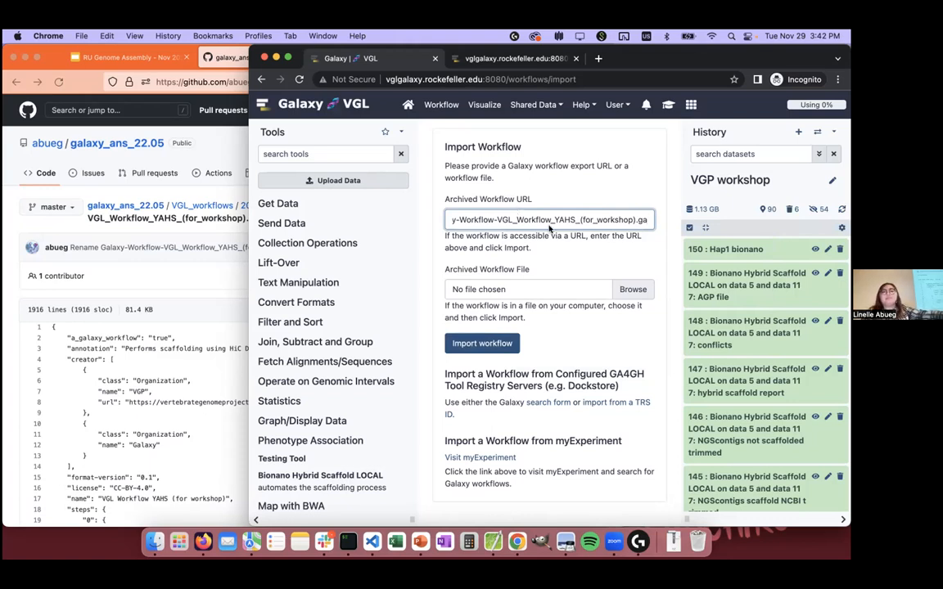
{"action": "left_click", "coordinate": [501, 343]}
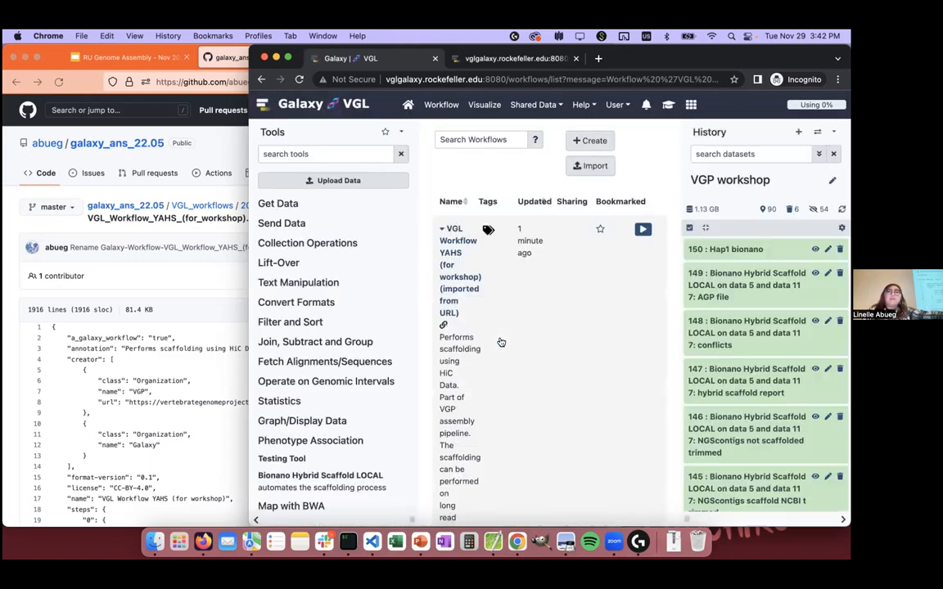
Step: Widen the Galaxy window, open the read-only view of the imported YAHS workflow and return to the workflow list
{"action": "left_click_drag", "start_coordinate": [246, 232], "coordinate": [79, 233]}
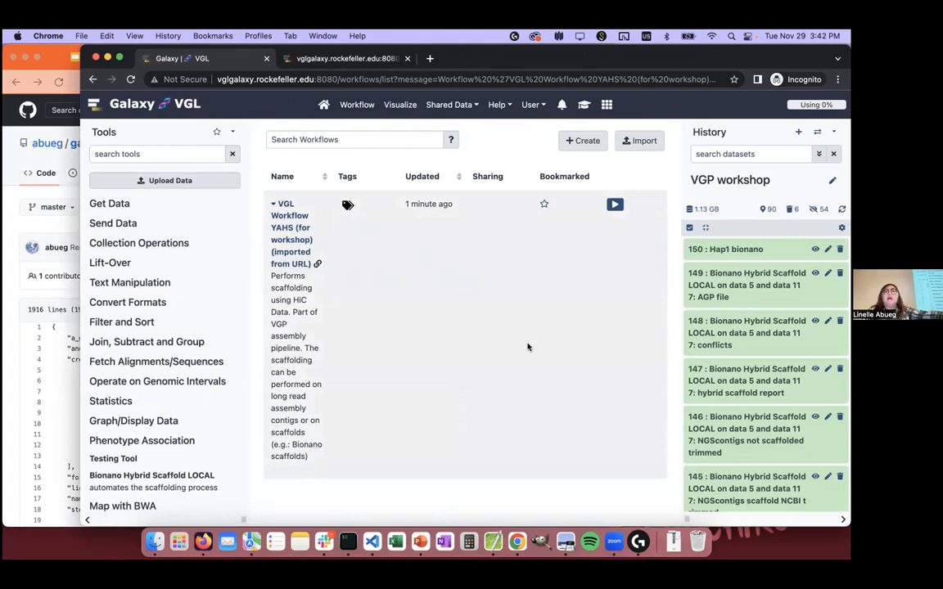
{"action": "left_click", "coordinate": [293, 219]}
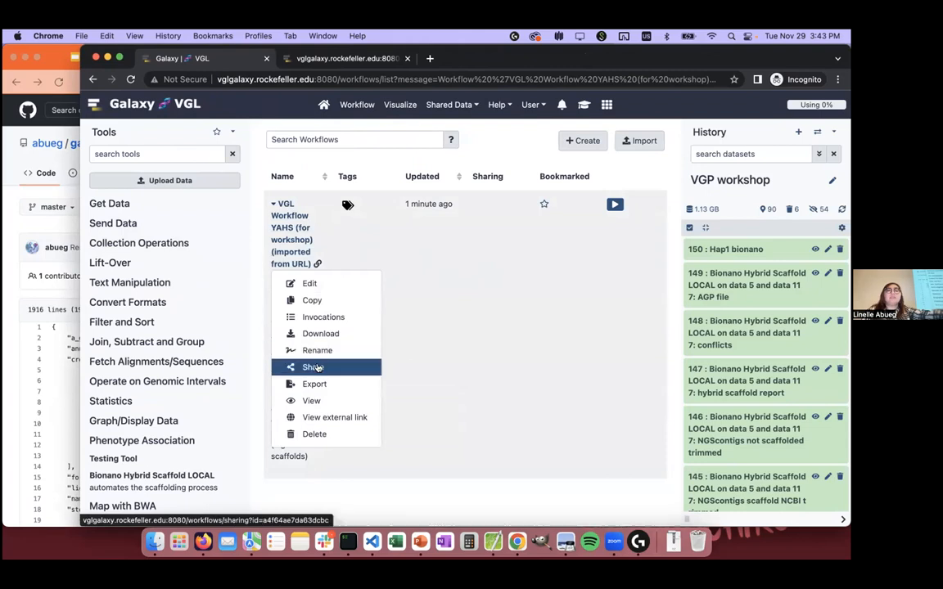
{"action": "left_click", "coordinate": [313, 400]}
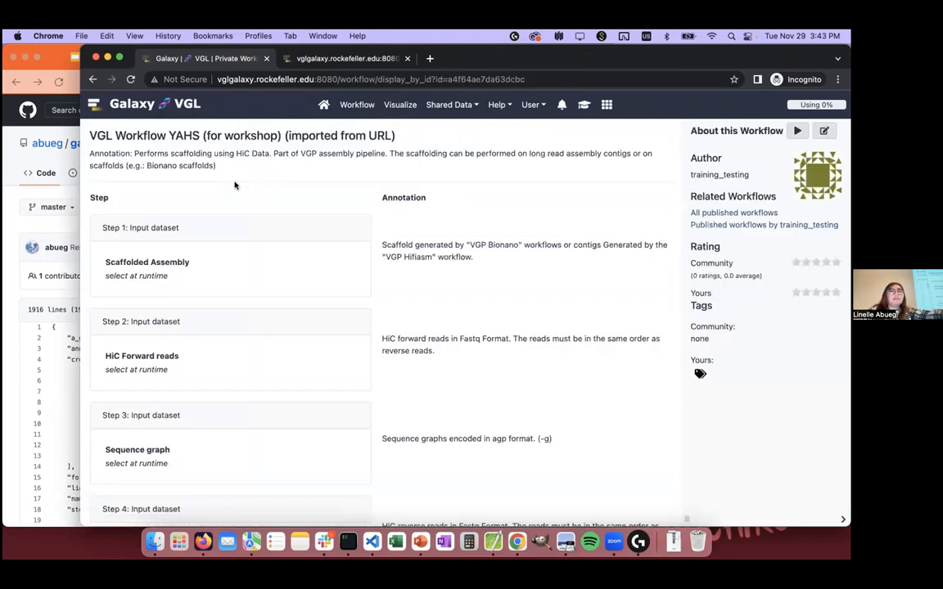
{"action": "left_click", "coordinate": [94, 79]}
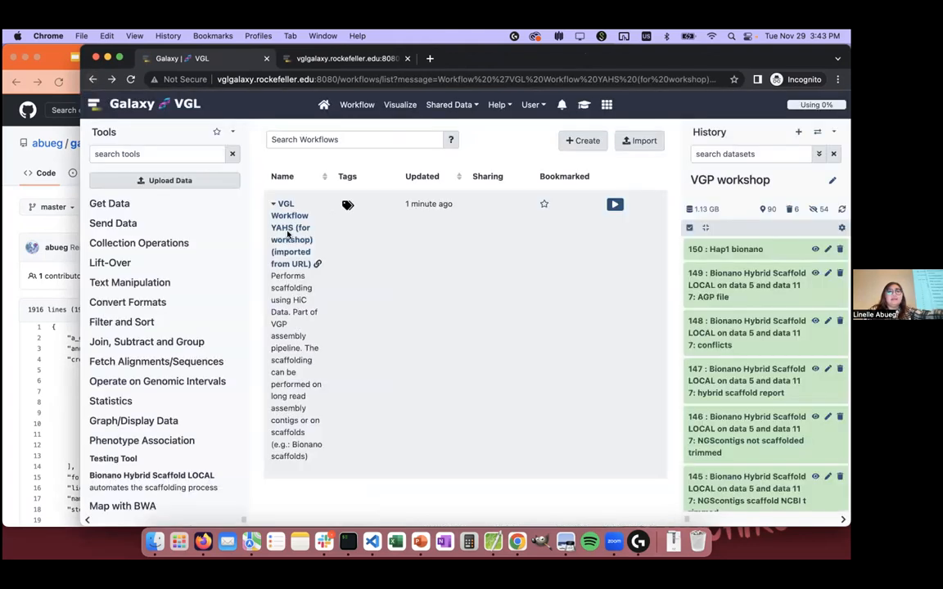
Step: Open the imported YAHS workflow in the editor and examine its diagram from the Hi-C read inputs through YAHS to Busco
{"action": "left_click", "coordinate": [285, 216]}
{"action": "left_click", "coordinate": [292, 284]}
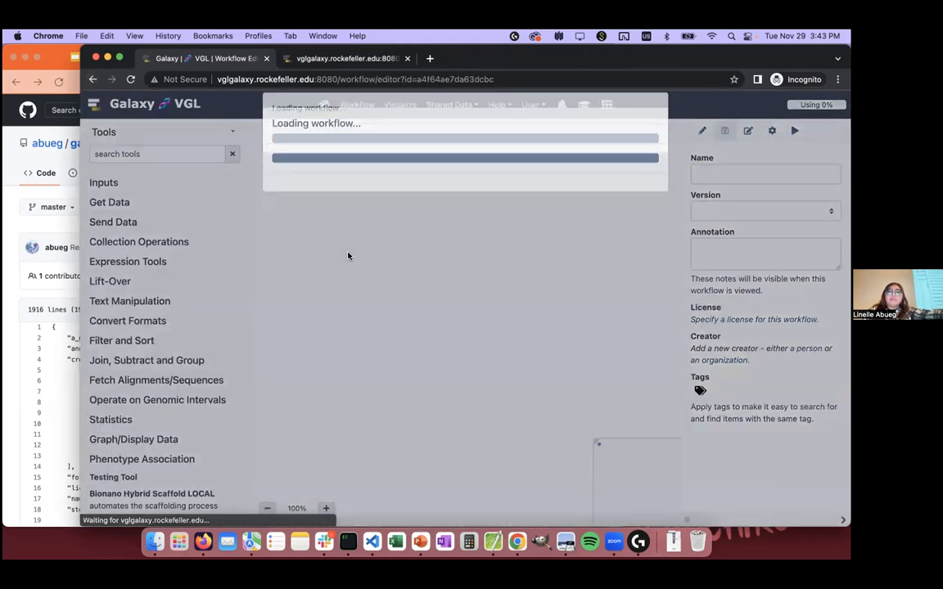
{"action": "scroll", "coordinate": [414, 231], "scroll_direction": "down", "scroll_amount": 5}
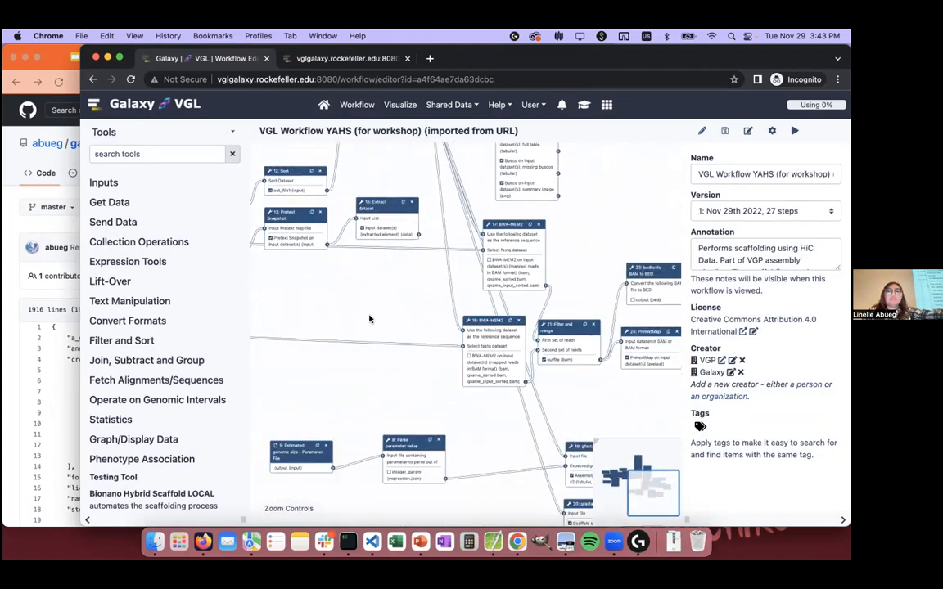
{"action": "left_click_drag", "start_coordinate": [336, 190], "coordinate": [566, 236]}
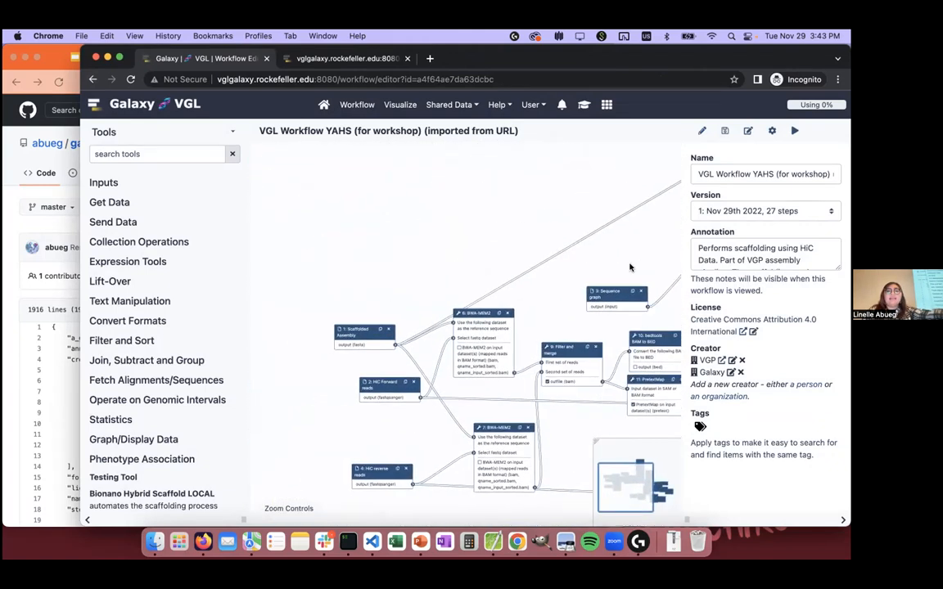
{"action": "left_click_drag", "start_coordinate": [497, 226], "coordinate": [323, 281]}
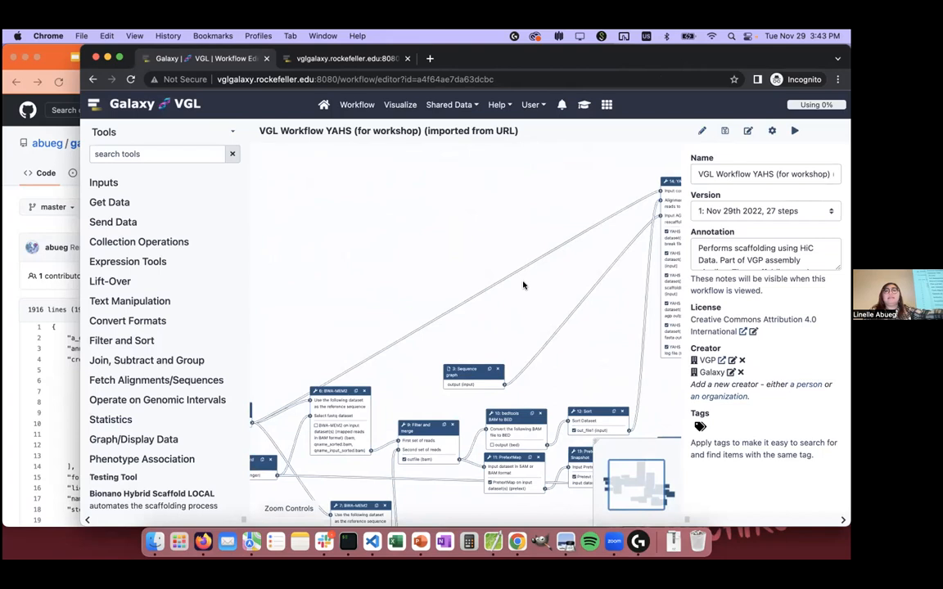
{"action": "left_click_drag", "start_coordinate": [430, 262], "coordinate": [257, 318]}
{"action": "left_click_drag", "start_coordinate": [583, 294], "coordinate": [580, 196]}
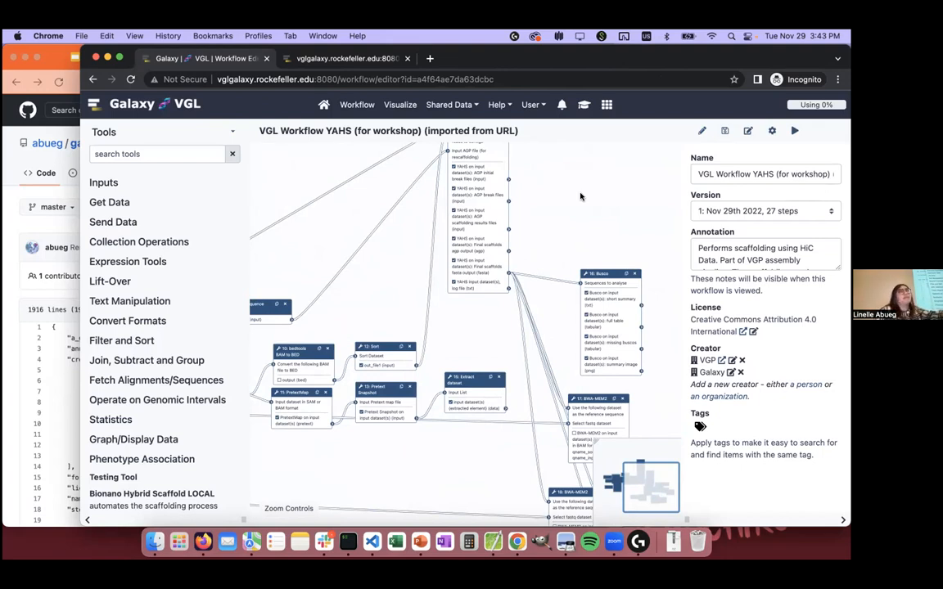
{"action": "left_click_drag", "start_coordinate": [581, 197], "coordinate": [546, 220]}
Step: Leave the workflow editor without saving, open the YAHS workflow's run form and choose "150: Hap1 bionano" as the Scaffolded Assembly
{"action": "left_click", "coordinate": [357, 104]}
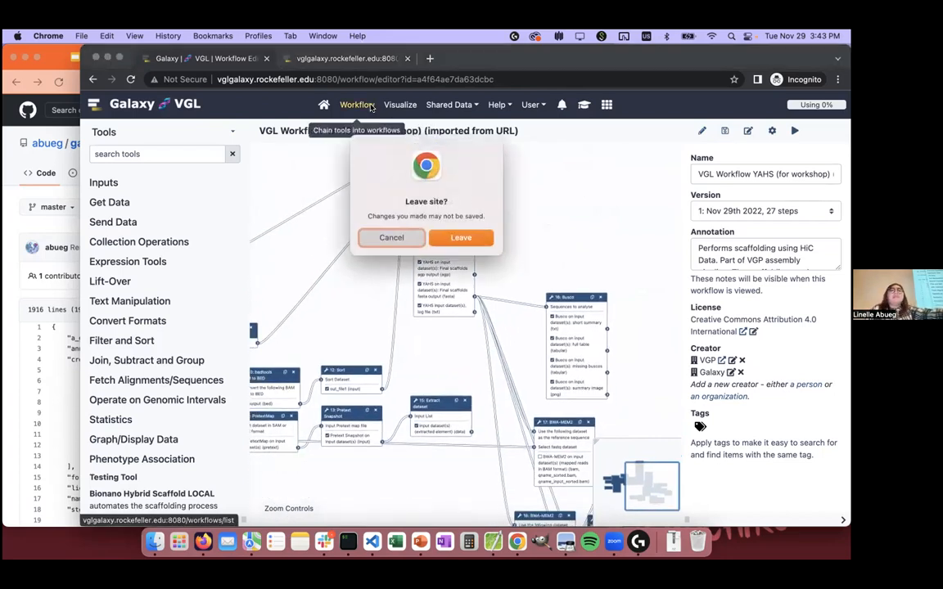
{"action": "left_click", "coordinate": [471, 236]}
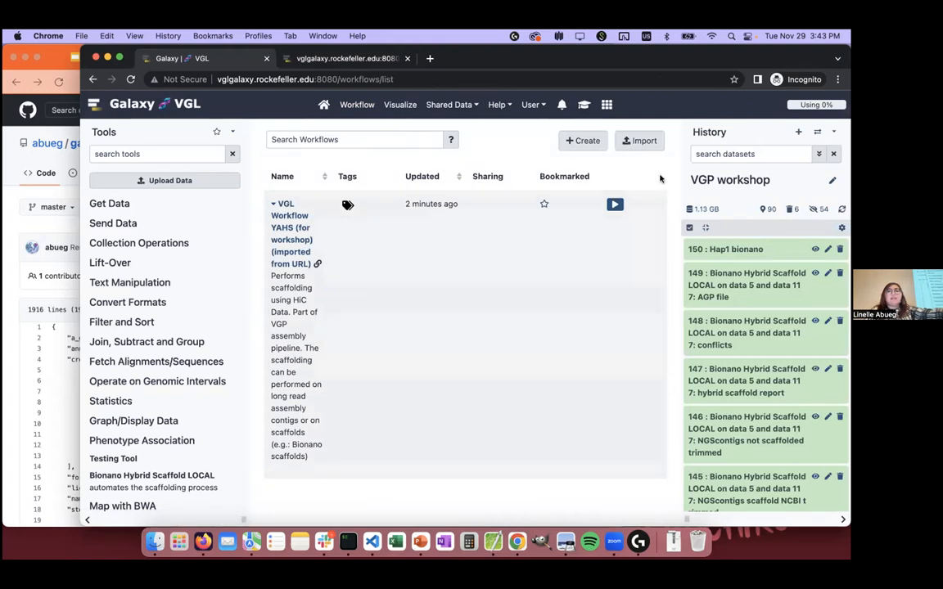
{"action": "left_click", "coordinate": [616, 205]}
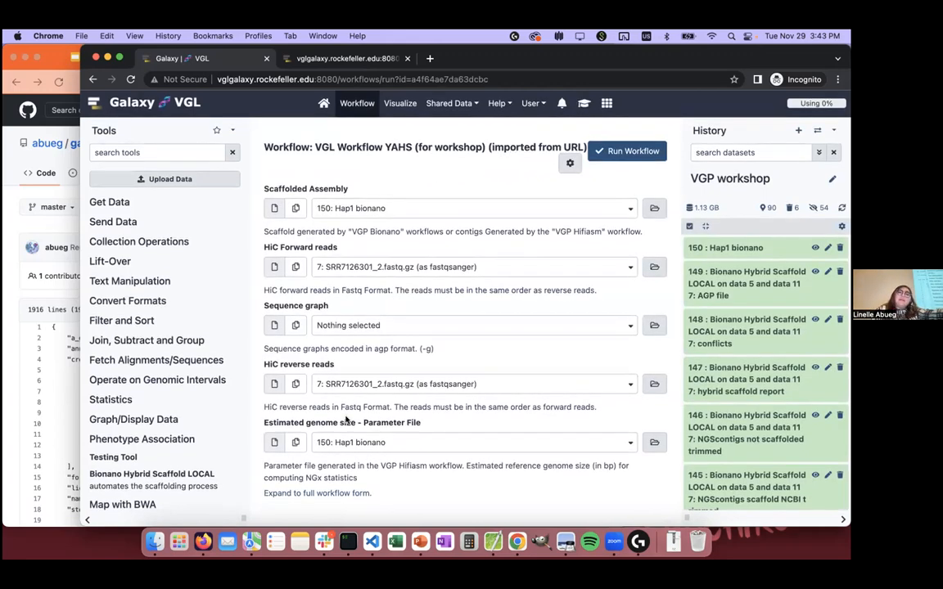
{"action": "left_click", "coordinate": [368, 209]}
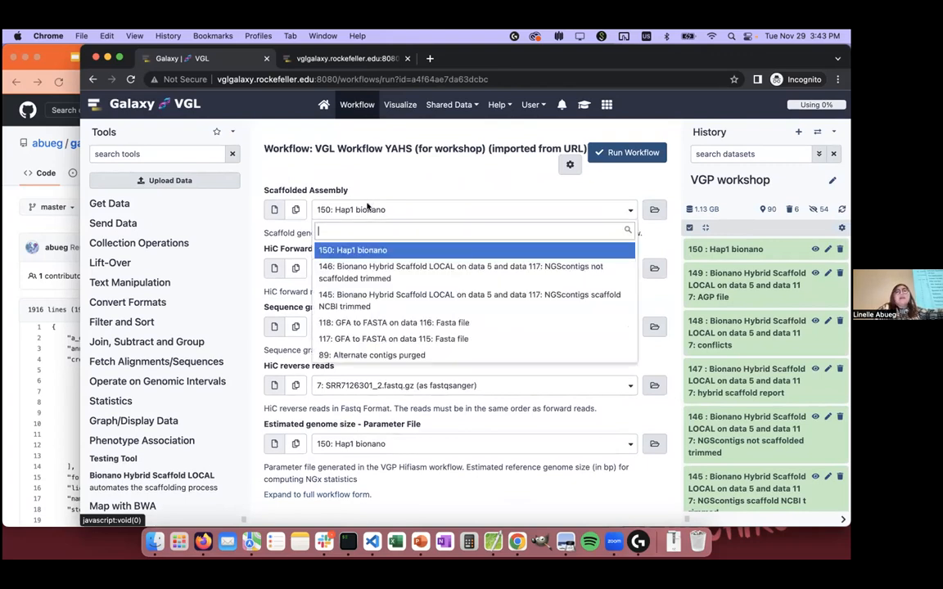
{"action": "left_click", "coordinate": [397, 252]}
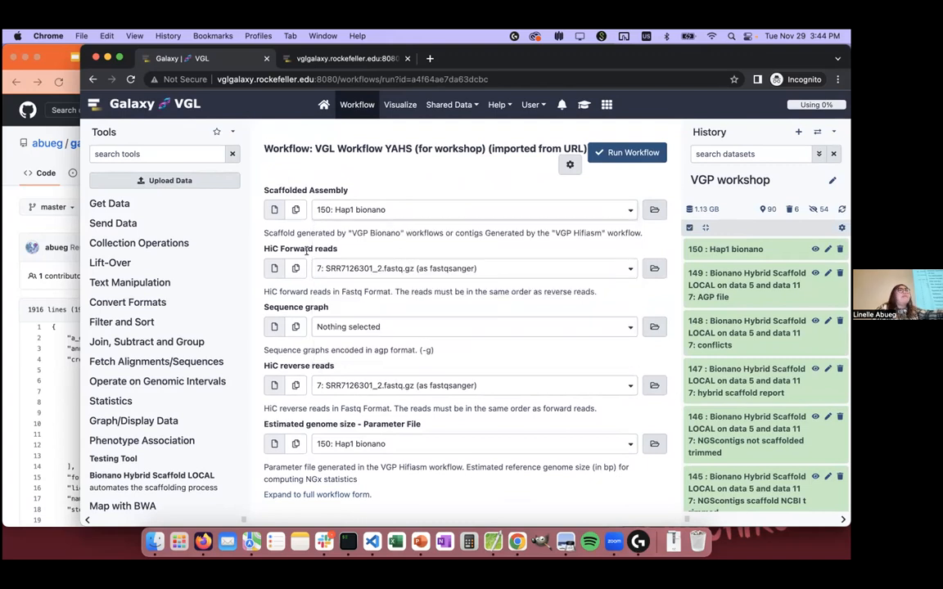
Step: Set the HiC Forward reads to "6: SRR7126301_1.fastq.gz" and the HiC reverse reads to "7: SRR7126301_2.fastq.gz"
{"action": "left_click", "coordinate": [360, 268]}
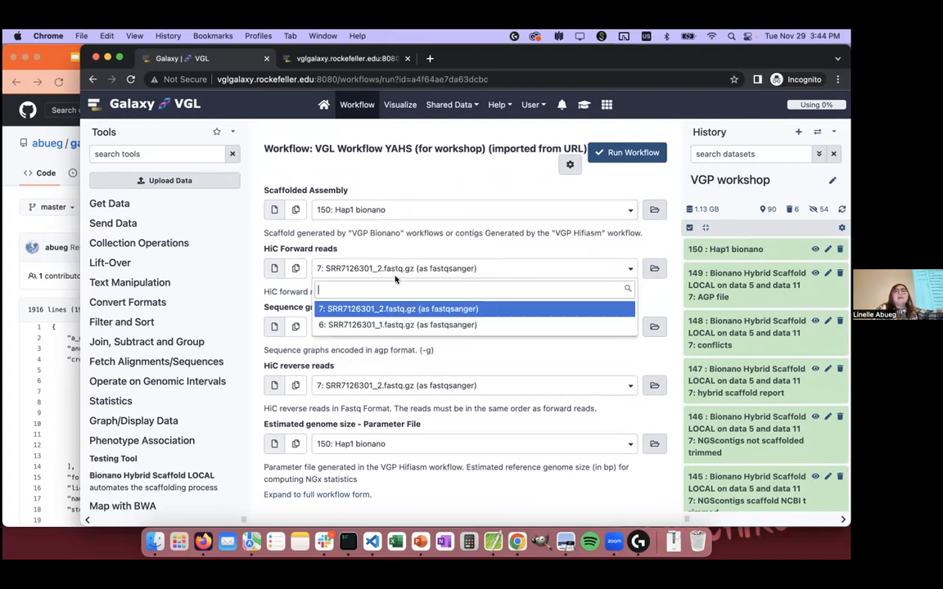
{"action": "left_click", "coordinate": [417, 326]}
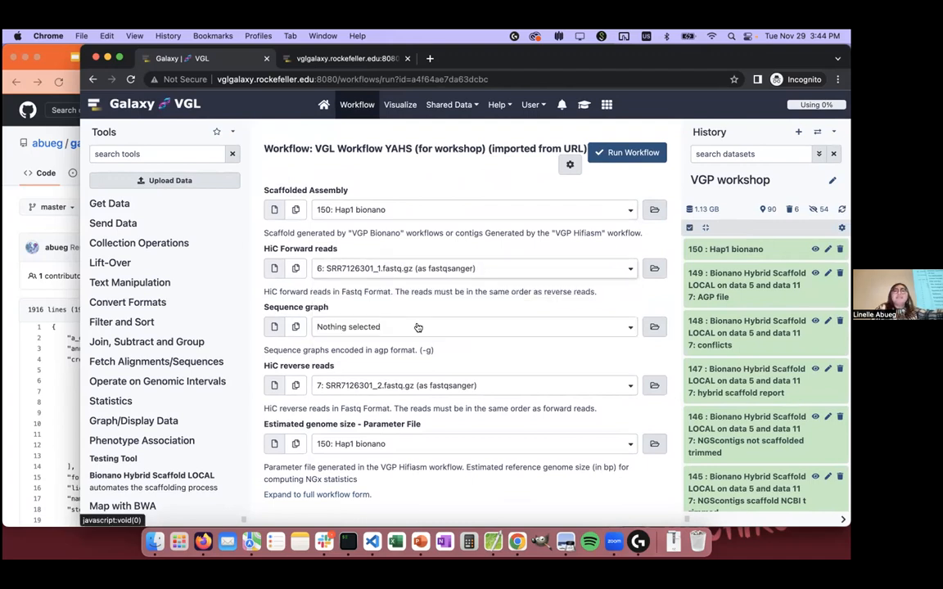
{"action": "left_click", "coordinate": [360, 386]}
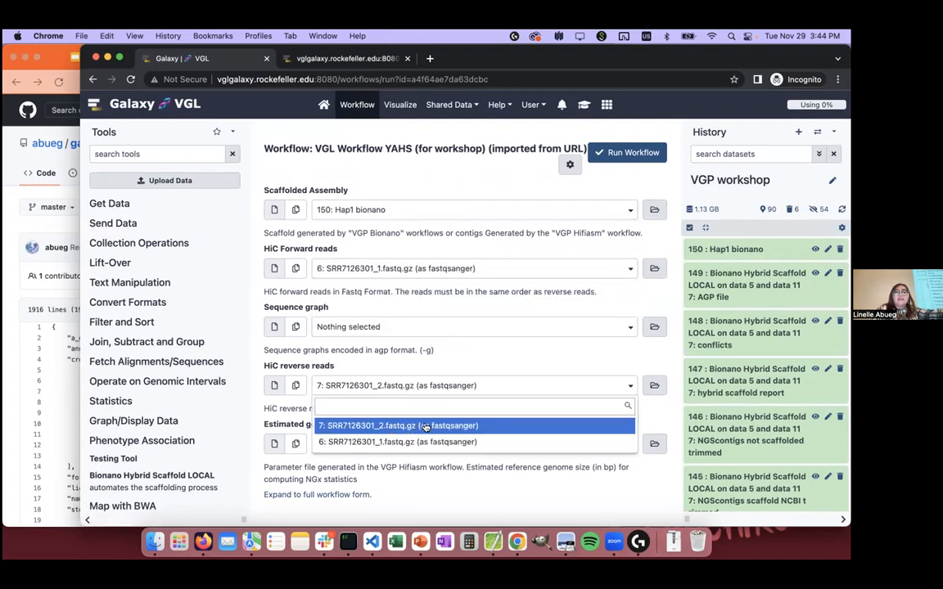
{"action": "left_click", "coordinate": [425, 426]}
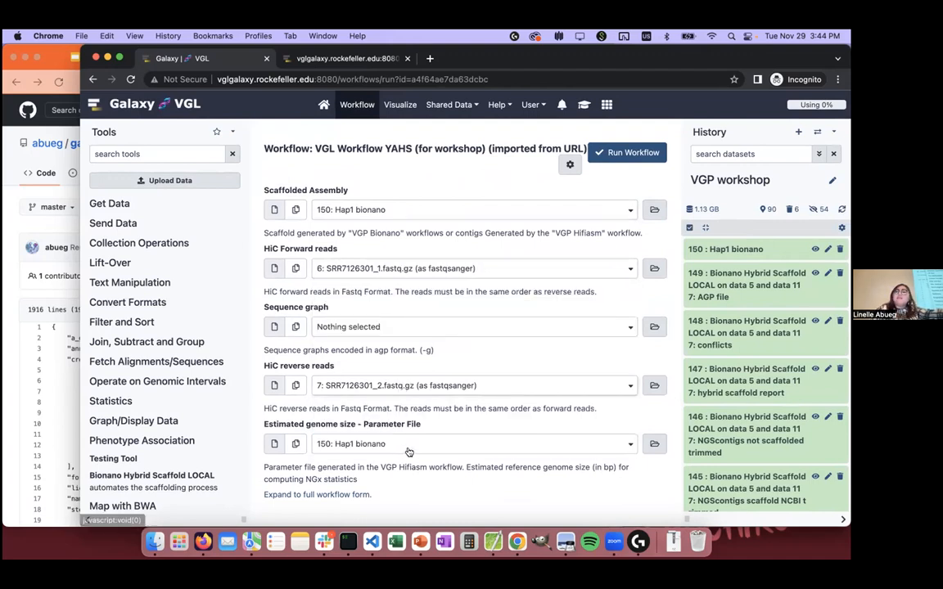
Step: Assign history dataset "24: Advanced Cut on data 23" as the Estimated genome size parameter file and run the workflow
{"action": "scroll", "coordinate": [725, 338], "scroll_direction": "down", "scroll_amount": 20}
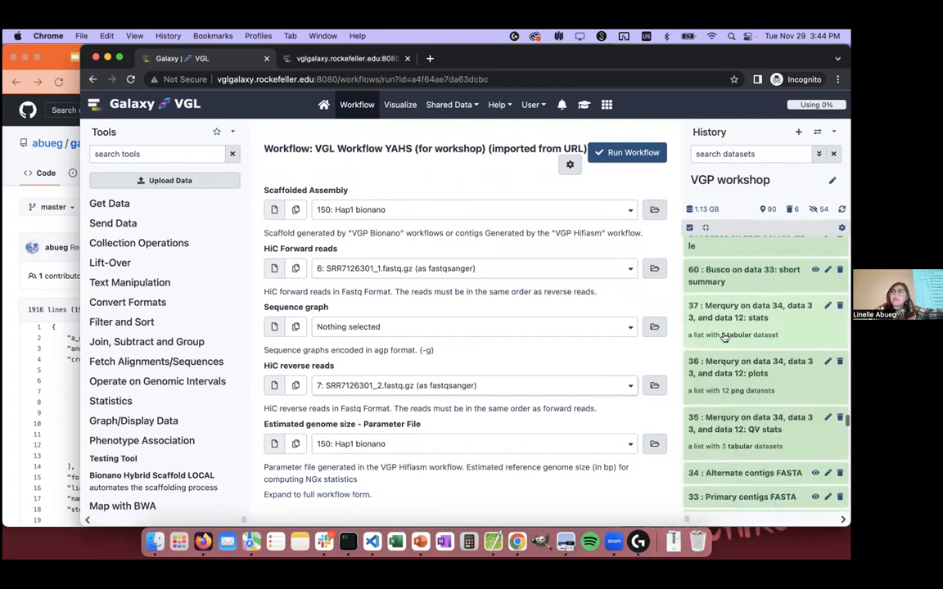
{"action": "scroll", "coordinate": [724, 337], "scroll_direction": "down", "scroll_amount": 10}
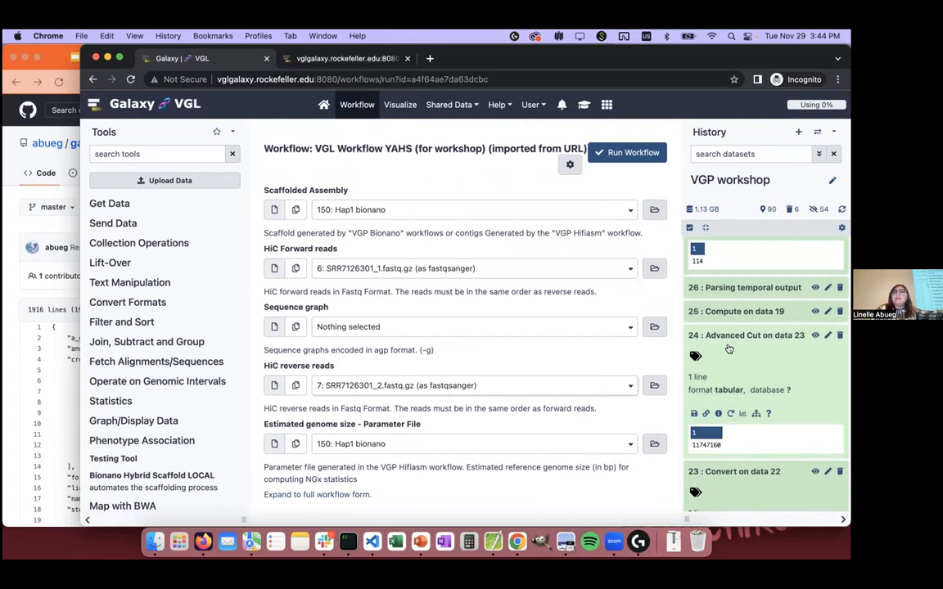
{"action": "scroll", "coordinate": [727, 344], "scroll_direction": "down", "scroll_amount": 2}
{"action": "scroll", "coordinate": [729, 349], "scroll_direction": "up", "scroll_amount": 1}
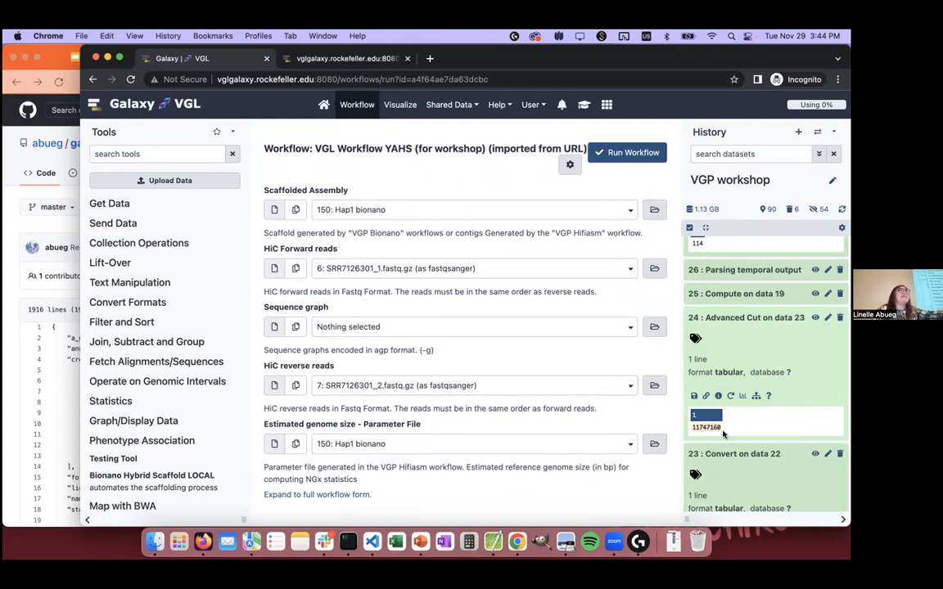
{"action": "left_click_drag", "start_coordinate": [764, 325], "coordinate": [463, 447]}
{"action": "left_click", "coordinate": [631, 153]}
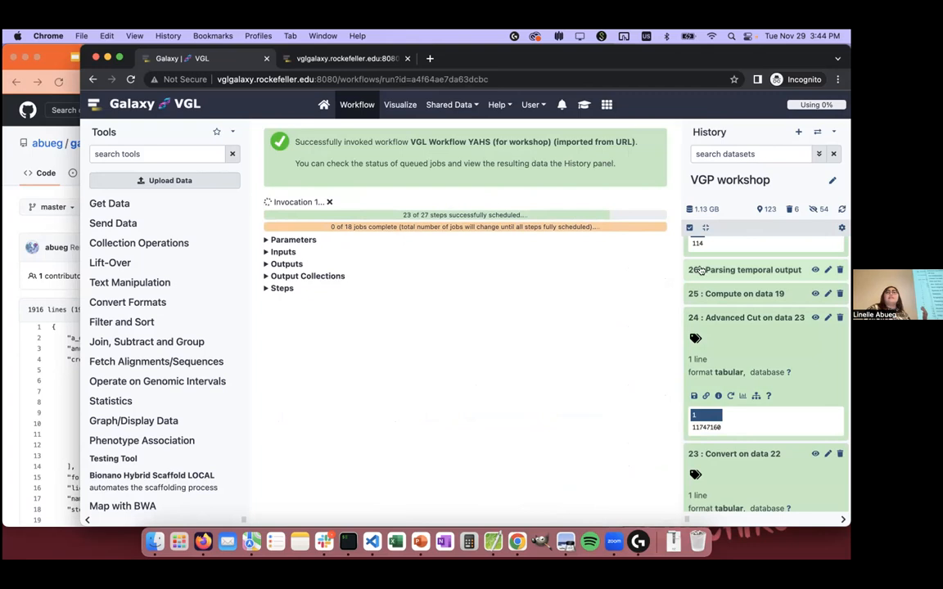
Step: Widen the History panel and look through the workflow's newly queued datasets down to the BWA-MEM2 jobs
{"action": "scroll", "coordinate": [724, 296], "scroll_direction": "up", "scroll_amount": 20}
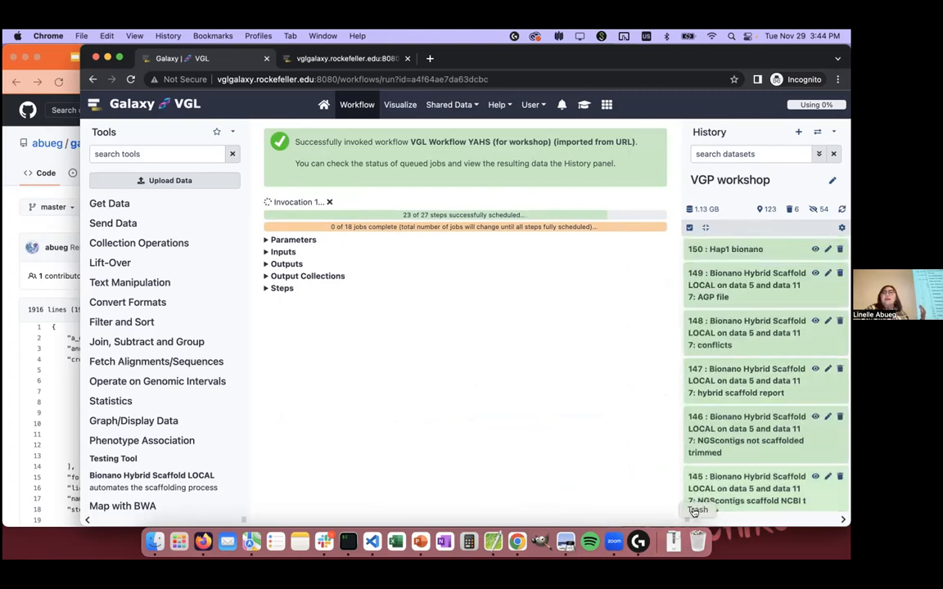
{"action": "left_click_drag", "start_coordinate": [683, 503], "coordinate": [426, 409]}
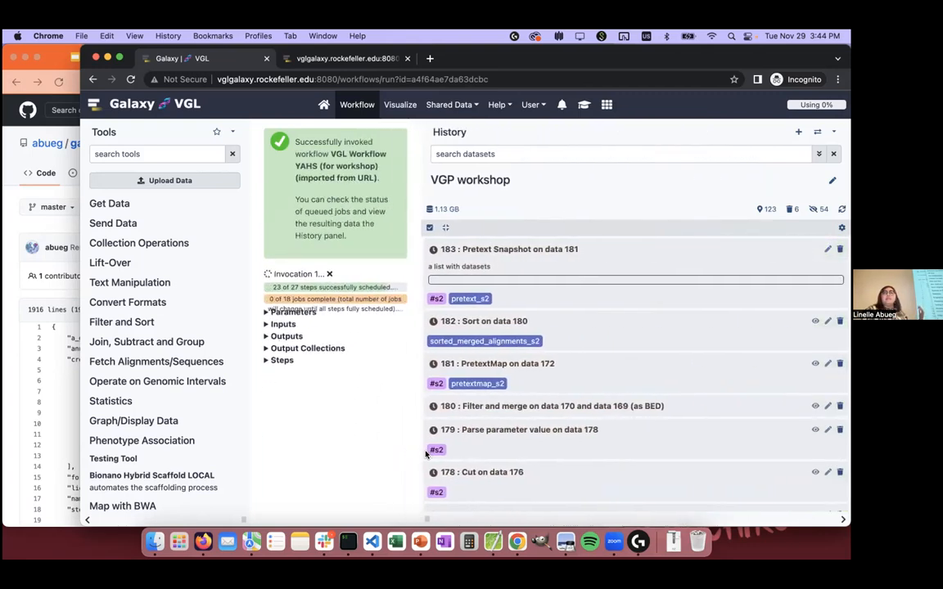
{"action": "scroll", "coordinate": [546, 339], "scroll_direction": "down", "scroll_amount": 5}
{"action": "scroll", "coordinate": [546, 339], "scroll_direction": "down", "scroll_amount": 10}
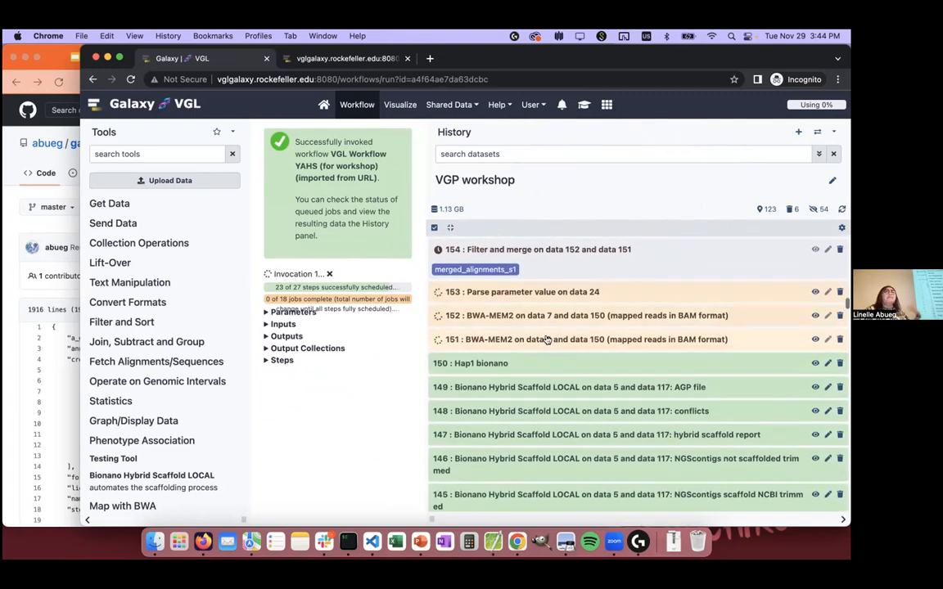
{"action": "scroll", "coordinate": [546, 339], "scroll_direction": "up", "scroll_amount": 2}
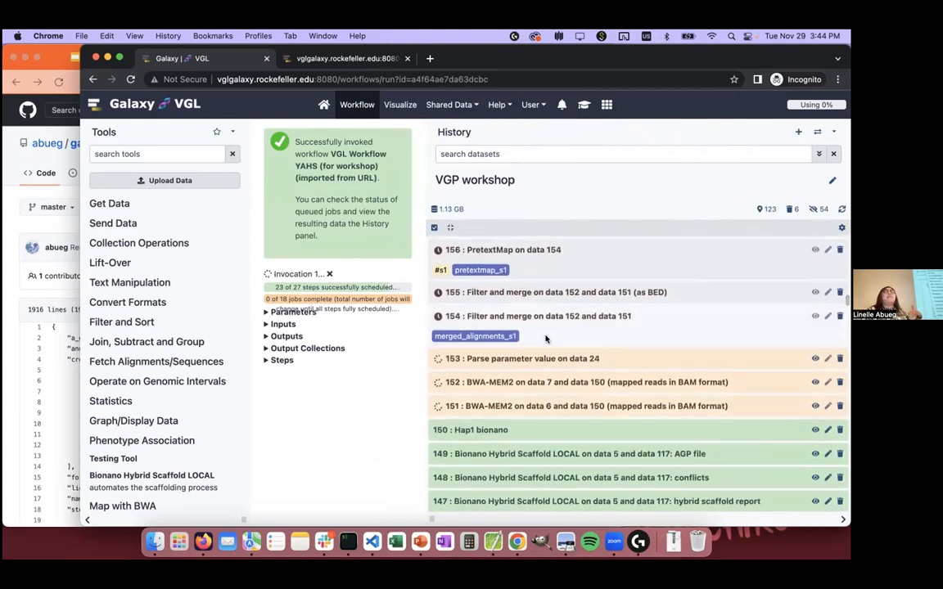
Step: Inspect the details of the two BWA-MEM2 datasets, 151 and 152, and collapse them again
{"action": "left_click", "coordinate": [529, 405]}
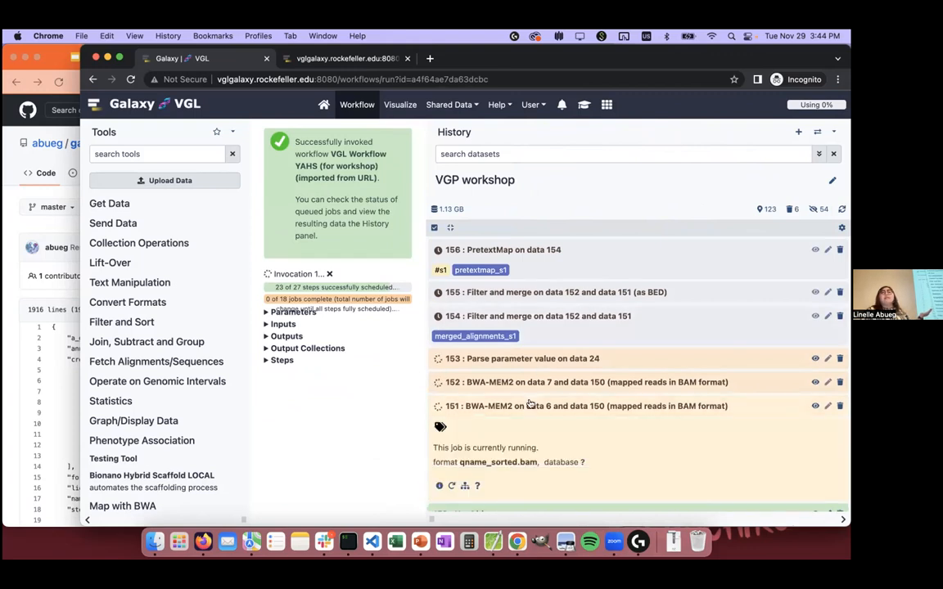
{"action": "scroll", "coordinate": [529, 401], "scroll_direction": "down", "scroll_amount": 1}
{"action": "left_click", "coordinate": [532, 361]}
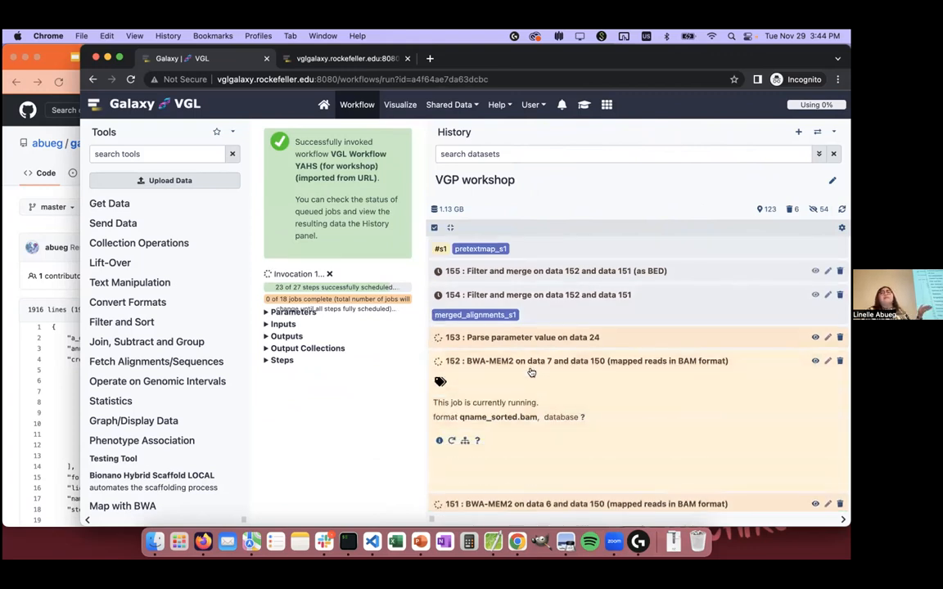
{"action": "scroll", "coordinate": [534, 458], "scroll_direction": "down", "scroll_amount": 1}
{"action": "left_click", "coordinate": [533, 457]}
{"action": "left_click", "coordinate": [542, 348]}
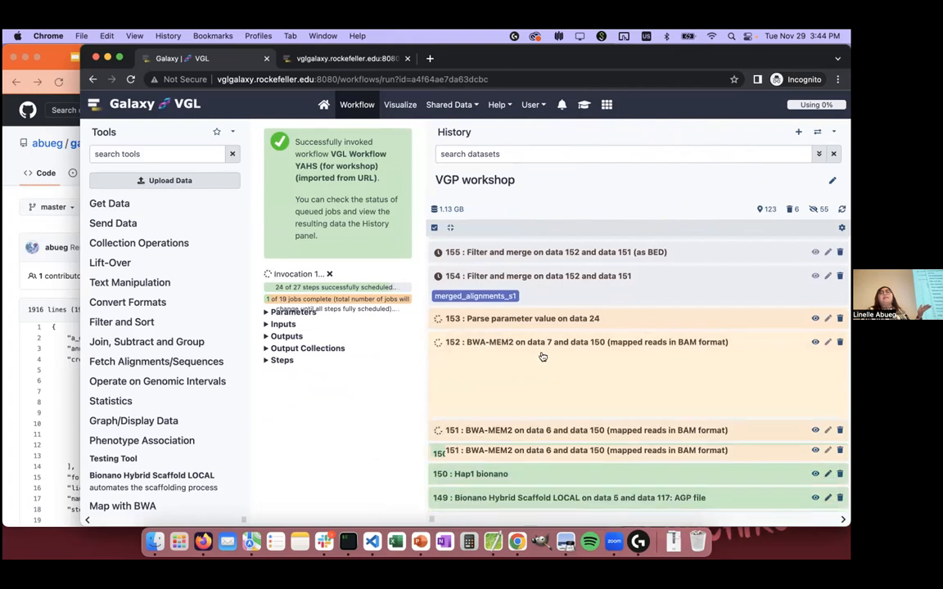
{"action": "scroll", "coordinate": [557, 326], "scroll_direction": "up", "scroll_amount": 5}
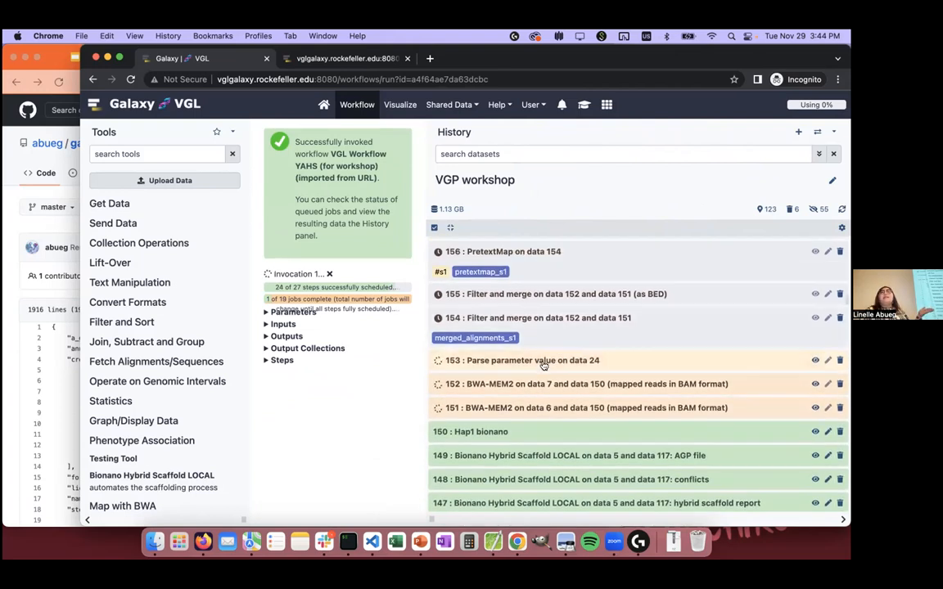
Step: Review the queued Pretext and YAHS outputs up to the newest dataset and narrow the History panel again
{"action": "scroll", "coordinate": [542, 377], "scroll_direction": "down", "scroll_amount": 2}
{"action": "scroll", "coordinate": [528, 463], "scroll_direction": "up", "scroll_amount": 8}
{"action": "scroll", "coordinate": [528, 466], "scroll_direction": "down", "scroll_amount": 8}
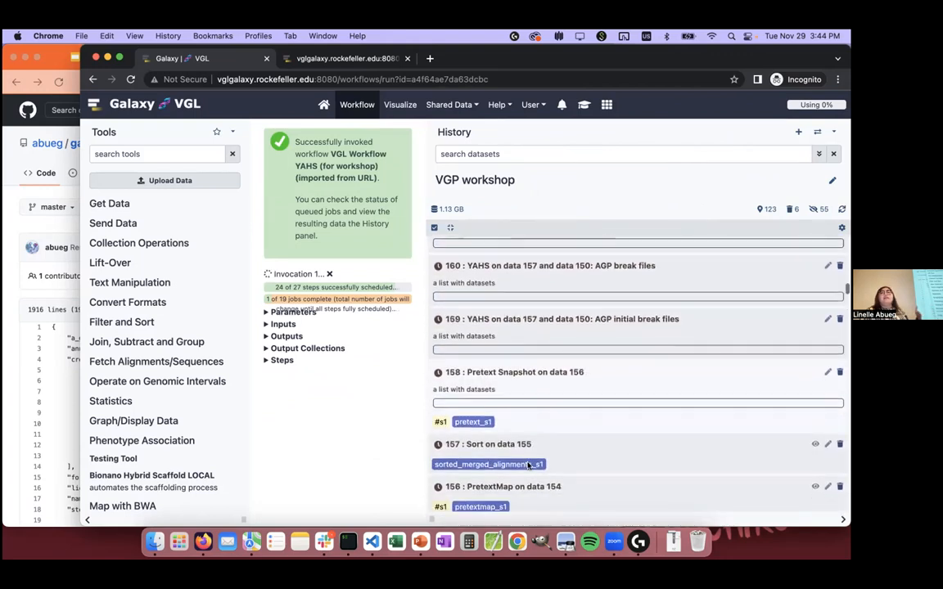
{"action": "scroll", "coordinate": [539, 391], "scroll_direction": "up", "scroll_amount": 10}
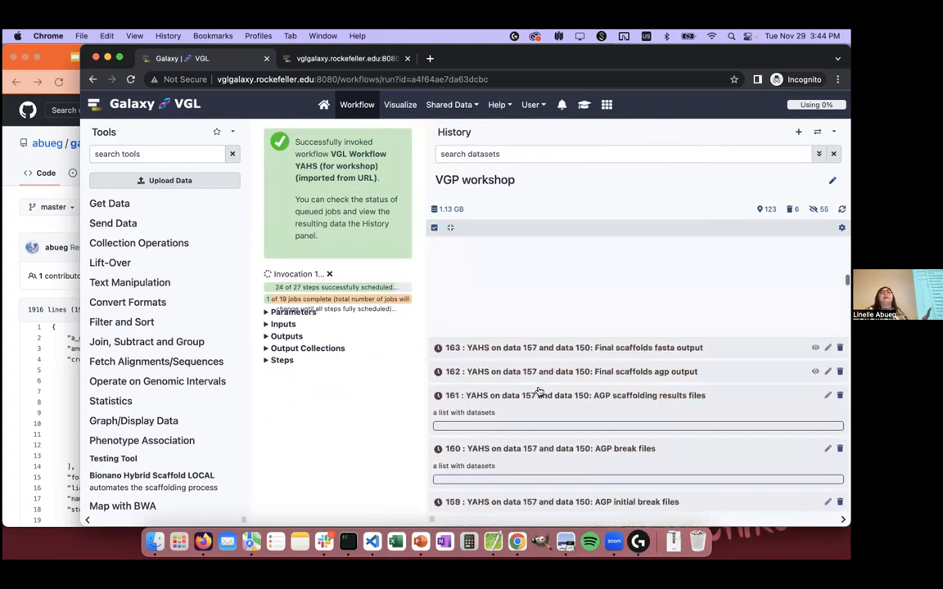
{"action": "scroll", "coordinate": [538, 391], "scroll_direction": "down", "scroll_amount": 5}
{"action": "scroll", "coordinate": [539, 391], "scroll_direction": "up", "scroll_amount": 2}
{"action": "scroll", "coordinate": [538, 390], "scroll_direction": "up", "scroll_amount": 6}
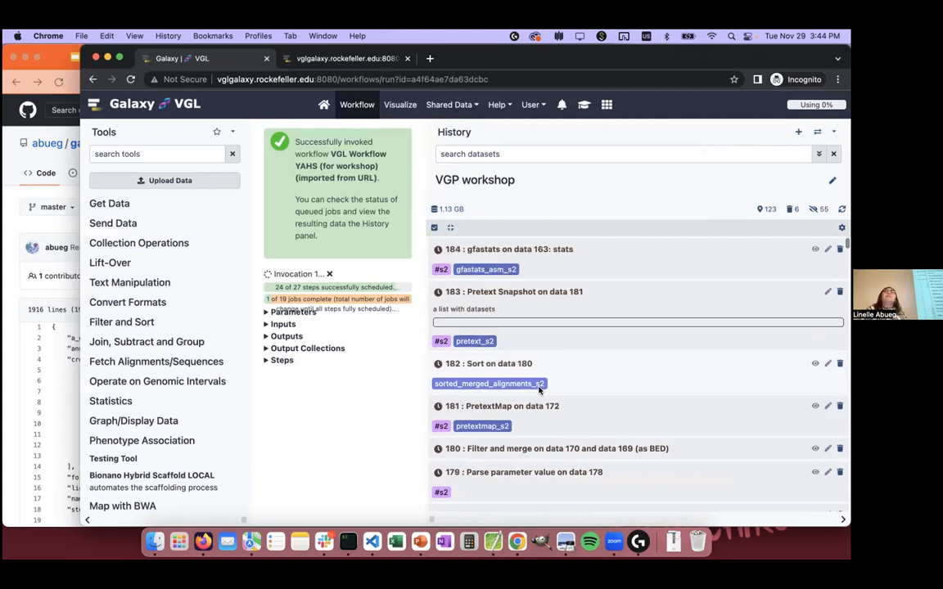
{"action": "left_click_drag", "start_coordinate": [430, 520], "coordinate": [696, 511]}
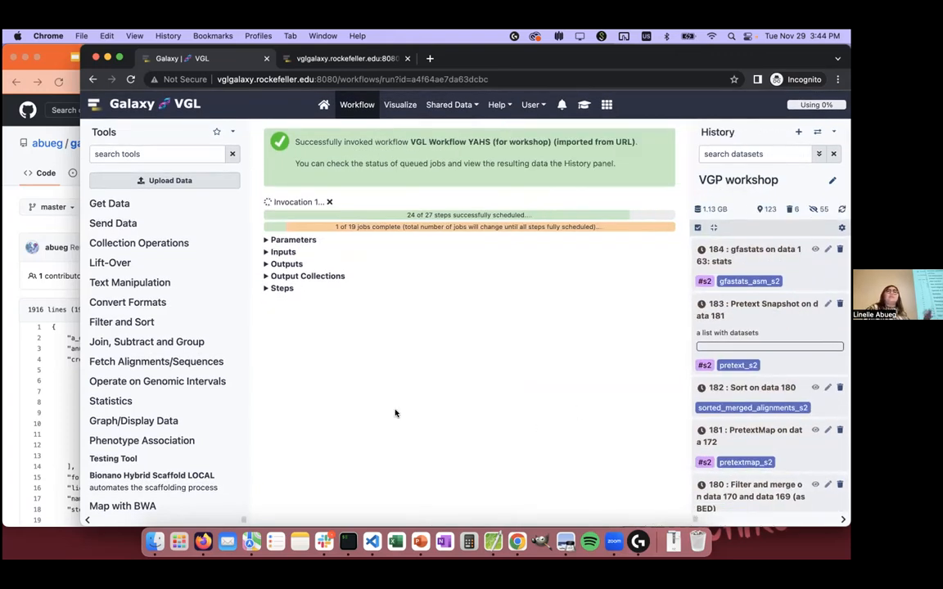
Step: Switch to the Google Slides deck in Firefox, show the "Practical: Hi-C scaffolding / running workflows" slide and return to Galaxy in Chrome
{"action": "left_click", "coordinate": [54, 197]}
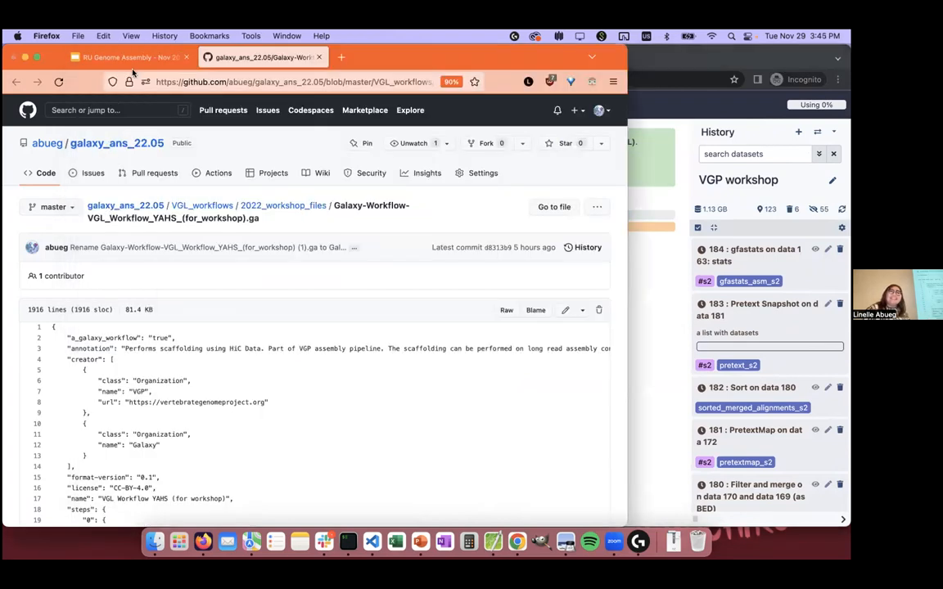
{"action": "left_click", "coordinate": [131, 56]}
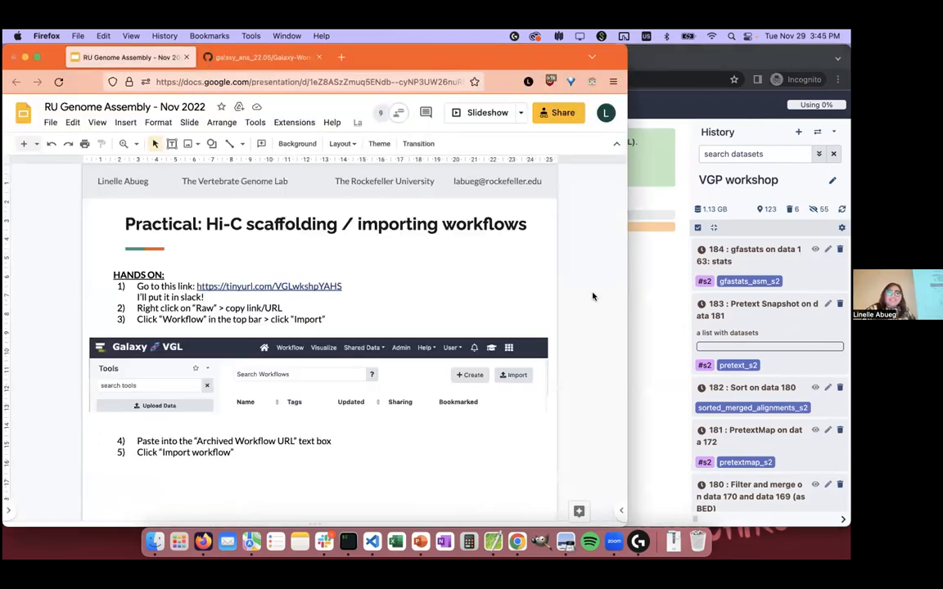
{"action": "key", "text": "Down"}
{"action": "key", "text": "Down"}
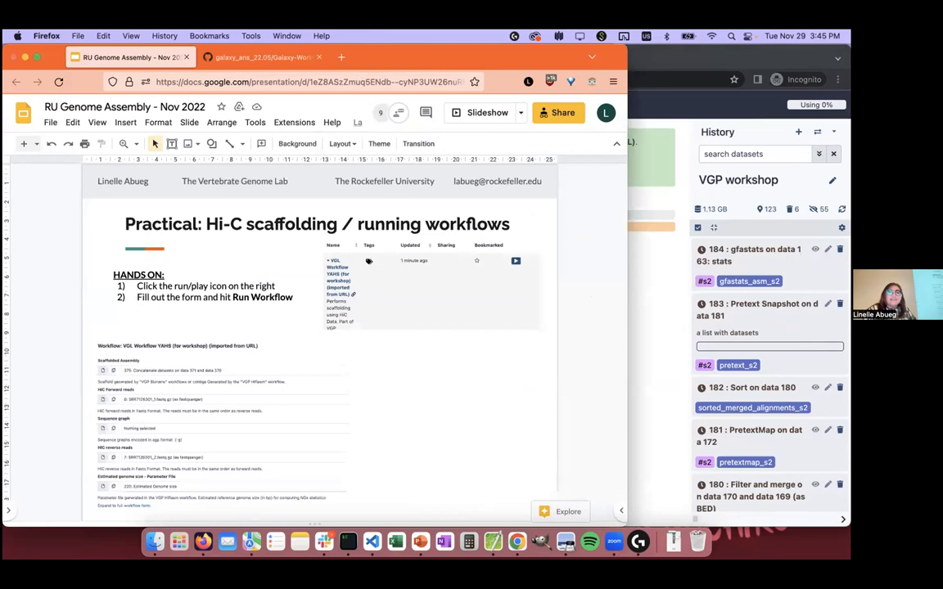
{"action": "left_click", "coordinate": [659, 271]}
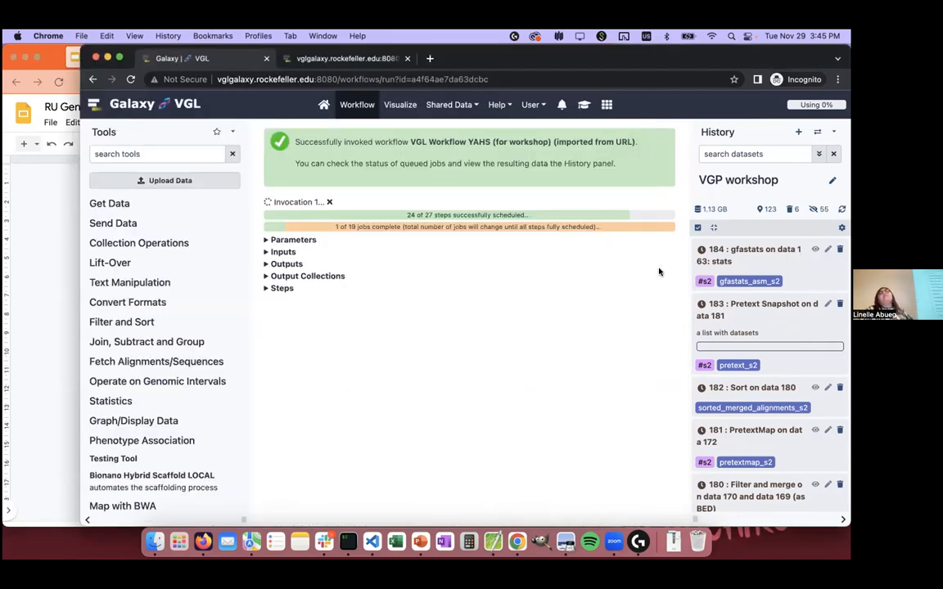
Step: Examine the invocation's list of steps, collapse it and look through the queued YAHS, Busco and Pretext outputs in the history
{"action": "left_click", "coordinate": [458, 291]}
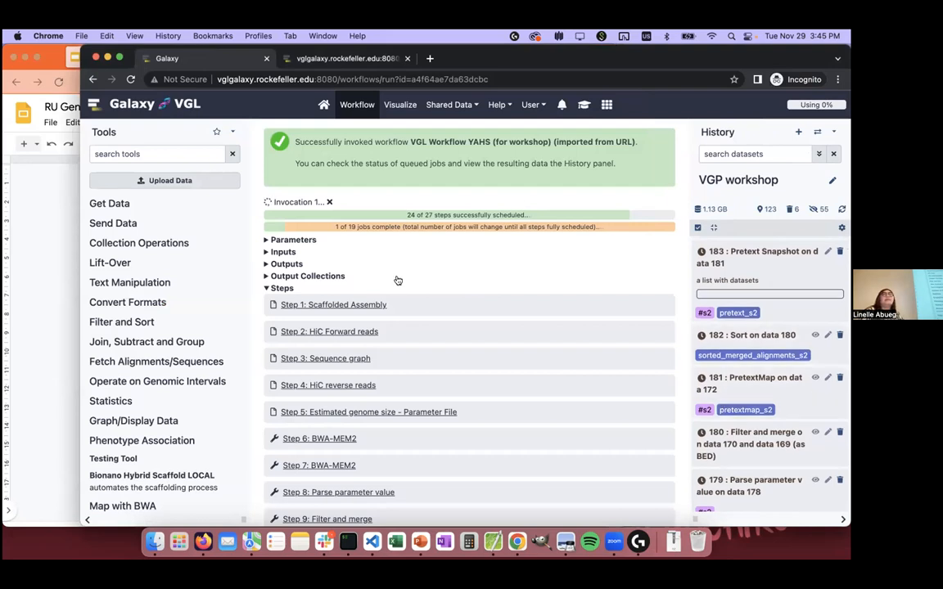
{"action": "left_click", "coordinate": [364, 288]}
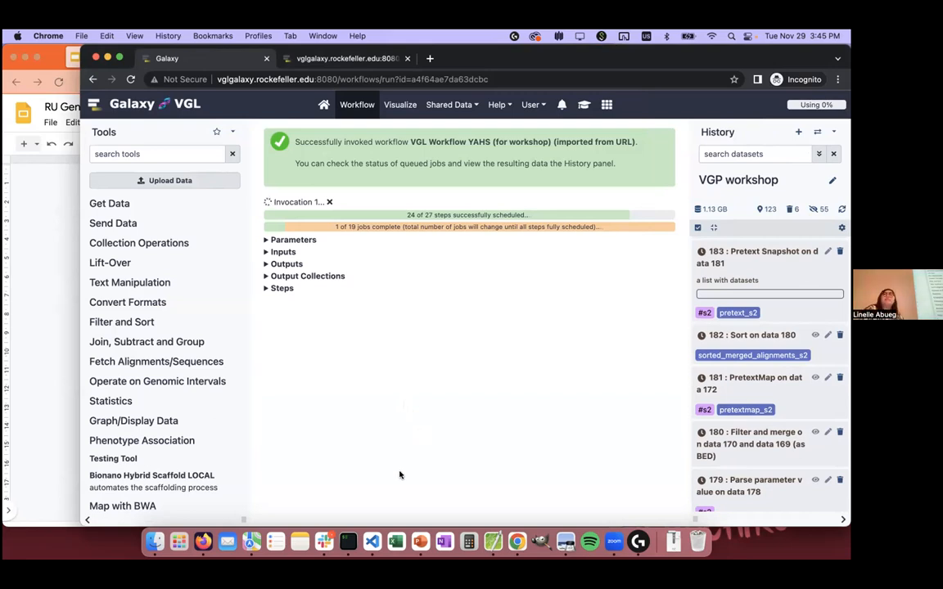
{"action": "scroll", "coordinate": [718, 450], "scroll_direction": "down", "scroll_amount": 20}
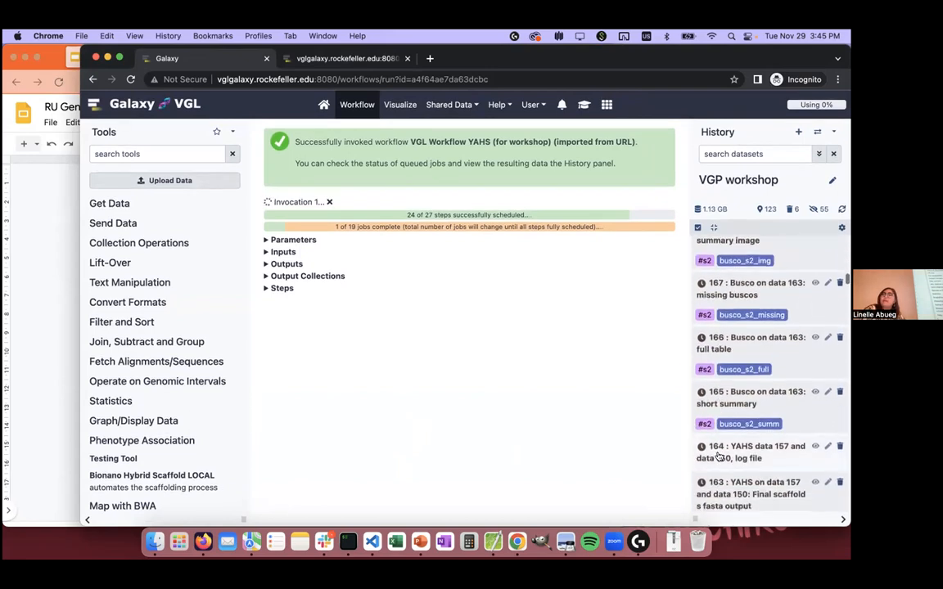
{"action": "scroll", "coordinate": [718, 450], "scroll_direction": "up", "scroll_amount": 20}
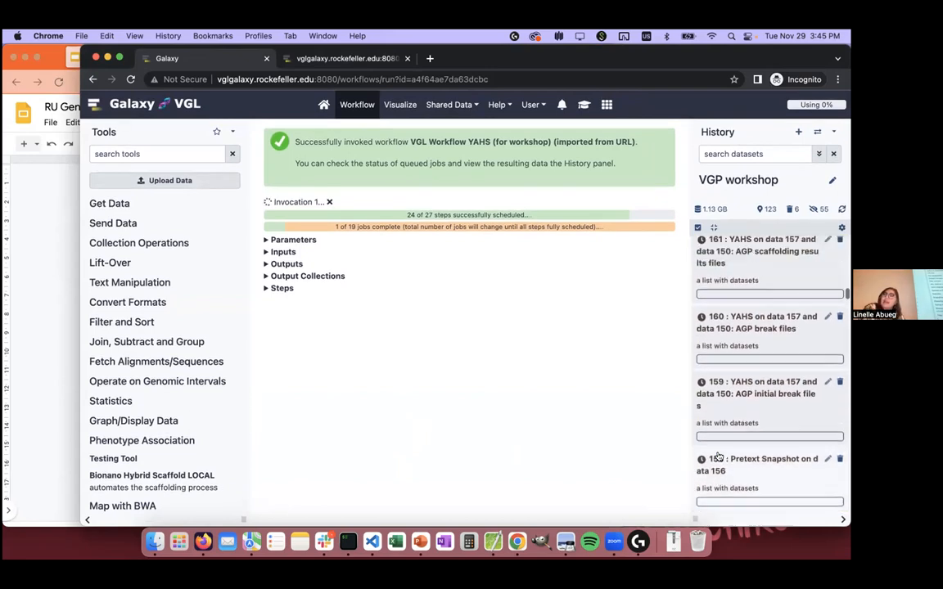
{"action": "scroll", "coordinate": [719, 456], "scroll_direction": "down", "scroll_amount": 1}
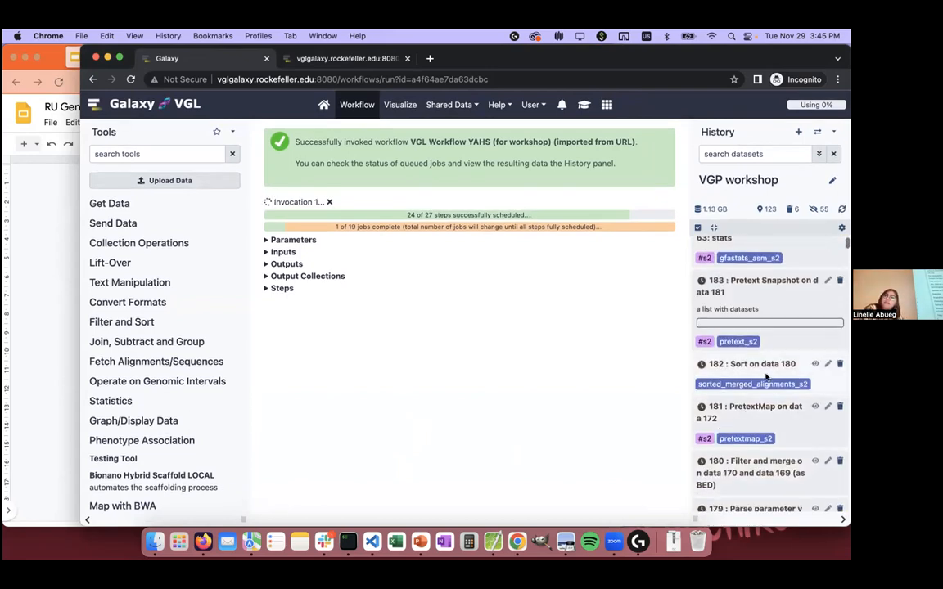
{"action": "scroll", "coordinate": [763, 416], "scroll_direction": "up", "scroll_amount": 1}
{"action": "scroll", "coordinate": [760, 375], "scroll_direction": "down", "scroll_amount": 3}
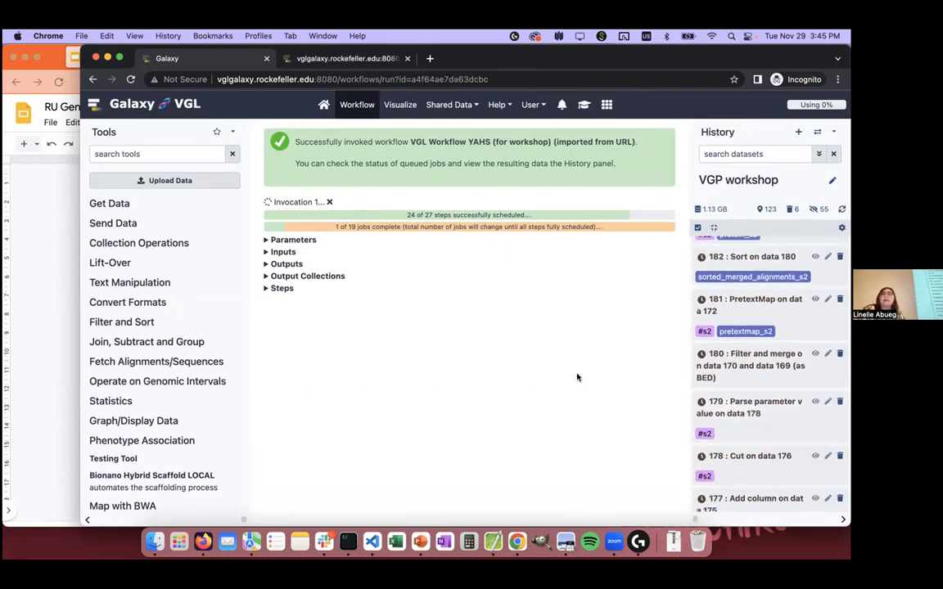
{"action": "scroll", "coordinate": [713, 322], "scroll_direction": "up", "scroll_amount": 3}
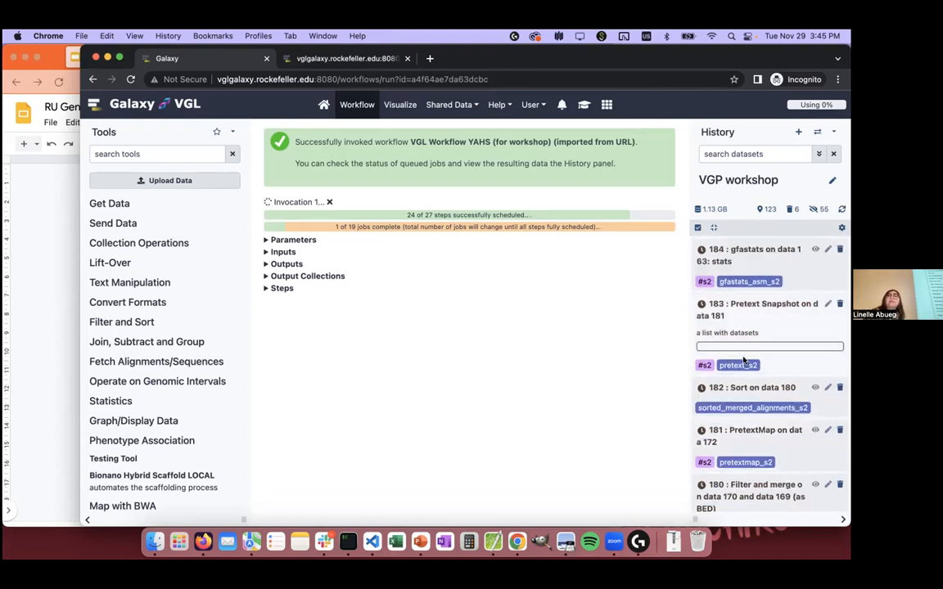
{"action": "scroll", "coordinate": [743, 360], "scroll_direction": "down", "scroll_amount": 5}
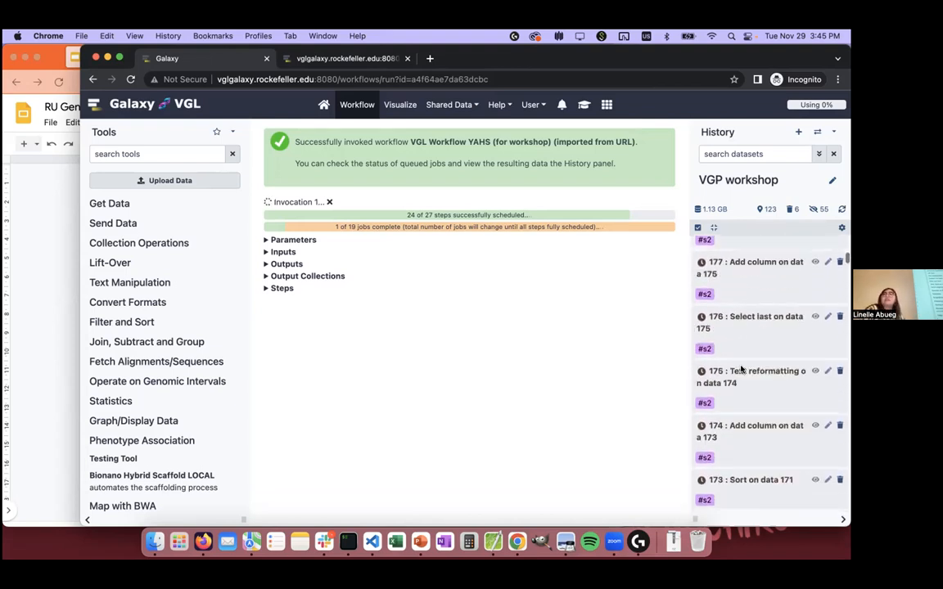
Step: Switch to the slide deck in Firefox, go to the slide on main problems during genome reconstruction and enlarge the window
{"action": "left_click", "coordinate": [34, 278]}
{"action": "key", "text": "Down"}
{"action": "key", "text": "Up"}
{"action": "key", "text": "Up"}
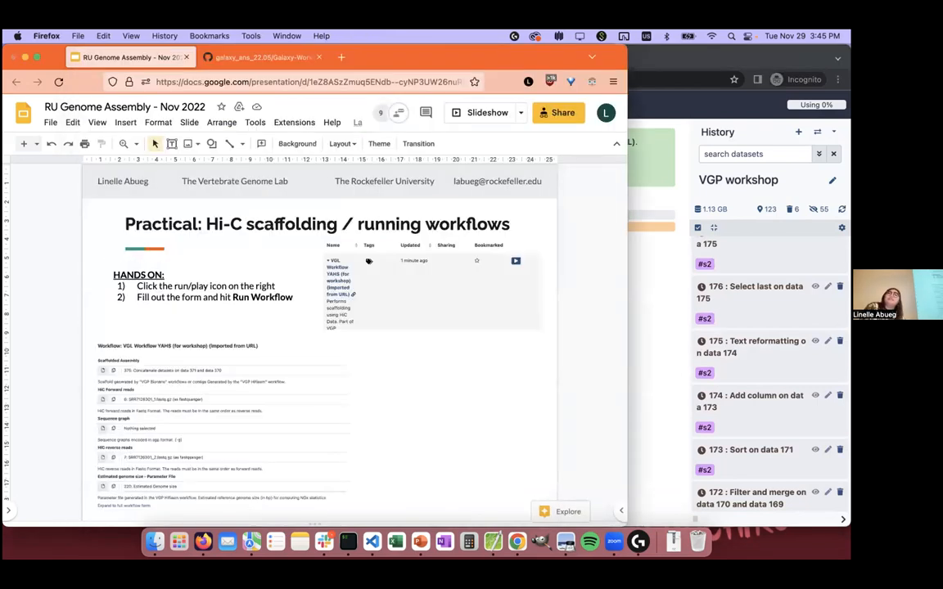
{"action": "key", "text": "Down"}
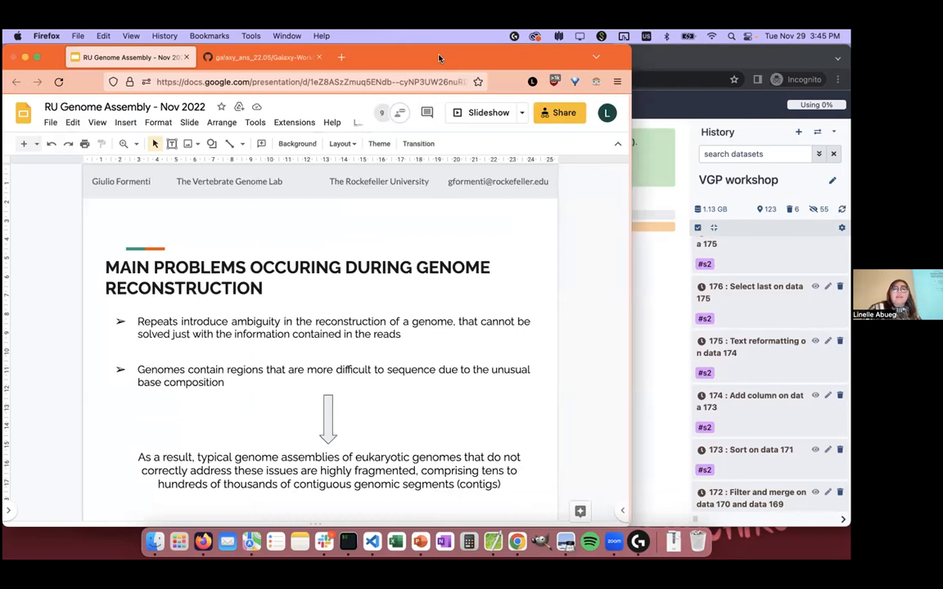
{"action": "double_click", "coordinate": [444, 61]}
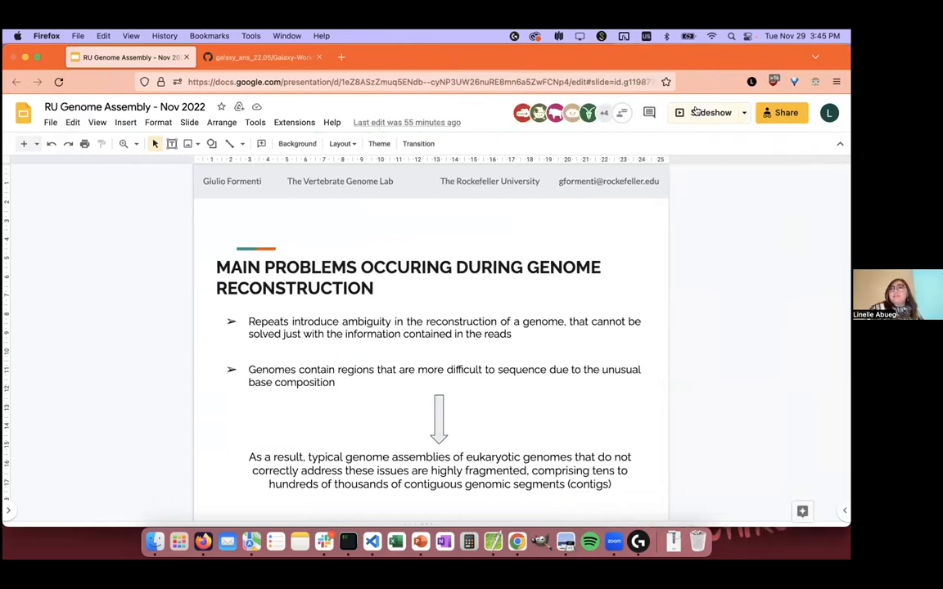
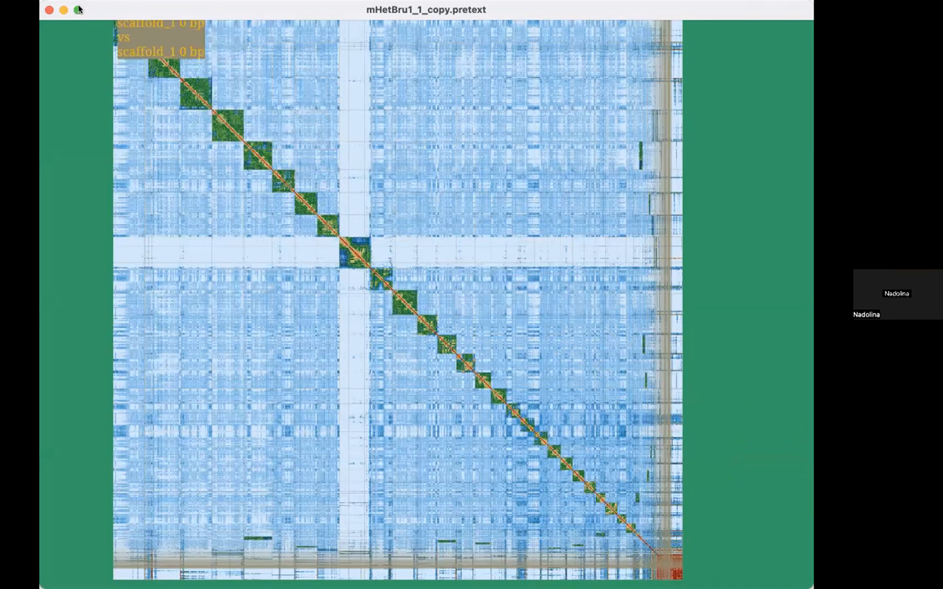
Step: Show the contact map full screen and pick up the whole of scaffold_30 in edit mode
{"action": "left_click", "coordinate": [77, 9]}
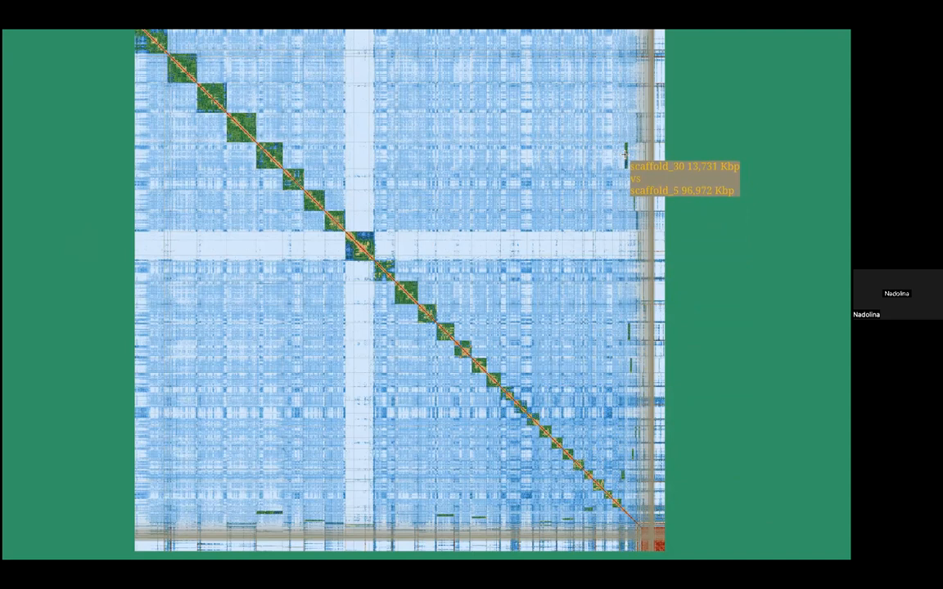
{"action": "scroll", "coordinate": [625, 154], "scroll_direction": "up", "scroll_amount": 5}
{"action": "left_click_drag", "start_coordinate": [607, 164], "coordinate": [513, 392]}
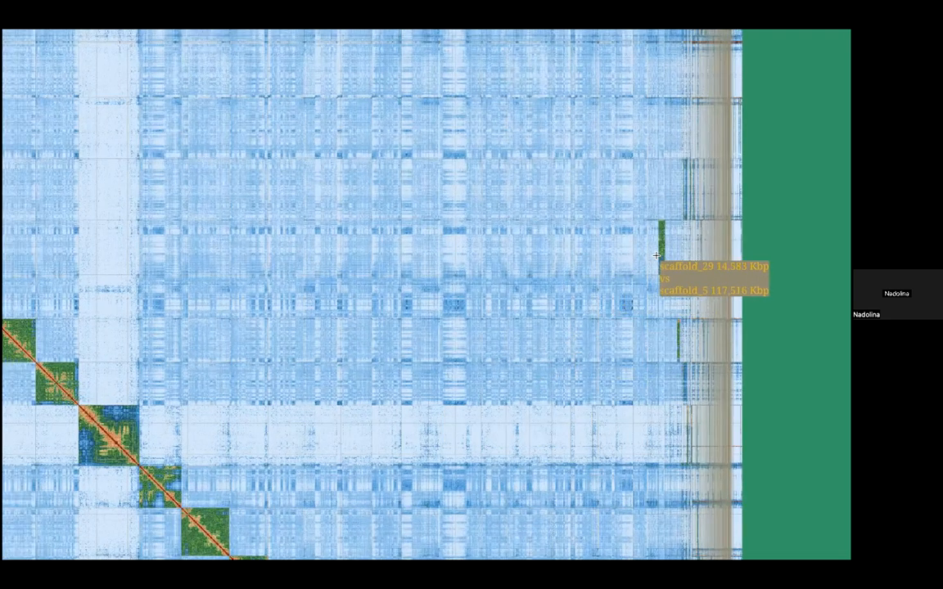
{"action": "key", "text": "e"}
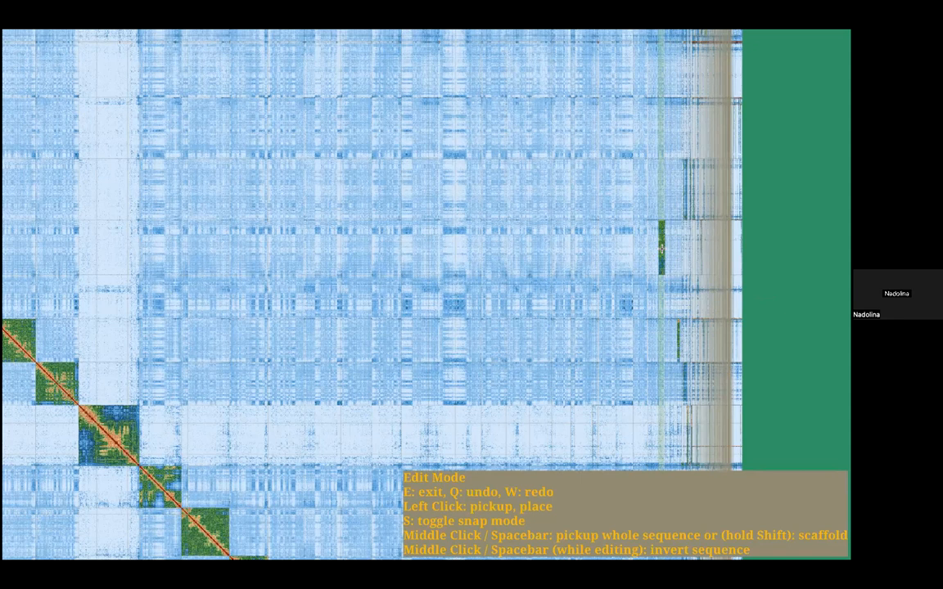
{"action": "key", "text": "space"}
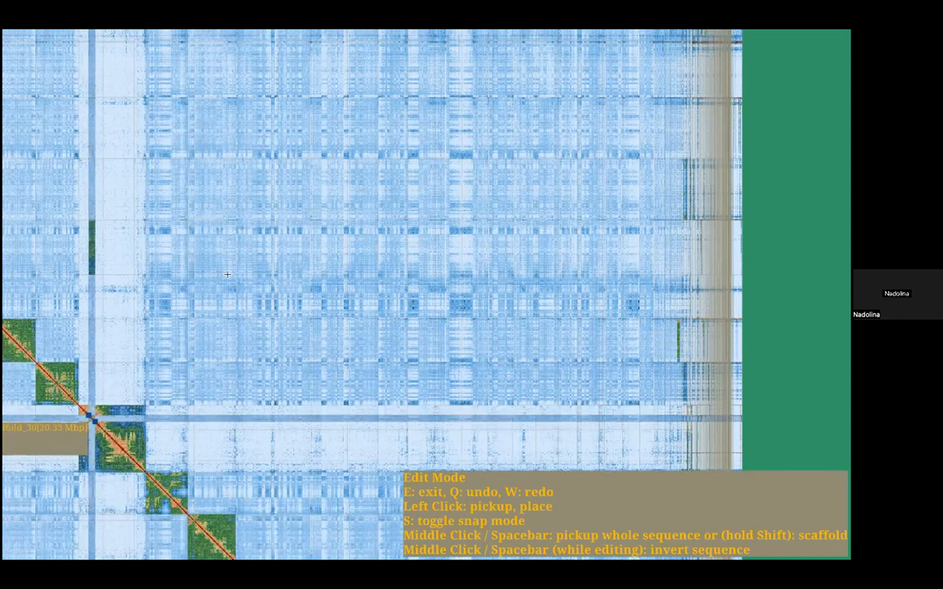
Step: Carry scaffold_30 along the diagonal into scaffold_5 and try it at several positions to compare the contact signal
{"action": "left_click_drag", "start_coordinate": [79, 186], "coordinate": [364, 207]}
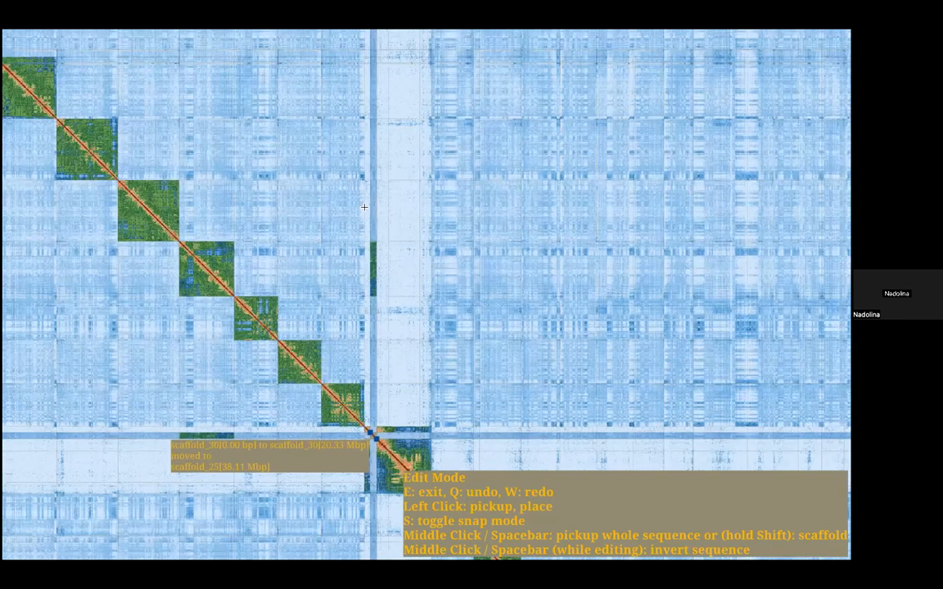
{"action": "scroll", "coordinate": [364, 207], "scroll_direction": "down", "scroll_amount": 5}
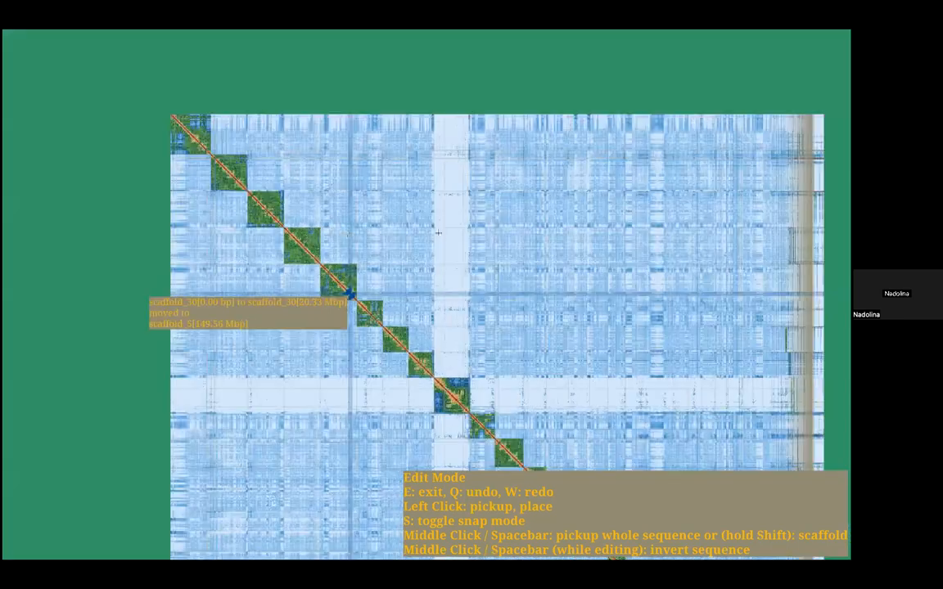
{"action": "scroll", "coordinate": [438, 233], "scroll_direction": "up", "scroll_amount": 3}
{"action": "scroll", "coordinate": [442, 252], "scroll_direction": "up", "scroll_amount": 3}
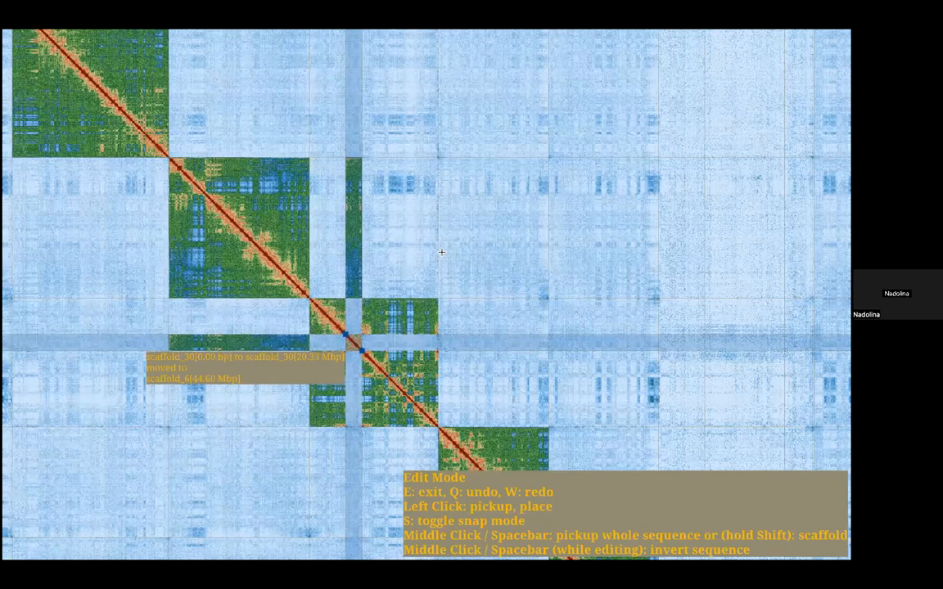
{"action": "scroll", "coordinate": [441, 250], "scroll_direction": "up", "scroll_amount": 4}
{"action": "scroll", "coordinate": [409, 234], "scroll_direction": "down", "scroll_amount": 5}
{"action": "scroll", "coordinate": [540, 352], "scroll_direction": "up", "scroll_amount": 4}
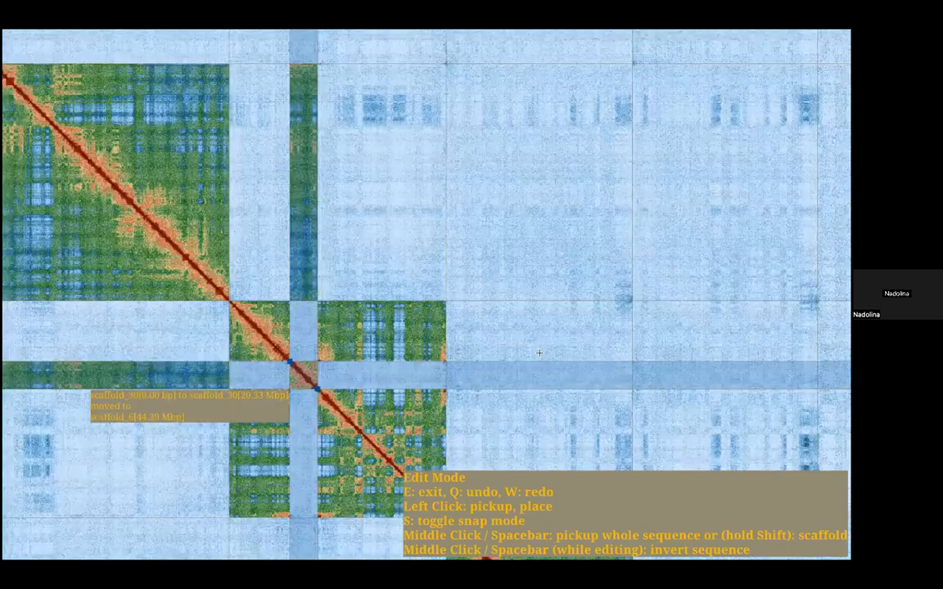
{"action": "scroll", "coordinate": [537, 250], "scroll_direction": "up", "scroll_amount": 4}
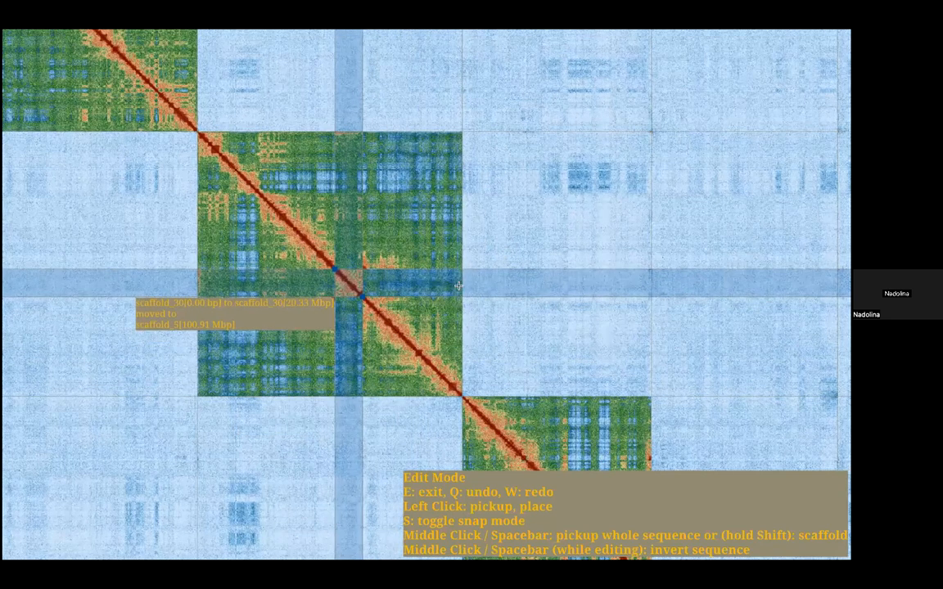
{"action": "scroll", "coordinate": [371, 238], "scroll_direction": "up", "scroll_amount": 3}
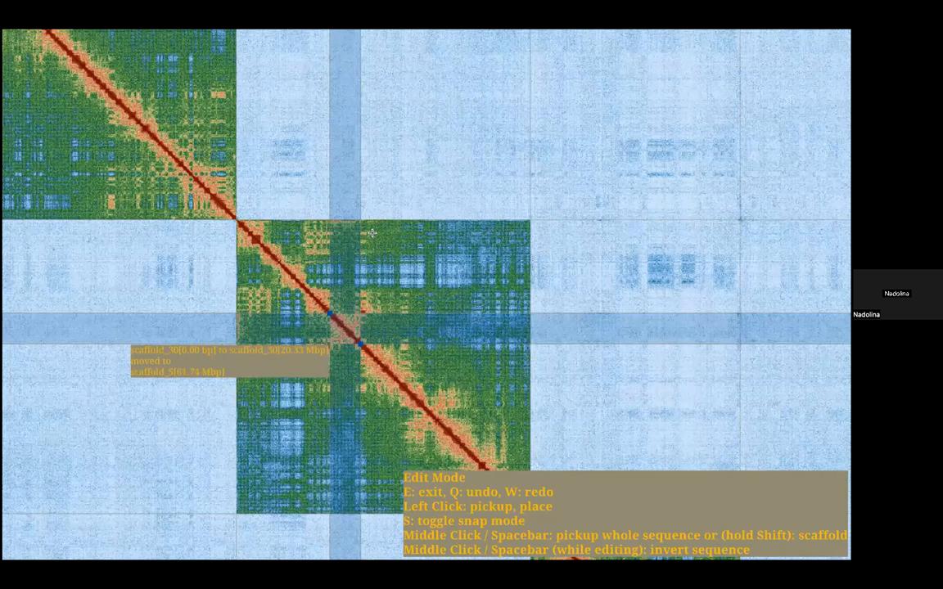
{"action": "left_click_drag", "start_coordinate": [443, 258], "coordinate": [609, 257]}
{"action": "left_click_drag", "start_coordinate": [538, 233], "coordinate": [609, 272]}
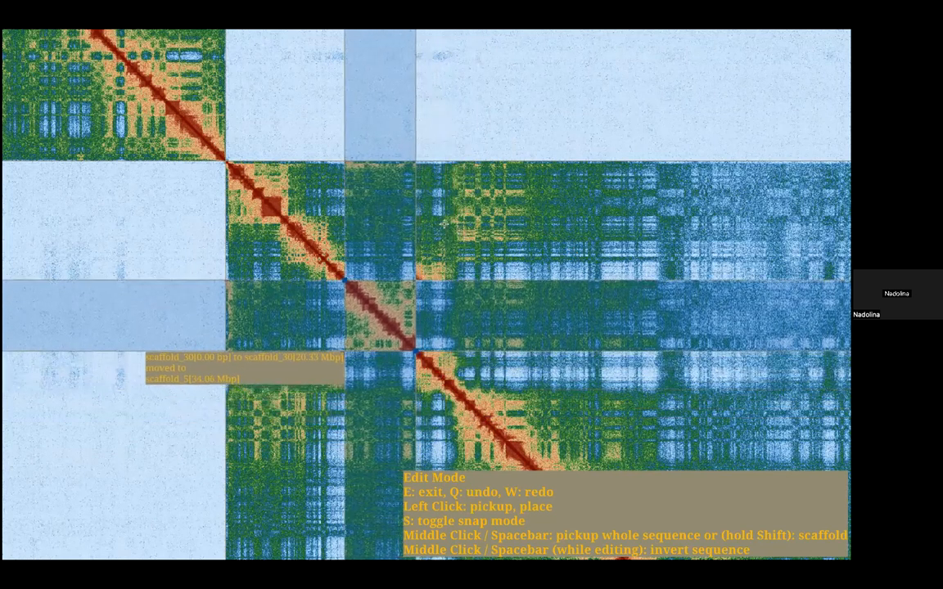
{"action": "scroll", "coordinate": [437, 217], "scroll_direction": "up", "scroll_amount": 10}
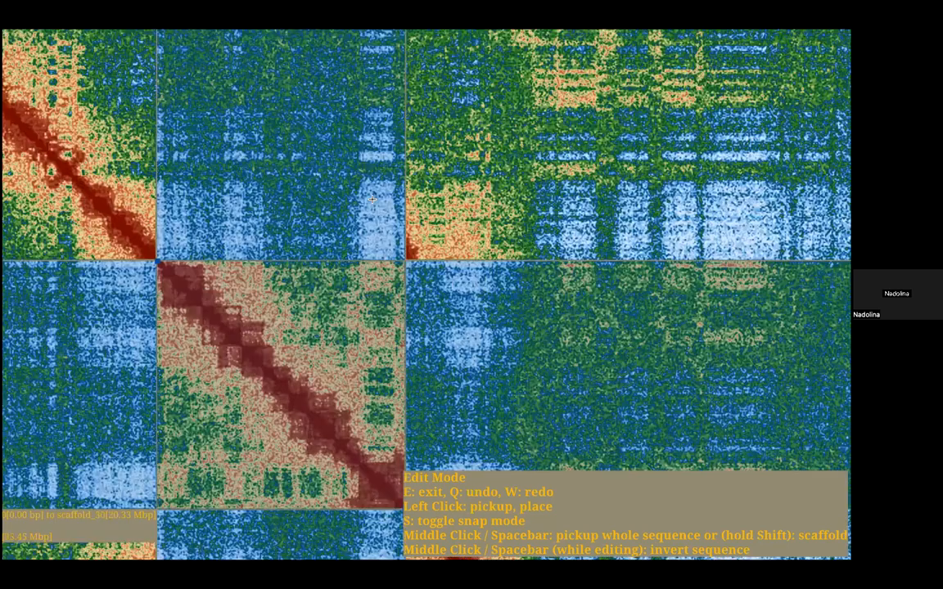
{"action": "scroll", "coordinate": [553, 367], "scroll_direction": "down", "scroll_amount": 5}
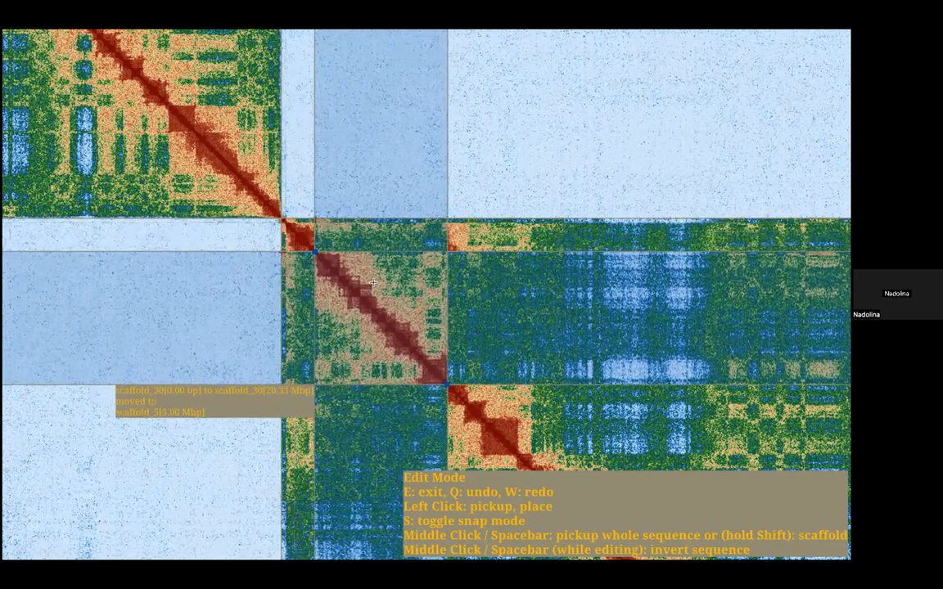
Step: Turn on snap mode and place scaffold_30 between the end of scaffold_4 and the start of scaffold_5
{"action": "key", "text": "s"}
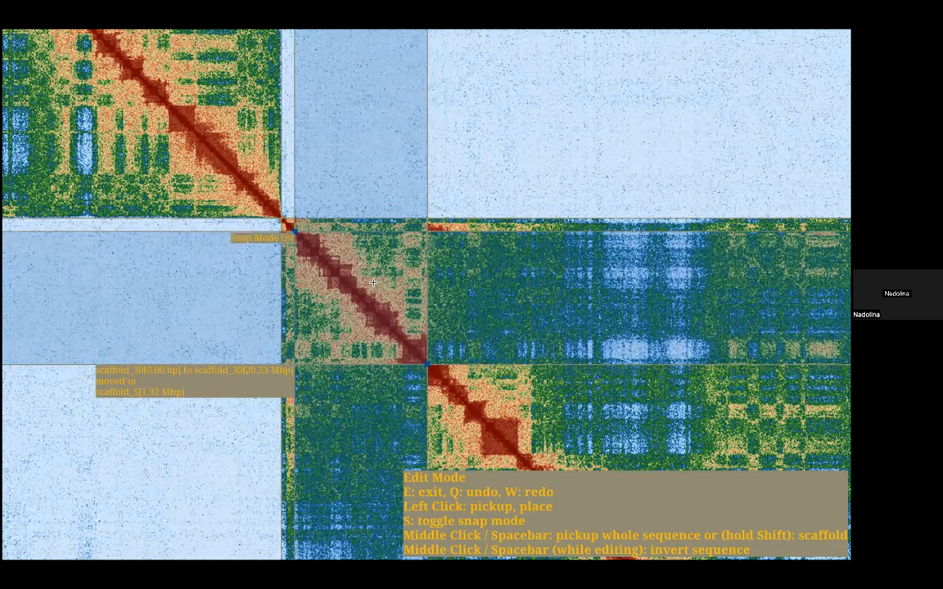
{"action": "scroll", "coordinate": [372, 283], "scroll_direction": "down", "scroll_amount": 5}
{"action": "scroll", "coordinate": [372, 283], "scroll_direction": "up", "scroll_amount": 3}
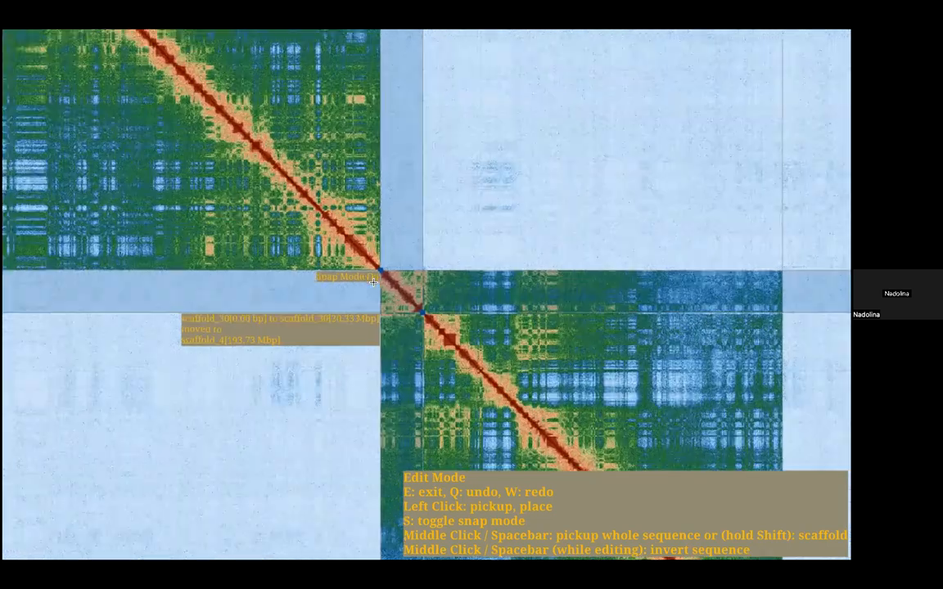
{"action": "scroll", "coordinate": [372, 282], "scroll_direction": "up", "scroll_amount": 3}
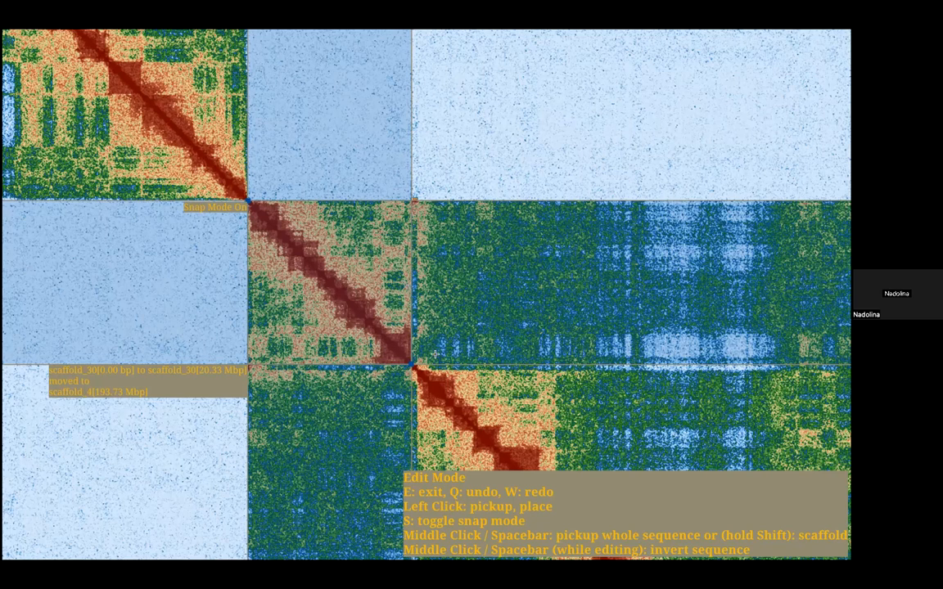
{"action": "key", "text": "e"}
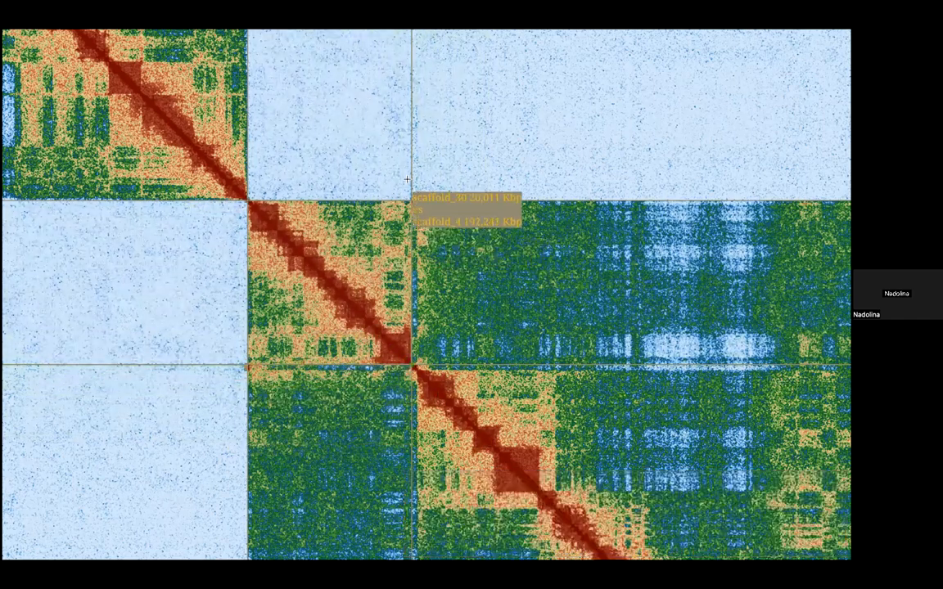
Step: Examine the contacts at the junction between scaffold_30 and the start of scaffold_5
{"action": "scroll", "coordinate": [407, 179], "scroll_direction": "up", "scroll_amount": 5}
{"action": "key", "text": "e"}
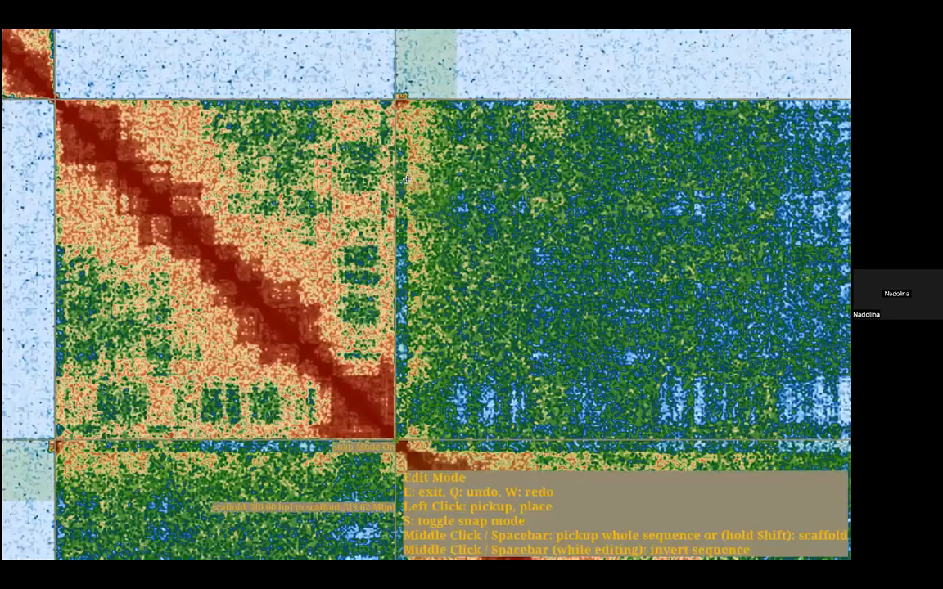
{"action": "key", "text": "e"}
{"action": "scroll", "coordinate": [413, 185], "scroll_direction": "up", "scroll_amount": 3}
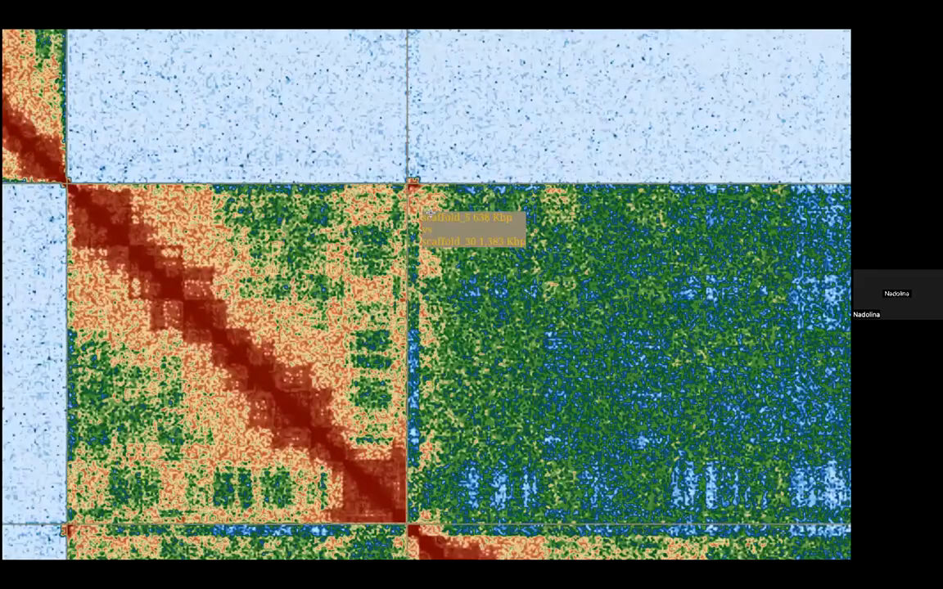
{"action": "left_click_drag", "start_coordinate": [431, 213], "coordinate": [445, 220]}
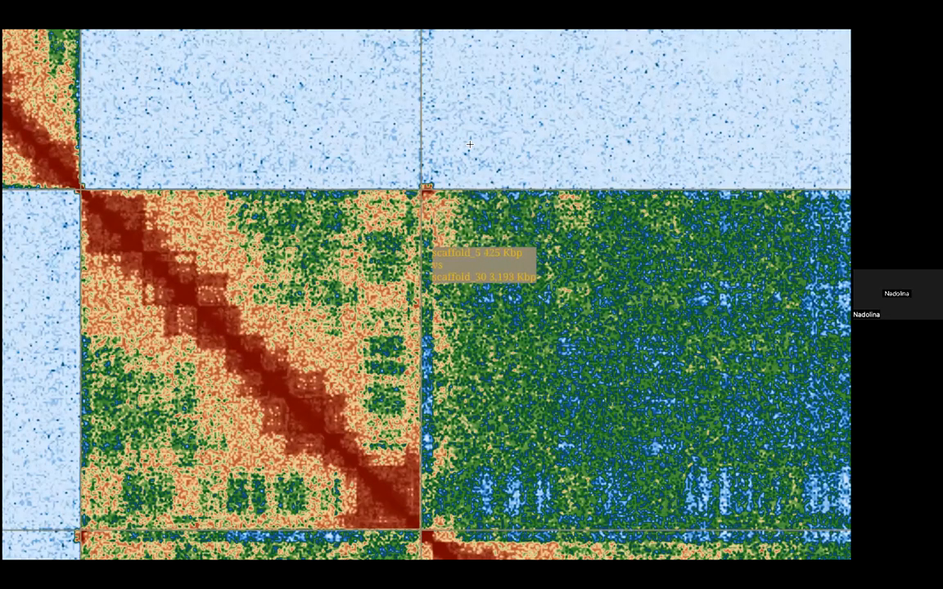
{"action": "left_click_drag", "start_coordinate": [426, 242], "coordinate": [470, 145]}
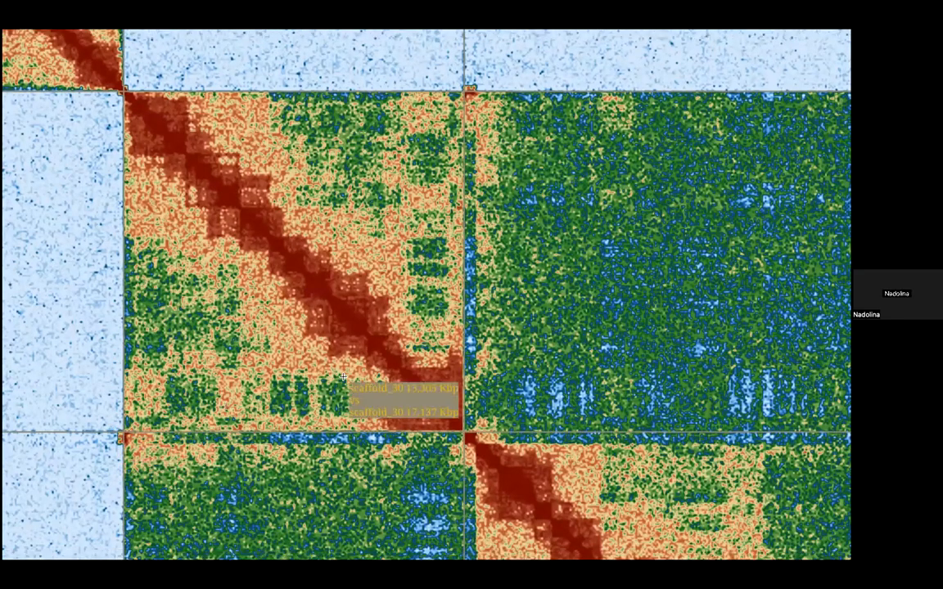
{"action": "left_click_drag", "start_coordinate": [302, 234], "coordinate": [301, 279]}
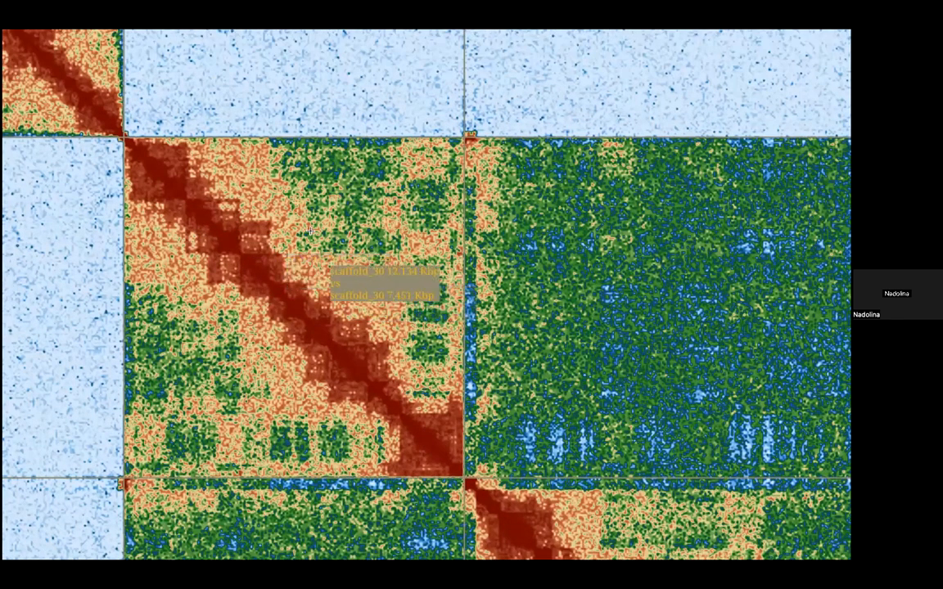
Step: Invert the whole of scaffold_30 and place it back in front of scaffold_5
{"action": "key", "text": "e"}
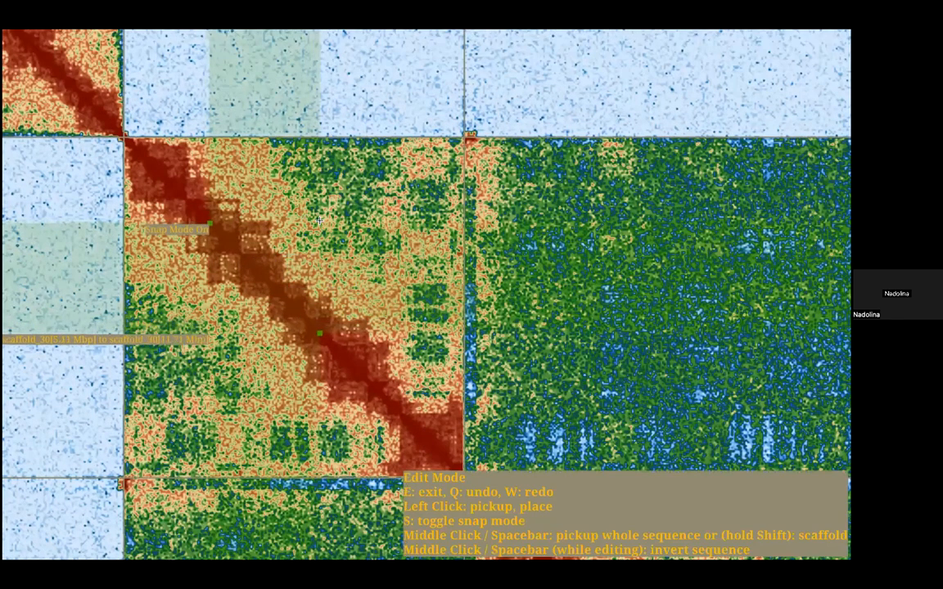
{"action": "key", "text": "space"}
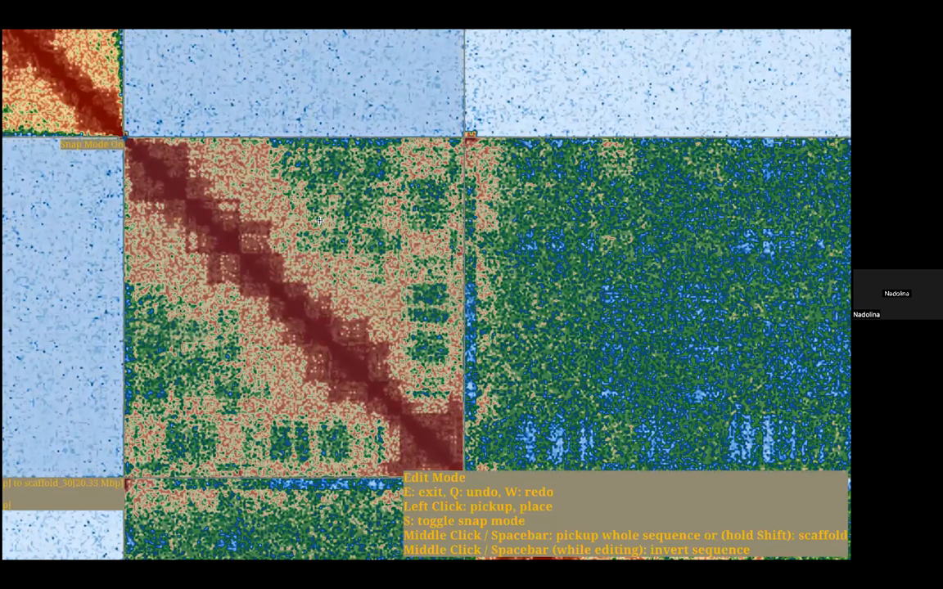
{"action": "key", "text": "space"}
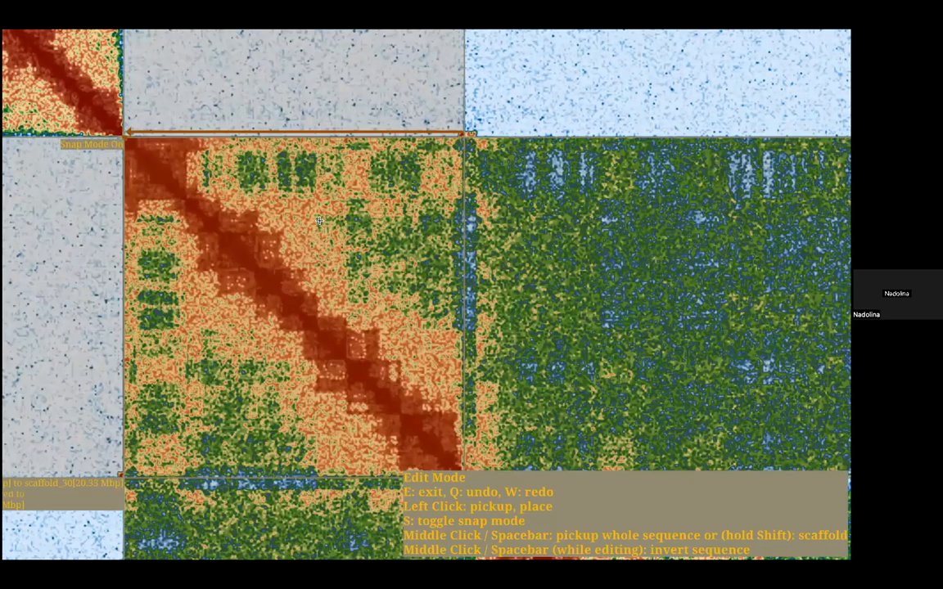
{"action": "left_click", "coordinate": [285, 180]}
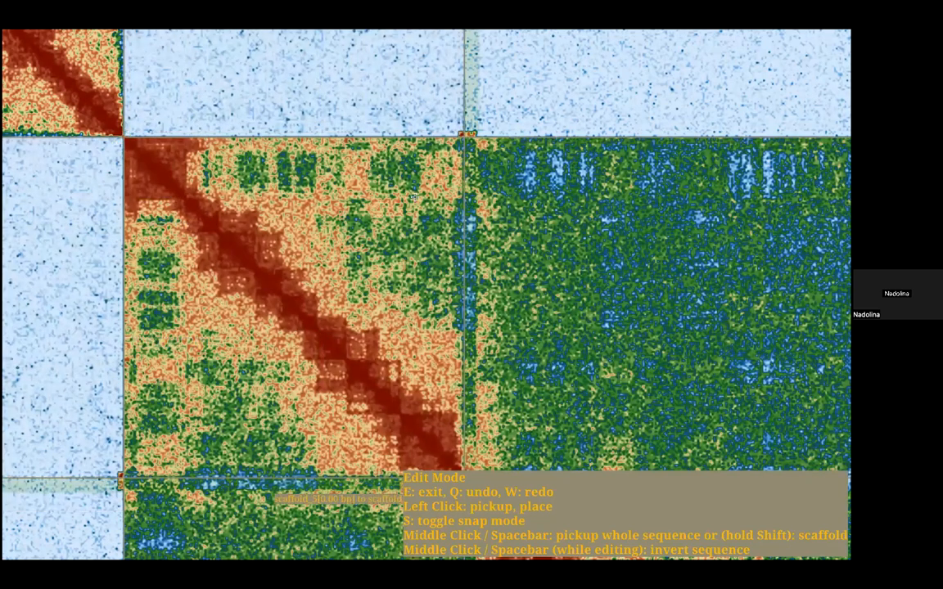
Step: Flip scaffold_30 back to its previous orientation at the same position to compare the junction with scaffold_5
{"action": "scroll", "coordinate": [355, 326], "scroll_direction": "up", "scroll_amount": 5}
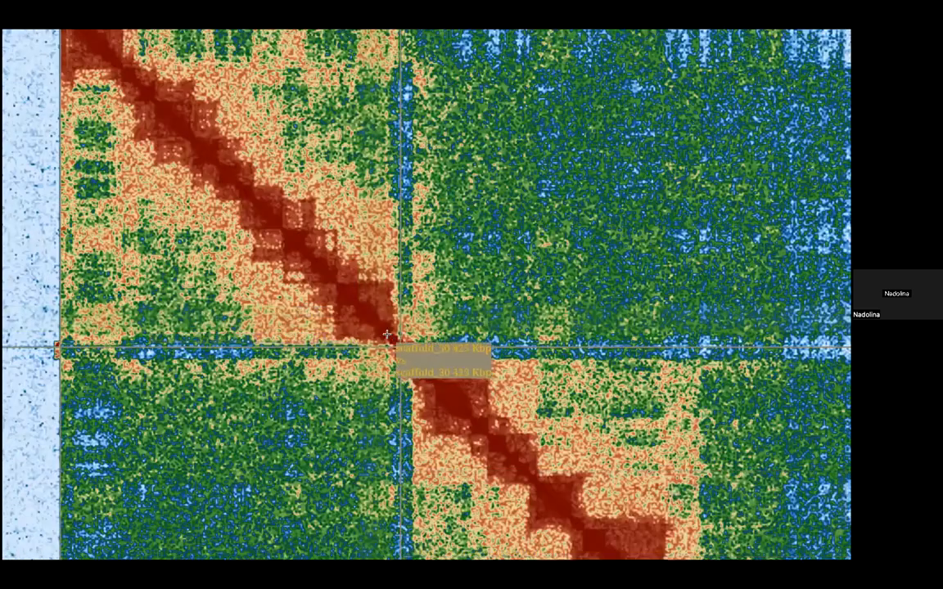
{"action": "left_click_drag", "start_coordinate": [272, 204], "coordinate": [338, 296]}
{"action": "key", "text": "e"}
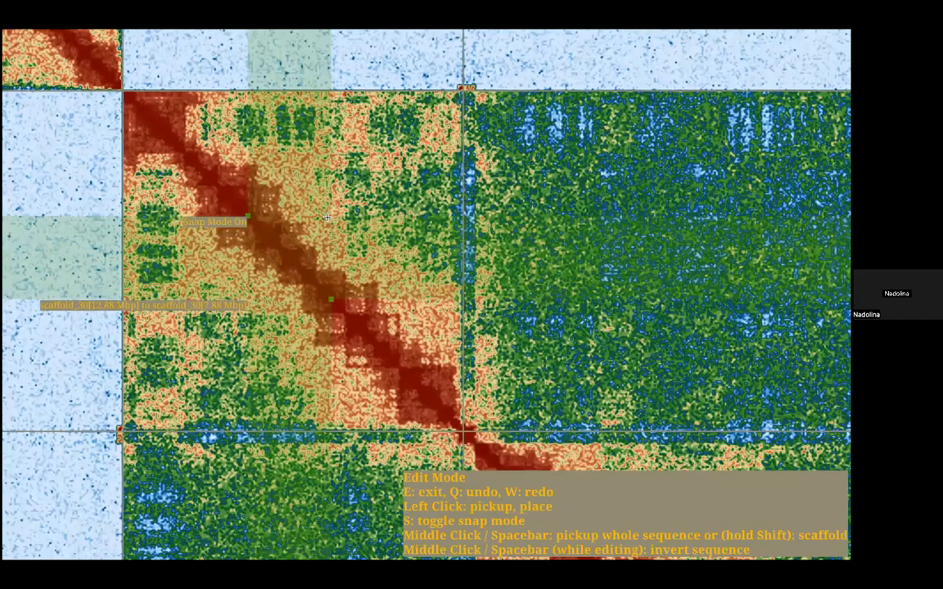
{"action": "key", "text": "space"}
{"action": "key", "text": "space"}
{"action": "left_click", "coordinate": [327, 217]}
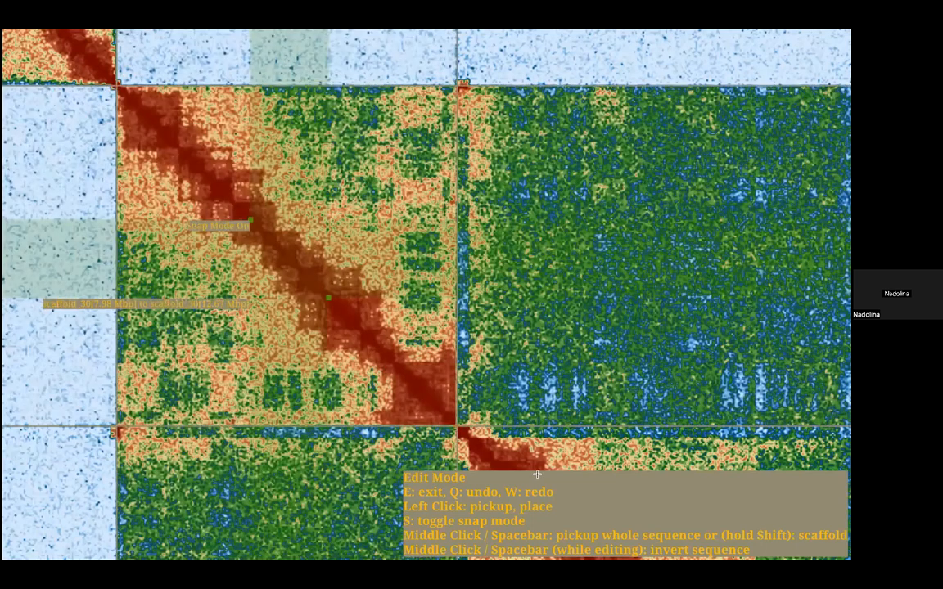
{"action": "key", "text": "e"}
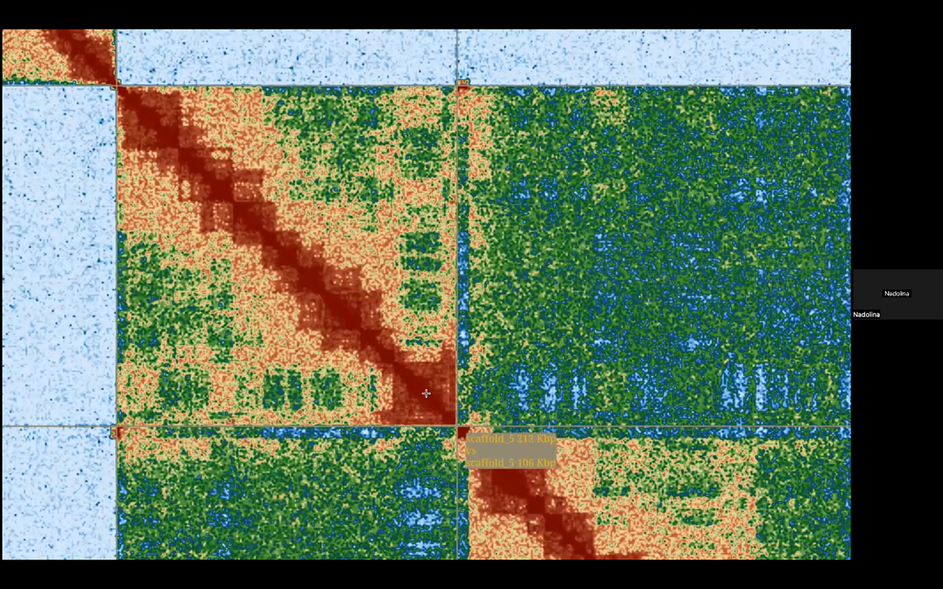
Step: Invert scaffold_30 once more, keep it directly before scaffold_5, and leave edit mode
{"action": "key", "text": "e"}
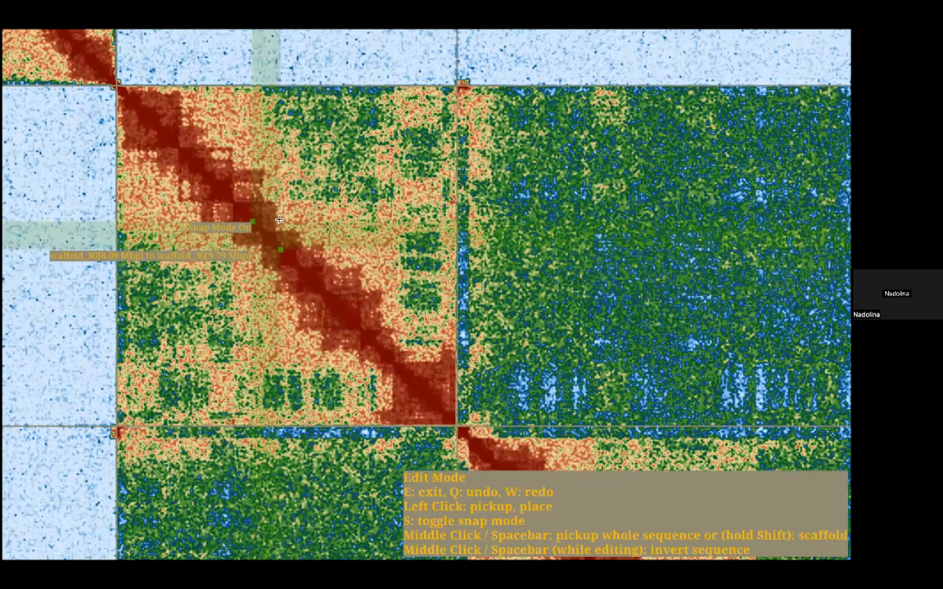
{"action": "key", "text": "space"}
{"action": "key", "text": "space"}
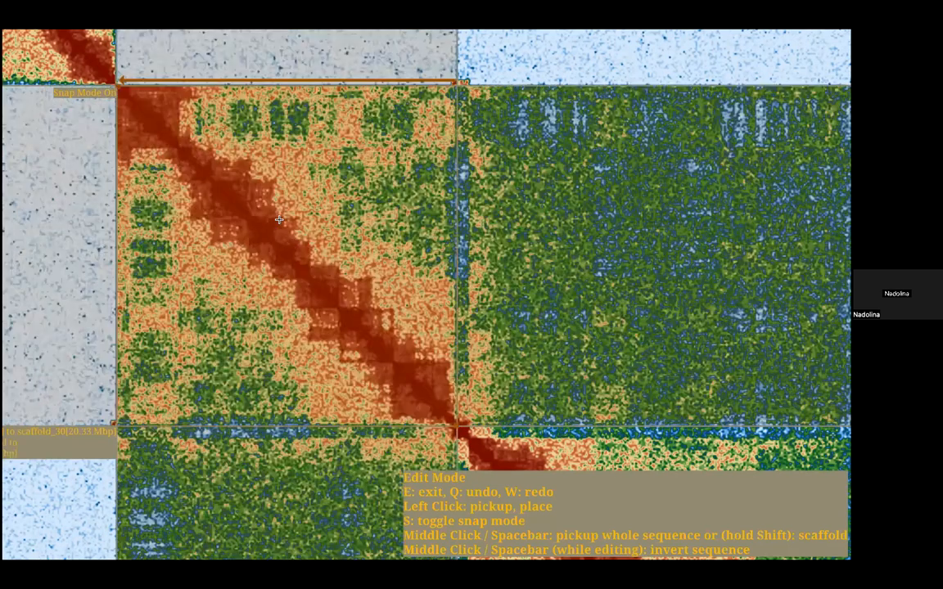
{"action": "left_click", "coordinate": [279, 219]}
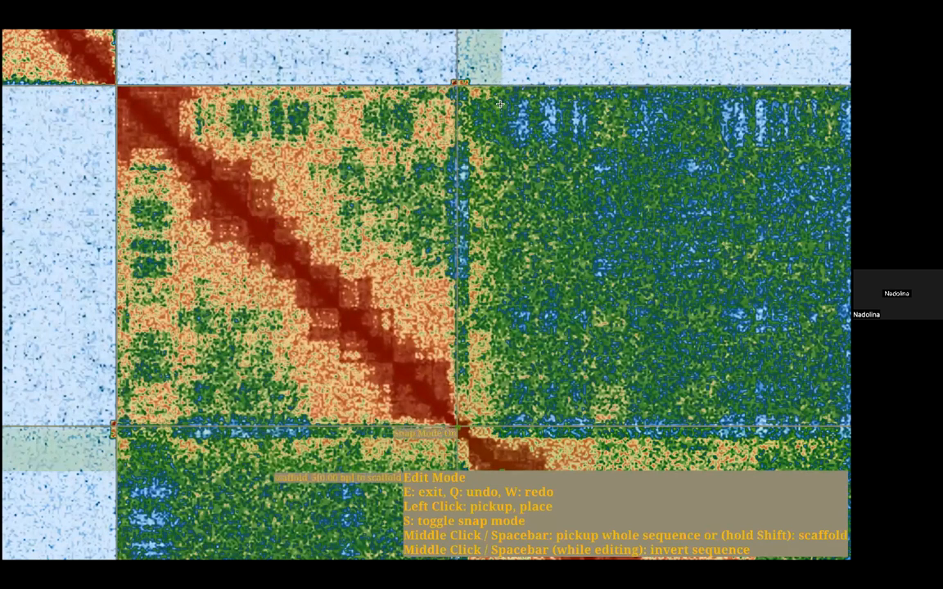
{"action": "key", "text": "e"}
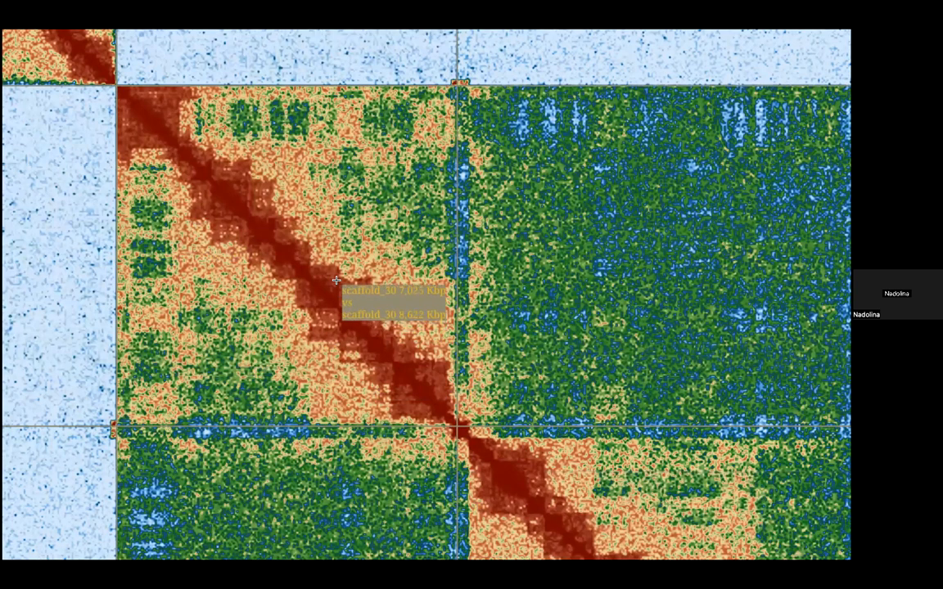
{"action": "scroll", "coordinate": [287, 272], "scroll_direction": "up", "scroll_amount": 3}
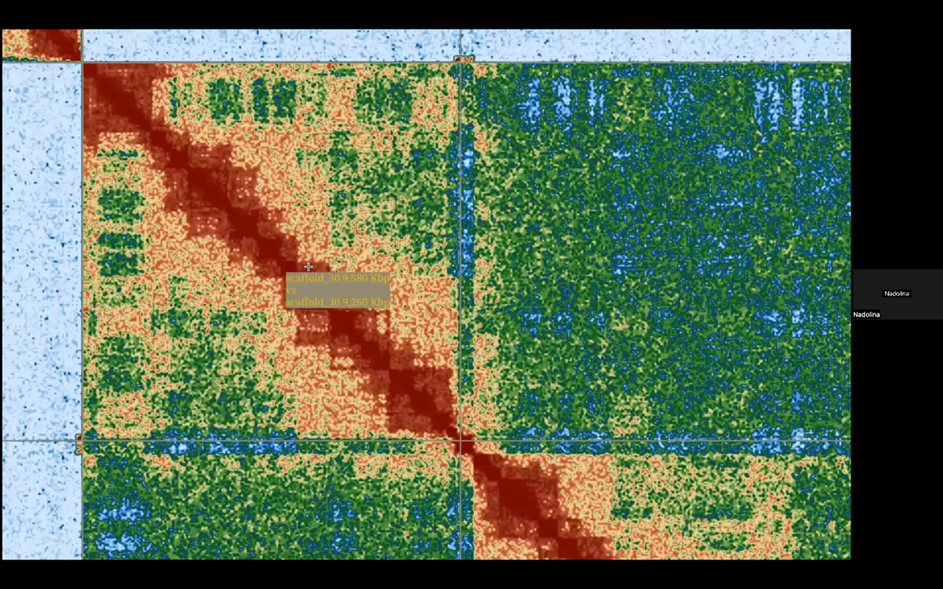
Step: Preview scaffold_30 inverted in front of scaffold_5, restore its current orientation, place it back in the same position and leave edit mode
{"action": "scroll", "coordinate": [334, 267], "scroll_direction": "down", "scroll_amount": 2}
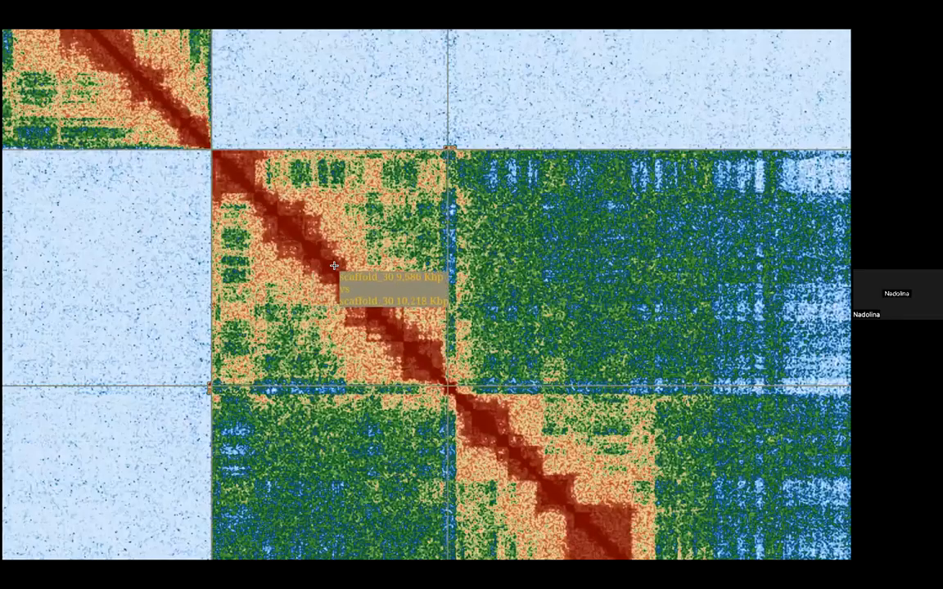
{"action": "key", "text": "e"}
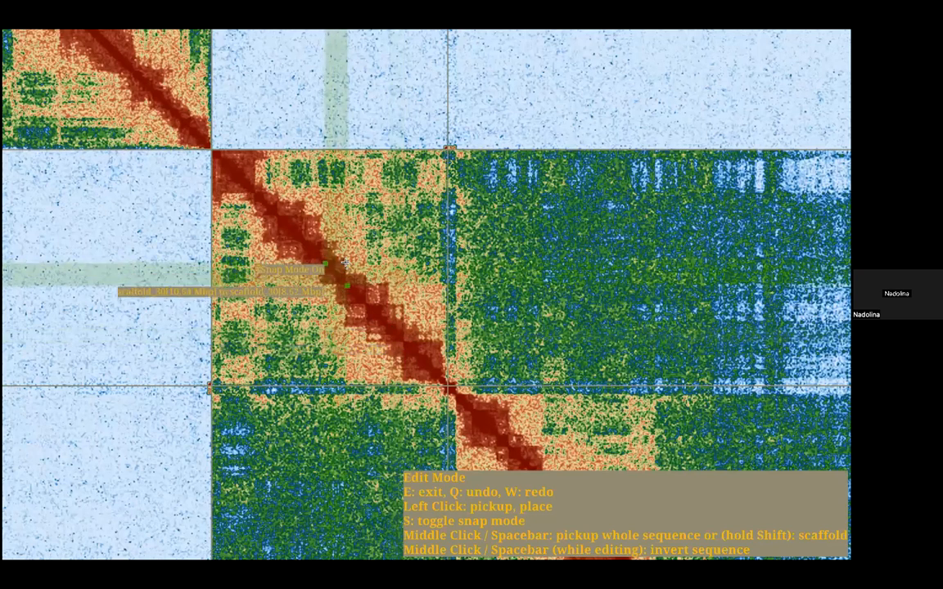
{"action": "key", "text": "space"}
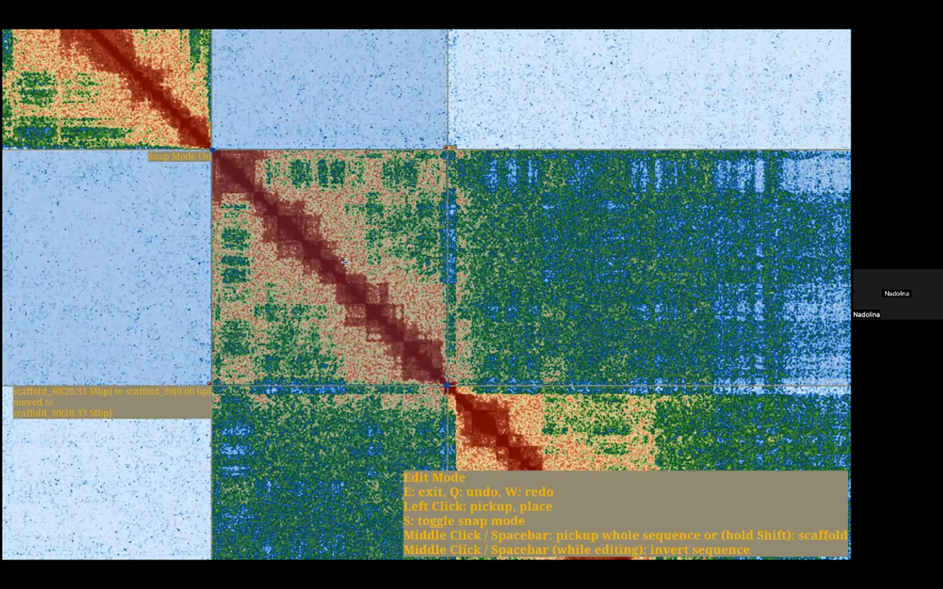
{"action": "key", "text": "space"}
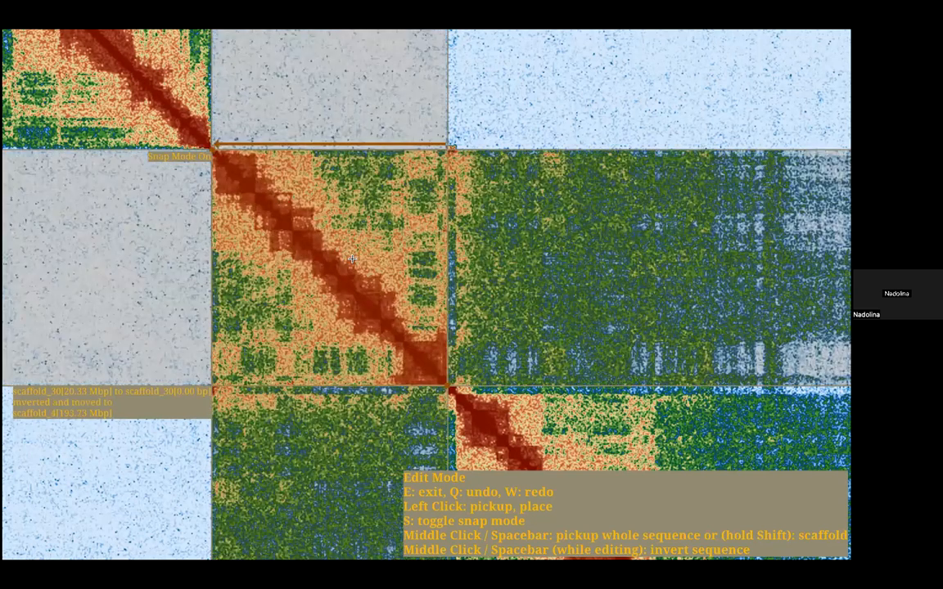
{"action": "key", "text": "space"}
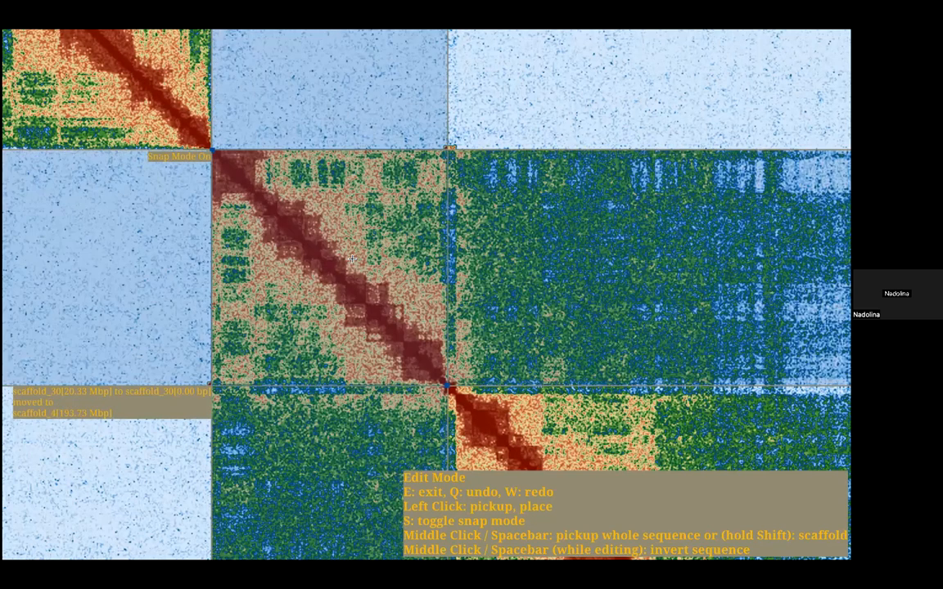
{"action": "left_click", "coordinate": [352, 259]}
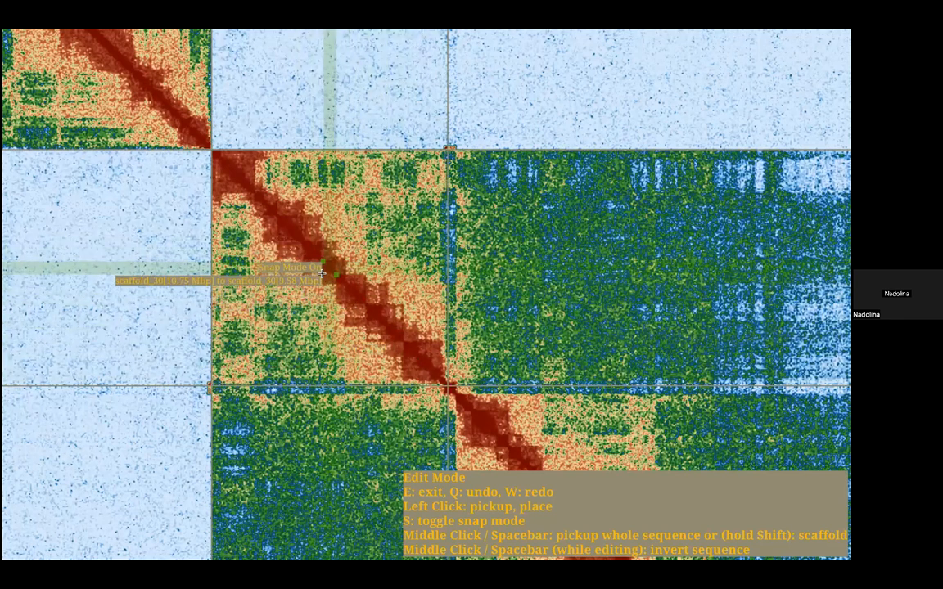
{"action": "key", "text": "e"}
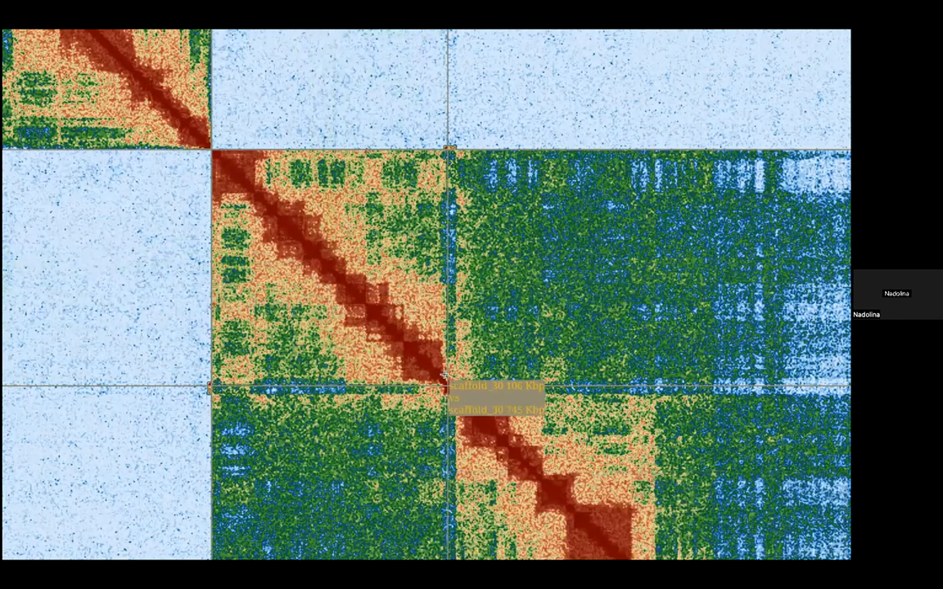
Step: Examine the contacts within scaffold_6, especially the off-diagonal signal between its far end and the region around 46 Mbp
{"action": "scroll", "coordinate": [385, 388], "scroll_direction": "down", "scroll_amount": 5}
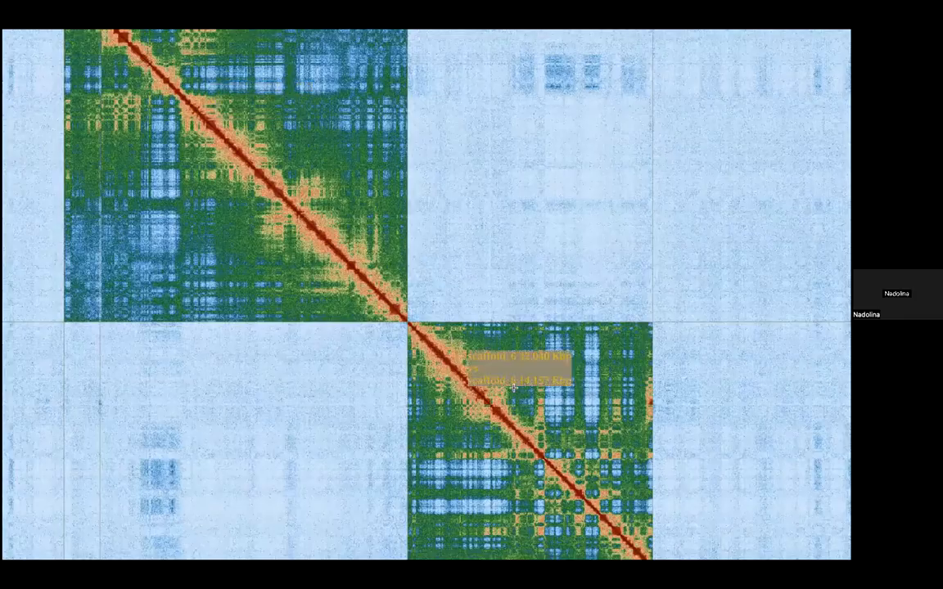
{"action": "left_click_drag", "start_coordinate": [515, 430], "coordinate": [407, 255]}
{"action": "scroll", "coordinate": [407, 258], "scroll_direction": "down", "scroll_amount": 5}
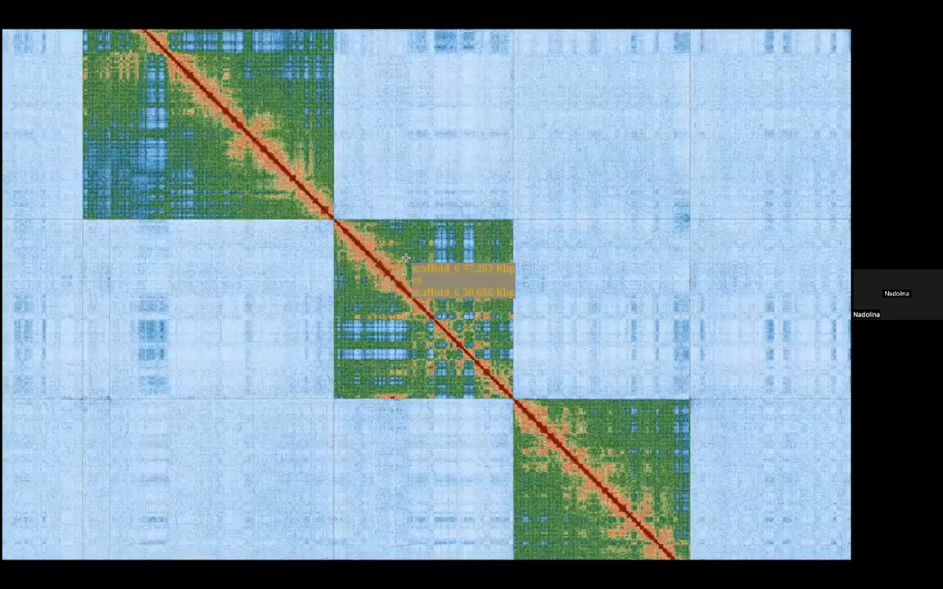
{"action": "scroll", "coordinate": [465, 354], "scroll_direction": "up", "scroll_amount": 8}
{"action": "left_click_drag", "start_coordinate": [464, 353], "coordinate": [409, 266]}
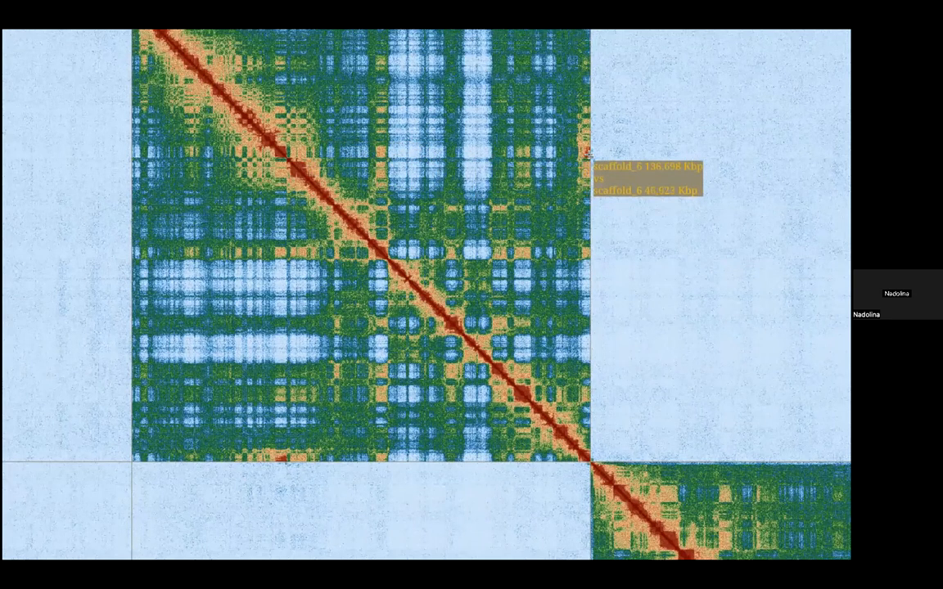
{"action": "scroll", "coordinate": [587, 154], "scroll_direction": "up", "scroll_amount": 2}
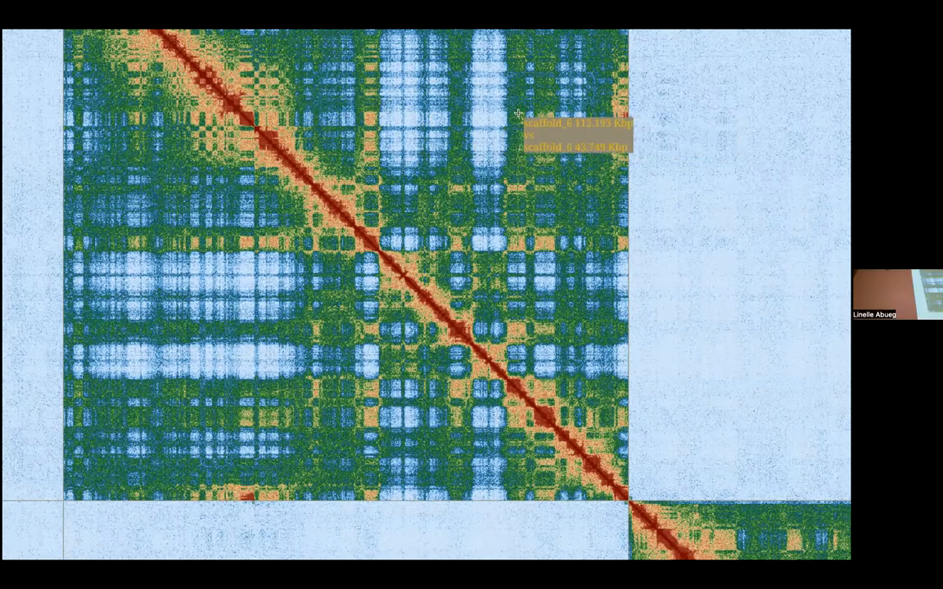
{"action": "scroll", "coordinate": [458, 119], "scroll_direction": "up", "scroll_amount": 5}
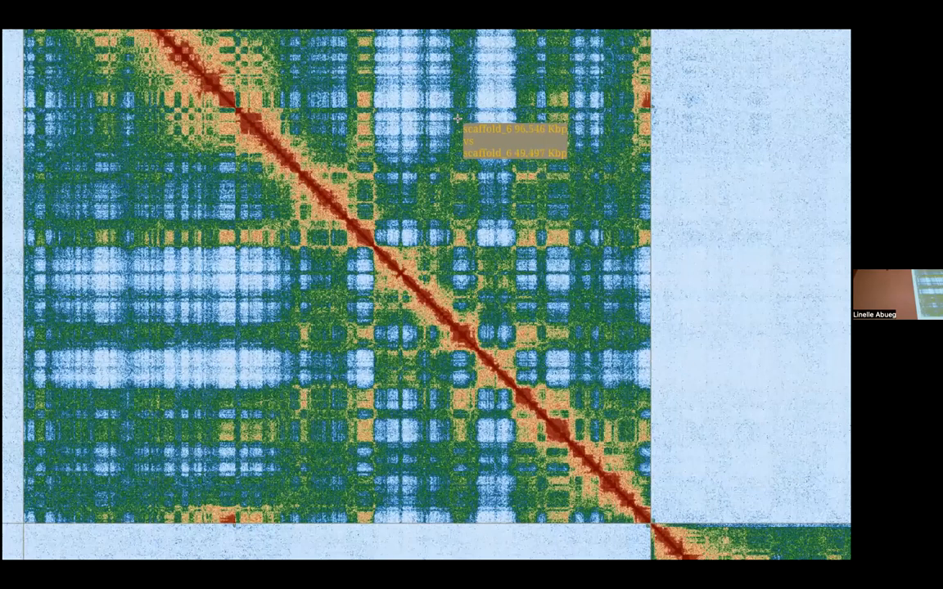
Step: Compare the contact pattern inside scaffold_6 close up and at chromosome scale against the neighbouring scaffold_5 and scaffold_7 blocks
{"action": "scroll", "coordinate": [457, 119], "scroll_direction": "down", "scroll_amount": 15}
{"action": "scroll", "coordinate": [458, 119], "scroll_direction": "up", "scroll_amount": 5}
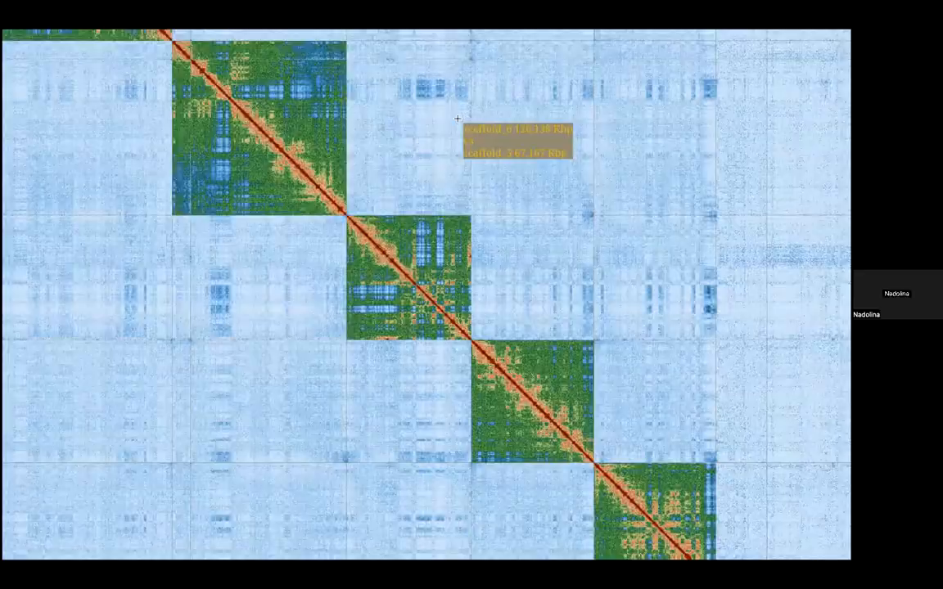
{"action": "scroll", "coordinate": [458, 118], "scroll_direction": "down", "scroll_amount": 4}
{"action": "scroll", "coordinate": [457, 118], "scroll_direction": "up", "scroll_amount": 4}
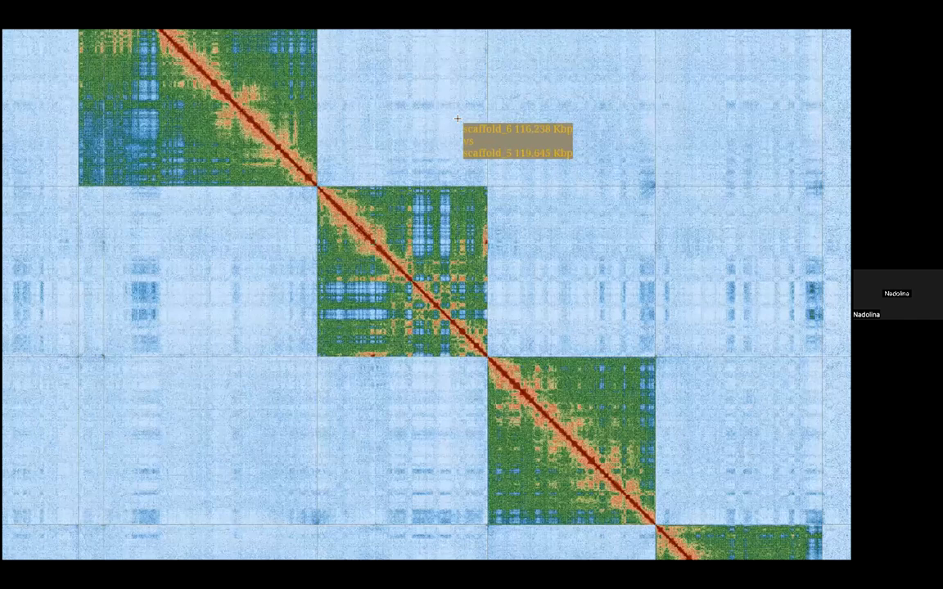
{"action": "scroll", "coordinate": [457, 118], "scroll_direction": "down", "scroll_amount": 6}
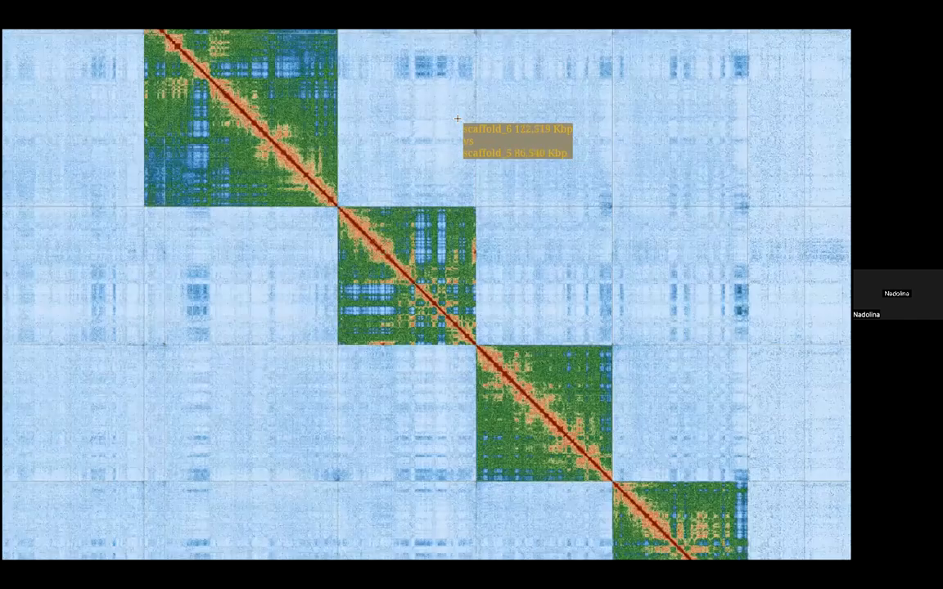
{"action": "scroll", "coordinate": [458, 118], "scroll_direction": "up", "scroll_amount": 2}
{"action": "scroll", "coordinate": [457, 119], "scroll_direction": "down", "scroll_amount": 1}
{"action": "scroll", "coordinate": [458, 119], "scroll_direction": "up", "scroll_amount": 4}
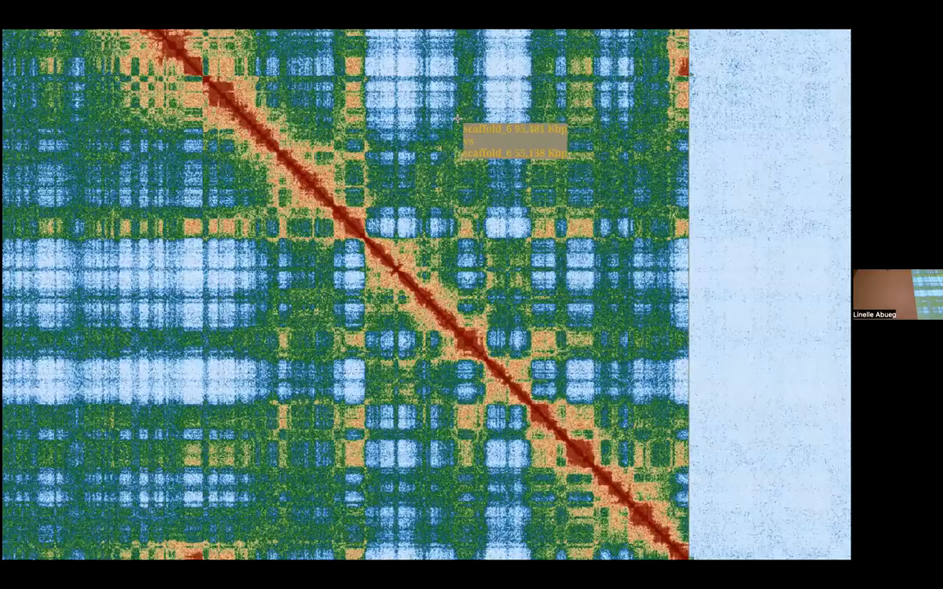
{"action": "scroll", "coordinate": [457, 119], "scroll_direction": "up", "scroll_amount": 2}
{"action": "scroll", "coordinate": [457, 119], "scroll_direction": "down", "scroll_amount": 5}
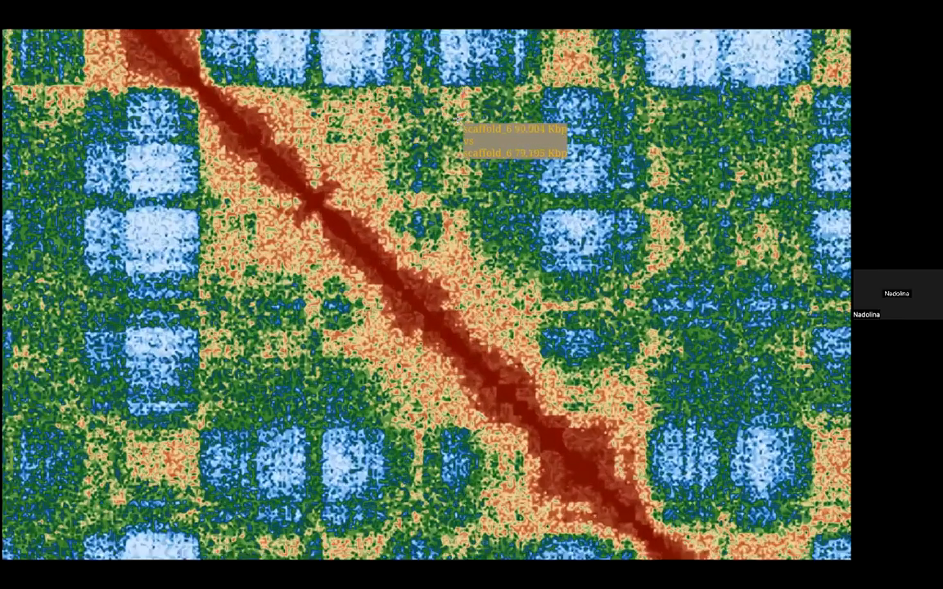
{"action": "scroll", "coordinate": [457, 119], "scroll_direction": "down", "scroll_amount": 3}
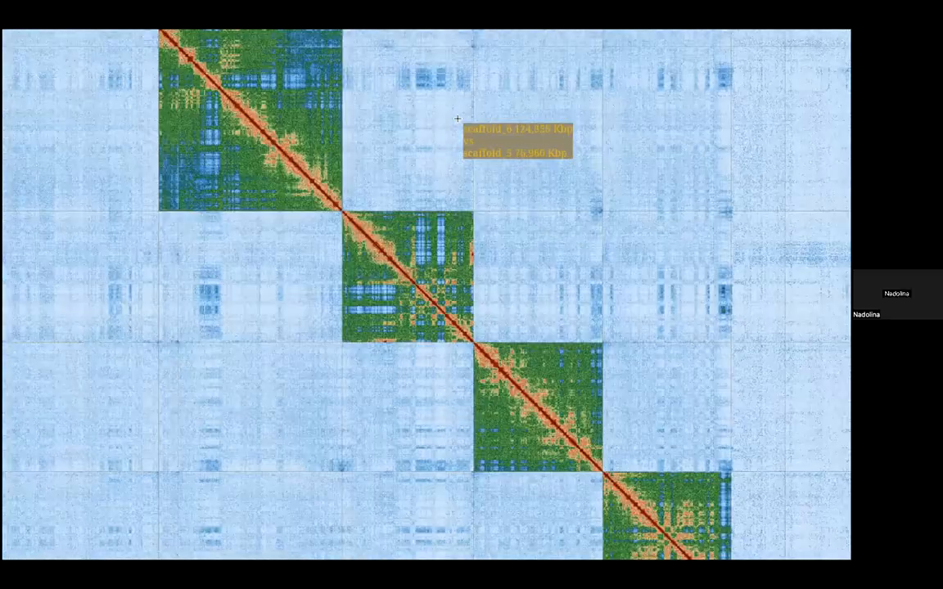
{"action": "scroll", "coordinate": [458, 119], "scroll_direction": "up", "scroll_amount": 2}
{"action": "scroll", "coordinate": [457, 119], "scroll_direction": "up", "scroll_amount": 2}
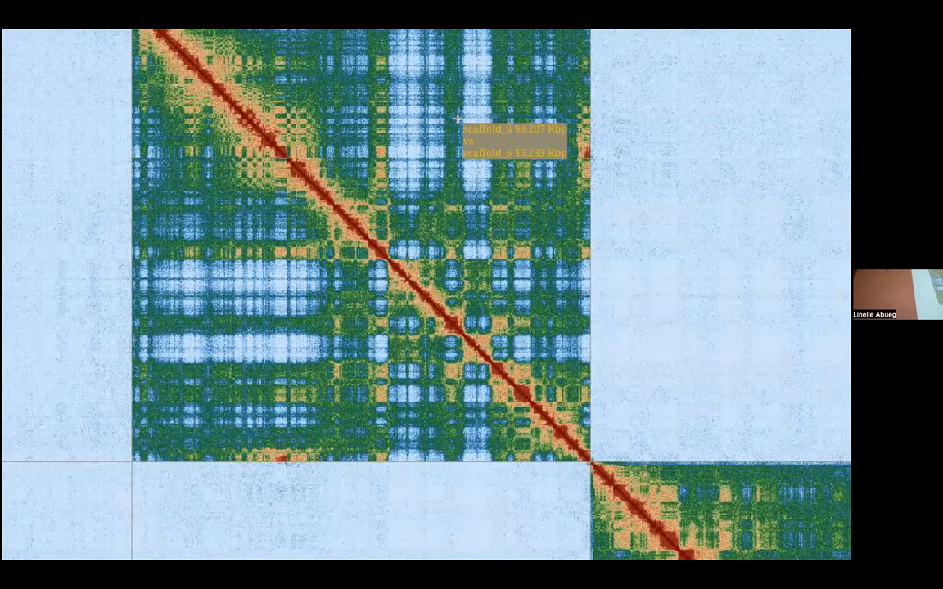
{"action": "scroll", "coordinate": [458, 119], "scroll_direction": "down", "scroll_amount": 3}
{"action": "scroll", "coordinate": [458, 119], "scroll_direction": "up", "scroll_amount": 4}
{"action": "scroll", "coordinate": [457, 119], "scroll_direction": "down", "scroll_amount": 4}
Step: Check the off-diagonal contacts of scaffold_5 and scaffold_6 with the scaffolds further along the map, and return to scaffold_6
{"action": "left_click_drag", "start_coordinate": [514, 202], "coordinate": [215, 225]}
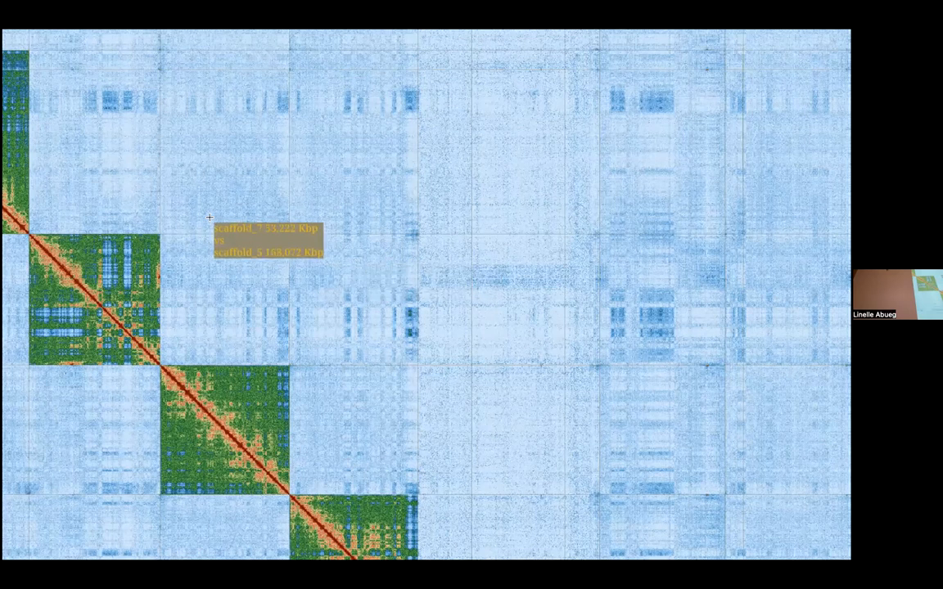
{"action": "left_click_drag", "start_coordinate": [216, 220], "coordinate": [402, 237]}
{"action": "left_click_drag", "start_coordinate": [377, 58], "coordinate": [449, 80]}
{"action": "left_click_drag", "start_coordinate": [479, 119], "coordinate": [487, 111]}
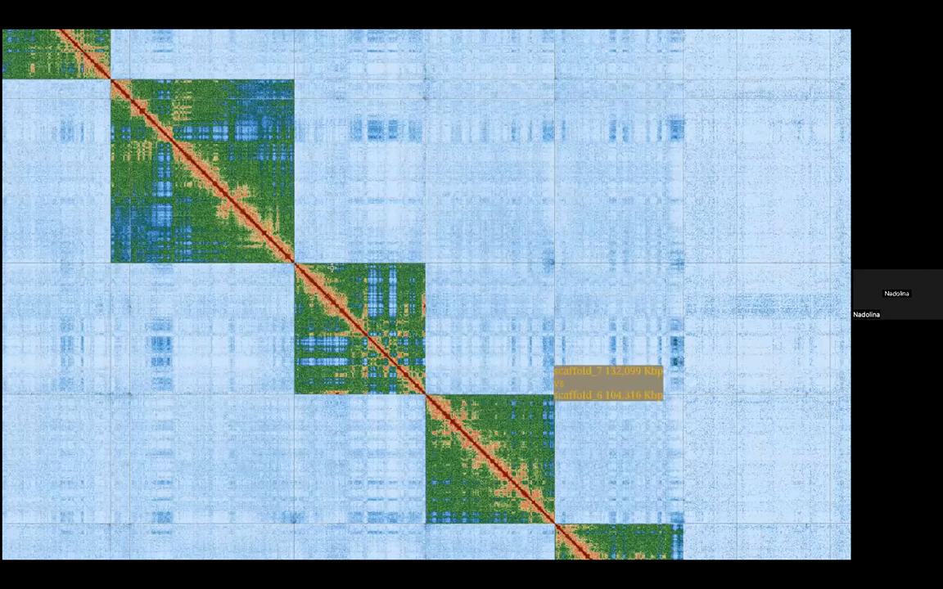
{"action": "left_click_drag", "start_coordinate": [371, 167], "coordinate": [398, 199]}
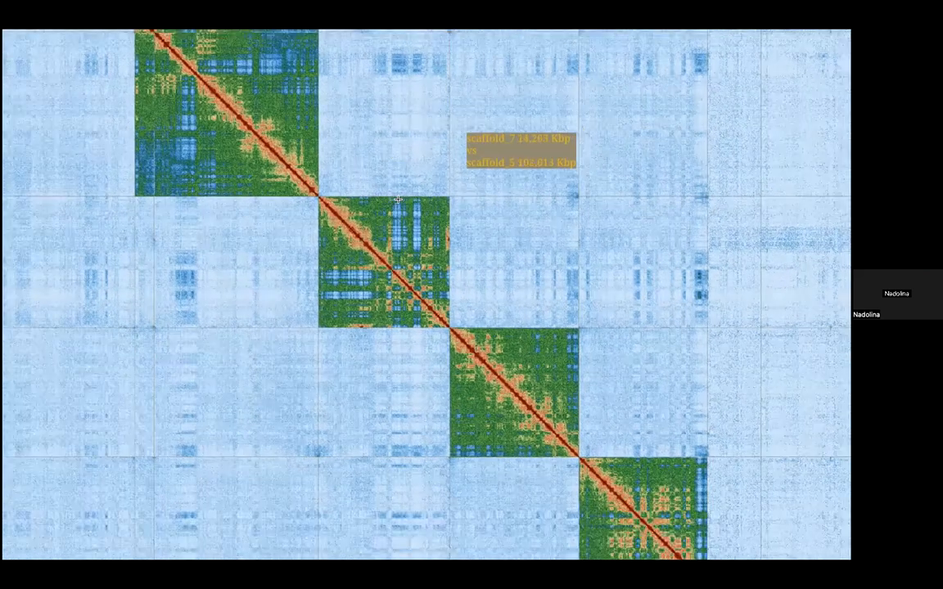
{"action": "scroll", "coordinate": [397, 200], "scroll_direction": "up", "scroll_amount": 2}
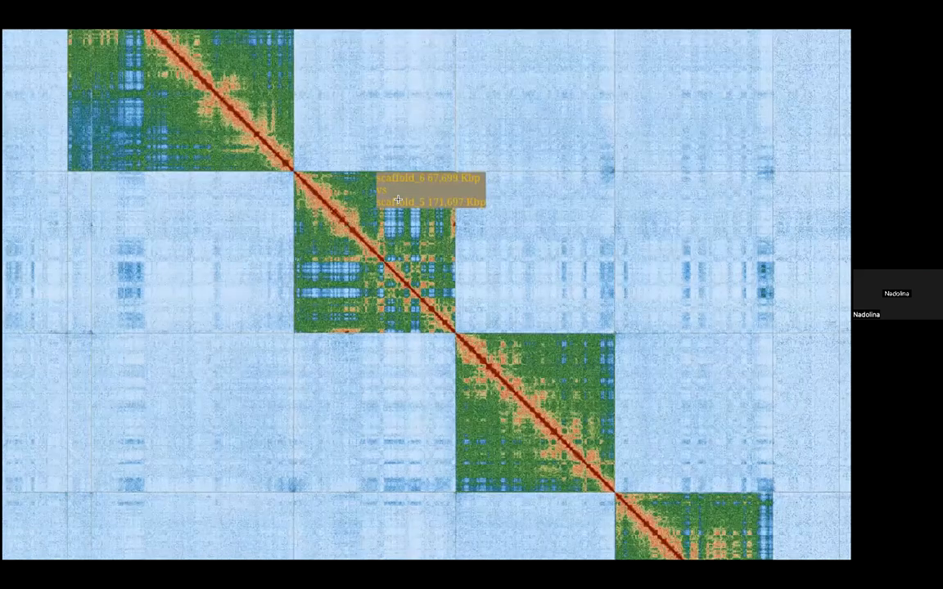
{"action": "scroll", "coordinate": [397, 200], "scroll_direction": "up", "scroll_amount": 5}
{"action": "left_click_drag", "start_coordinate": [318, 127], "coordinate": [393, 197]}
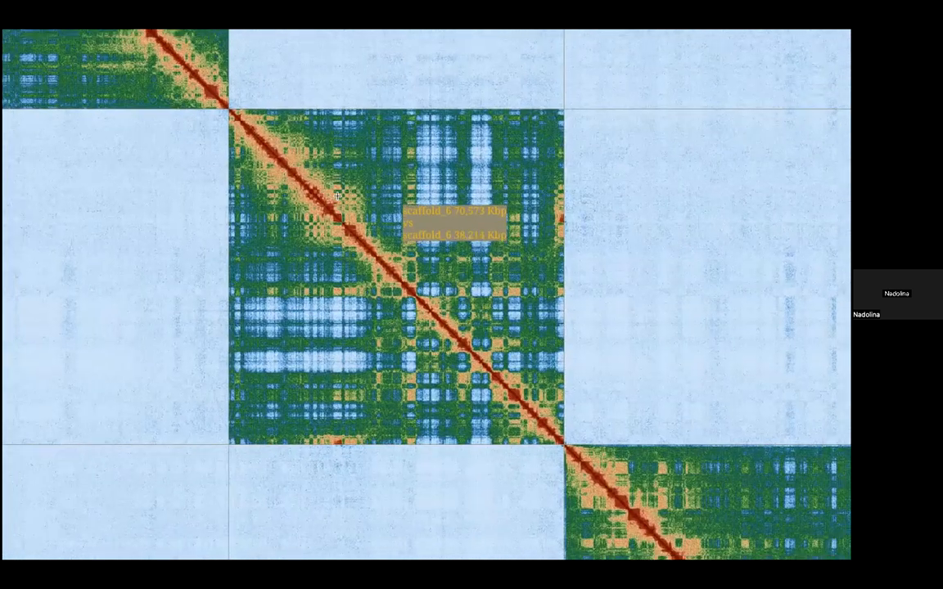
{"action": "scroll", "coordinate": [337, 196], "scroll_direction": "up", "scroll_amount": 2}
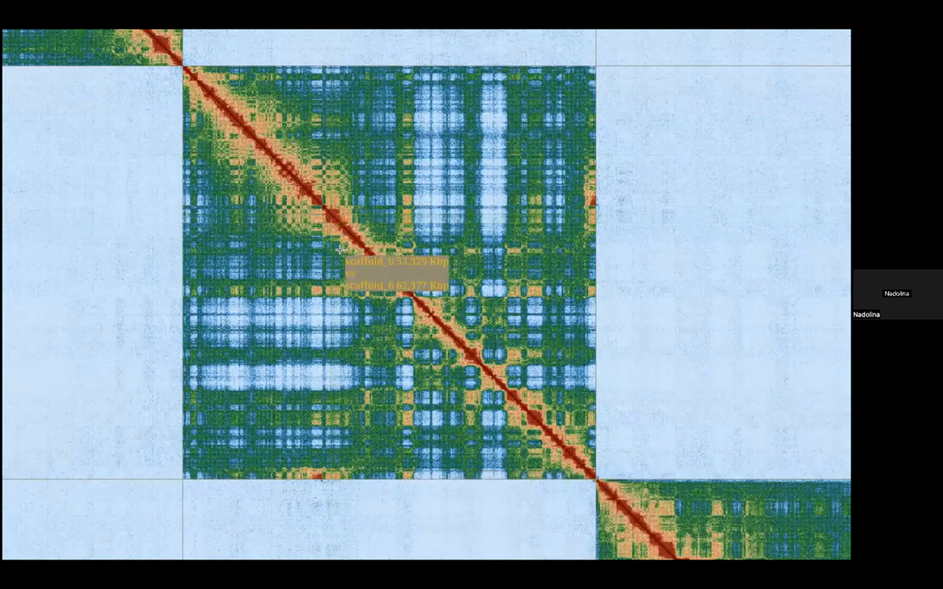
Step: Gauge in edit mode the stretch of scaffold_6 from about 50 Mbp to its end as a possible segment to move, and leave edit mode
{"action": "key", "text": "e"}
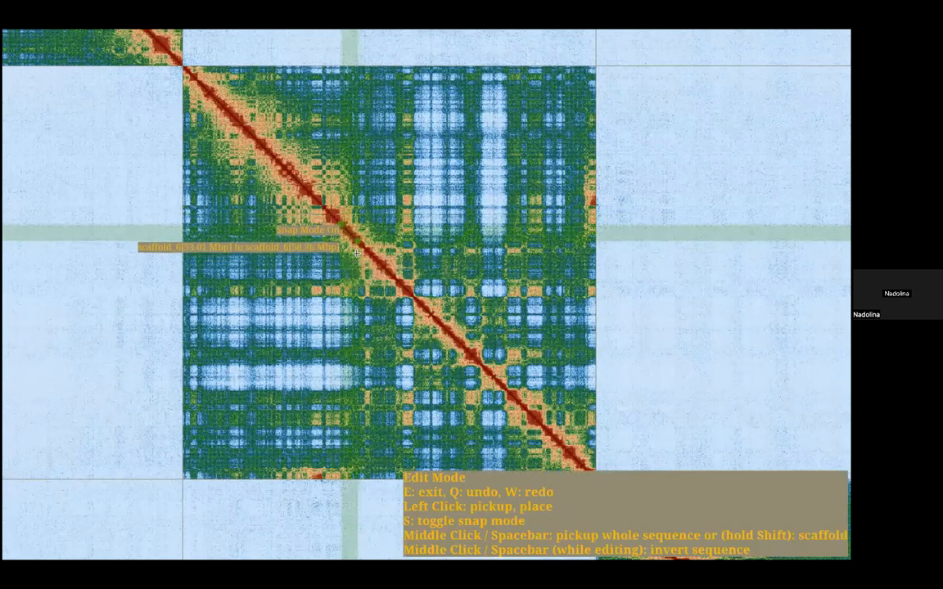
{"action": "left_click_drag", "start_coordinate": [357, 316], "coordinate": [357, 252]}
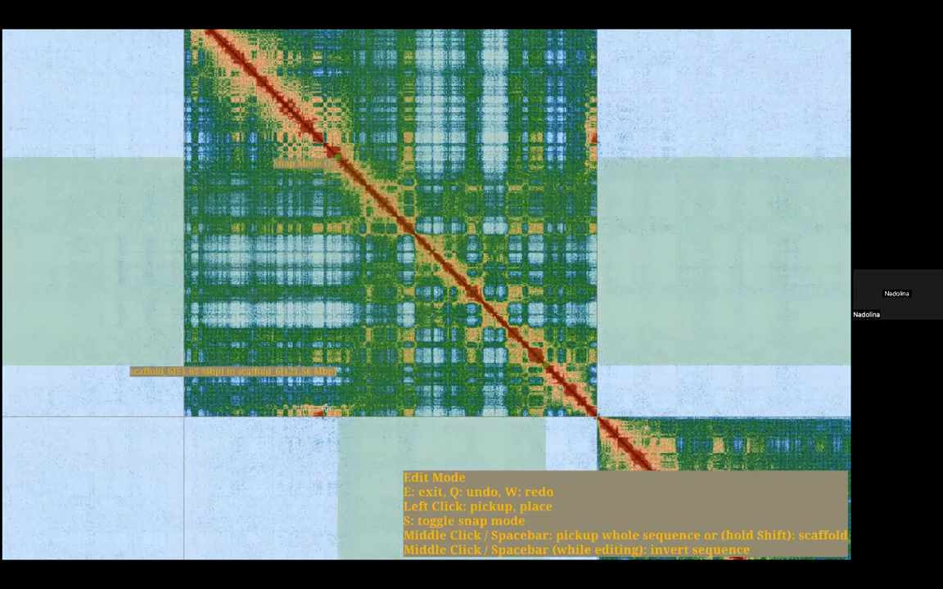
{"action": "scroll", "coordinate": [350, 279], "scroll_direction": "up", "scroll_amount": 1}
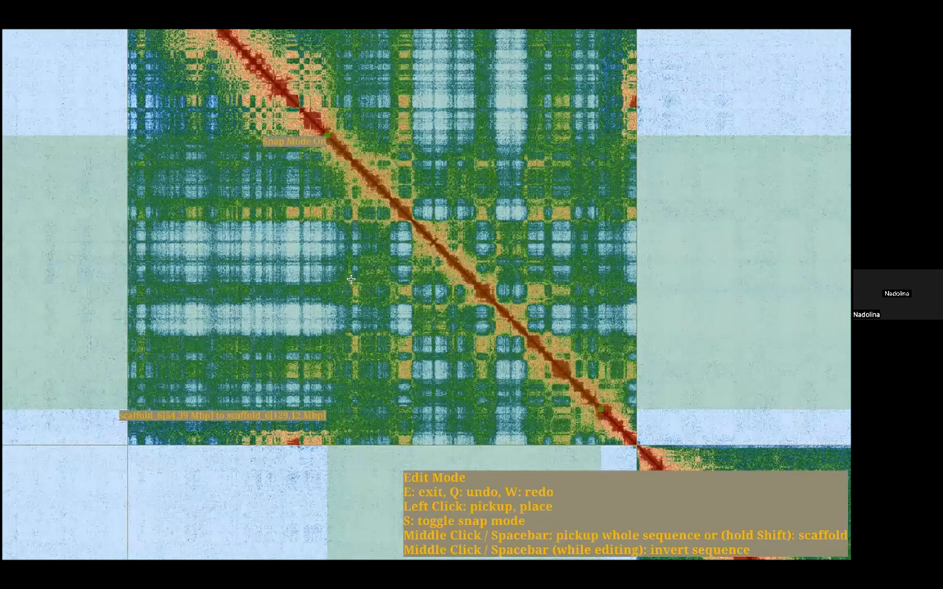
{"action": "scroll", "coordinate": [351, 280], "scroll_direction": "up", "scroll_amount": 1}
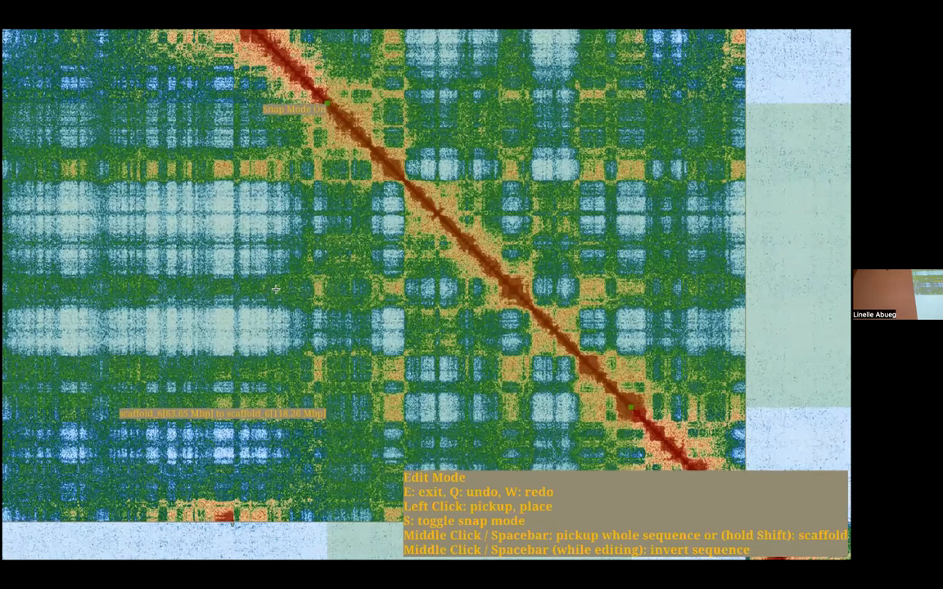
{"action": "left_click_drag", "start_coordinate": [256, 293], "coordinate": [280, 163]}
{"action": "left_click_drag", "start_coordinate": [255, 292], "coordinate": [200, 294]}
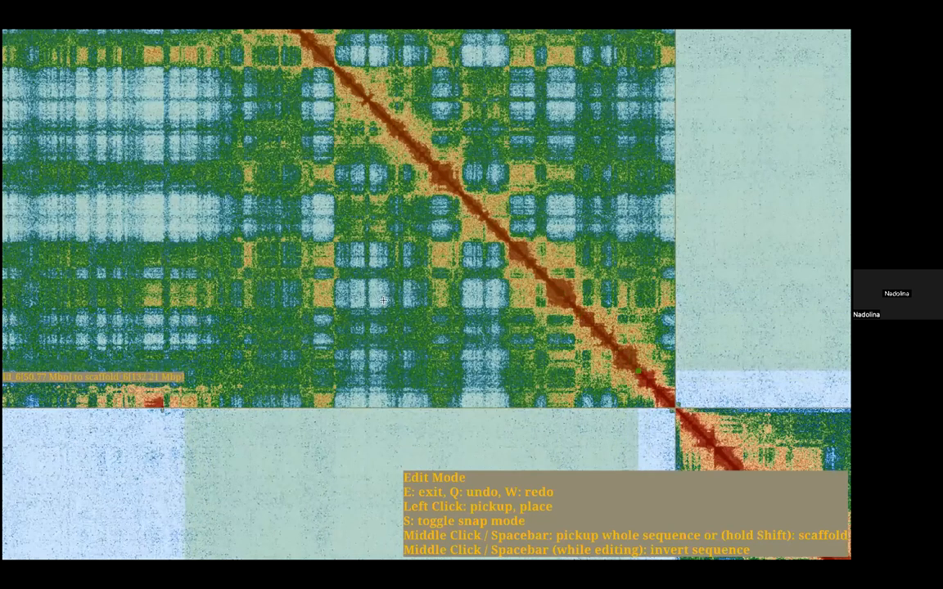
{"action": "scroll", "coordinate": [388, 293], "scroll_direction": "down", "scroll_amount": 2}
{"action": "scroll", "coordinate": [361, 270], "scroll_direction": "down", "scroll_amount": 1}
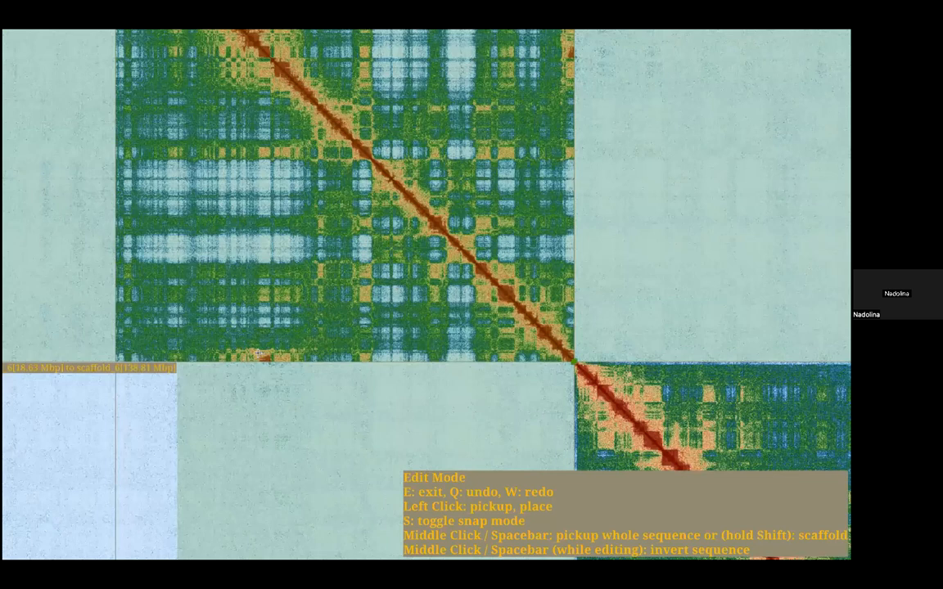
{"action": "scroll", "coordinate": [234, 318], "scroll_direction": "down", "scroll_amount": 1}
{"action": "scroll", "coordinate": [214, 336], "scroll_direction": "down", "scroll_amount": 1}
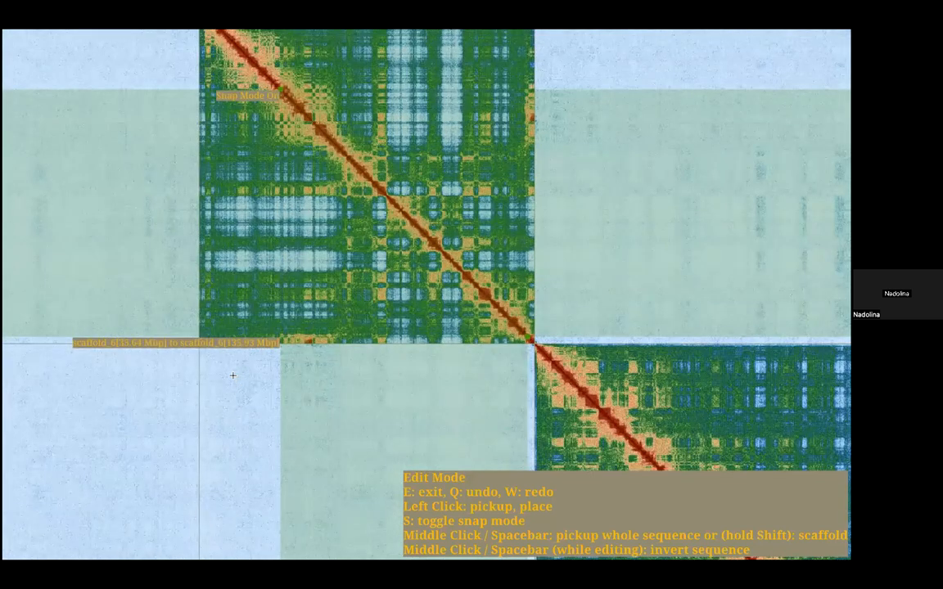
{"action": "scroll", "coordinate": [235, 375], "scroll_direction": "up", "scroll_amount": 3}
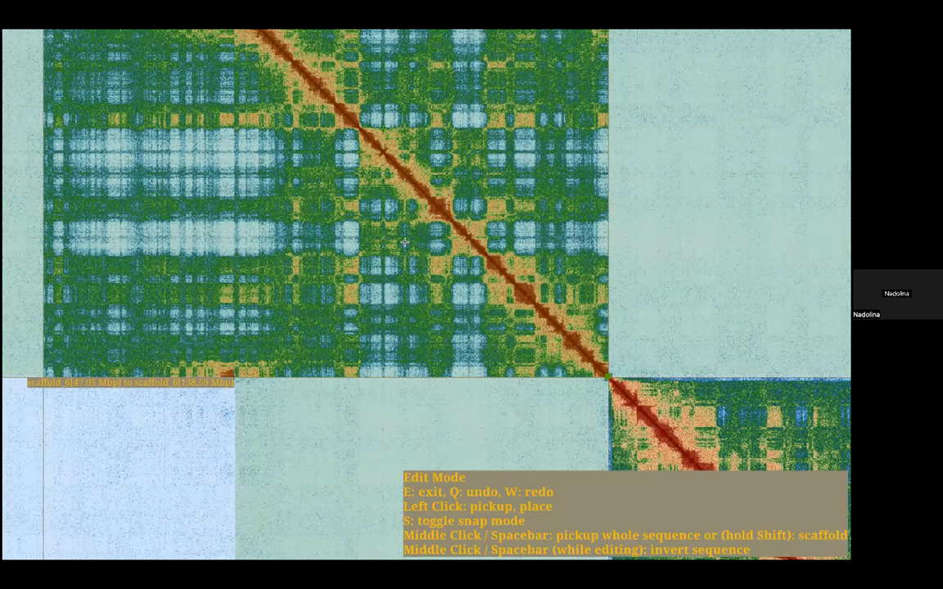
{"action": "scroll", "coordinate": [404, 242], "scroll_direction": "down", "scroll_amount": 1}
{"action": "scroll", "coordinate": [404, 243], "scroll_direction": "down", "scroll_amount": 6}
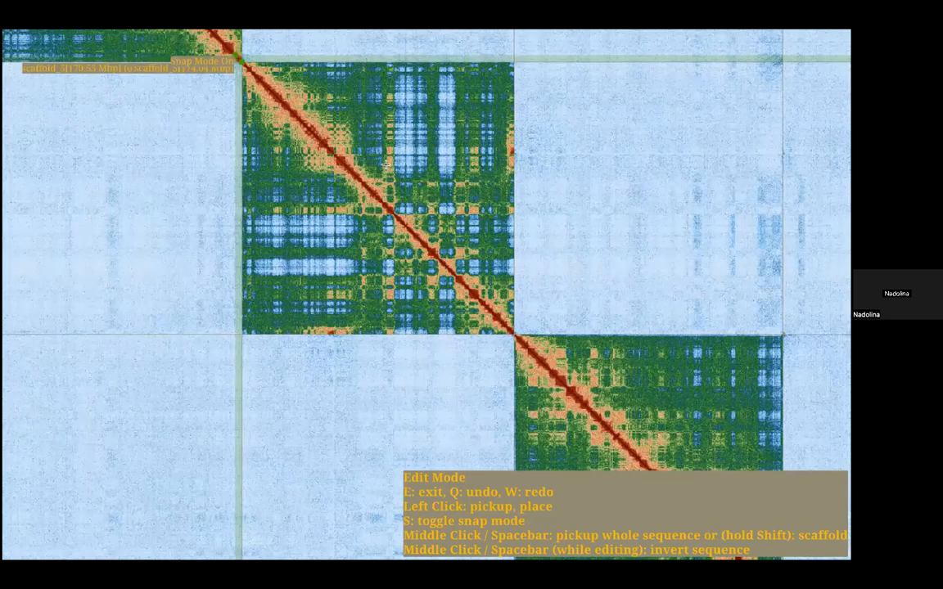
{"action": "key", "text": "e"}
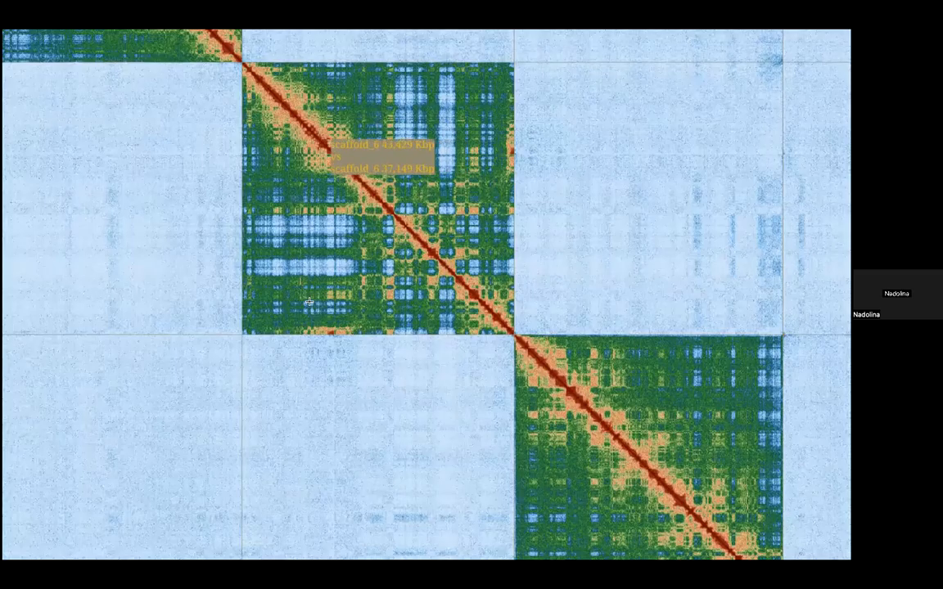
Step: Examine scaffold_6 close up along its diagonal around 47 Mbp for a break in the contacts
{"action": "left_click_drag", "start_coordinate": [330, 139], "coordinate": [299, 269]}
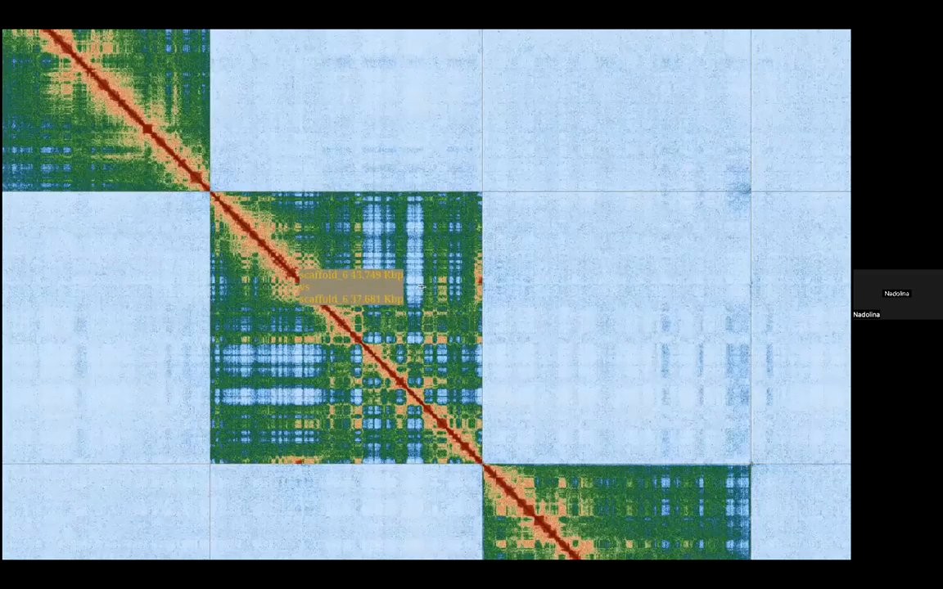
{"action": "scroll", "coordinate": [423, 288], "scroll_direction": "up", "scroll_amount": 1}
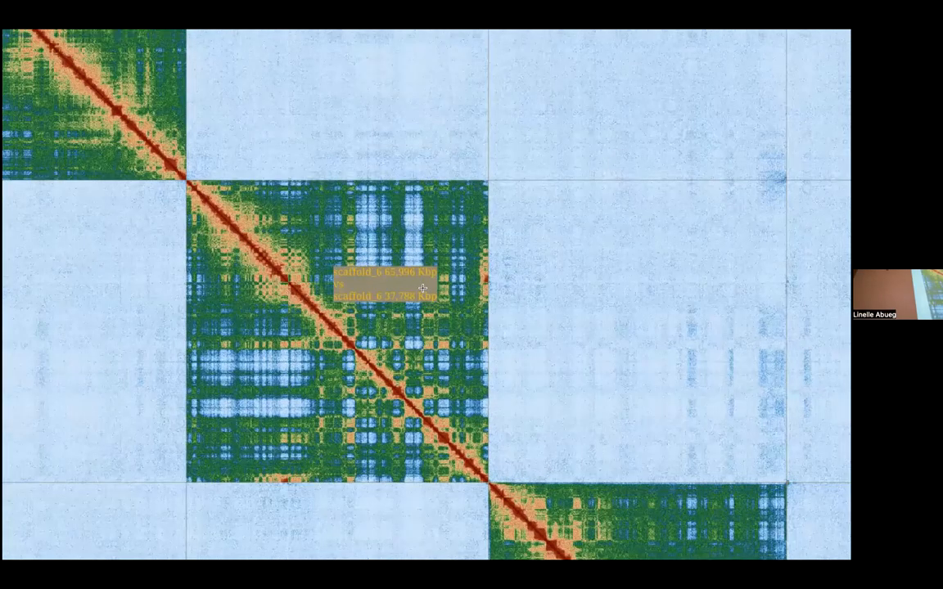
{"action": "scroll", "coordinate": [423, 288], "scroll_direction": "up", "scroll_amount": 6}
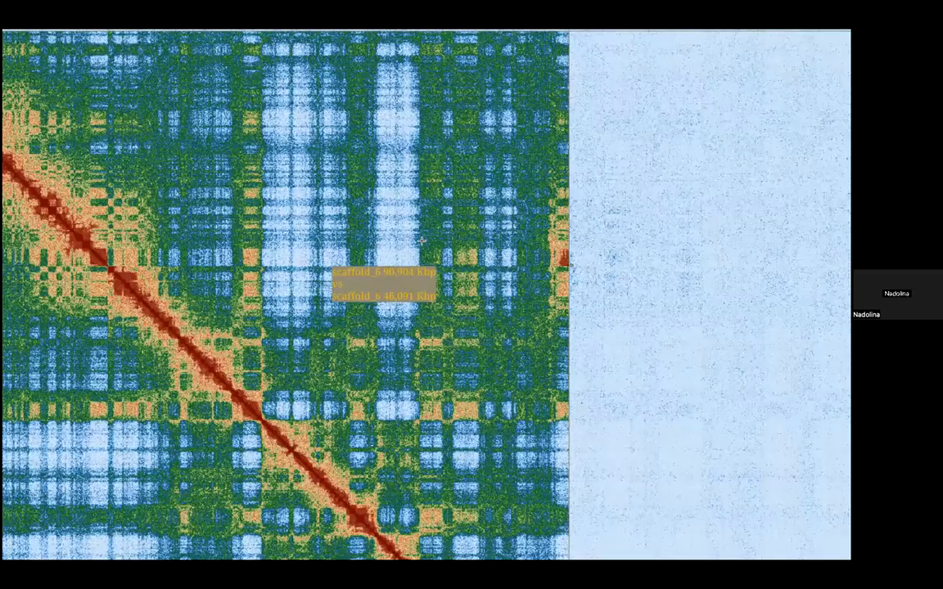
{"action": "left_click_drag", "start_coordinate": [225, 288], "coordinate": [426, 325]}
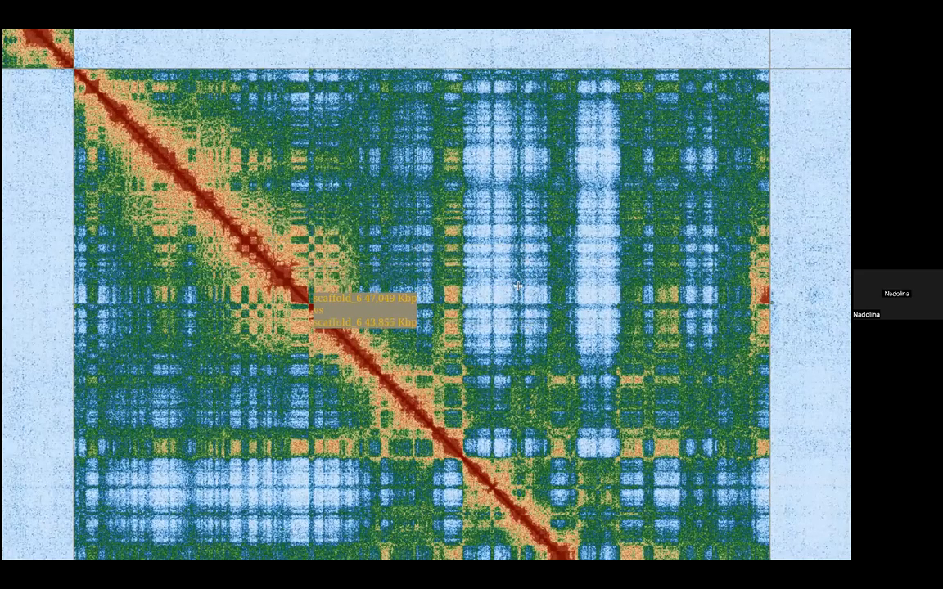
{"action": "scroll", "coordinate": [487, 287], "scroll_direction": "up", "scroll_amount": 1}
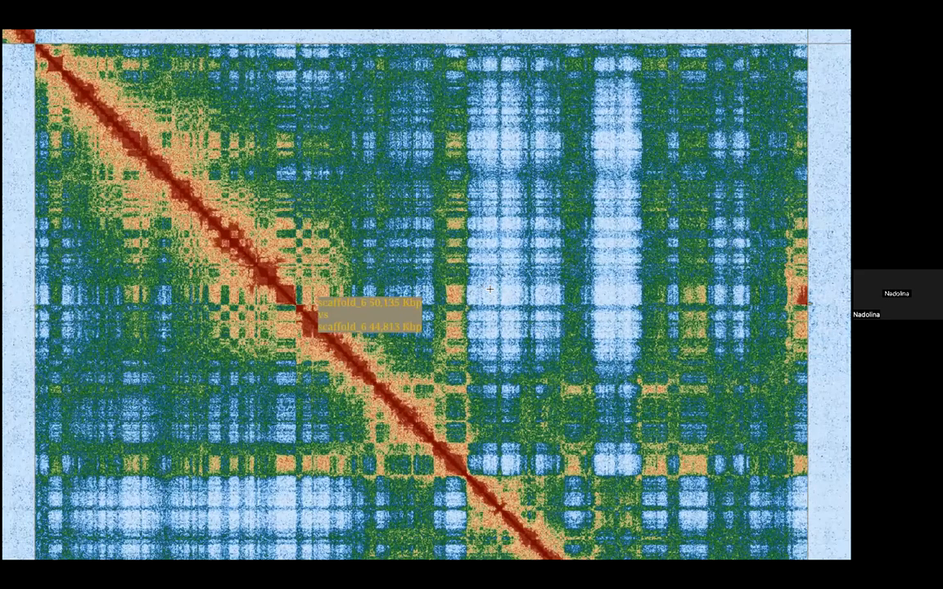
{"action": "scroll", "coordinate": [490, 288], "scroll_direction": "up", "scroll_amount": 3}
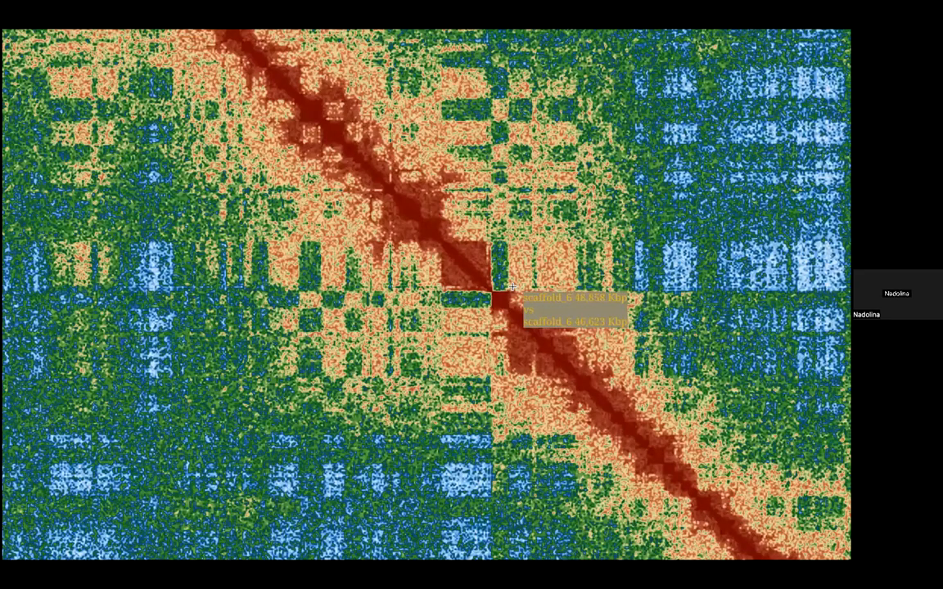
{"action": "scroll", "coordinate": [513, 287], "scroll_direction": "up", "scroll_amount": 2}
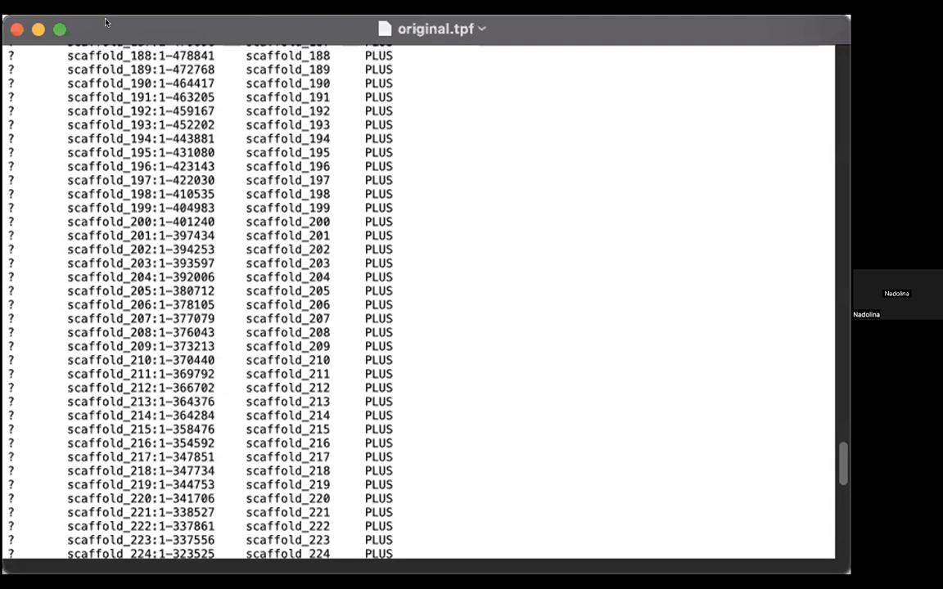
Step: Switch to original.tpf, mark the gap line after scaffold_6:1-46850859 with a leading ">", and save the file
{"action": "scroll", "coordinate": [216, 275], "scroll_direction": "up", "scroll_amount": 15}
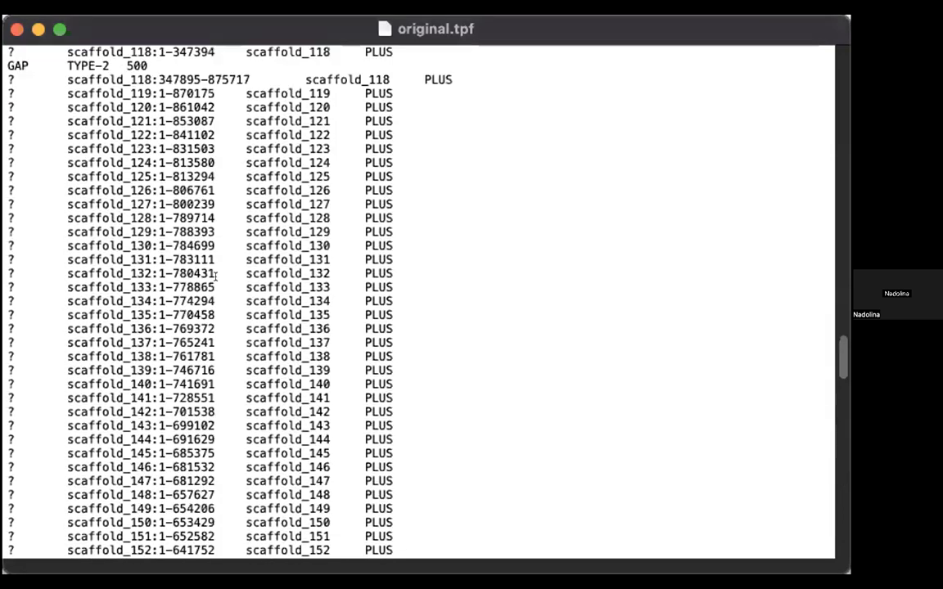
{"action": "scroll", "coordinate": [216, 275], "scroll_direction": "up", "scroll_amount": 20}
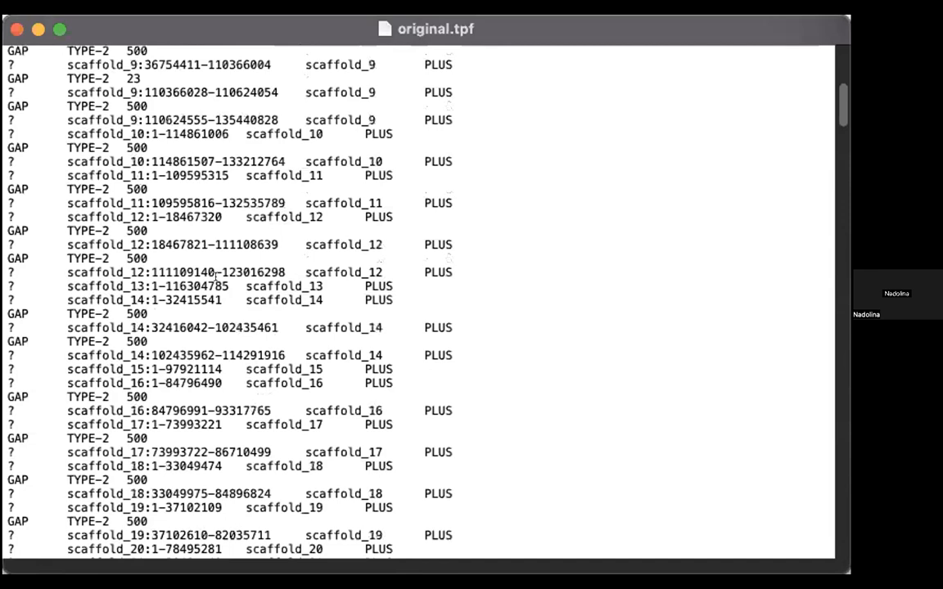
{"action": "scroll", "coordinate": [216, 275], "scroll_direction": "up", "scroll_amount": 10}
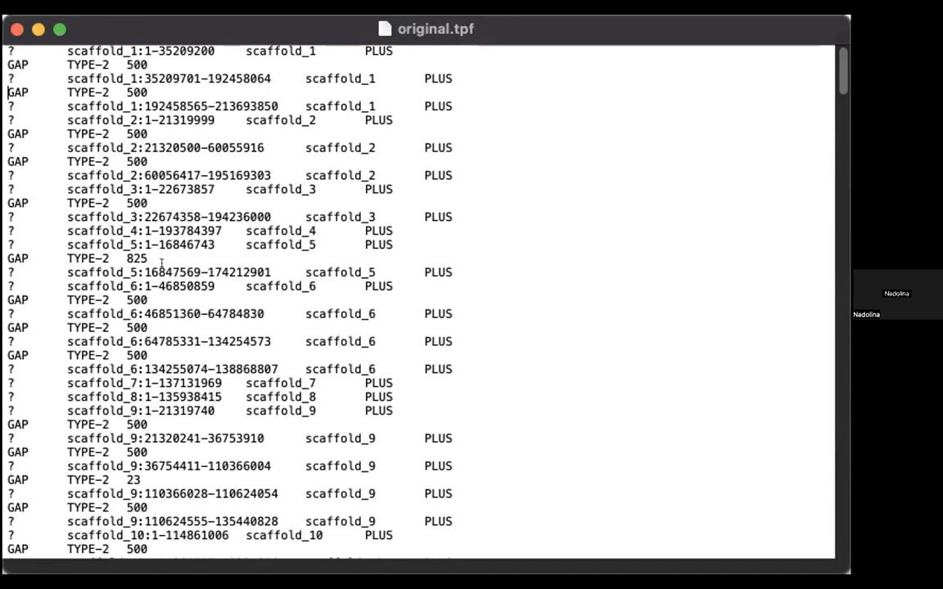
{"action": "left_click", "coordinate": [6, 280]}
{"action": "type", "text": ">"}
{"action": "left_click_drag", "start_coordinate": [14, 300], "coordinate": [7, 297]}
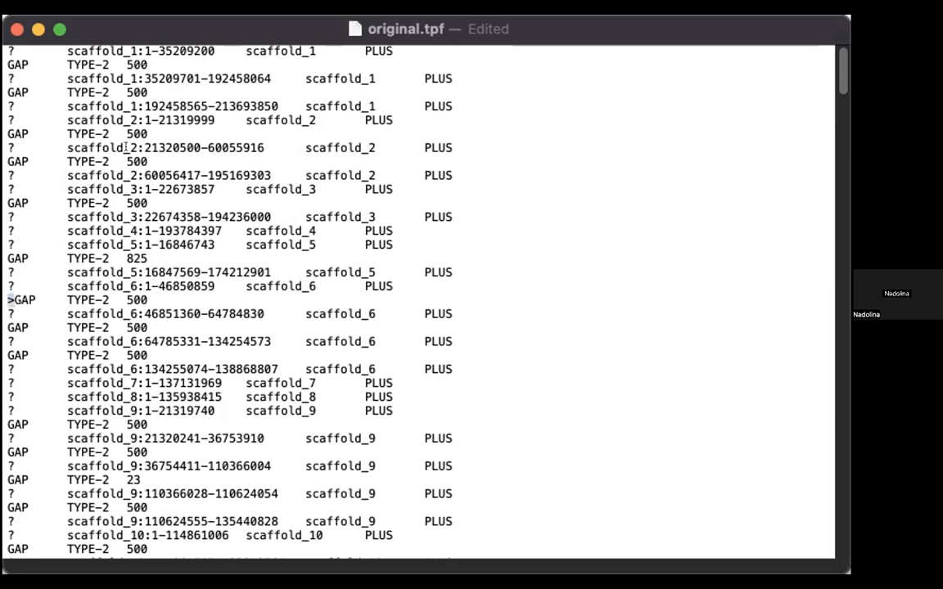
{"action": "left_click", "coordinate": [20, 298]}
{"action": "left_click_drag", "start_coordinate": [150, 301], "coordinate": [7, 286]}
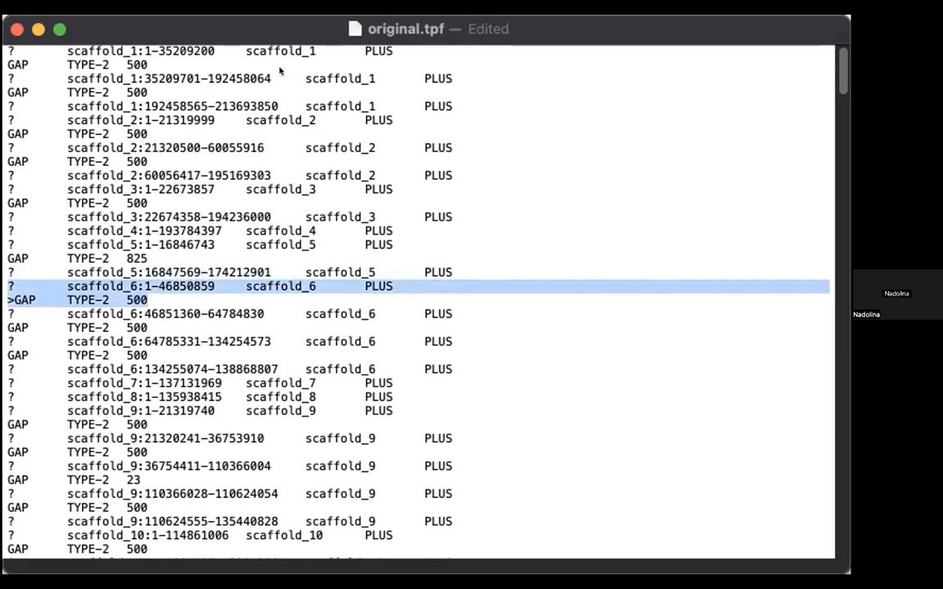
{"action": "left_click", "coordinate": [304, 253]}
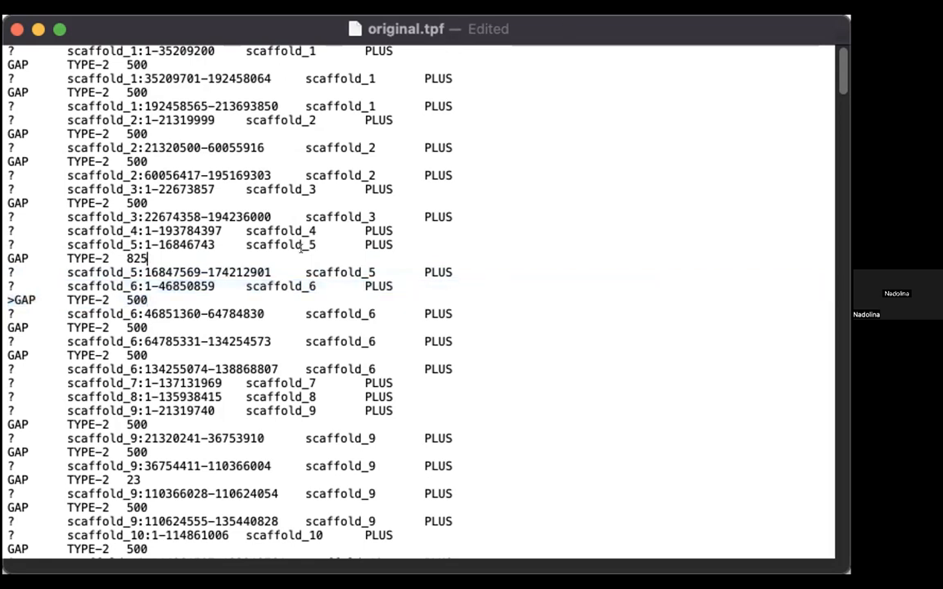
{"action": "key", "text": "super+s"}
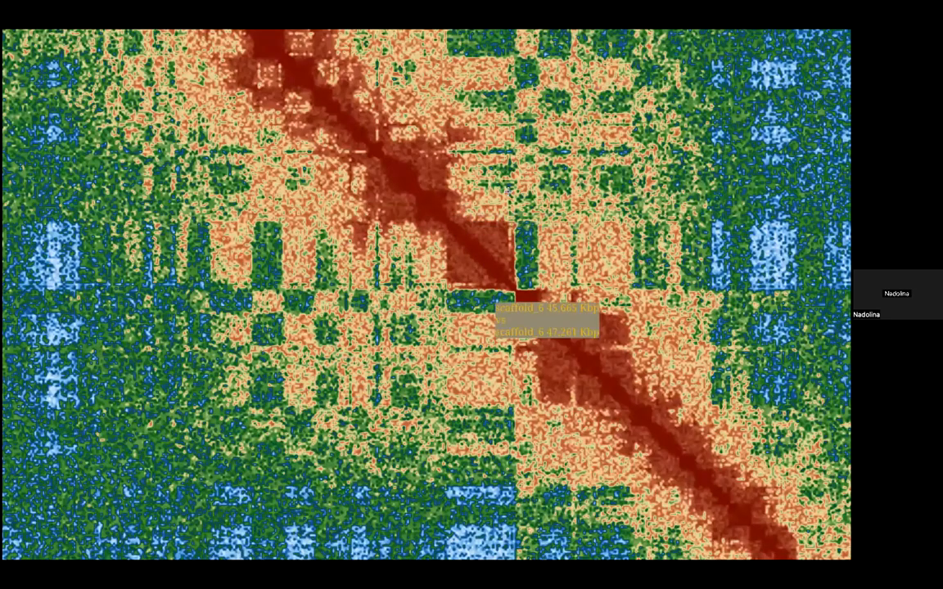
Step: Switch back to the contact map and inspect the off-diagonal signal between scaffold_6's far end and the region near 47 Mbp
{"action": "left_click_drag", "start_coordinate": [495, 297], "coordinate": [512, 191]}
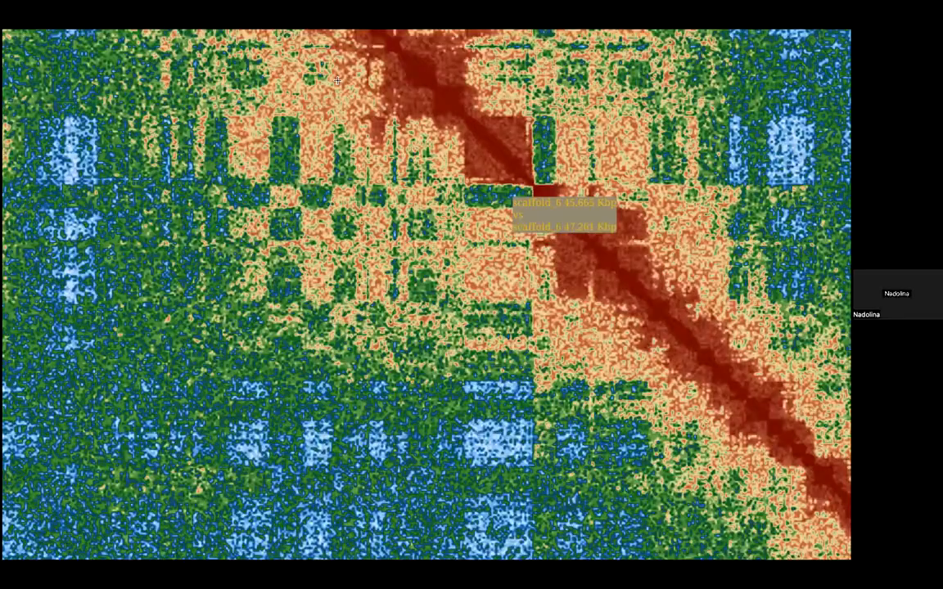
{"action": "scroll", "coordinate": [331, 291], "scroll_direction": "down", "scroll_amount": 3}
{"action": "scroll", "coordinate": [458, 302], "scroll_direction": "down", "scroll_amount": 1}
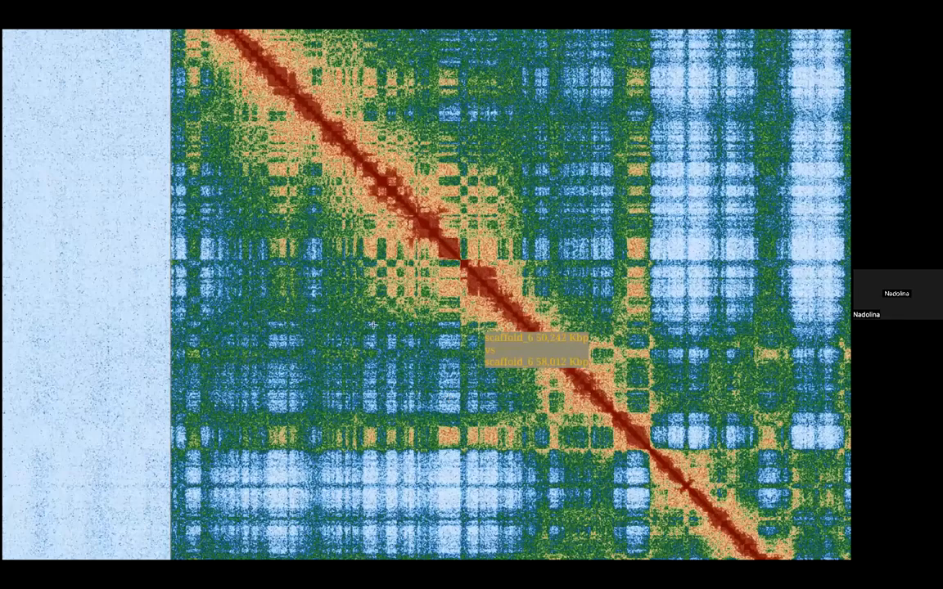
{"action": "left_click_drag", "start_coordinate": [487, 328], "coordinate": [345, 83]}
{"action": "scroll", "coordinate": [253, 380], "scroll_direction": "down", "scroll_amount": 6}
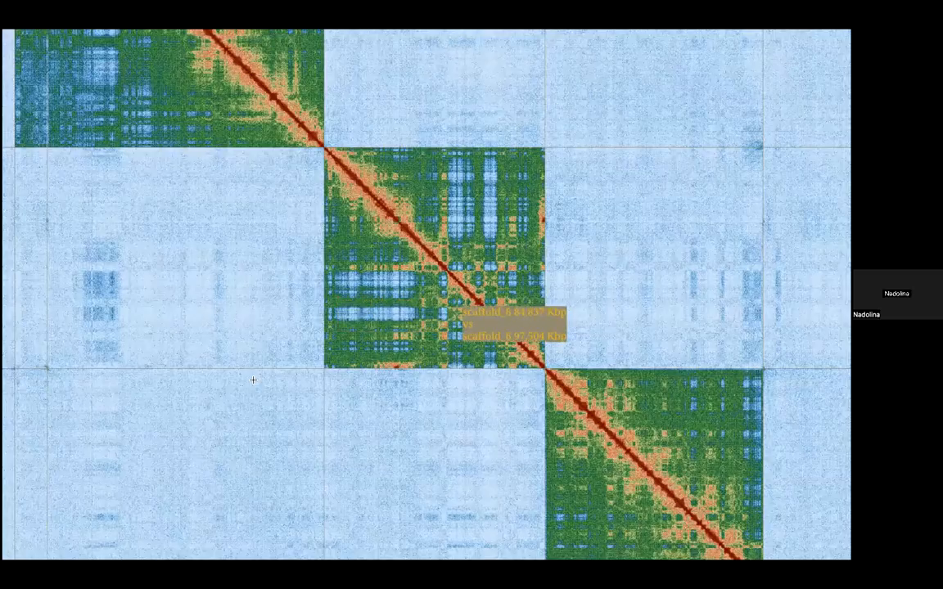
{"action": "scroll", "coordinate": [258, 344], "scroll_direction": "up", "scroll_amount": 1}
{"action": "scroll", "coordinate": [262, 327], "scroll_direction": "up", "scroll_amount": 5}
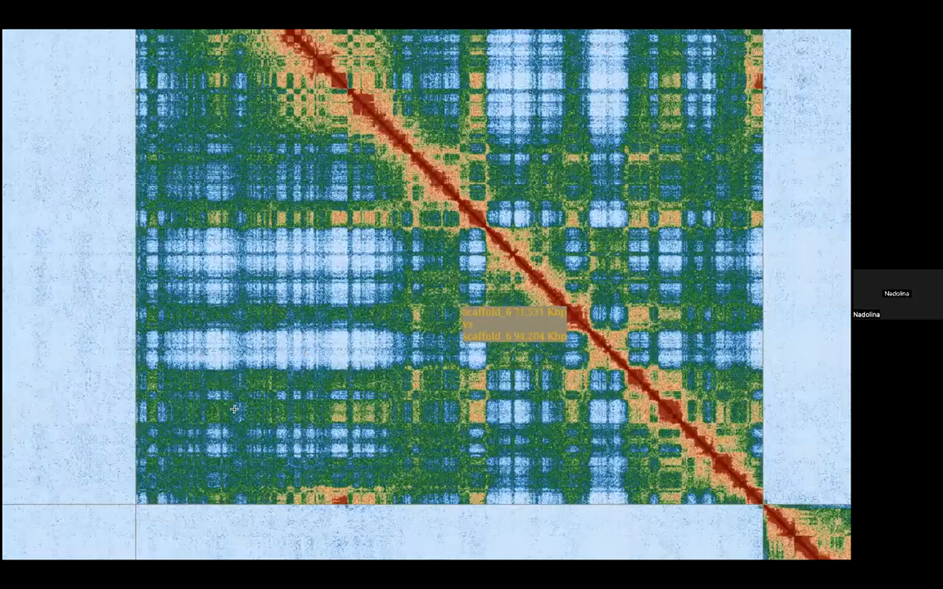
{"action": "scroll", "coordinate": [453, 401], "scroll_direction": "up", "scroll_amount": 1}
{"action": "left_click_drag", "start_coordinate": [453, 401], "coordinate": [336, 277]}
Step: In edit mode, invert the stretch of scaffold_6 from 46.84 Mbp to 138.81 Mbp in place, and leave edit mode
{"action": "key", "text": "e"}
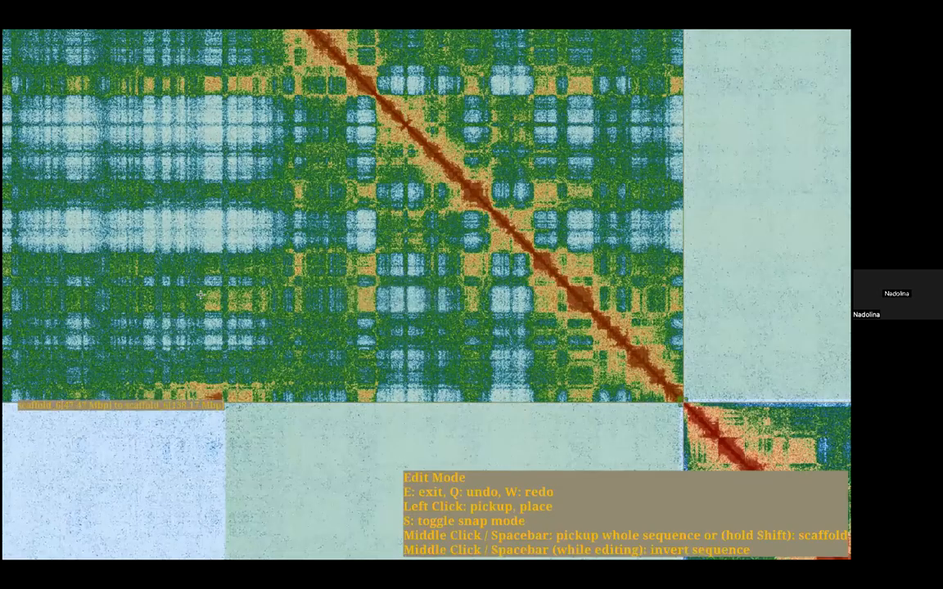
{"action": "scroll", "coordinate": [199, 294], "scroll_direction": "down", "scroll_amount": 4}
{"action": "scroll", "coordinate": [199, 295], "scroll_direction": "up", "scroll_amount": 1}
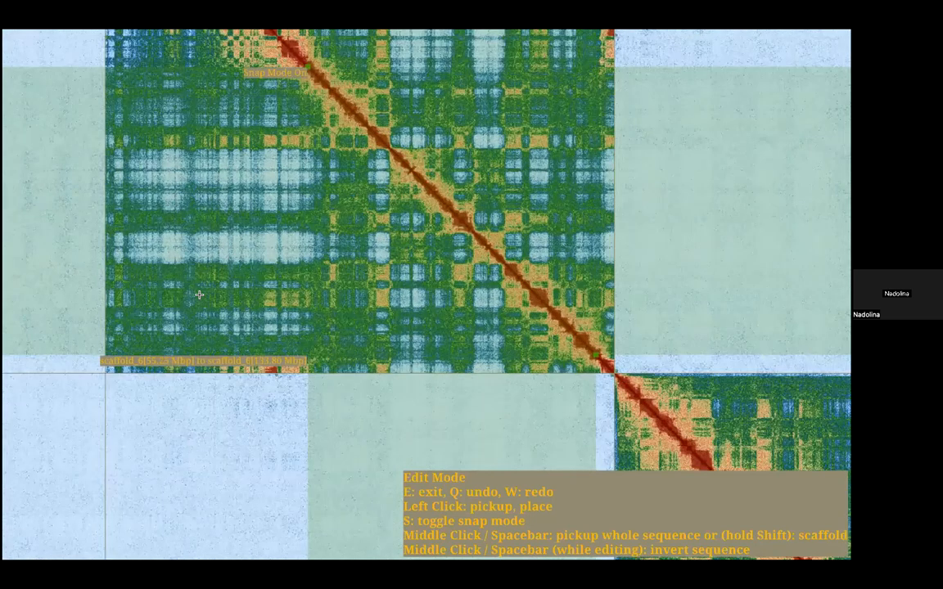
{"action": "scroll", "coordinate": [199, 295], "scroll_direction": "up", "scroll_amount": 2}
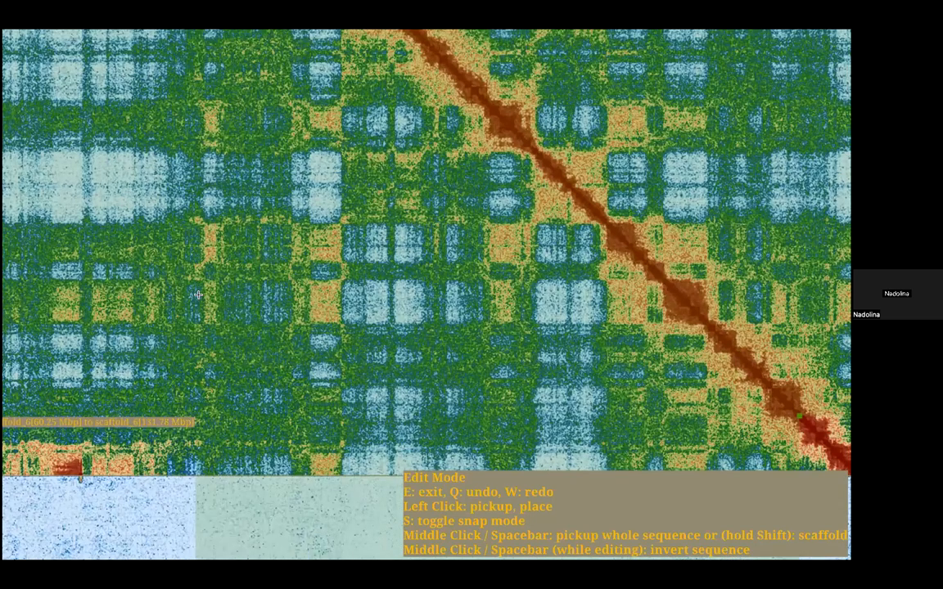
{"action": "left_click_drag", "start_coordinate": [80, 475], "coordinate": [199, 295]}
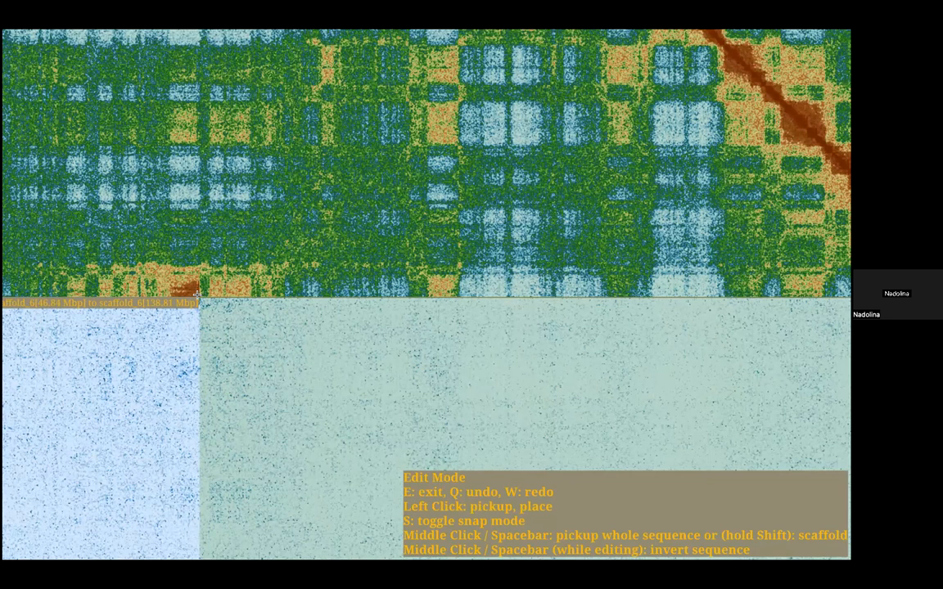
{"action": "left_click", "coordinate": [198, 293]}
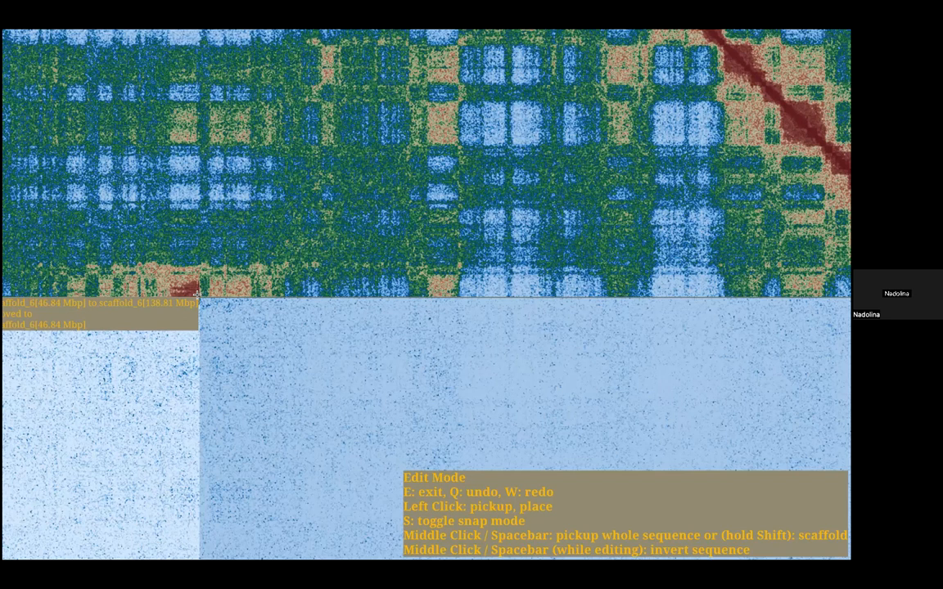
{"action": "key", "text": "space"}
{"action": "left_click", "coordinate": [198, 293]}
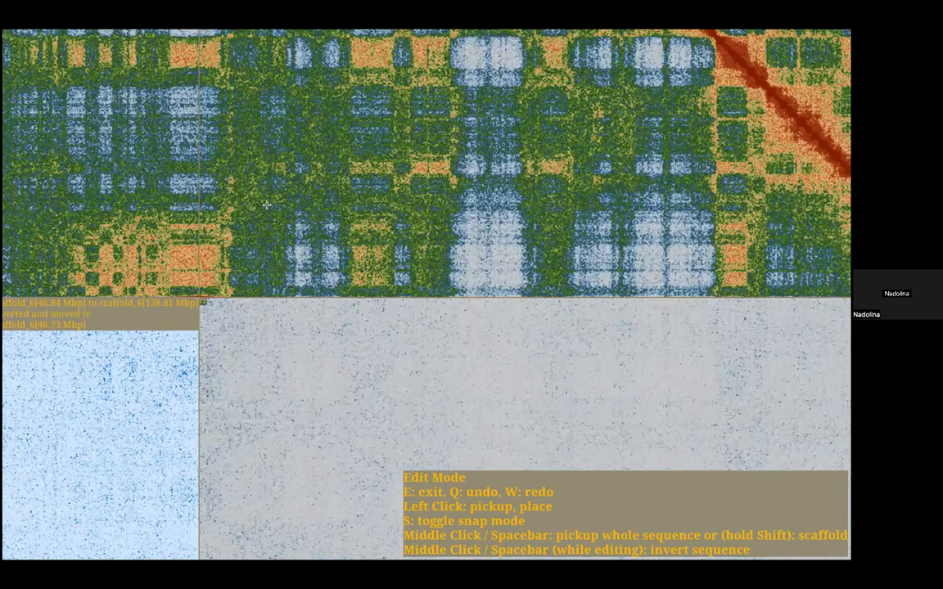
{"action": "key", "text": "e"}
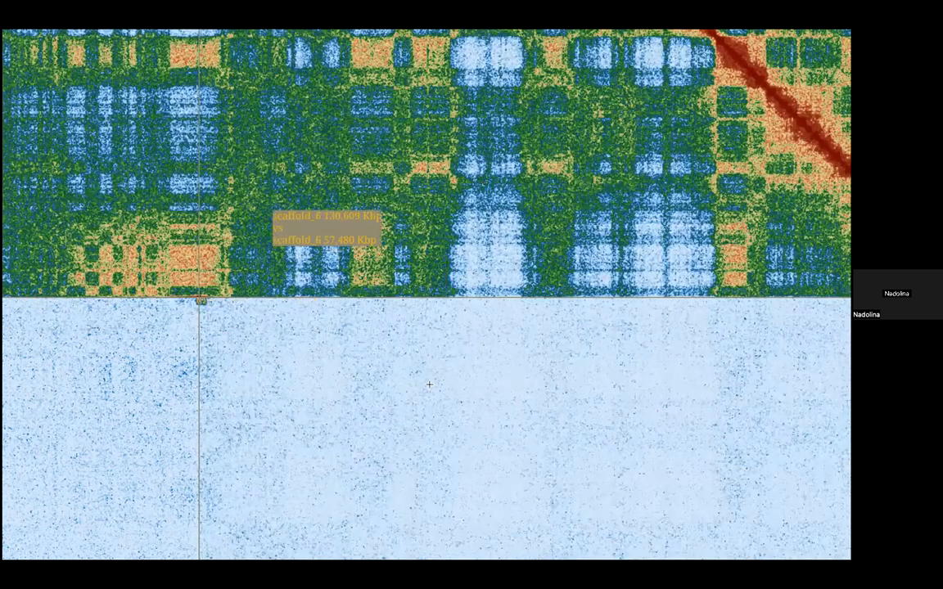
Step: Check the inverted scaffold_6 segment at chromosome scale and close up where its new end meets the cut position
{"action": "scroll", "coordinate": [395, 302], "scroll_direction": "up", "scroll_amount": 1}
{"action": "scroll", "coordinate": [395, 302], "scroll_direction": "down", "scroll_amount": 2}
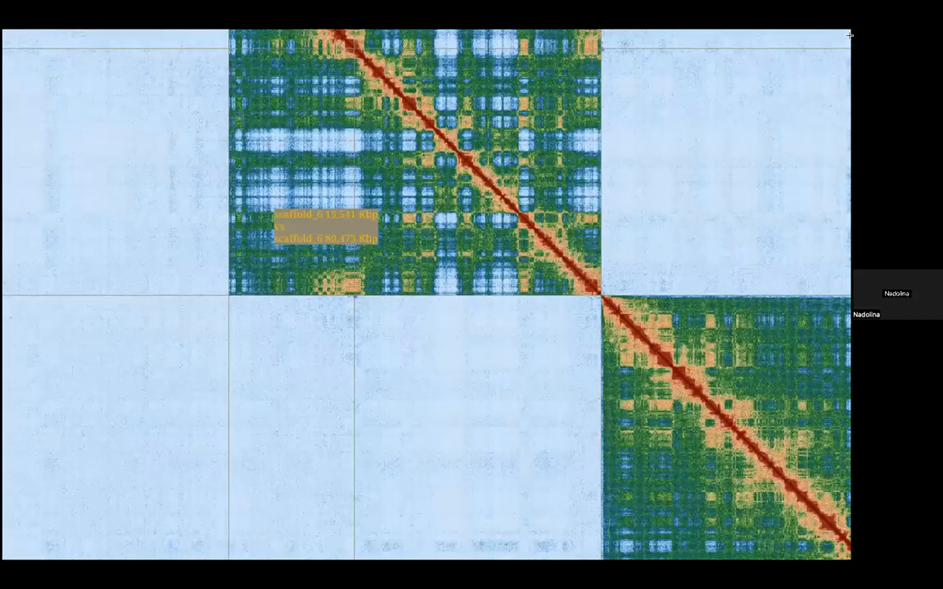
{"action": "left_click_drag", "start_coordinate": [376, 248], "coordinate": [322, 451]}
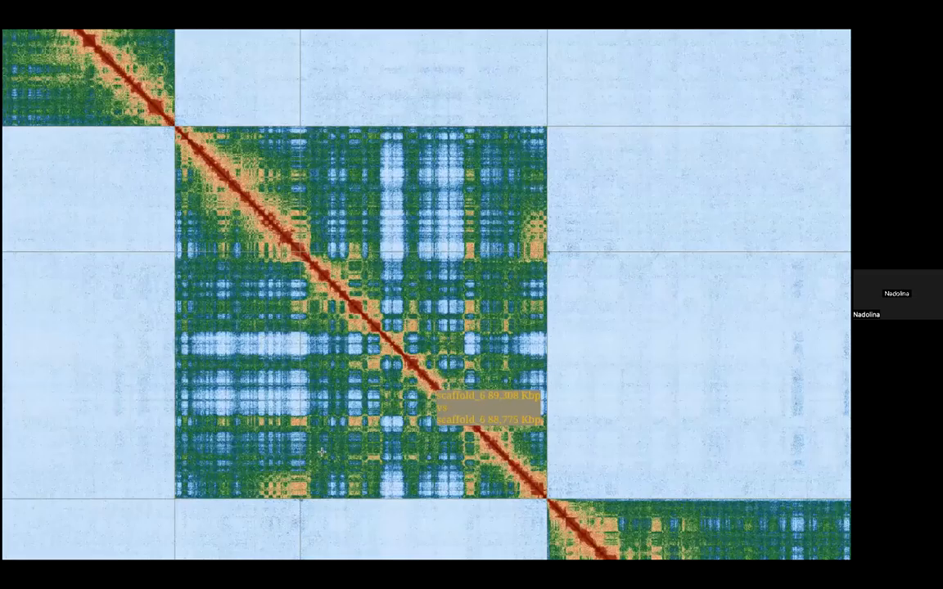
{"action": "left_click_drag", "start_coordinate": [435, 388], "coordinate": [398, 304]}
{"action": "scroll", "coordinate": [335, 415], "scroll_direction": "up", "scroll_amount": 5}
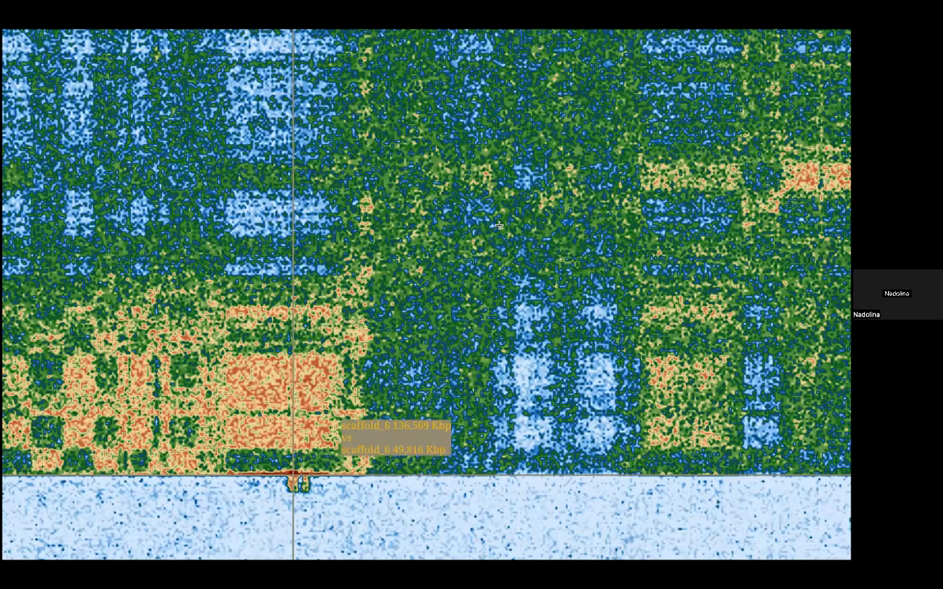
{"action": "scroll", "coordinate": [476, 302], "scroll_direction": "down", "scroll_amount": 5}
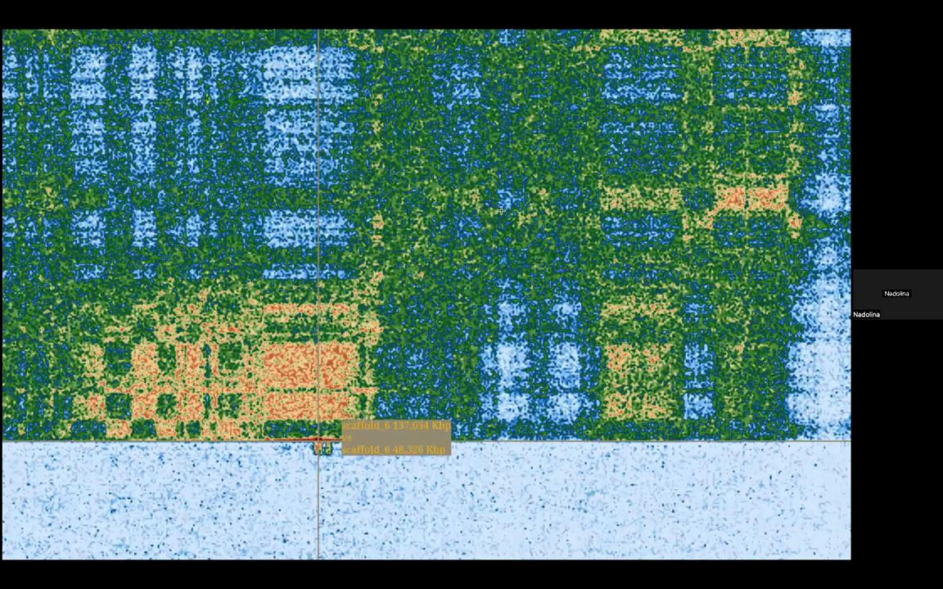
{"action": "scroll", "coordinate": [356, 232], "scroll_direction": "down", "scroll_amount": 5}
{"action": "left_click_drag", "start_coordinate": [499, 349], "coordinate": [470, 450]}
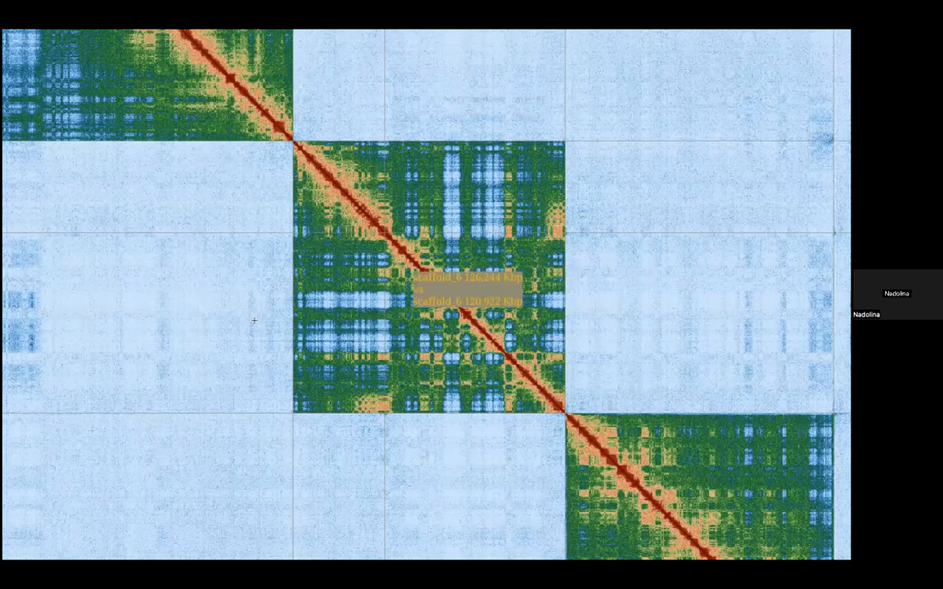
Step: Examine the diagonal of scaffold_6 across the inversion's start and the off-diagonal contacts at the scaffold's far end
{"action": "scroll", "coordinate": [295, 123], "scroll_direction": "up", "scroll_amount": 1}
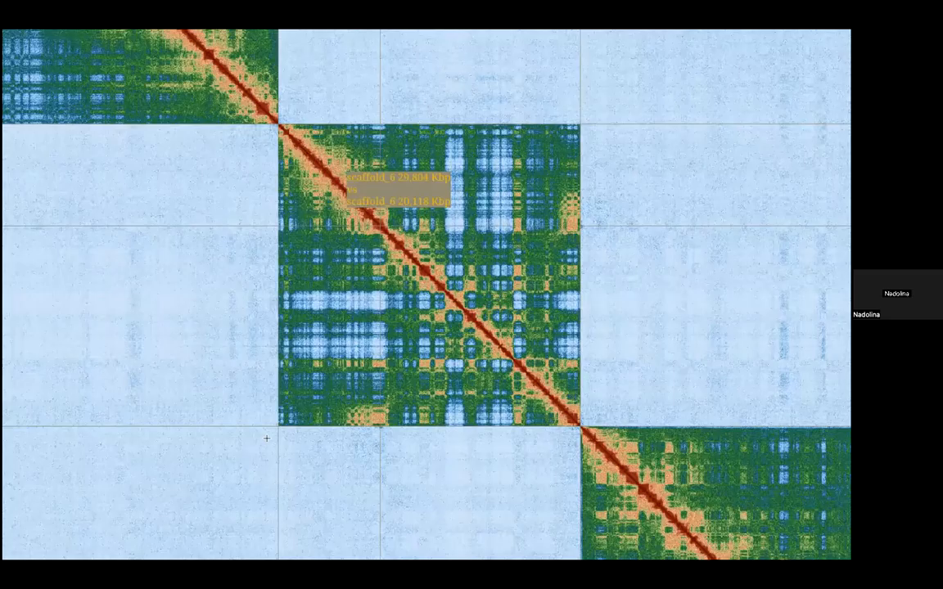
{"action": "scroll", "coordinate": [299, 224], "scroll_direction": "up", "scroll_amount": 5}
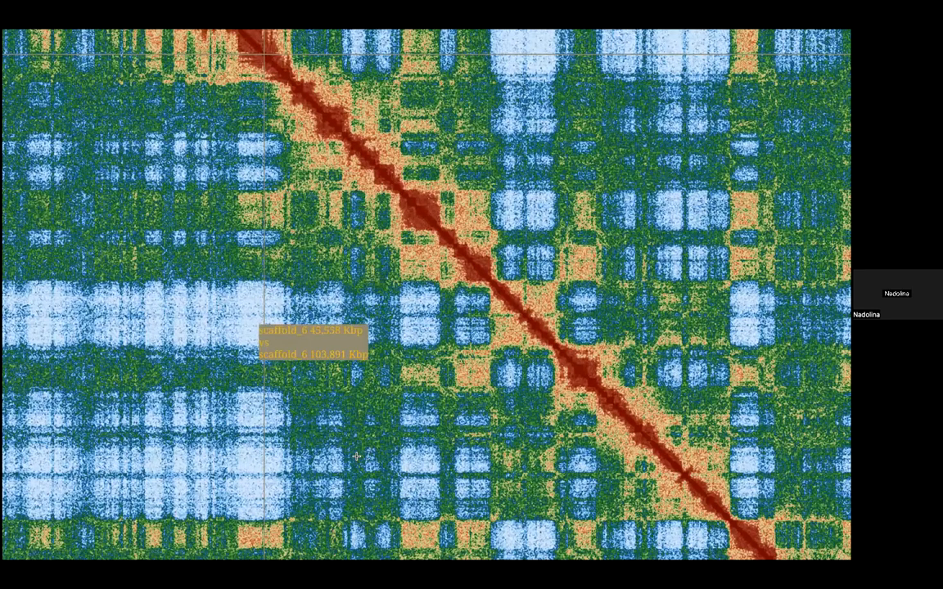
{"action": "left_click_drag", "start_coordinate": [259, 332], "coordinate": [260, 41]}
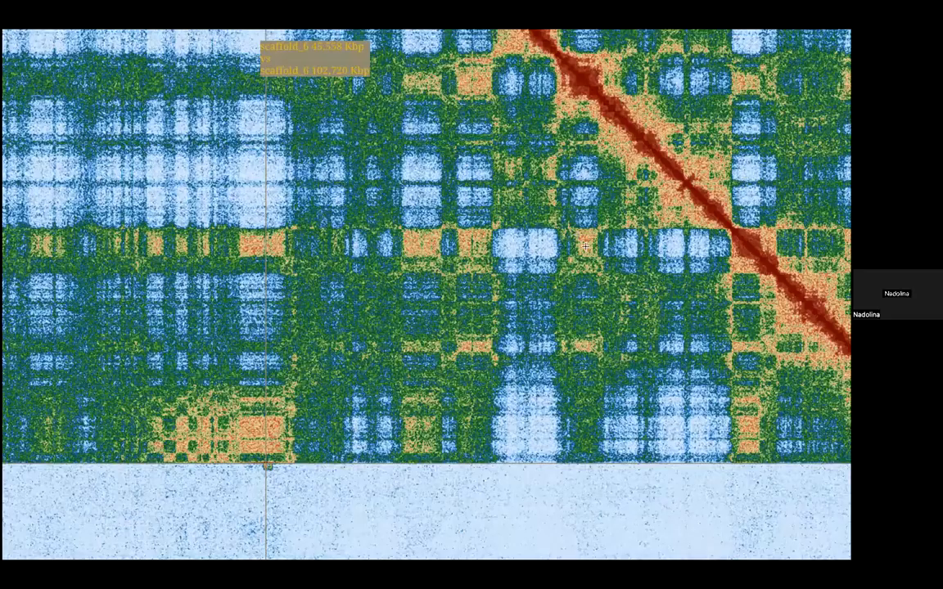
{"action": "scroll", "coordinate": [571, 119], "scroll_direction": "down", "scroll_amount": 5}
{"action": "left_click_drag", "start_coordinate": [571, 68], "coordinate": [467, 303]}
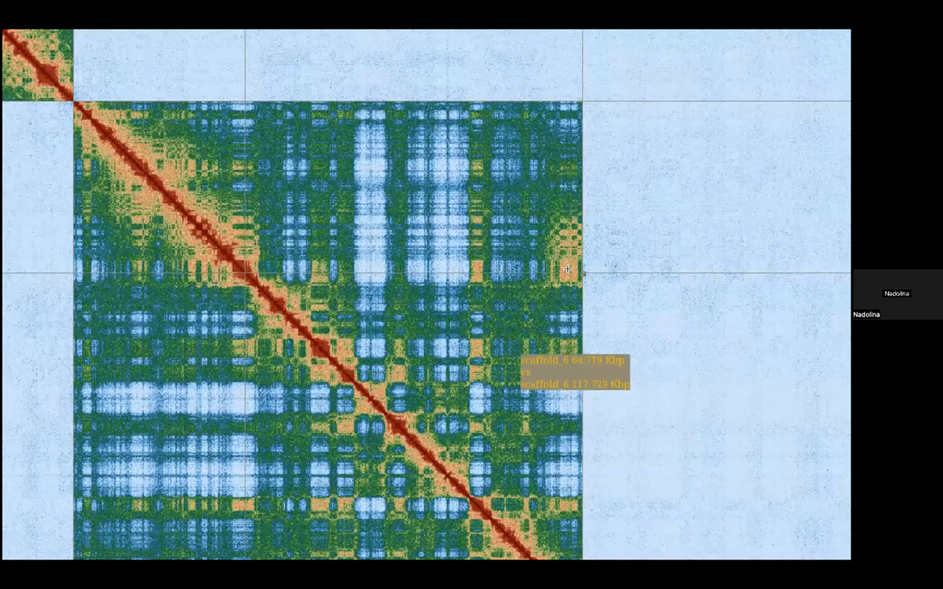
{"action": "left_click_drag", "start_coordinate": [516, 349], "coordinate": [569, 269]}
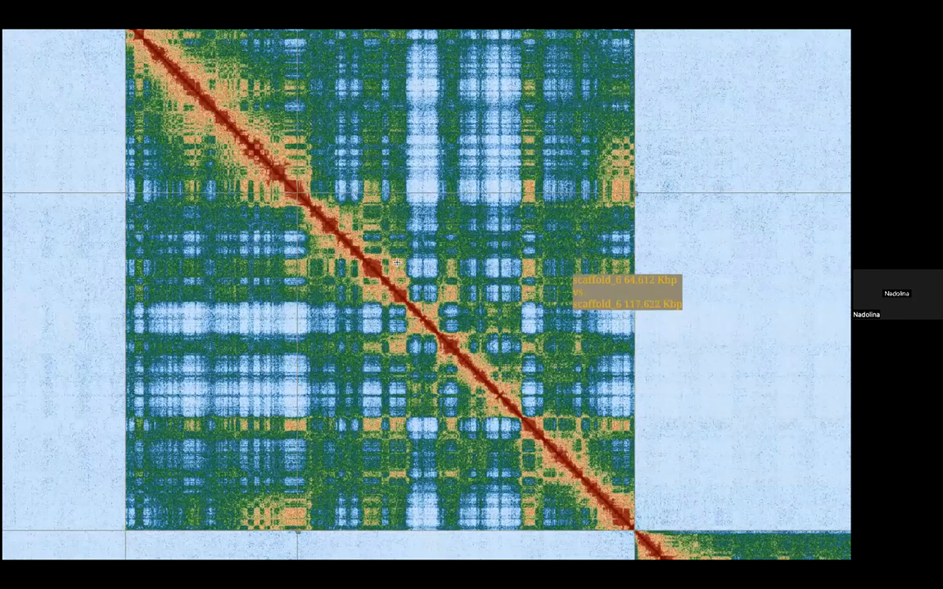
Step: Examine the whole map and the smaller scaffolds toward the far end of the diagonal, including scaffolds 22 to 27
{"action": "scroll", "coordinate": [396, 262], "scroll_direction": "down", "scroll_amount": 1}
{"action": "scroll", "coordinate": [396, 262], "scroll_direction": "down", "scroll_amount": 10}
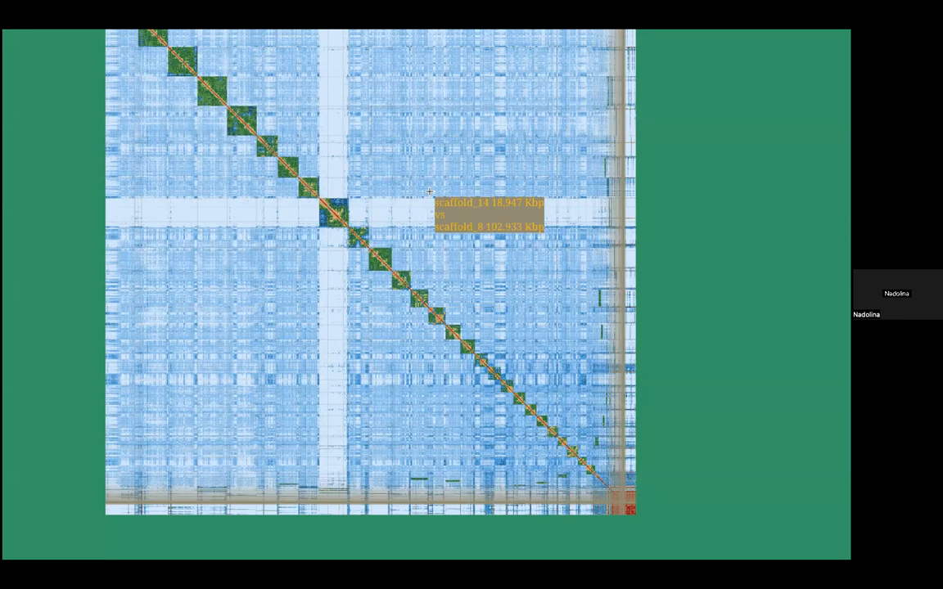
{"action": "scroll", "coordinate": [425, 213], "scroll_direction": "up", "scroll_amount": 1}
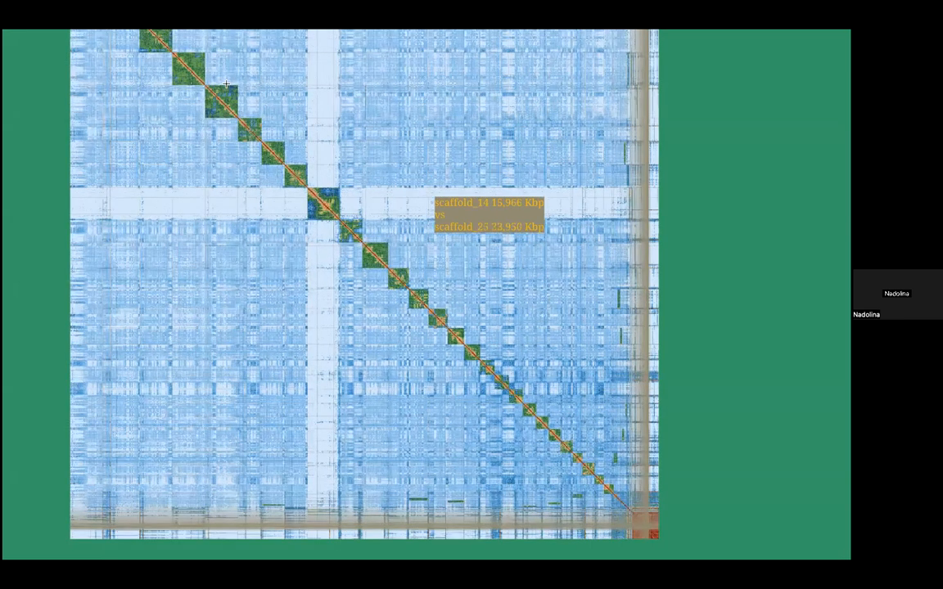
{"action": "scroll", "coordinate": [423, 264], "scroll_direction": "up", "scroll_amount": 2}
{"action": "scroll", "coordinate": [423, 264], "scroll_direction": "up", "scroll_amount": 1}
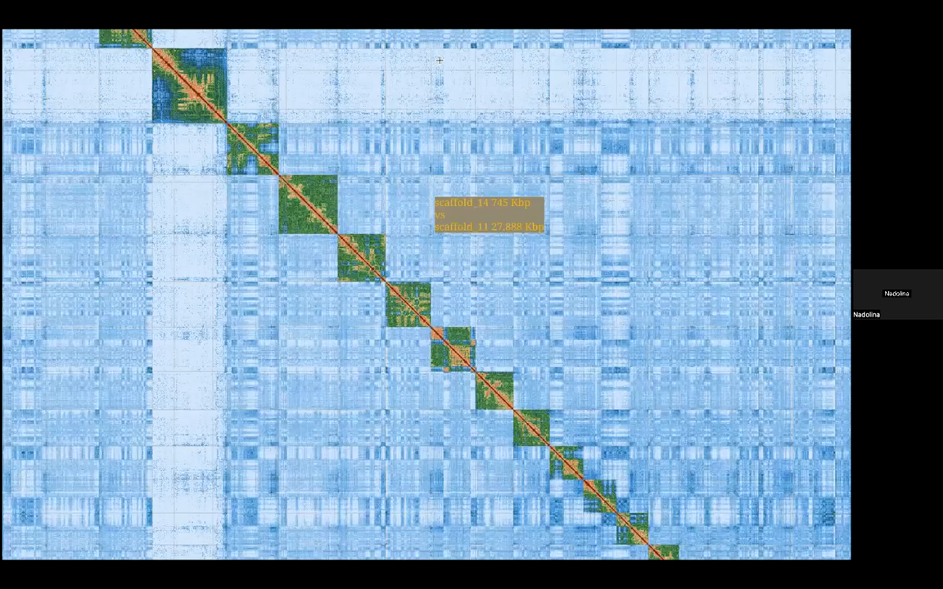
{"action": "scroll", "coordinate": [573, 197], "scroll_direction": "up", "scroll_amount": 3}
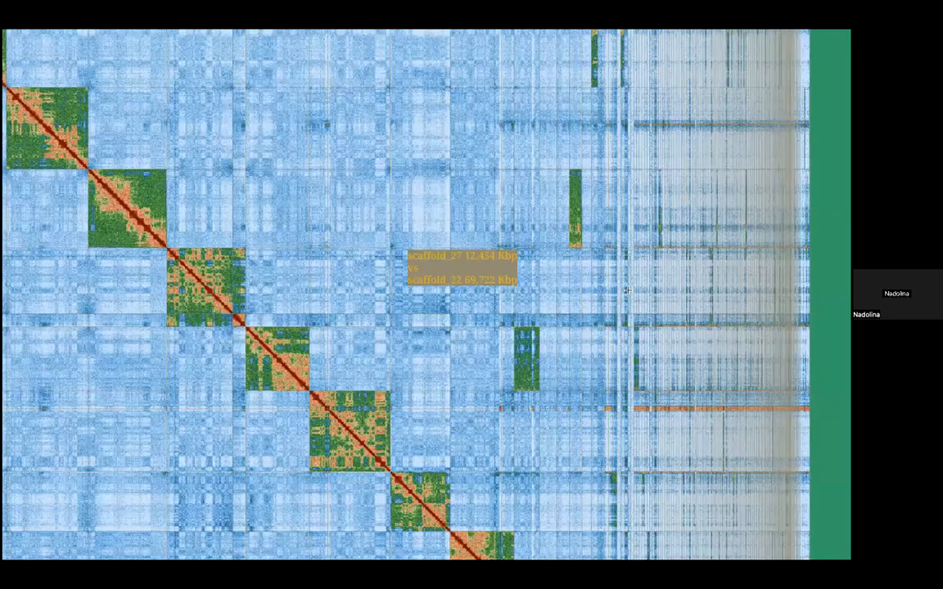
{"action": "scroll", "coordinate": [568, 393], "scroll_direction": "up", "scroll_amount": 2}
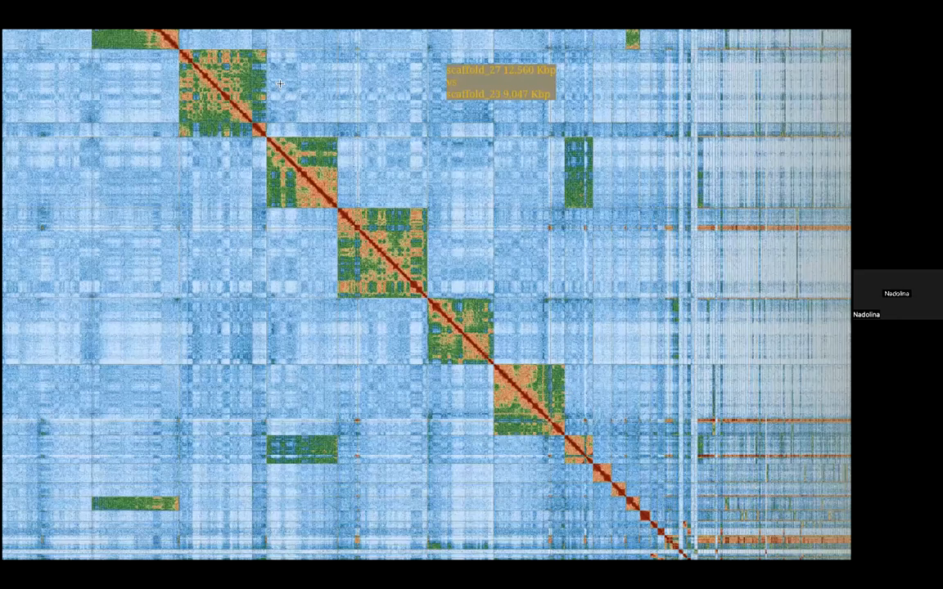
{"action": "left_click_drag", "start_coordinate": [238, 220], "coordinate": [234, 229]}
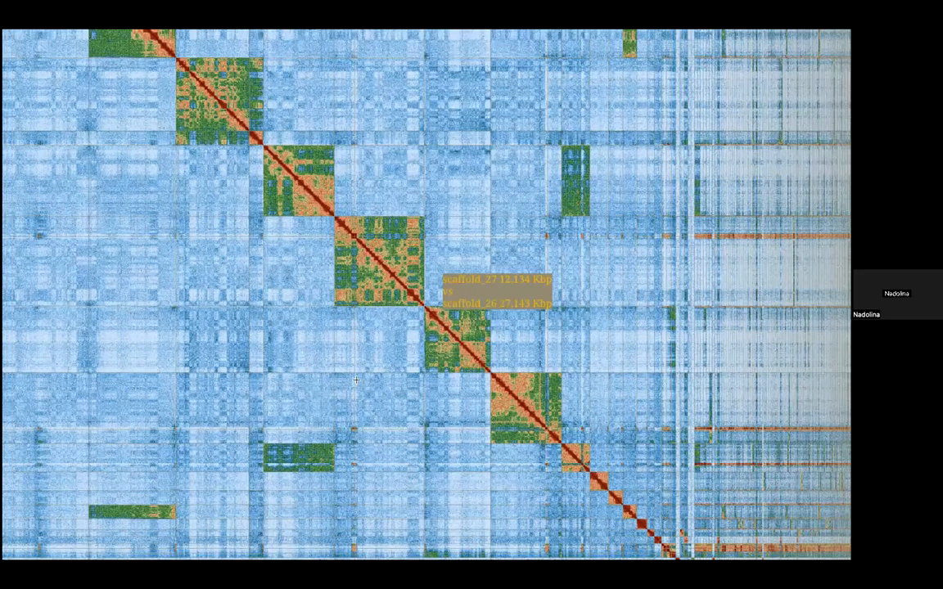
Step: In scaffold edit mode, mark the whole scaffold_27 block on the diagonal as one scaffold
{"action": "scroll", "coordinate": [315, 297], "scroll_direction": "up", "scroll_amount": 5}
{"action": "key", "text": "s"}
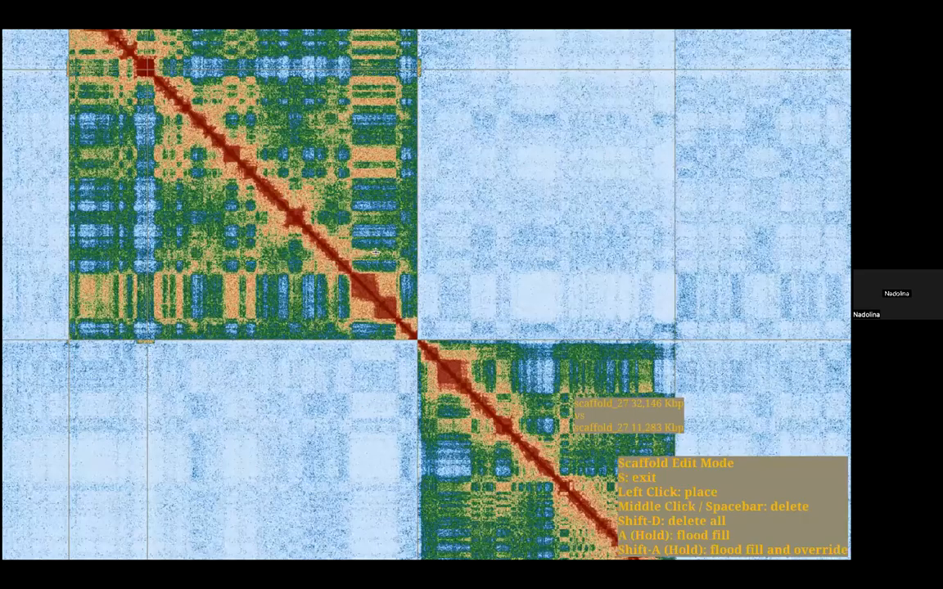
{"action": "left_click_drag", "start_coordinate": [376, 253], "coordinate": [339, 227]}
{"action": "scroll", "coordinate": [339, 228], "scroll_direction": "up", "scroll_amount": 5}
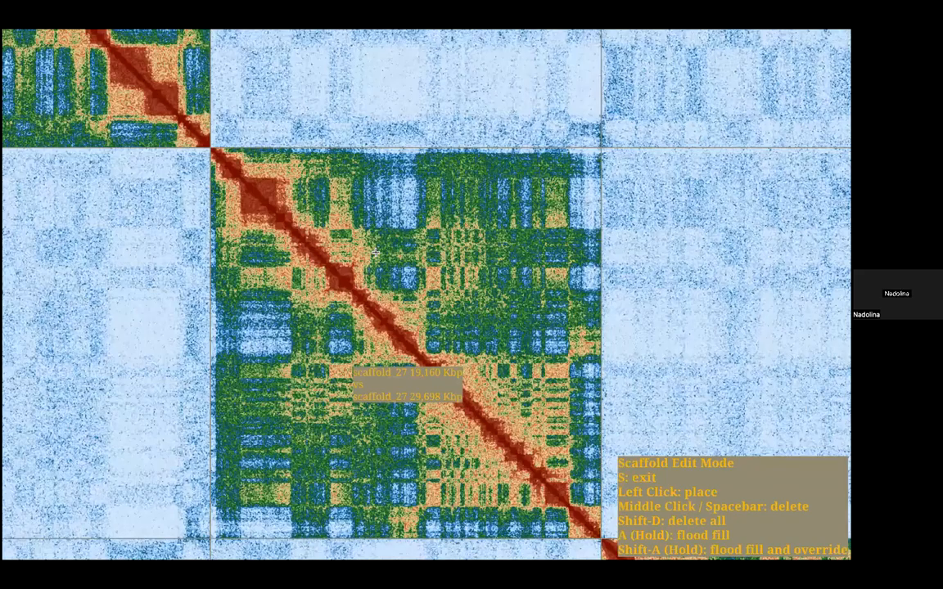
{"action": "left_click_drag", "start_coordinate": [348, 361], "coordinate": [395, 397]}
{"action": "scroll", "coordinate": [395, 398], "scroll_direction": "up", "scroll_amount": 5}
{"action": "left_click", "coordinate": [177, 88]}
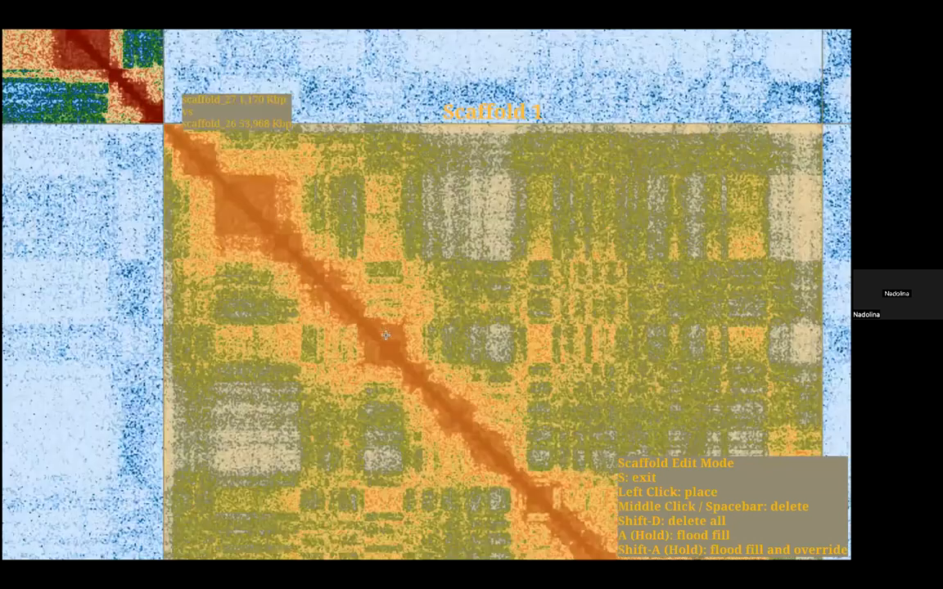
Step: Mark the neighbouring scaffold_26 block, together with the short scaffold_32 piece at its start, as a separate scaffold
{"action": "scroll", "coordinate": [146, 92], "scroll_direction": "down", "scroll_amount": 5}
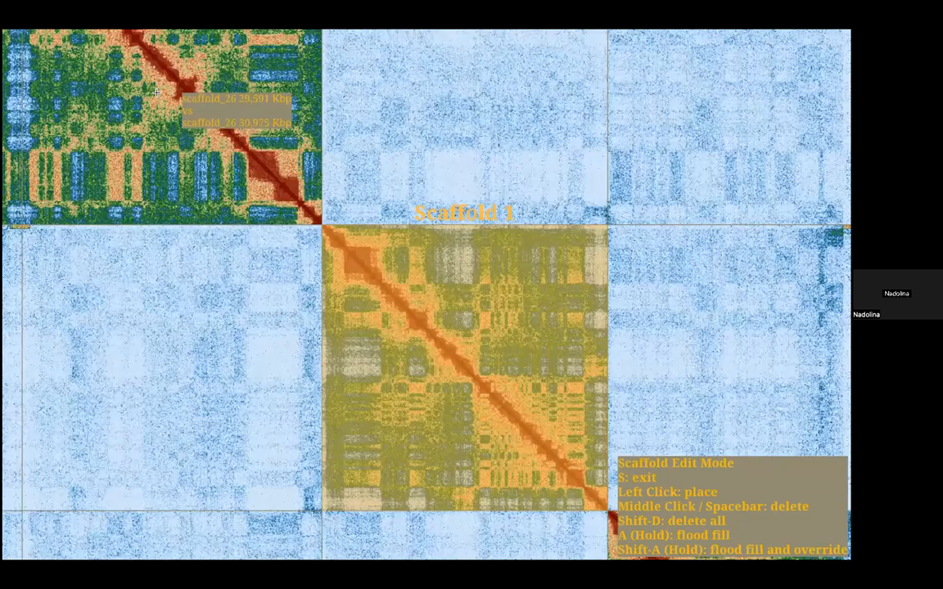
{"action": "left_click_drag", "start_coordinate": [156, 92], "coordinate": [367, 341]}
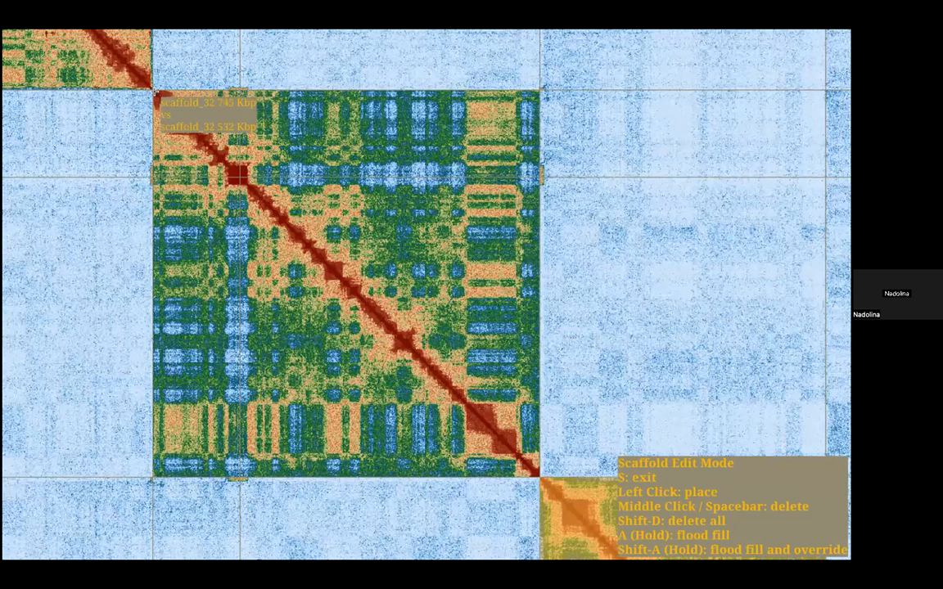
{"action": "left_click", "coordinate": [154, 93]}
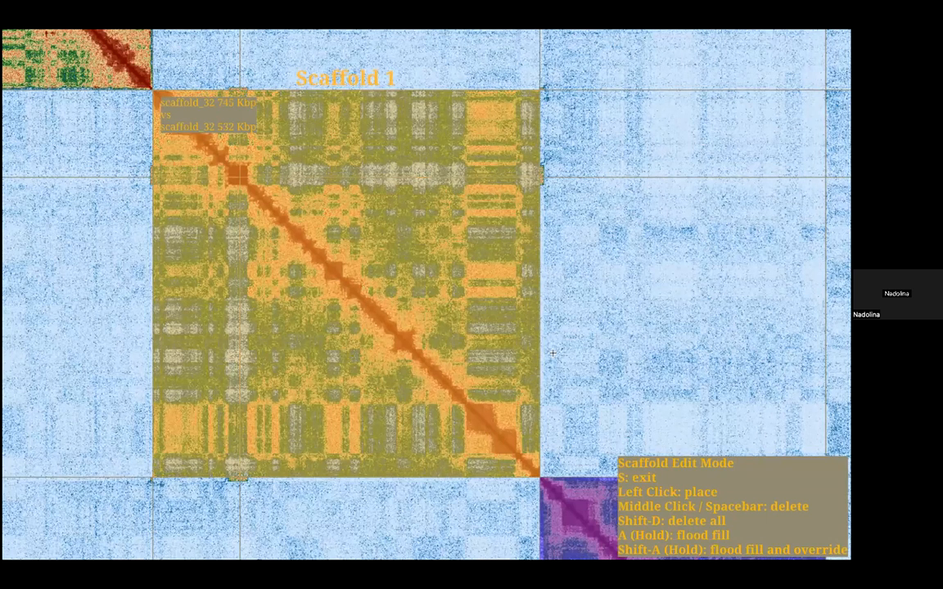
{"action": "scroll", "coordinate": [407, 278], "scroll_direction": "down", "scroll_amount": 5}
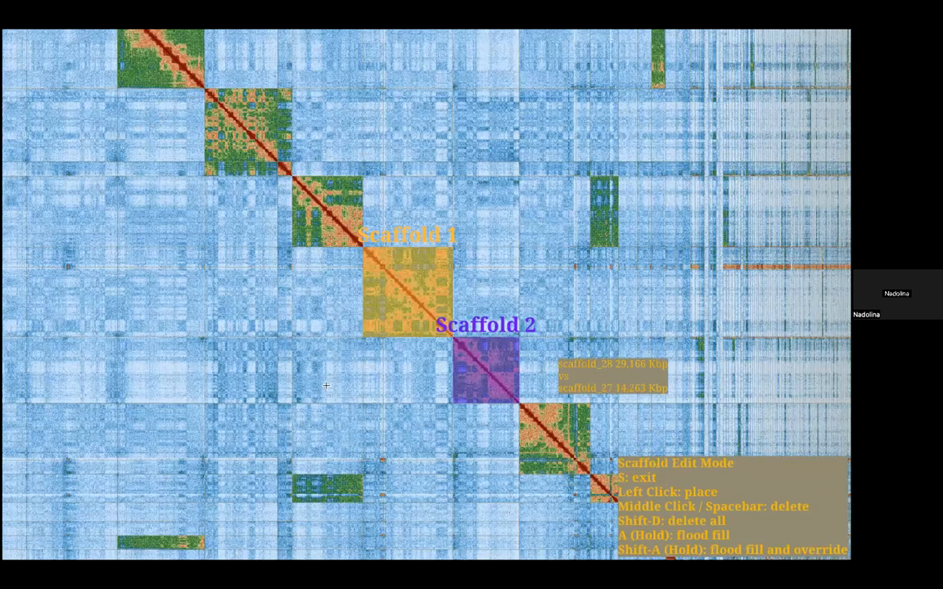
{"action": "scroll", "coordinate": [426, 299], "scroll_direction": "up", "scroll_amount": 5}
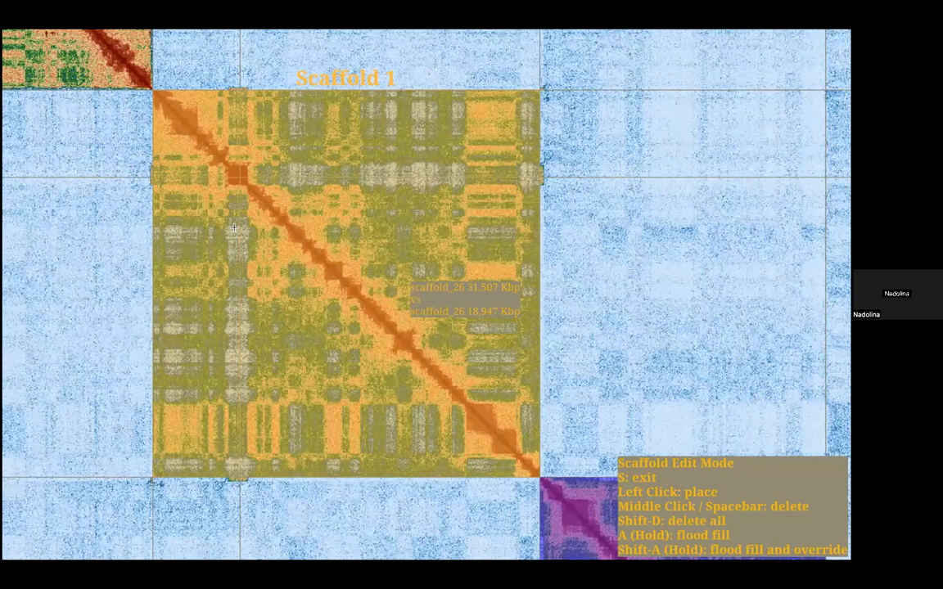
Step: Mark the scaffold_24 block and the two-part block just before it on the diagonal as separate scaffolds
{"action": "left_click_drag", "start_coordinate": [113, 73], "coordinate": [351, 411]}
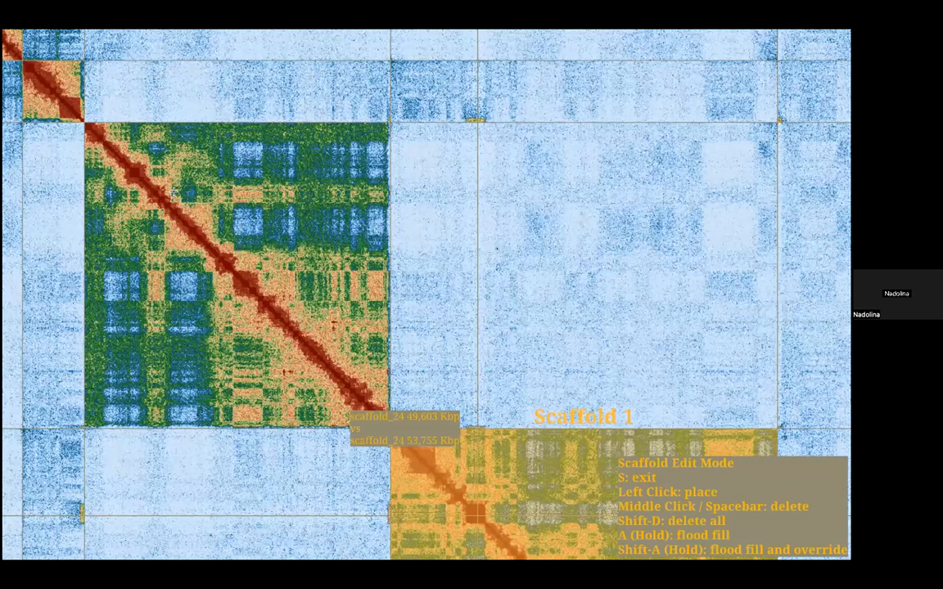
{"action": "left_click", "coordinate": [158, 172]}
{"action": "left_click_drag", "start_coordinate": [98, 128], "coordinate": [244, 225]}
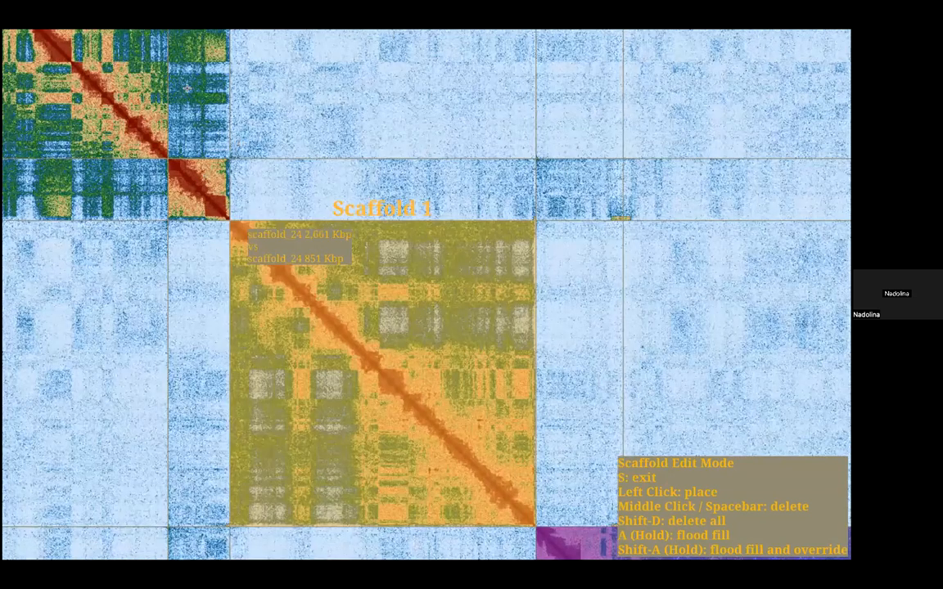
{"action": "scroll", "coordinate": [182, 180], "scroll_direction": "down", "scroll_amount": 5}
{"action": "left_click", "coordinate": [241, 142]}
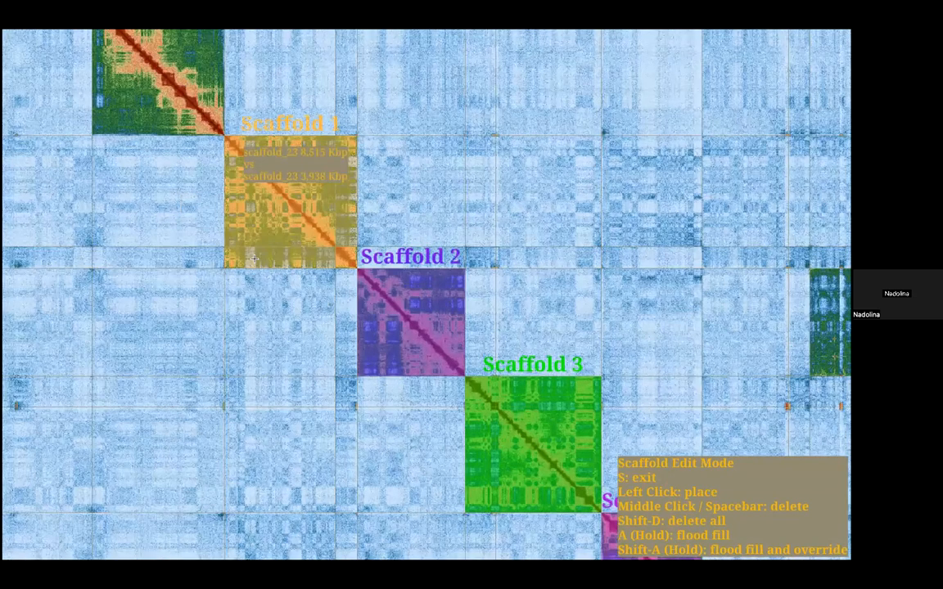
Step: Mark the scaffold_22 block as another separate scaffold
{"action": "left_click_drag", "start_coordinate": [186, 84], "coordinate": [328, 307]}
{"action": "scroll", "coordinate": [328, 307], "scroll_direction": "up", "scroll_amount": 2}
{"action": "left_click", "coordinate": [332, 289]}
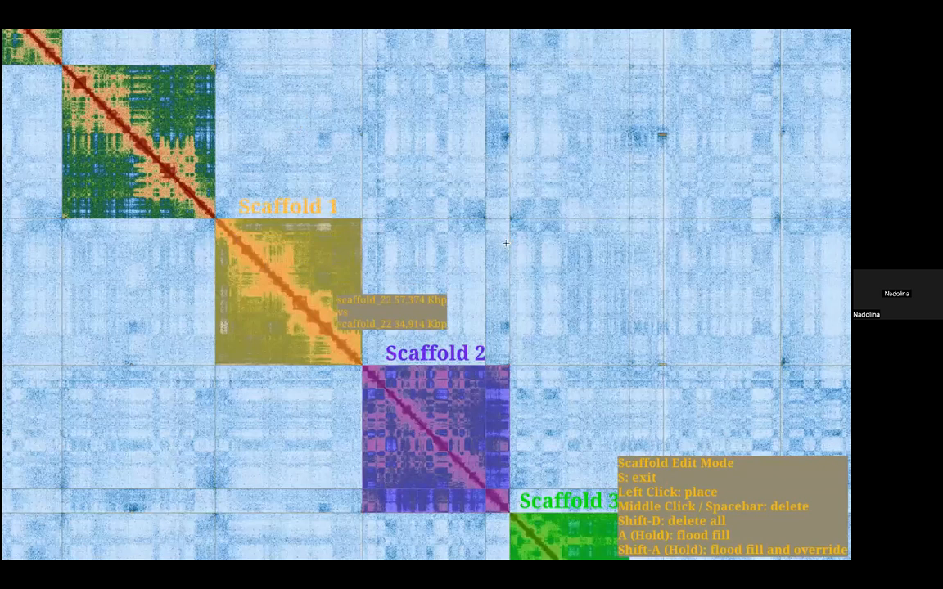
Step: Mark four more scaffolds over the large blocks nearer the start of the diagonal
{"action": "scroll", "coordinate": [513, 243], "scroll_direction": "down", "scroll_amount": 10}
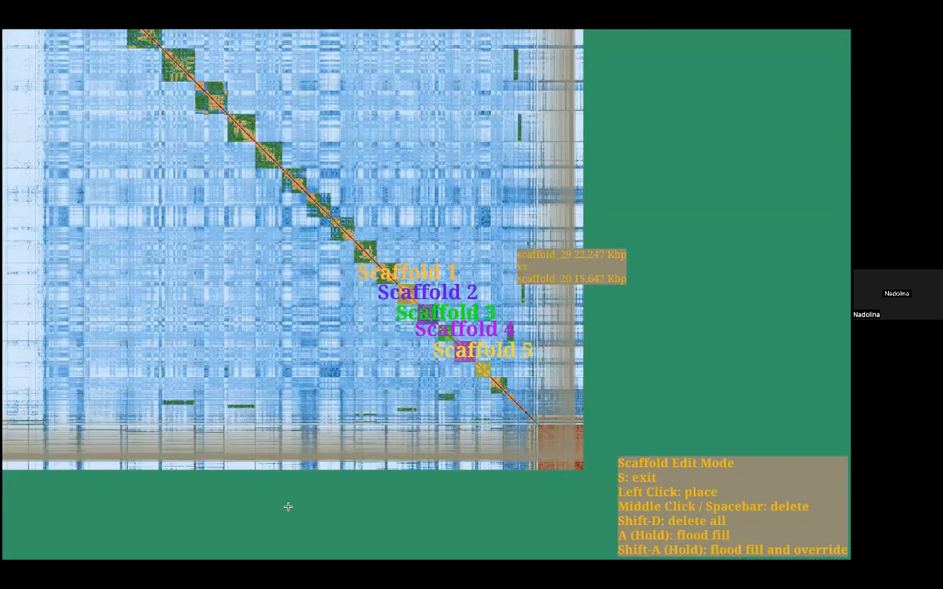
{"action": "scroll", "coordinate": [288, 505], "scroll_direction": "down", "scroll_amount": 1}
{"action": "scroll", "coordinate": [290, 196], "scroll_direction": "up", "scroll_amount": 3}
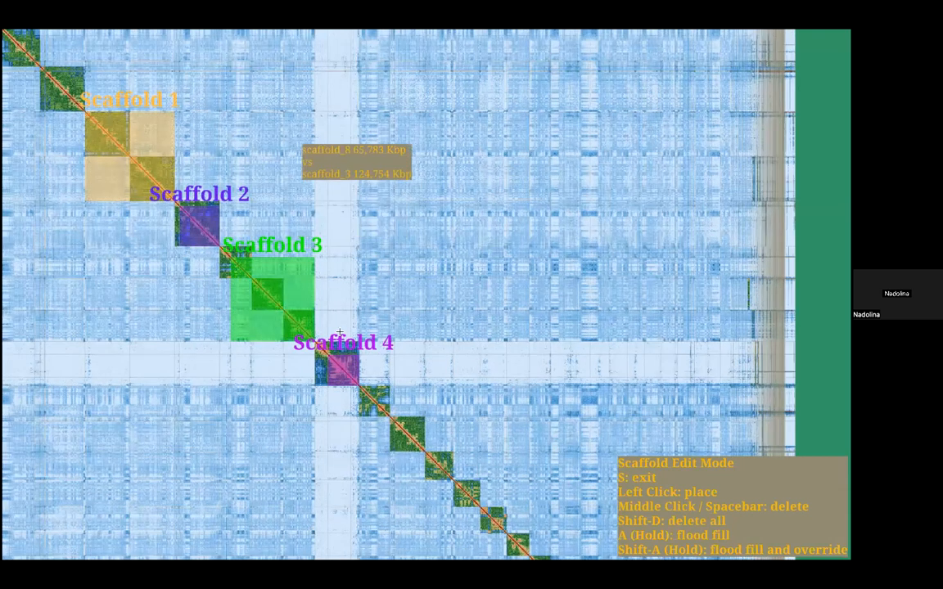
{"action": "scroll", "coordinate": [347, 256], "scroll_direction": "down", "scroll_amount": 1}
{"action": "scroll", "coordinate": [348, 255], "scroll_direction": "up", "scroll_amount": 3}
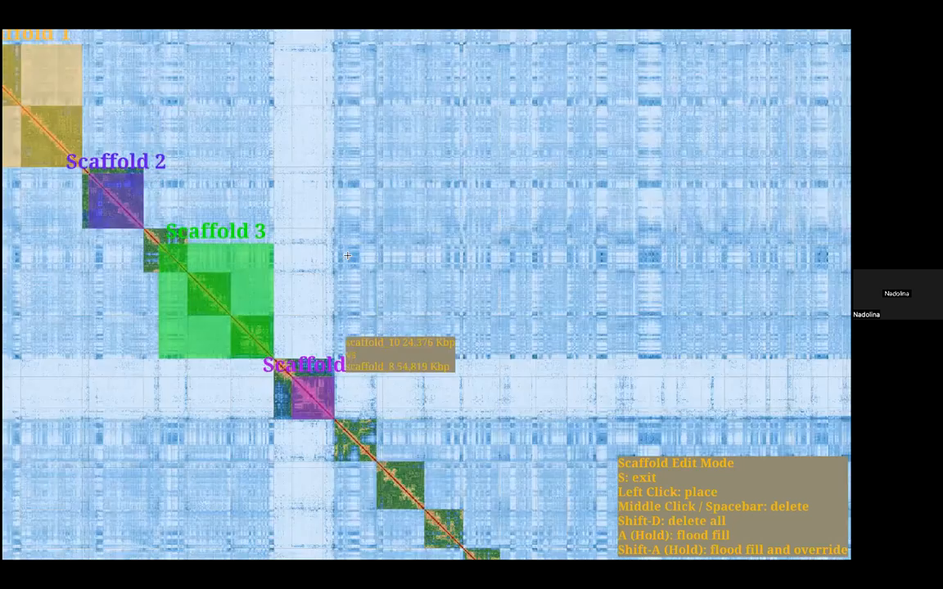
{"action": "scroll", "coordinate": [347, 256], "scroll_direction": "down", "scroll_amount": 5}
Step: Start generating an AGP file of the map and choose Documents/ROCKU/curation as the destination folder
{"action": "key", "text": "u"}
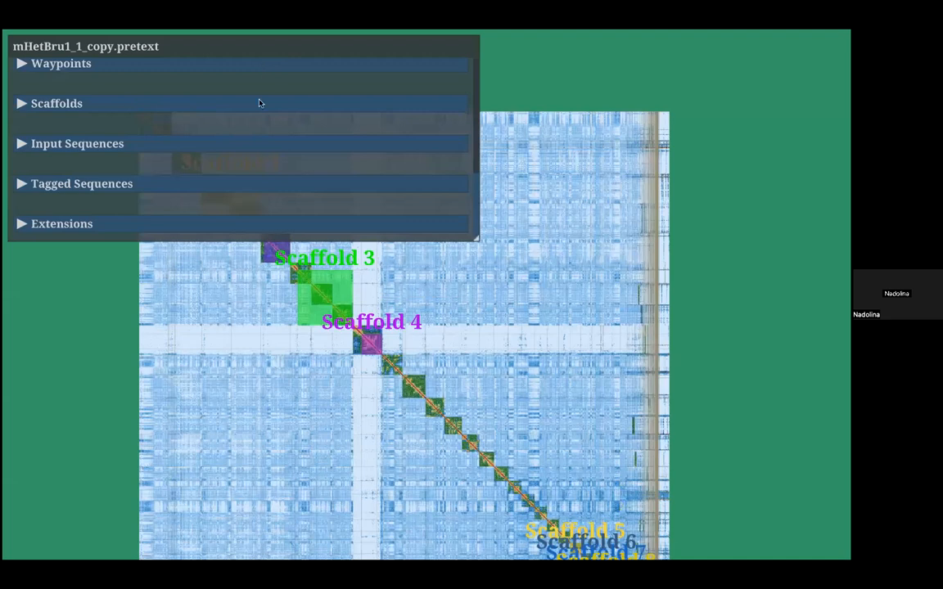
{"action": "scroll", "coordinate": [303, 65], "scroll_direction": "up", "scroll_amount": 5}
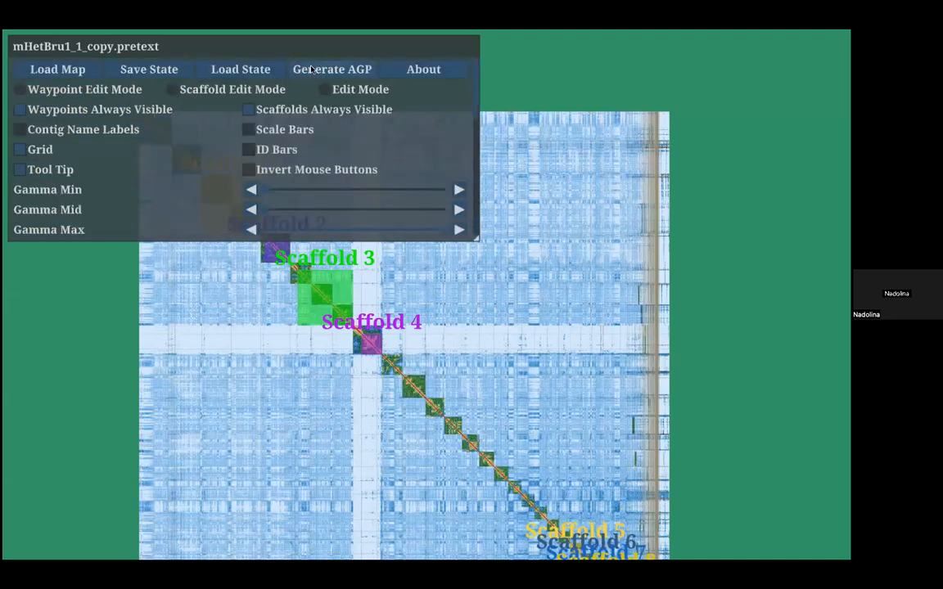
{"action": "left_click", "coordinate": [311, 70]}
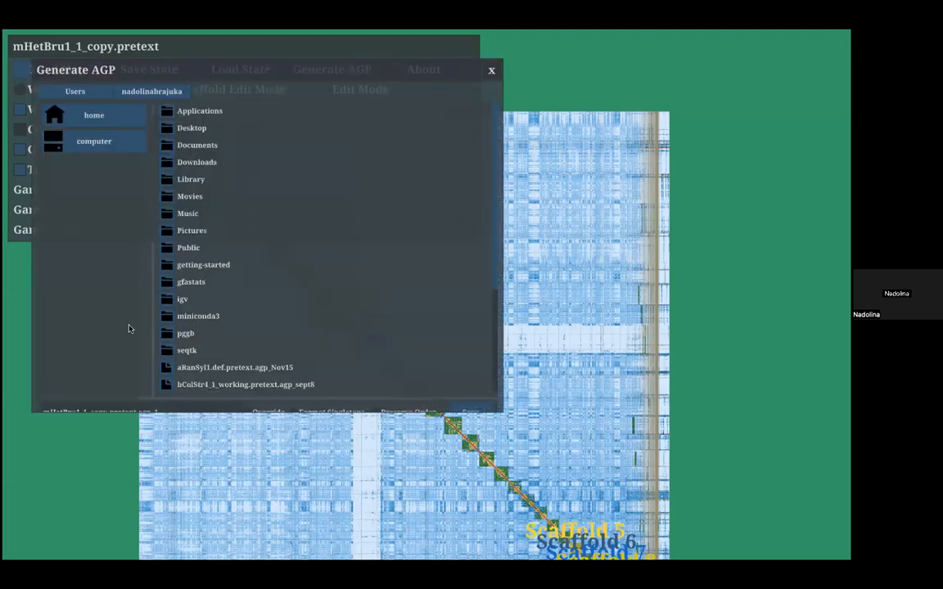
{"action": "left_click", "coordinate": [175, 146]}
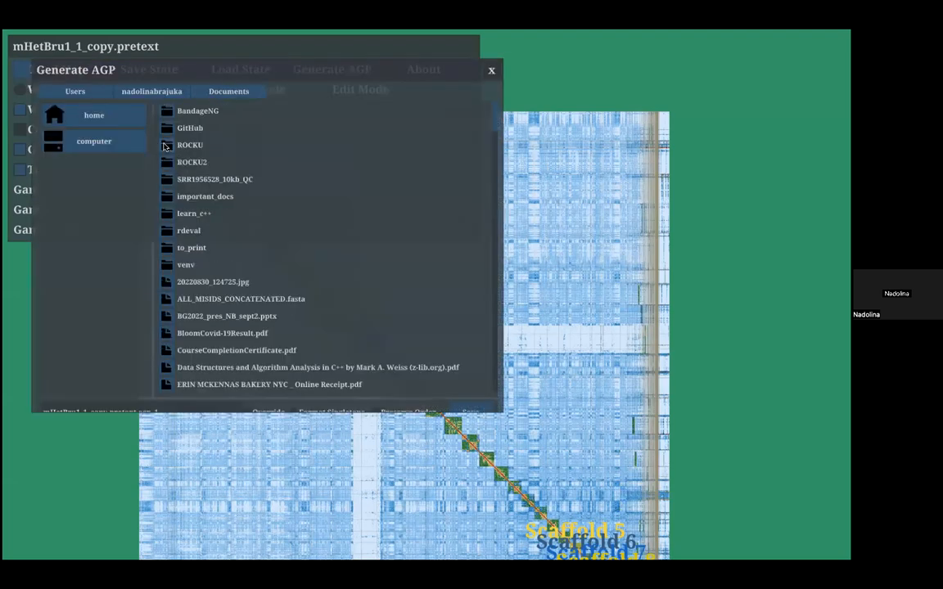
{"action": "left_click", "coordinate": [164, 145]}
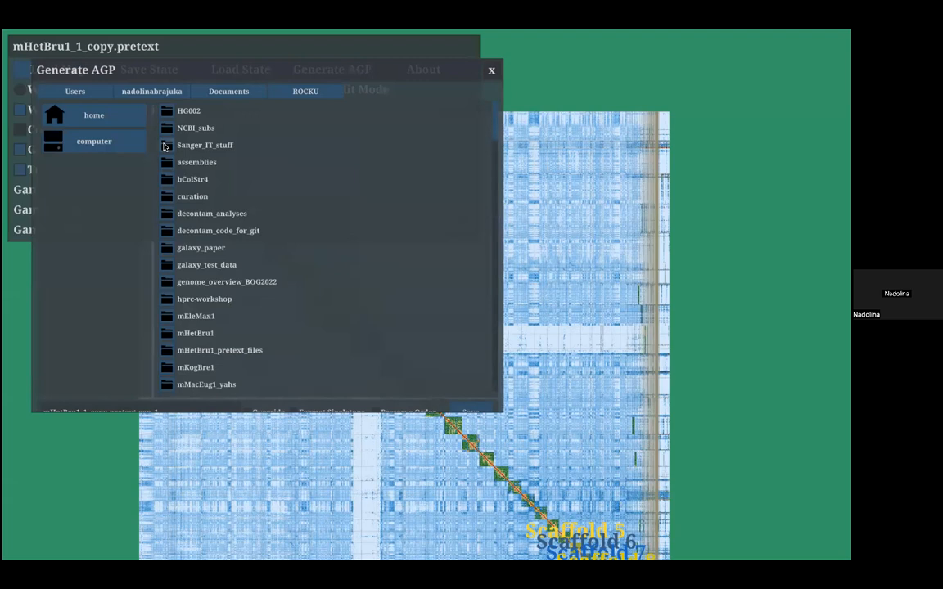
{"action": "left_click", "coordinate": [167, 197]}
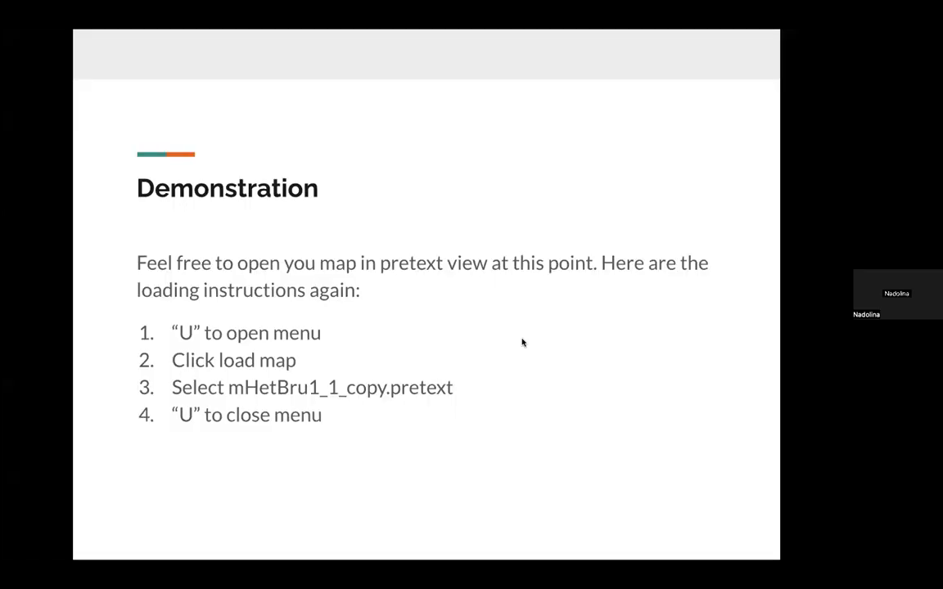
{"action": "key", "text": "Right"}
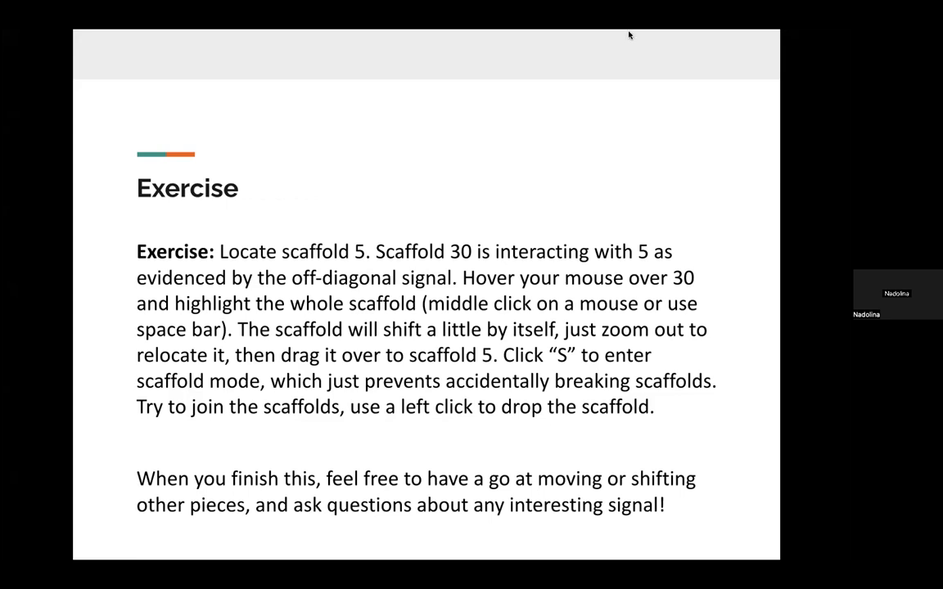
{"action": "mouse_move", "coordinate": [88, 52]}
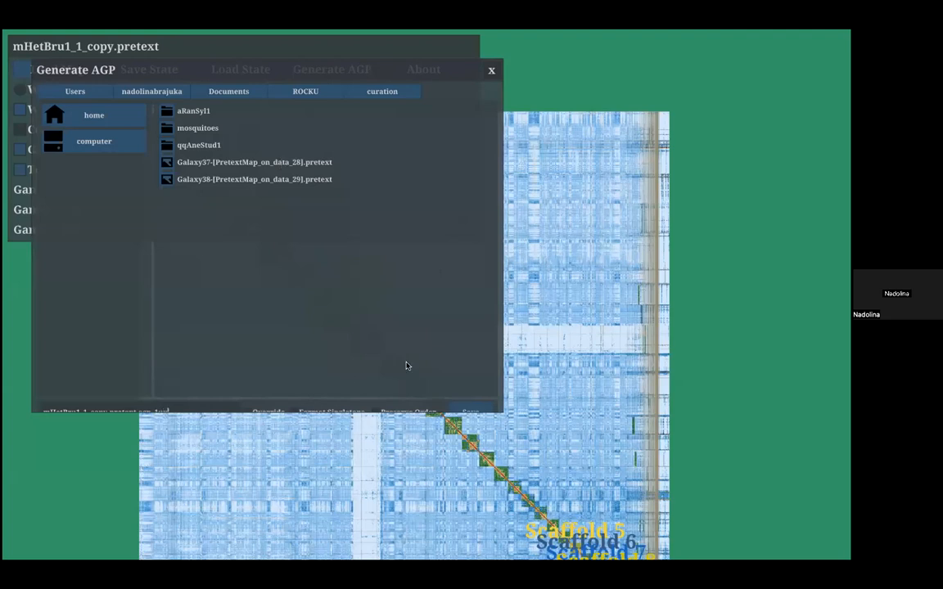
Step: Cancel the AGP generation and return to the full contact map
{"action": "left_click", "coordinate": [491, 70]}
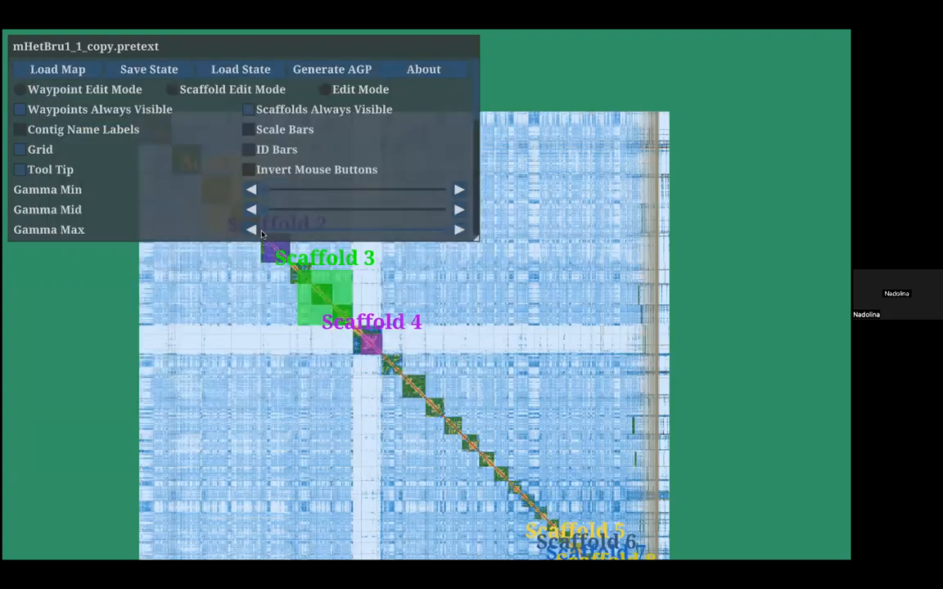
{"action": "key", "text": "u"}
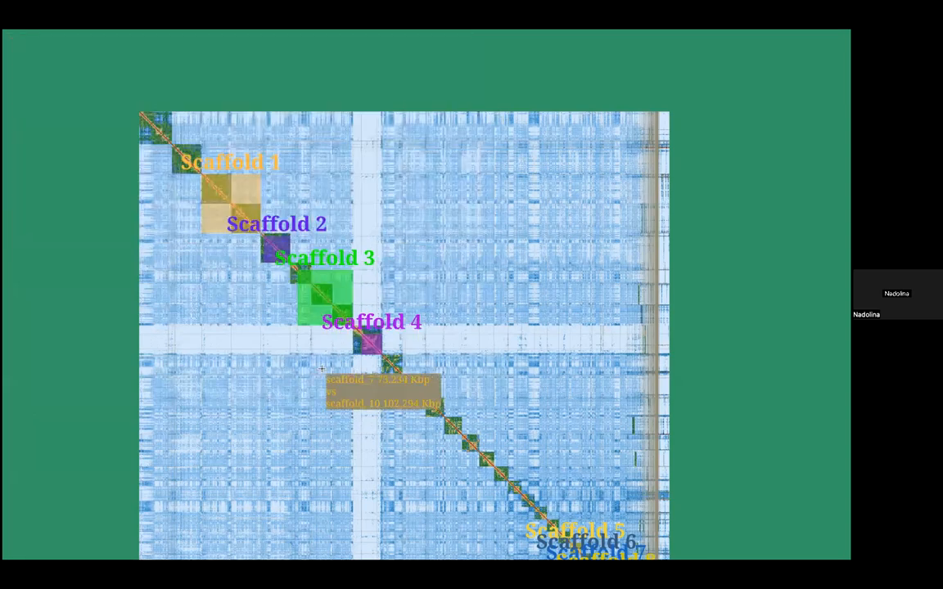
Step: Look over the marked scaffolds along the diagonal and delete all of them in scaffold edit mode
{"action": "scroll", "coordinate": [321, 369], "scroll_direction": "up", "scroll_amount": 6}
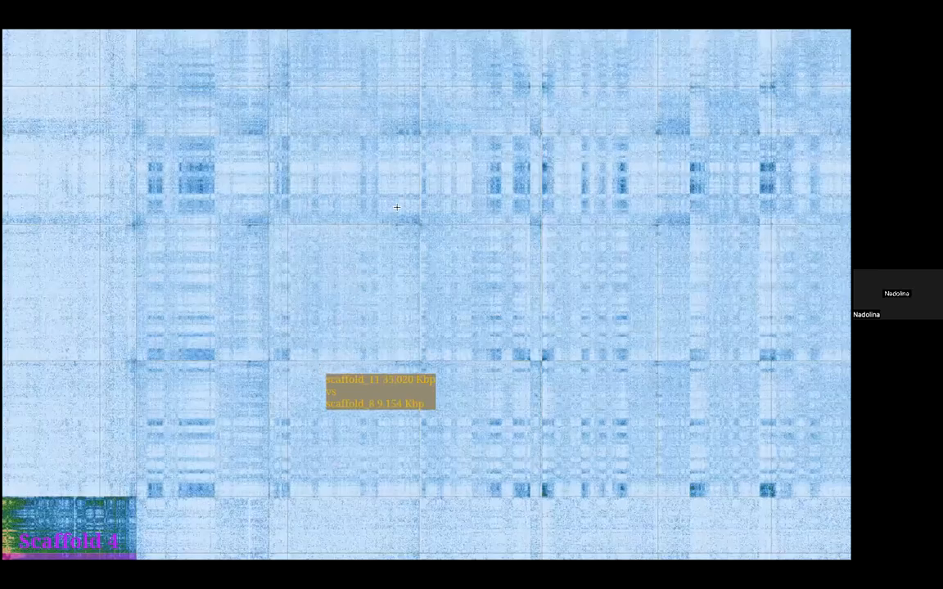
{"action": "scroll", "coordinate": [397, 207], "scroll_direction": "down", "scroll_amount": 6}
{"action": "left_click_drag", "start_coordinate": [576, 340], "coordinate": [508, 157]}
{"action": "scroll", "coordinate": [507, 269], "scroll_direction": "up", "scroll_amount": 2}
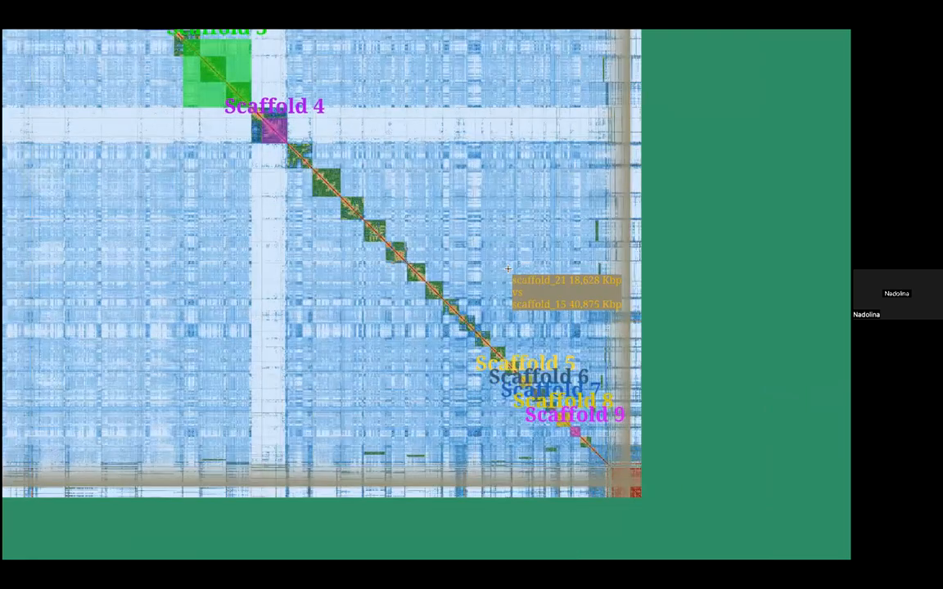
{"action": "scroll", "coordinate": [507, 268], "scroll_direction": "up", "scroll_amount": 3}
{"action": "scroll", "coordinate": [509, 268], "scroll_direction": "down", "scroll_amount": 4}
{"action": "key", "text": "s"}
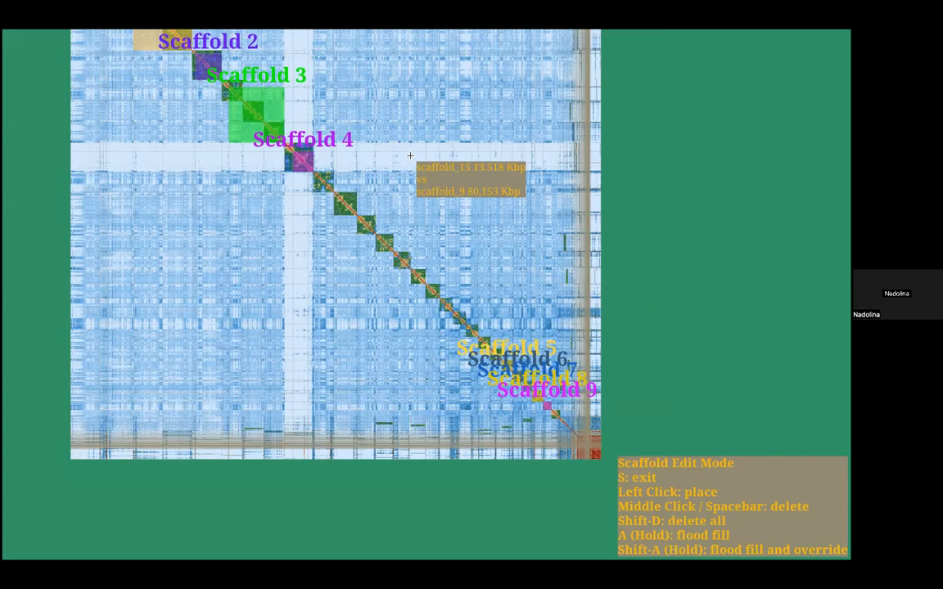
{"action": "key", "text": "shift+d"}
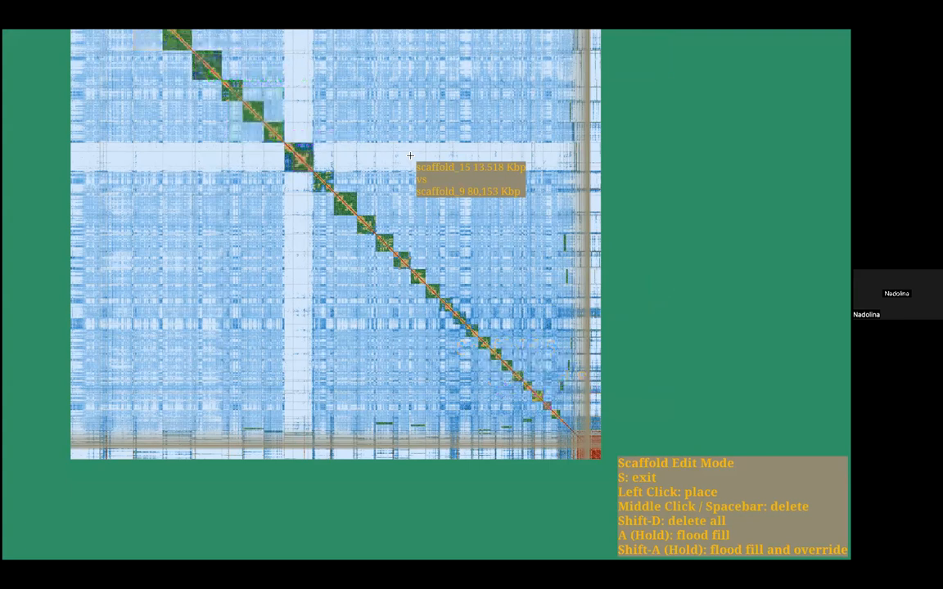
Step: Leave scaffold edit mode and examine the scaffold_9 block and its pale band against the neighbouring blocks on the contact map
{"action": "key", "text": "s"}
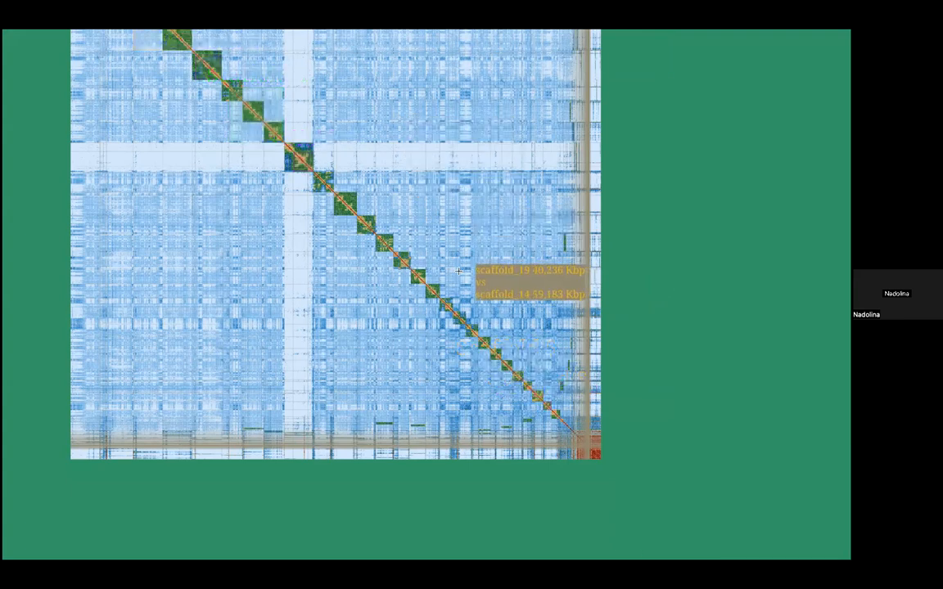
{"action": "left_click_drag", "start_coordinate": [336, 136], "coordinate": [396, 194]}
{"action": "mouse_move", "coordinate": [361, 249]}
{"action": "left_mouse_down"}
{"action": "mouse_move", "coordinate": [422, 333]}
{"action": "mouse_move", "coordinate": [366, 262]}
{"action": "left_mouse_up"}
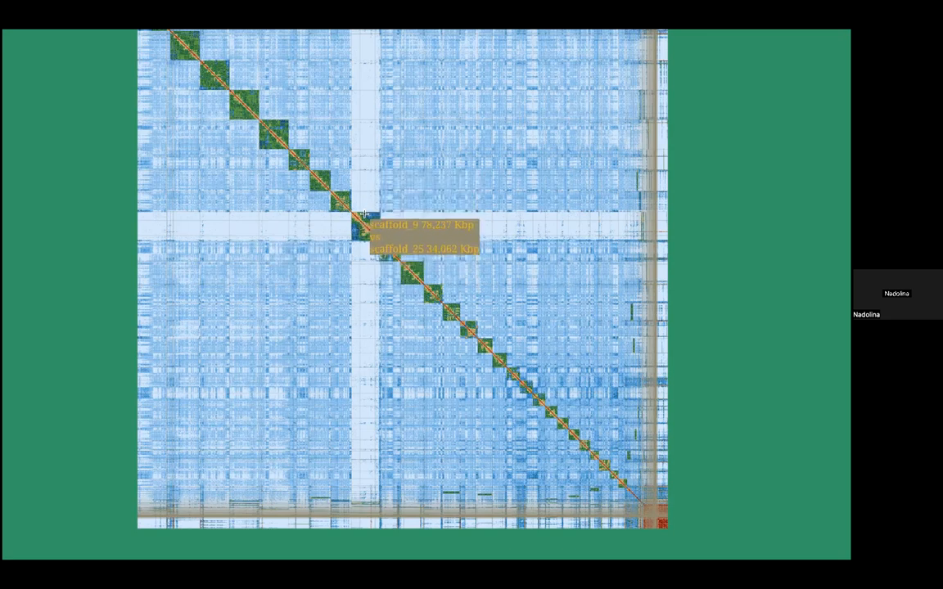
{"action": "scroll", "coordinate": [366, 214], "scroll_direction": "up", "scroll_amount": 3}
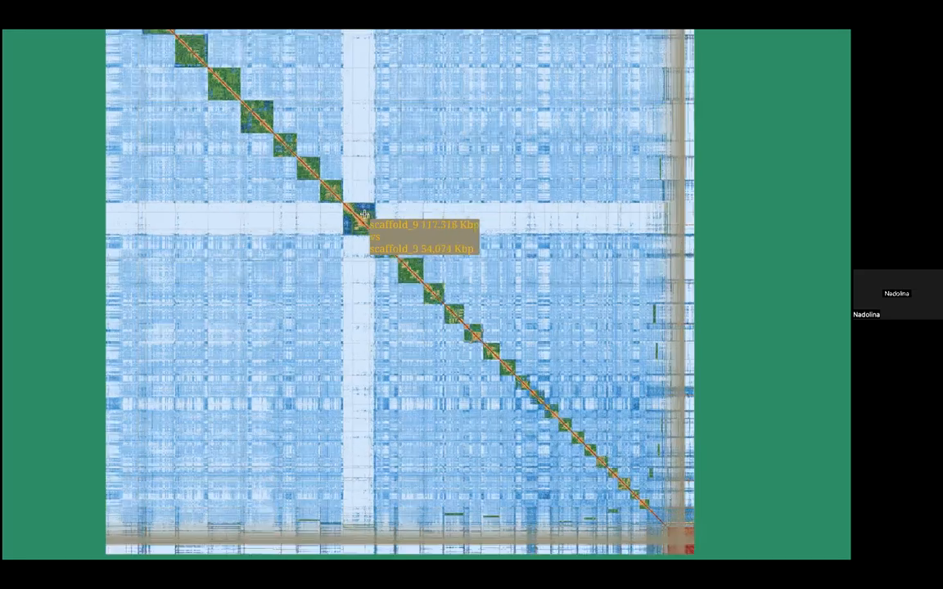
{"action": "scroll", "coordinate": [366, 215], "scroll_direction": "down", "scroll_amount": 3}
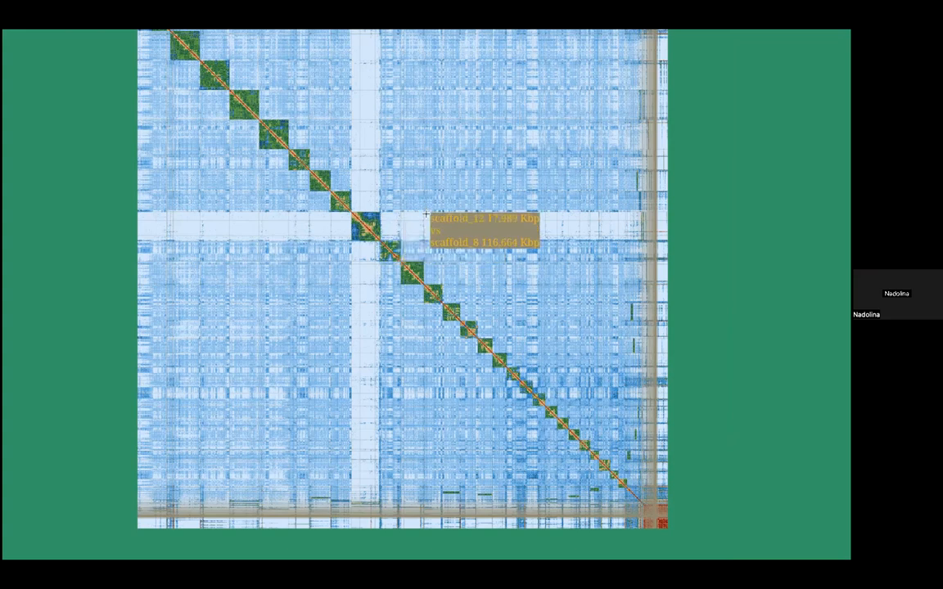
{"action": "scroll", "coordinate": [427, 226], "scroll_direction": "up", "scroll_amount": 1}
{"action": "scroll", "coordinate": [428, 226], "scroll_direction": "up", "scroll_amount": 1}
{"action": "scroll", "coordinate": [250, 87], "scroll_direction": "up", "scroll_amount": 1}
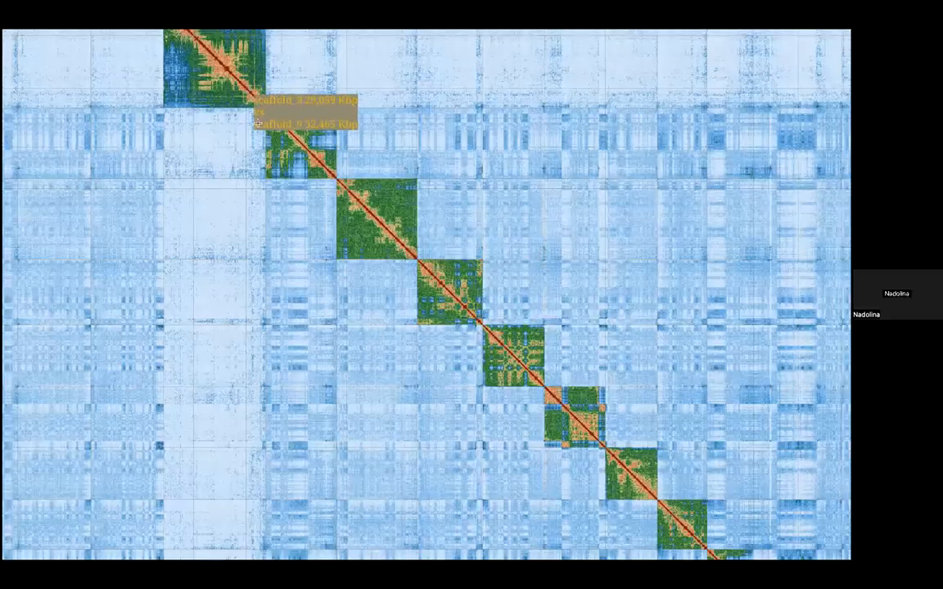
{"action": "scroll", "coordinate": [322, 306], "scroll_direction": "up", "scroll_amount": 1}
{"action": "scroll", "coordinate": [398, 344], "scroll_direction": "up", "scroll_amount": 1}
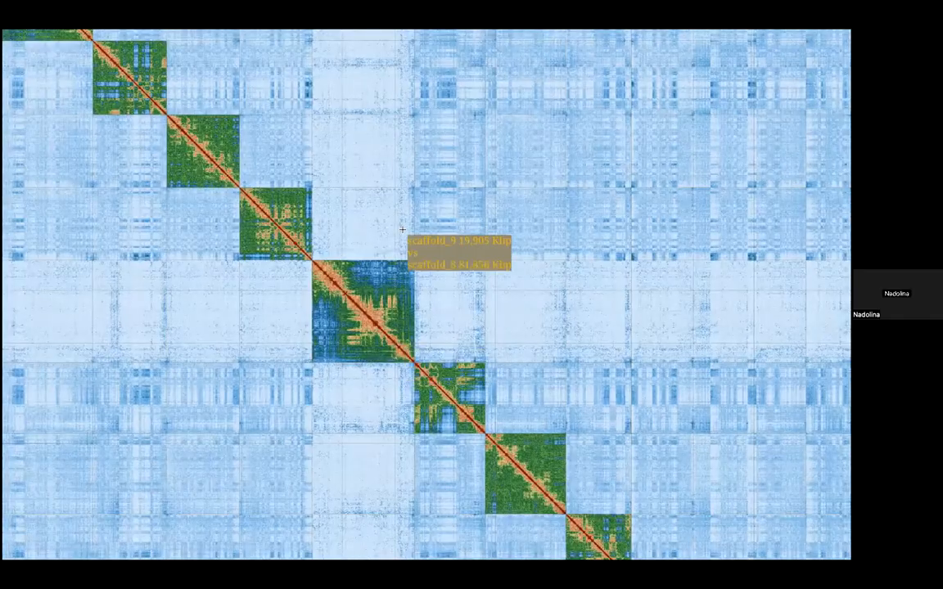
{"action": "scroll", "coordinate": [402, 230], "scroll_direction": "up", "scroll_amount": 1}
{"action": "scroll", "coordinate": [467, 214], "scroll_direction": "up", "scroll_amount": 1}
{"action": "scroll", "coordinate": [479, 220], "scroll_direction": "up", "scroll_amount": 1}
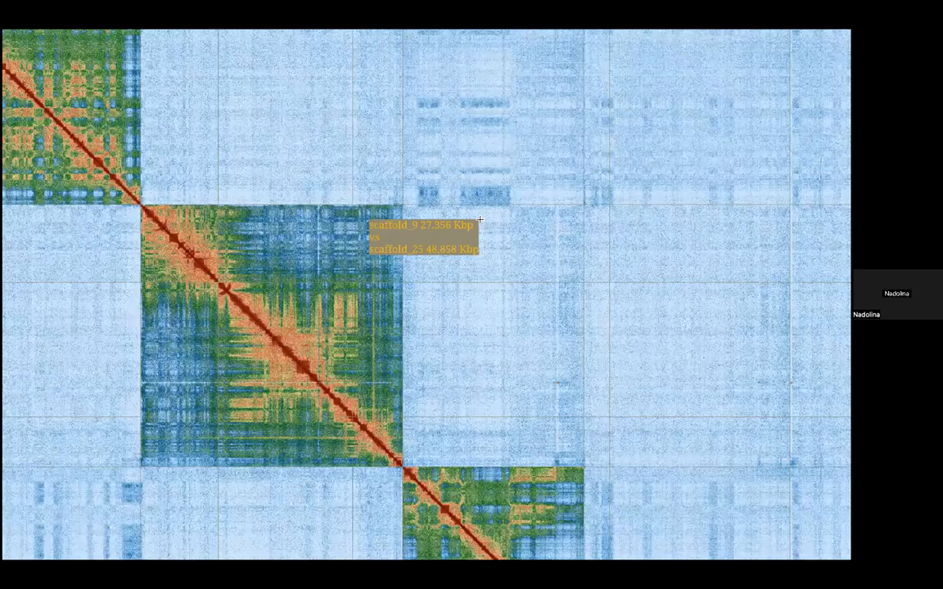
{"action": "left_click_drag", "start_coordinate": [360, 215], "coordinate": [481, 219]}
{"action": "scroll", "coordinate": [480, 220], "scroll_direction": "down", "scroll_amount": 3}
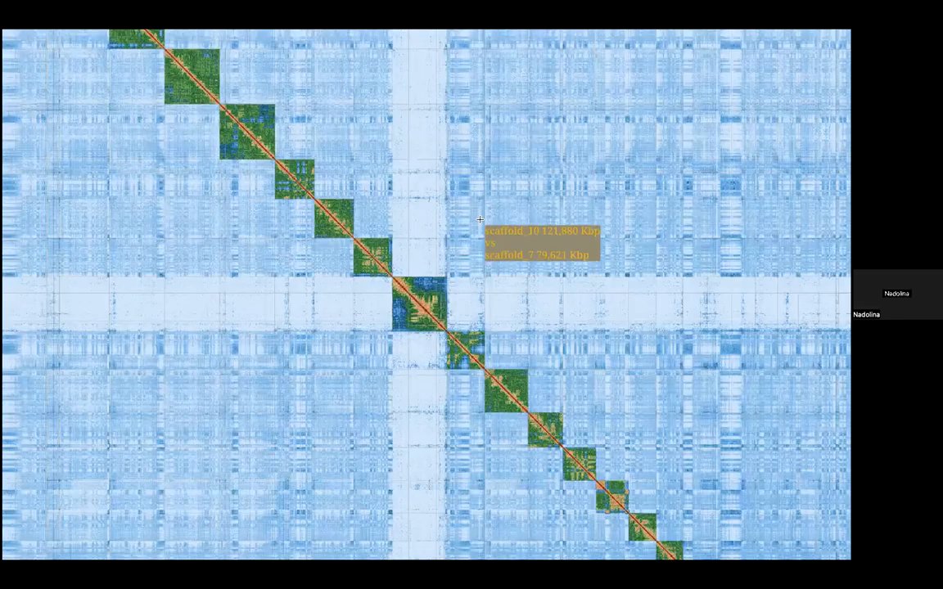
{"action": "scroll", "coordinate": [479, 220], "scroll_direction": "down", "scroll_amount": 2}
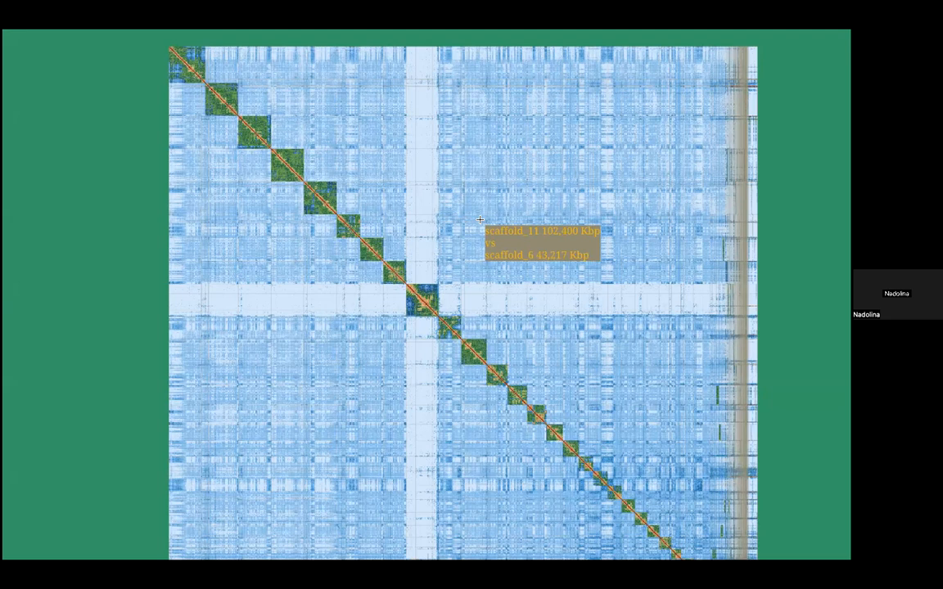
Step: Overlay the coverage graph extension on the contact map
{"action": "key", "text": "u"}
{"action": "scroll", "coordinate": [258, 148], "scroll_direction": "down", "scroll_amount": 5}
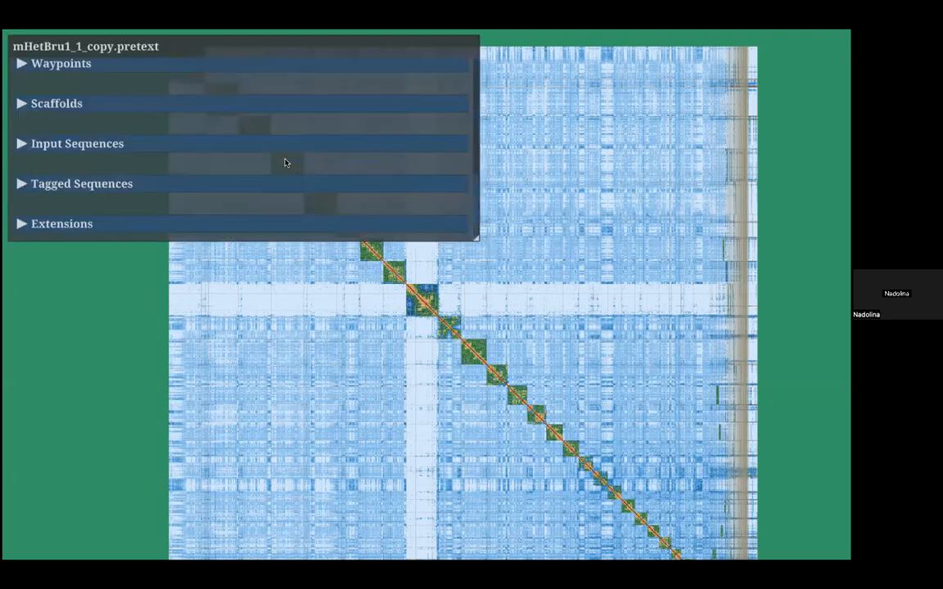
{"action": "left_click", "coordinate": [41, 221]}
{"action": "scroll", "coordinate": [41, 205], "scroll_direction": "down", "scroll_amount": 2}
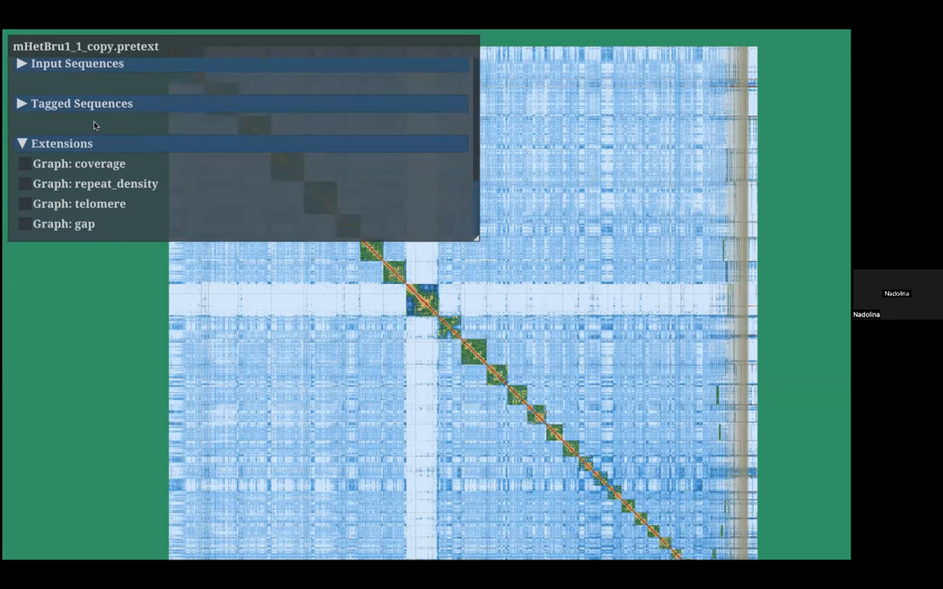
{"action": "left_click", "coordinate": [34, 163]}
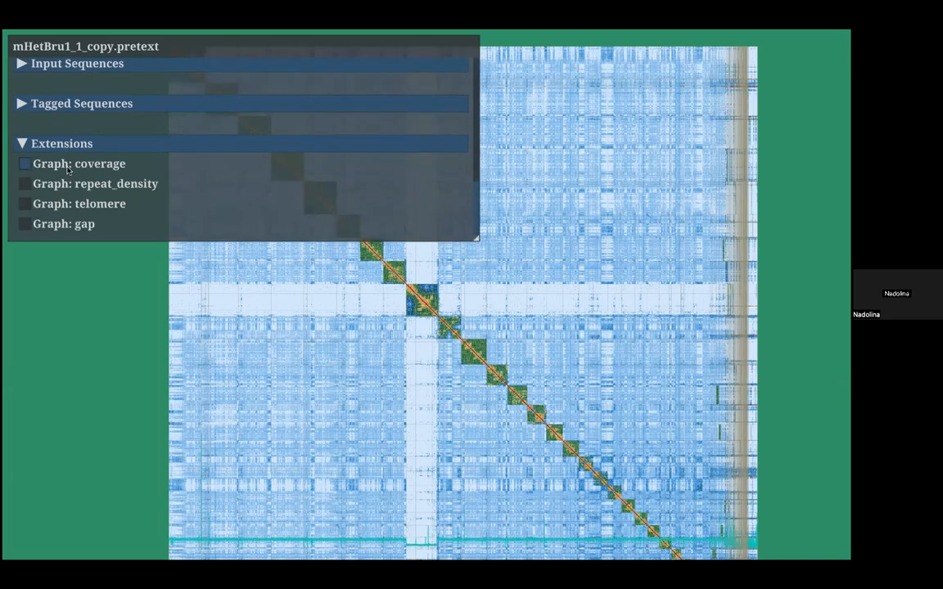
{"action": "key", "text": "u"}
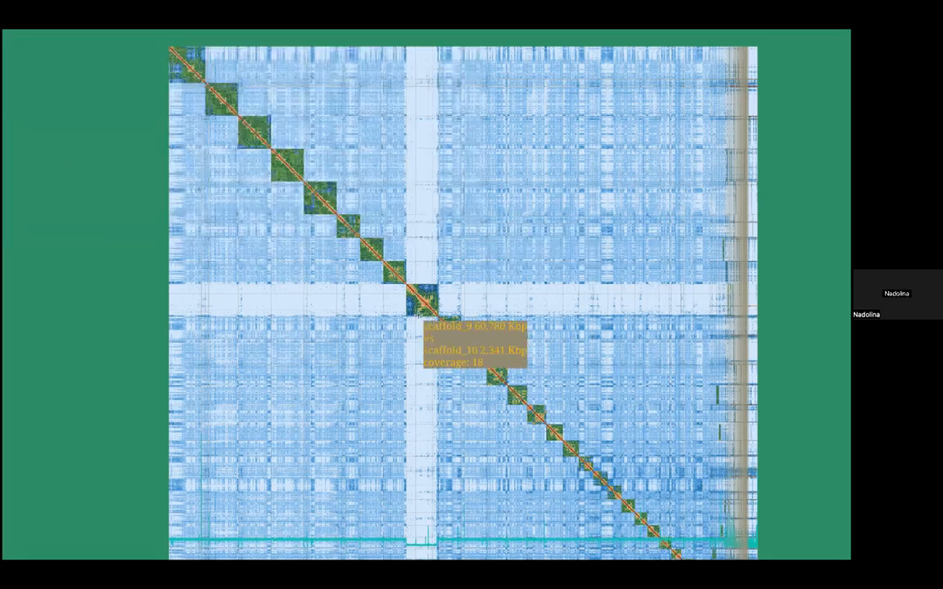
Step: Examine the coverage track along scaffold_9 and compare it with the neighbouring blocks
{"action": "scroll", "coordinate": [417, 314], "scroll_direction": "up", "scroll_amount": 3}
{"action": "scroll", "coordinate": [417, 314], "scroll_direction": "up", "scroll_amount": 3}
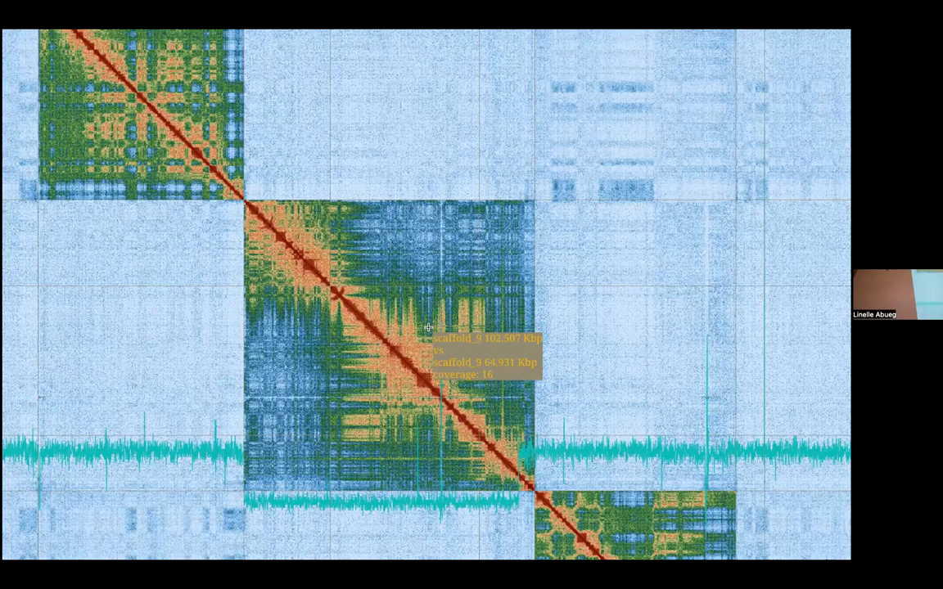
{"action": "scroll", "coordinate": [427, 328], "scroll_direction": "down", "scroll_amount": 10}
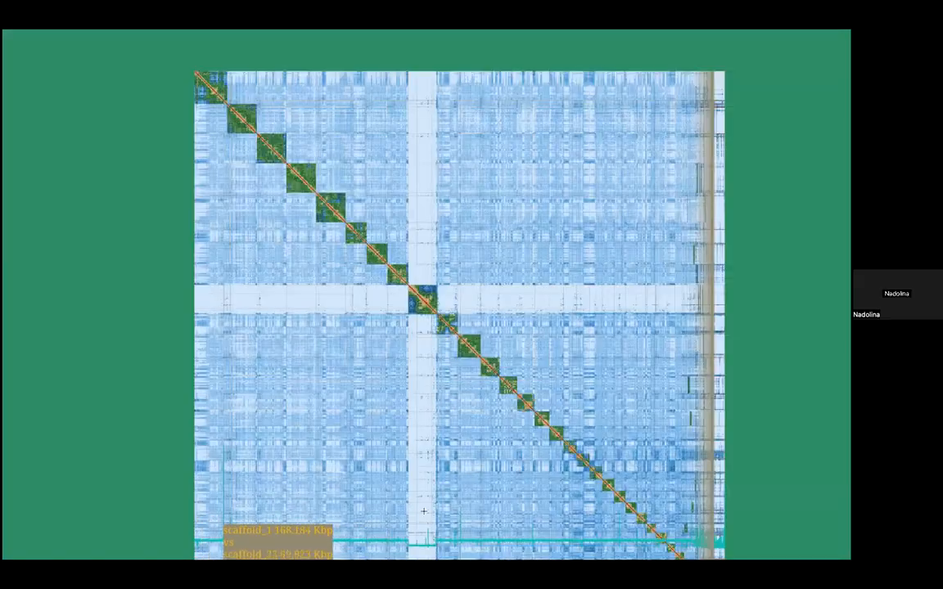
{"action": "scroll", "coordinate": [471, 233], "scroll_direction": "up", "scroll_amount": 4}
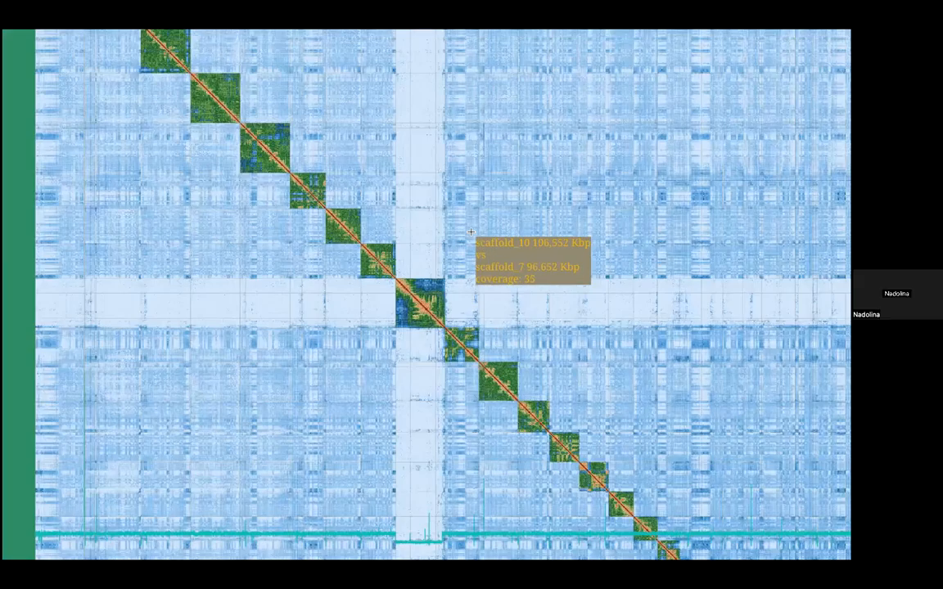
{"action": "scroll", "coordinate": [471, 233], "scroll_direction": "up", "scroll_amount": 4}
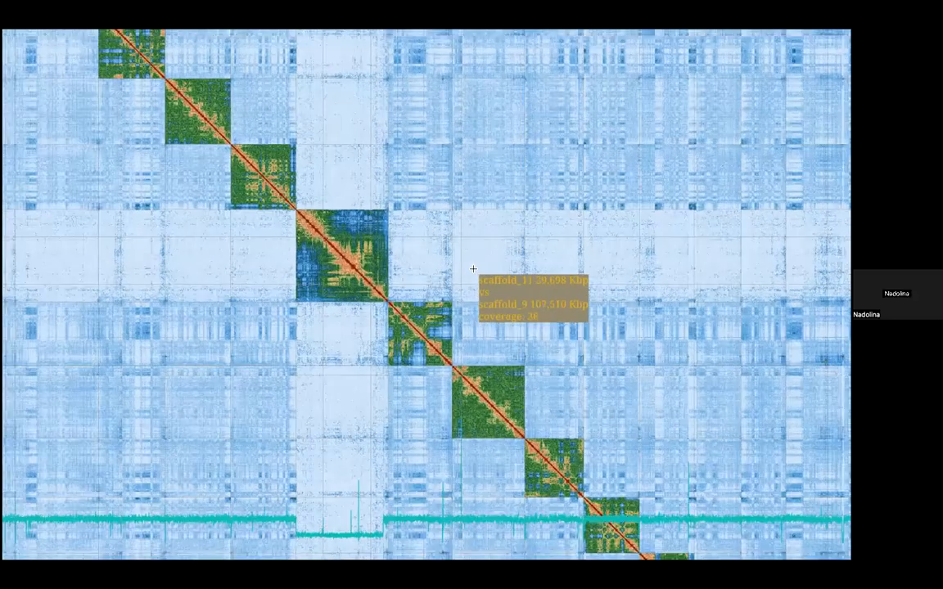
{"action": "scroll", "coordinate": [474, 269], "scroll_direction": "up", "scroll_amount": 4}
{"action": "left_click_drag", "start_coordinate": [389, 233], "coordinate": [522, 241]}
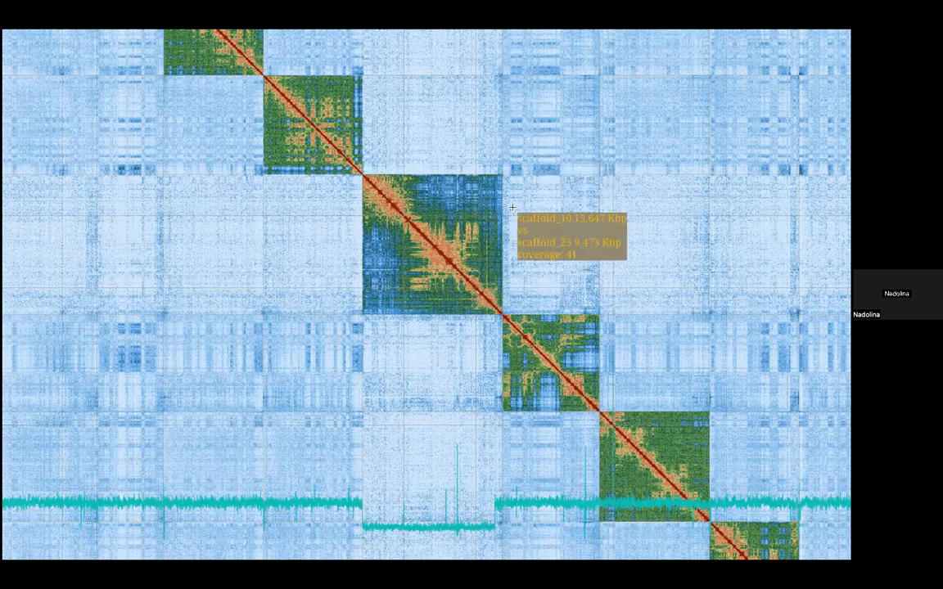
{"action": "scroll", "coordinate": [513, 208], "scroll_direction": "up", "scroll_amount": 4}
{"action": "left_click_drag", "start_coordinate": [605, 242], "coordinate": [535, 233]}
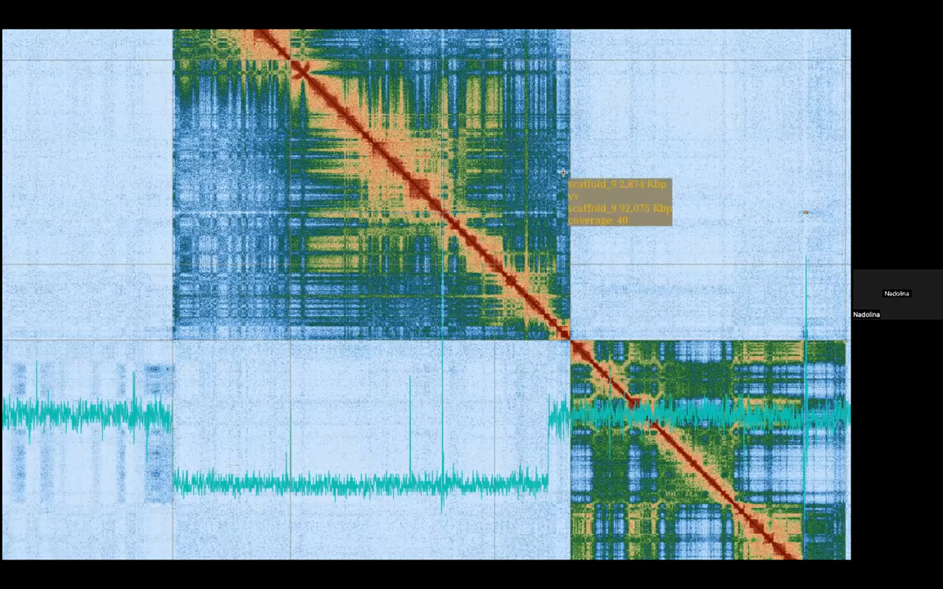
{"action": "scroll", "coordinate": [563, 172], "scroll_direction": "down", "scroll_amount": 5}
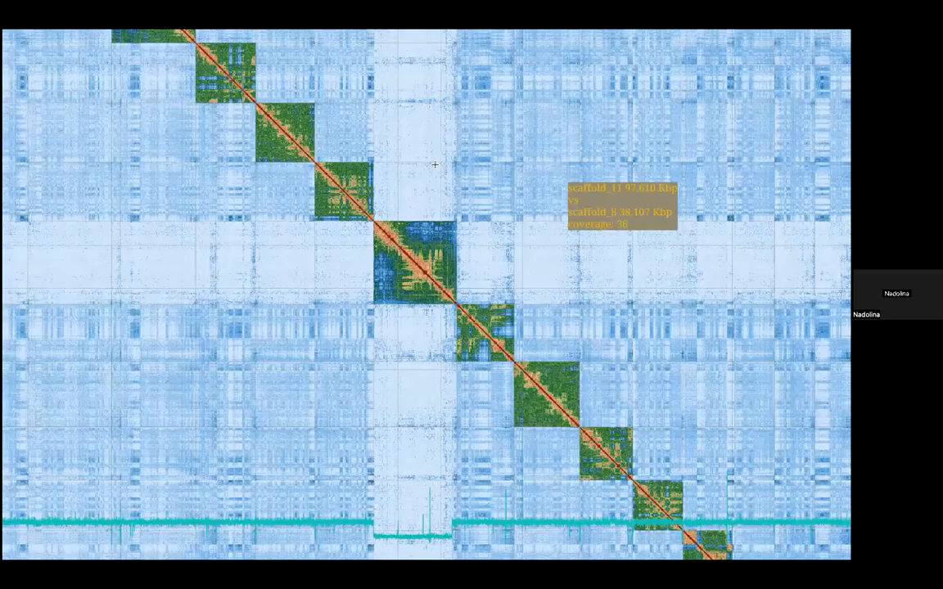
{"action": "scroll", "coordinate": [437, 166], "scroll_direction": "up", "scroll_amount": 4}
{"action": "scroll", "coordinate": [469, 247], "scroll_direction": "up", "scroll_amount": 1}
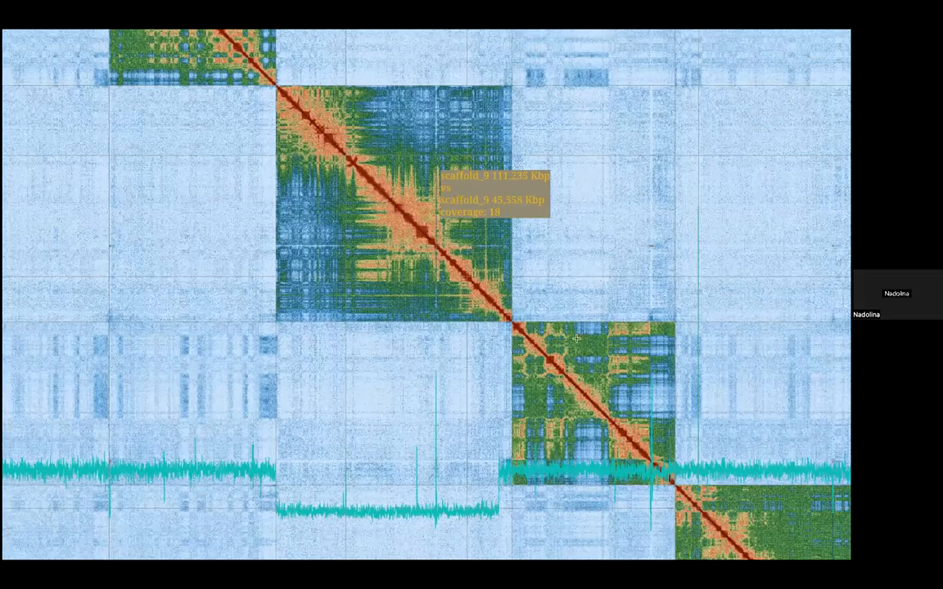
Step: Follow the scaffold_9 row across the map to its contacts with the small scaffolds at the end of the assembly
{"action": "scroll", "coordinate": [473, 252], "scroll_direction": "down", "scroll_amount": 5}
{"action": "left_click_drag", "start_coordinate": [583, 341], "coordinate": [339, 197]}
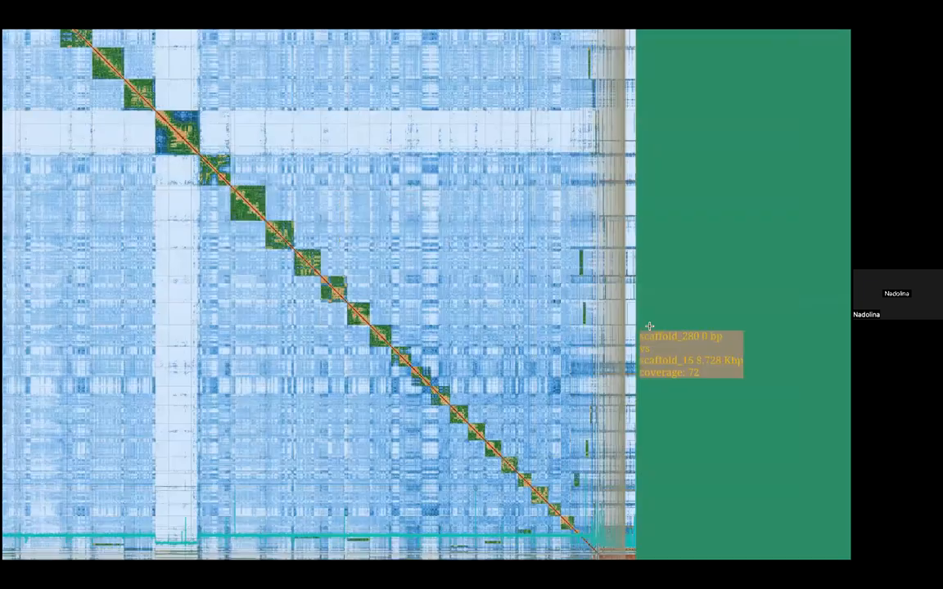
{"action": "scroll", "coordinate": [193, 371], "scroll_direction": "up", "scroll_amount": 6}
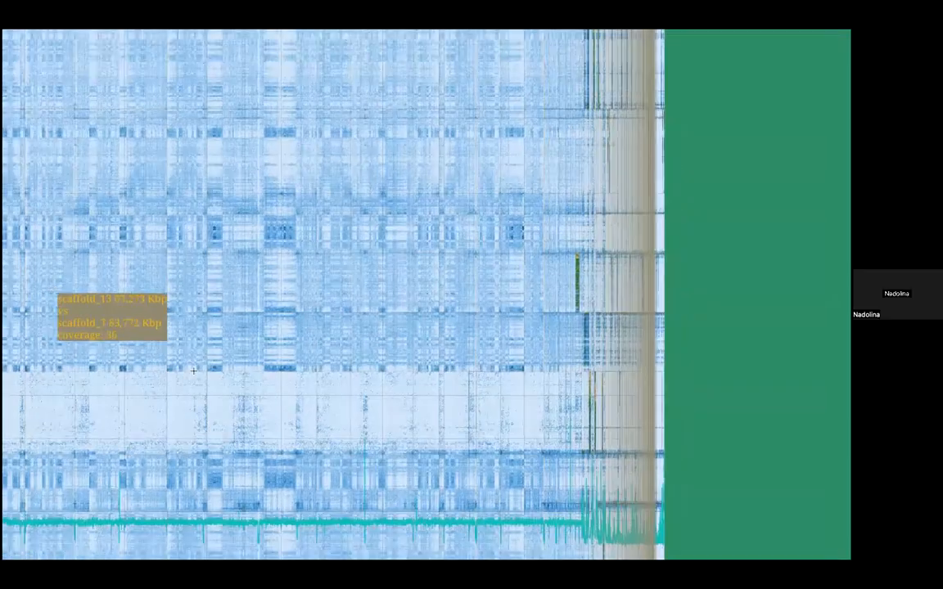
{"action": "left_click_drag", "start_coordinate": [193, 371], "coordinate": [711, 360]}
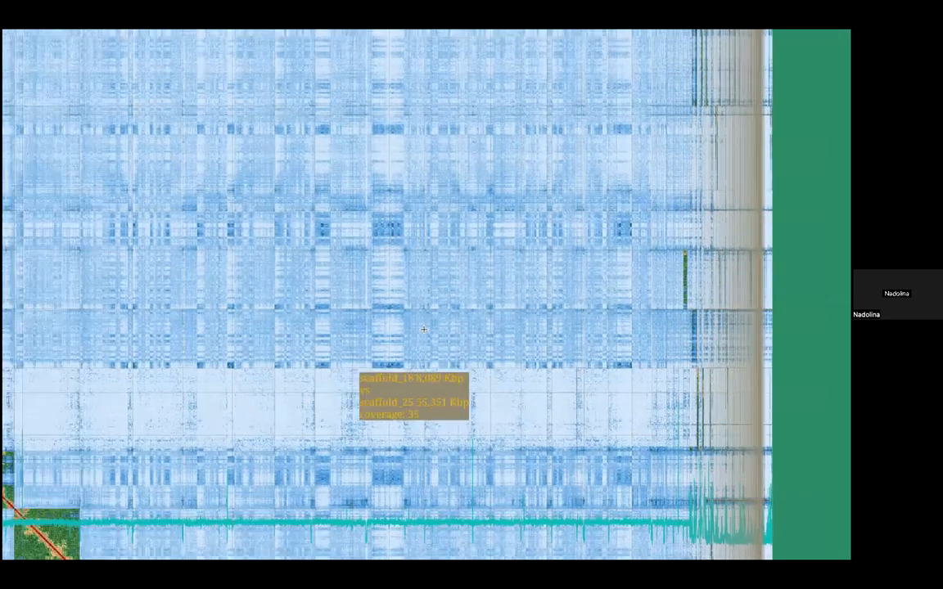
{"action": "scroll", "coordinate": [424, 329], "scroll_direction": "up", "scroll_amount": 5}
{"action": "scroll", "coordinate": [438, 349], "scroll_direction": "up", "scroll_amount": 5}
{"action": "left_click_drag", "start_coordinate": [440, 346], "coordinate": [440, 172]}
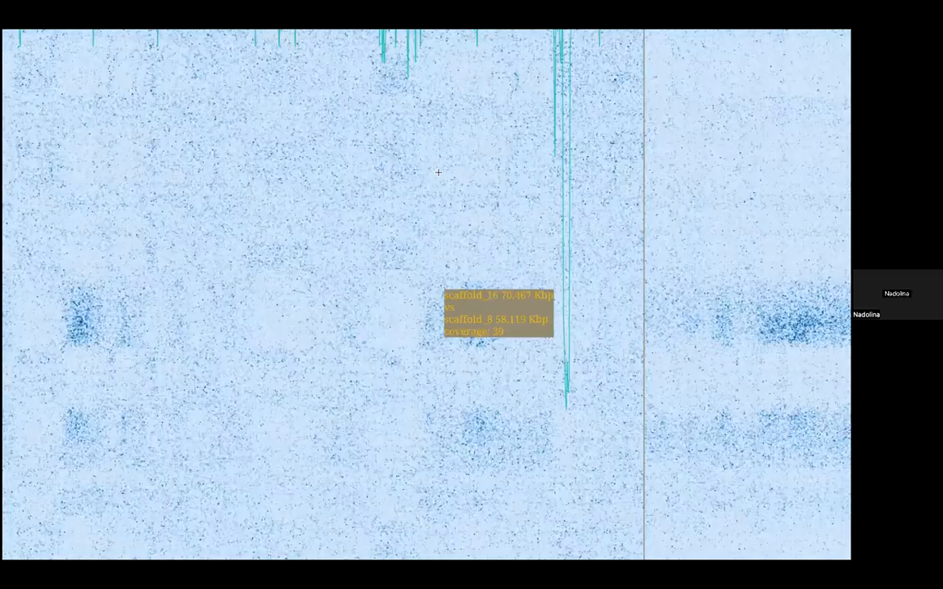
{"action": "scroll", "coordinate": [440, 173], "scroll_direction": "down", "scroll_amount": 3}
{"action": "scroll", "coordinate": [440, 173], "scroll_direction": "down", "scroll_amount": 2}
{"action": "scroll", "coordinate": [655, 375], "scroll_direction": "down", "scroll_amount": 2}
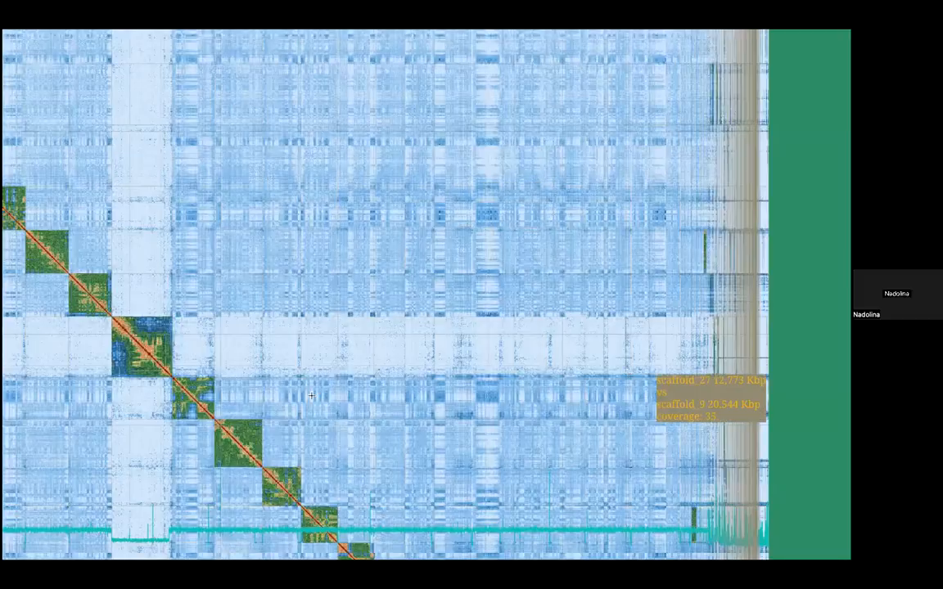
{"action": "scroll", "coordinate": [314, 401], "scroll_direction": "down", "scroll_amount": 2}
{"action": "scroll", "coordinate": [331, 385], "scroll_direction": "up", "scroll_amount": 5}
{"action": "left_click_drag", "start_coordinate": [330, 385], "coordinate": [445, 55]}
{"action": "scroll", "coordinate": [520, 228], "scroll_direction": "up", "scroll_amount": 5}
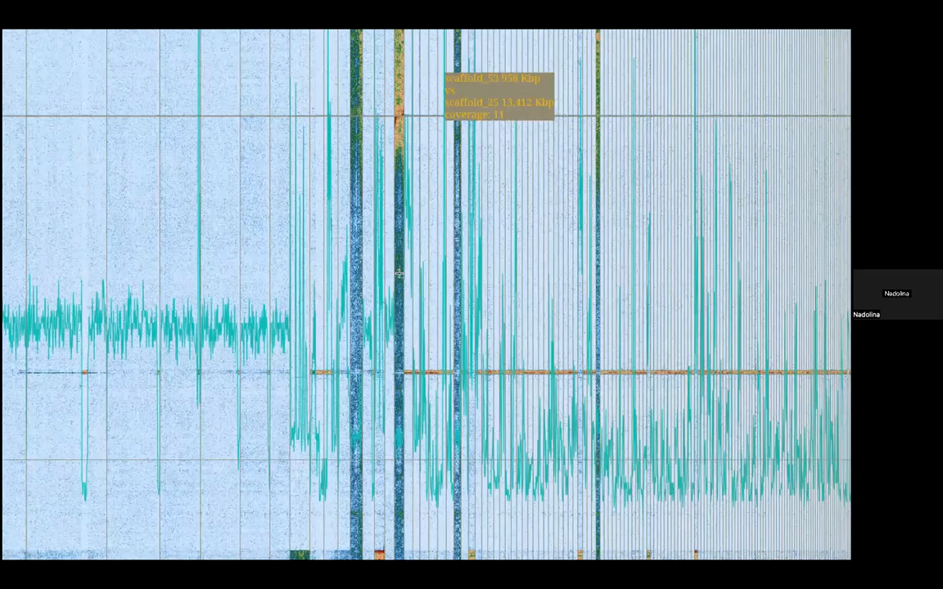
Step: Inspect which small scaffolds have strong contacts with the end of scaffold_9, together with their coverage
{"action": "scroll", "coordinate": [588, 328], "scroll_direction": "down", "scroll_amount": 5}
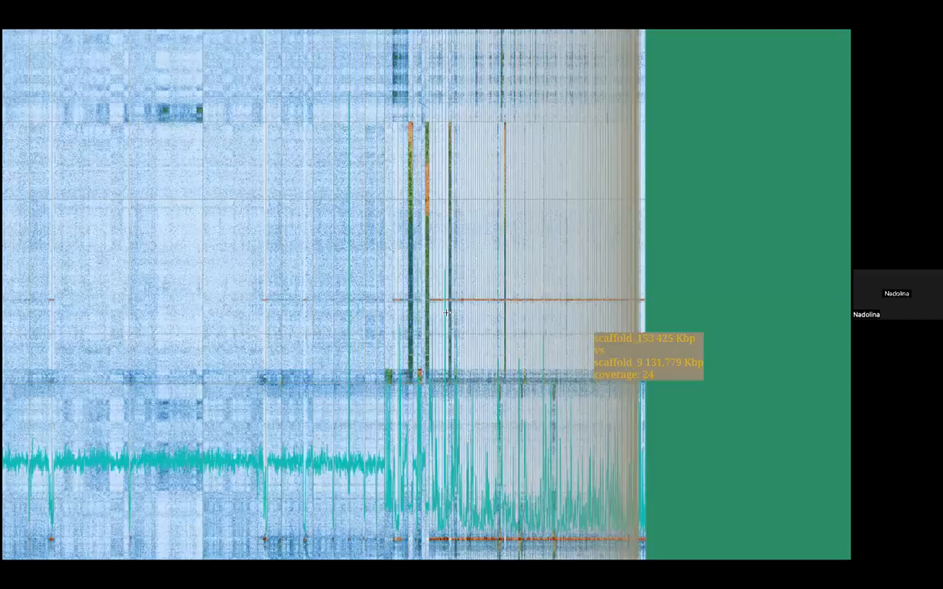
{"action": "scroll", "coordinate": [443, 337], "scroll_direction": "up", "scroll_amount": 6}
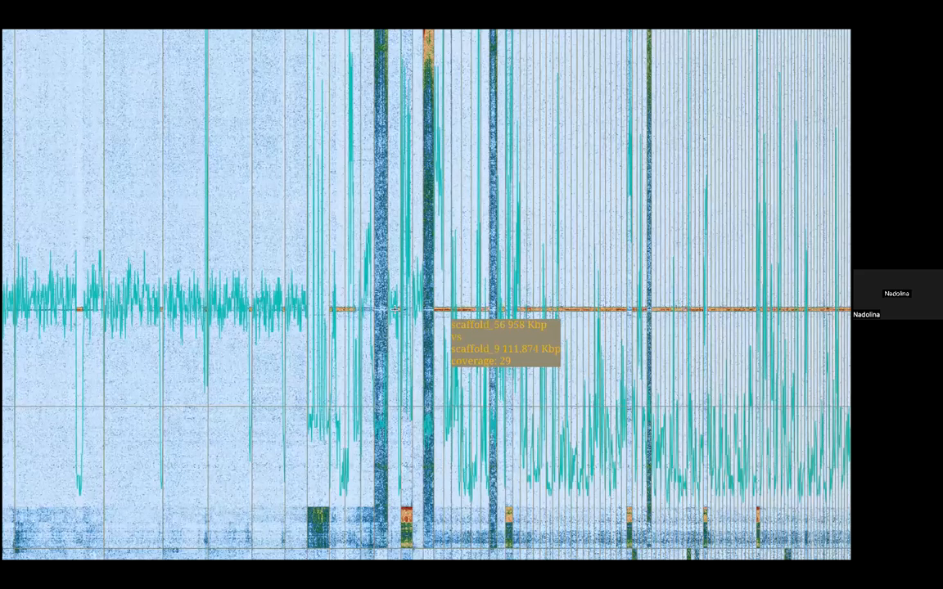
{"action": "left_click_drag", "start_coordinate": [443, 337], "coordinate": [441, 163]}
{"action": "scroll", "coordinate": [406, 338], "scroll_direction": "up", "scroll_amount": 1}
{"action": "scroll", "coordinate": [408, 340], "scroll_direction": "up", "scroll_amount": 4}
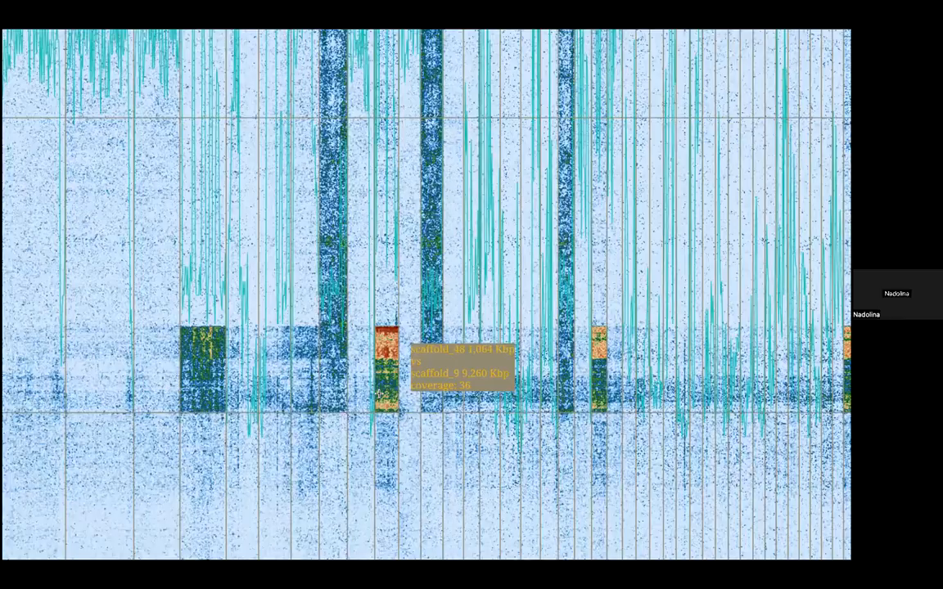
{"action": "scroll", "coordinate": [384, 399], "scroll_direction": "down", "scroll_amount": 3}
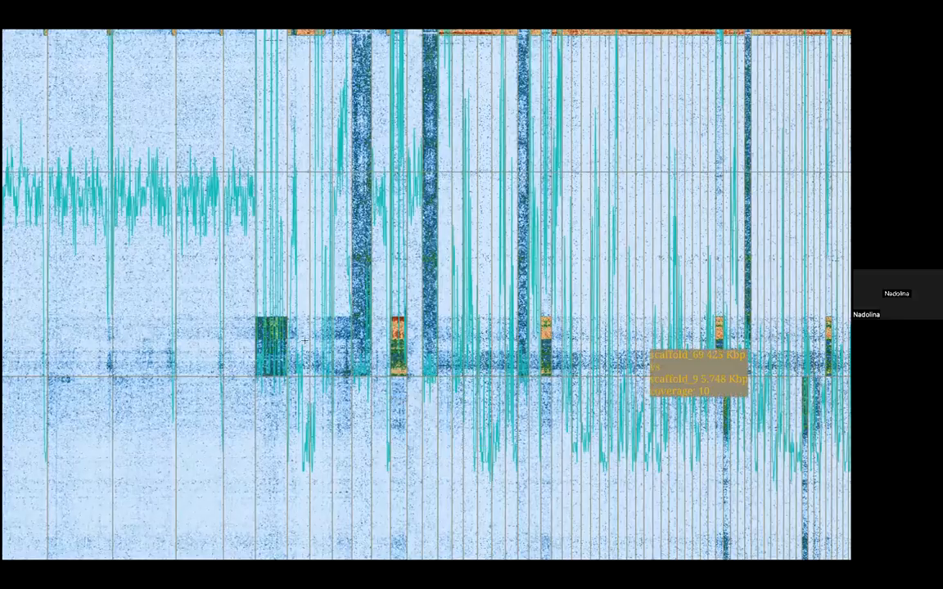
{"action": "scroll", "coordinate": [533, 329], "scroll_direction": "down", "scroll_amount": 3}
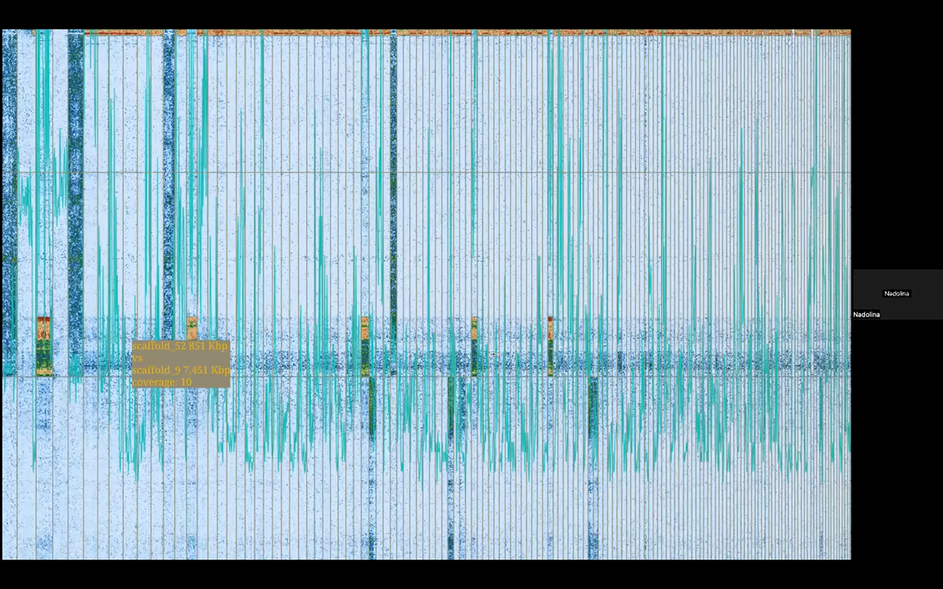
Step: Move scaffold_47 from the small scaffolds at the end of the assembly to the end of scaffold_9, snapped to its boundary
{"action": "scroll", "coordinate": [410, 352], "scroll_direction": "up", "scroll_amount": 2}
{"action": "key", "text": "e"}
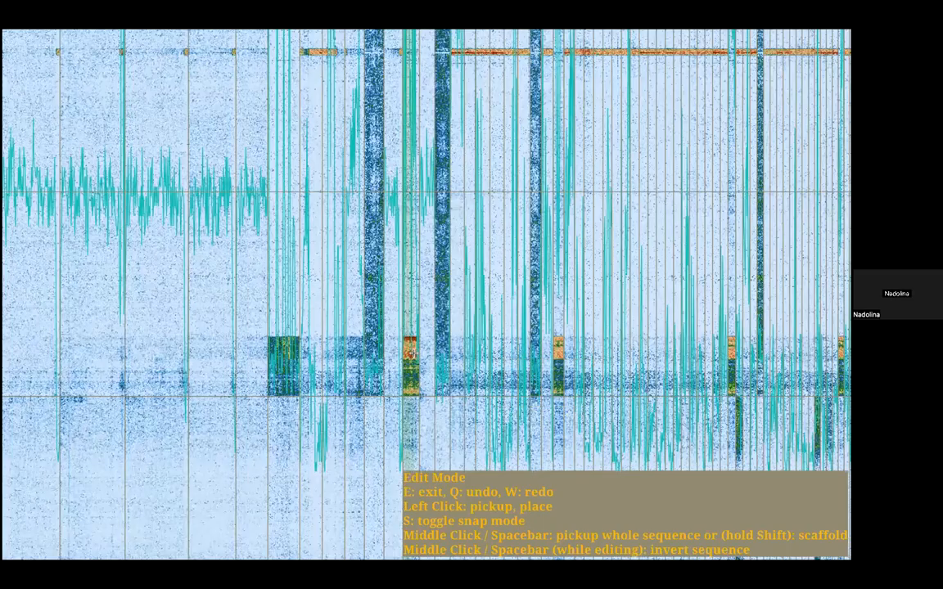
{"action": "left_click", "coordinate": [412, 352]}
{"action": "scroll", "coordinate": [389, 369], "scroll_direction": "down", "scroll_amount": 8}
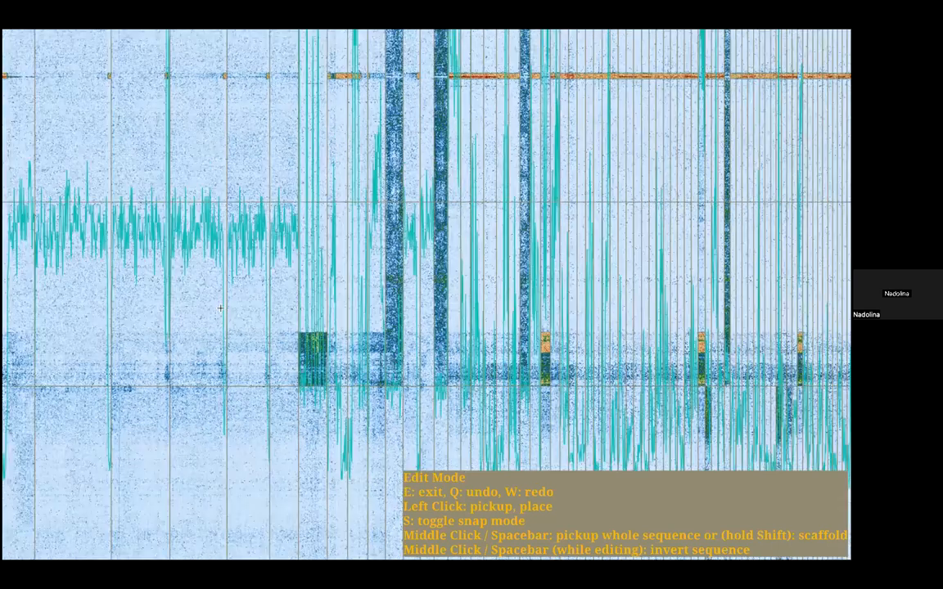
{"action": "left_click_drag", "start_coordinate": [618, 284], "coordinate": [710, 285]}
{"action": "left_click_drag", "start_coordinate": [24, 233], "coordinate": [379, 214]}
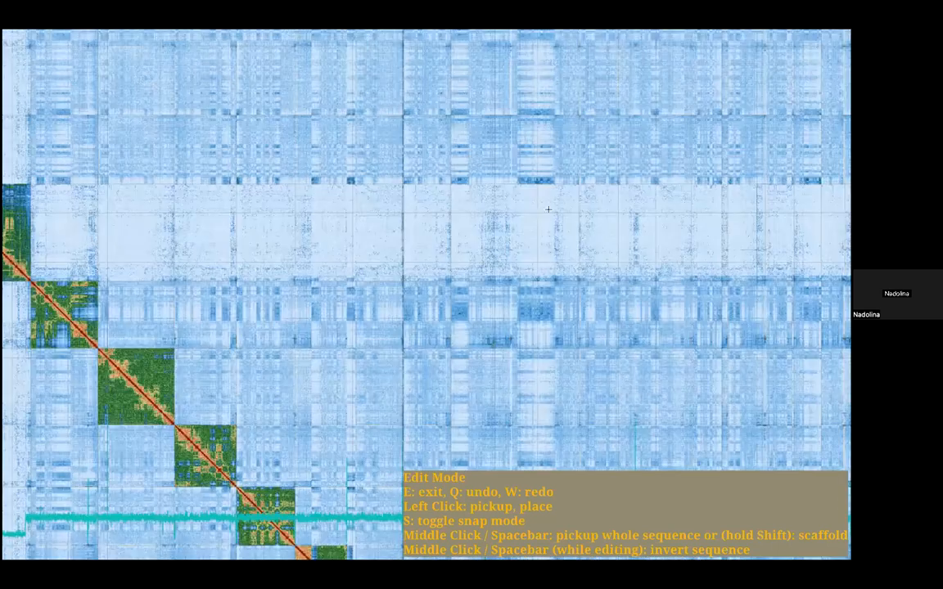
{"action": "left_click_drag", "start_coordinate": [548, 210], "coordinate": [686, 243]}
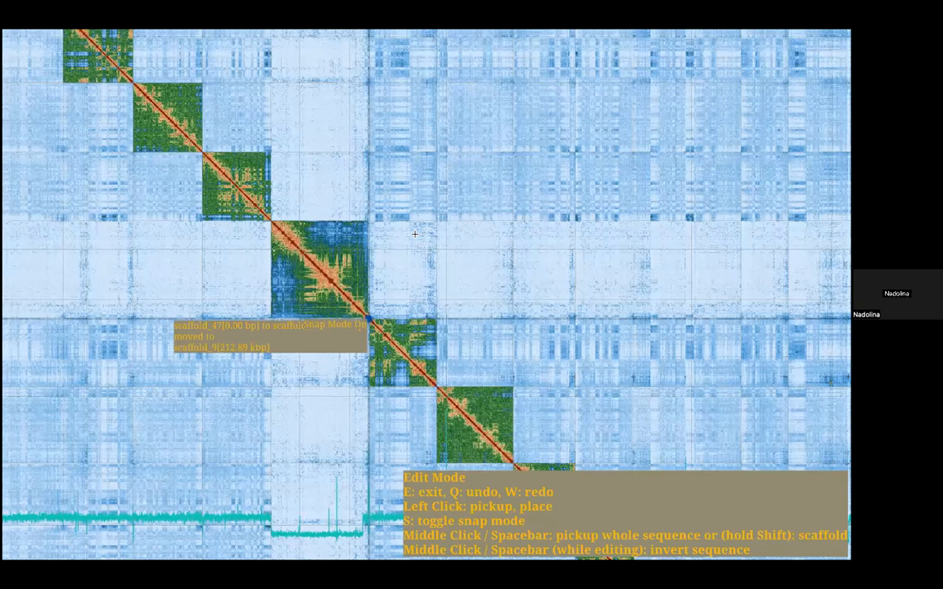
{"action": "scroll", "coordinate": [292, 340], "scroll_direction": "up", "scroll_amount": 10}
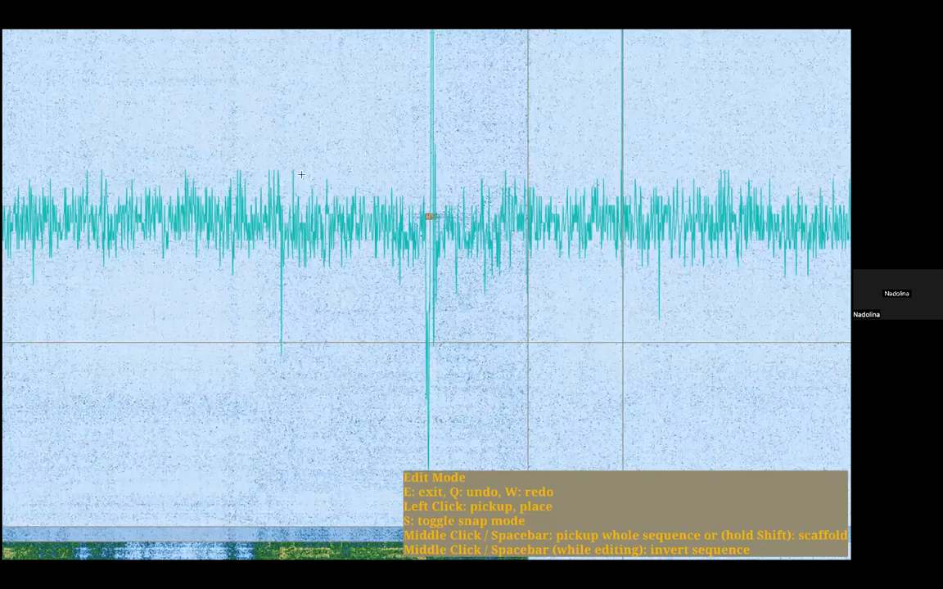
{"action": "scroll", "coordinate": [301, 175], "scroll_direction": "down", "scroll_amount": 4}
{"action": "left_click_drag", "start_coordinate": [293, 178], "coordinate": [345, 145]}
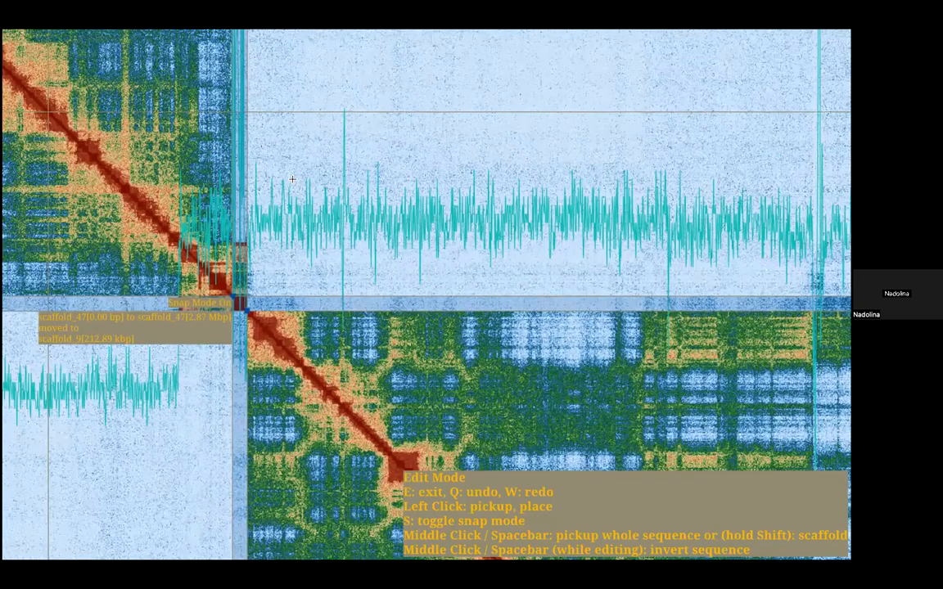
{"action": "key", "text": "e"}
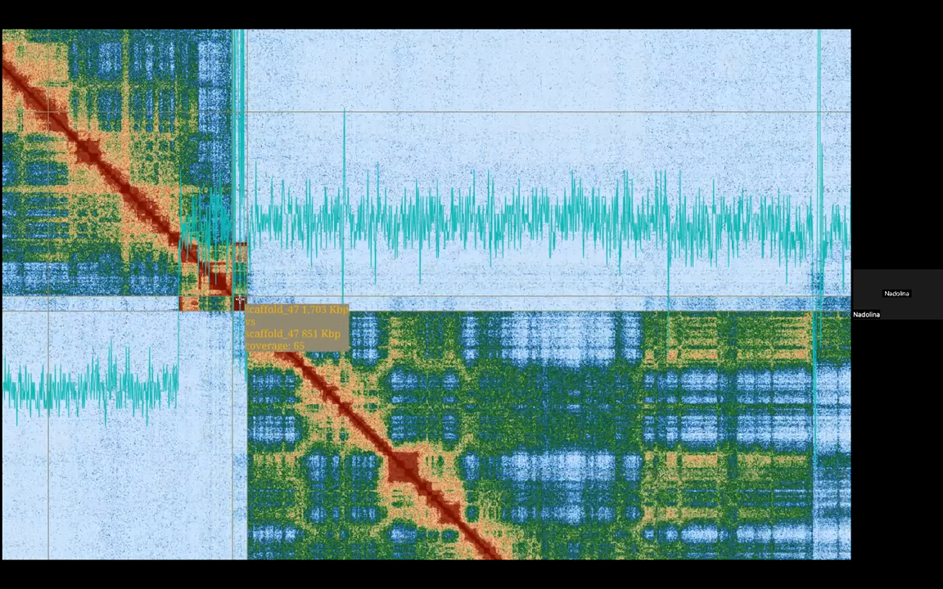
Step: Try scaffold_47 at a position inside scaffold_9 near its end, and place it back at the scaffold_9 boundary
{"action": "key", "text": "e"}
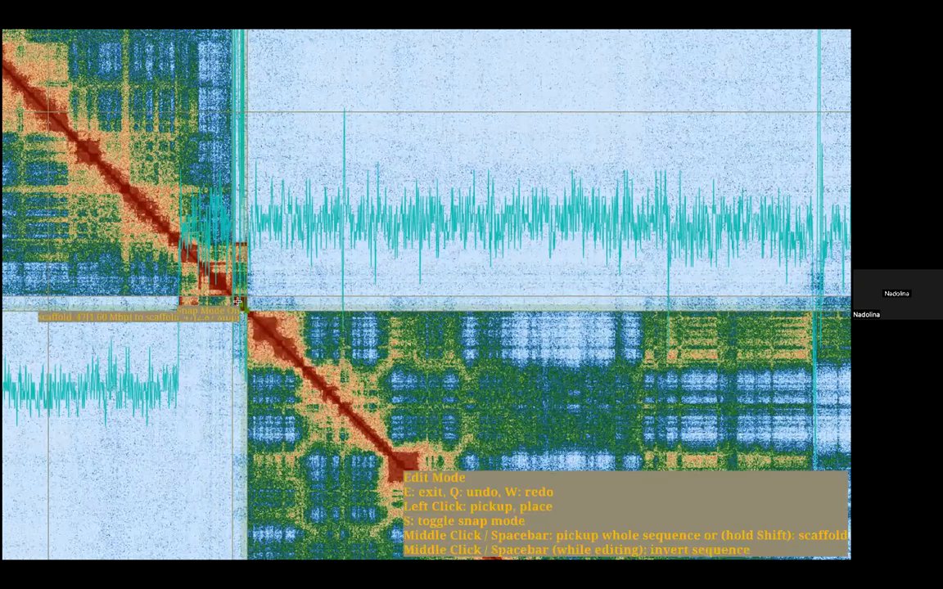
{"action": "left_click", "coordinate": [236, 302]}
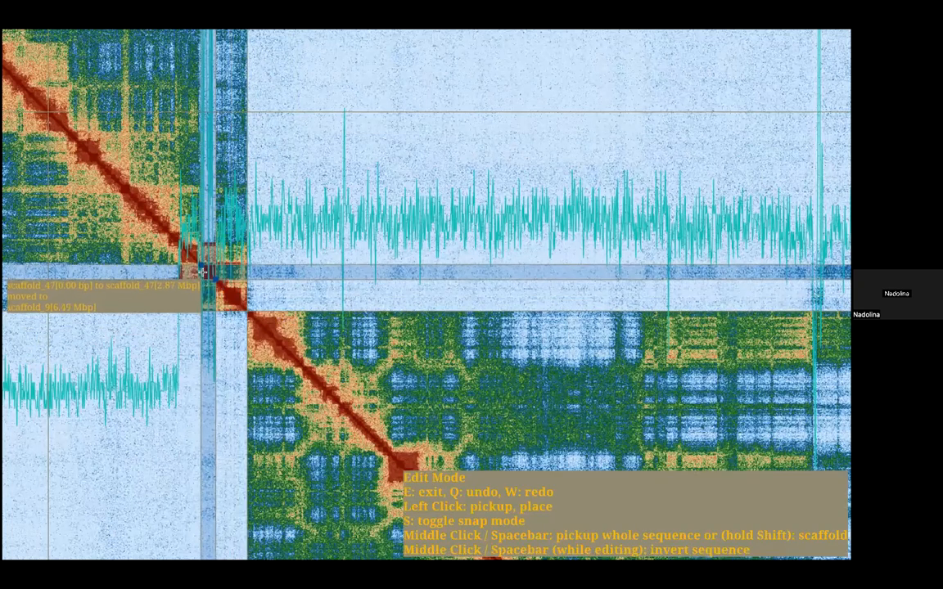
{"action": "left_click", "coordinate": [229, 263]}
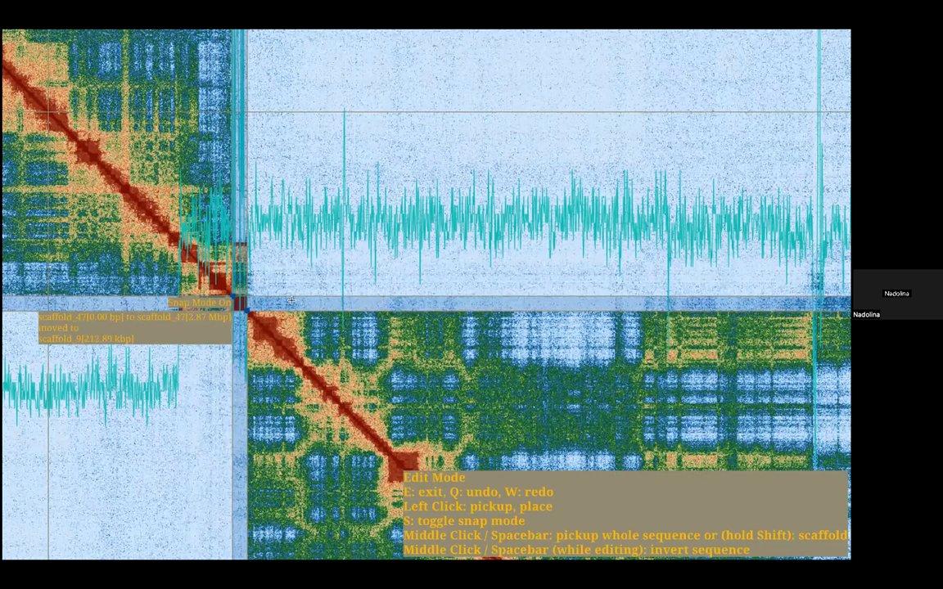
{"action": "key", "text": "e"}
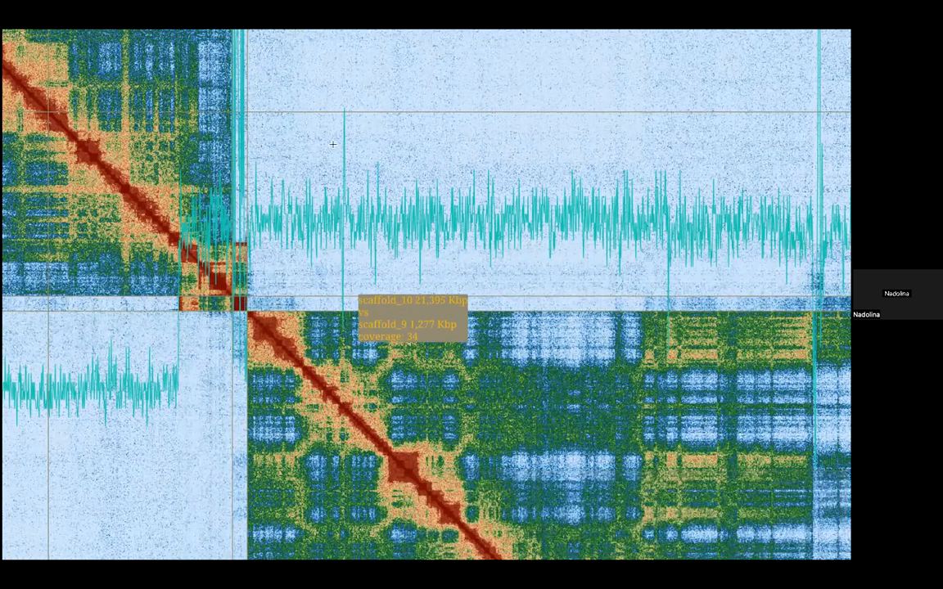
Step: Hide the coverage graph extension from the contact map
{"action": "key", "text": "u"}
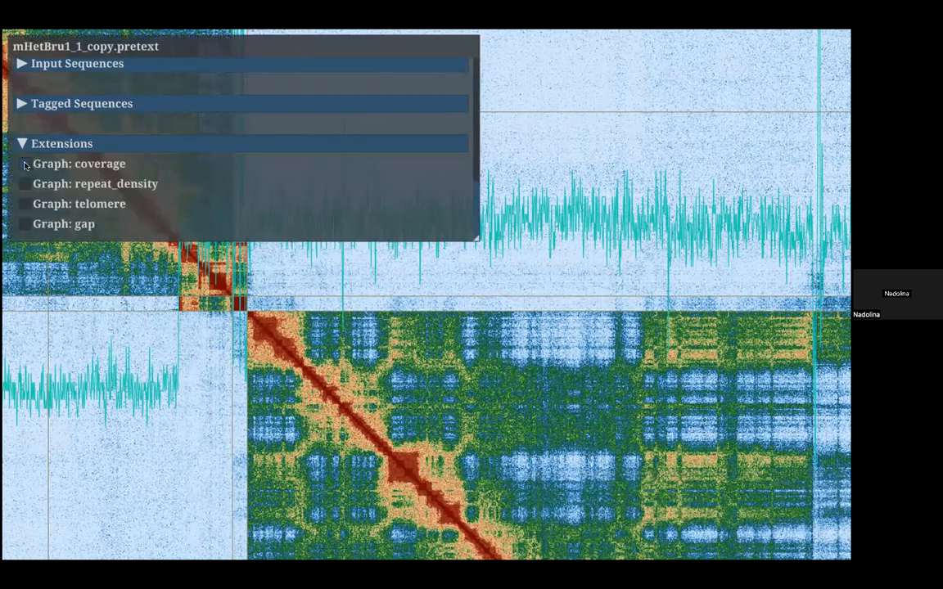
{"action": "left_click", "coordinate": [25, 164]}
{"action": "key", "text": "u"}
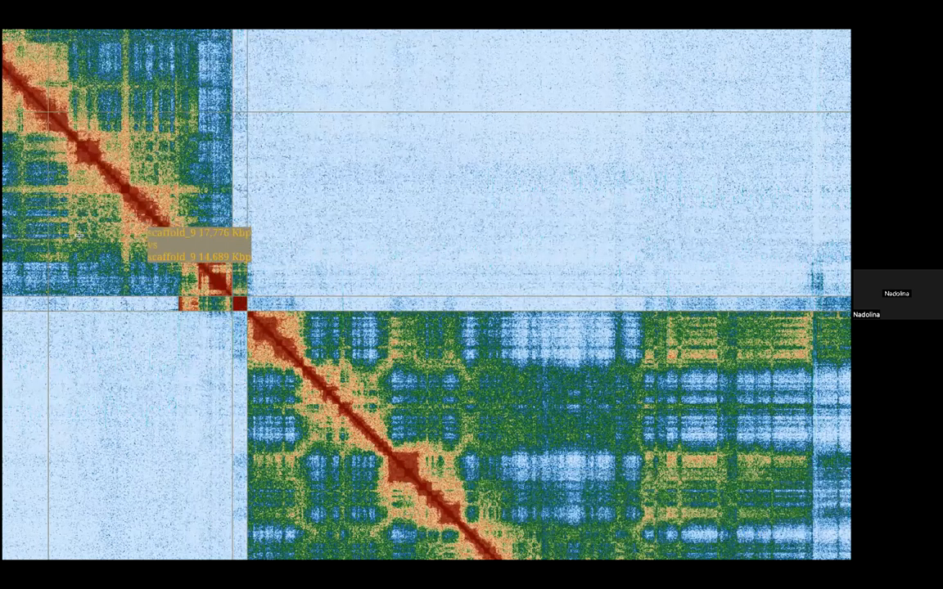
Step: Insert scaffold_47 inside scaffold_9 at about 10.86 Mbp, where its strong contacts begin
{"action": "scroll", "coordinate": [523, 323], "scroll_direction": "up", "scroll_amount": 1}
{"action": "scroll", "coordinate": [452, 399], "scroll_direction": "up", "scroll_amount": 3}
{"action": "key", "text": "s"}
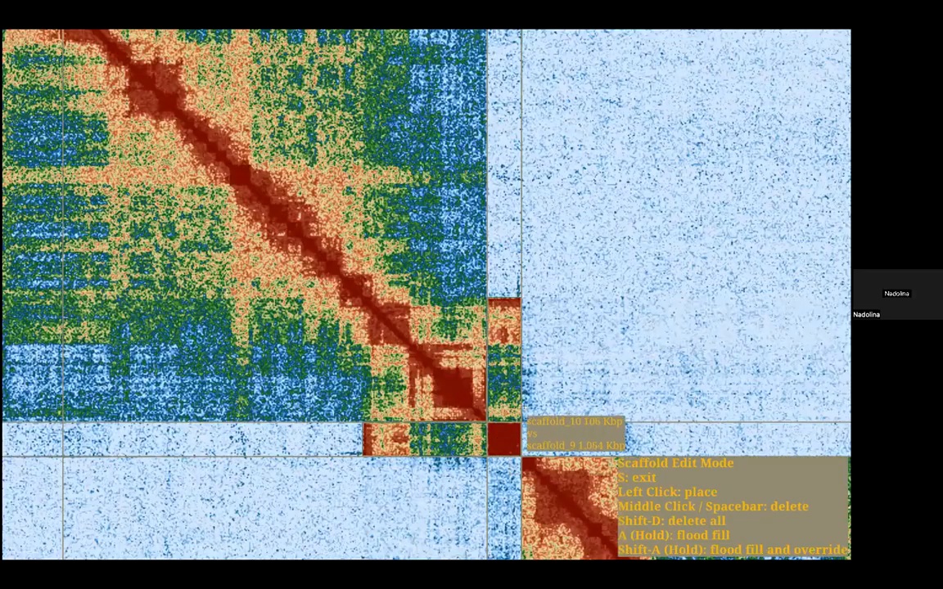
{"action": "key", "text": "e"}
{"action": "left_click", "coordinate": [513, 438]}
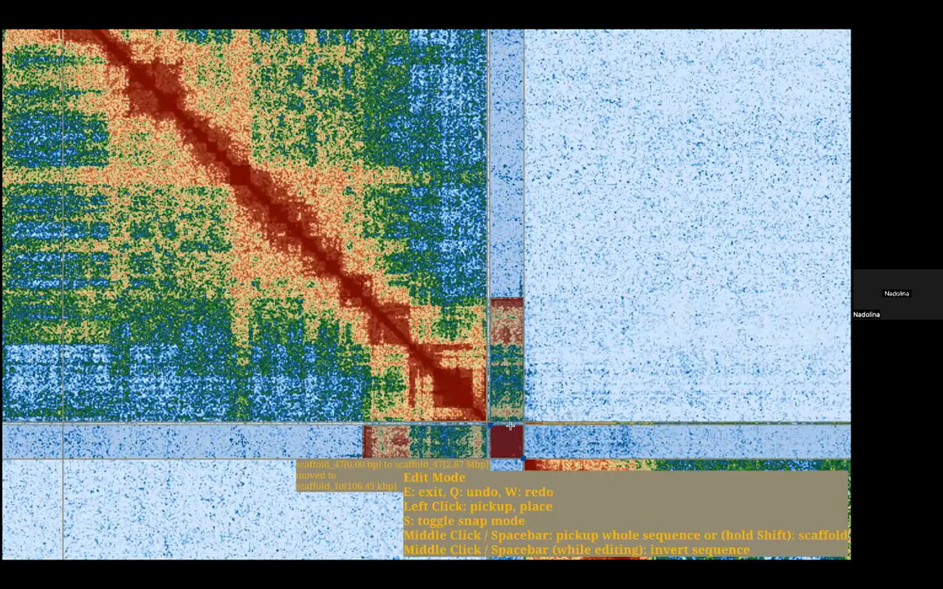
{"action": "key", "text": "s"}
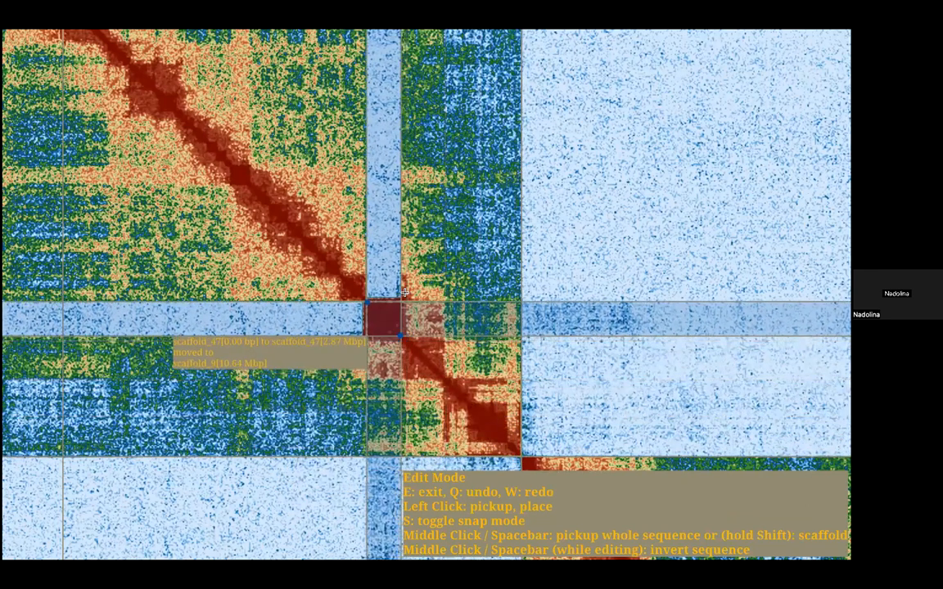
{"action": "scroll", "coordinate": [393, 296], "scroll_direction": "up", "scroll_amount": 3}
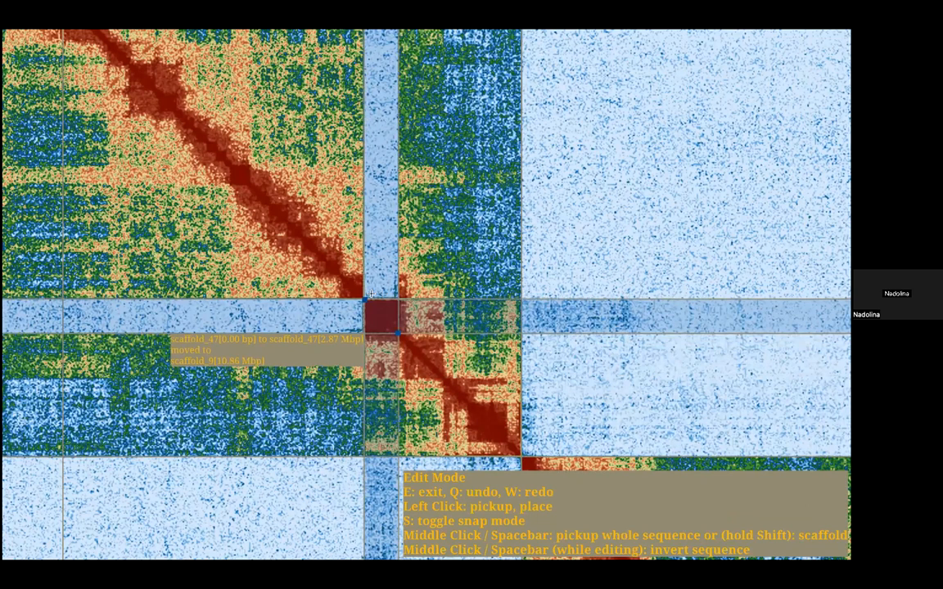
{"action": "scroll", "coordinate": [383, 301], "scroll_direction": "up", "scroll_amount": 2}
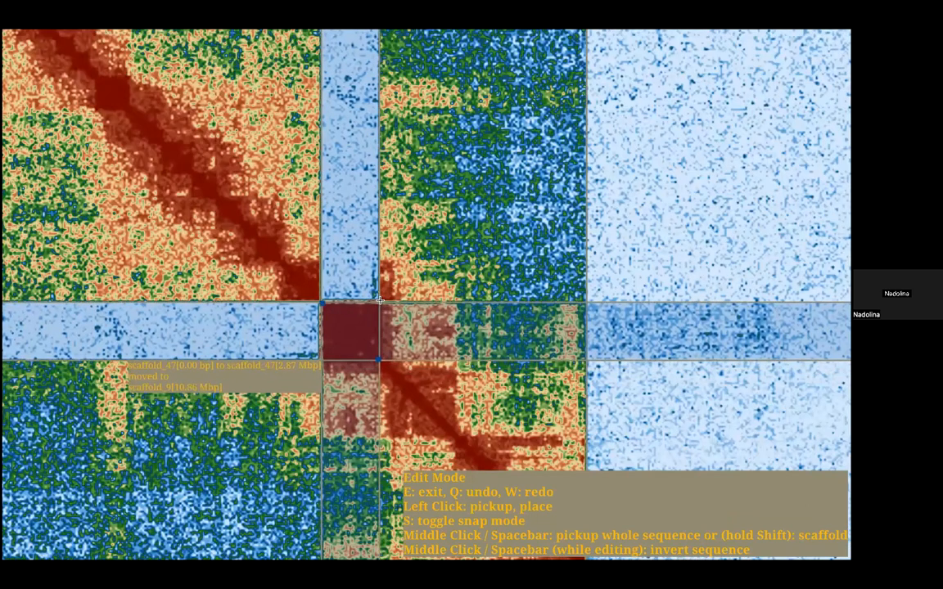
{"action": "left_click", "coordinate": [380, 301]}
{"action": "key", "text": "e"}
{"action": "scroll", "coordinate": [497, 174], "scroll_direction": "down", "scroll_amount": 2}
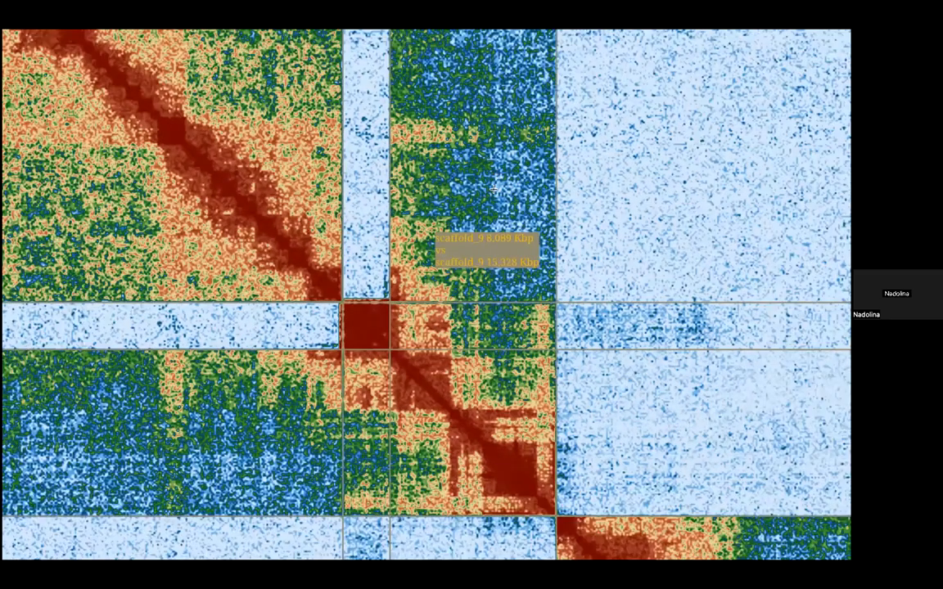
Step: Examine how scaffold_47 fits inside scaffold_9 by comparing the contacts on both sides of the insertion
{"action": "scroll", "coordinate": [480, 305], "scroll_direction": "down", "scroll_amount": 3}
{"action": "scroll", "coordinate": [480, 304], "scroll_direction": "up", "scroll_amount": 2}
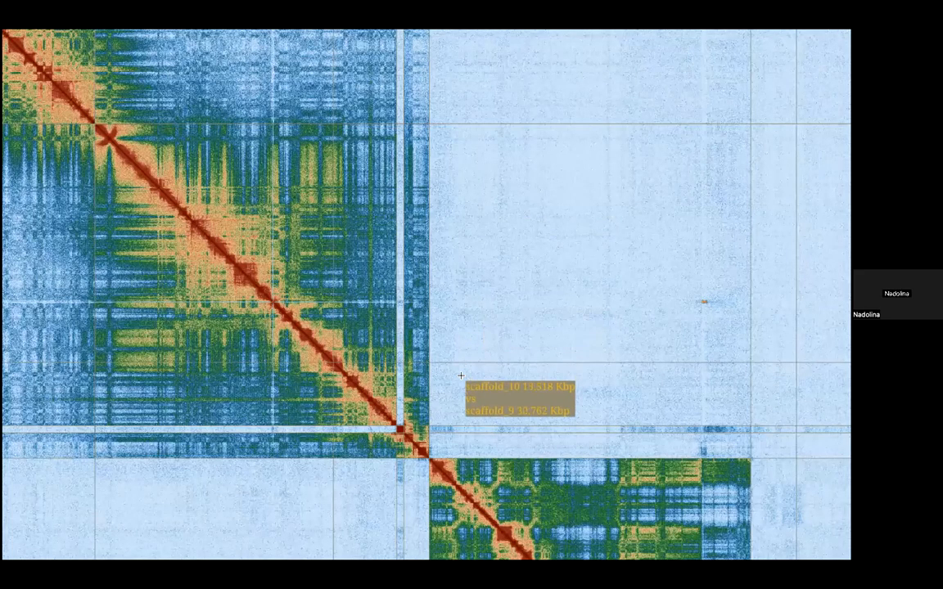
{"action": "scroll", "coordinate": [457, 371], "scroll_direction": "down", "scroll_amount": 1}
{"action": "scroll", "coordinate": [444, 255], "scroll_direction": "down", "scroll_amount": 2}
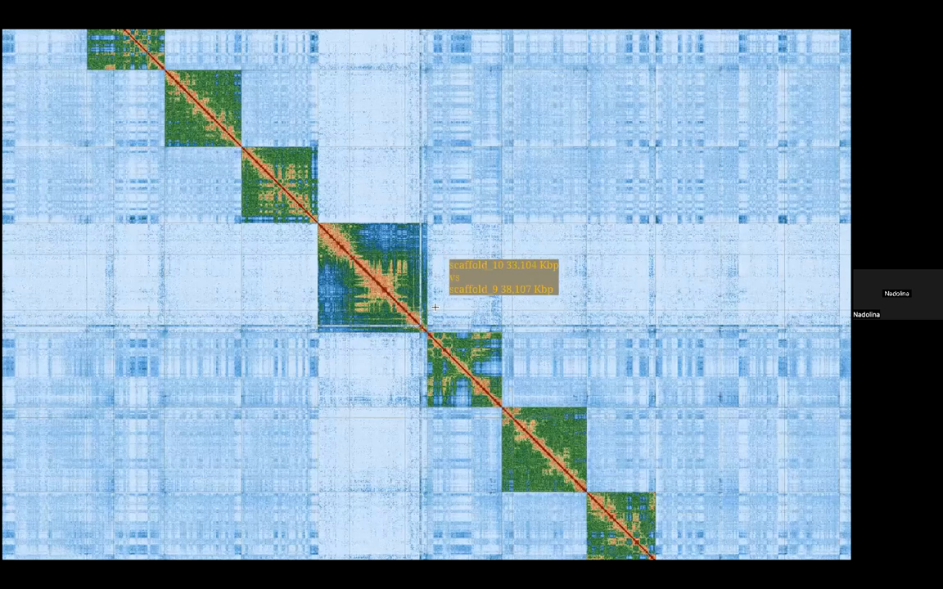
{"action": "scroll", "coordinate": [435, 307], "scroll_direction": "up", "scroll_amount": 5}
{"action": "scroll", "coordinate": [433, 147], "scroll_direction": "down", "scroll_amount": 1}
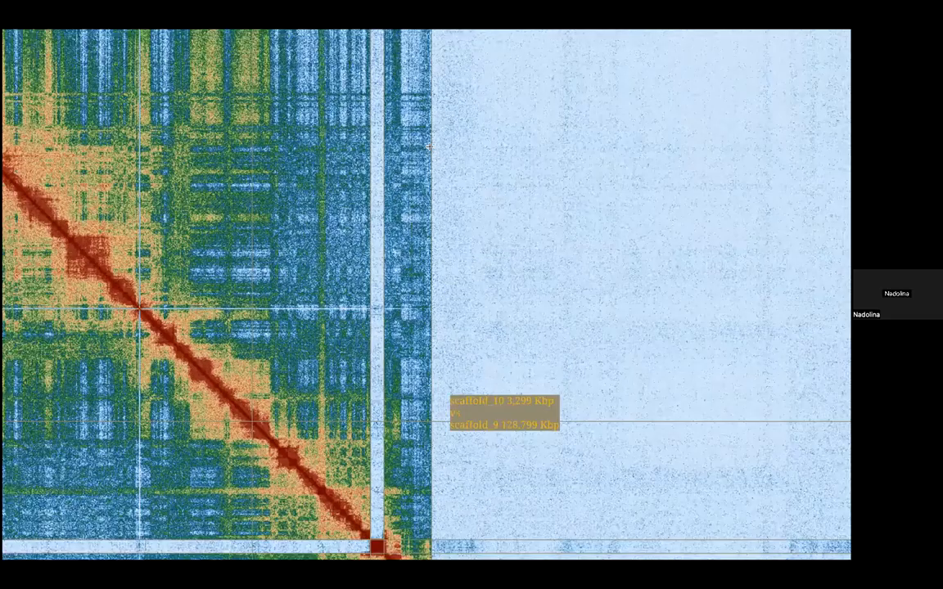
{"action": "scroll", "coordinate": [428, 146], "scroll_direction": "down", "scroll_amount": 2}
{"action": "scroll", "coordinate": [433, 149], "scroll_direction": "up", "scroll_amount": 5}
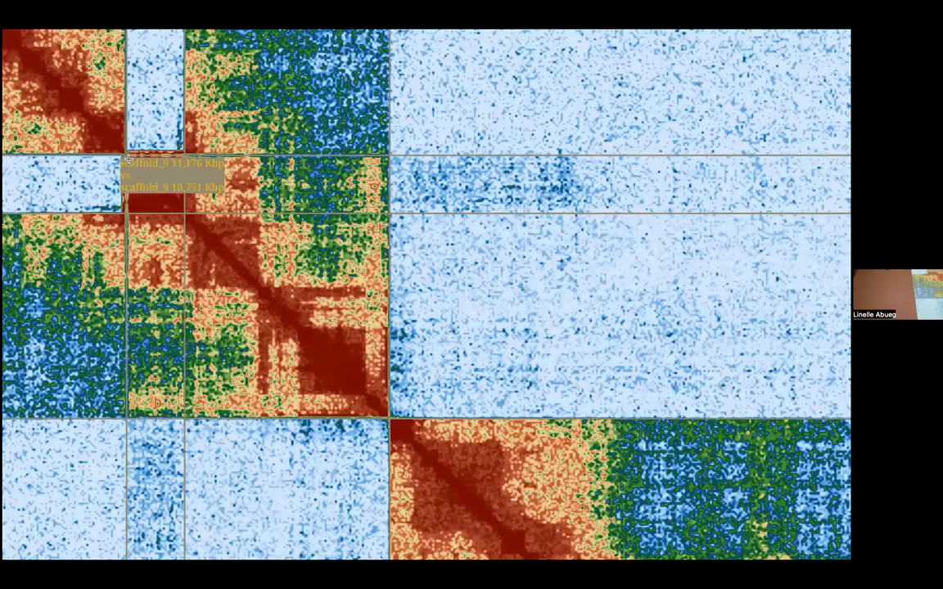
Step: Move the whole scaffold_47 sequence out of scaffold_9's interior to its end, snapped to the boundary with scaffold_10
{"action": "key", "text": "e"}
{"action": "key", "text": "space"}
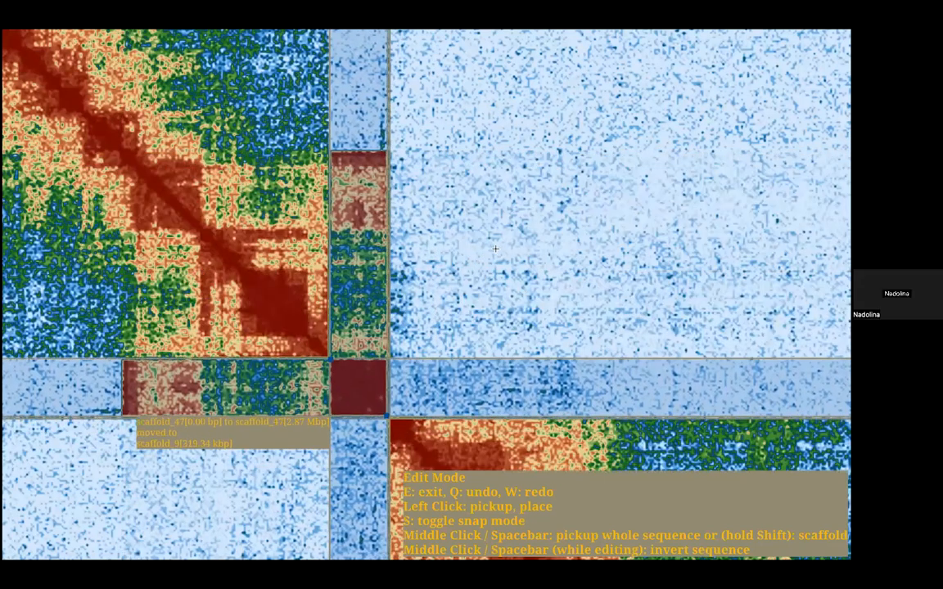
{"action": "key", "text": "s"}
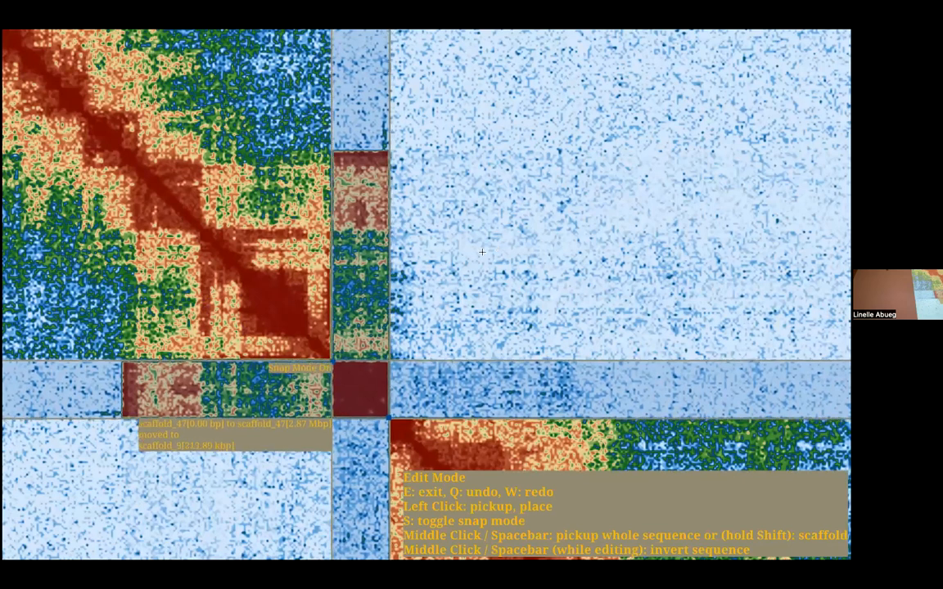
{"action": "left_click", "coordinate": [480, 252]}
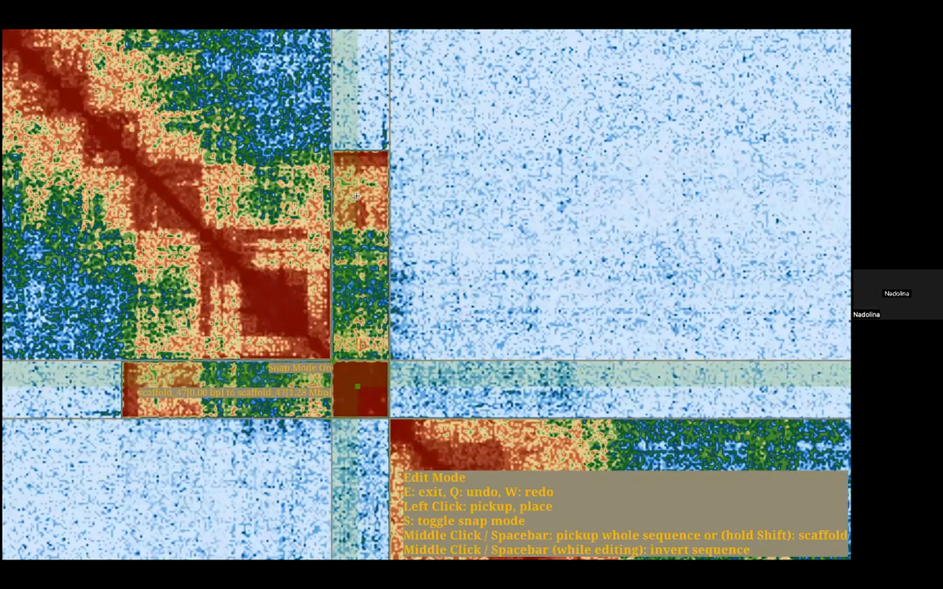
{"action": "key", "text": "e"}
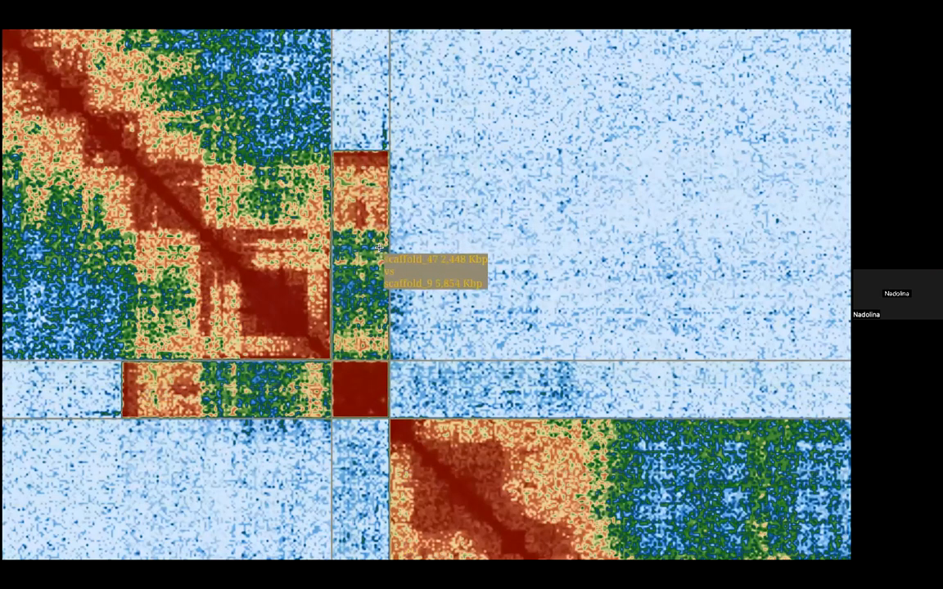
Step: Follow the map from scaffold_9 to the end of the assembly and examine the contacts among the small scaffolds
{"action": "scroll", "coordinate": [565, 284], "scroll_direction": "down", "scroll_amount": 1}
{"action": "scroll", "coordinate": [564, 284], "scroll_direction": "down", "scroll_amount": 2}
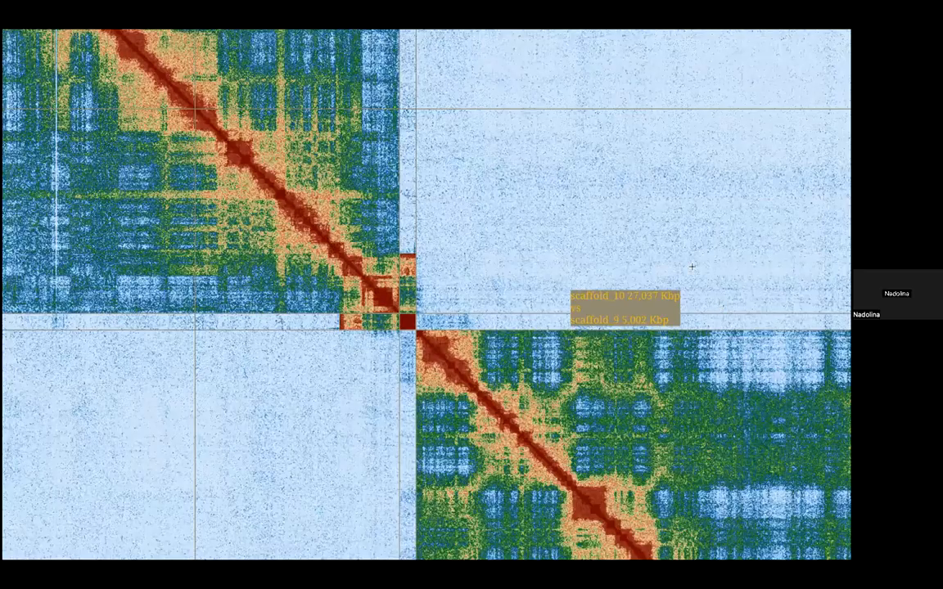
{"action": "scroll", "coordinate": [719, 309], "scroll_direction": "down", "scroll_amount": 1}
{"action": "left_click_drag", "start_coordinate": [719, 309], "coordinate": [237, 266]}
{"action": "left_click_drag", "start_coordinate": [729, 267], "coordinate": [126, 385]}
{"action": "scroll", "coordinate": [577, 421], "scroll_direction": "down", "scroll_amount": 1}
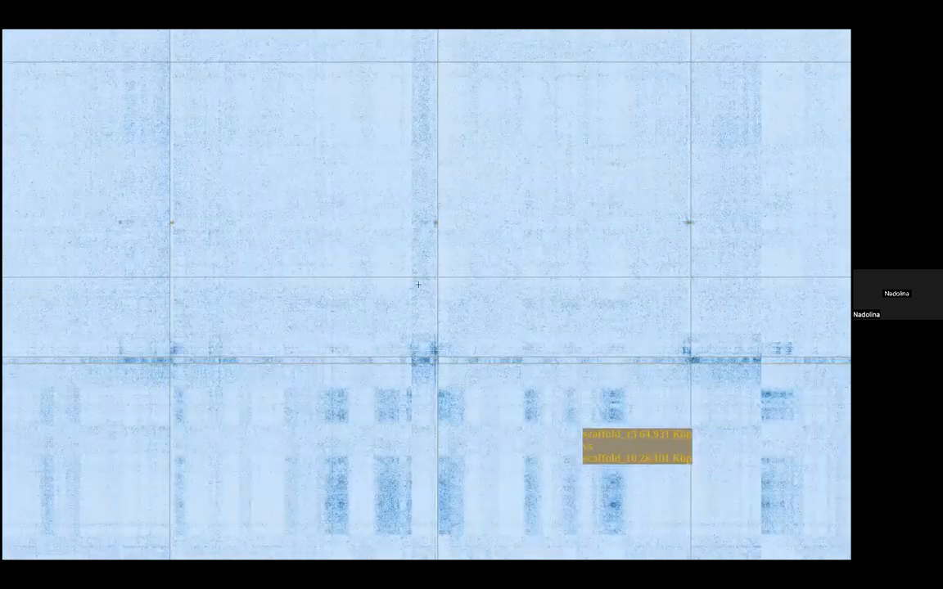
{"action": "scroll", "coordinate": [418, 284], "scroll_direction": "down", "scroll_amount": 3}
{"action": "scroll", "coordinate": [450, 348], "scroll_direction": "up", "scroll_amount": 1}
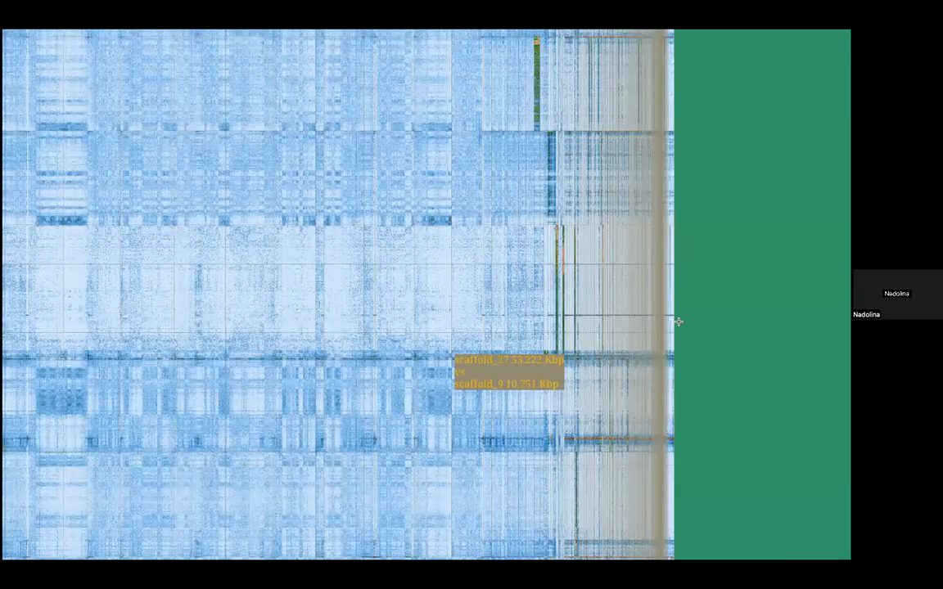
{"action": "scroll", "coordinate": [657, 370], "scroll_direction": "up", "scroll_amount": 1}
{"action": "scroll", "coordinate": [590, 400], "scroll_direction": "down", "scroll_amount": 5}
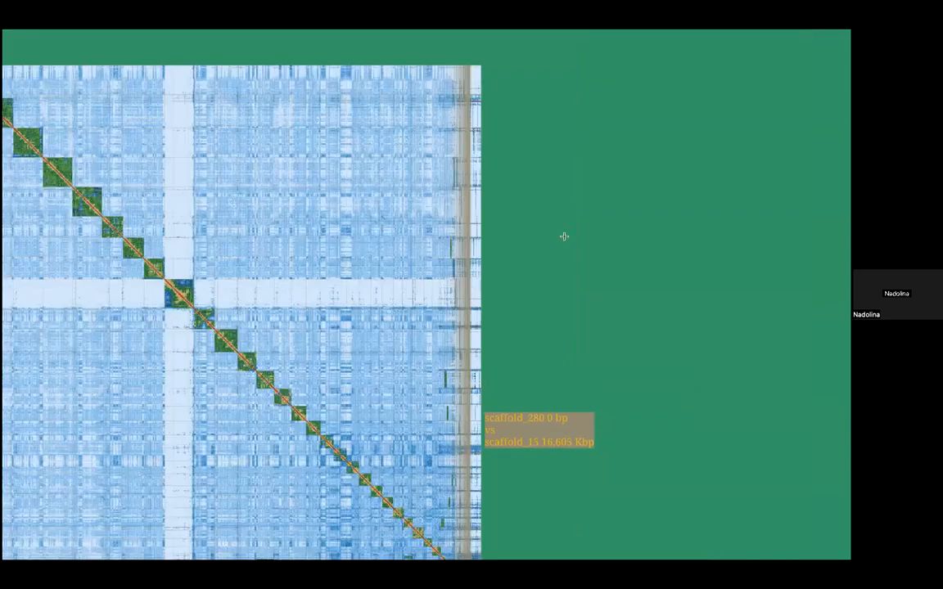
{"action": "left_click_drag", "start_coordinate": [518, 343], "coordinate": [579, 137]}
{"action": "scroll", "coordinate": [566, 327], "scroll_direction": "up", "scroll_amount": 2}
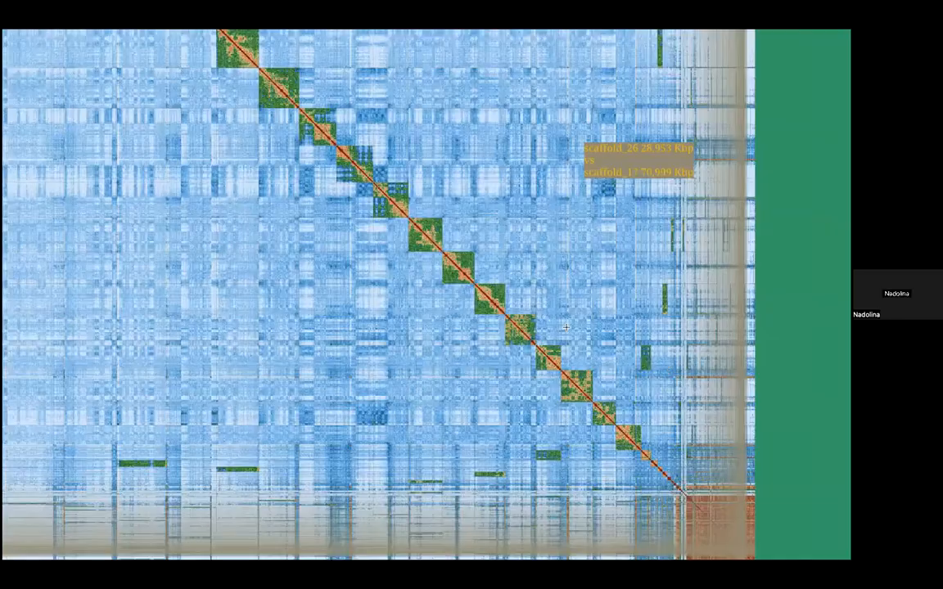
{"action": "scroll", "coordinate": [339, 87], "scroll_direction": "down", "scroll_amount": 1}
{"action": "scroll", "coordinate": [419, 407], "scroll_direction": "up", "scroll_amount": 3}
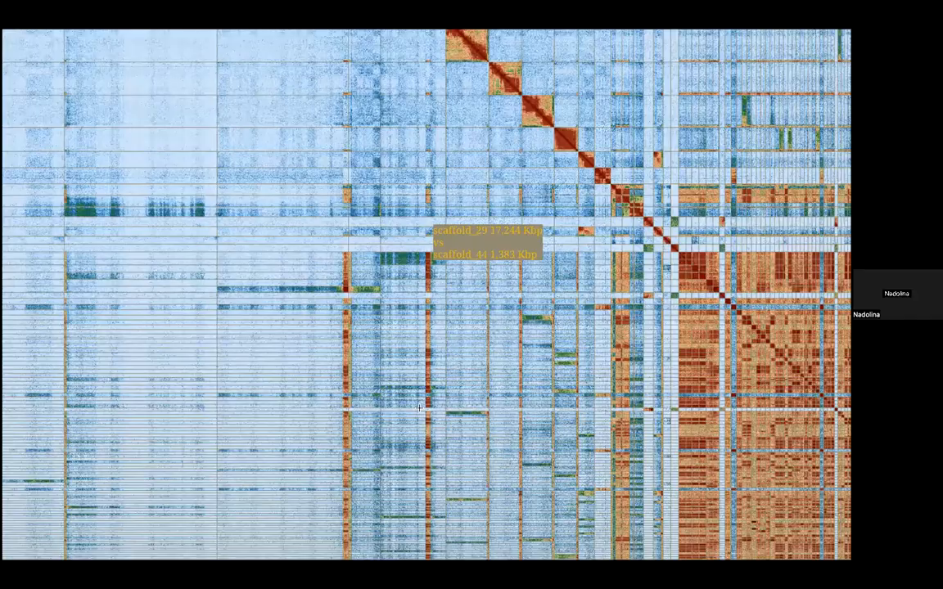
{"action": "scroll", "coordinate": [425, 414], "scroll_direction": "down", "scroll_amount": 2}
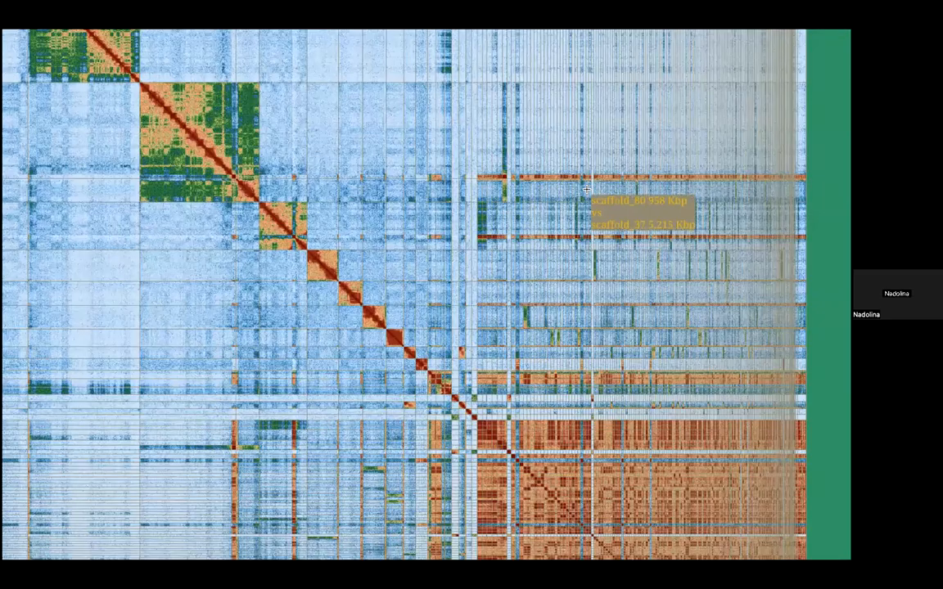
Step: Overlay the coverage graph extension on the small scaffolds at the end of the assembly
{"action": "key", "text": "u"}
{"action": "left_click", "coordinate": [23, 165]}
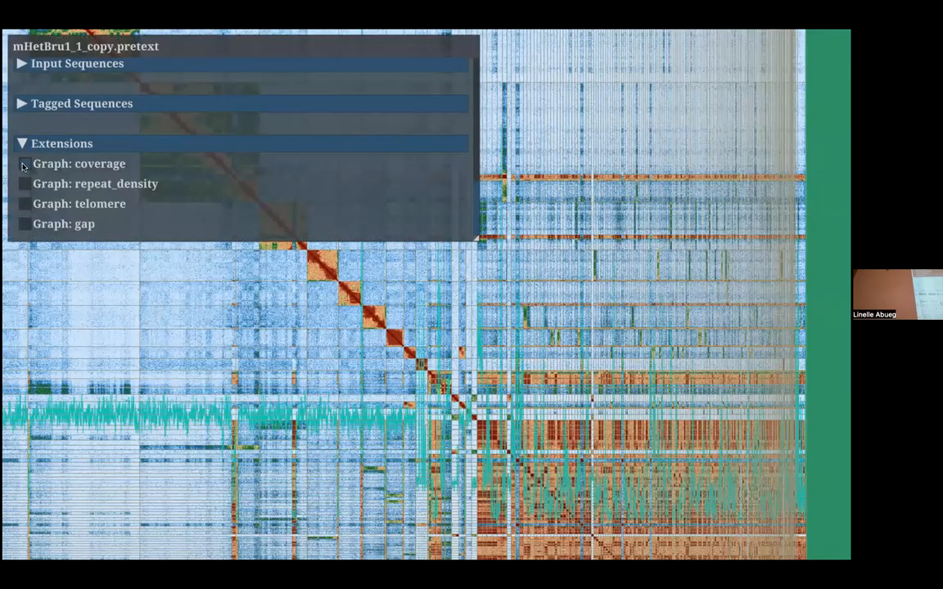
Step: Check the coverage across the small scaffolds at the end of the assembly and hide the coverage graph
{"action": "key", "text": "u"}
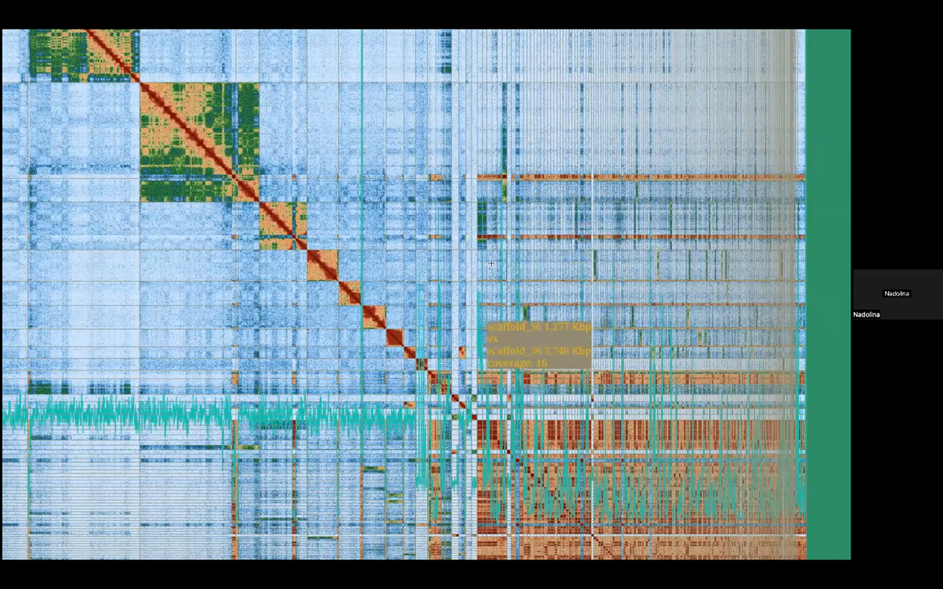
{"action": "scroll", "coordinate": [468, 354], "scroll_direction": "down", "scroll_amount": 2}
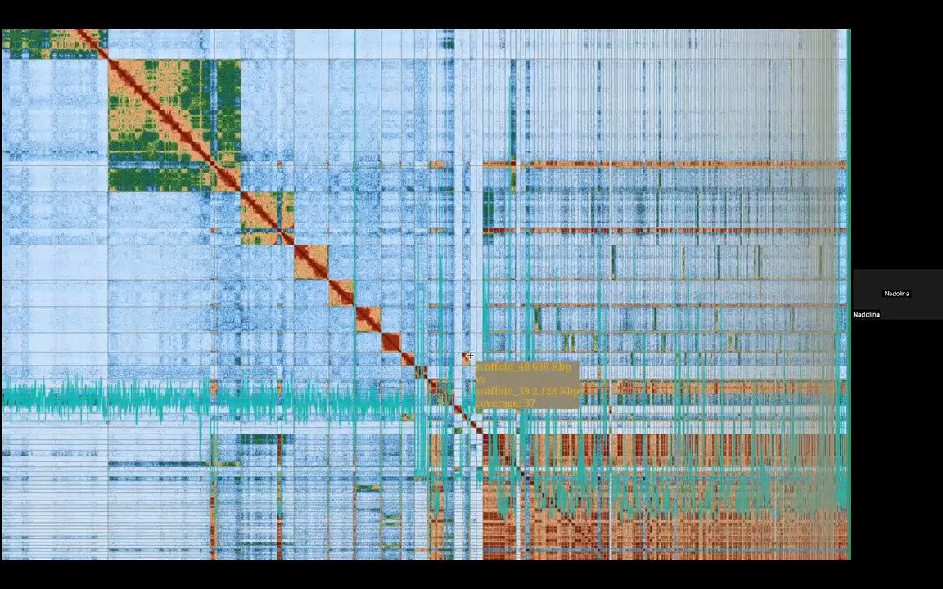
{"action": "scroll", "coordinate": [483, 236], "scroll_direction": "down", "scroll_amount": 2}
{"action": "key", "text": "u"}
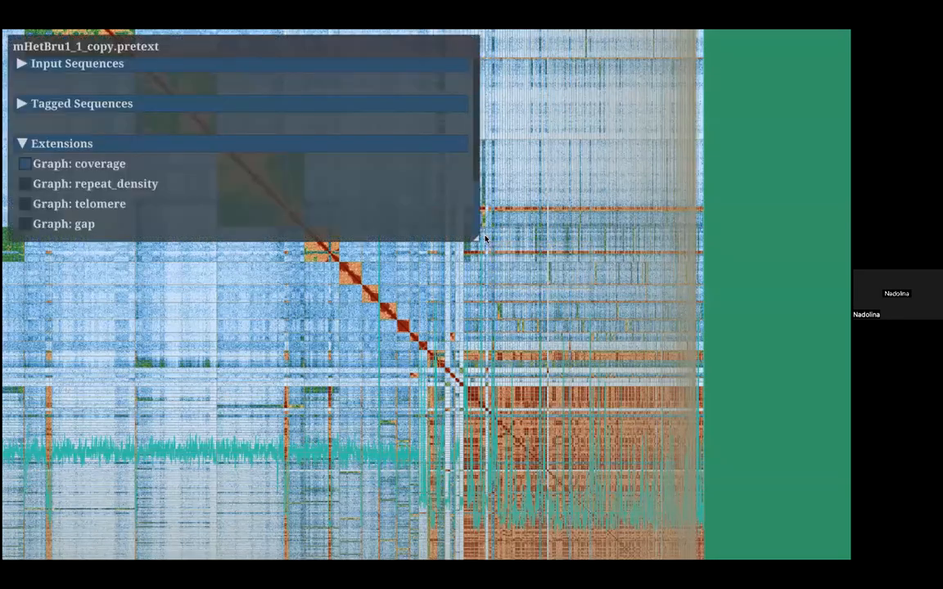
{"action": "left_click", "coordinate": [24, 164]}
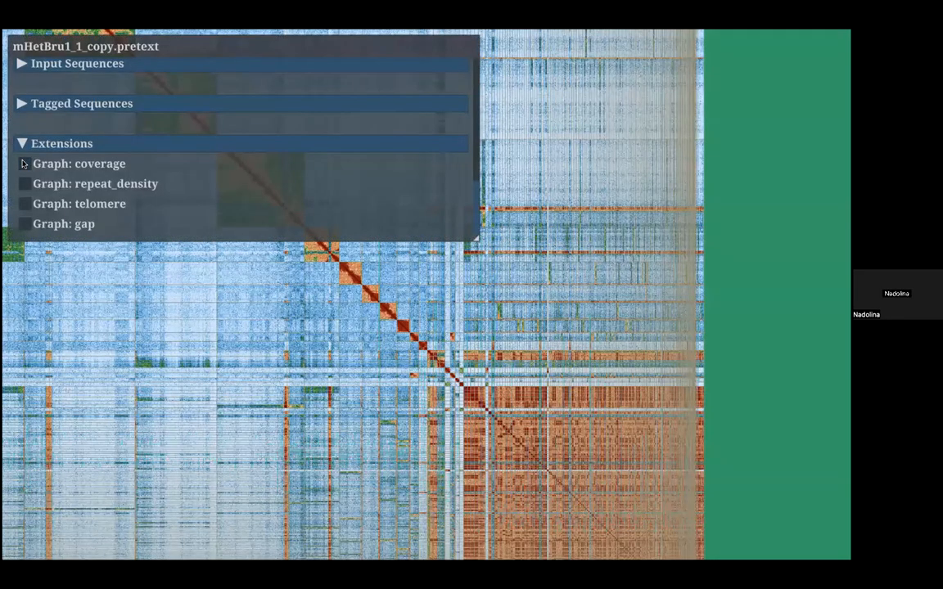
{"action": "key", "text": "u"}
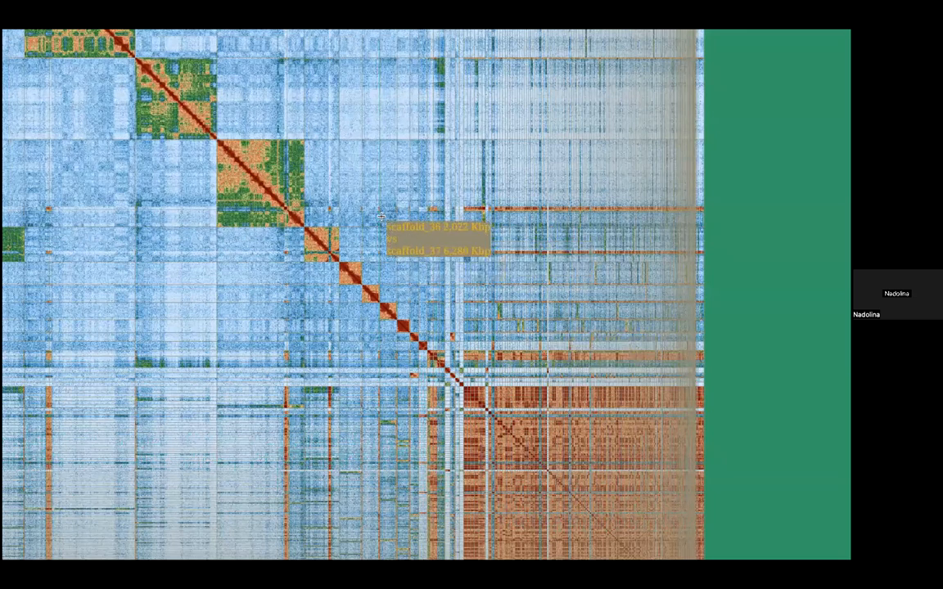
Step: Inspect the contact pattern of the small scaffolds at the assembly's end, including scaffold_49, scaffold_70, scaffold_76 and scaffold_79, without the coverage overlay
{"action": "scroll", "coordinate": [242, 153], "scroll_direction": "down", "scroll_amount": 10}
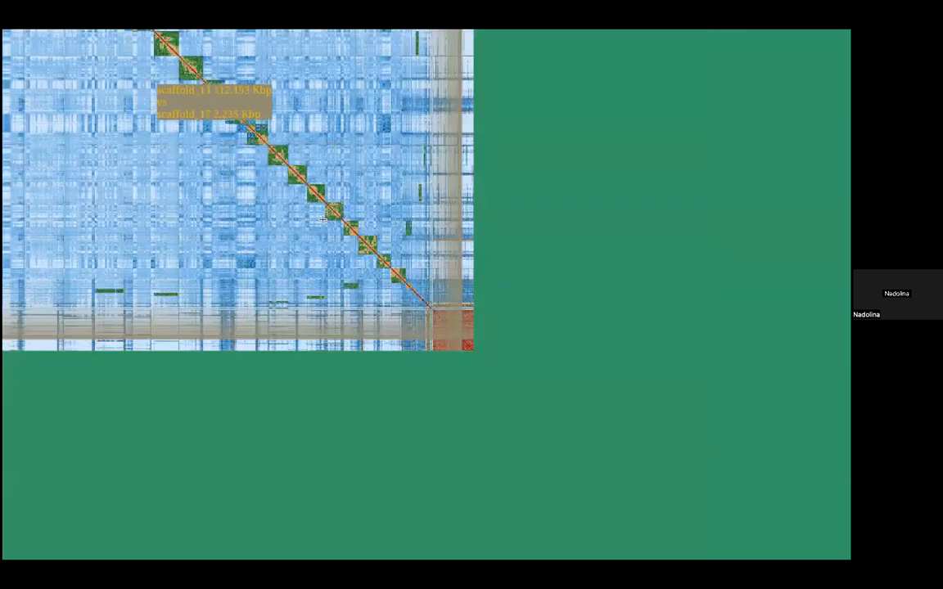
{"action": "left_click_drag", "start_coordinate": [265, 176], "coordinate": [214, 202]}
{"action": "scroll", "coordinate": [404, 297], "scroll_direction": "up", "scroll_amount": 1}
{"action": "scroll", "coordinate": [471, 217], "scroll_direction": "up", "scroll_amount": 5}
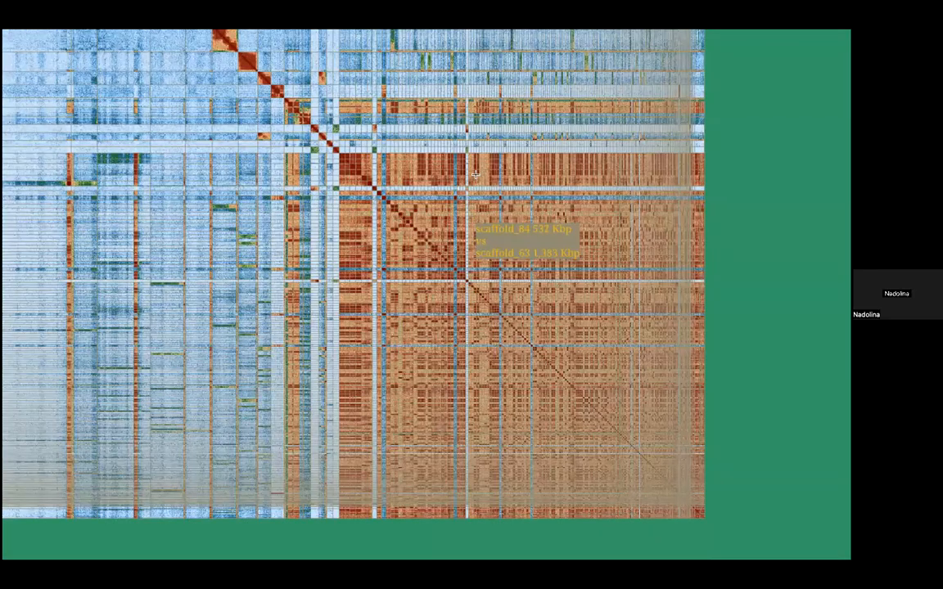
{"action": "scroll", "coordinate": [471, 217], "scroll_direction": "up", "scroll_amount": 2}
{"action": "scroll", "coordinate": [470, 221], "scroll_direction": "up", "scroll_amount": 2}
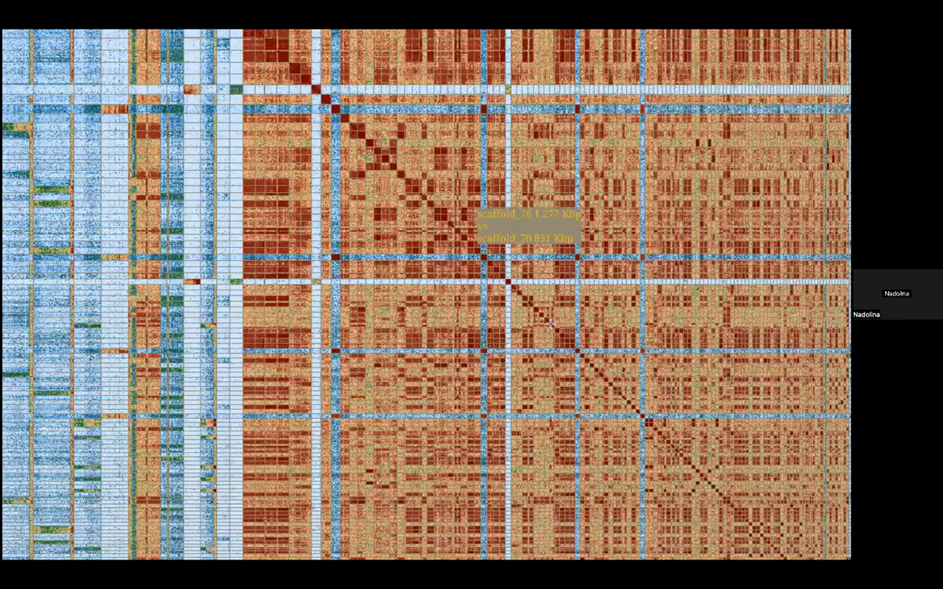
{"action": "left_click_drag", "start_coordinate": [471, 204], "coordinate": [551, 325]}
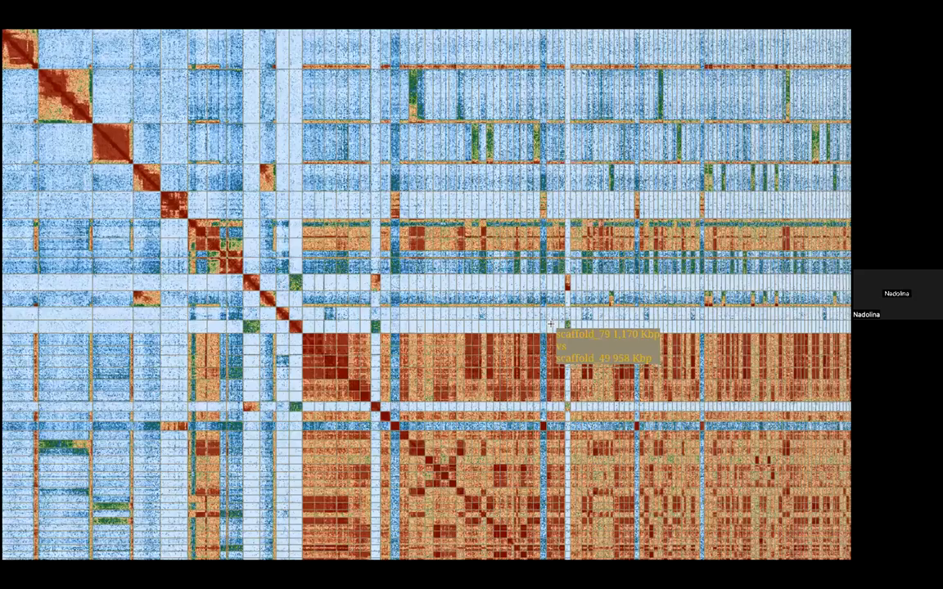